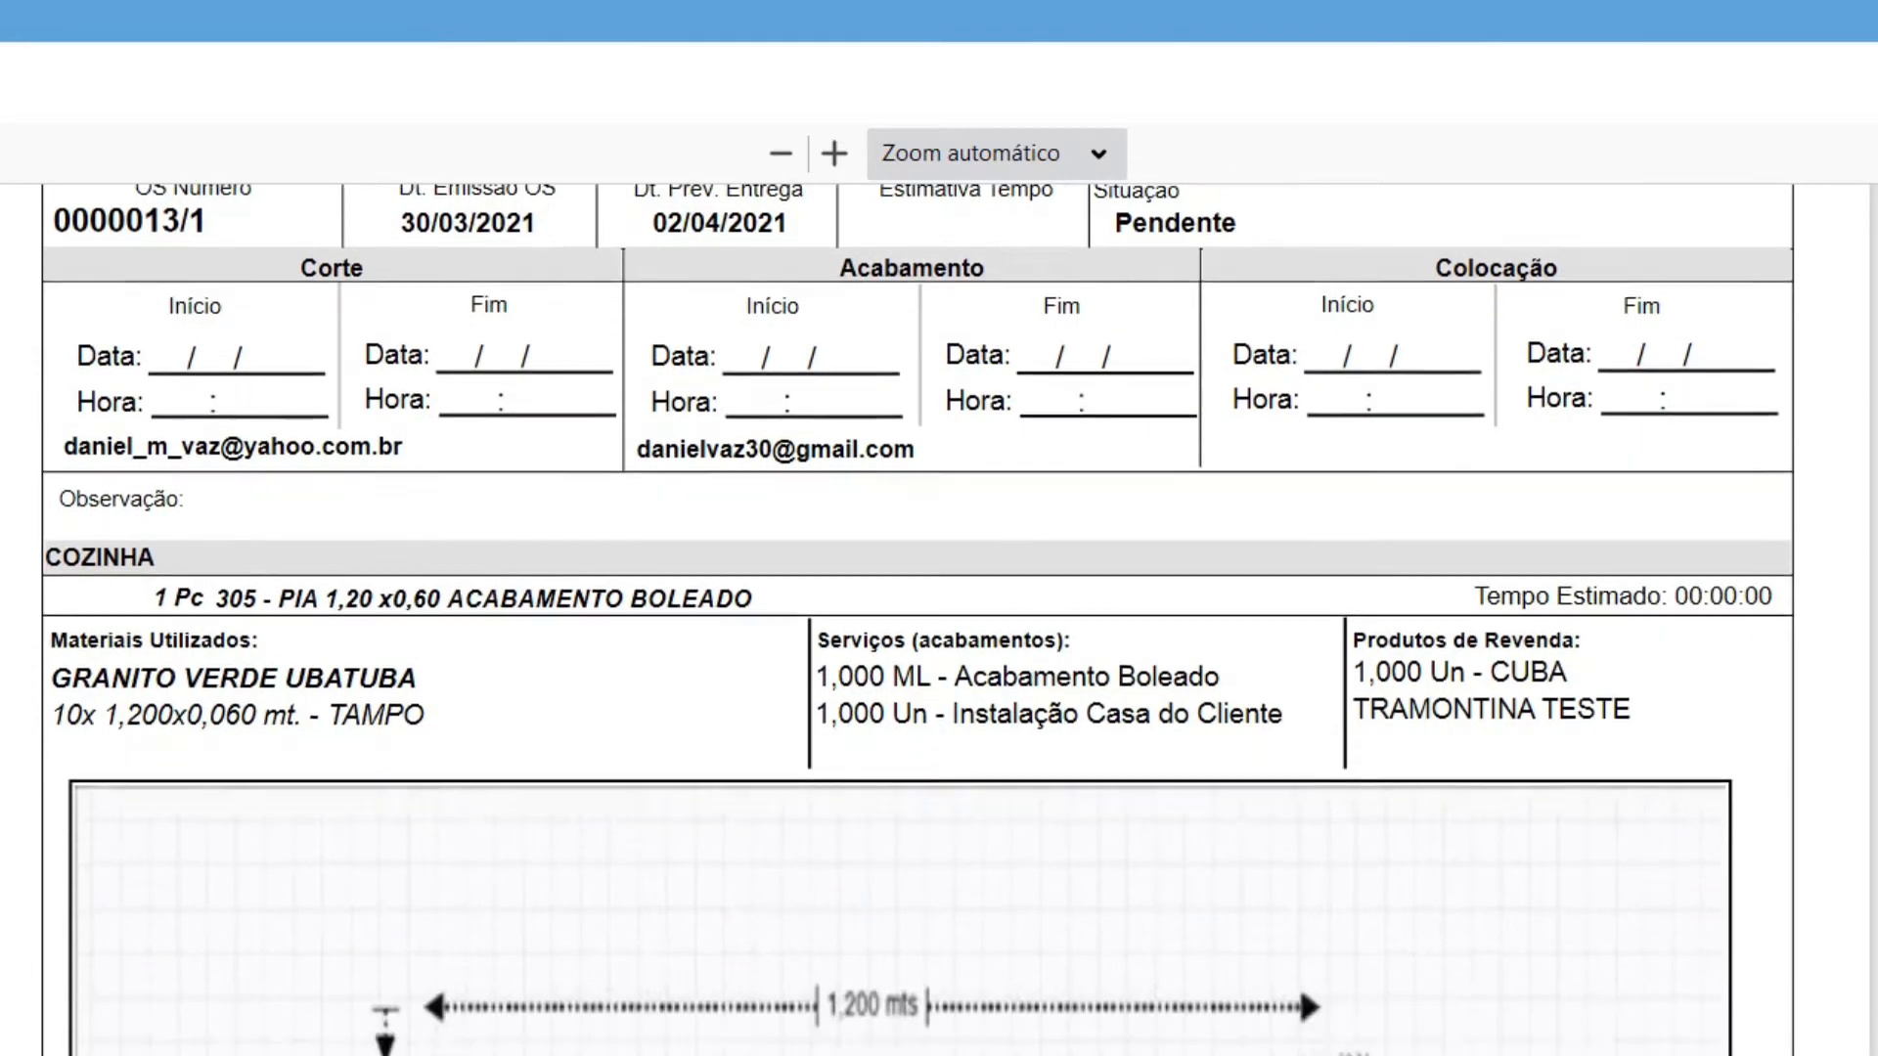
Examine the kitchen sink drawing and its dimensions in the service order report, down to the second page's header
{"action": "scroll", "coordinate": [918, 619], "scroll_direction": "down", "scroll_amount": 7}
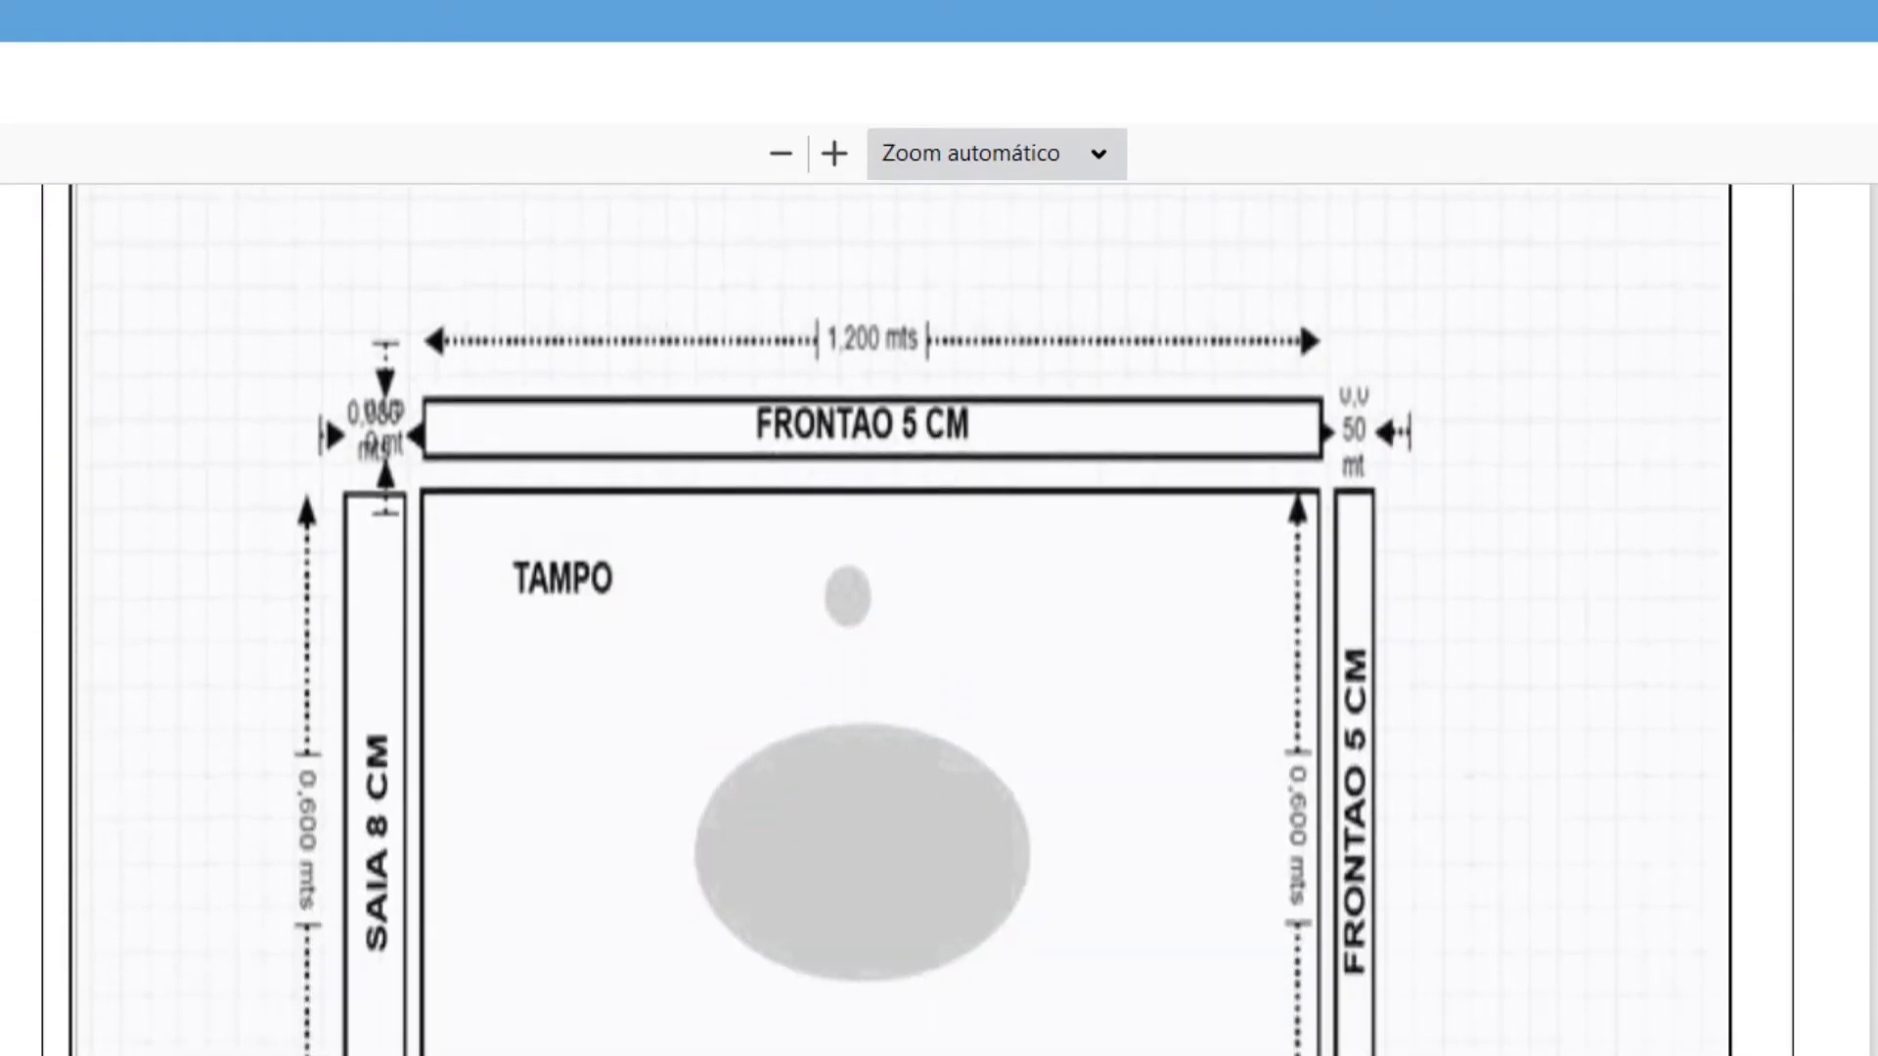
{"action": "scroll", "coordinate": [918, 619], "scroll_direction": "down", "scroll_amount": 7}
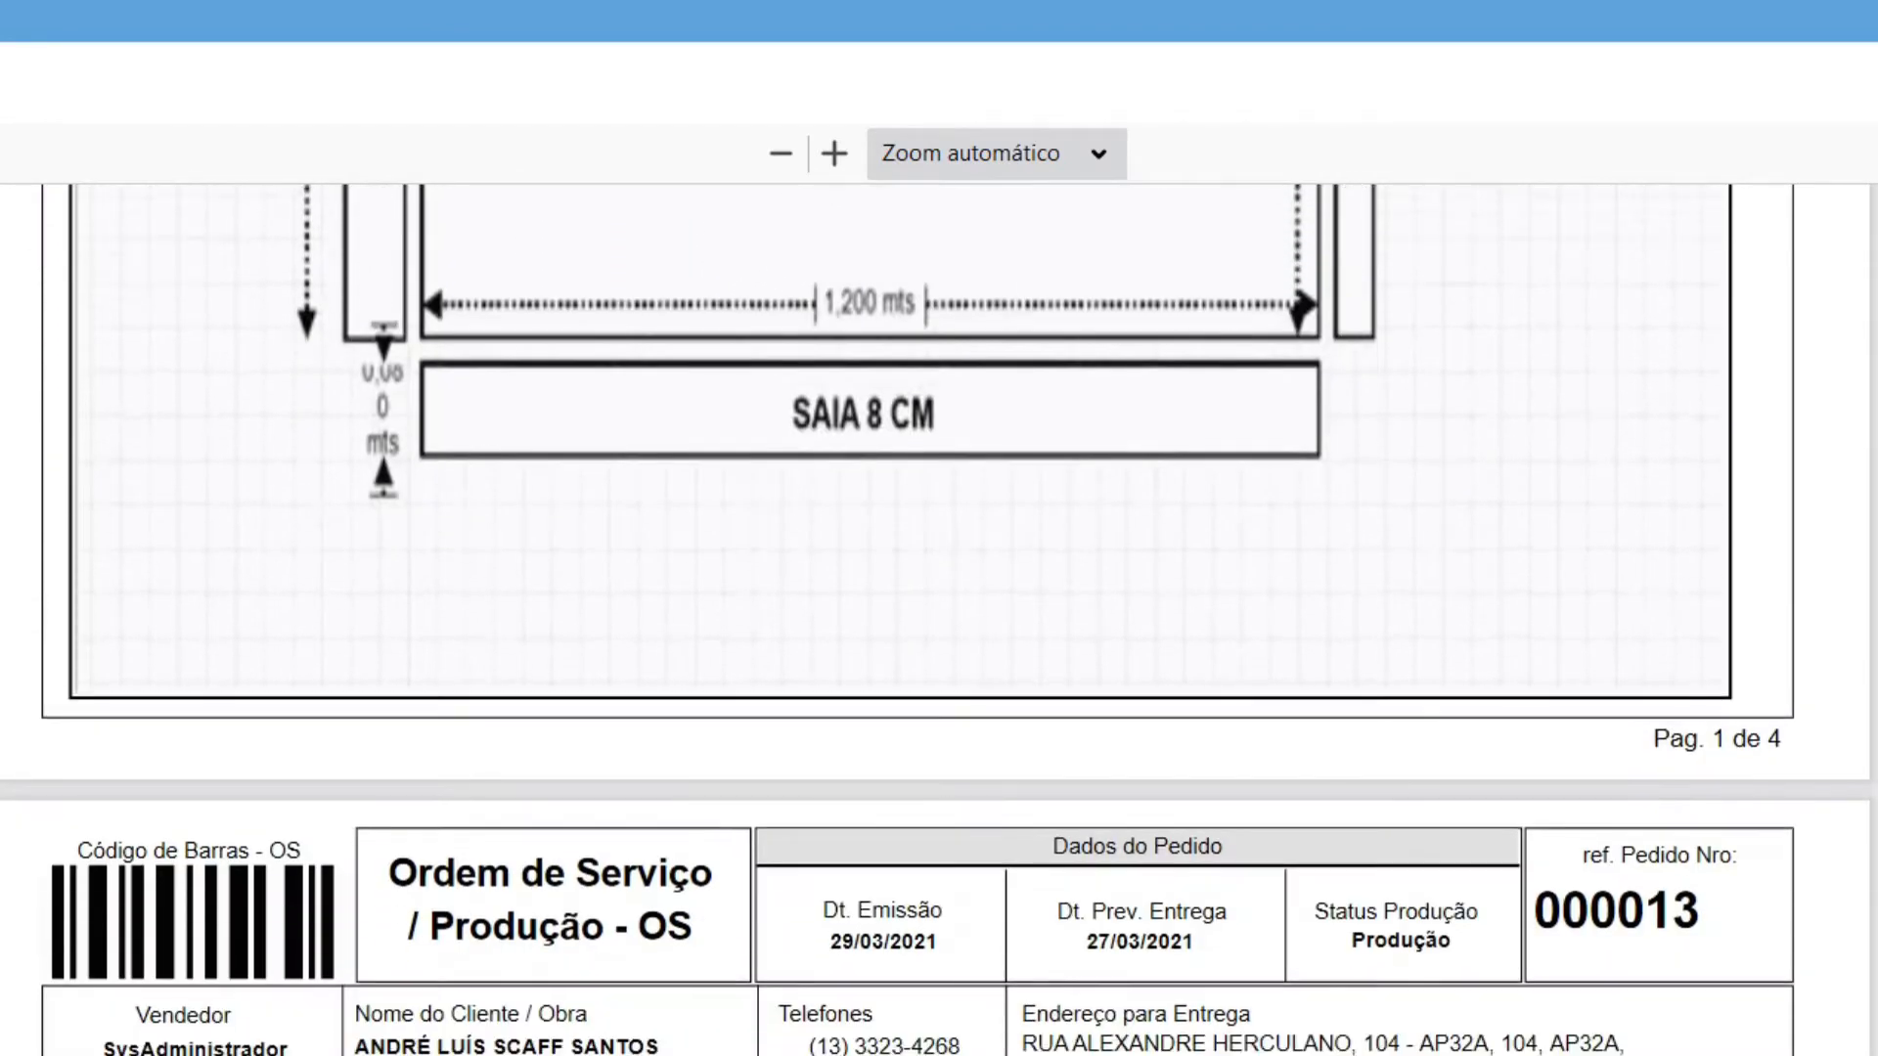
Open the list of items without a service order and collapse customer groups on pages 1 and 2
{"action": "left_click", "coordinate": [342, 125]}
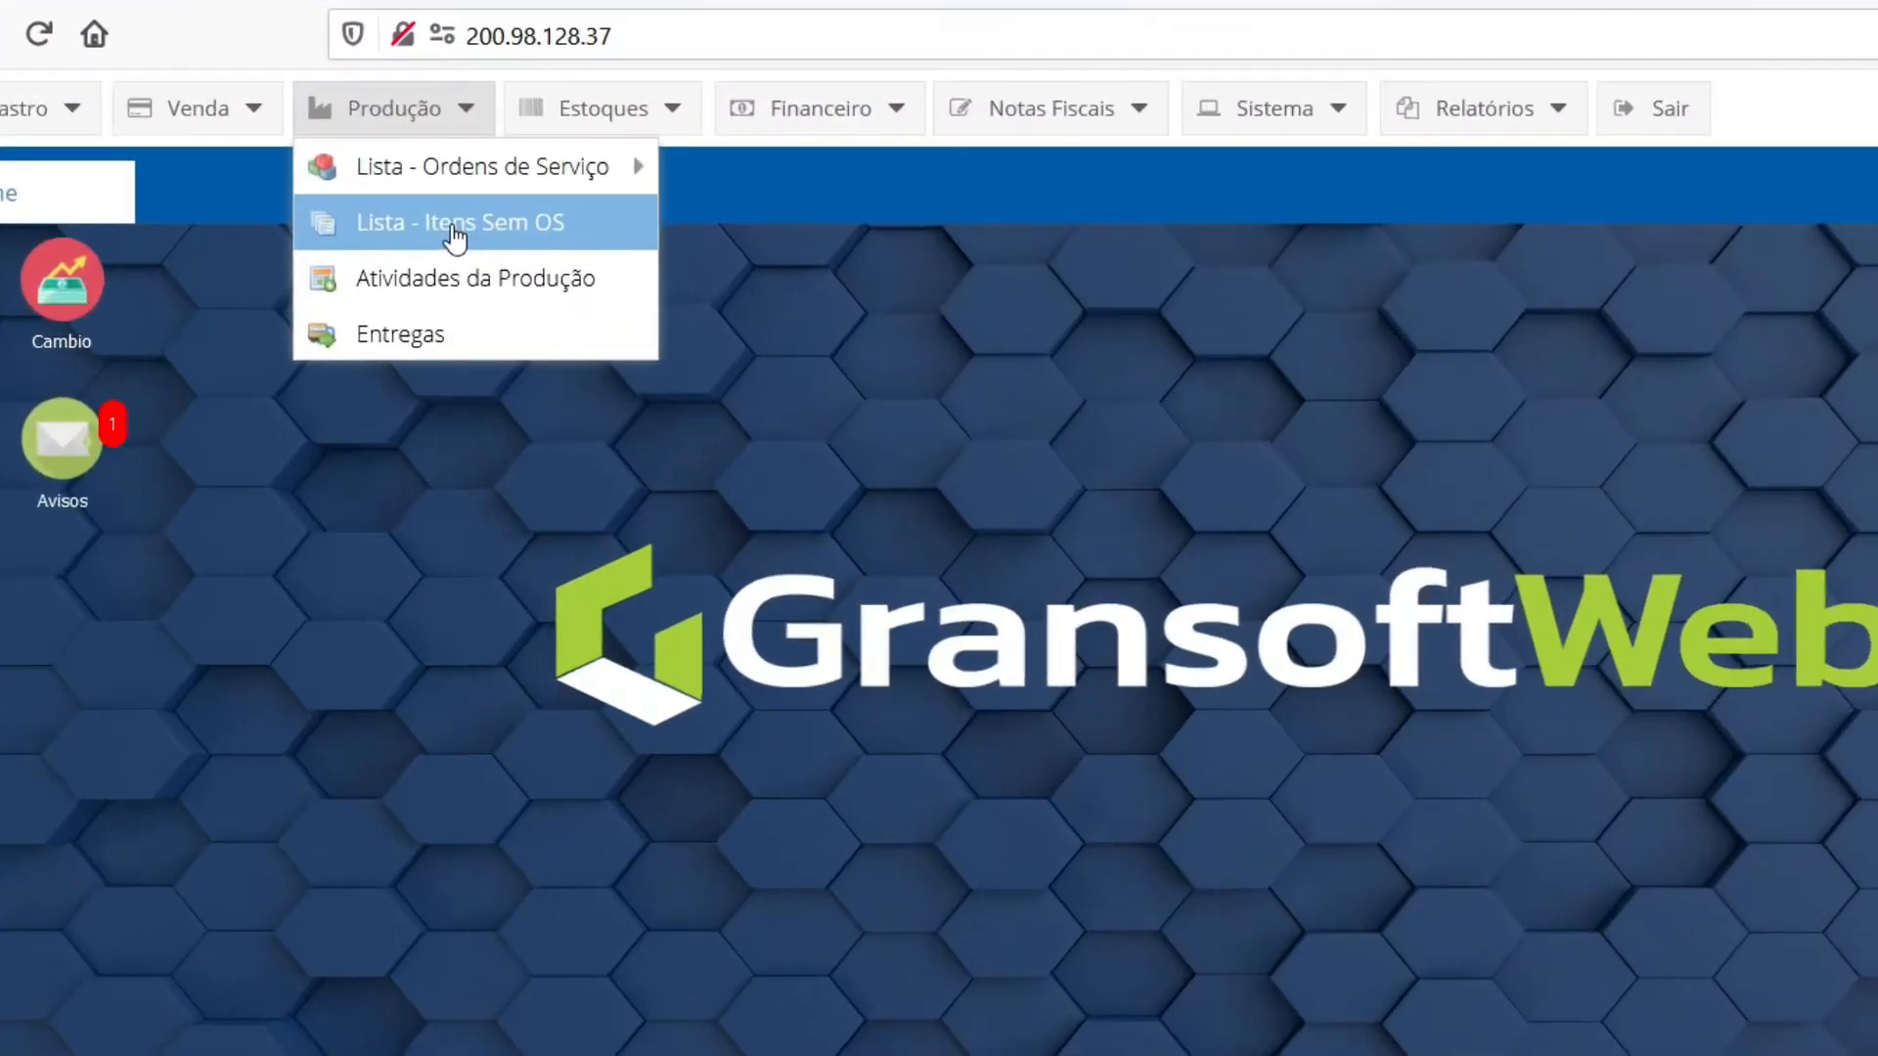
{"action": "left_click", "coordinate": [591, 240]}
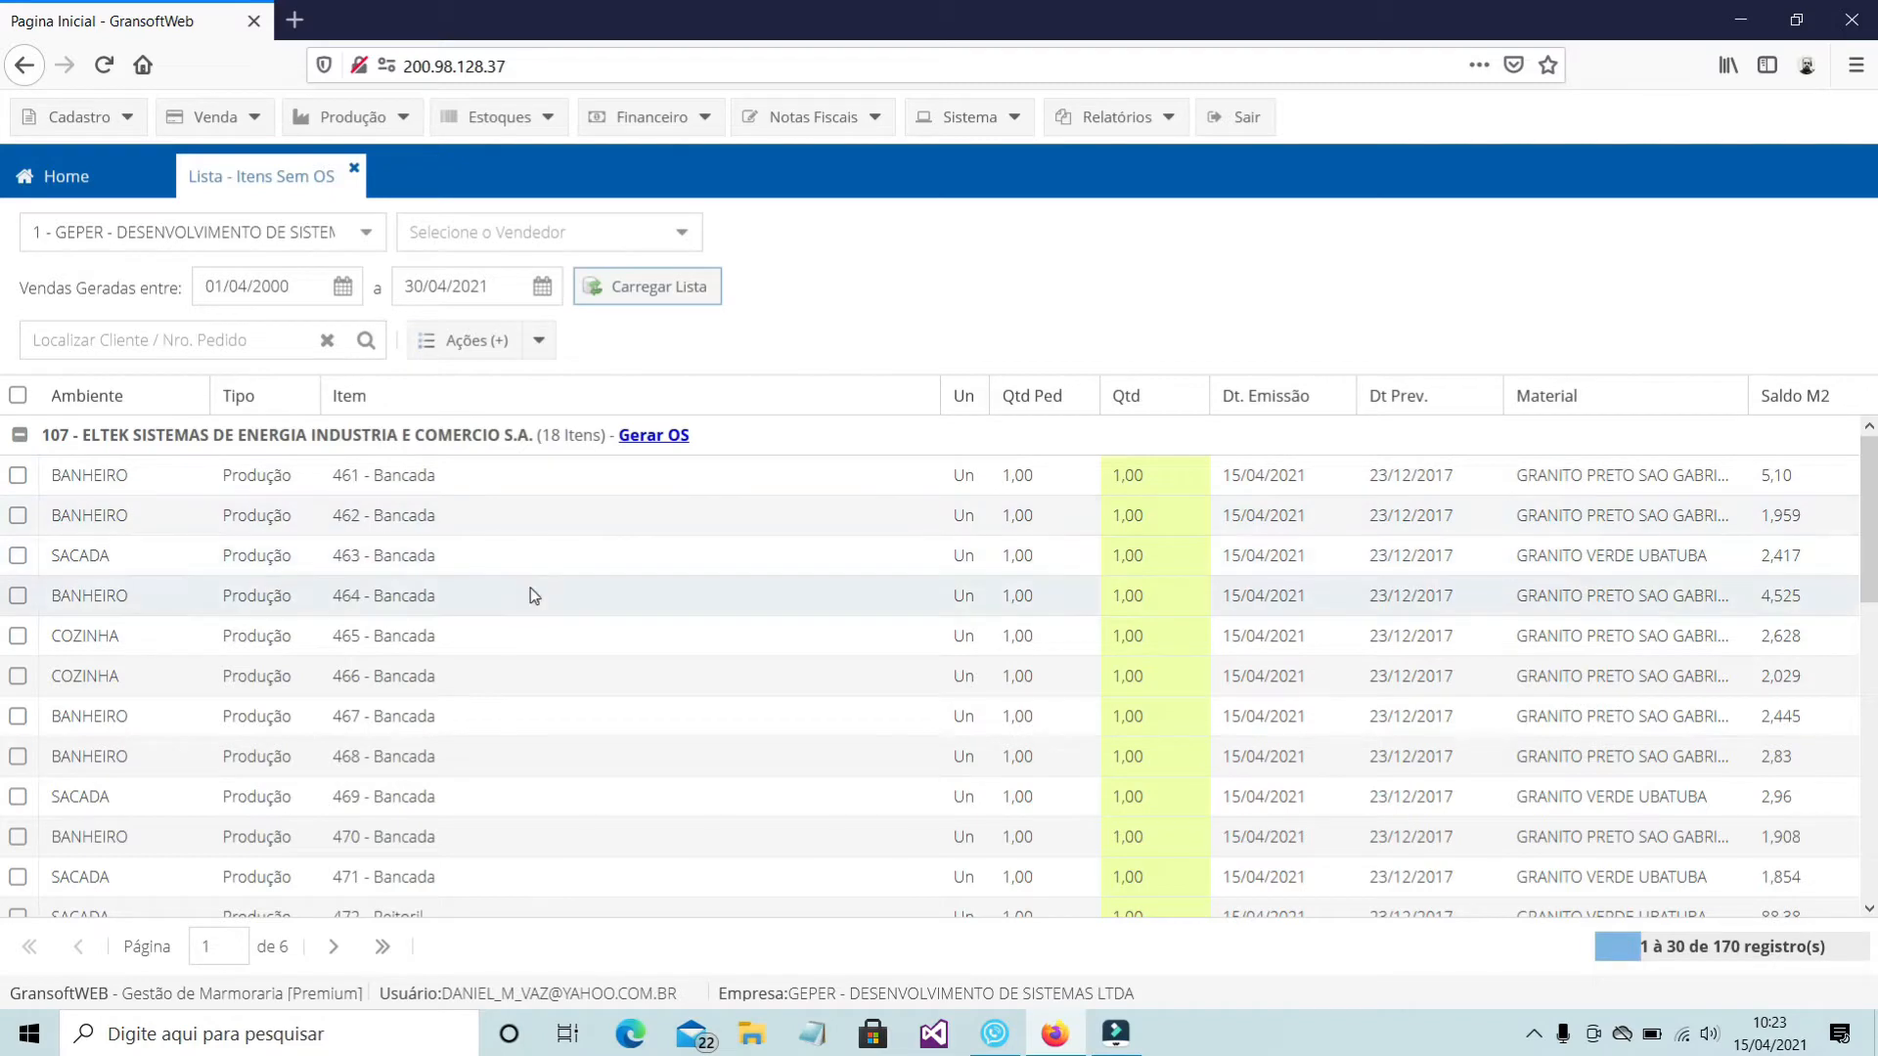
{"action": "left_click", "coordinate": [21, 437]}
{"action": "left_click", "coordinate": [21, 476]}
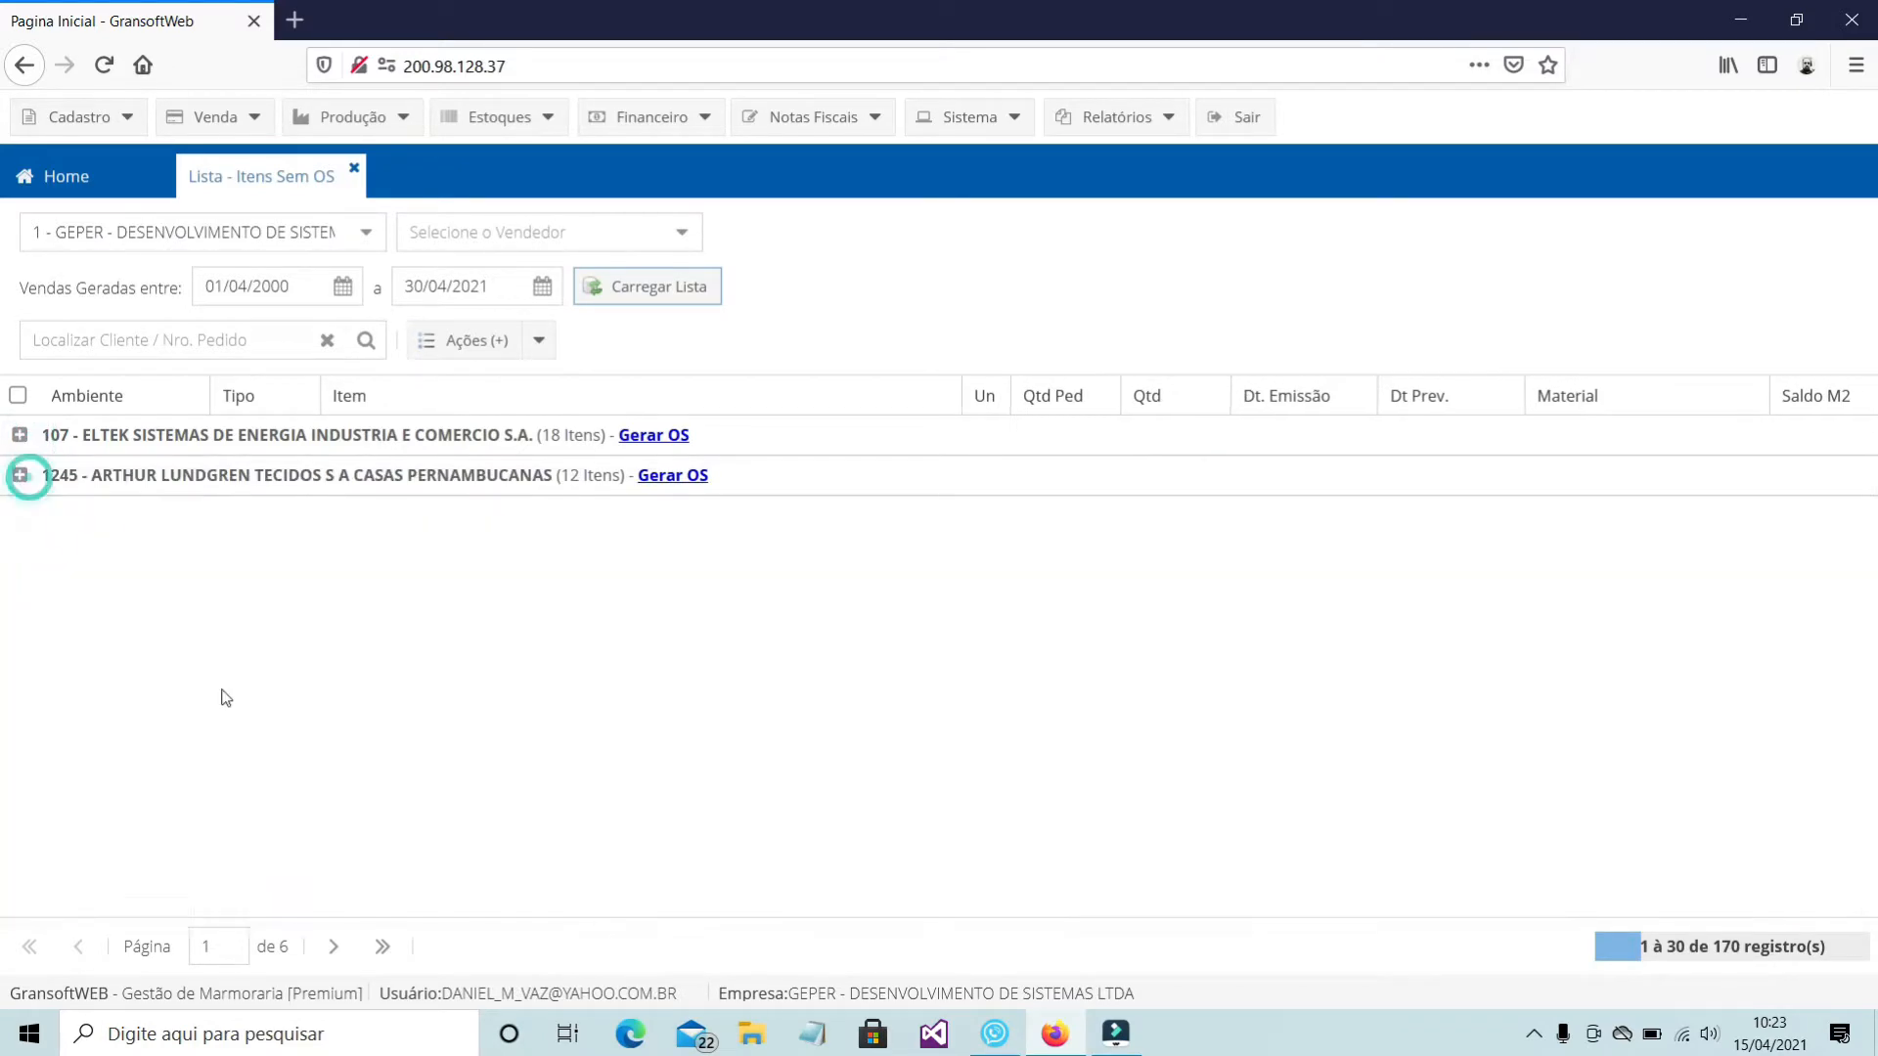
{"action": "left_click", "coordinate": [333, 945]}
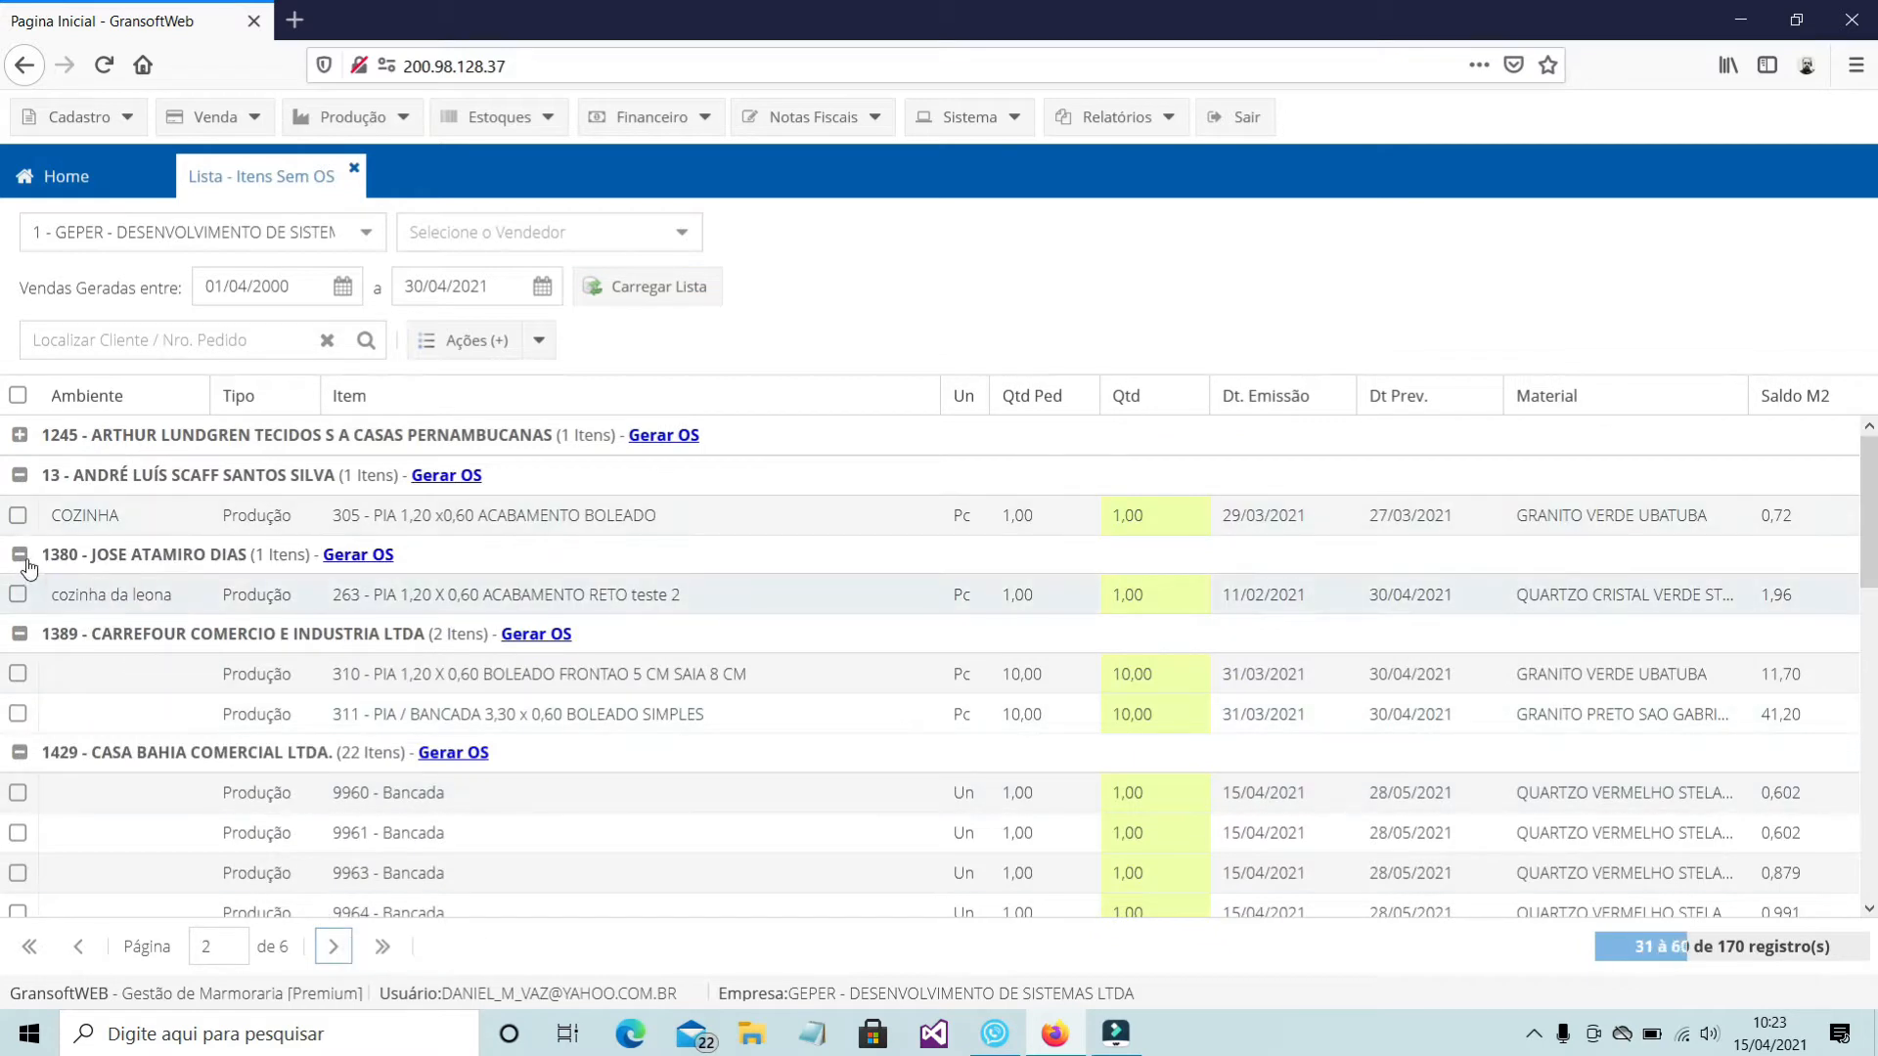
{"action": "left_click", "coordinate": [21, 555]}
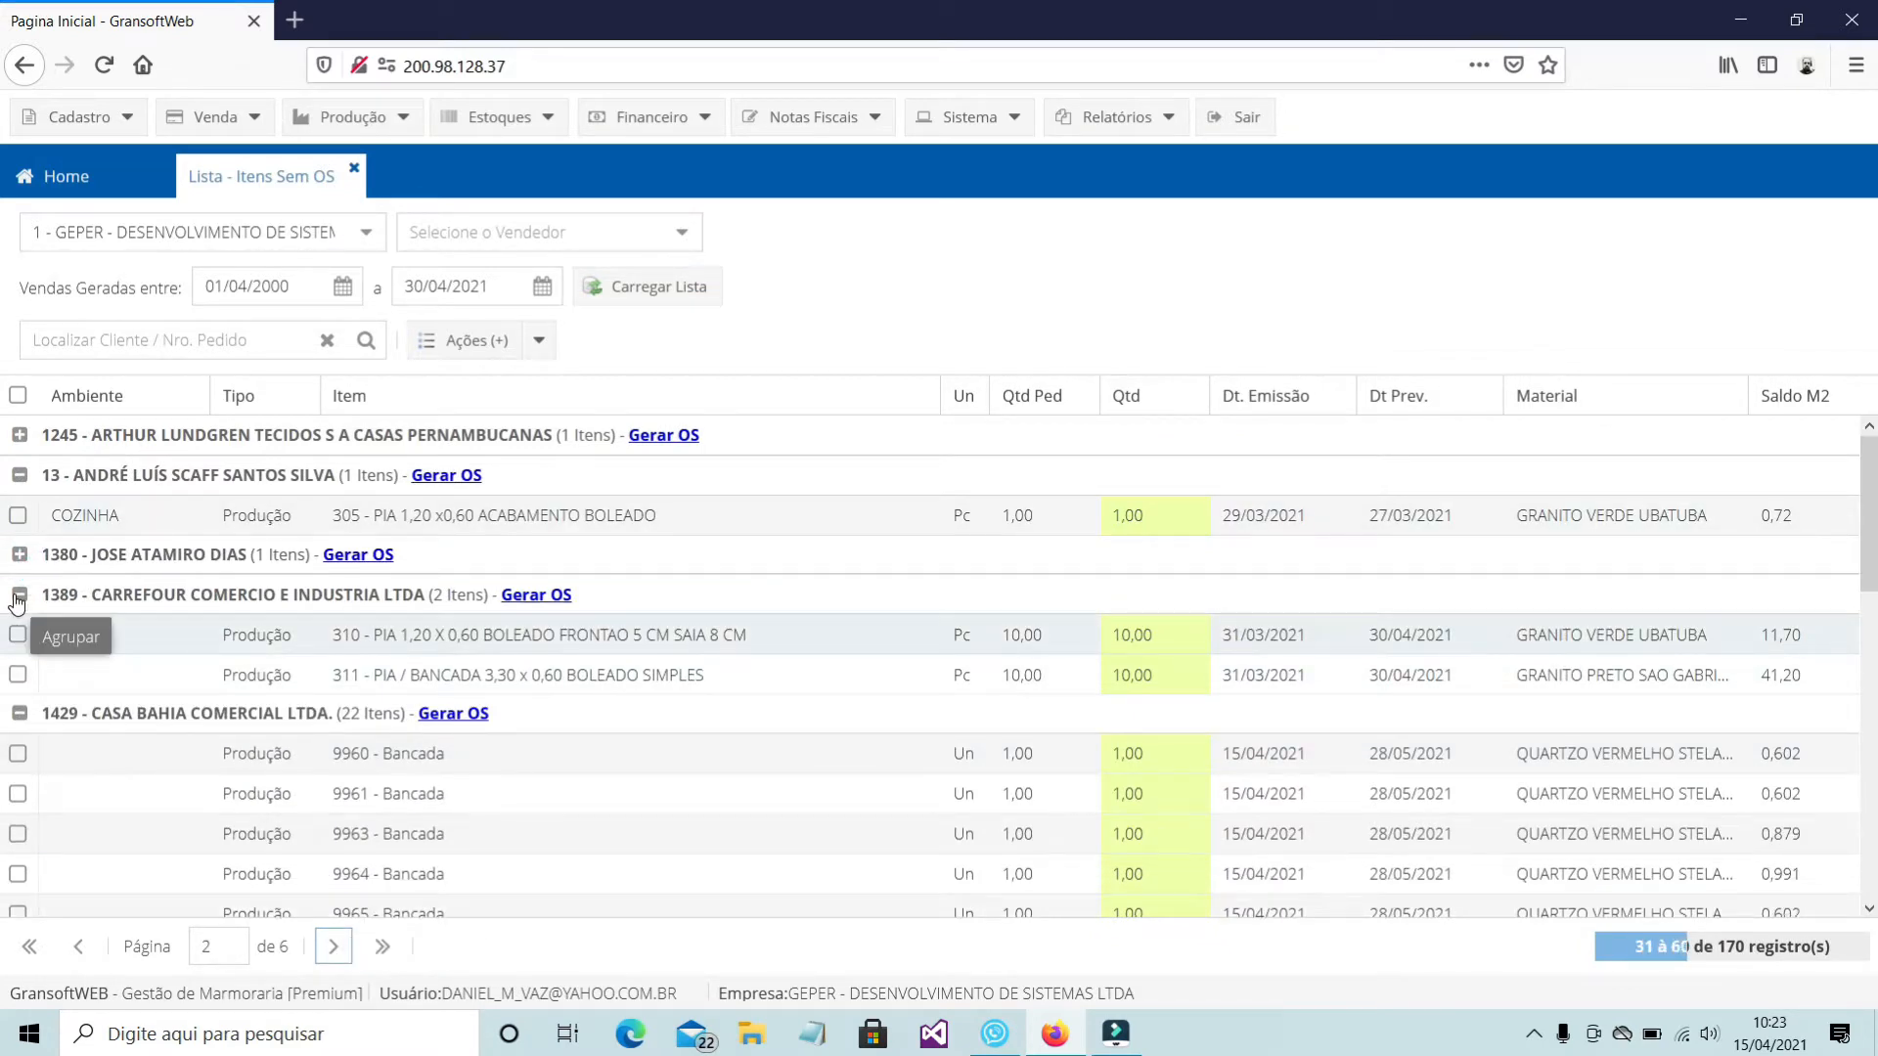
{"action": "left_click", "coordinate": [21, 594]}
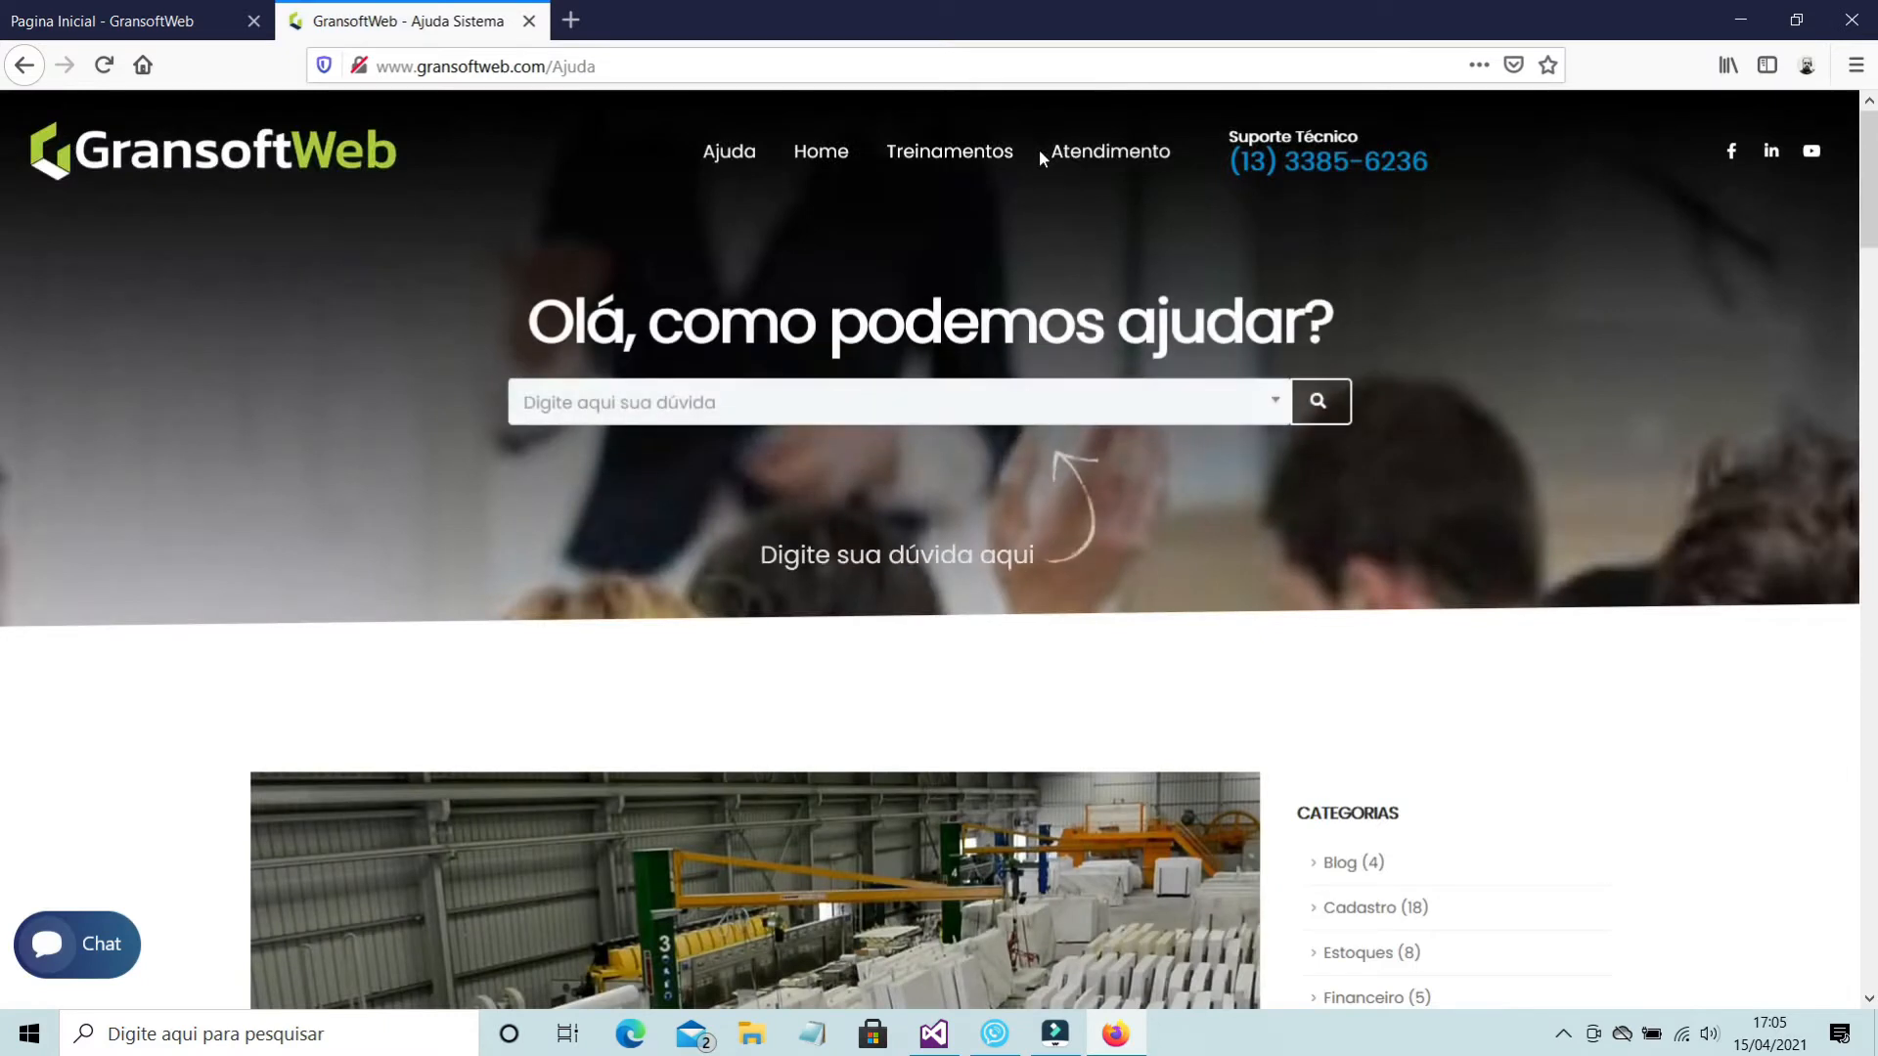
Search the GransoftWeb help site for "controle de prod" and open the tutorial "Controle de Produção para Marmoraria"
{"action": "left_click", "coordinate": [839, 416]}
{"action": "type", "text": "controle de prod"}
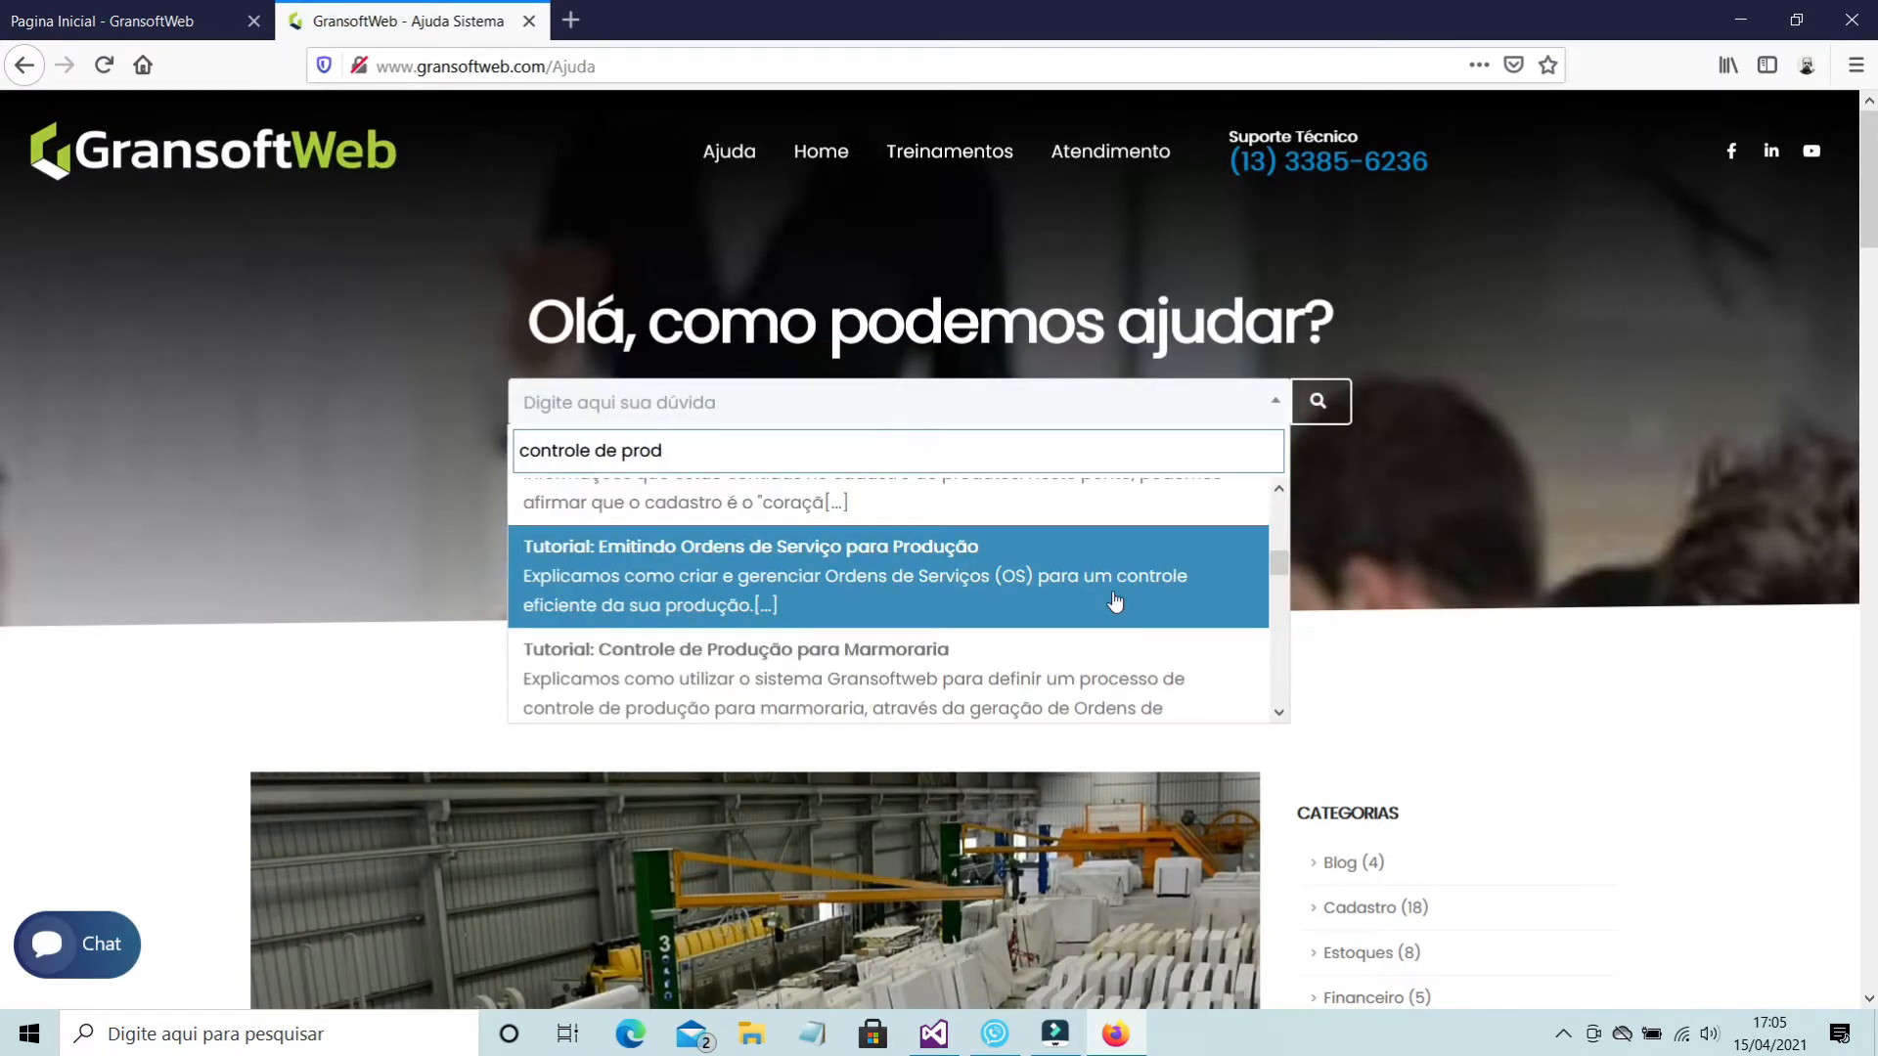
{"action": "scroll", "coordinate": [1025, 678], "scroll_direction": "down", "scroll_amount": 2}
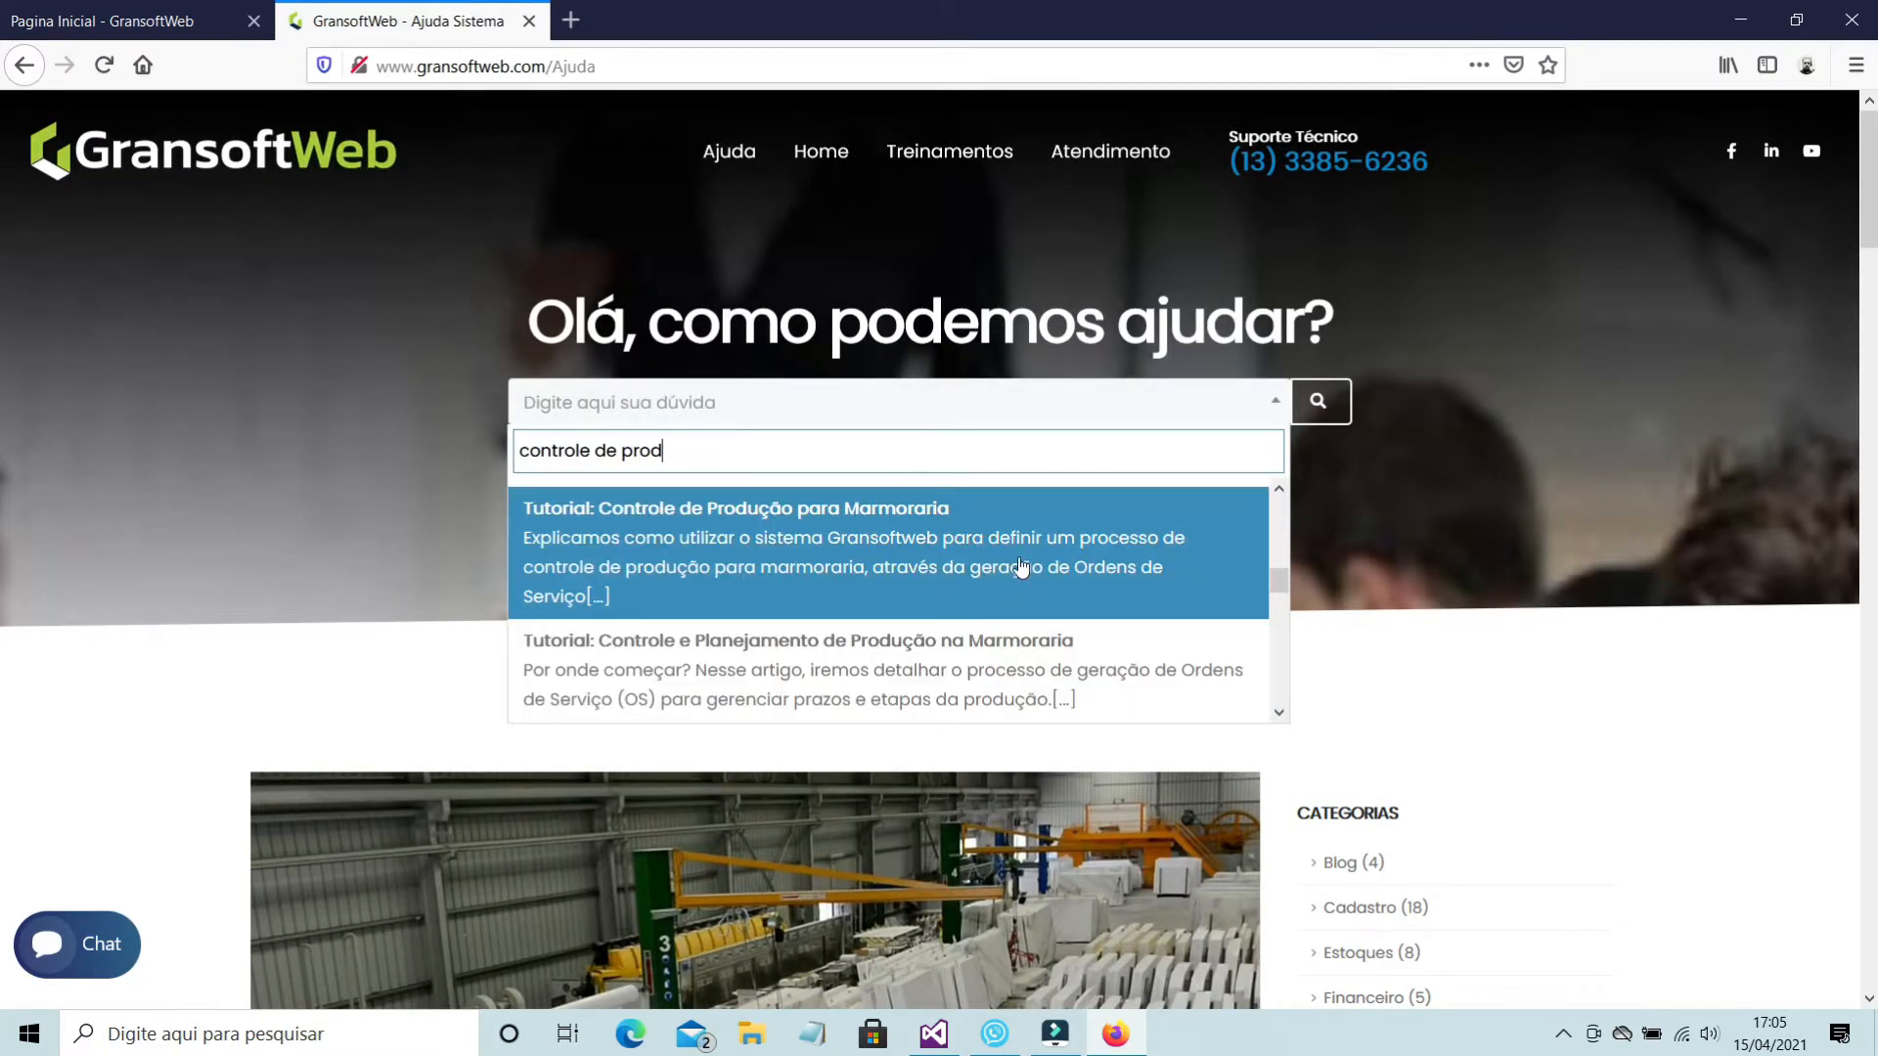
{"action": "left_click", "coordinate": [1018, 683]}
{"action": "left_click", "coordinate": [1299, 420]}
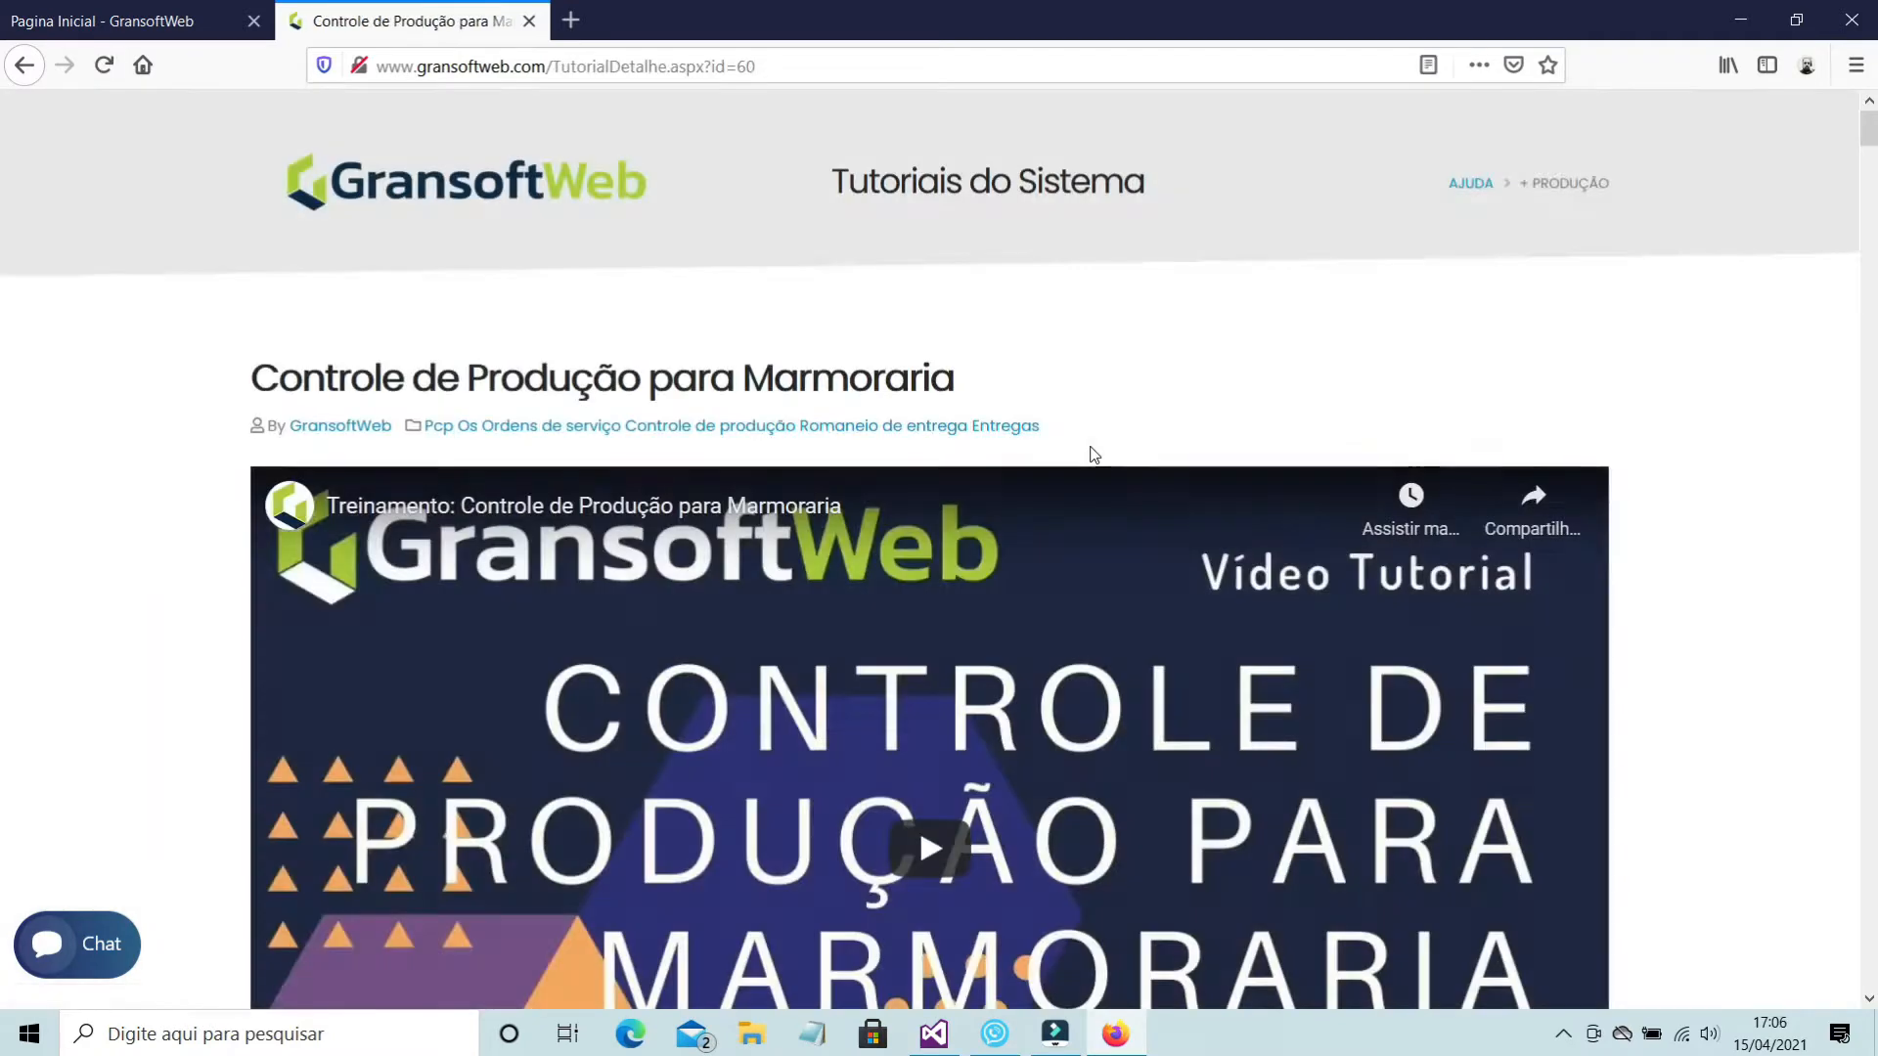
{"action": "scroll", "coordinate": [1850, 152], "scroll_direction": "down", "scroll_amount": 5}
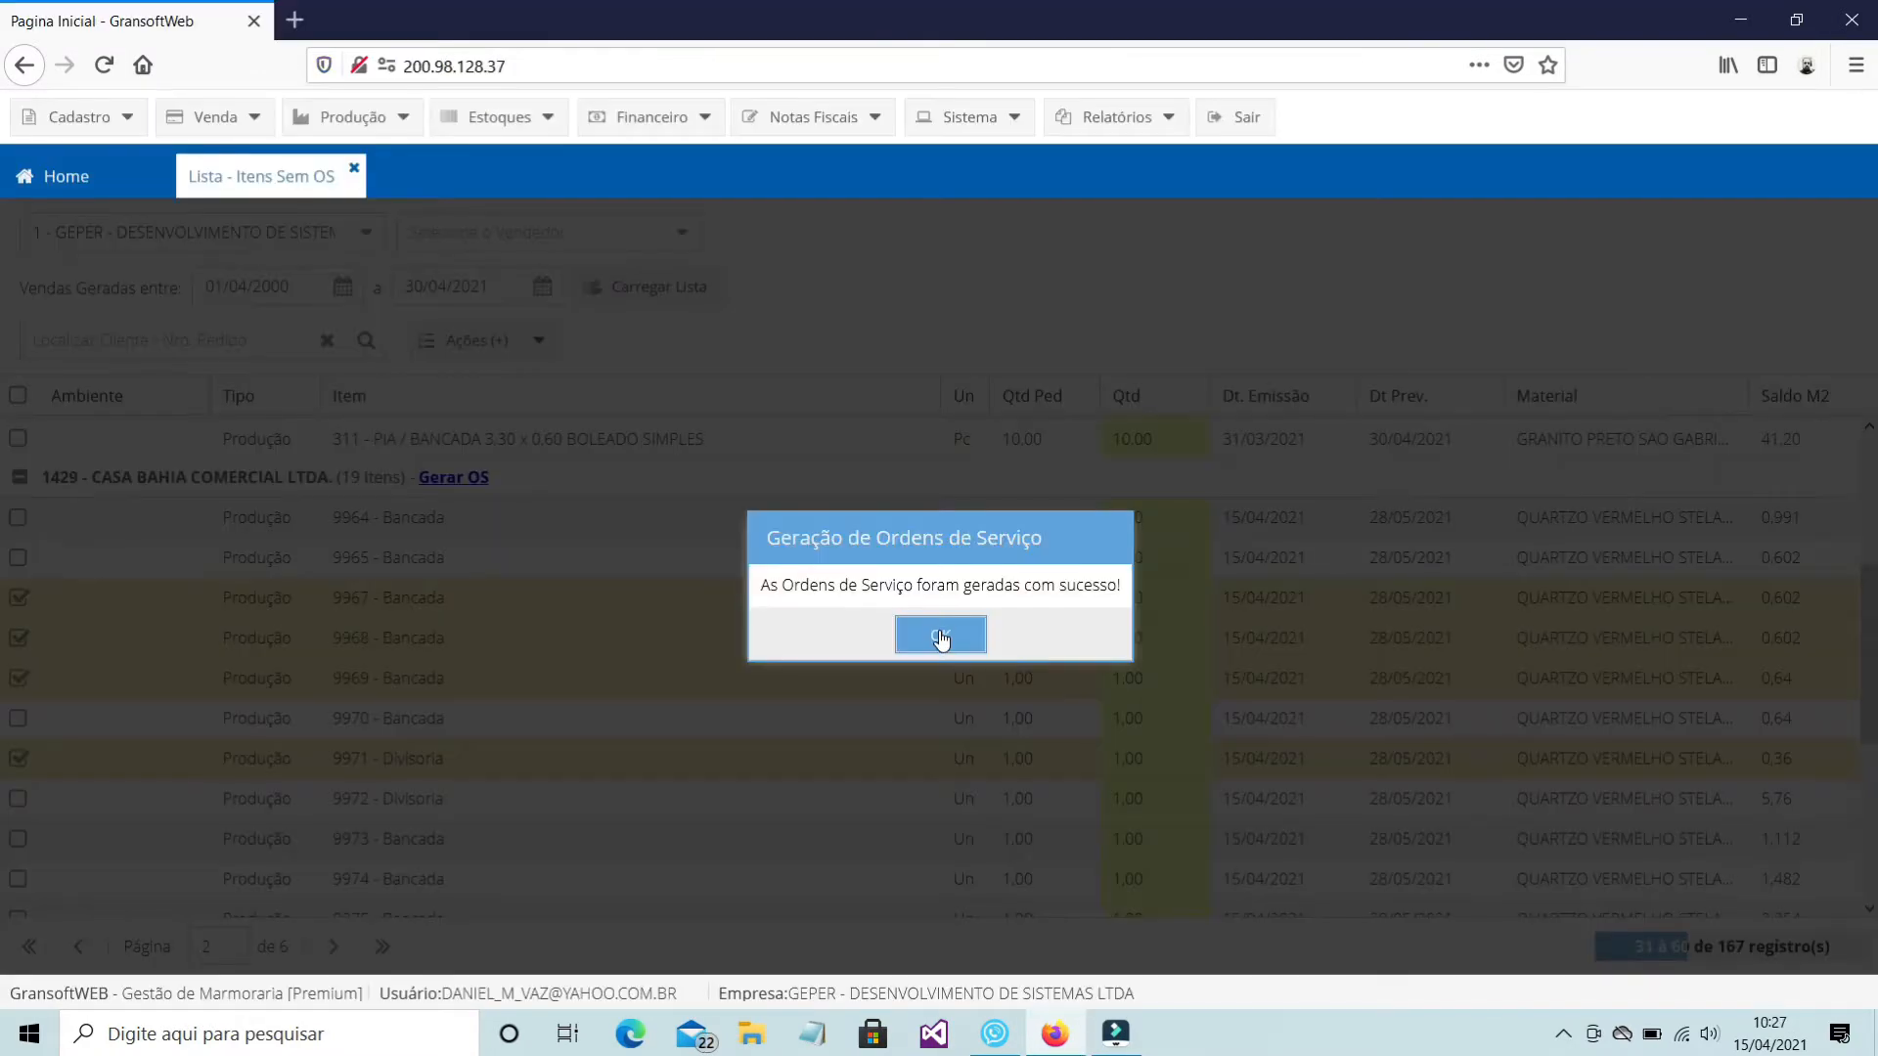
Acknowledge the finished service order generation and review the remaining items in the list
{"action": "left_click", "coordinate": [940, 635]}
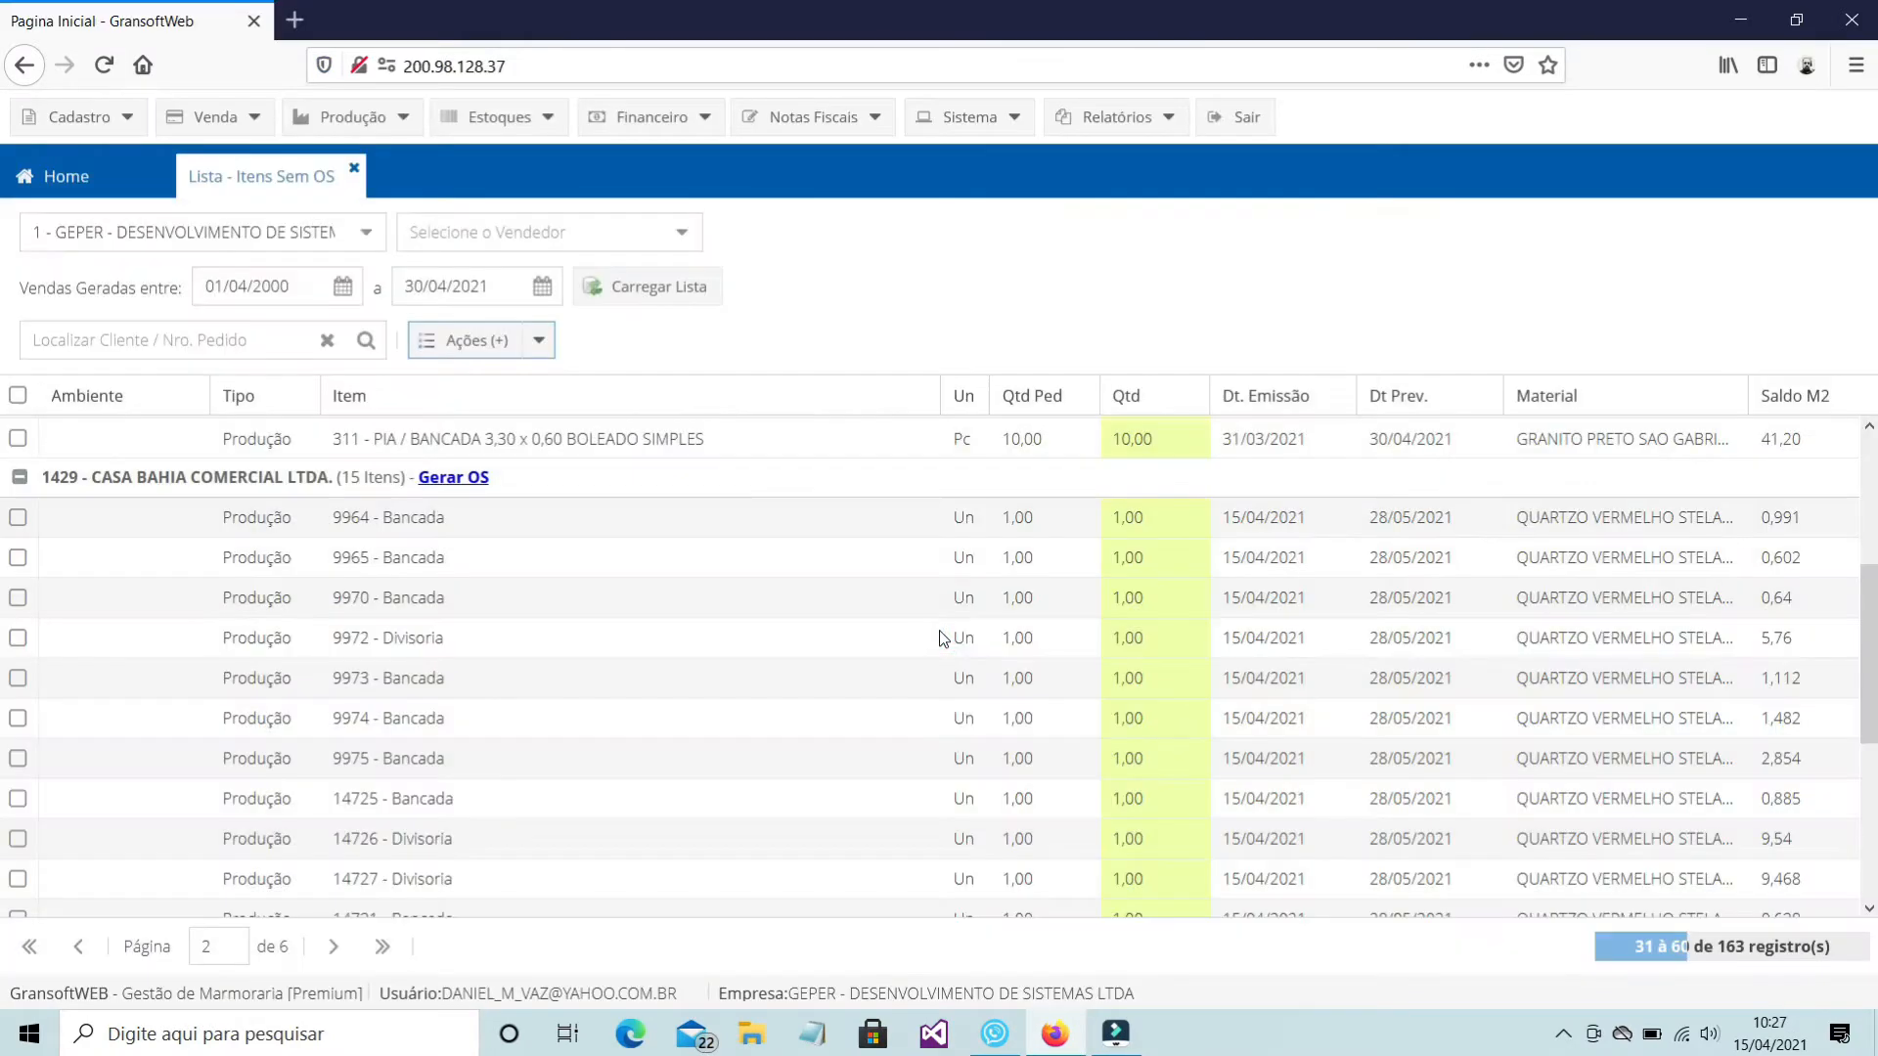
{"action": "scroll", "coordinate": [226, 720], "scroll_direction": "up", "scroll_amount": 3}
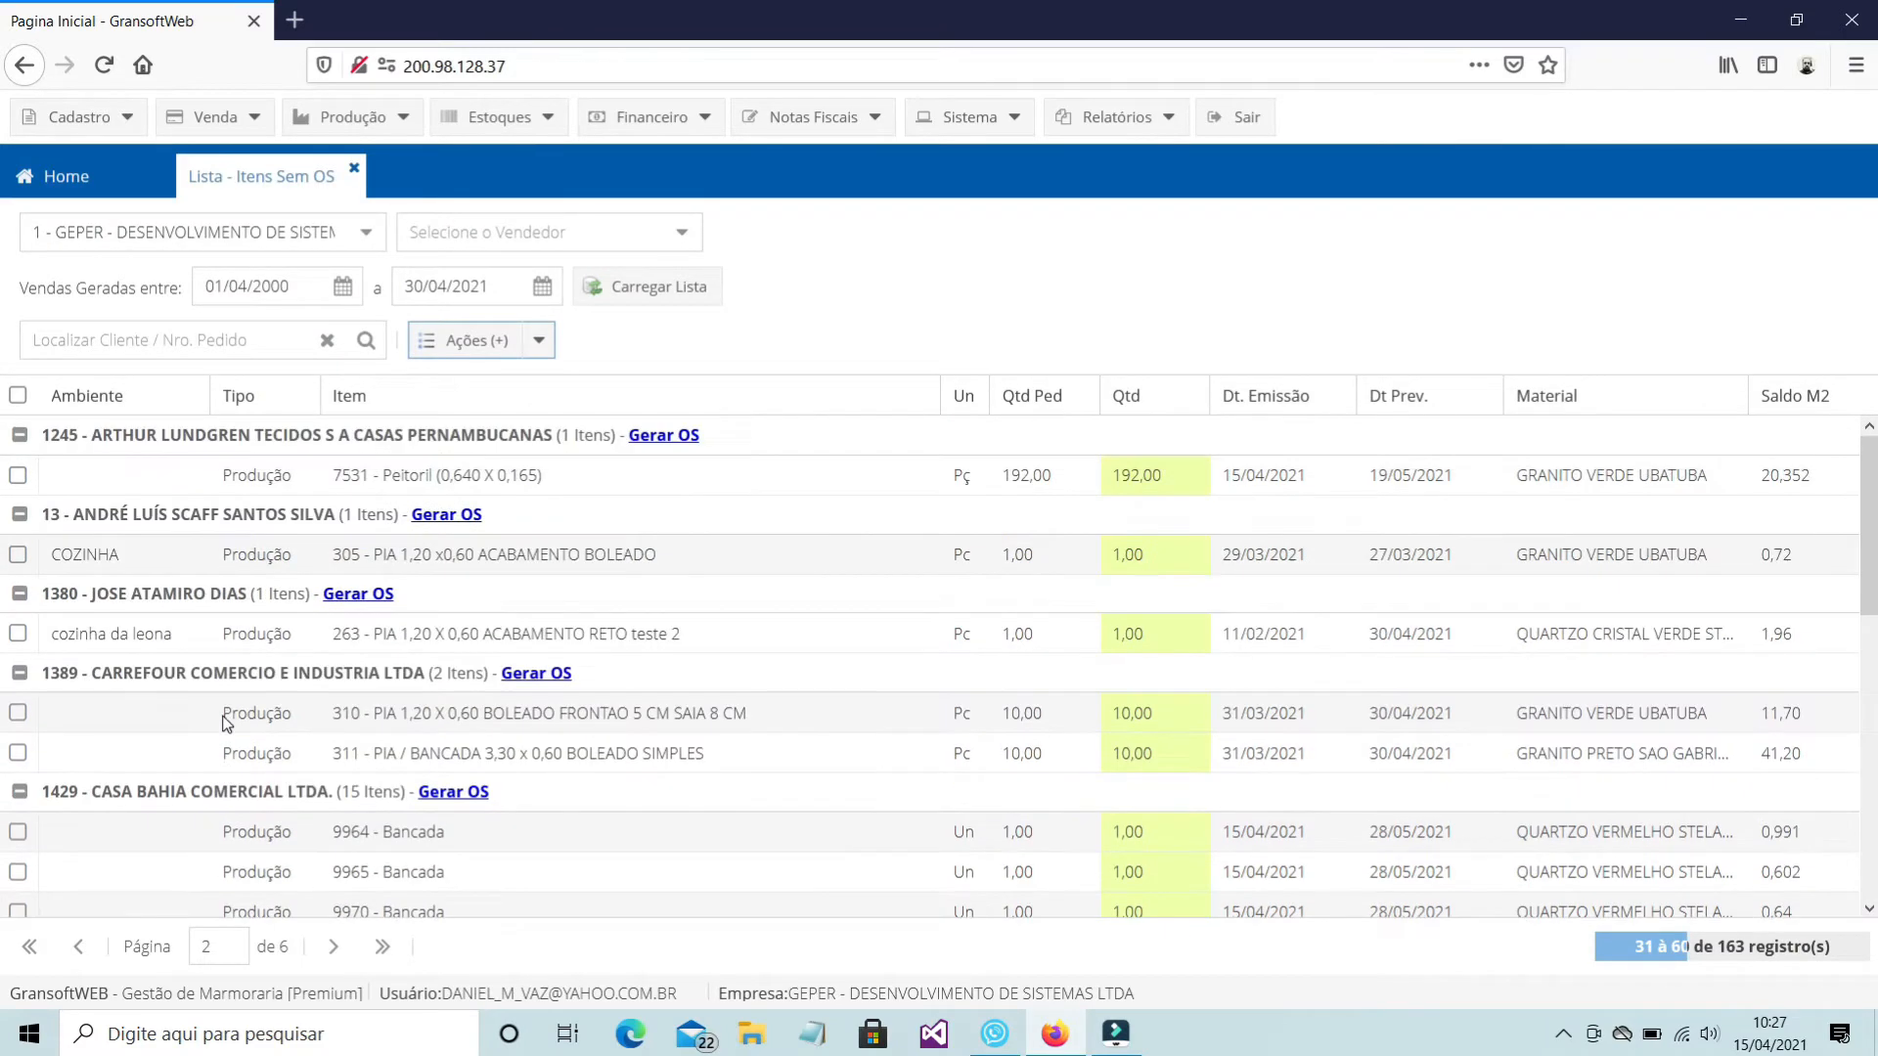
{"action": "scroll", "coordinate": [226, 721], "scroll_direction": "down", "scroll_amount": 6}
{"action": "scroll", "coordinate": [226, 724], "scroll_direction": "up", "scroll_amount": 4}
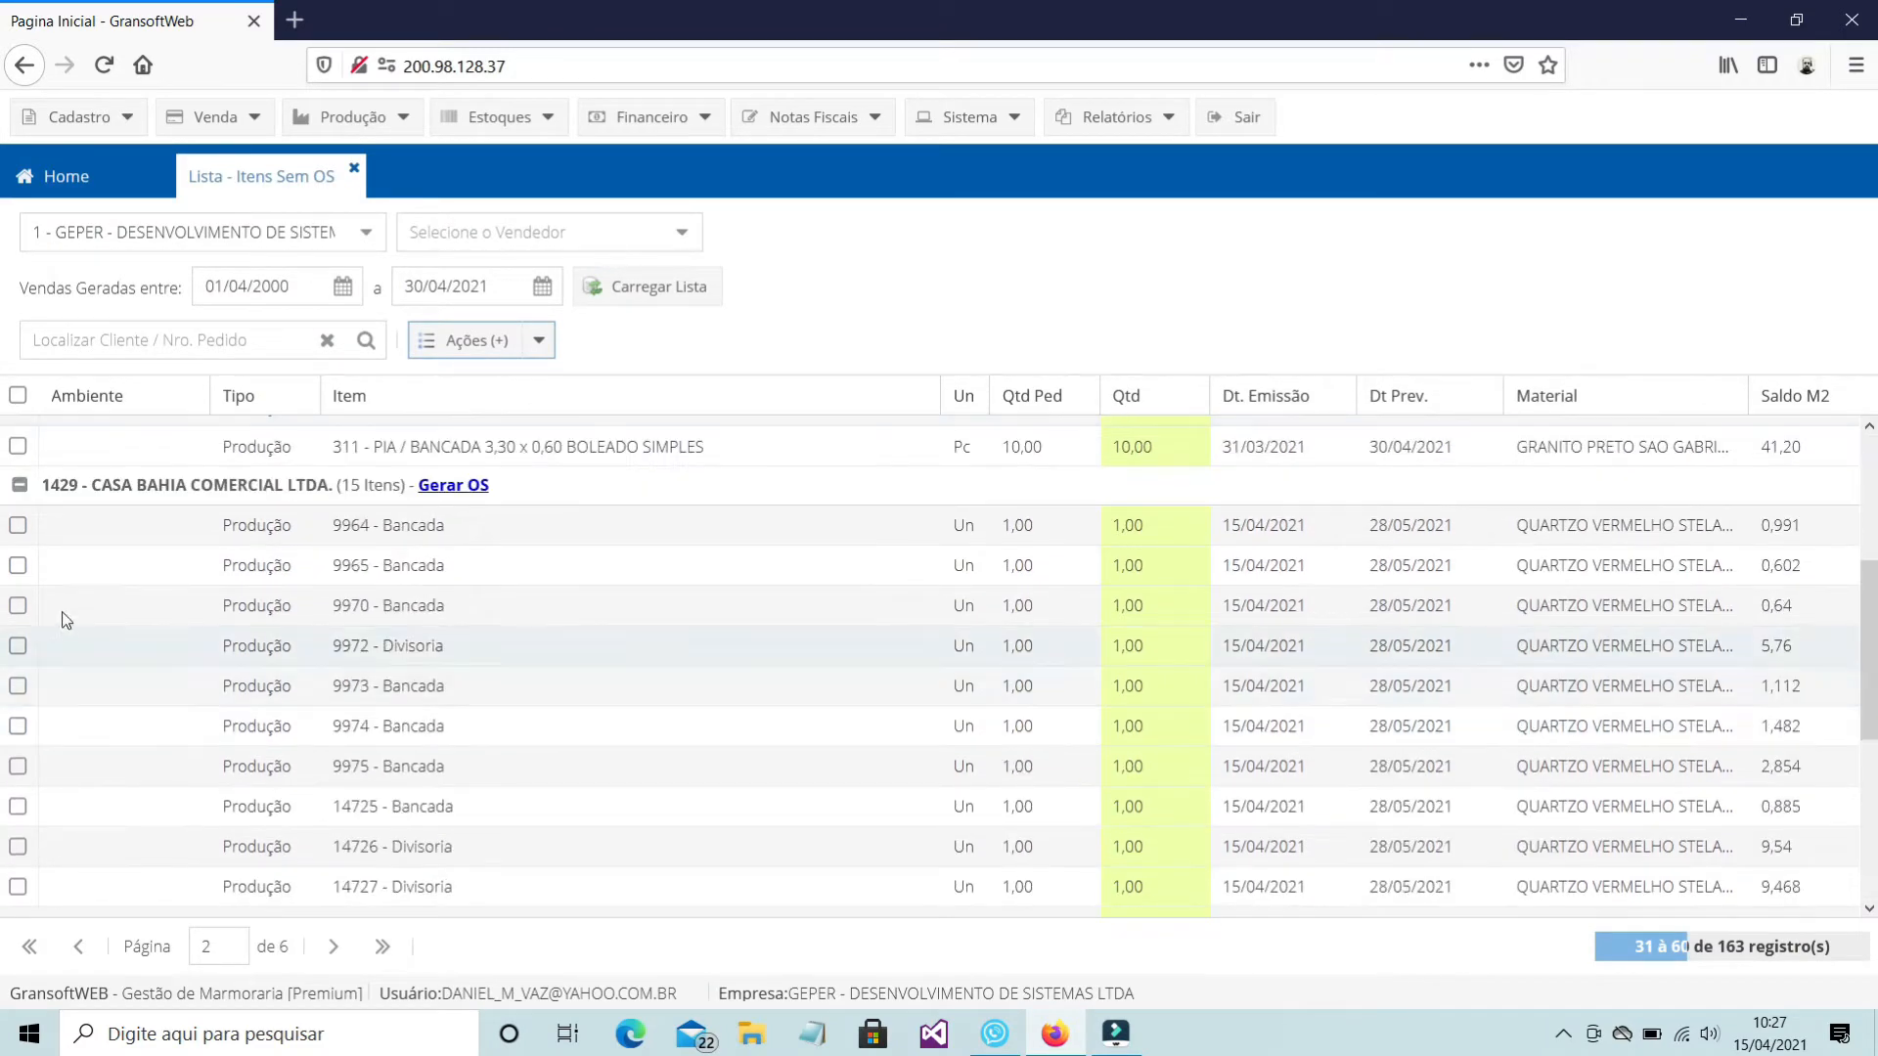
Generate service orders for the CASA BAHIA items 9964, 9965, 9970, 9973 and 9975
{"action": "left_click", "coordinate": [18, 525]}
{"action": "left_click", "coordinate": [18, 565]}
{"action": "left_click", "coordinate": [18, 606]}
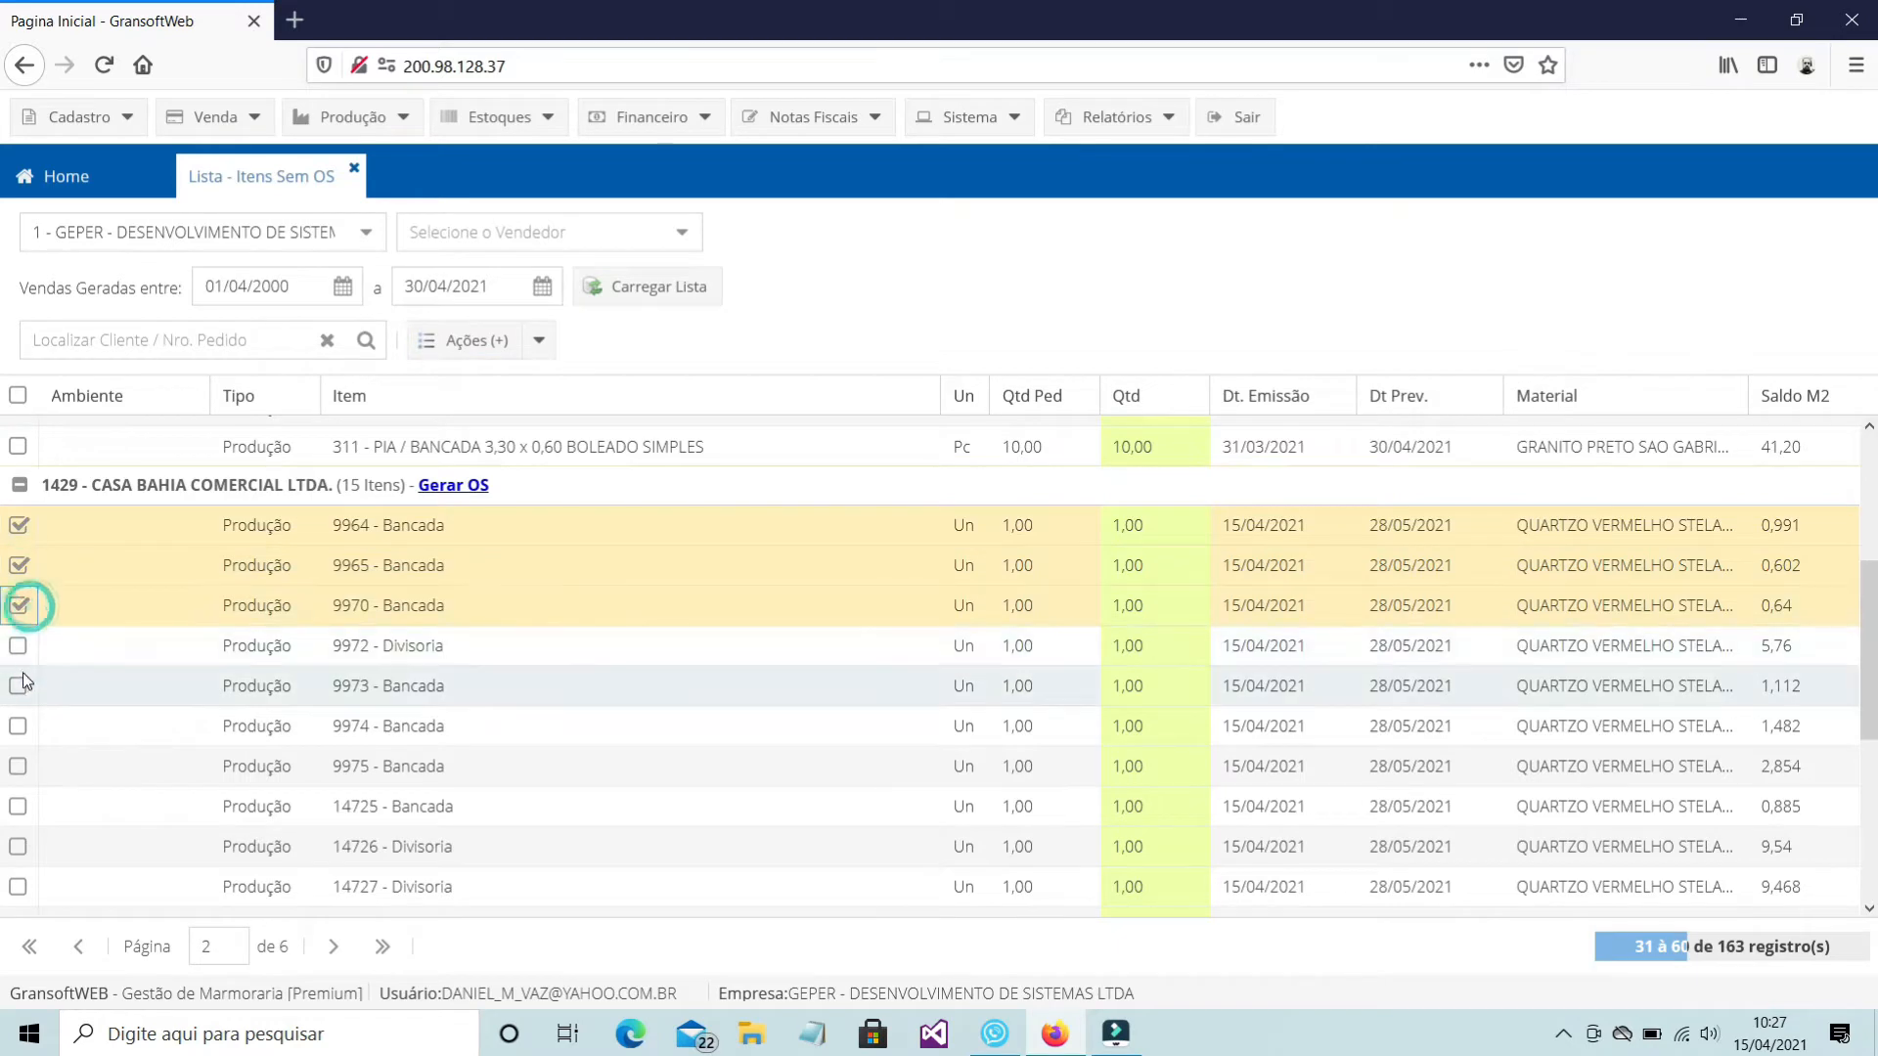
{"action": "left_click", "coordinate": [18, 685]}
{"action": "left_click", "coordinate": [18, 767]}
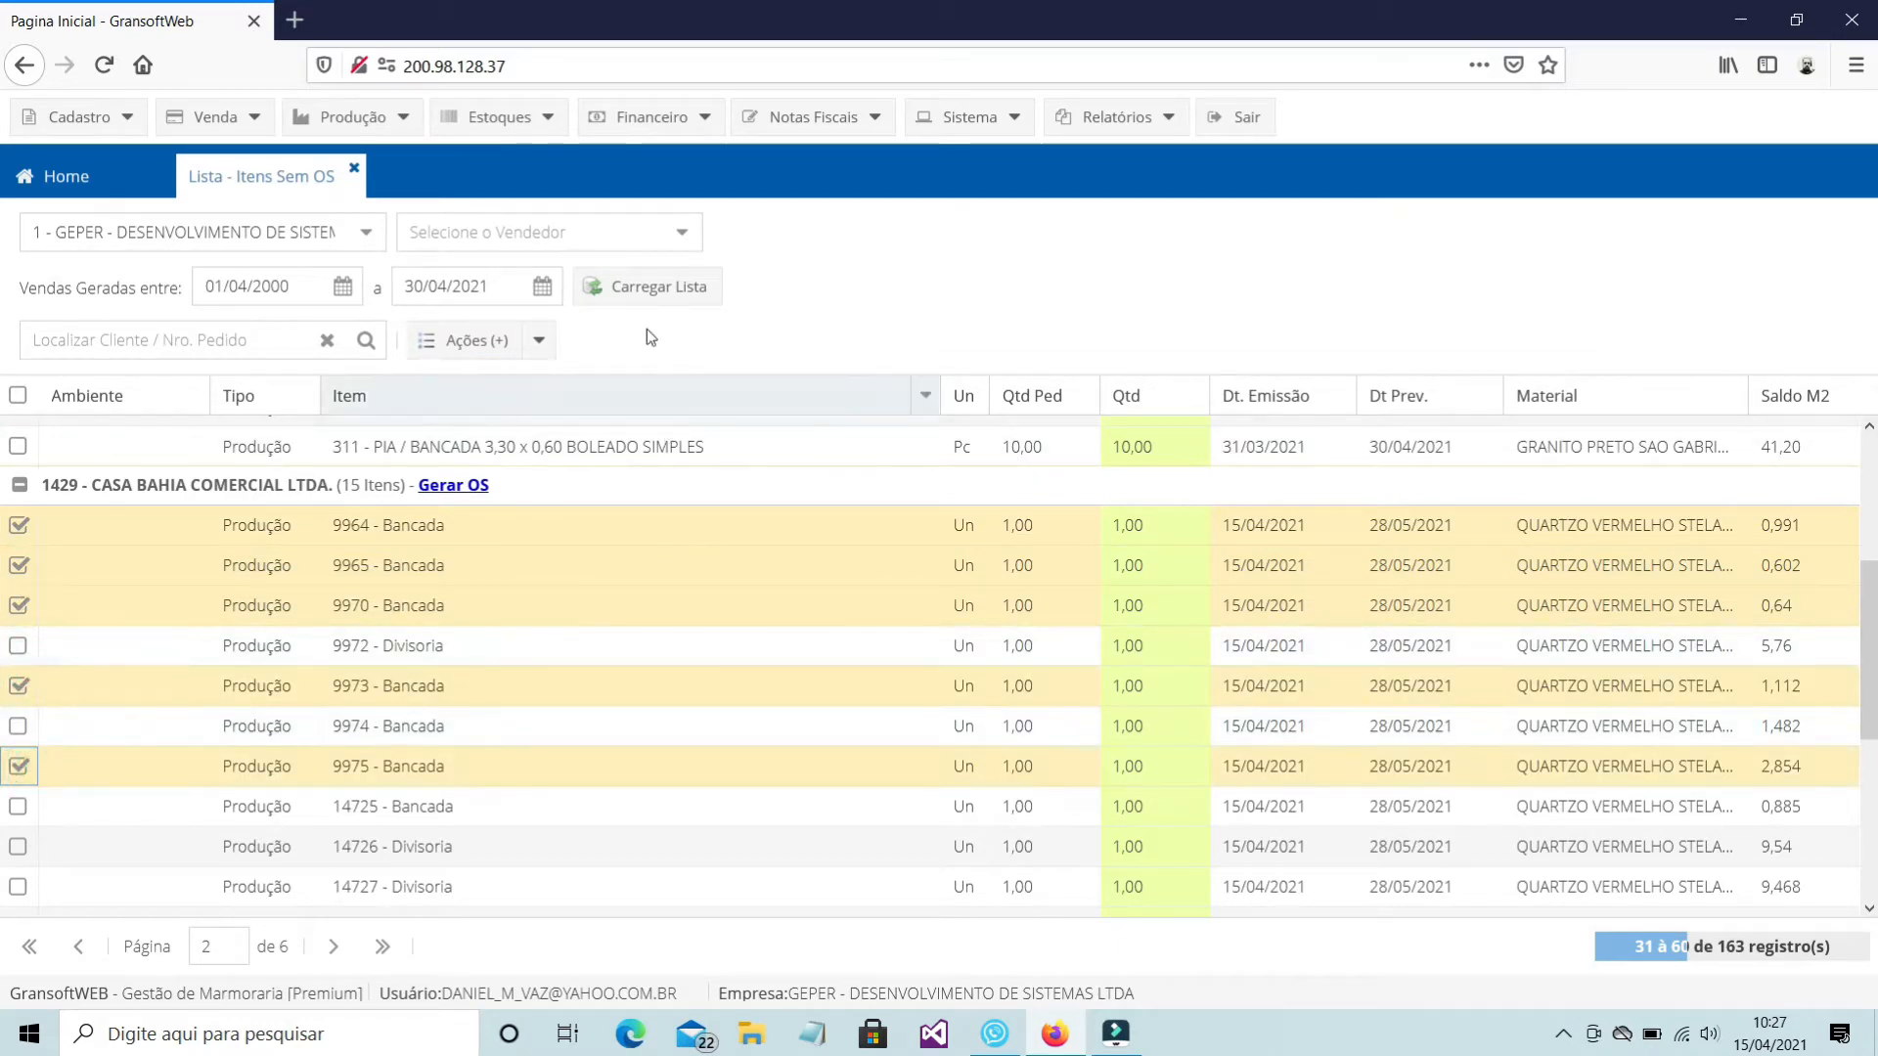
{"action": "left_click", "coordinate": [539, 341]}
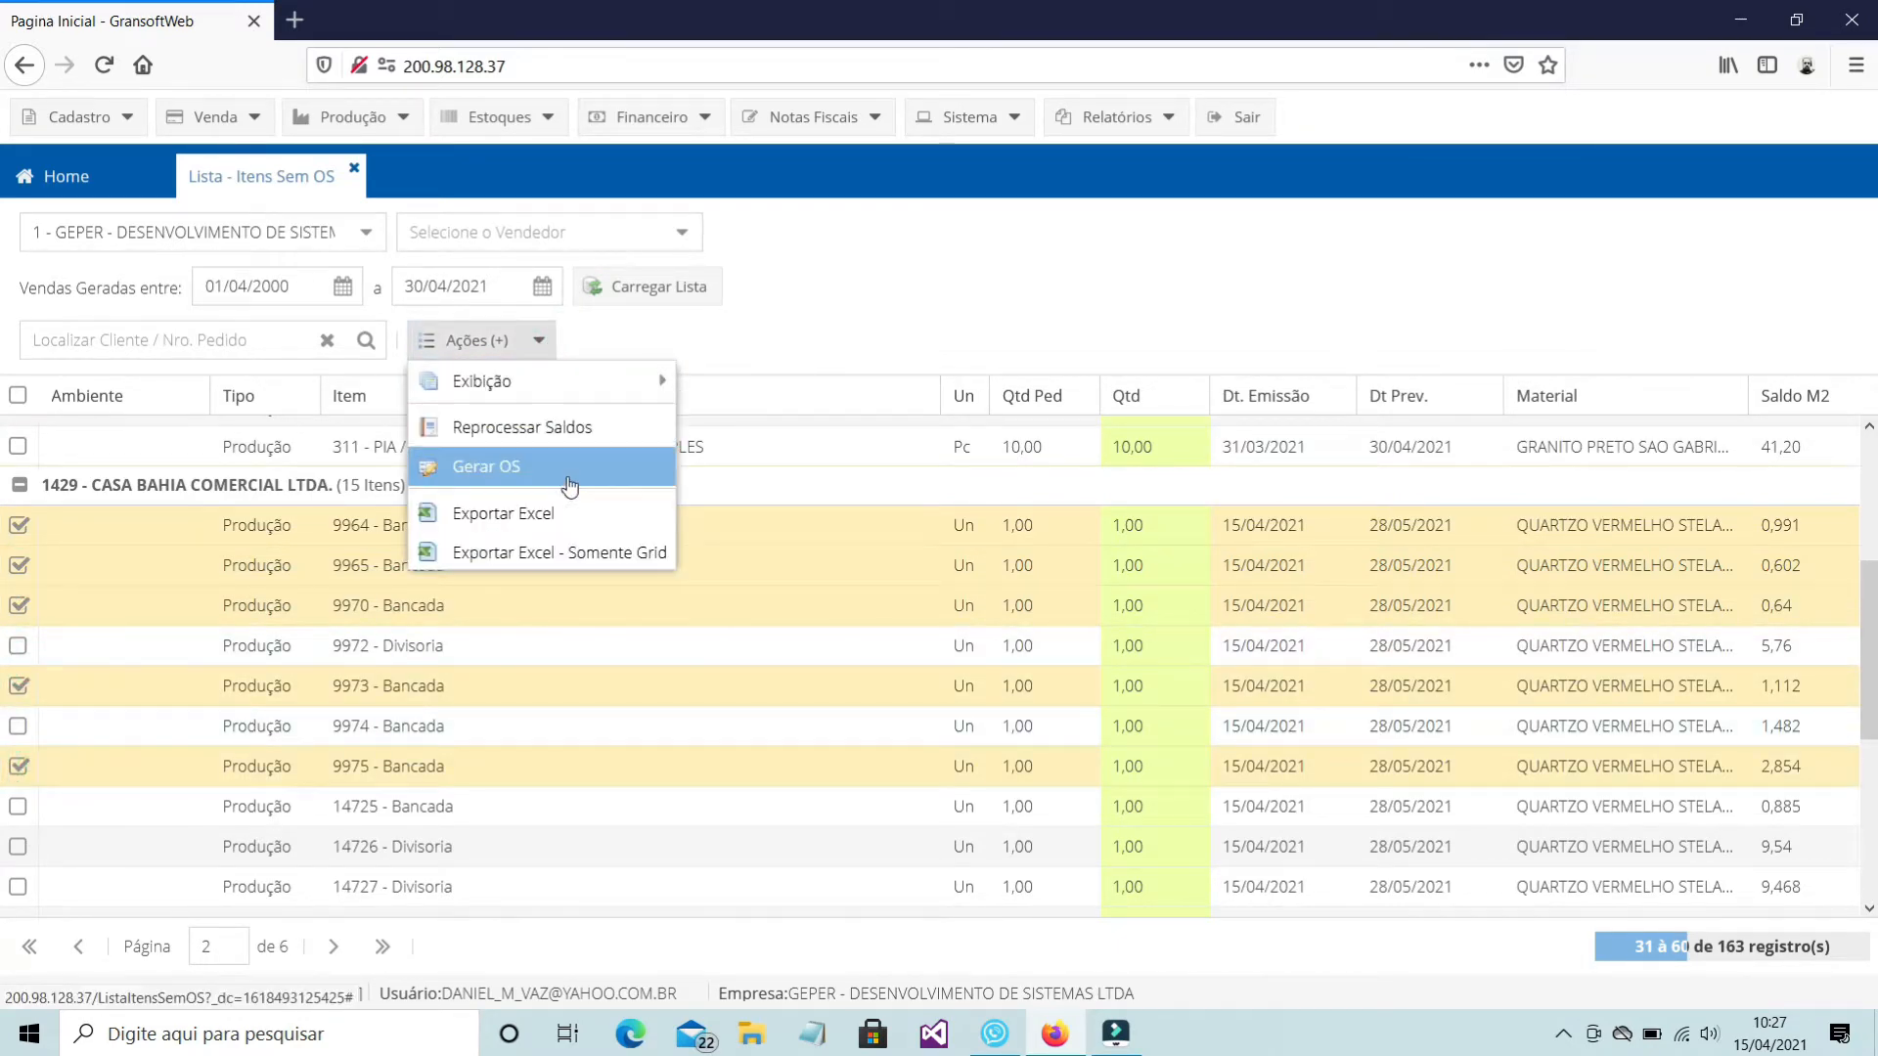
{"action": "left_click", "coordinate": [567, 471]}
{"action": "left_click", "coordinate": [889, 651]}
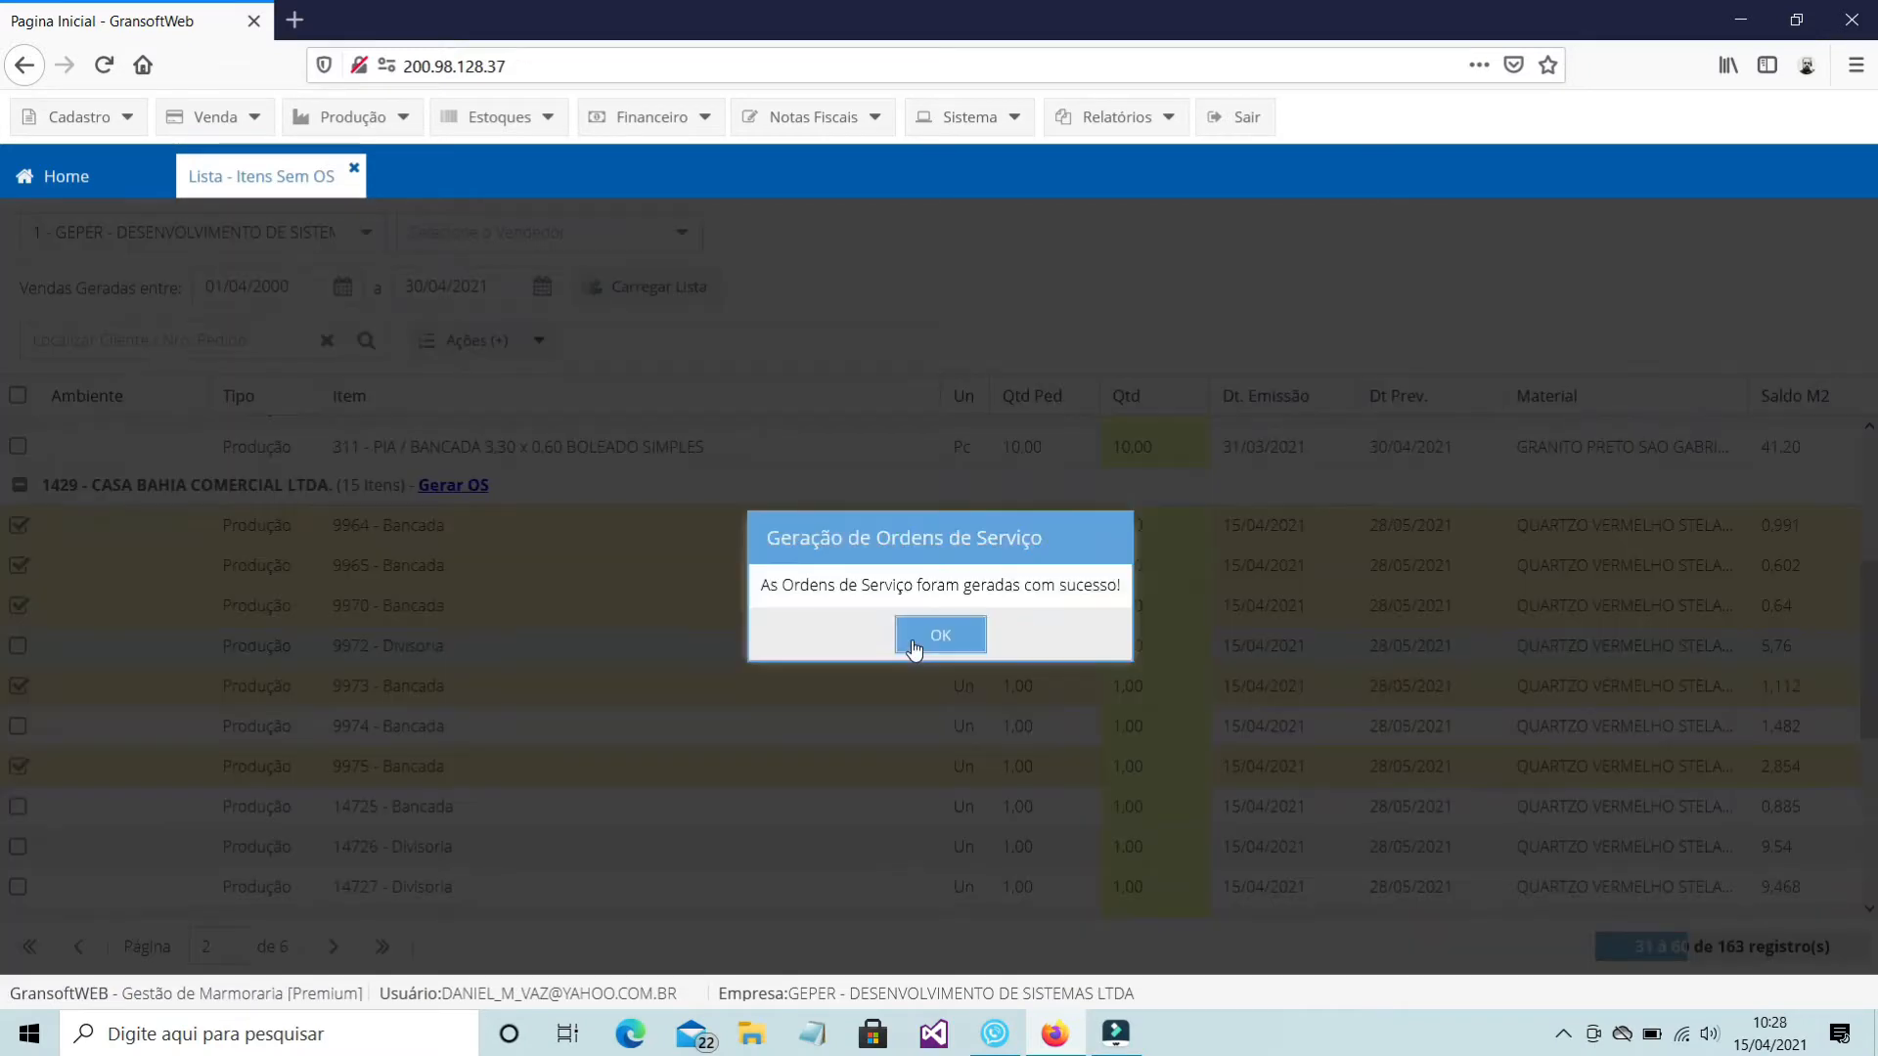
{"action": "left_click", "coordinate": [913, 646]}
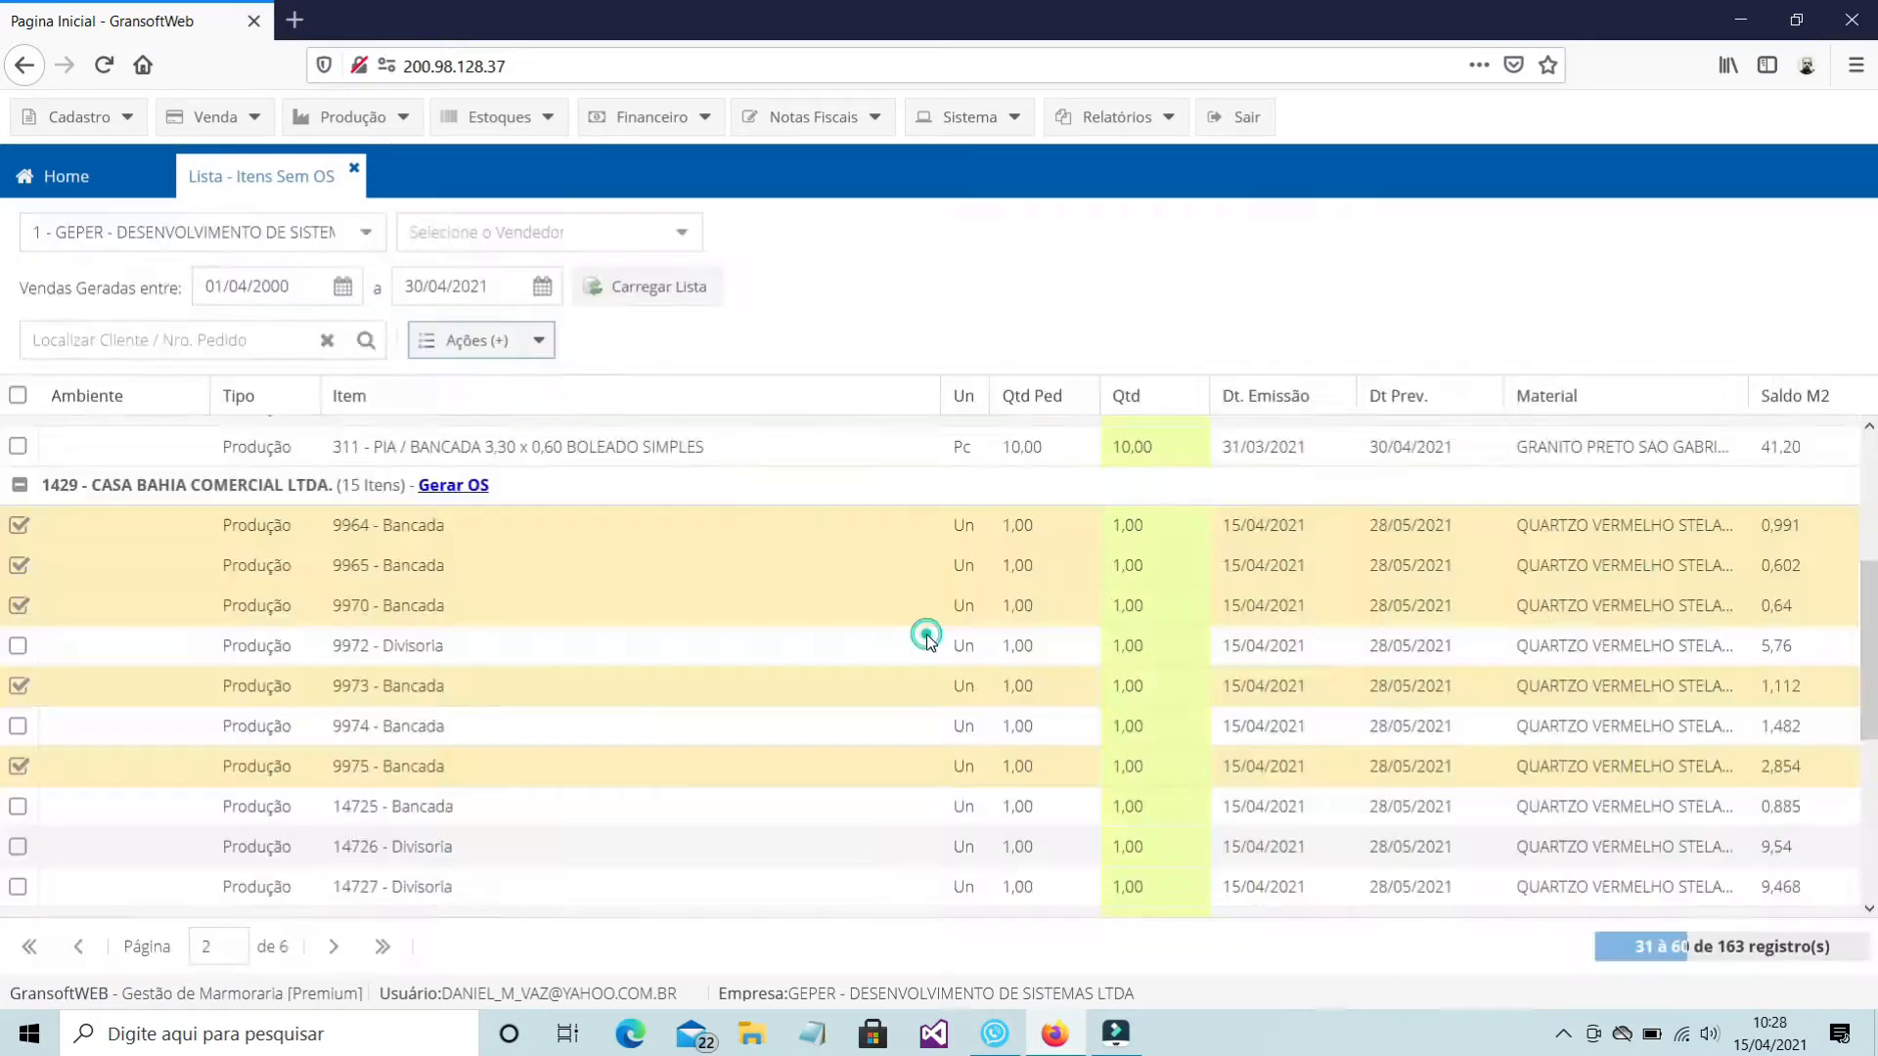
Generate service orders for the CASA BAHIA items 9972, 9974, 14725, 14726, 14727, 14731 and 14775
{"action": "left_click", "coordinate": [18, 526]}
{"action": "left_click", "coordinate": [17, 565]}
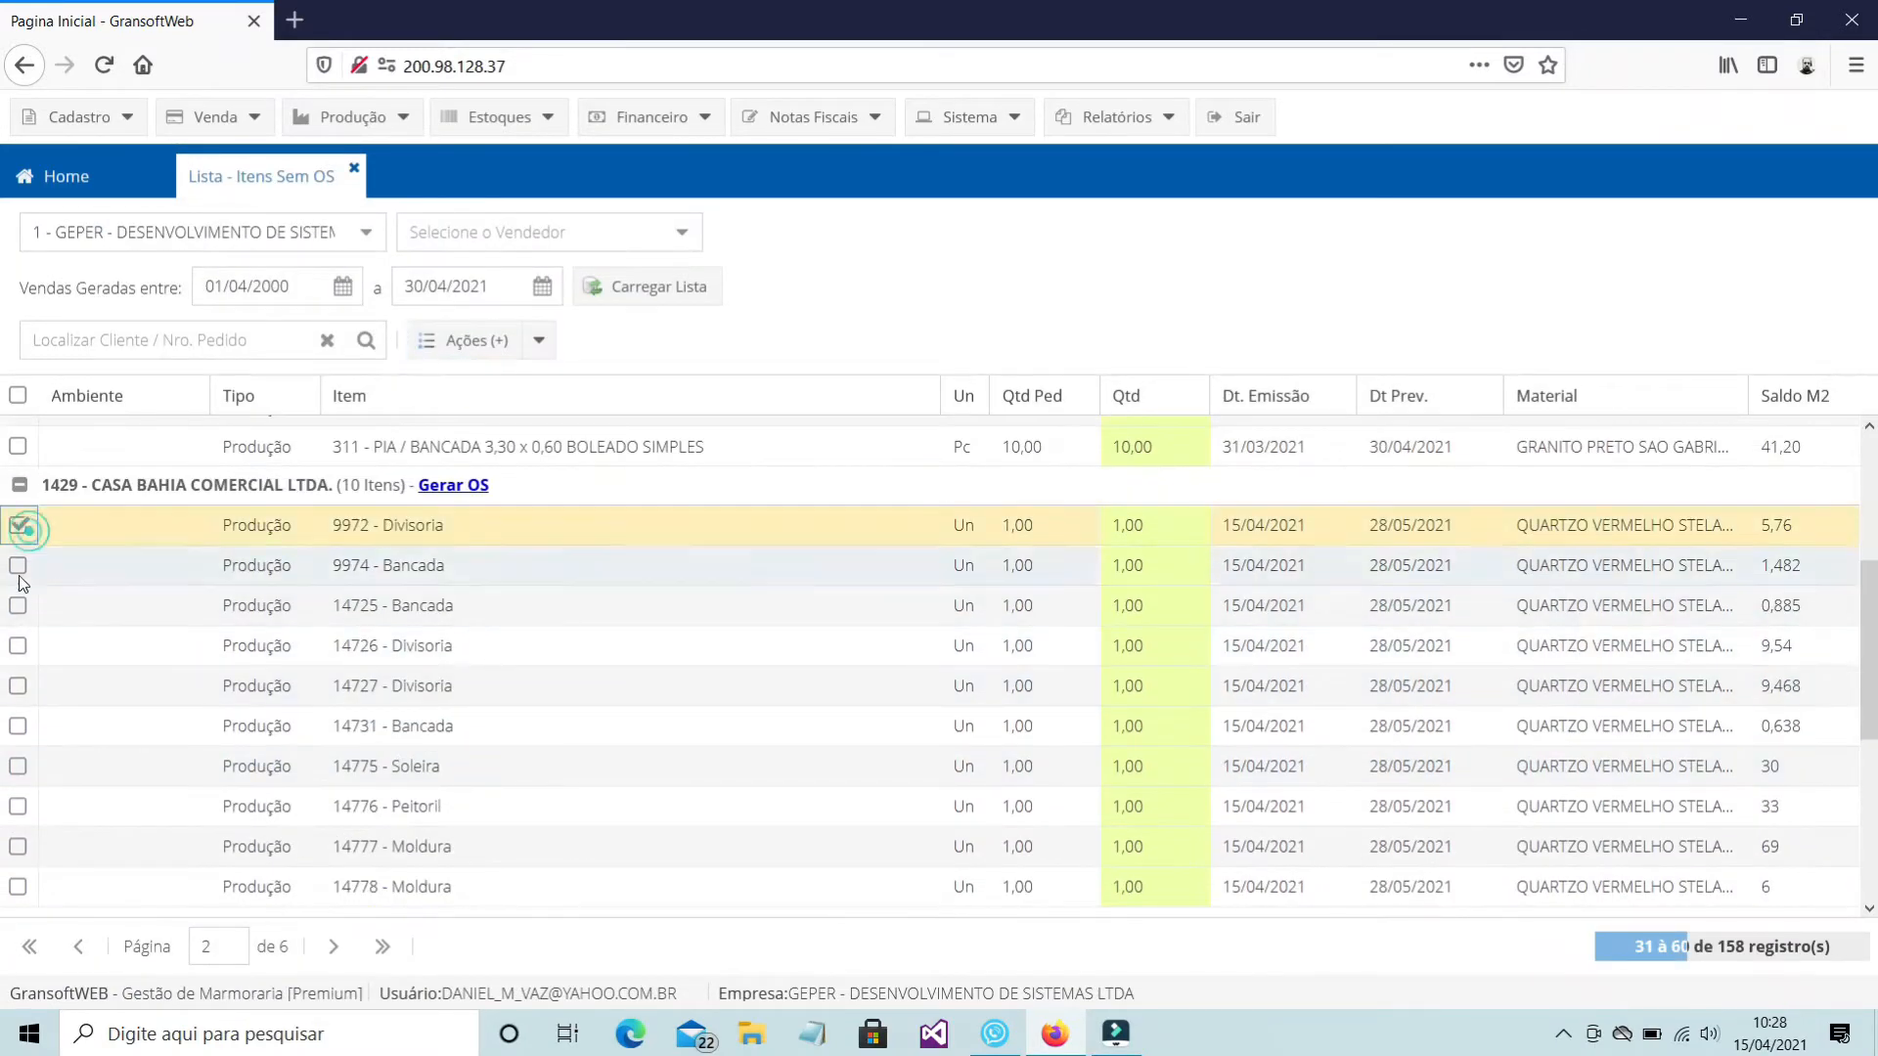
{"action": "left_click", "coordinate": [17, 605]}
{"action": "left_click", "coordinate": [18, 645]}
{"action": "left_click", "coordinate": [17, 685]}
{"action": "left_click", "coordinate": [18, 726]}
{"action": "left_click", "coordinate": [18, 766]}
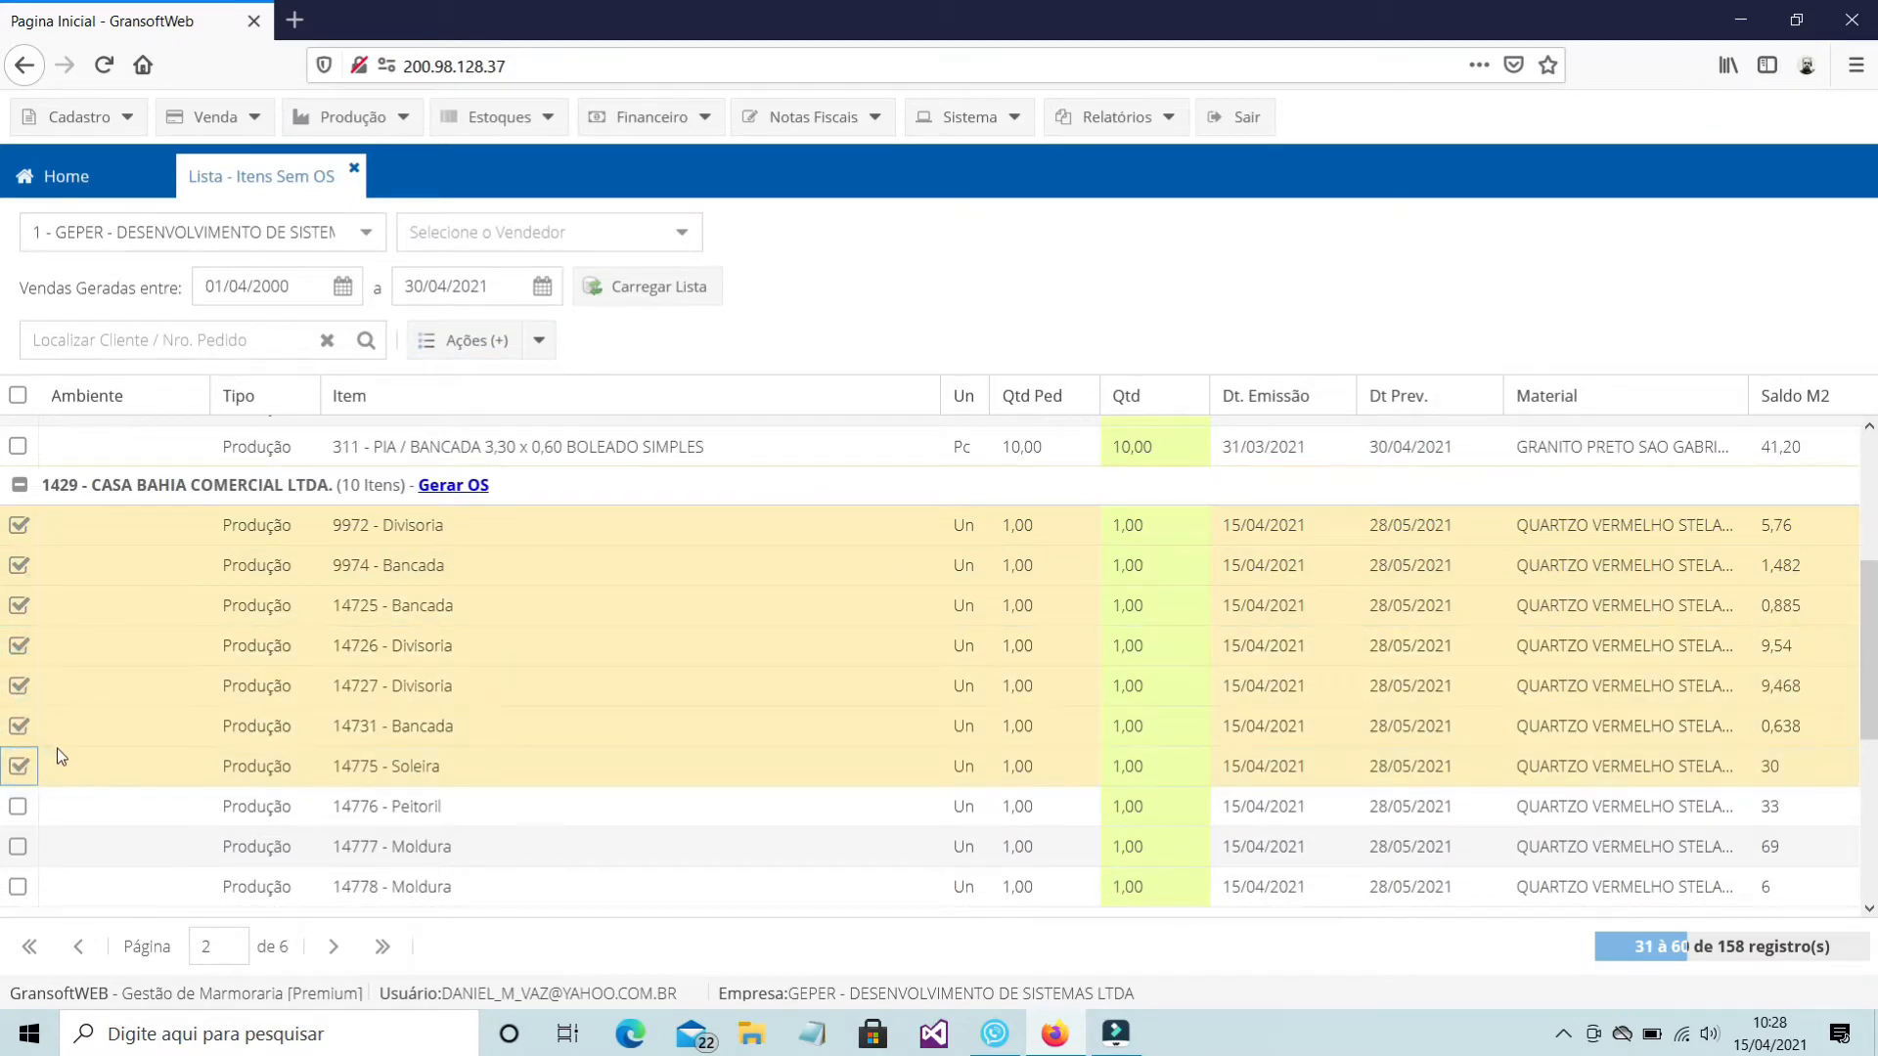
{"action": "left_click", "coordinate": [539, 340]}
{"action": "left_click", "coordinate": [551, 463]}
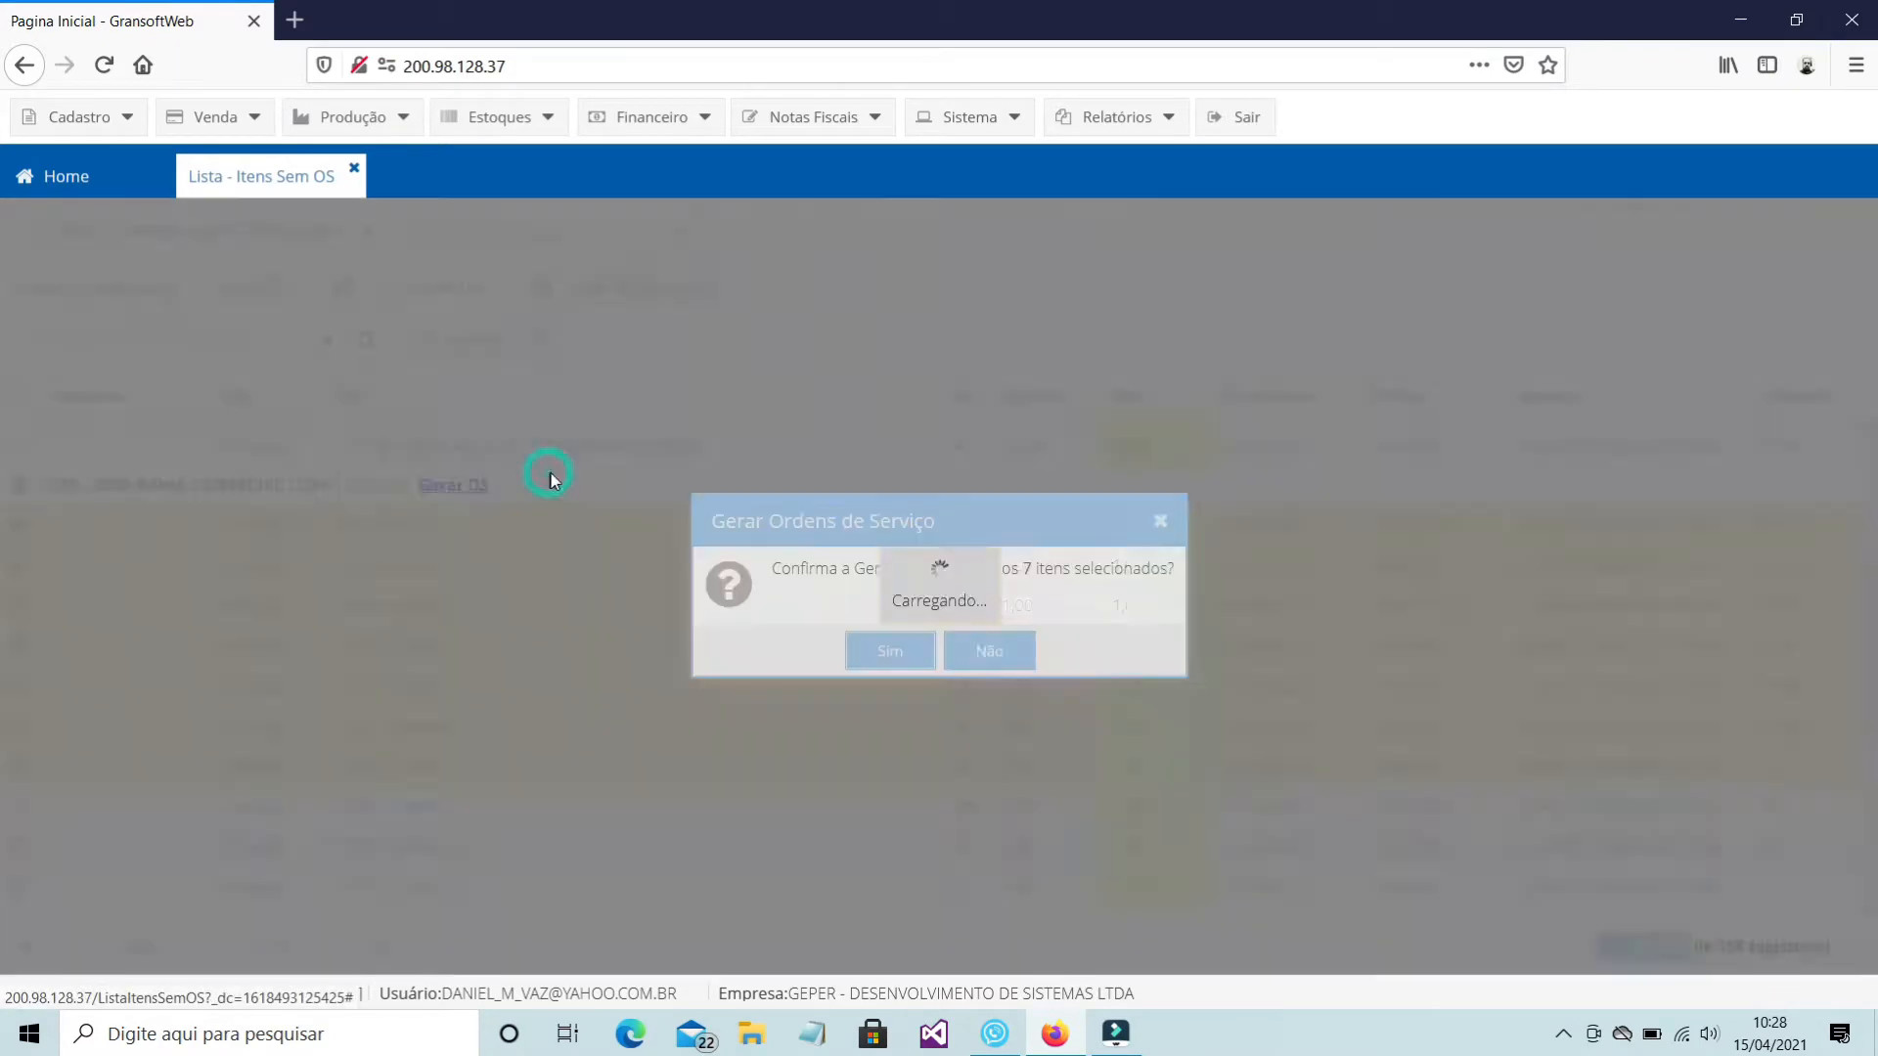
{"action": "left_click", "coordinate": [885, 648]}
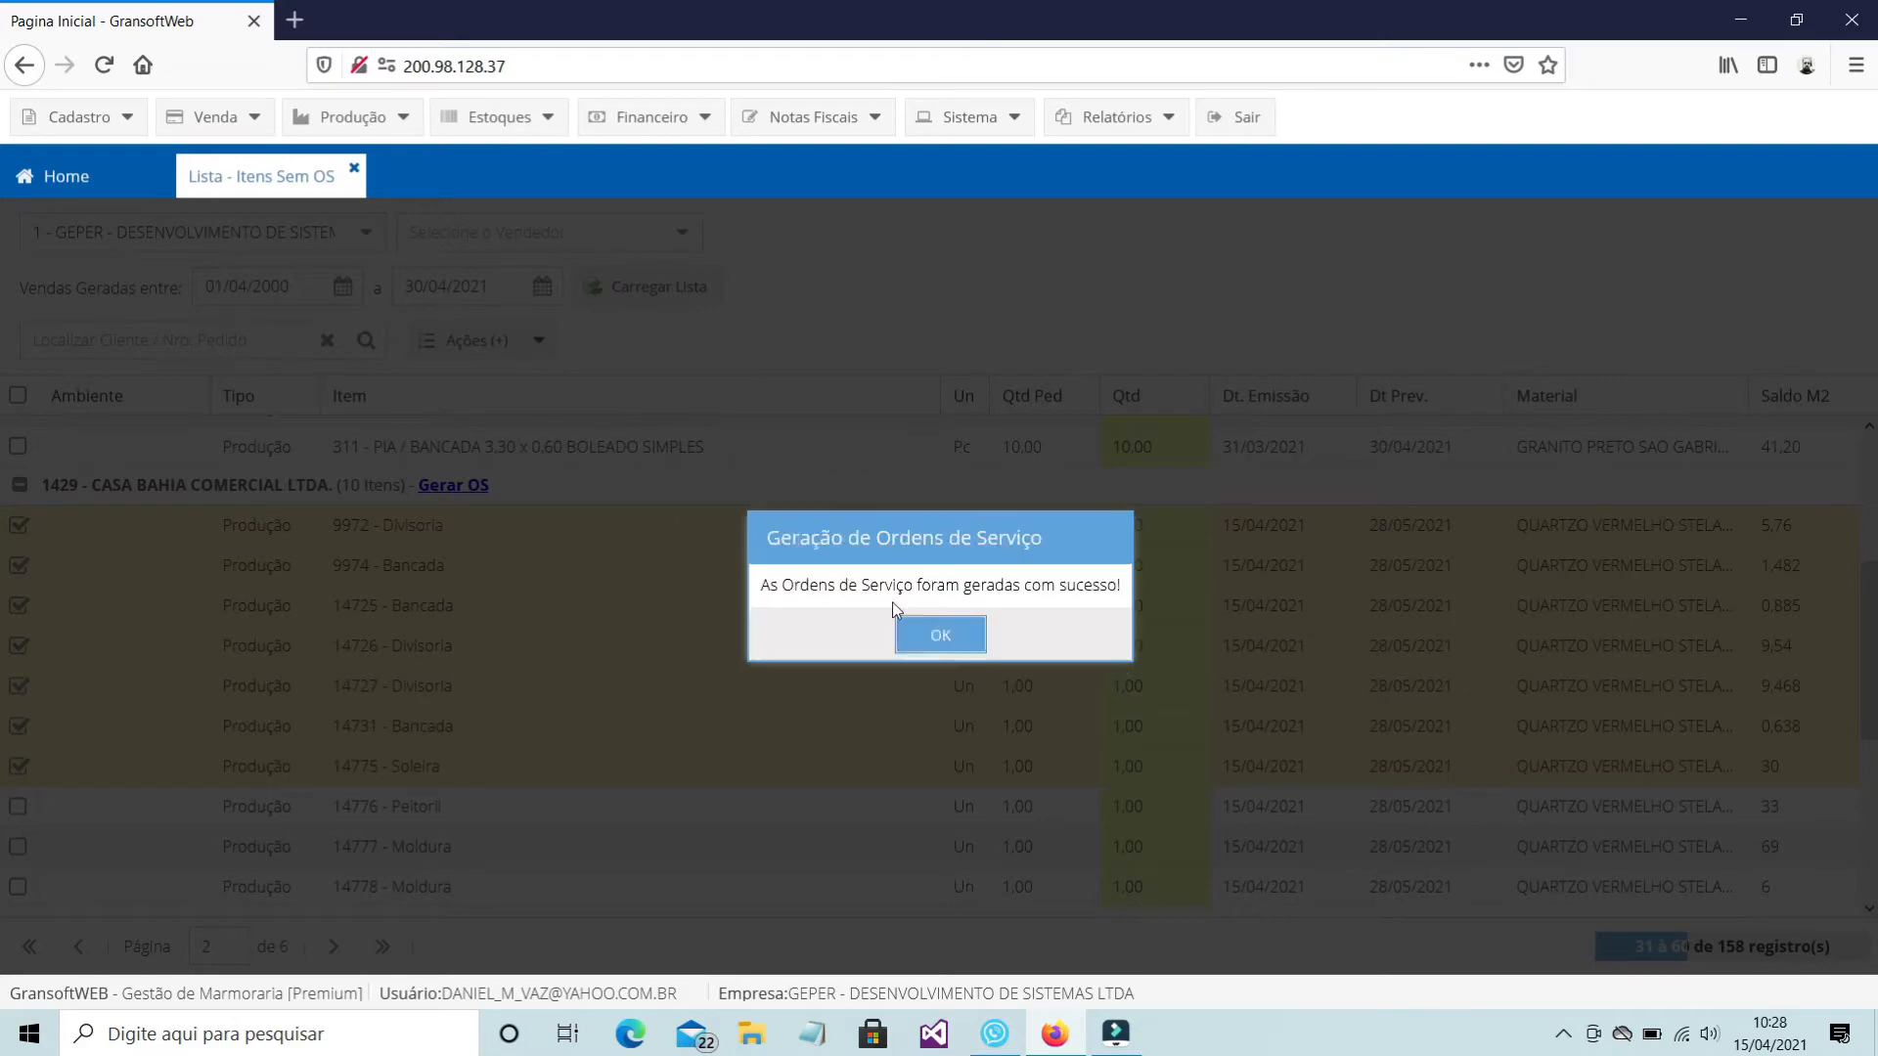
{"action": "left_click", "coordinate": [941, 634]}
Generate service orders for the CASA BAHIA items 14776 - Peitoril and 14777 - Moldura
{"action": "left_click", "coordinate": [18, 525]}
{"action": "left_click", "coordinate": [18, 565]}
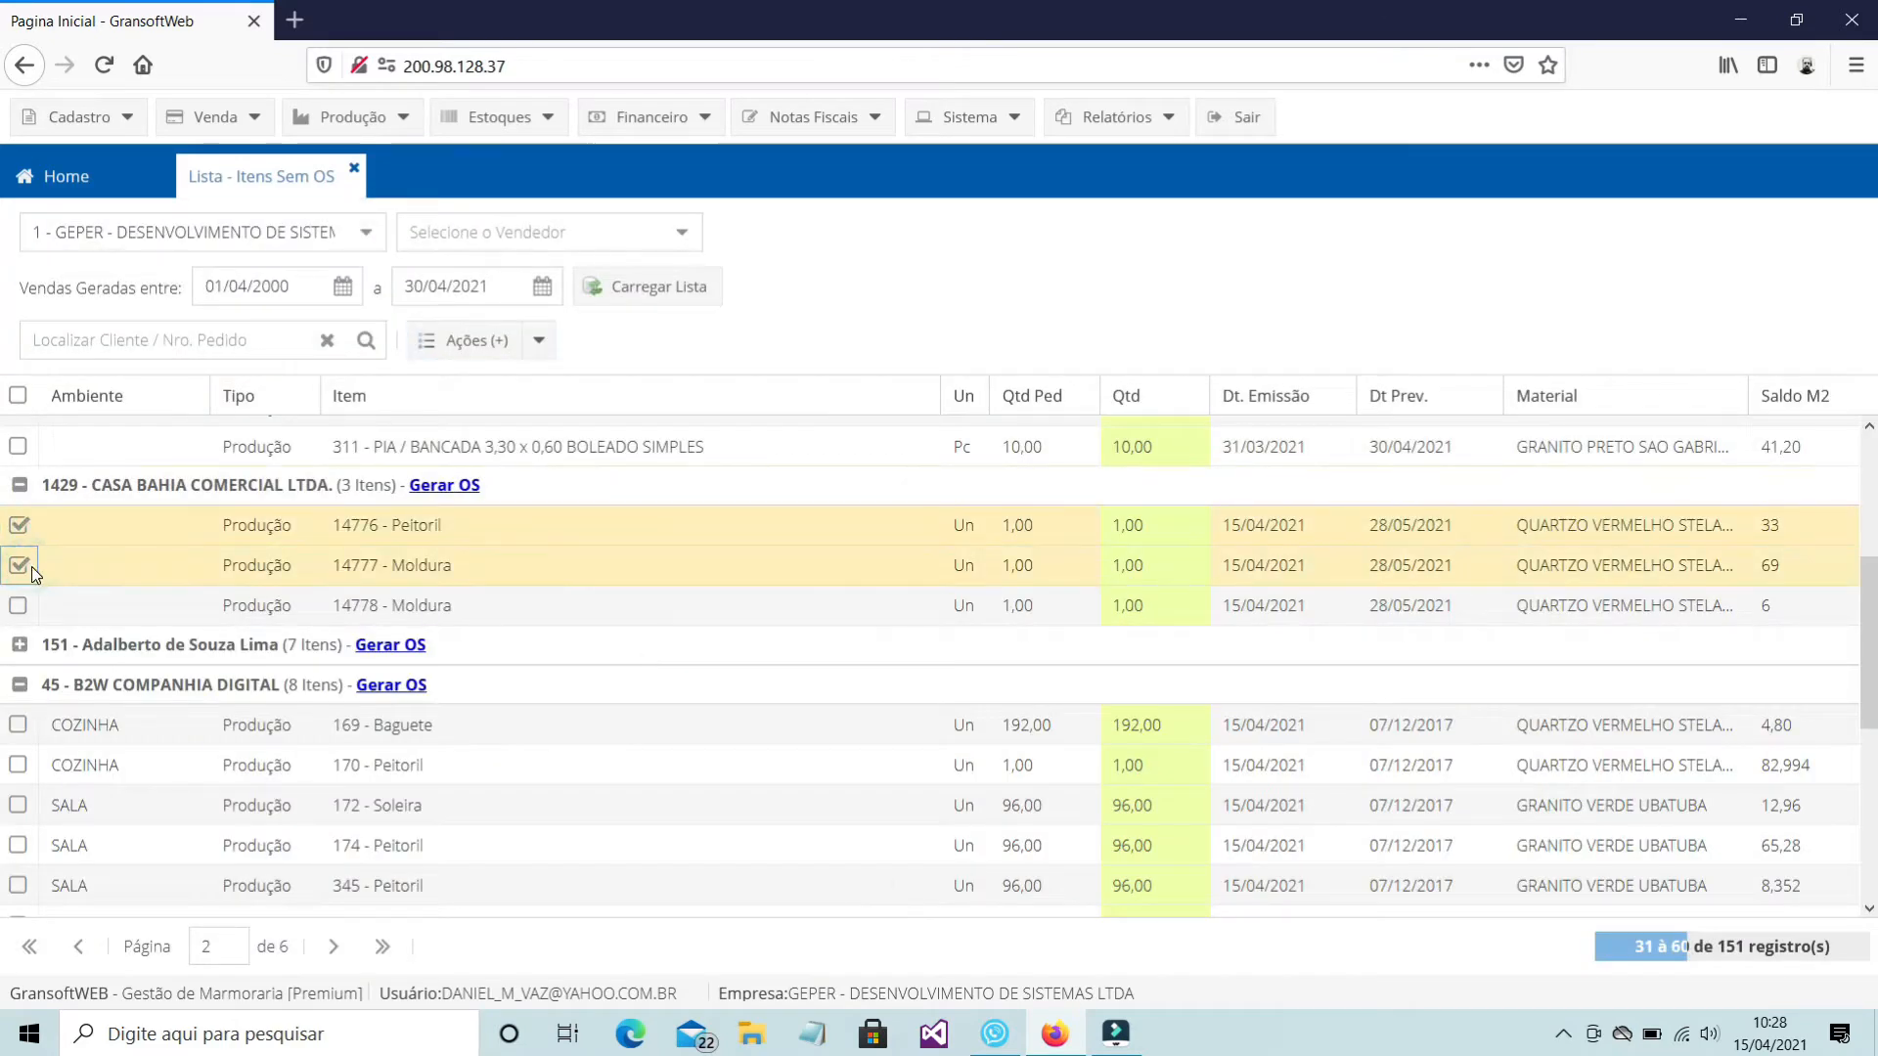
{"action": "left_click", "coordinate": [539, 340]}
{"action": "left_click", "coordinate": [543, 465]}
{"action": "left_click", "coordinate": [890, 655]}
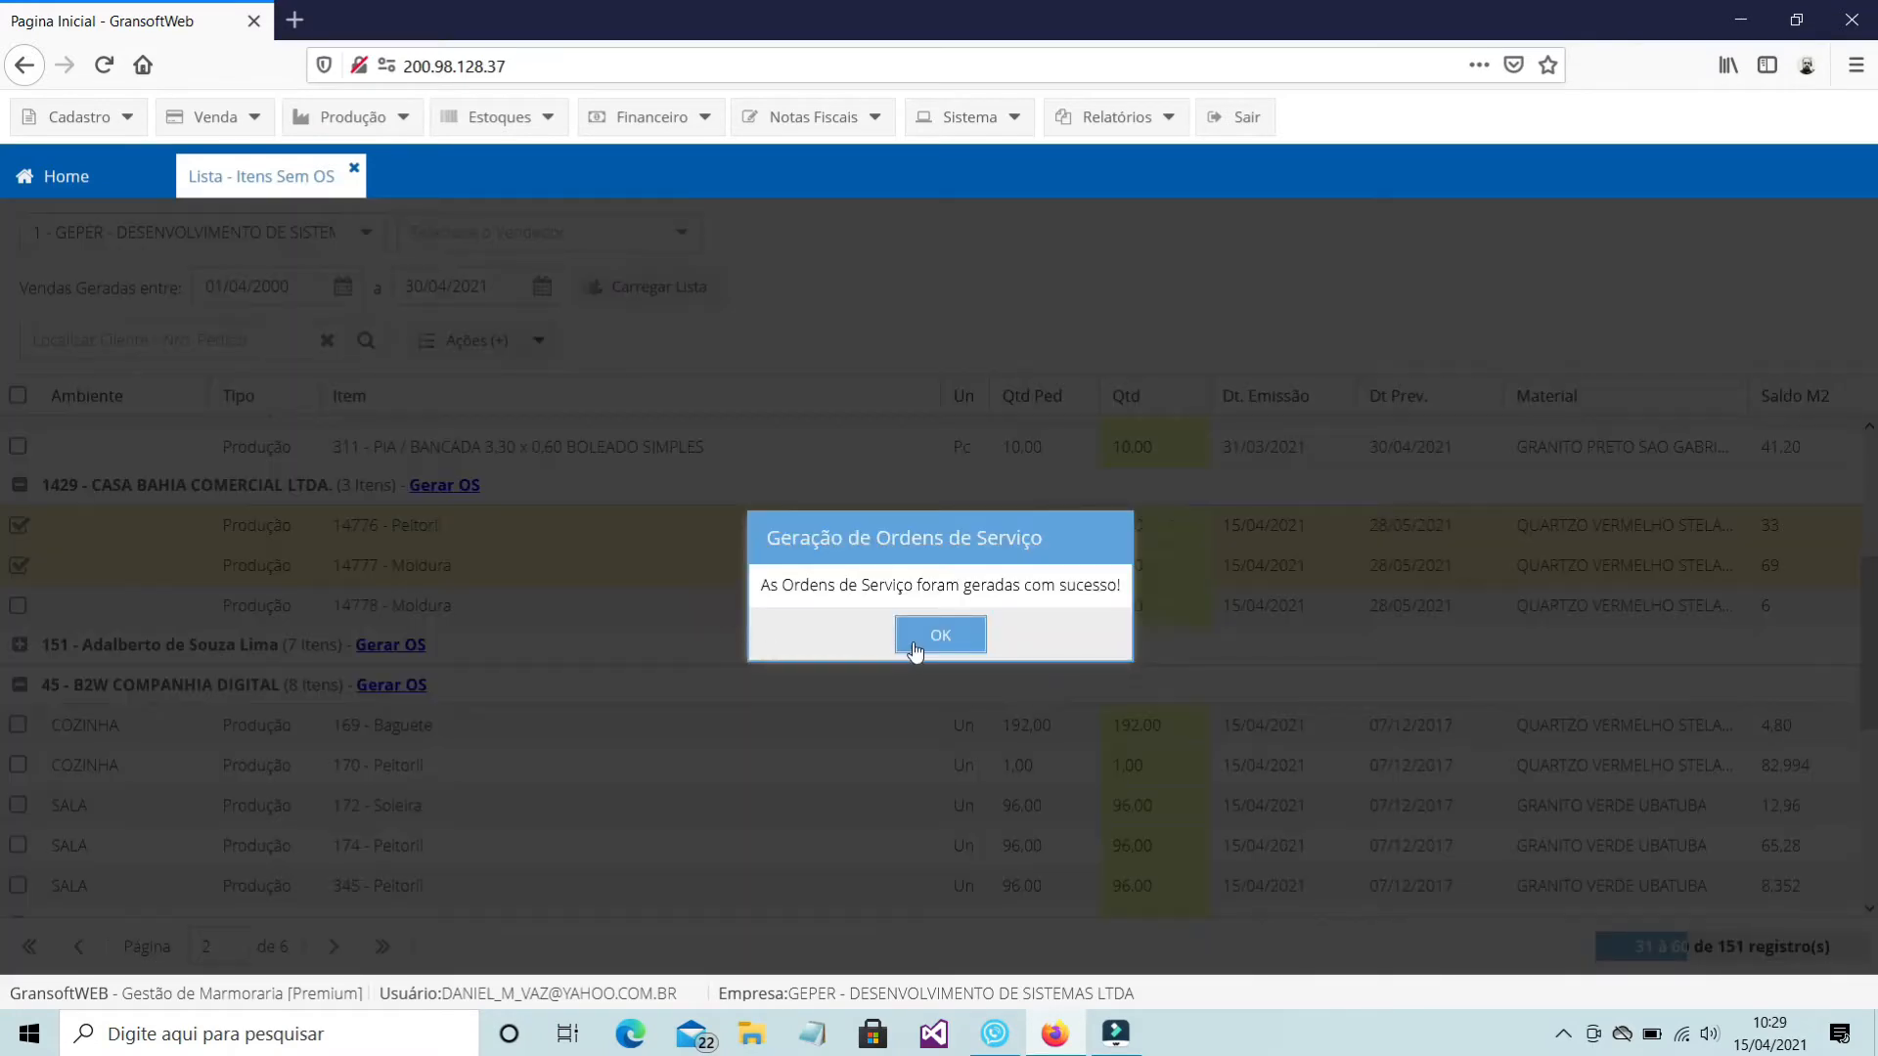
{"action": "left_click", "coordinate": [940, 633]}
Generate the service order for the last CASA BAHIA item, 14778 - Moldura
{"action": "left_click", "coordinate": [19, 526]}
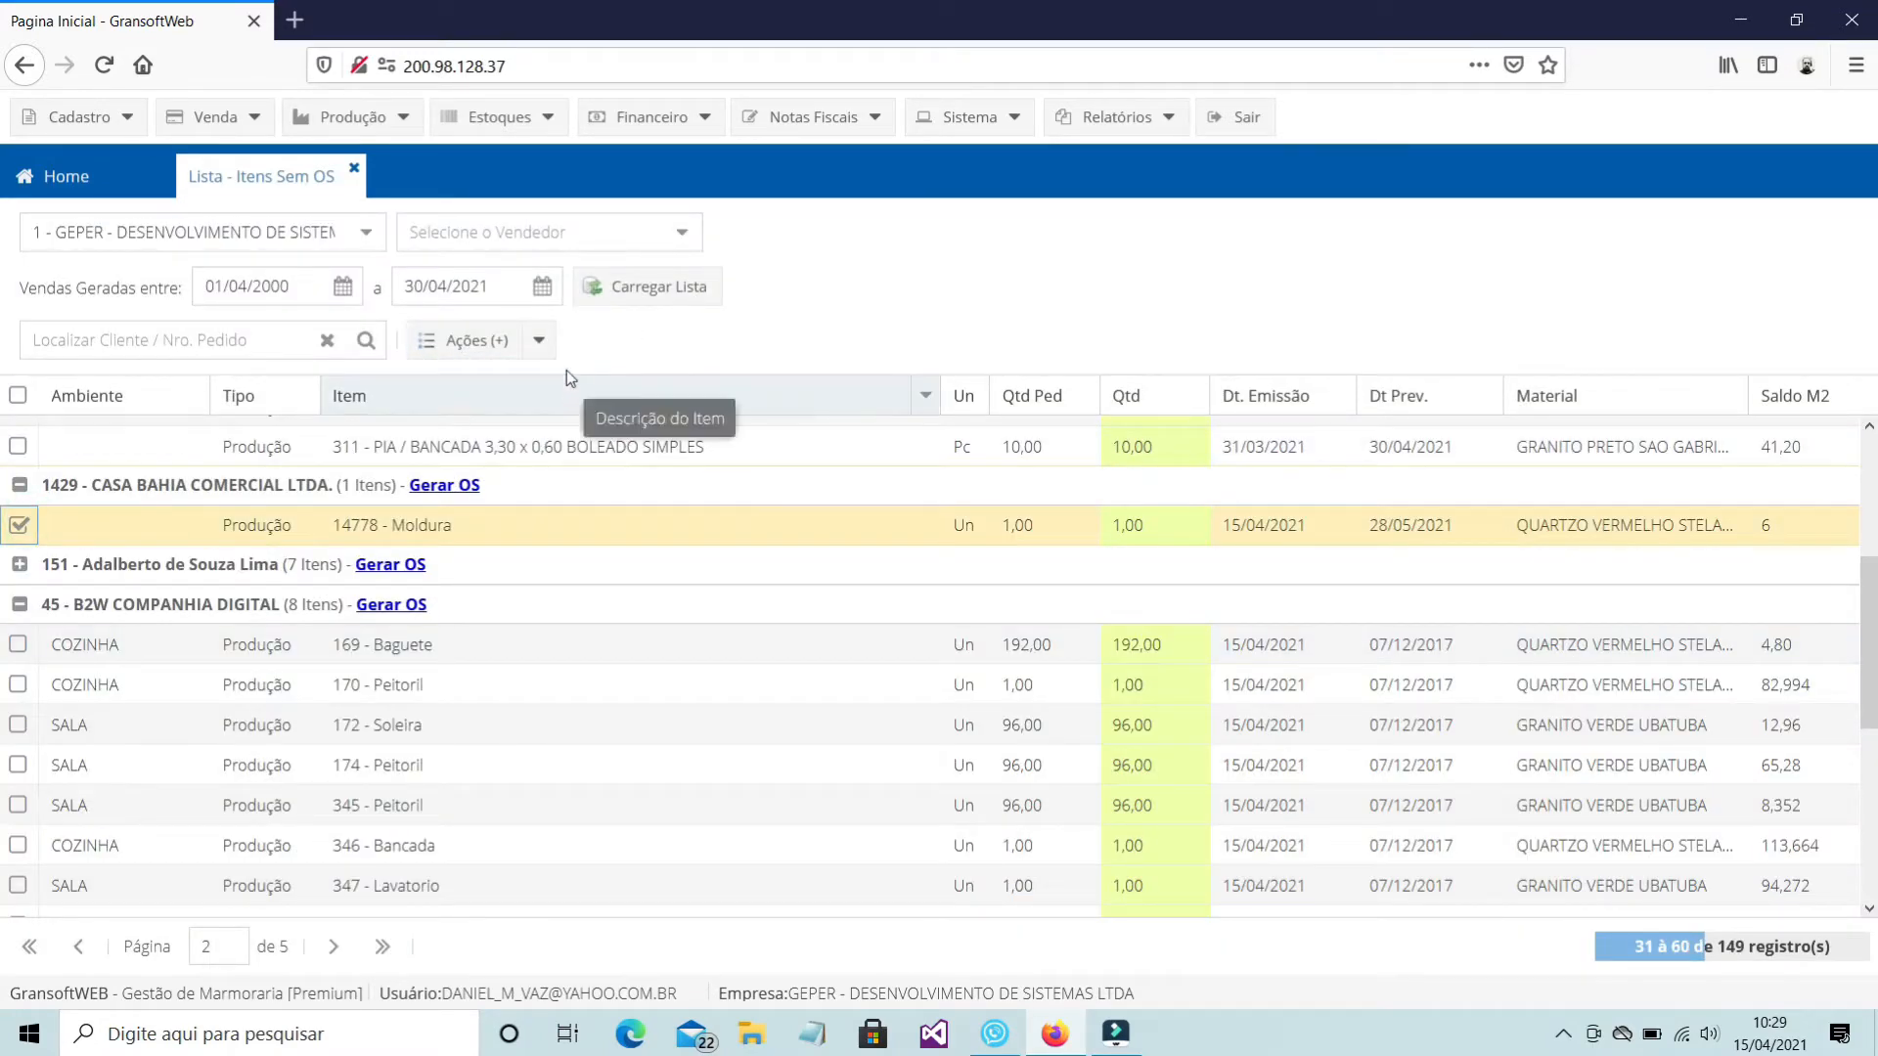
{"action": "left_click", "coordinate": [539, 341]}
{"action": "left_click", "coordinate": [479, 461]}
{"action": "left_click", "coordinate": [885, 651]}
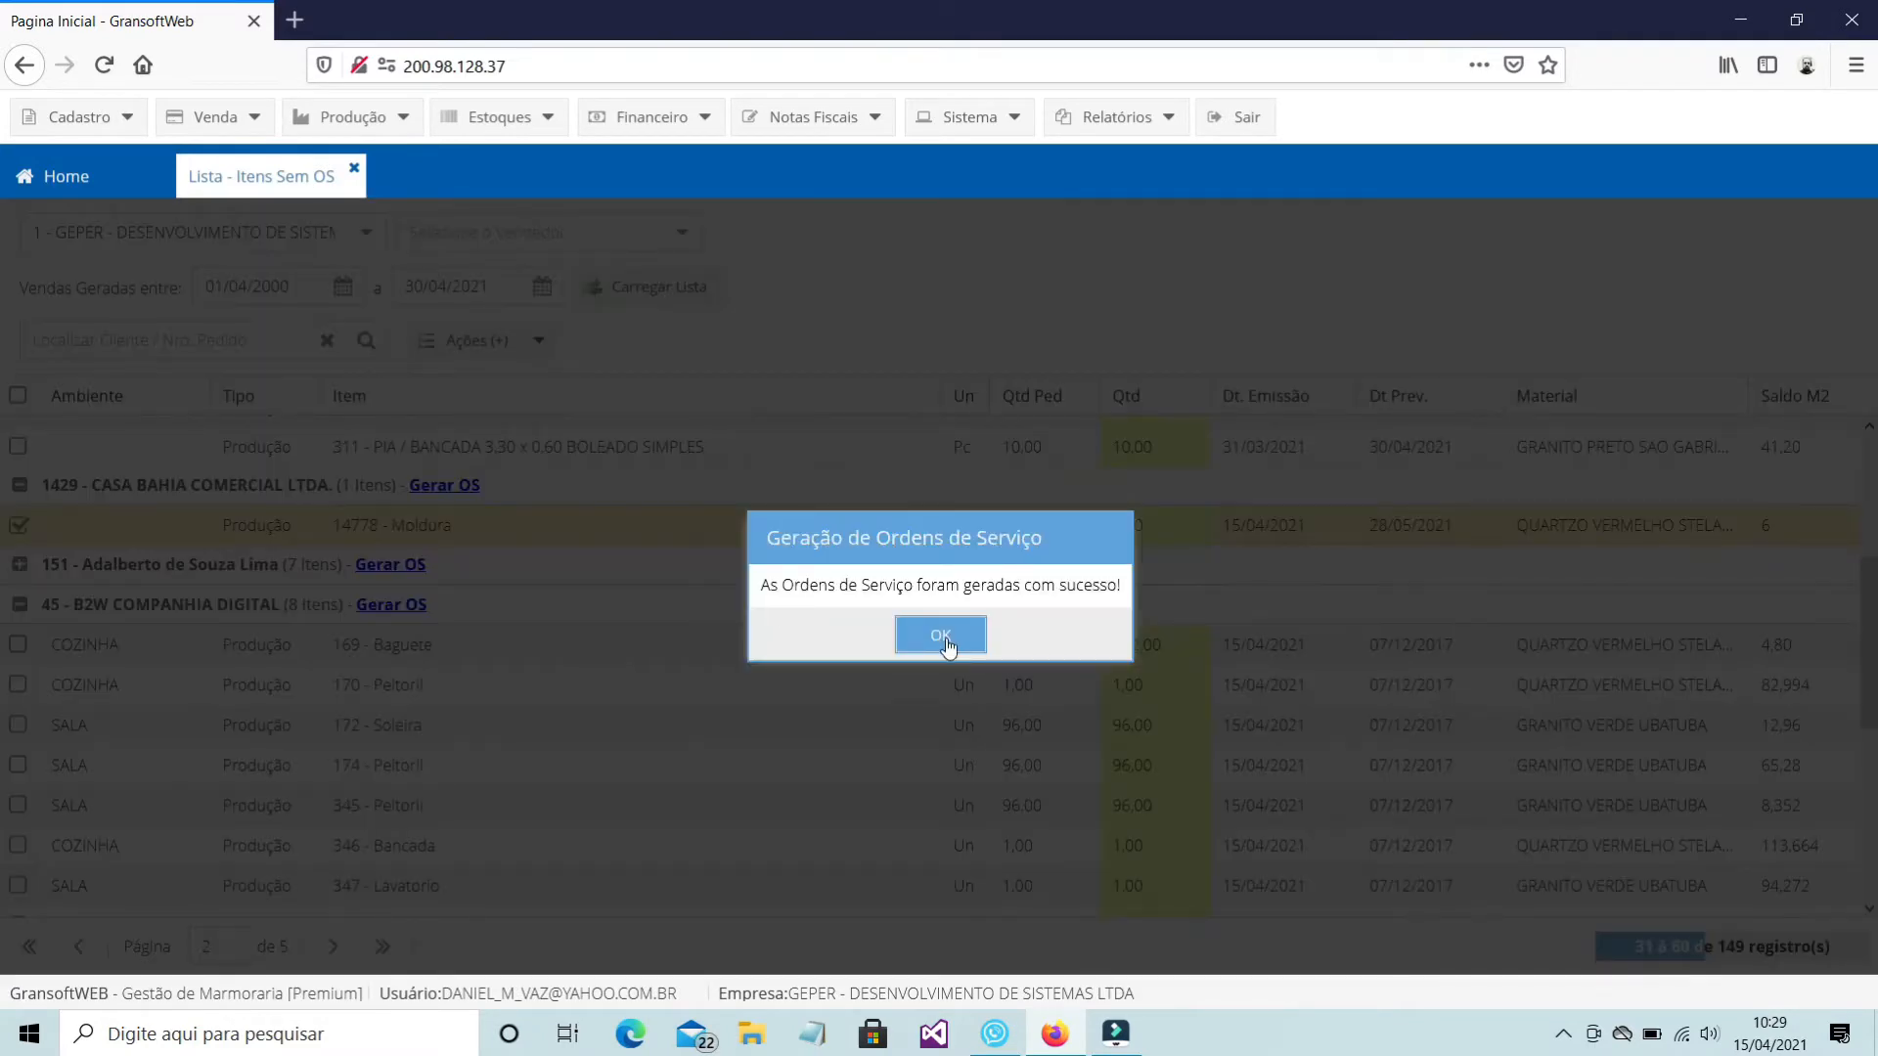
{"action": "left_click", "coordinate": [947, 640]}
Open the internal production service order list (OS - Producao Interna)
{"action": "left_click", "coordinate": [352, 116]}
{"action": "mouse_move", "coordinate": [401, 166]}
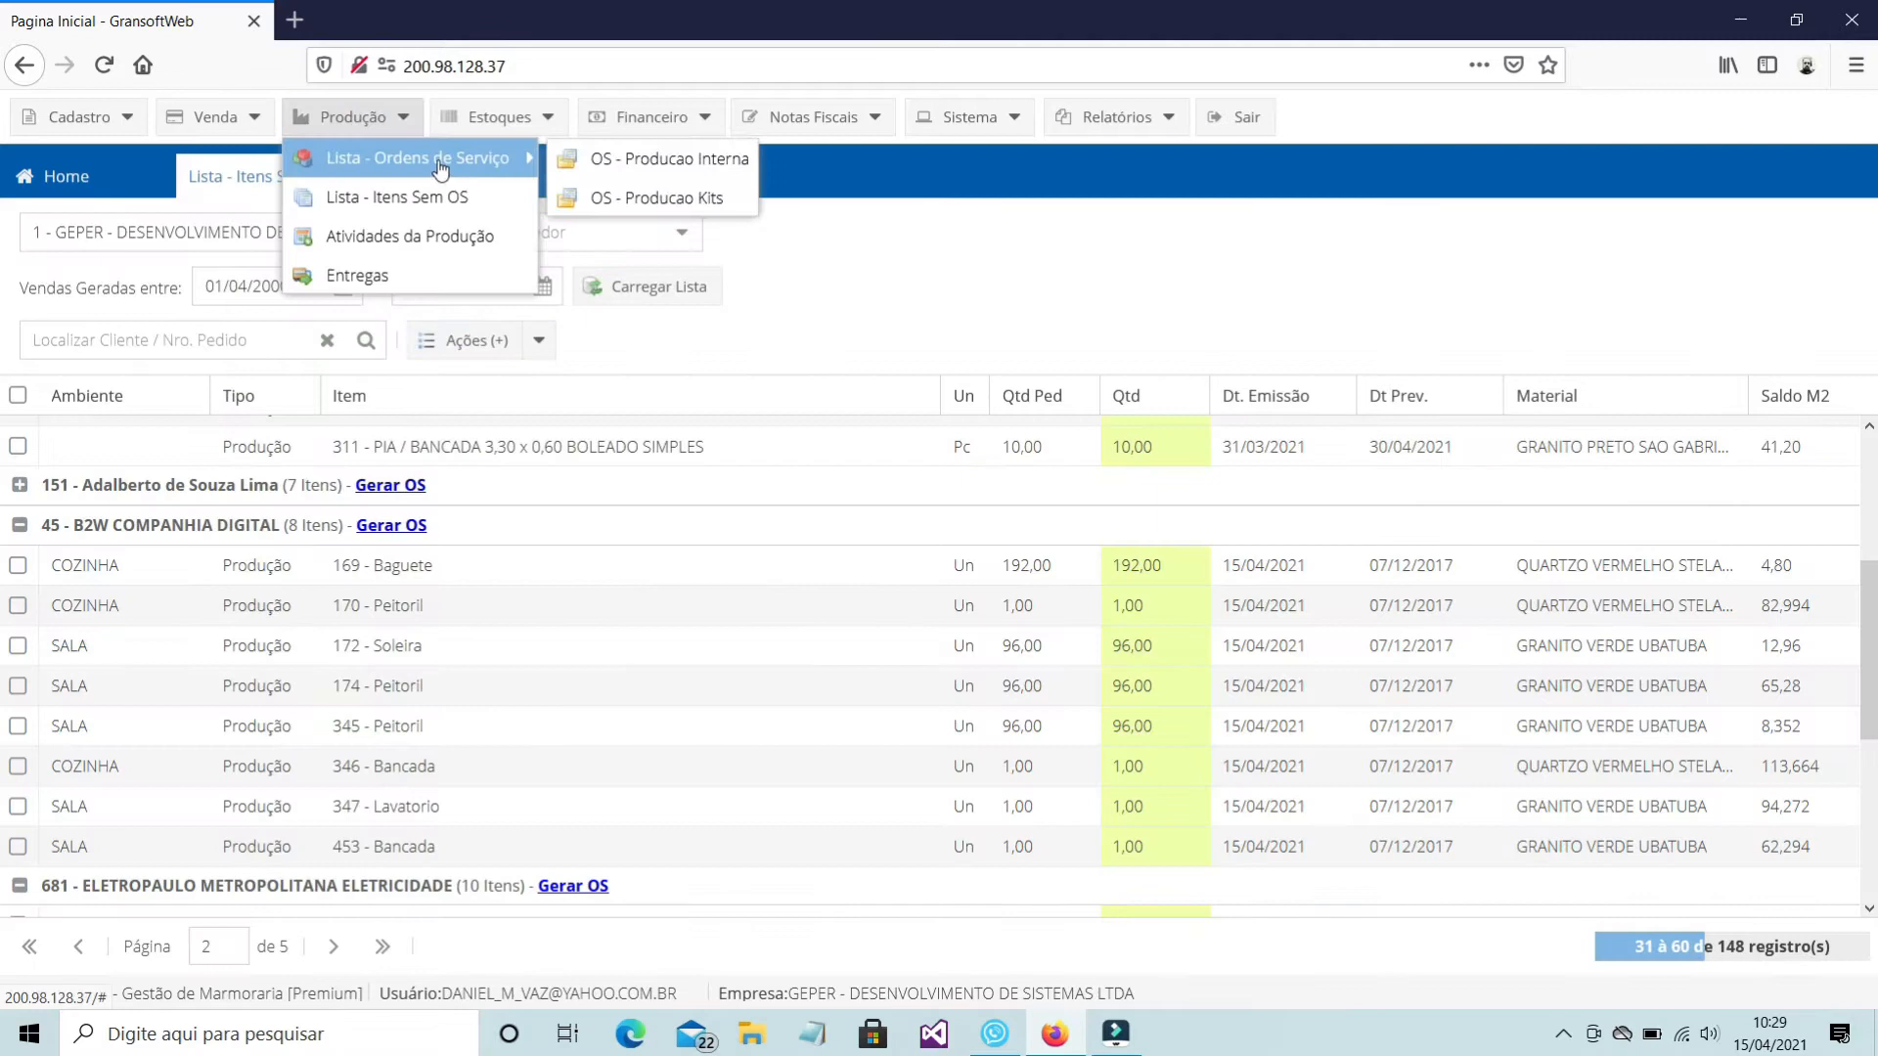
{"action": "left_click", "coordinate": [684, 158]}
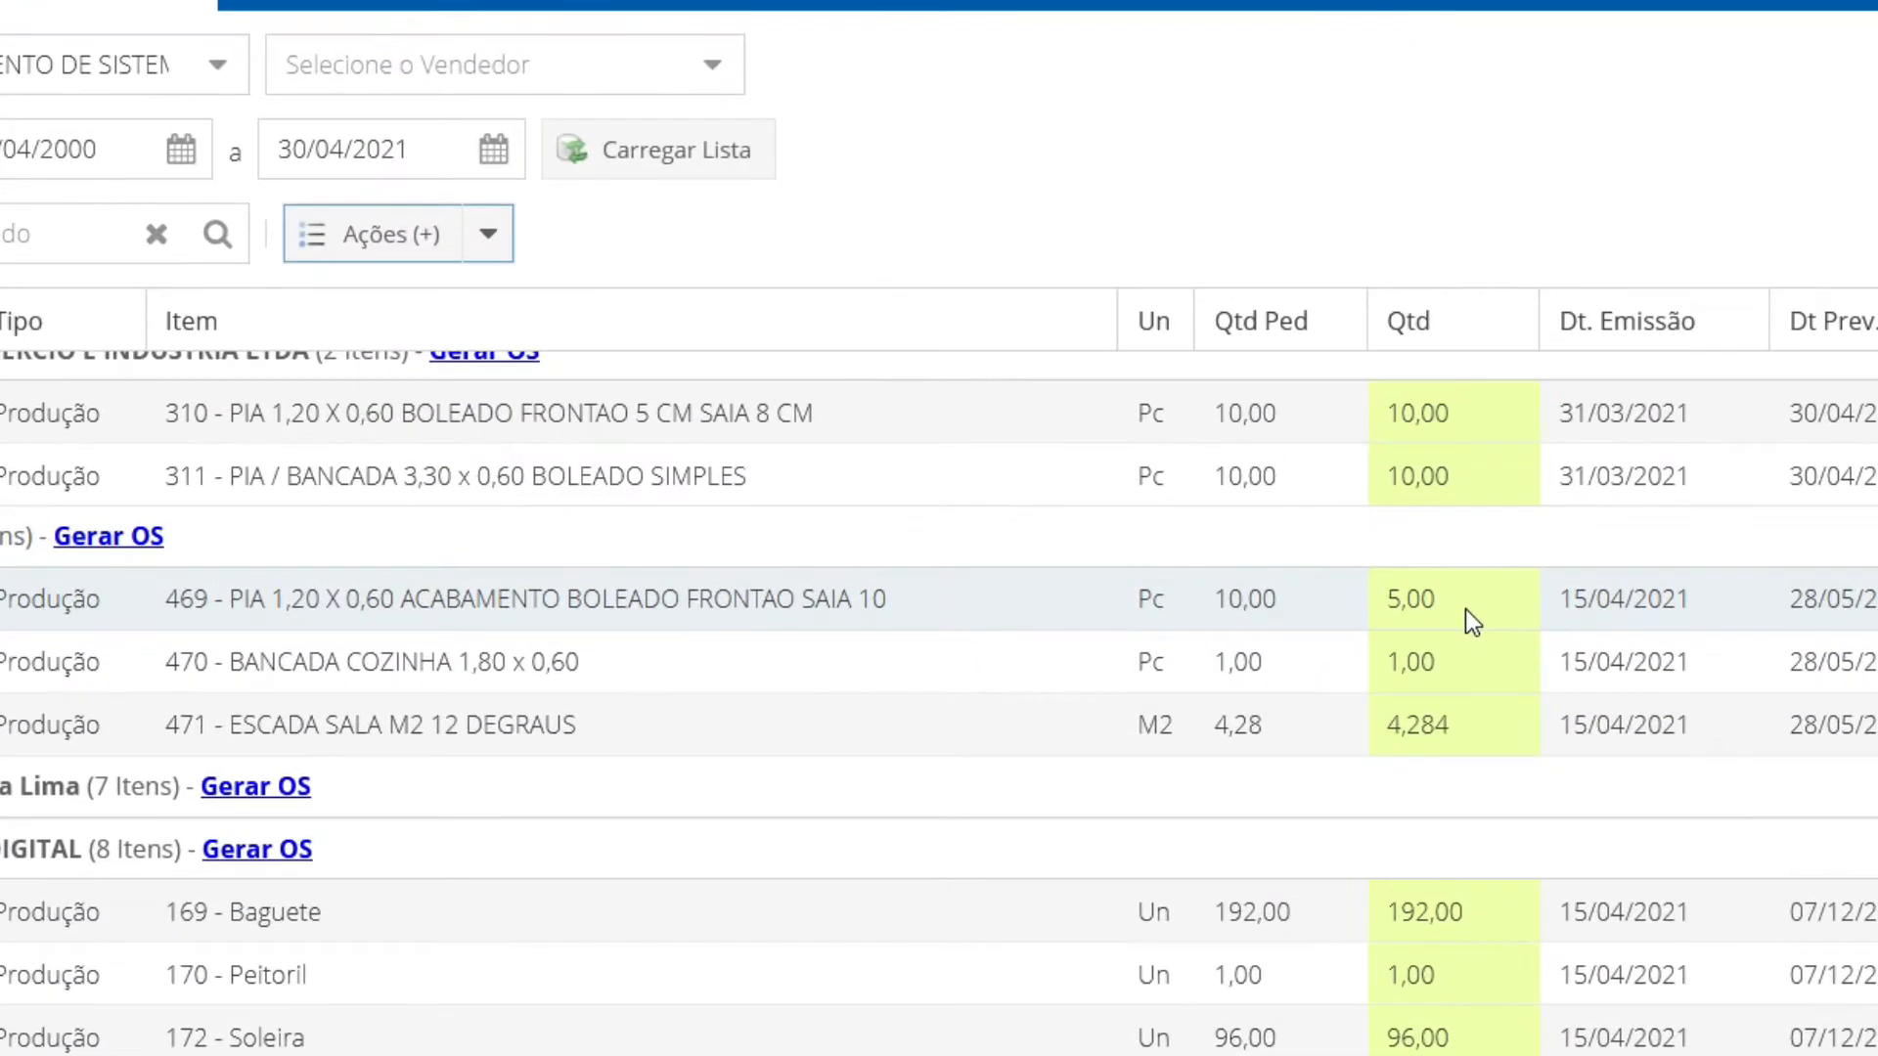
Set the service order quantity of item 469 - PIA 1,20 X 0,60 ACABAMENTO BOLEADO FRONTAO SAIA 10 to 3
{"action": "left_click", "coordinate": [1465, 608]}
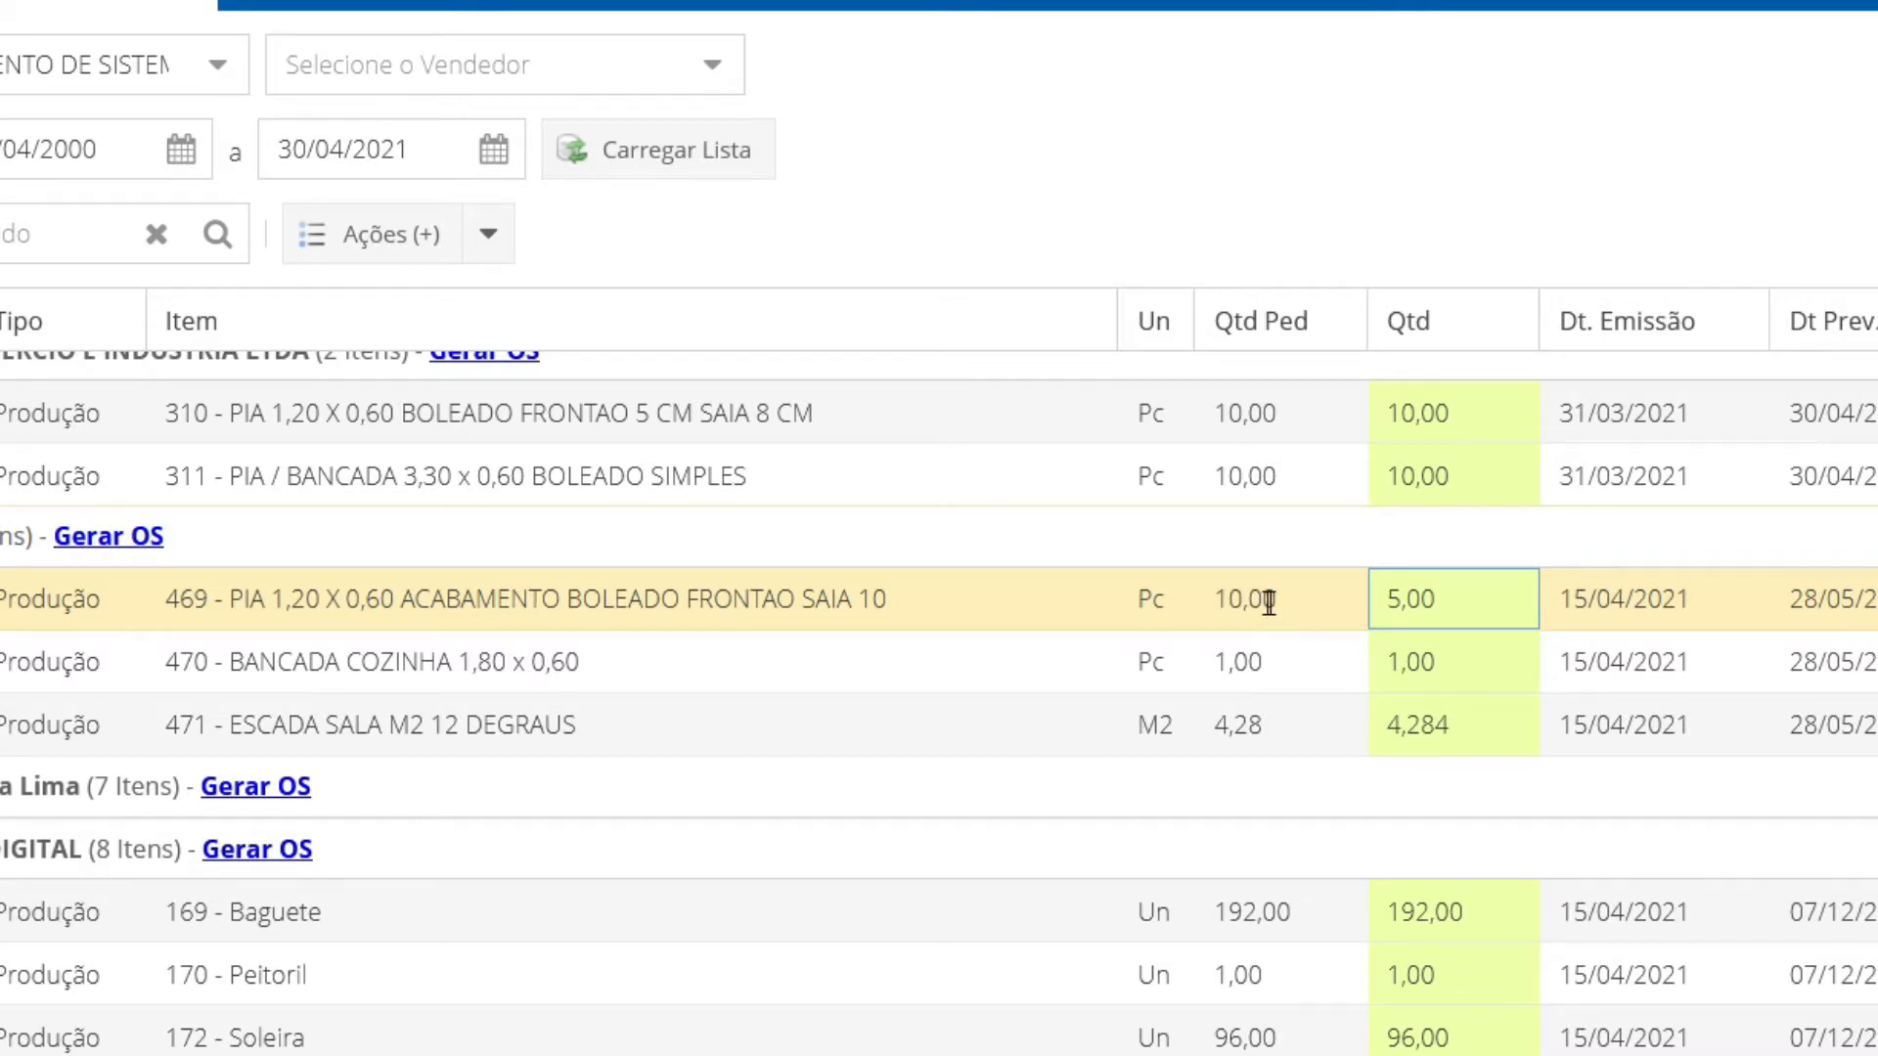
{"action": "double_click", "coordinate": [1426, 615]}
{"action": "left_click_drag", "start_coordinate": [1426, 611], "coordinate": [1312, 596]}
{"action": "type", "text": "3"}
{"action": "key", "text": "Return"}
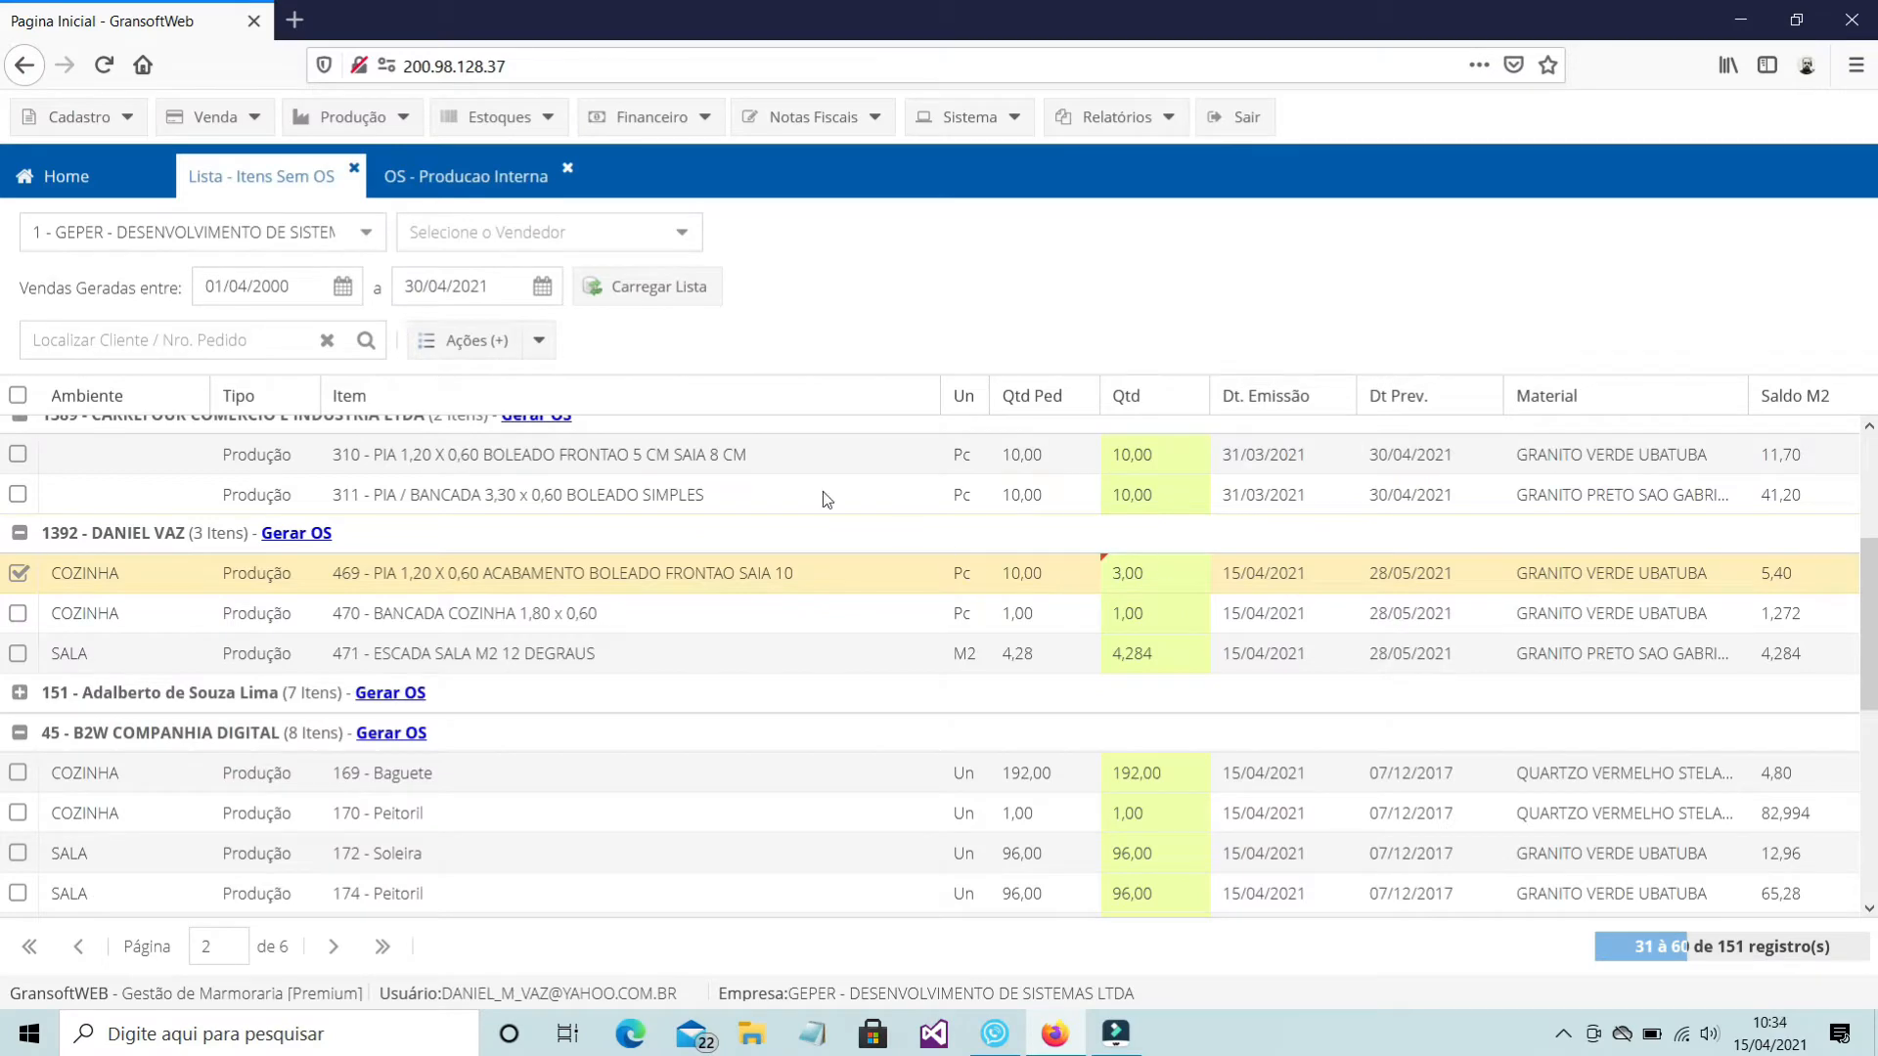
Generate the service order for 3 pieces of item 469
{"action": "left_click", "coordinate": [539, 344]}
{"action": "left_click", "coordinate": [491, 461]}
{"action": "left_click", "coordinate": [885, 654]}
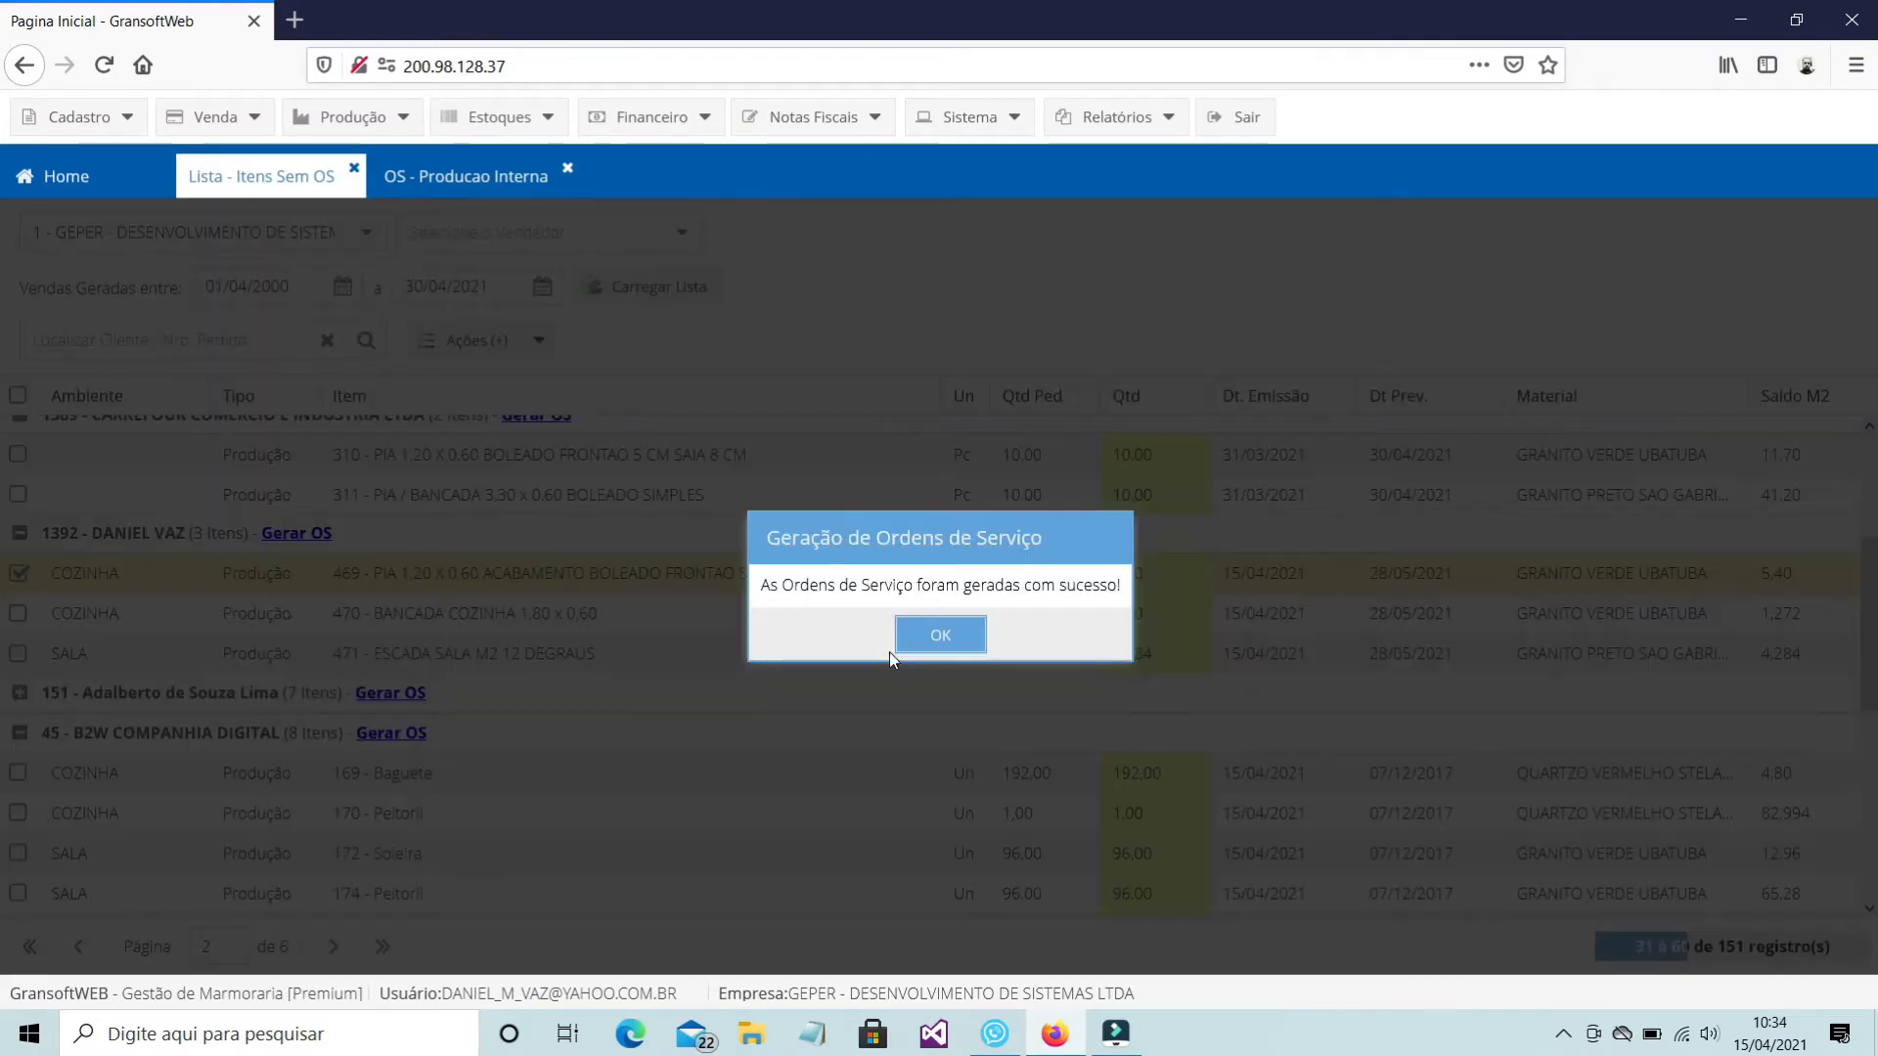
{"action": "left_click", "coordinate": [945, 634]}
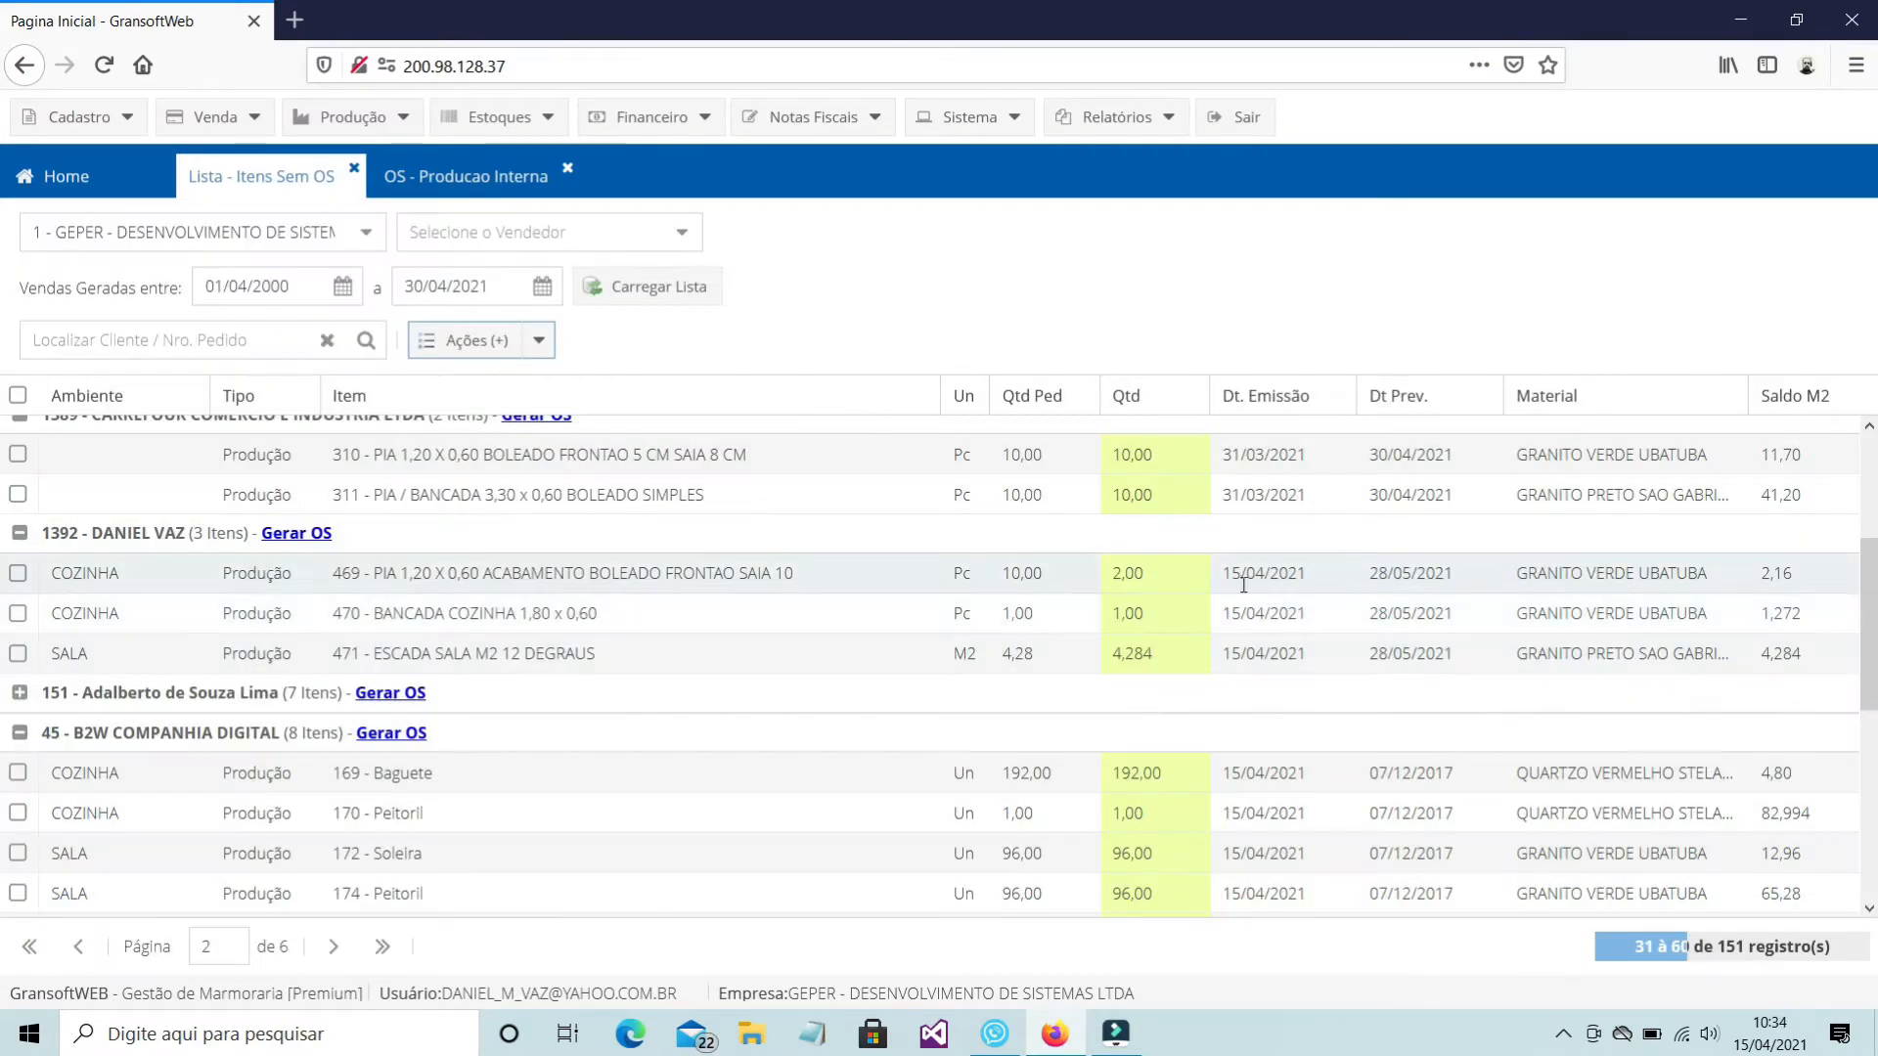
View the items of the second service order generated for item 469 in the internal production service order list
{"action": "left_click", "coordinate": [1242, 584]}
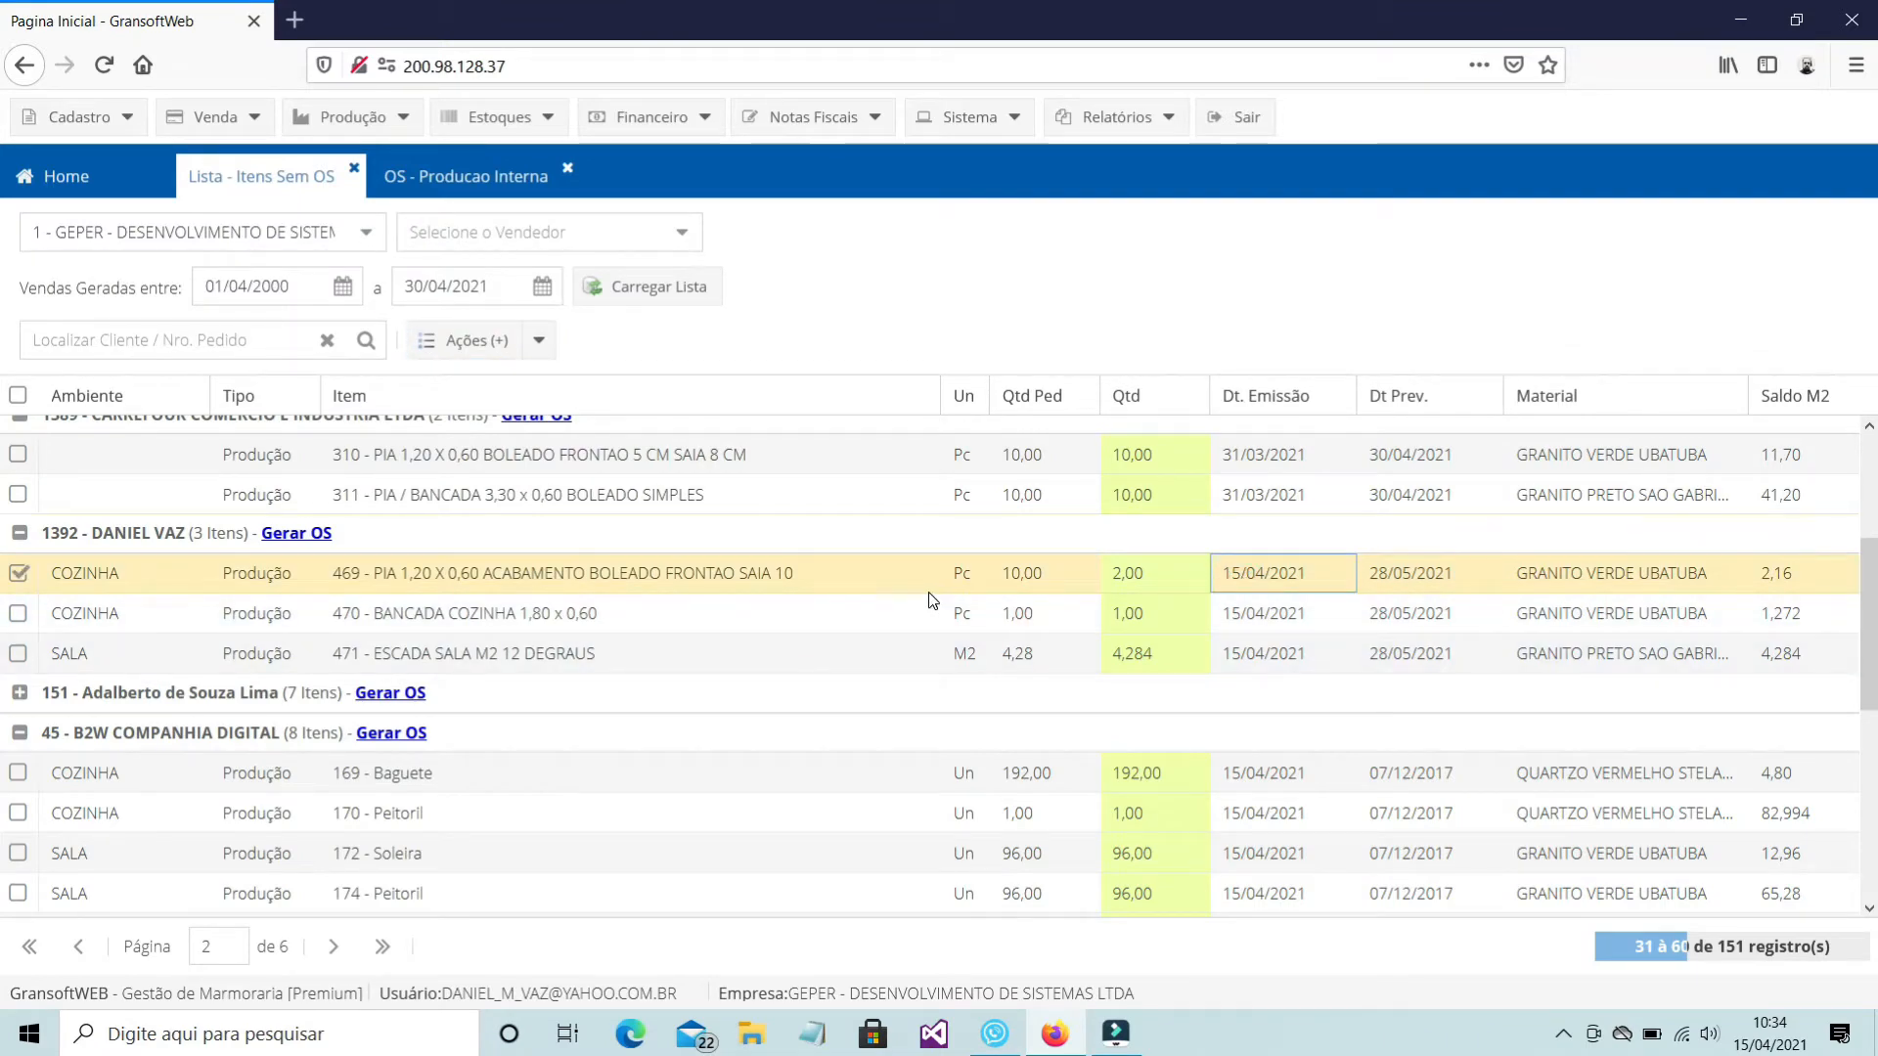
{"action": "left_click", "coordinate": [446, 180]}
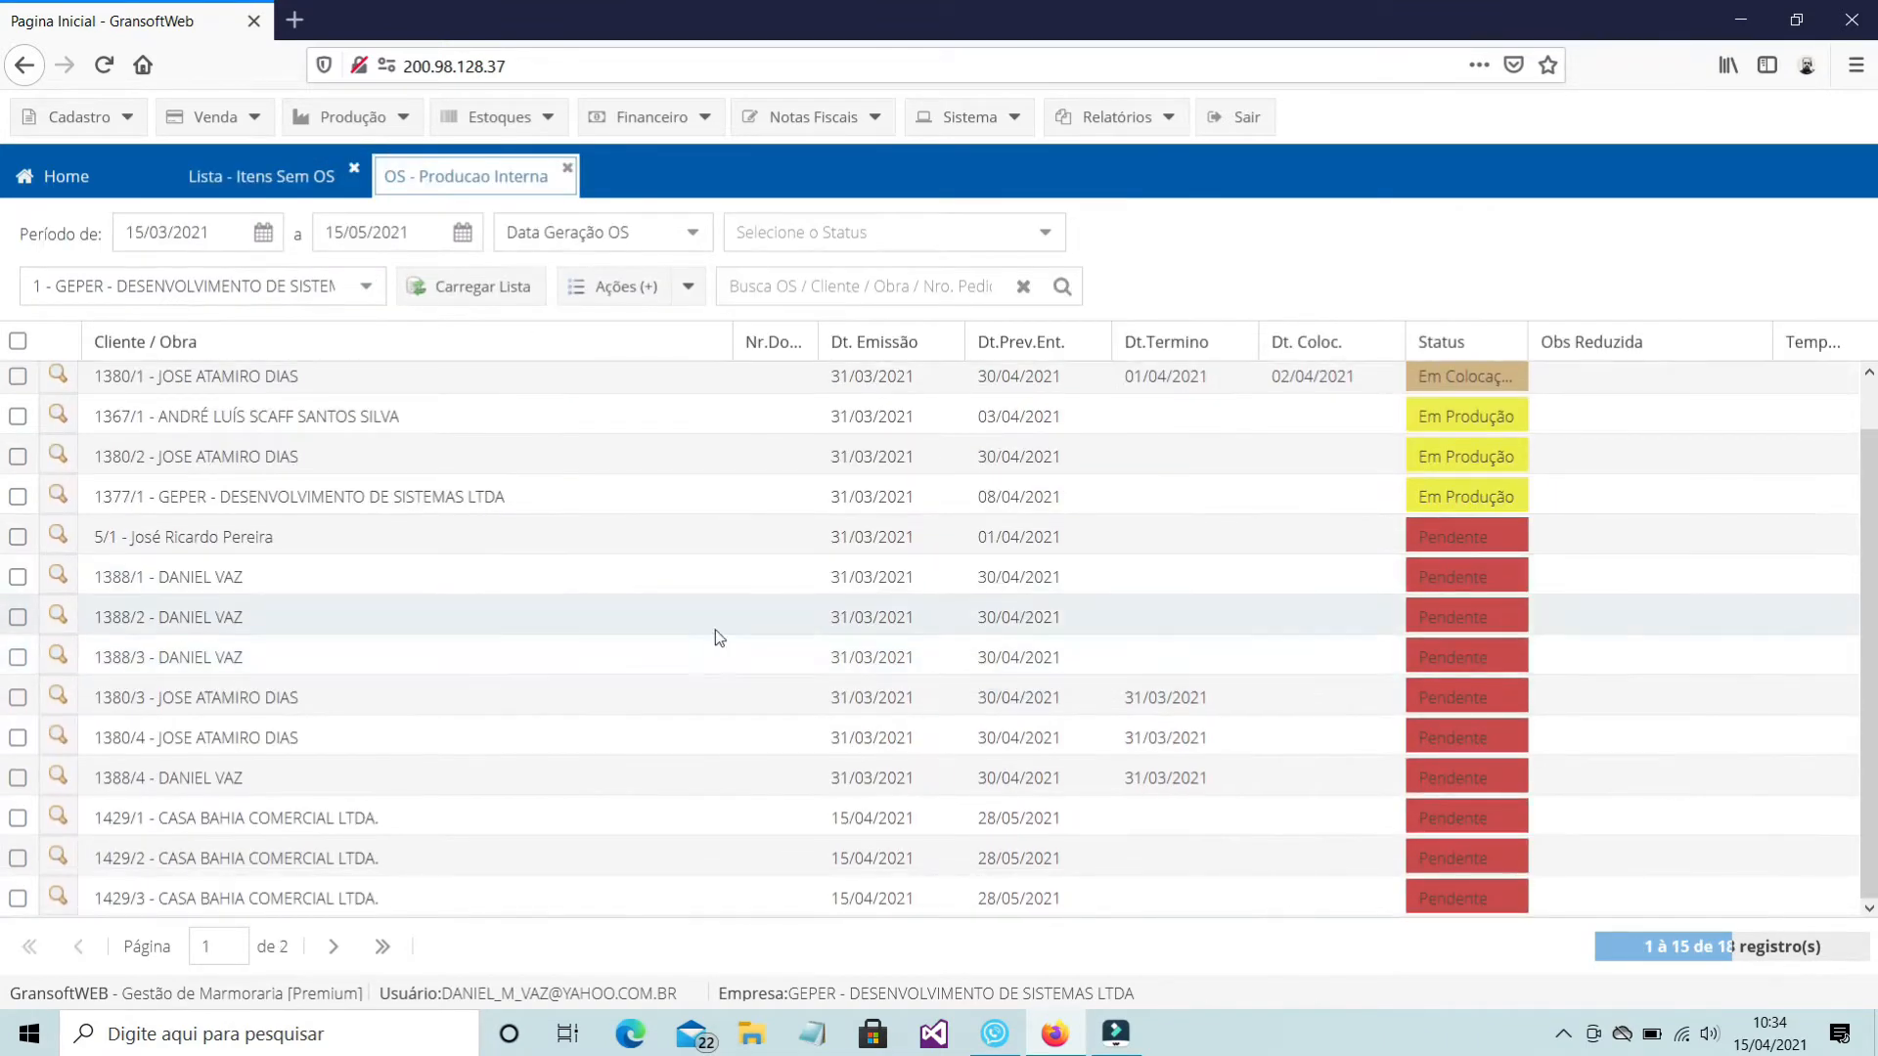
{"action": "scroll", "coordinate": [549, 659], "scroll_direction": "down", "scroll_amount": 3}
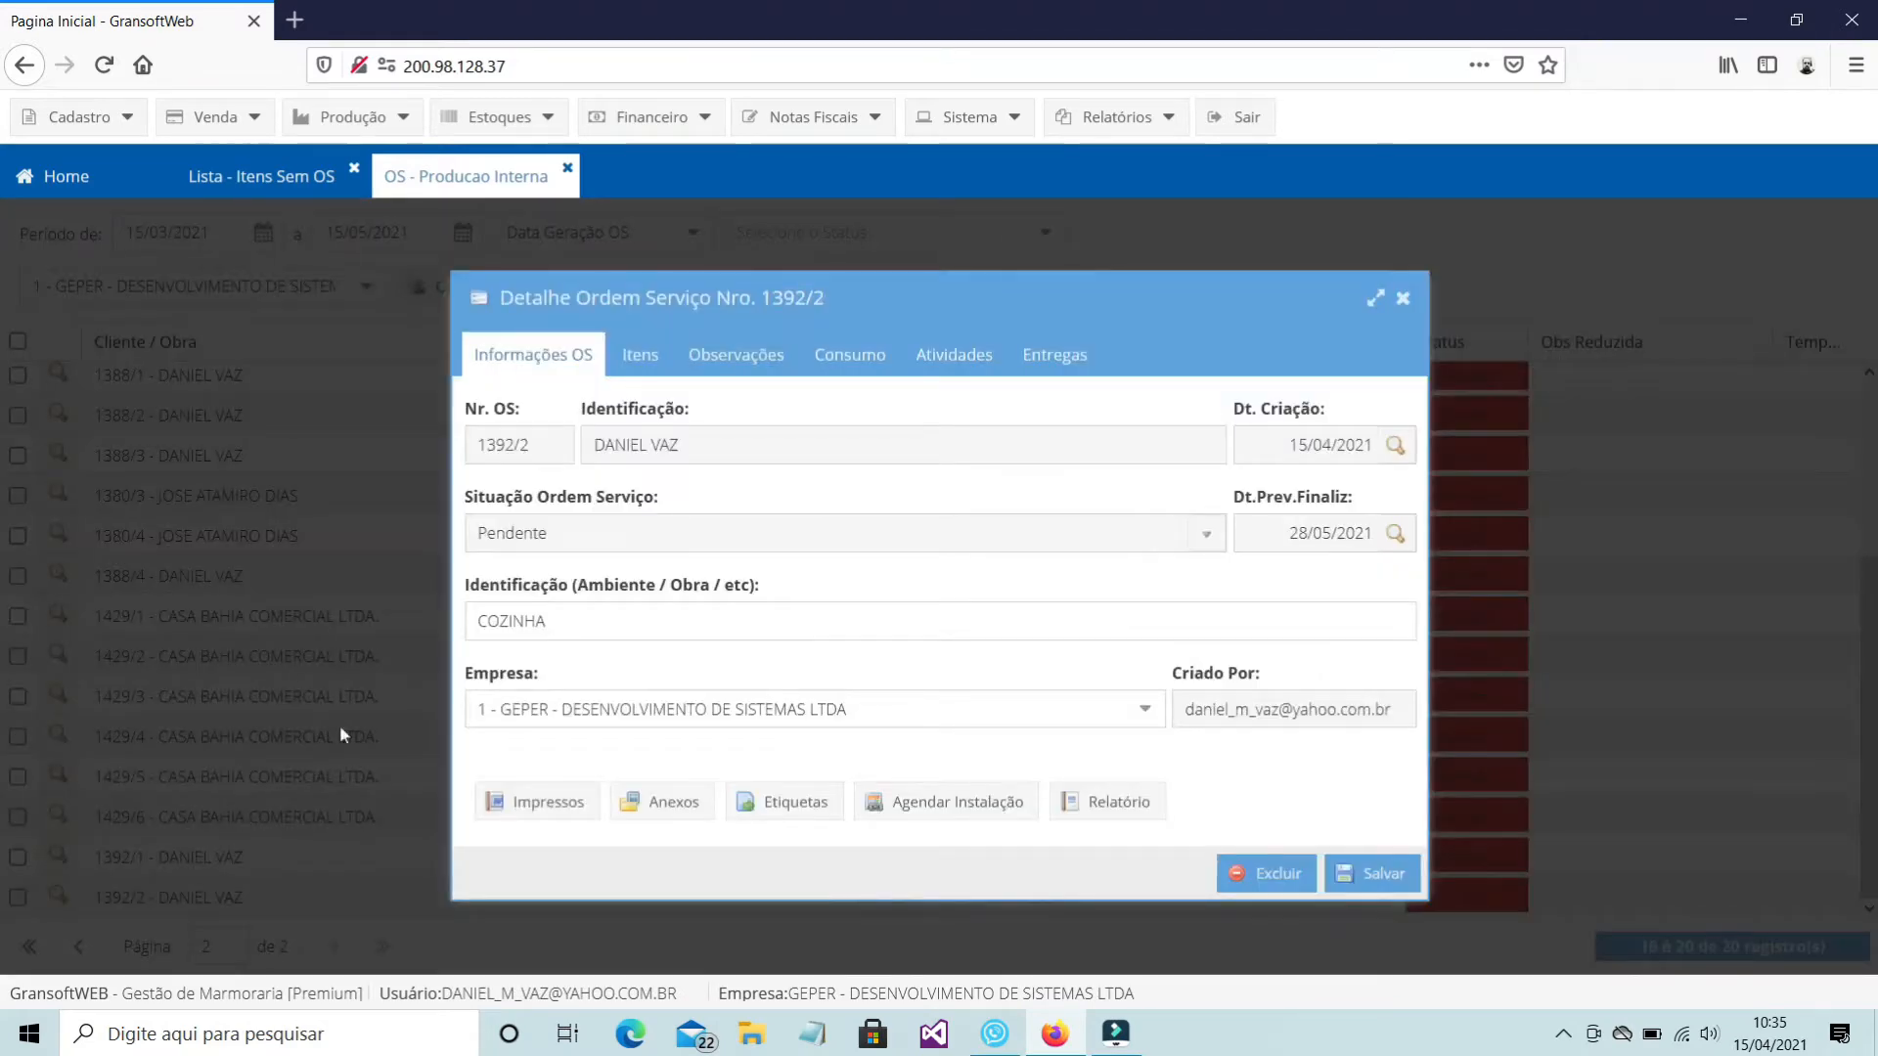
{"action": "left_click", "coordinate": [638, 354]}
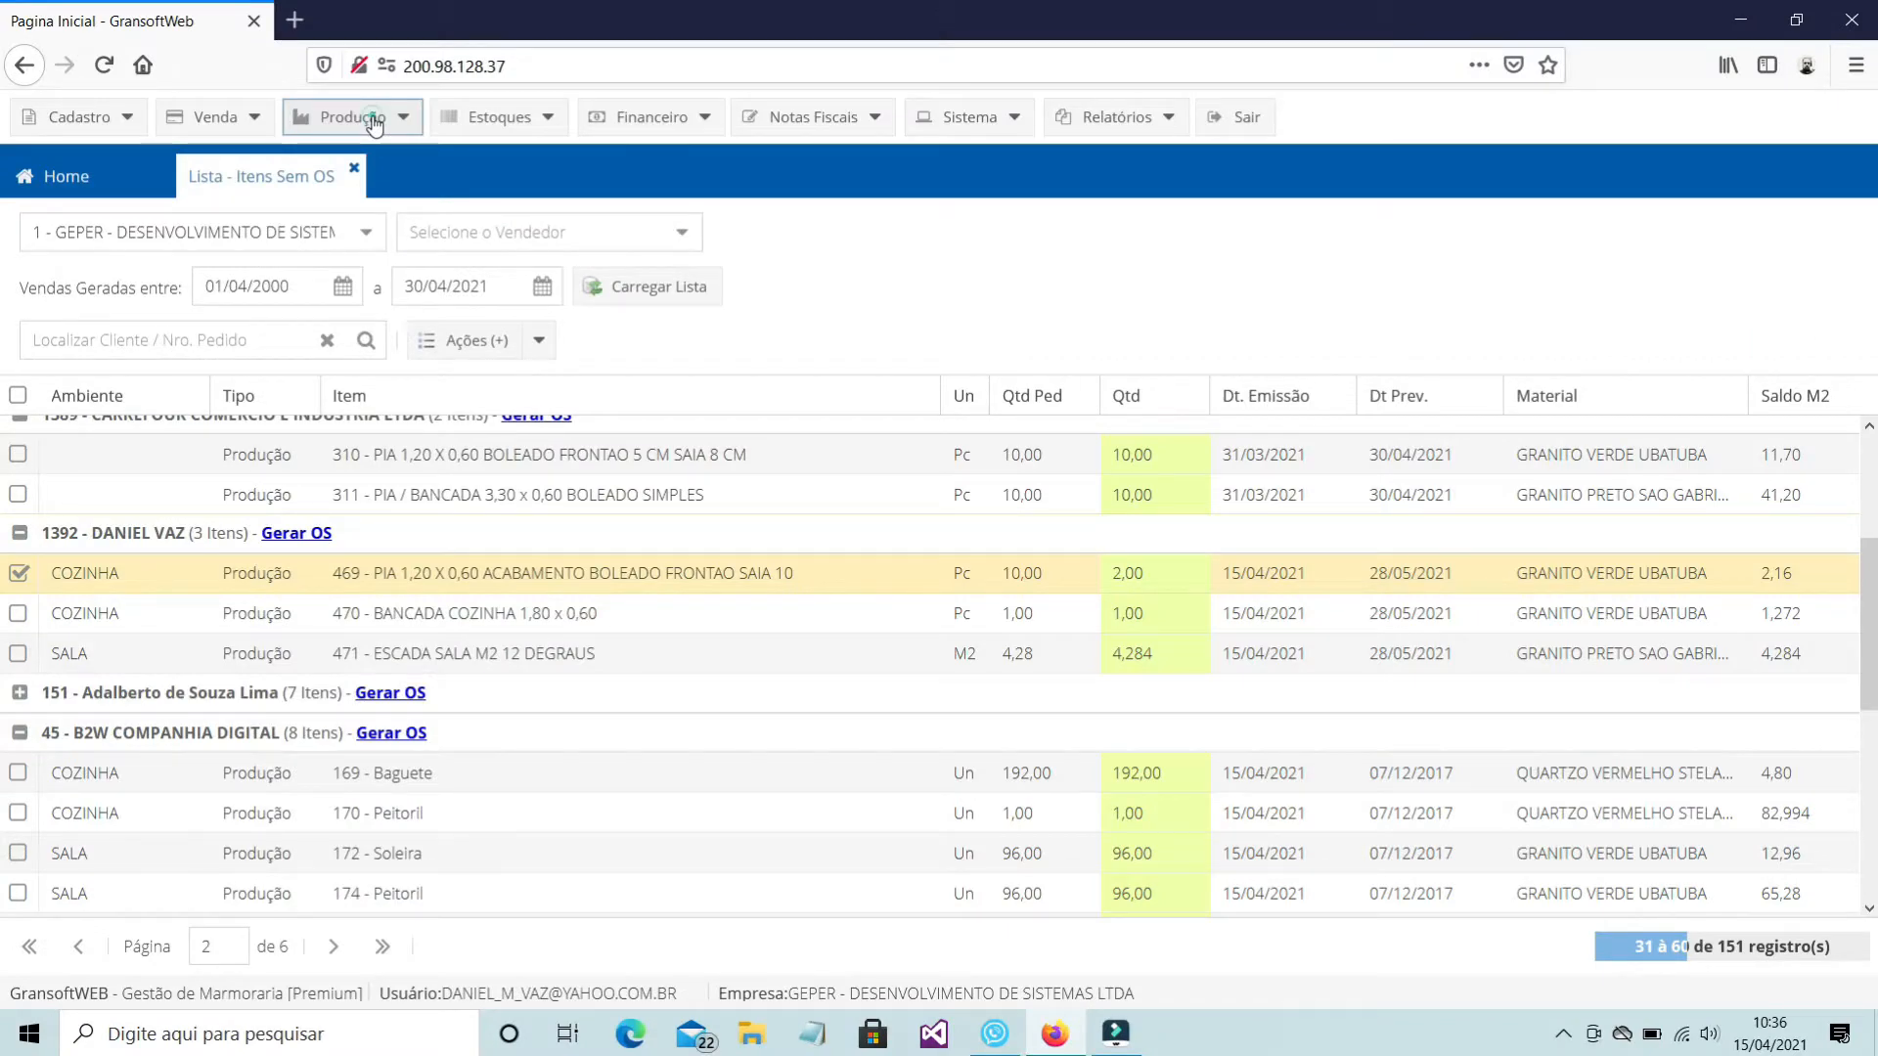
Reopen the OS - Producao Interna service order list
{"action": "left_click", "coordinate": [373, 122]}
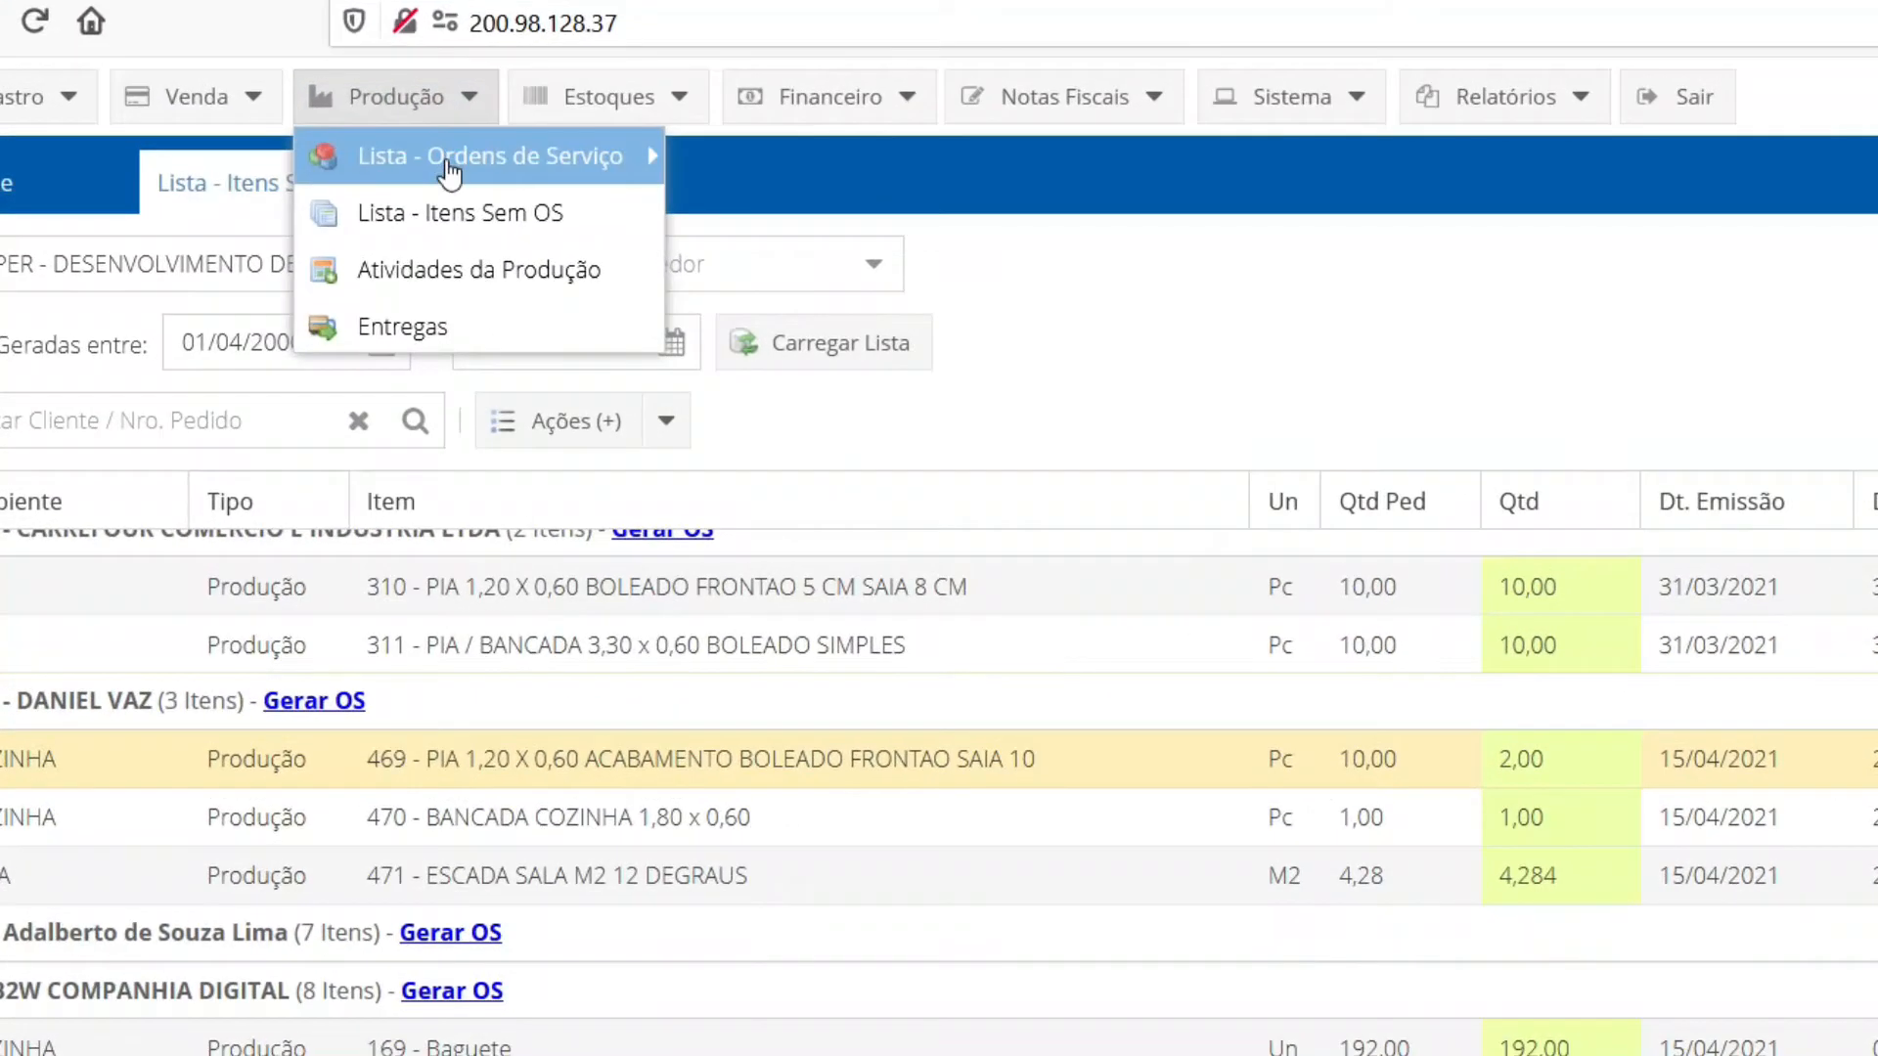
{"action": "mouse_move", "coordinate": [389, 171]}
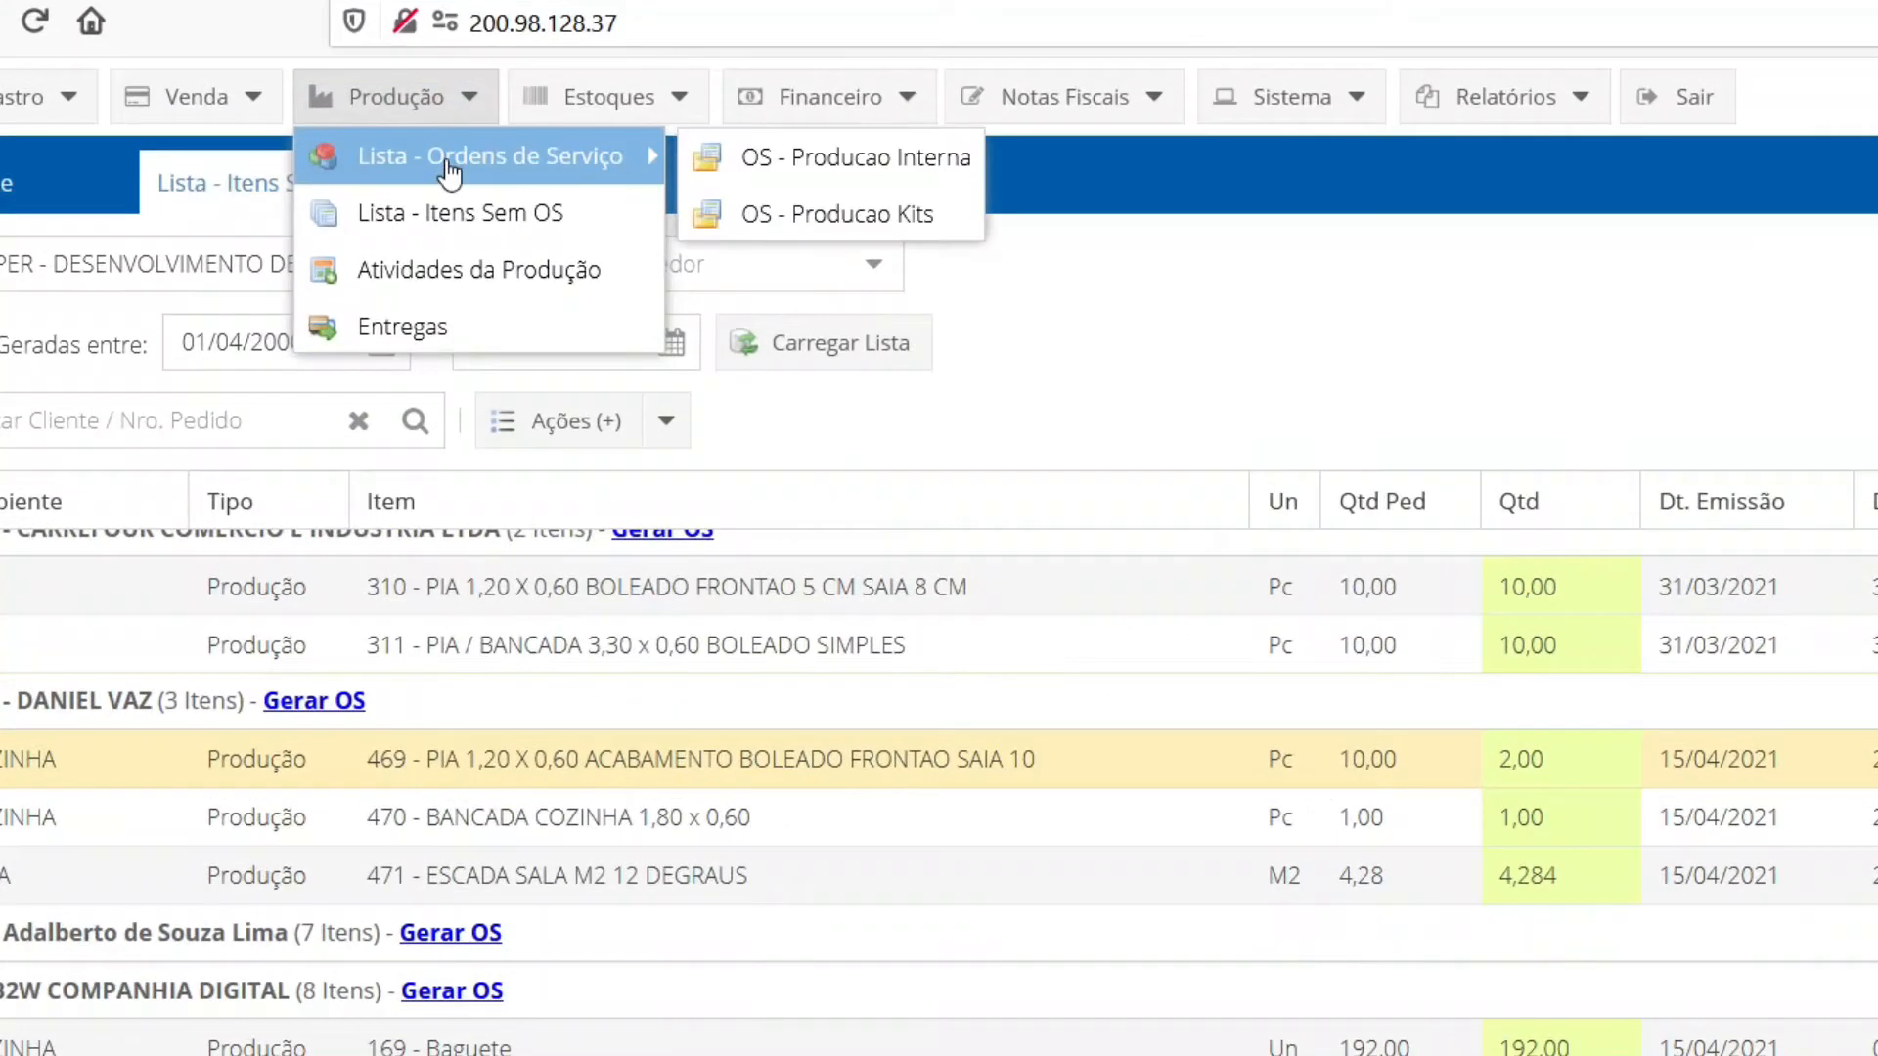
{"action": "left_click", "coordinate": [898, 160]}
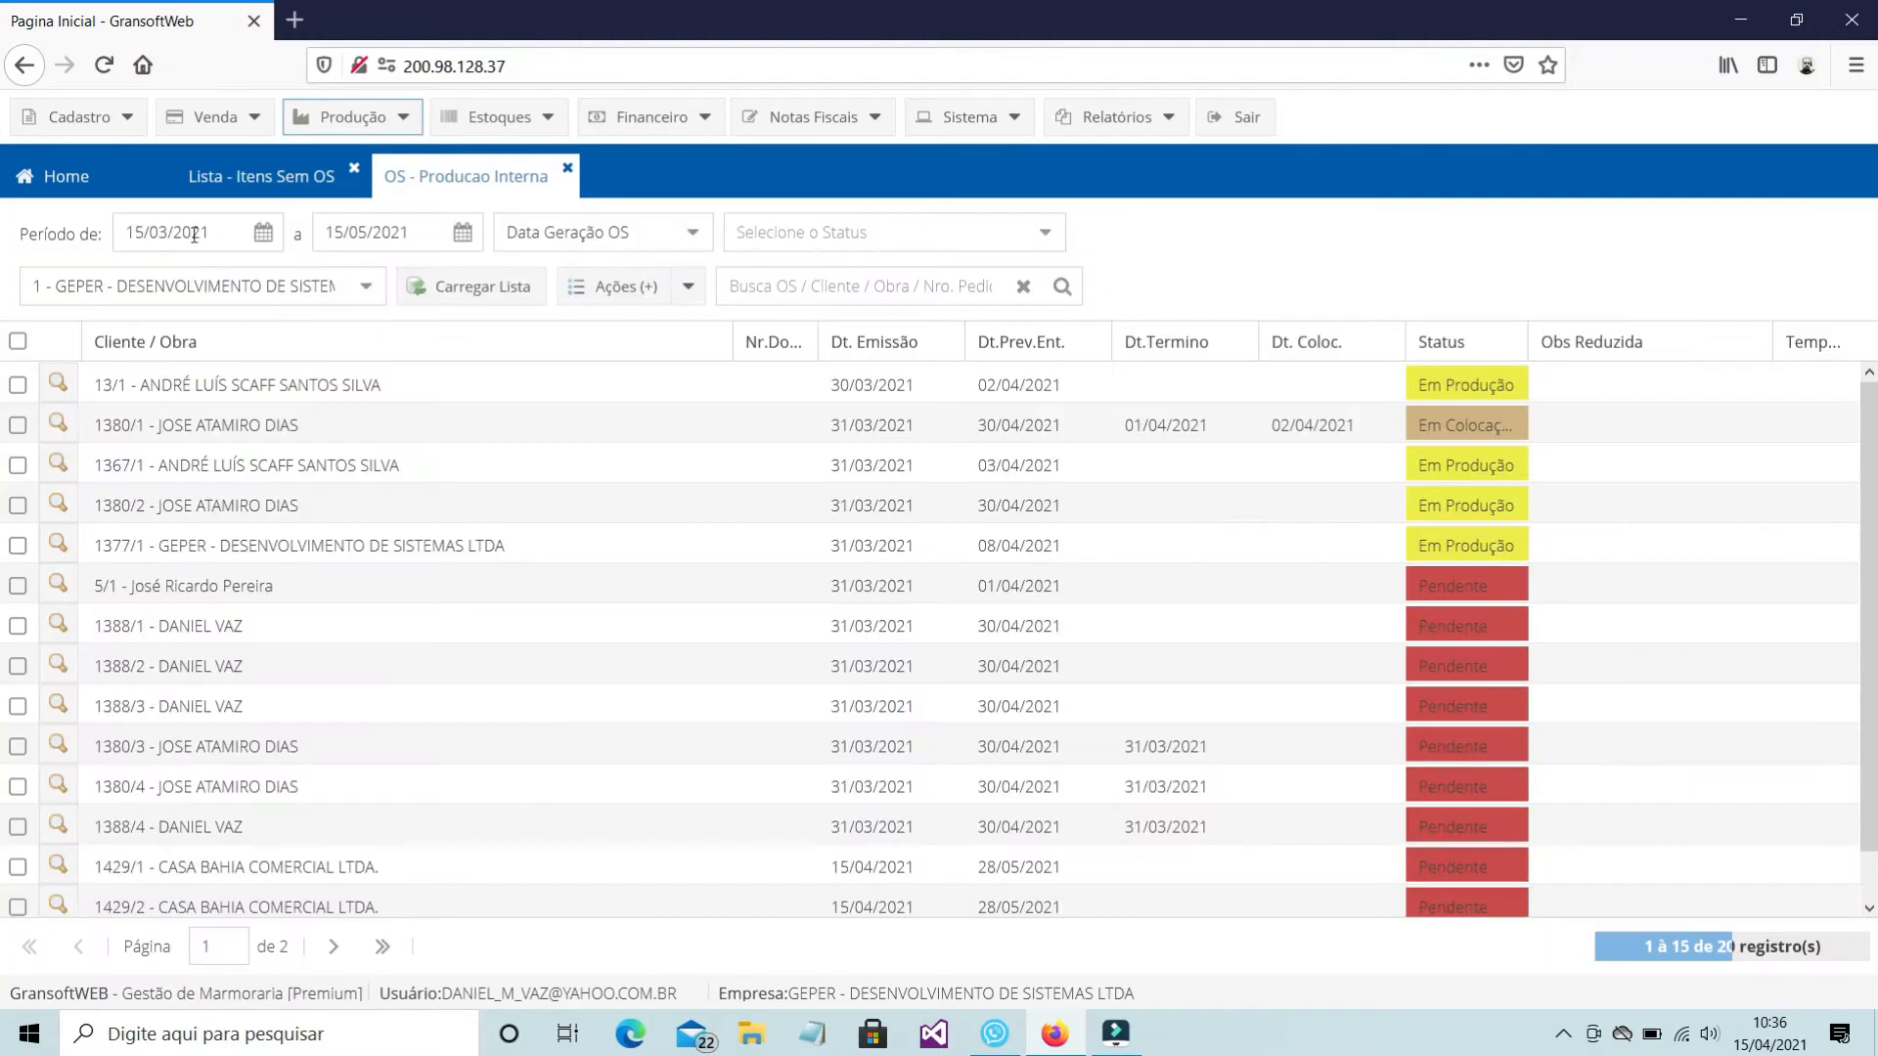
Set the service order list's period to start on 15/03/2000 and its date criterion to Data Geração Venda
{"action": "double_click", "coordinate": [235, 217]}
{"action": "type", "text": "2000"}
{"action": "key", "text": "Tab"}
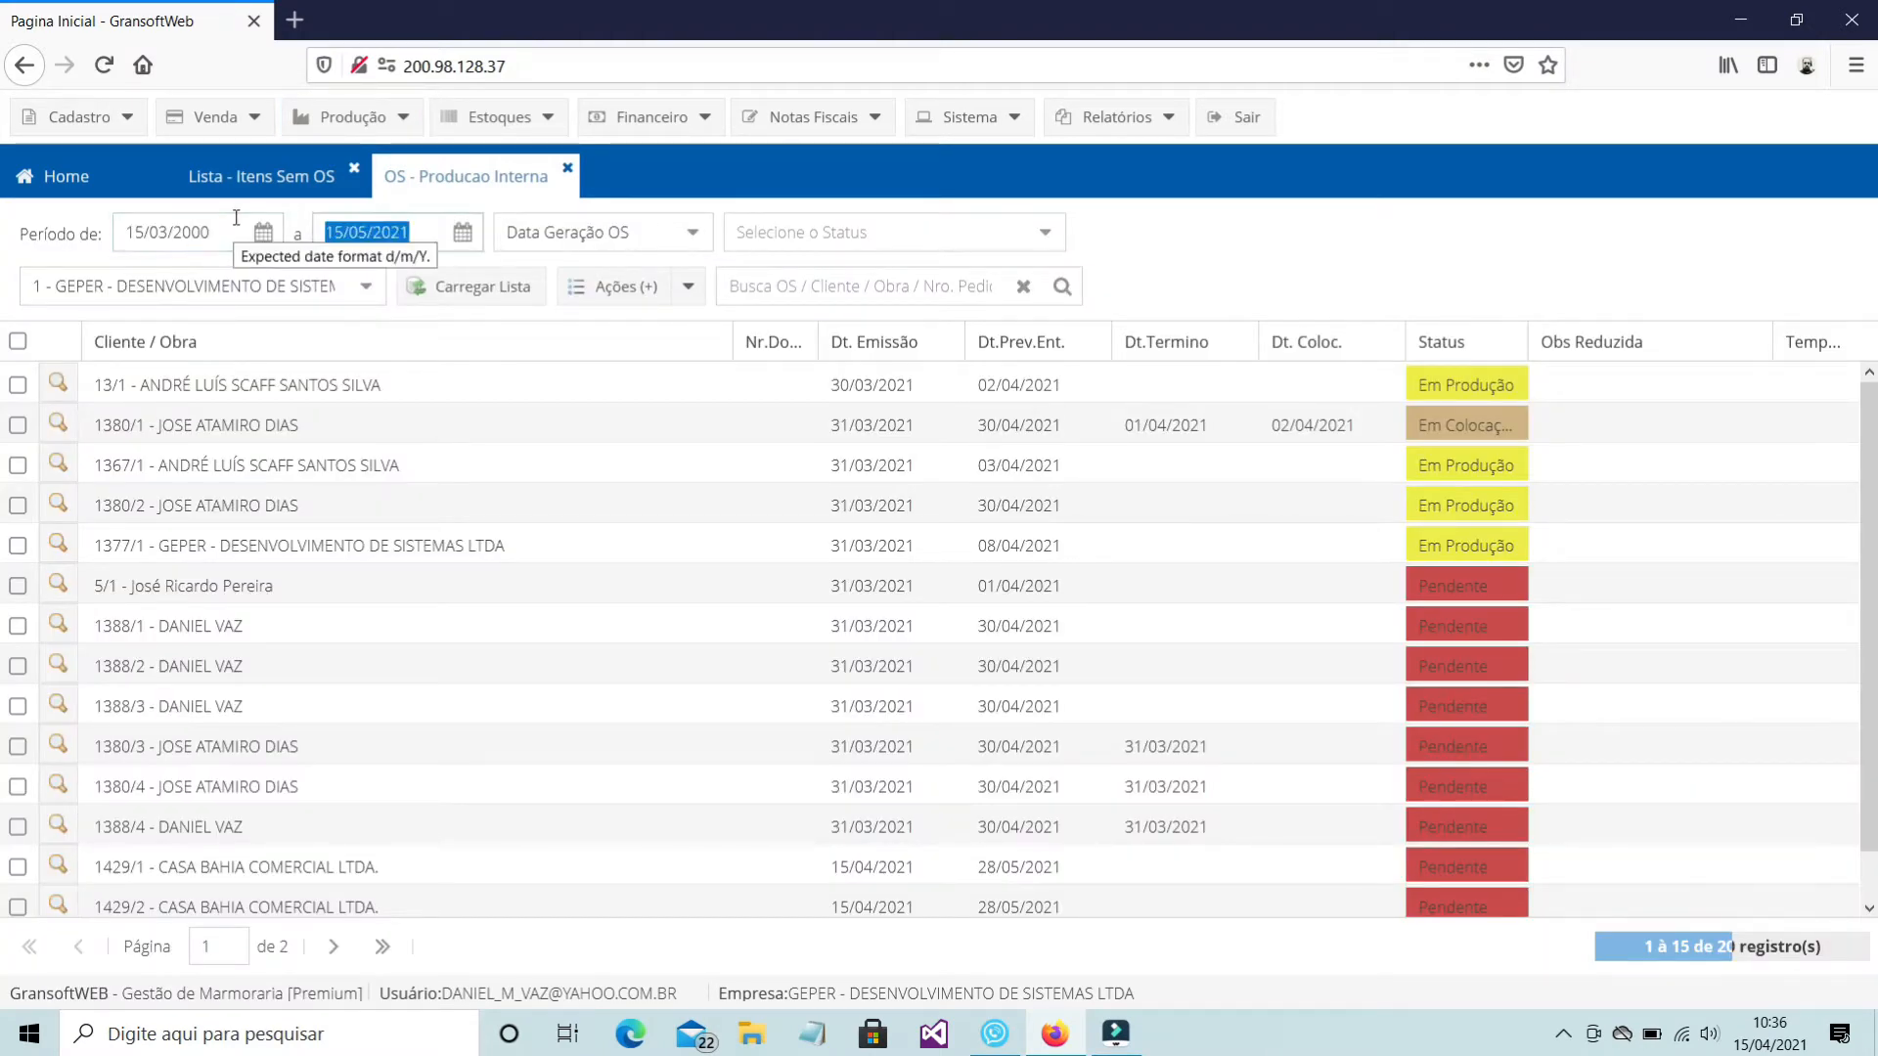
{"action": "left_click", "coordinate": [693, 235]}
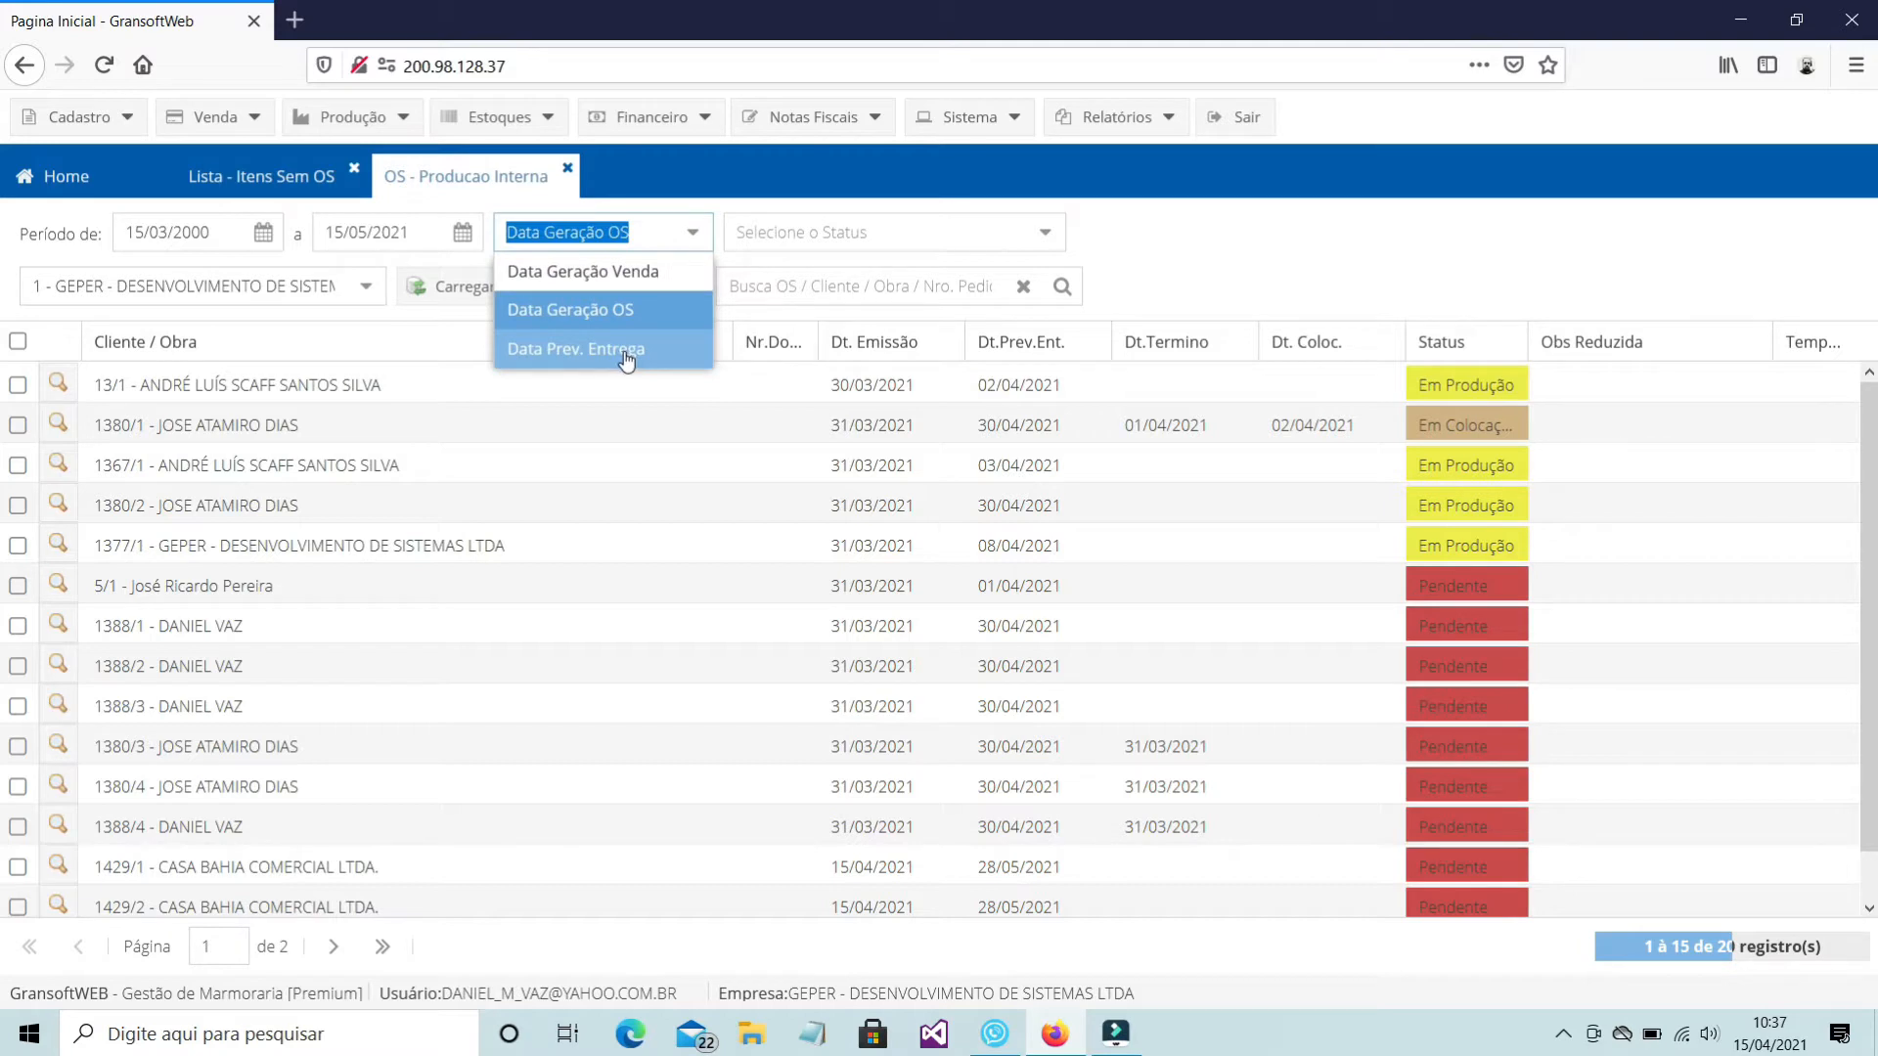
{"action": "left_click", "coordinate": [648, 270]}
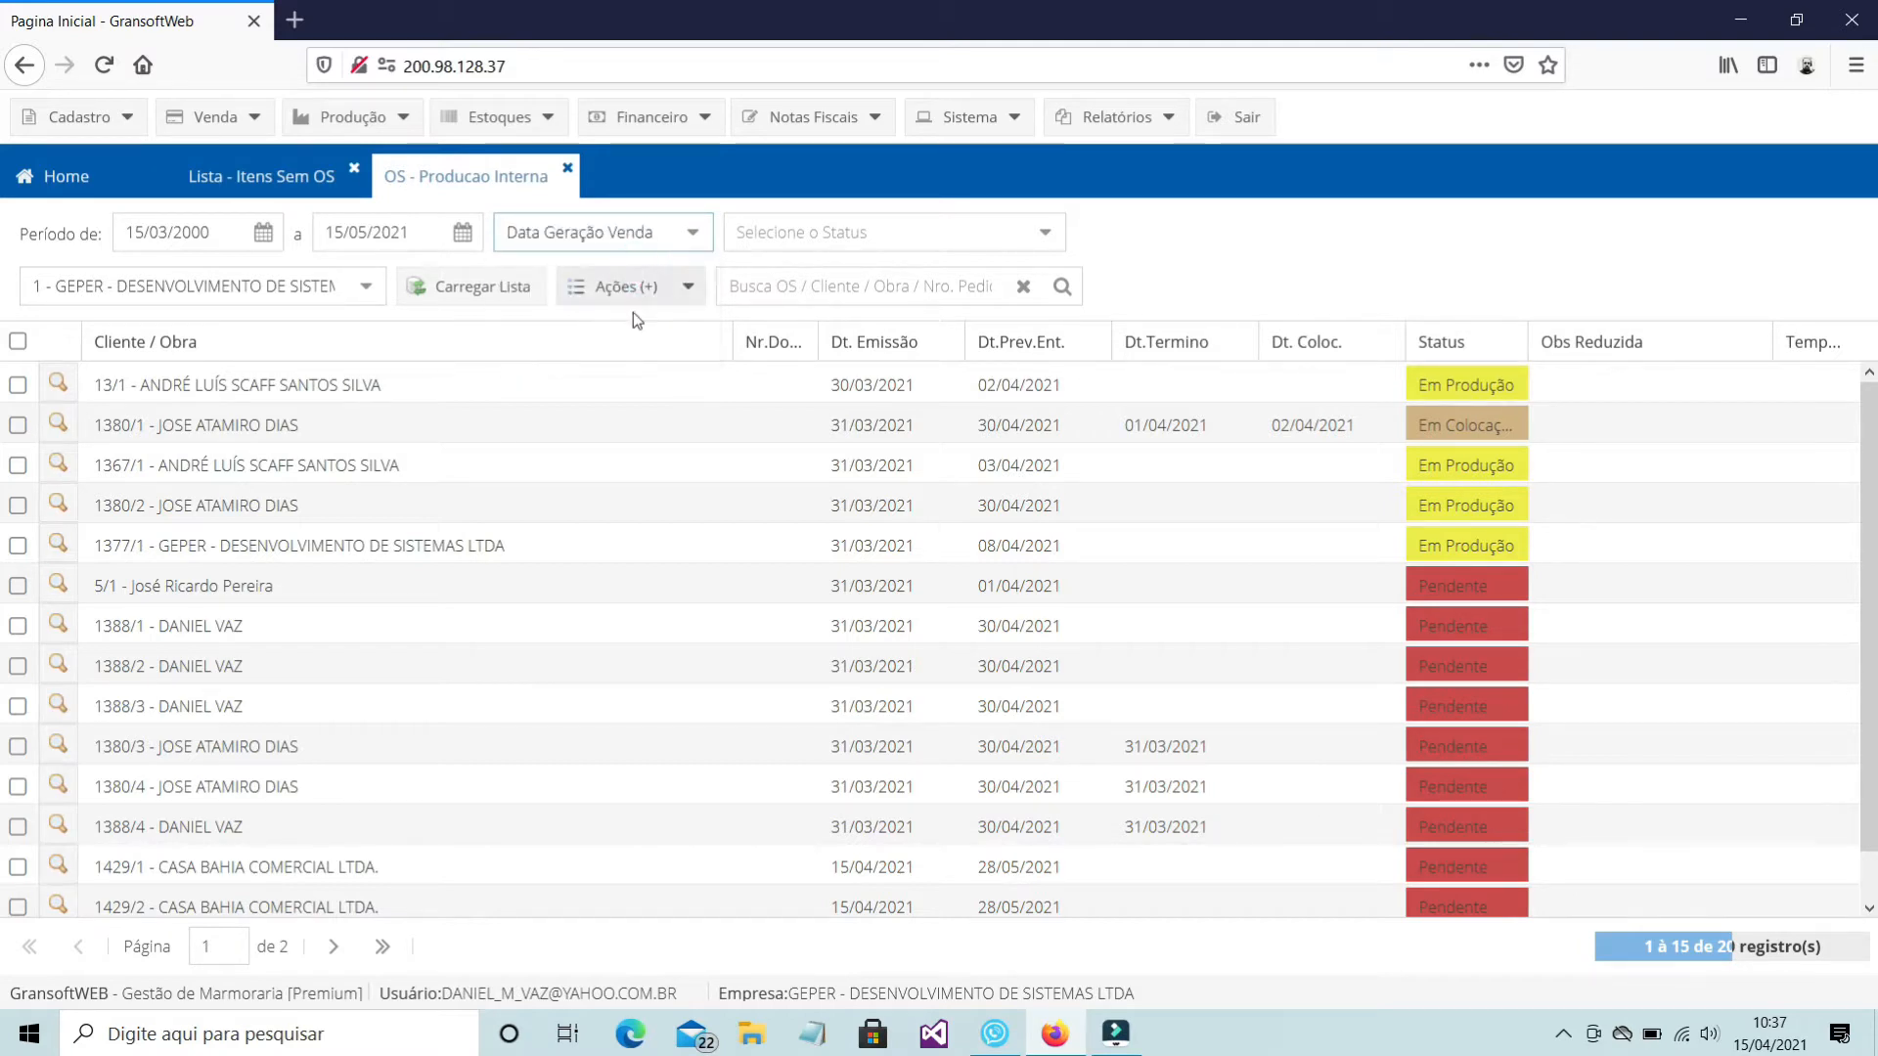
Load the list of Pendente service orders from 15/04/2021 onward, filtered by Data Geração OS
{"action": "left_click", "coordinate": [1040, 239]}
{"action": "left_click", "coordinate": [888, 309]}
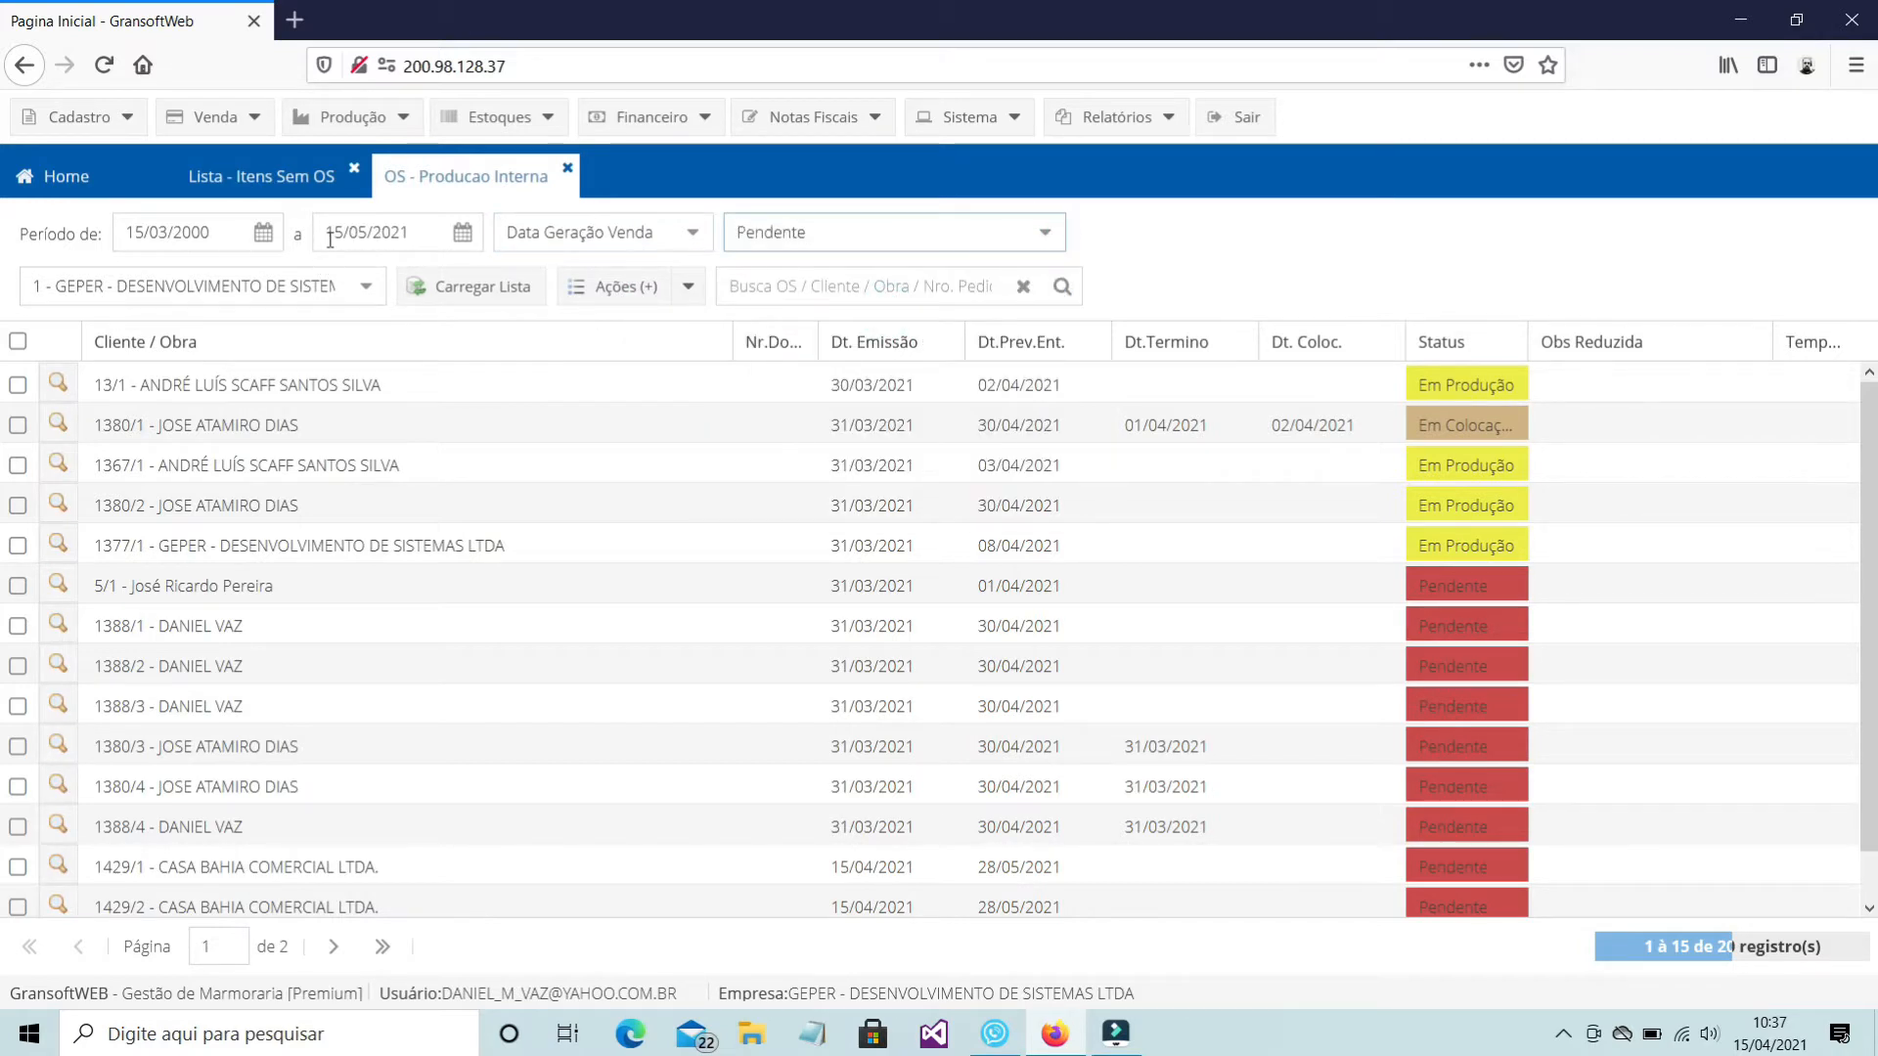
{"action": "left_click", "coordinate": [245, 230]}
{"action": "left_click", "coordinate": [298, 640]}
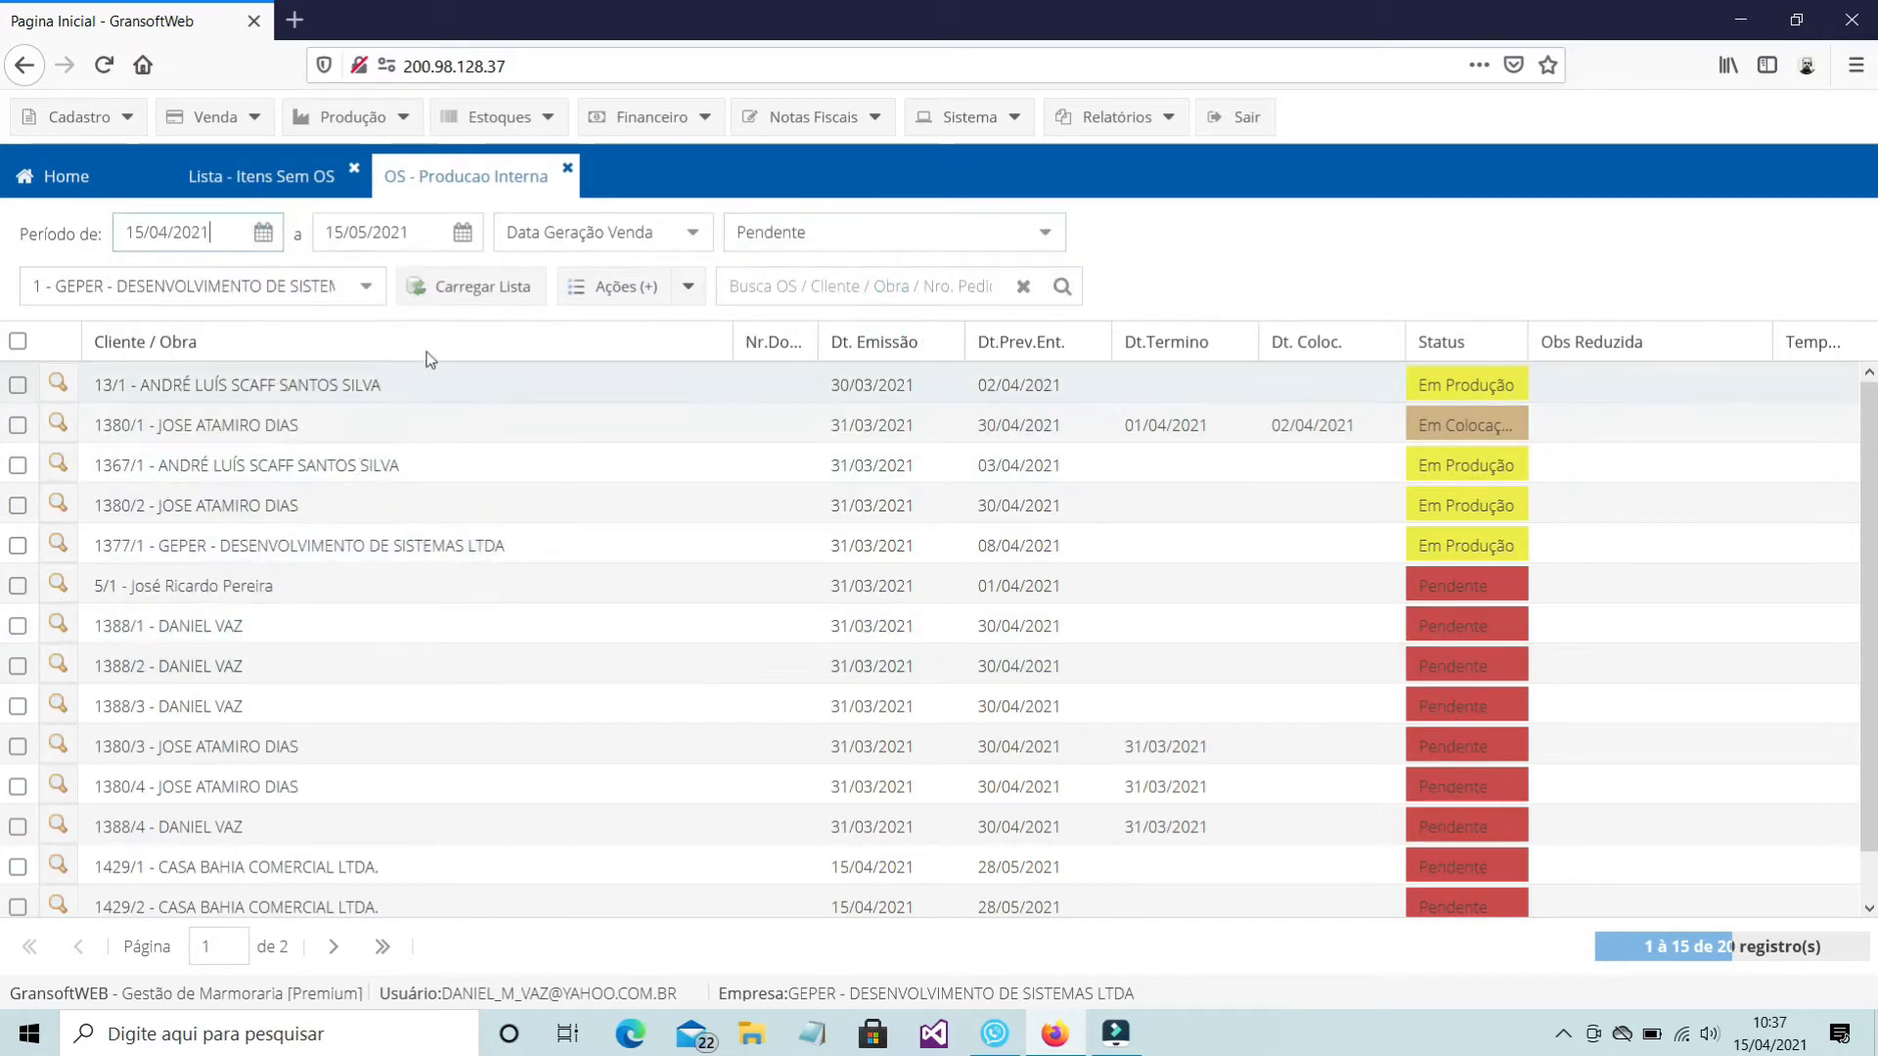
{"action": "left_click", "coordinate": [684, 232]}
{"action": "left_click", "coordinate": [620, 306]}
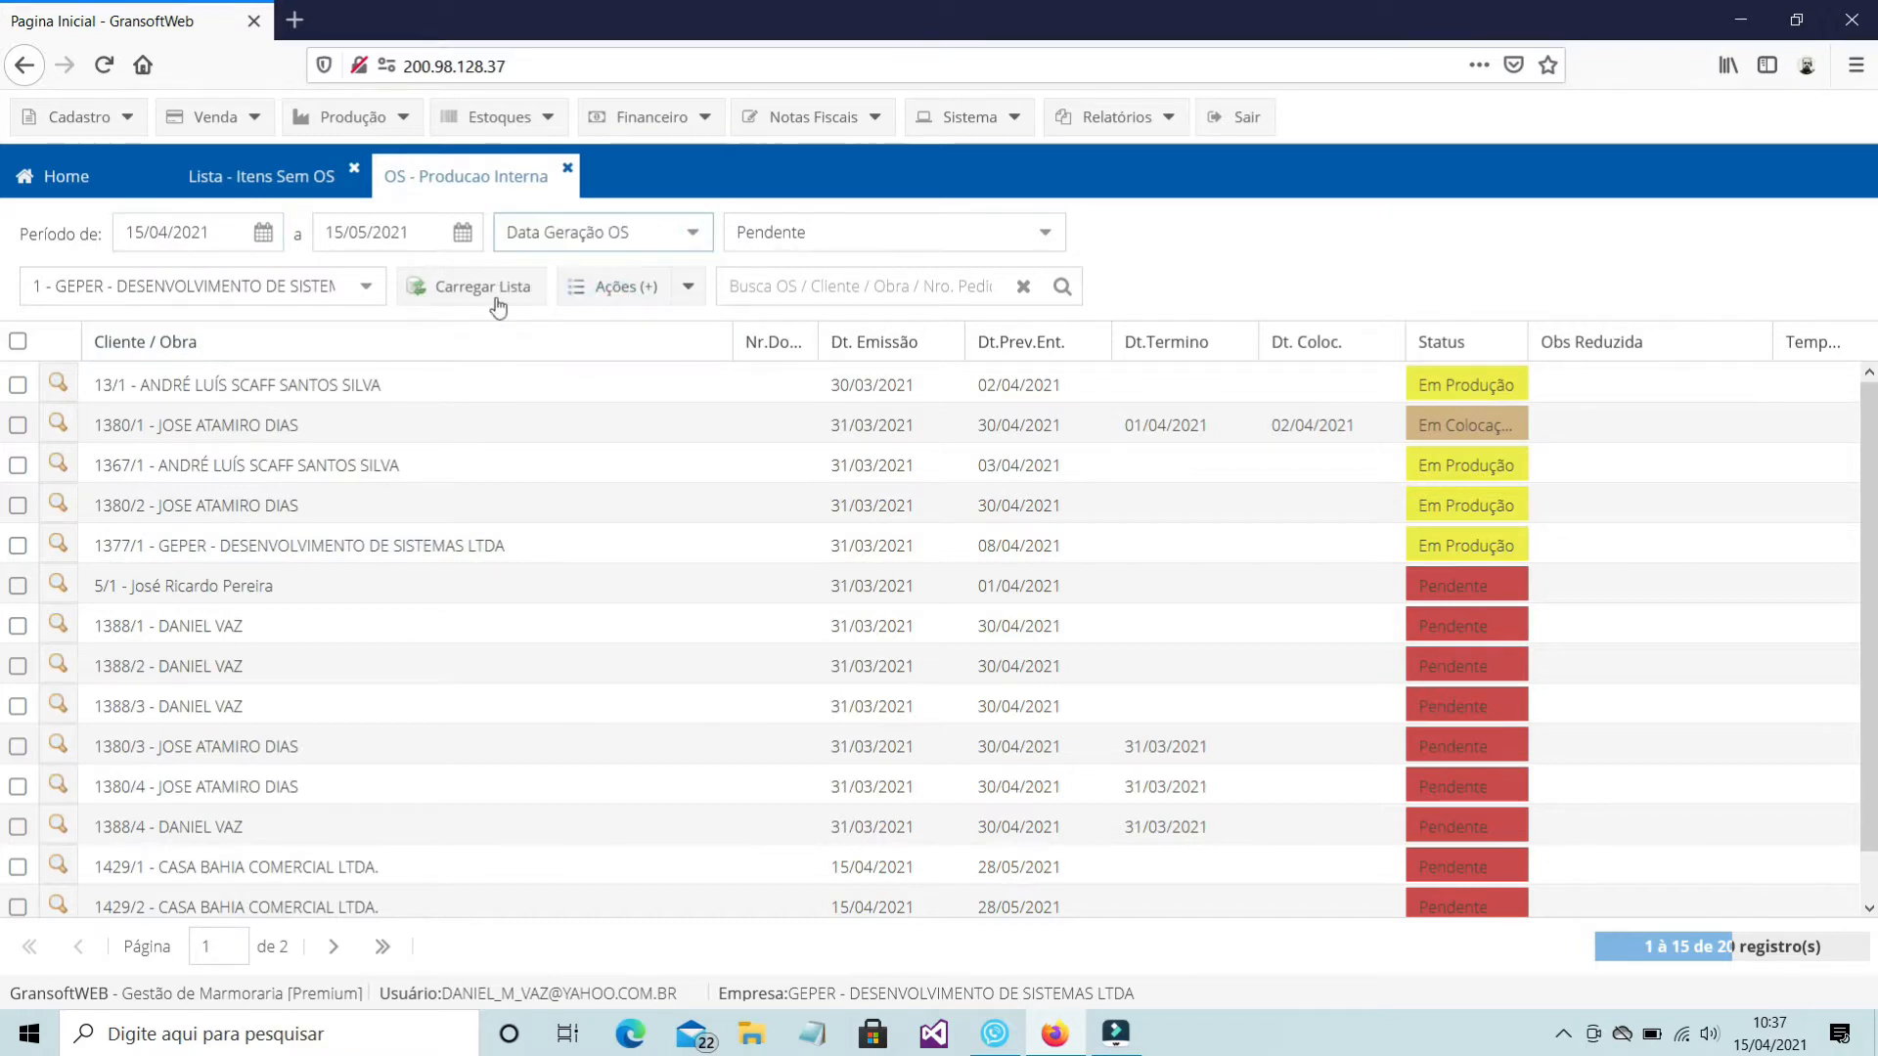
{"action": "left_click", "coordinate": [497, 298]}
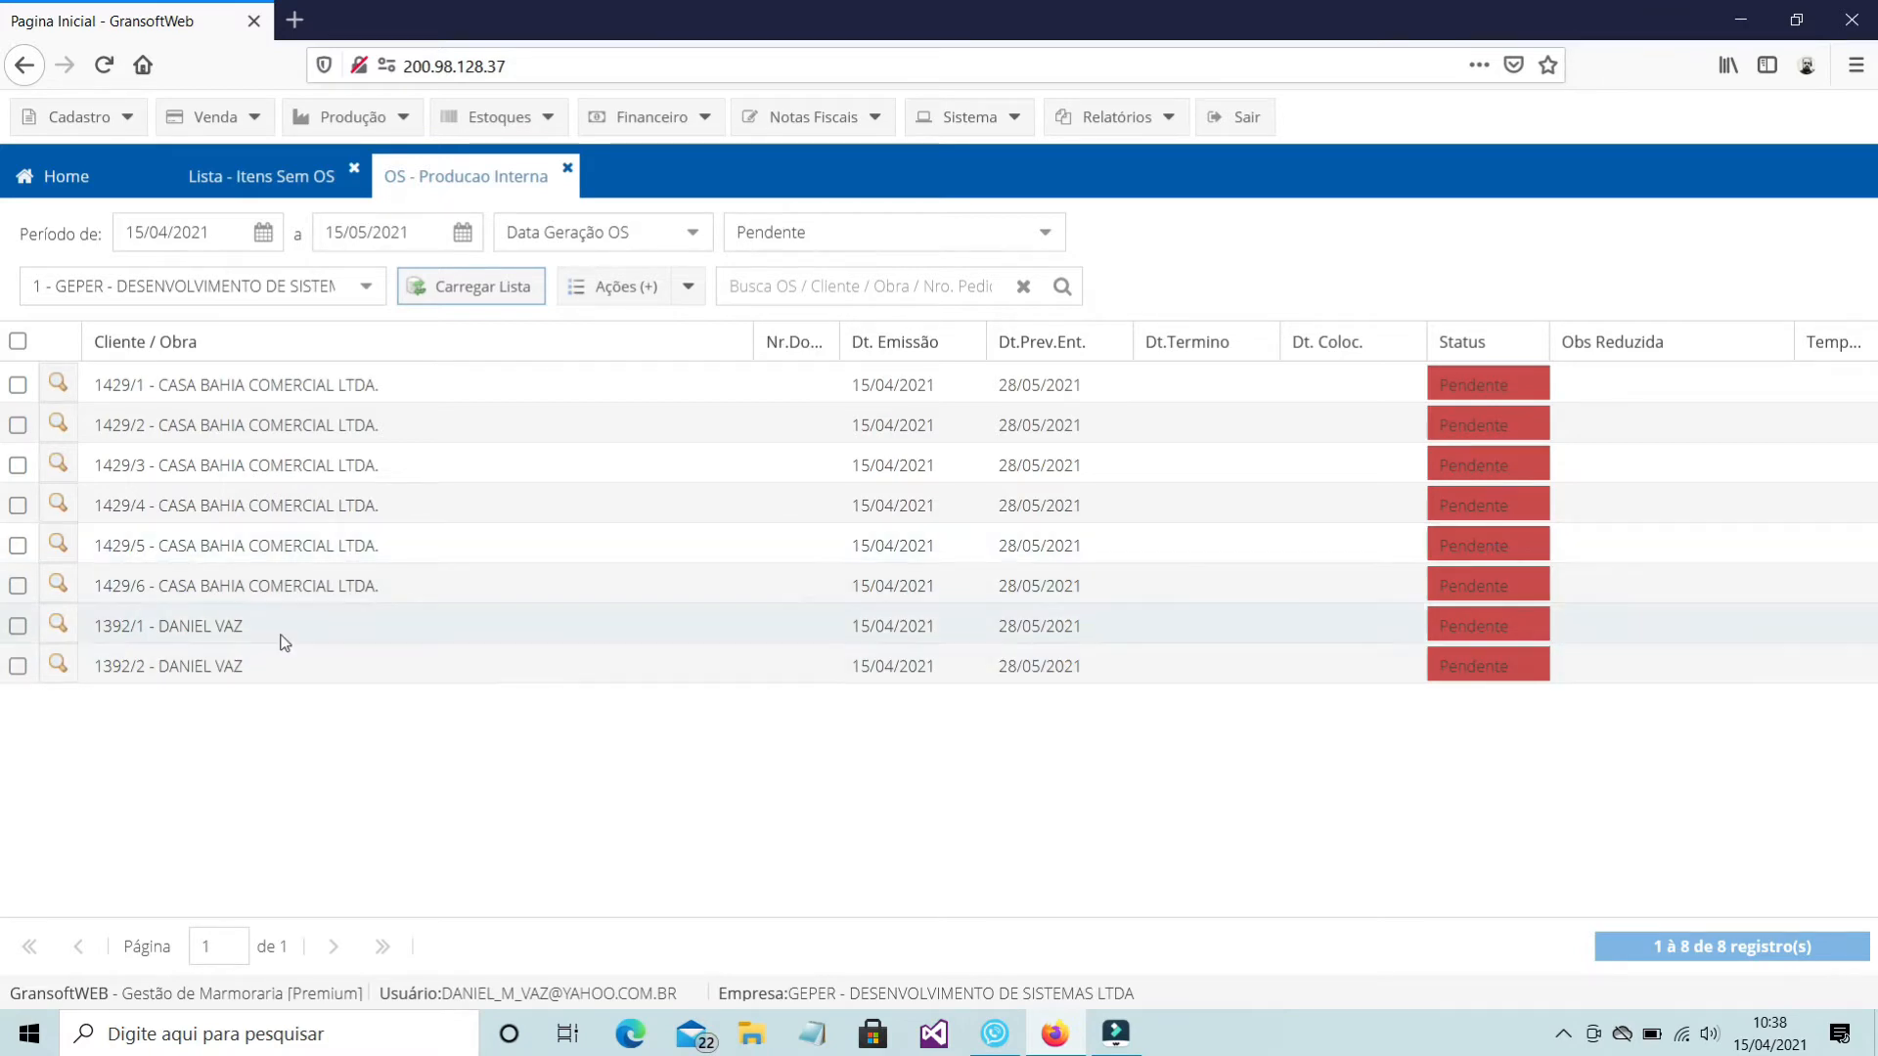
Set the expected completion date of the first service order generated for item 469 to 29/04/2021 and save the order
{"action": "left_click", "coordinate": [57, 624]}
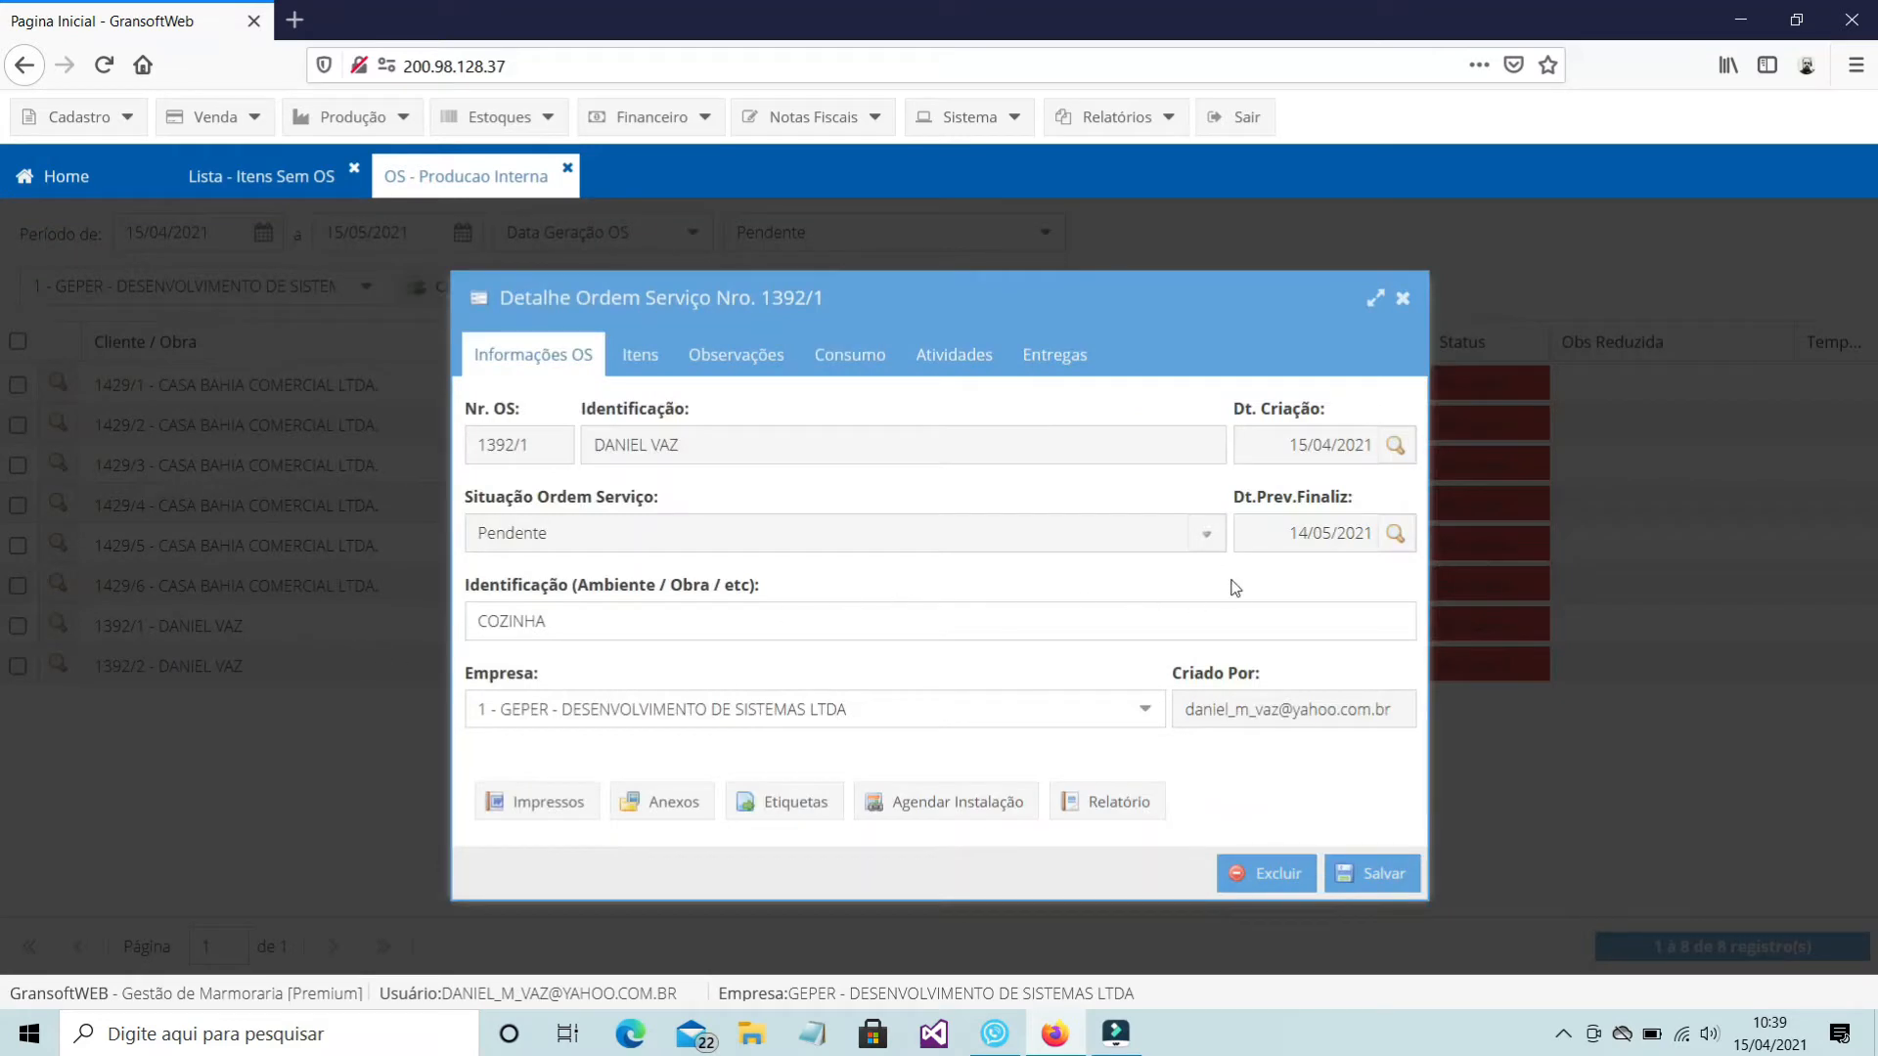
{"action": "left_click", "coordinate": [1394, 536]}
{"action": "left_click", "coordinate": [1024, 581]}
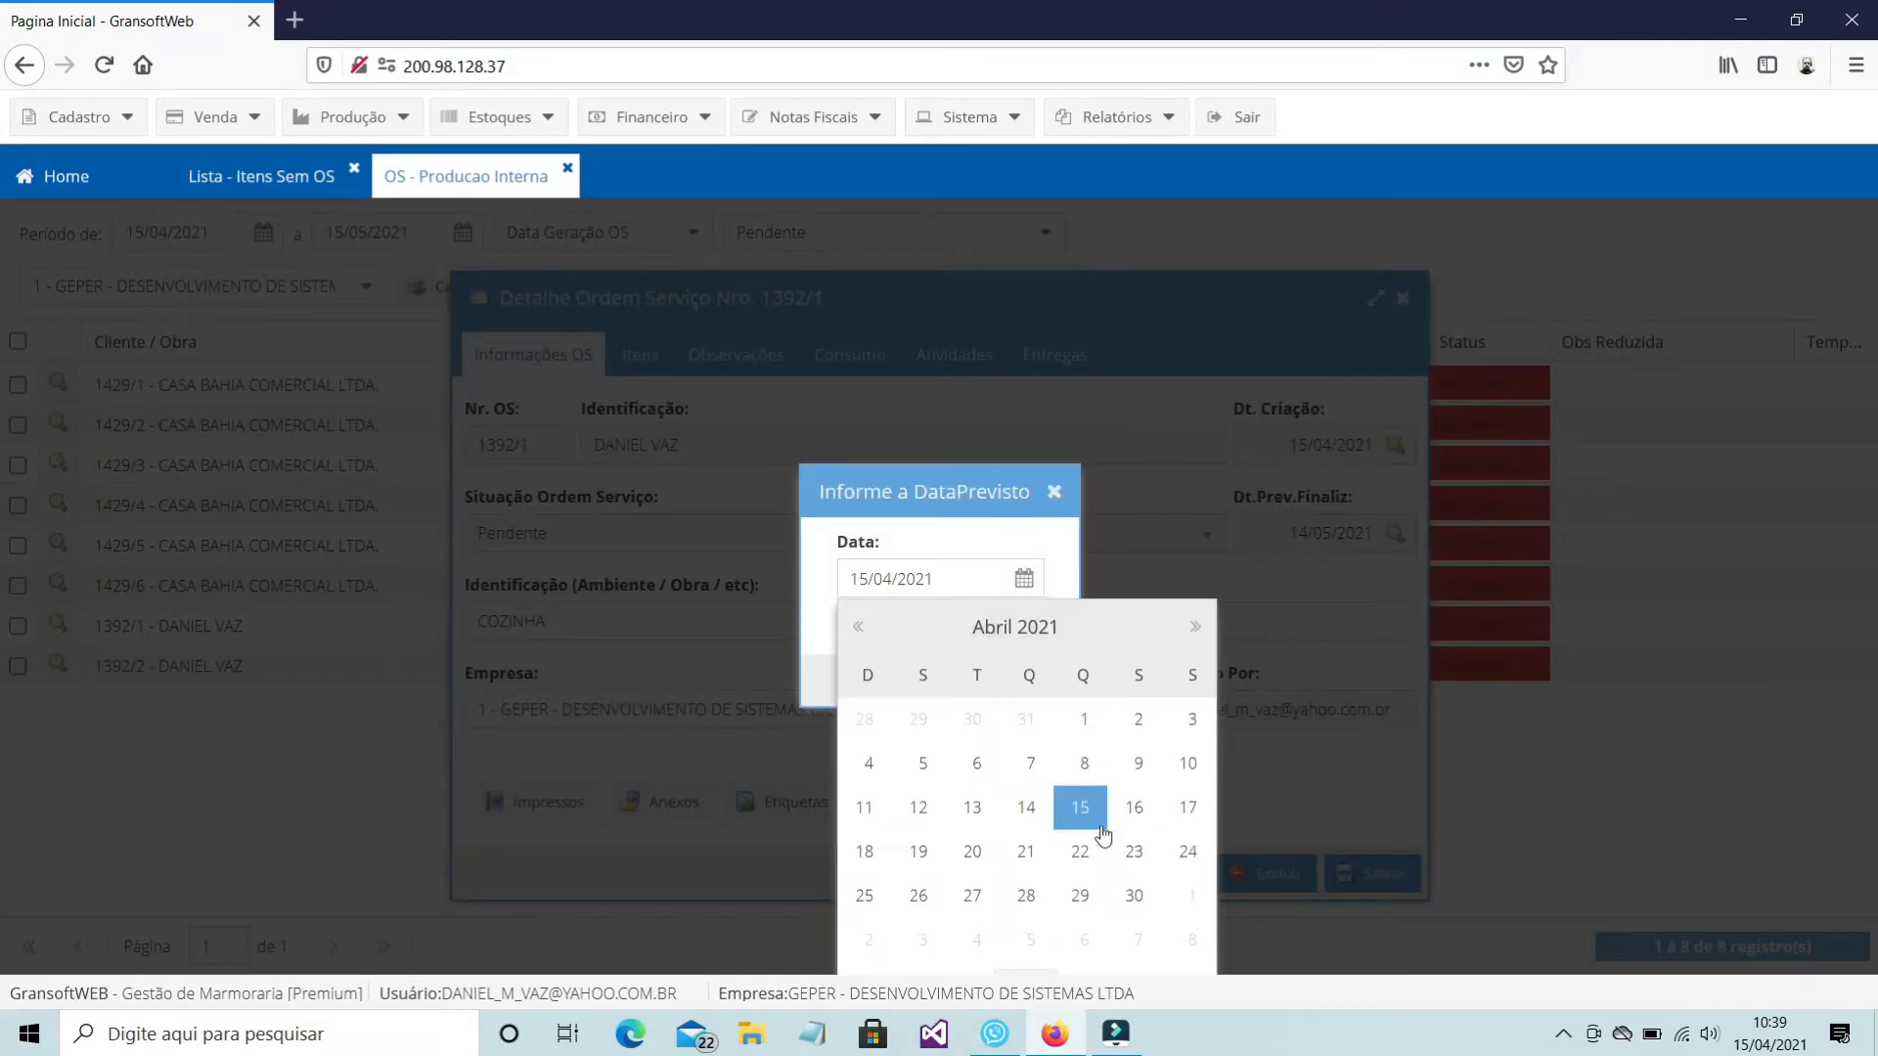
{"action": "left_click", "coordinate": [1081, 890]}
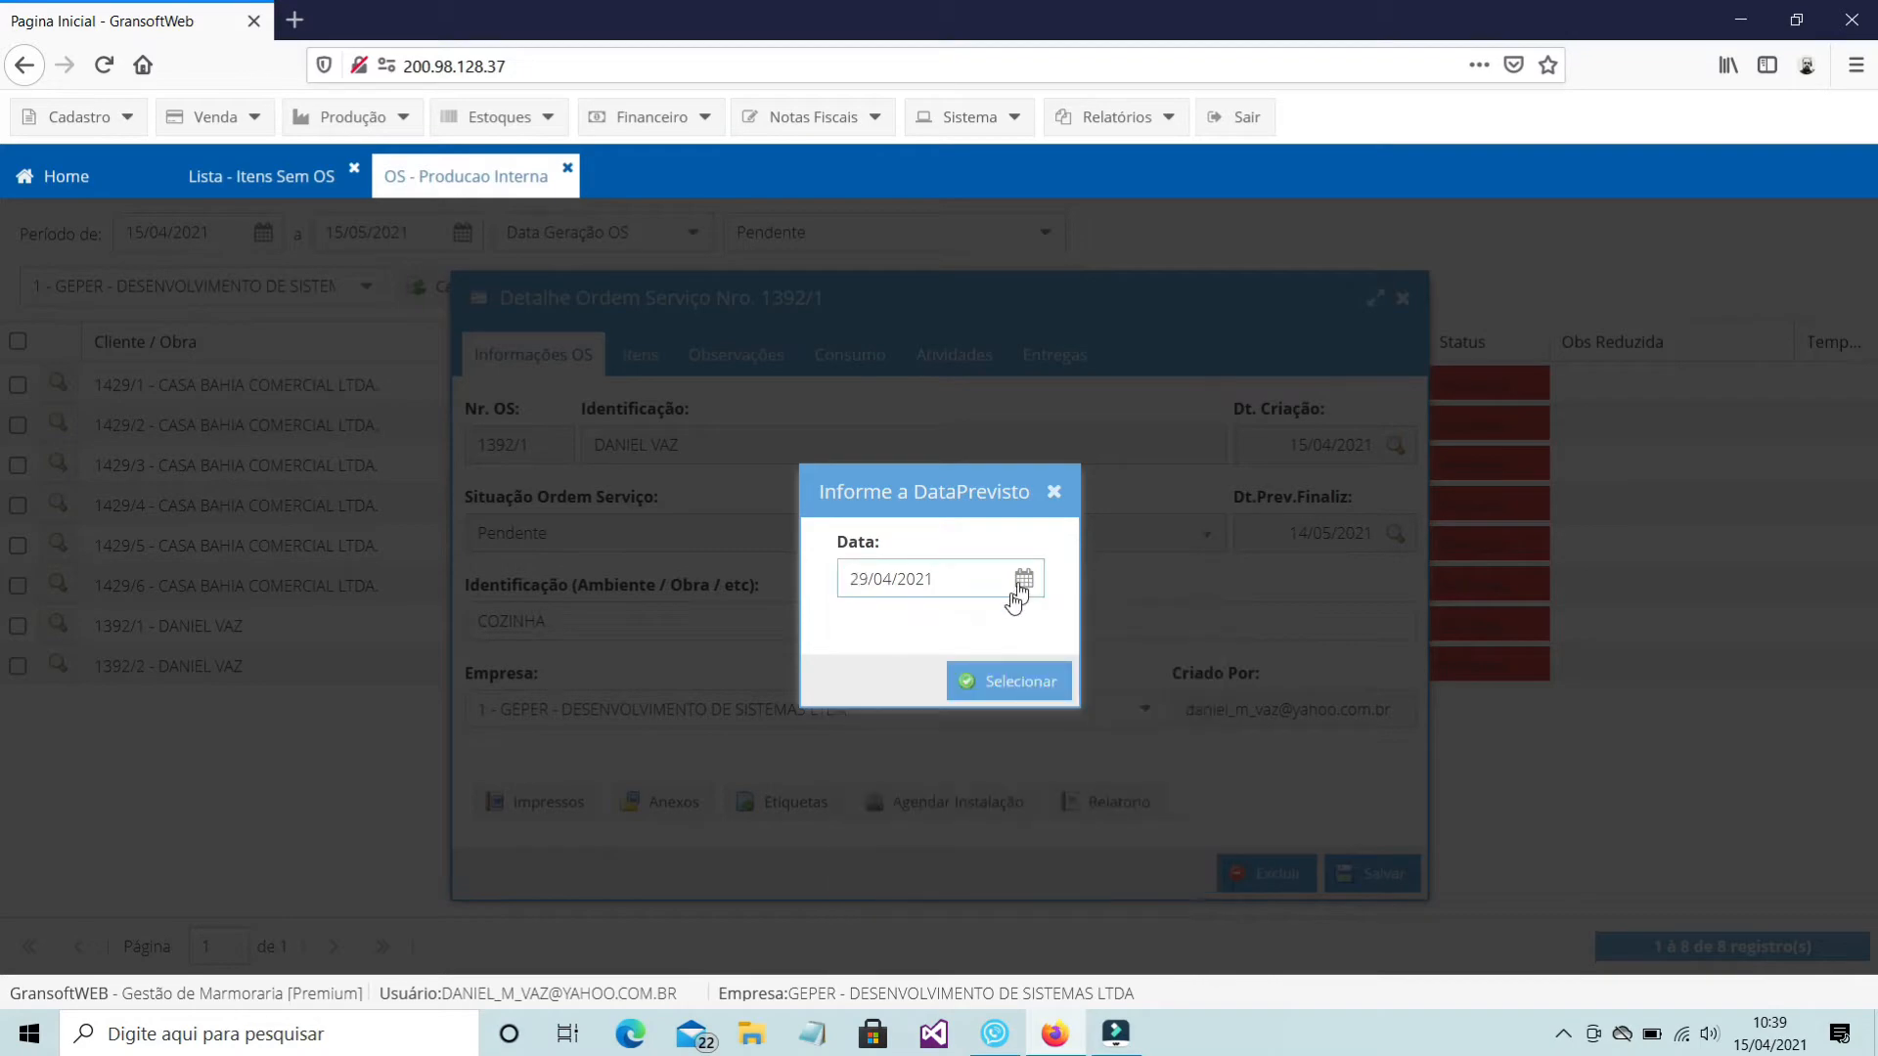
{"action": "left_click", "coordinate": [1013, 684]}
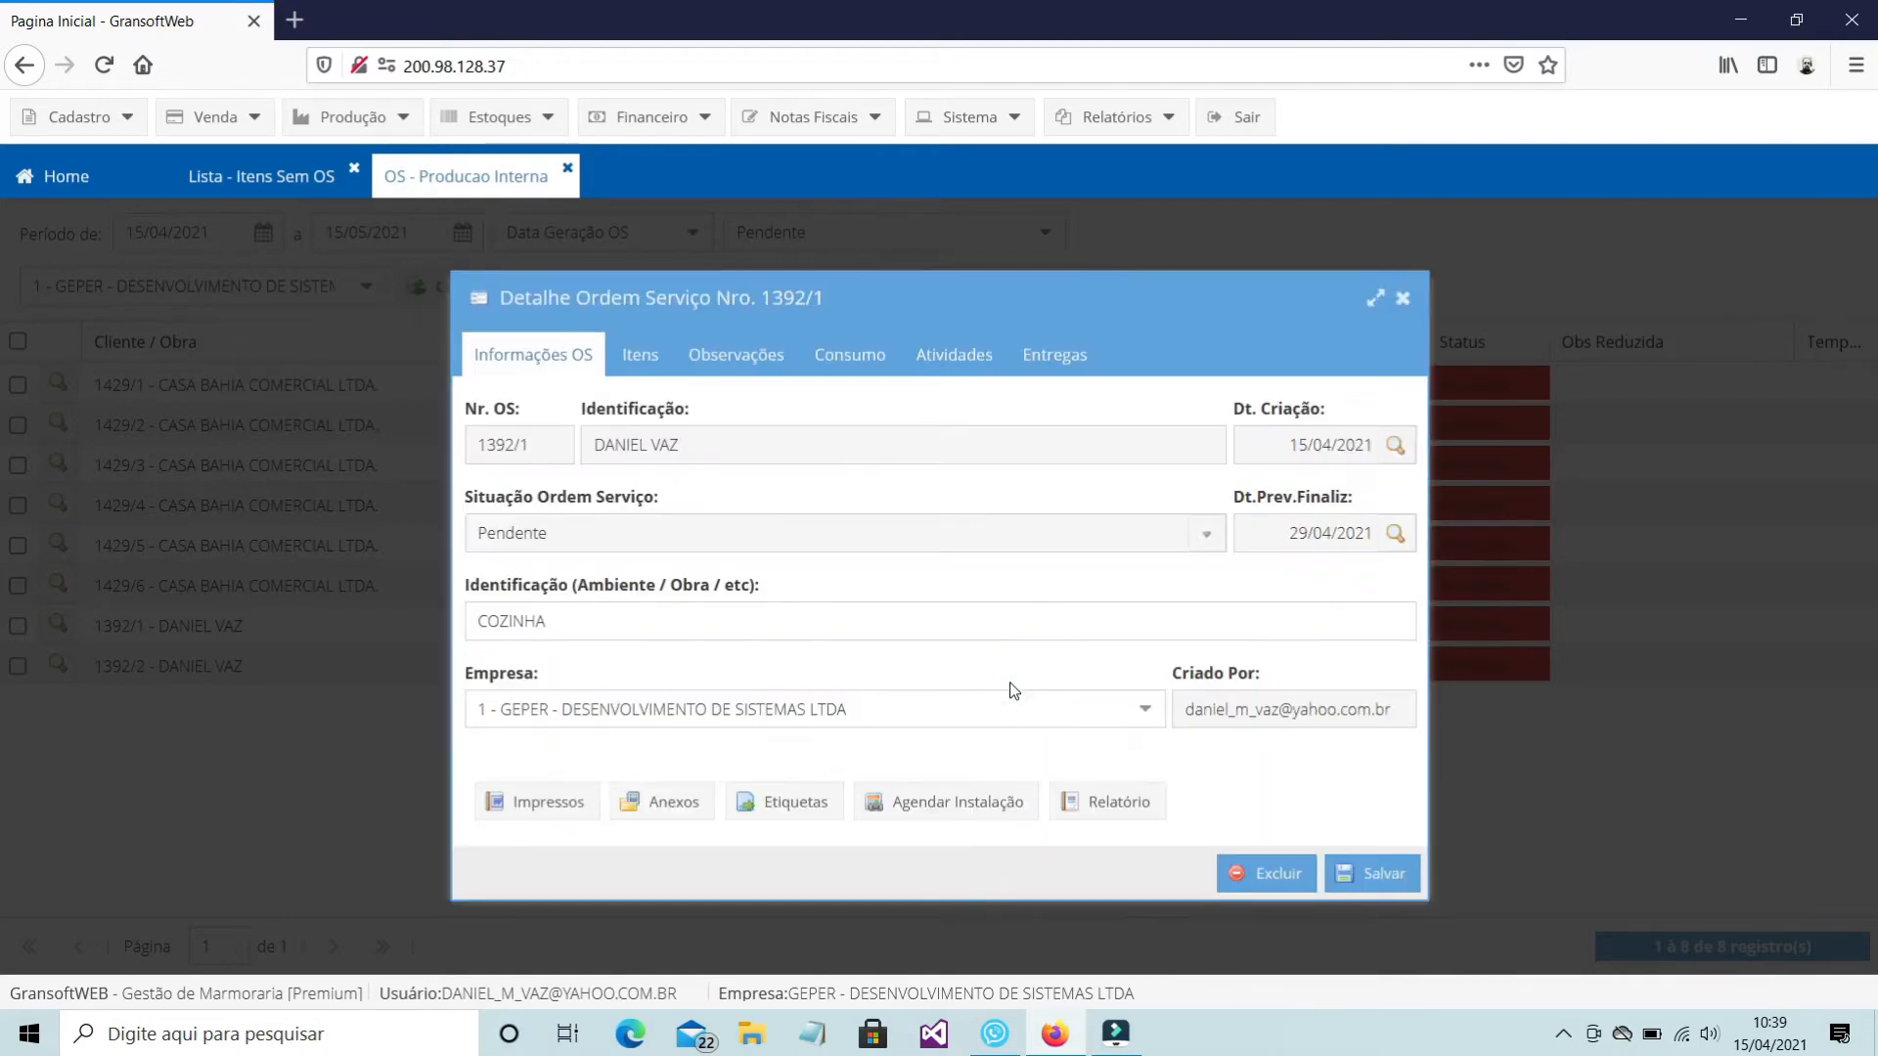
{"action": "left_click", "coordinate": [1363, 867]}
{"action": "left_click", "coordinate": [980, 635]}
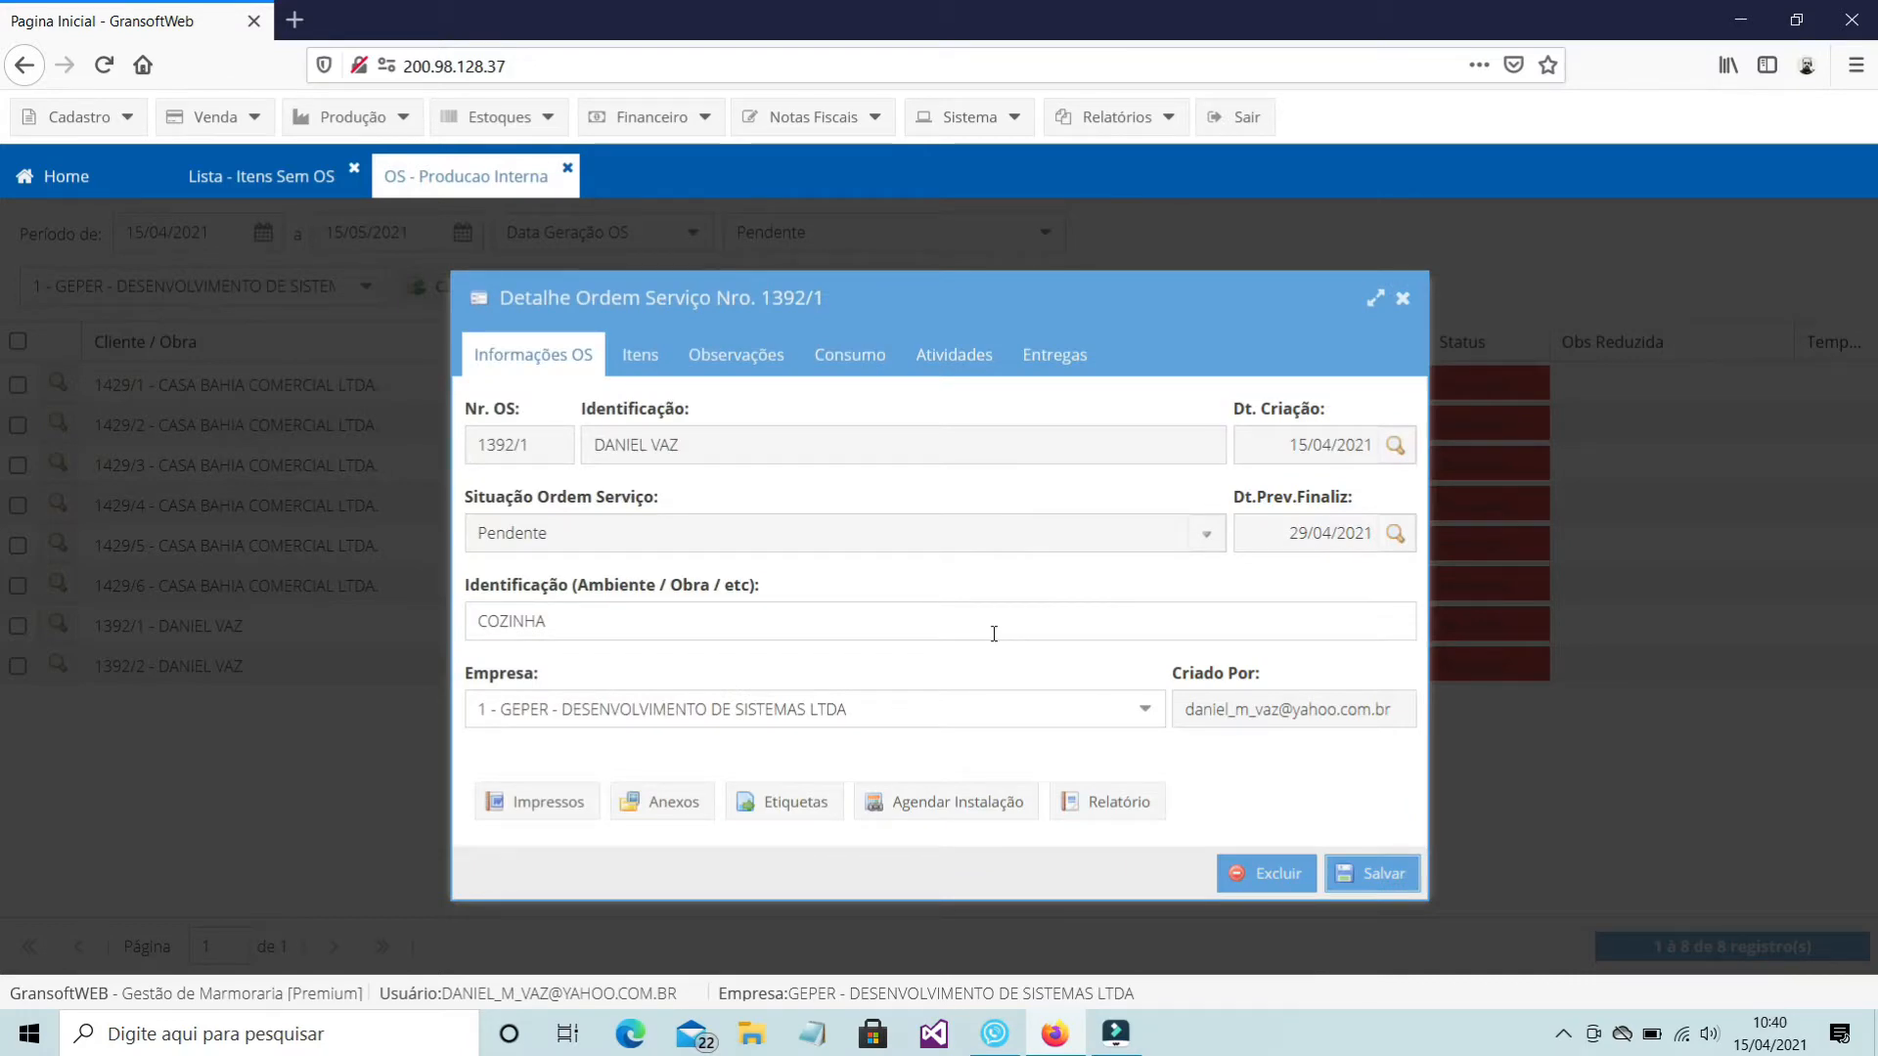
Examine the order's Corte, Acabamento and Servico(Colocação / Instalação) activities, including their descriptions and quantities
{"action": "left_click", "coordinate": [947, 363]}
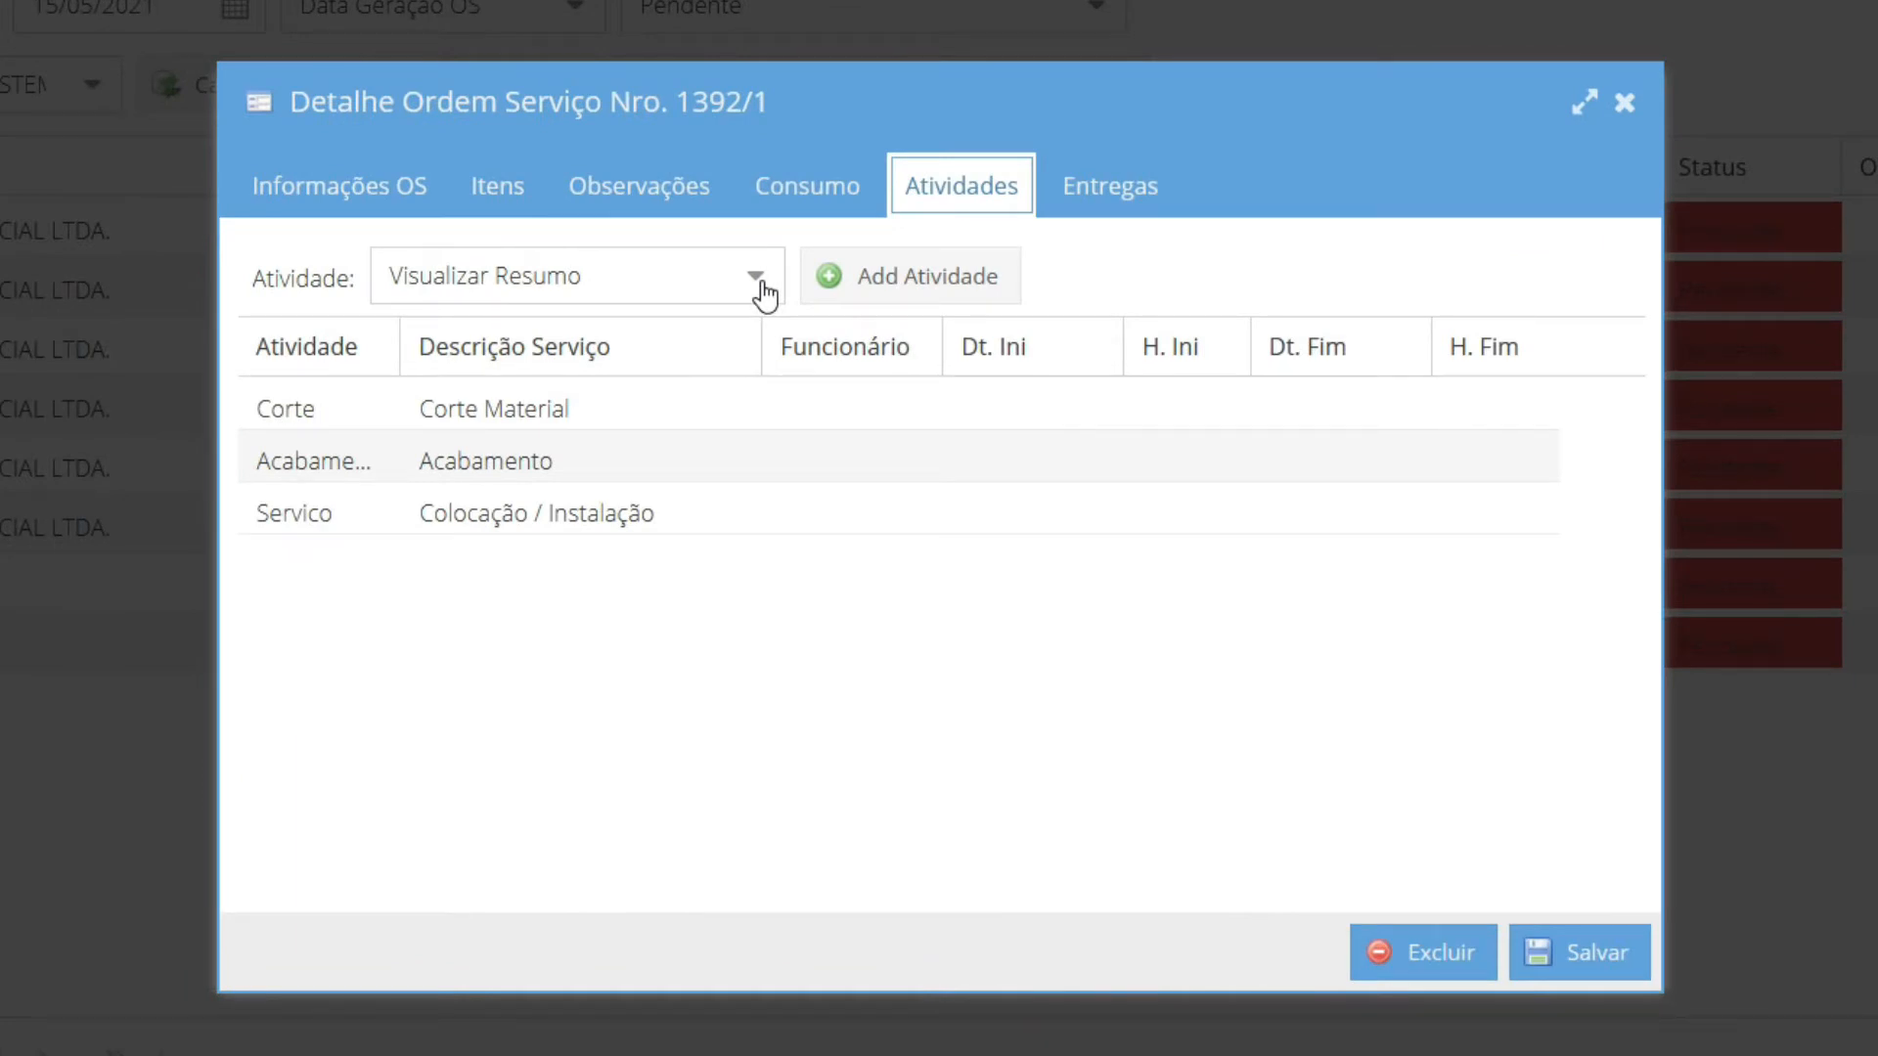
{"action": "left_click", "coordinate": [759, 282]}
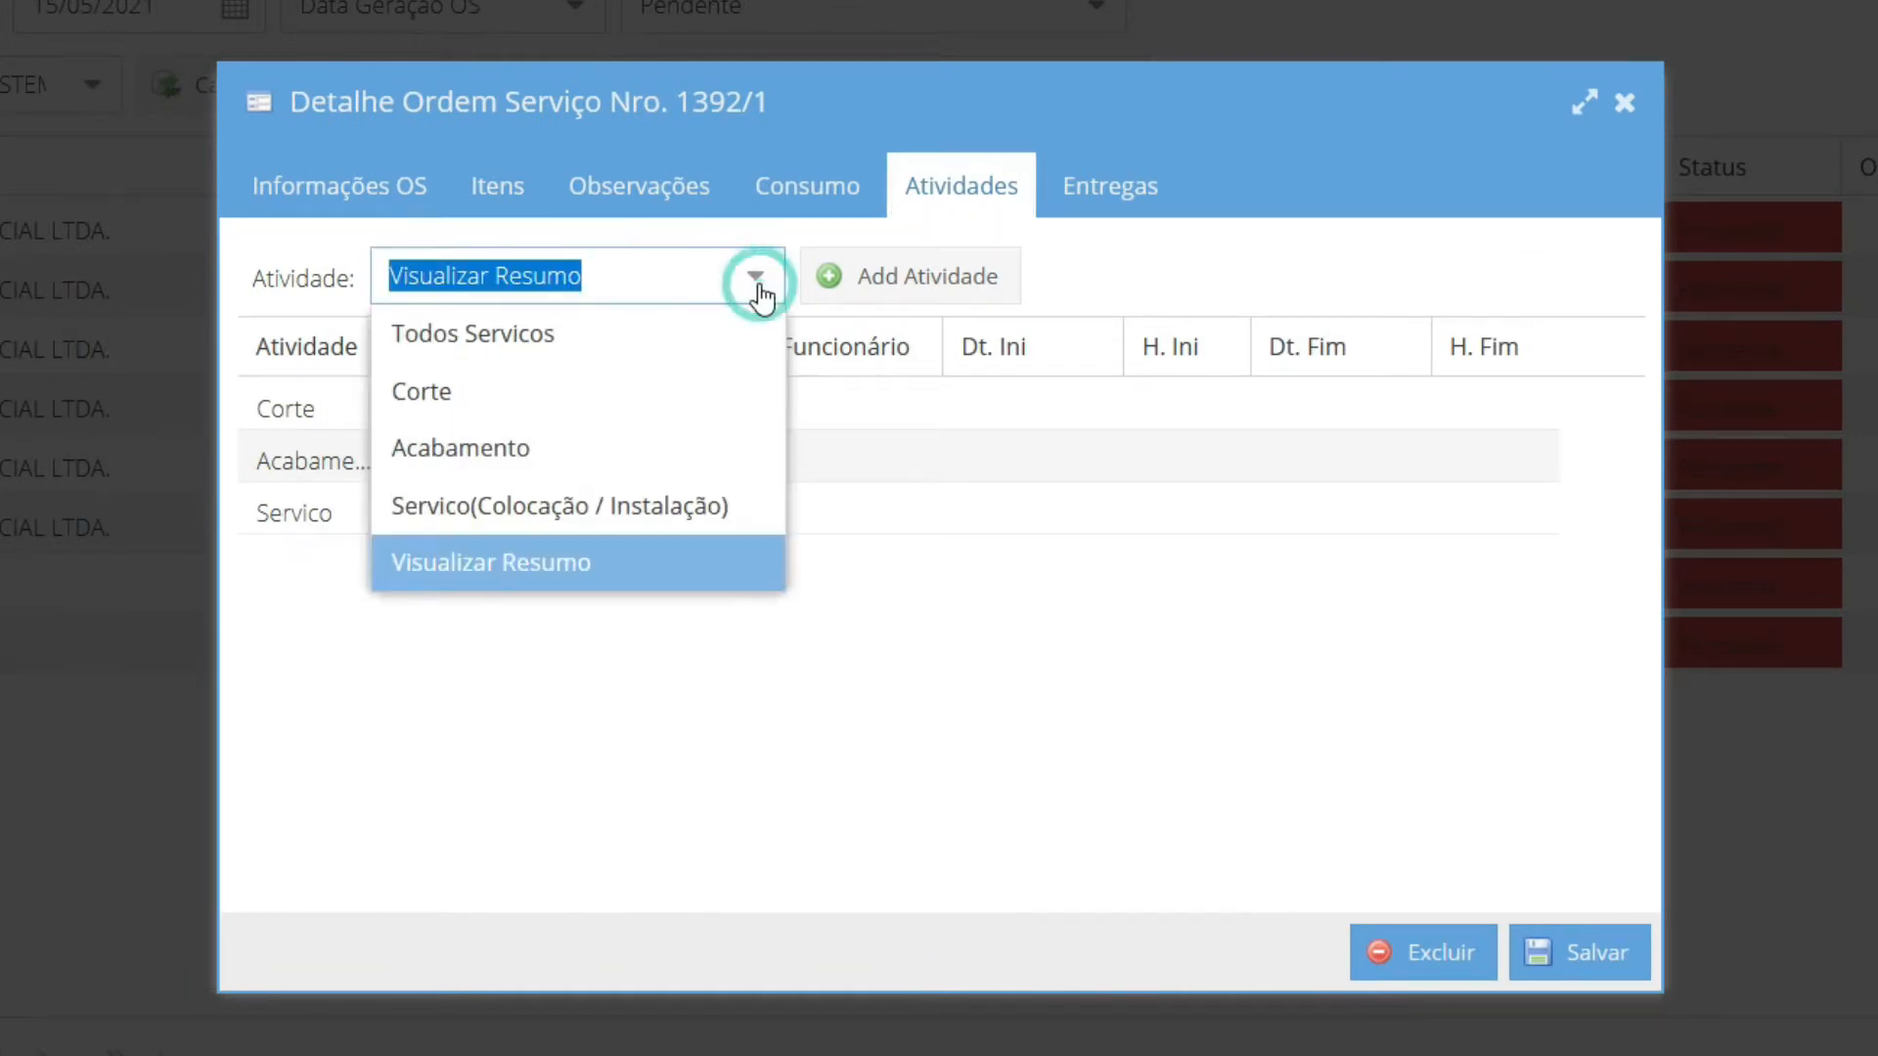
{"action": "left_click", "coordinate": [663, 393]}
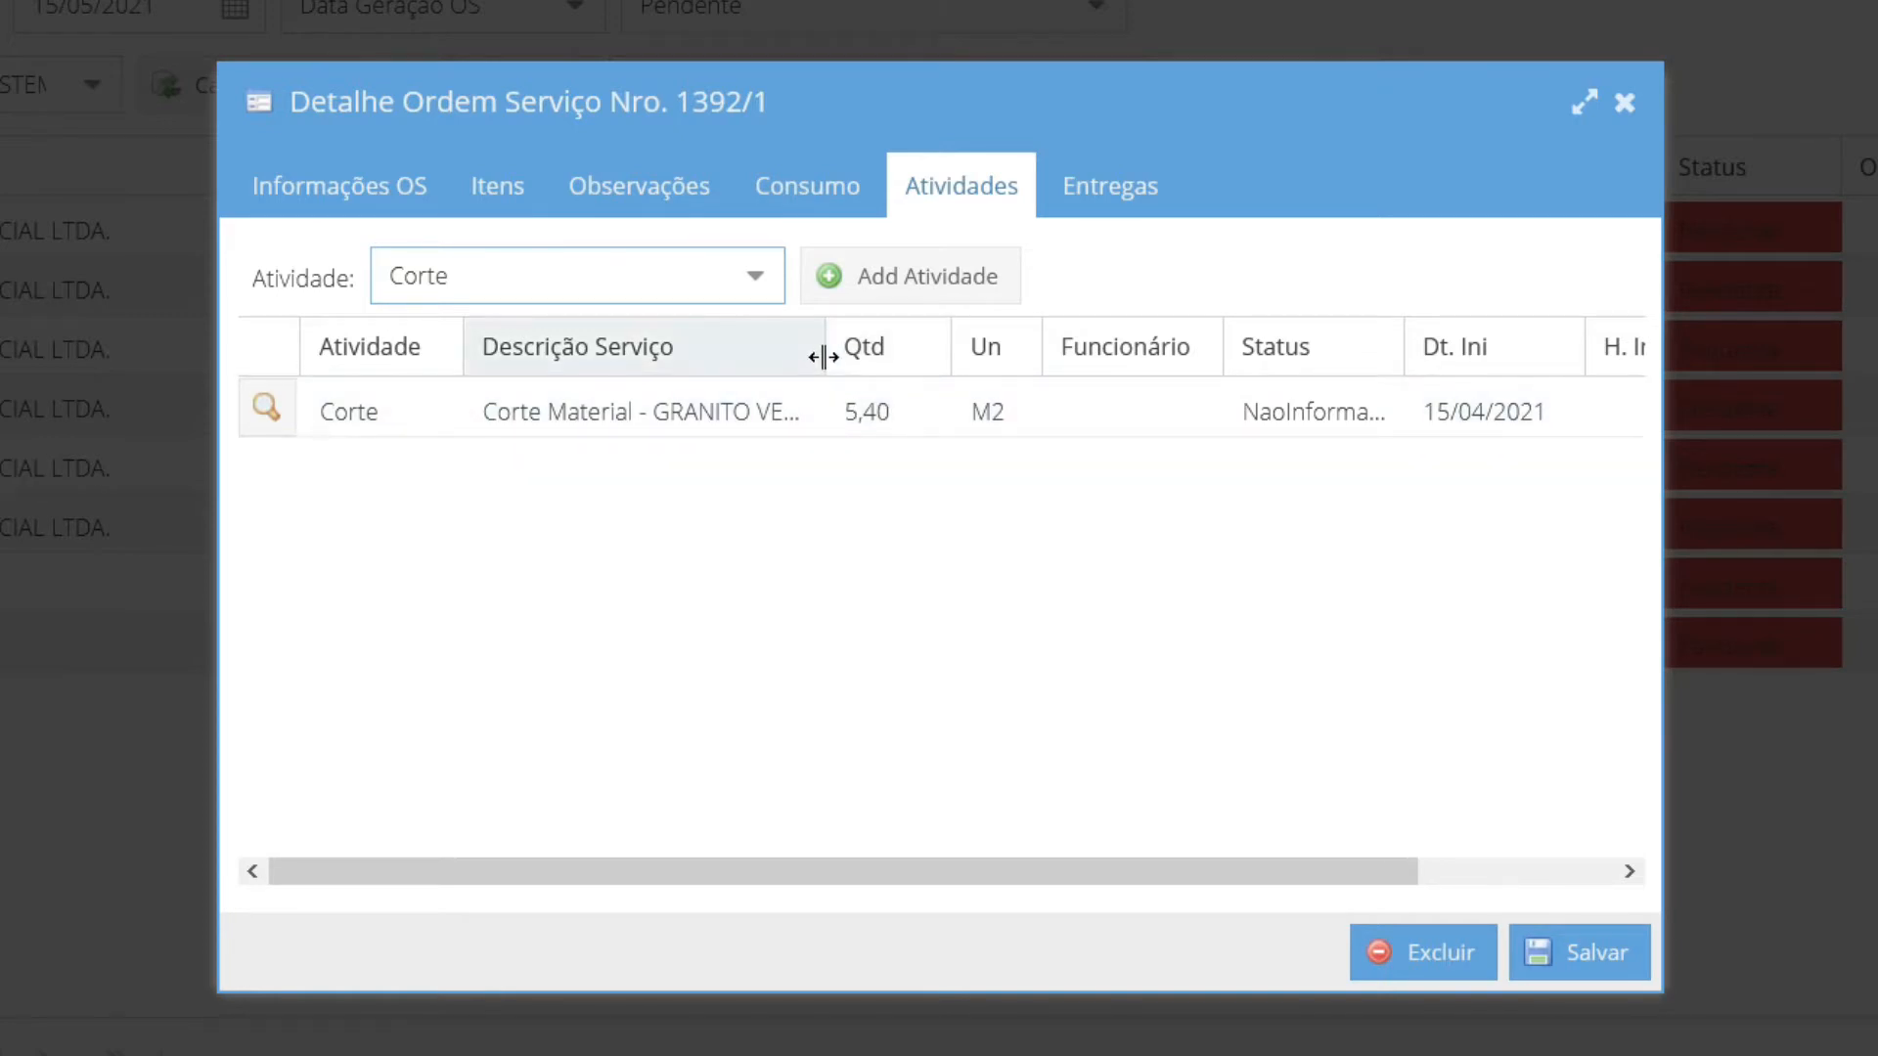
{"action": "left_click_drag", "start_coordinate": [823, 356], "coordinate": [950, 350]}
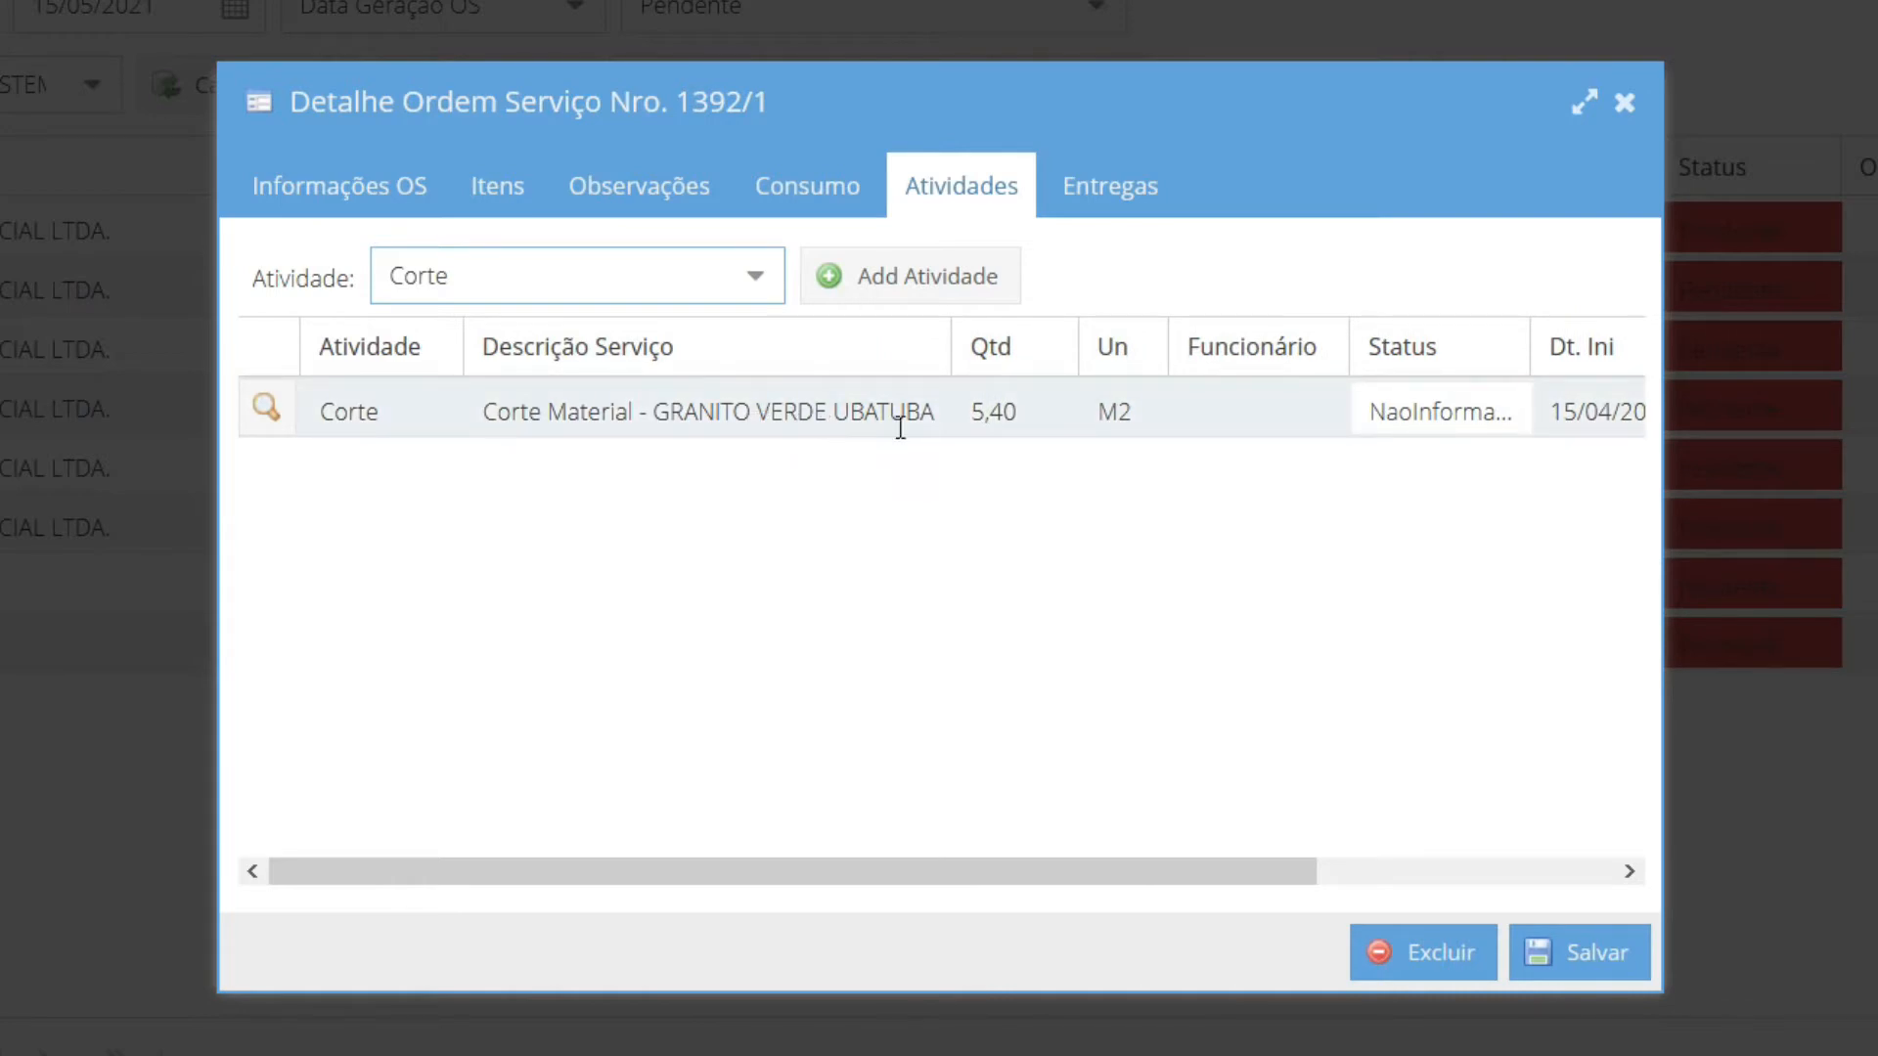
{"action": "left_click_drag", "start_coordinate": [953, 359], "coordinate": [812, 356]}
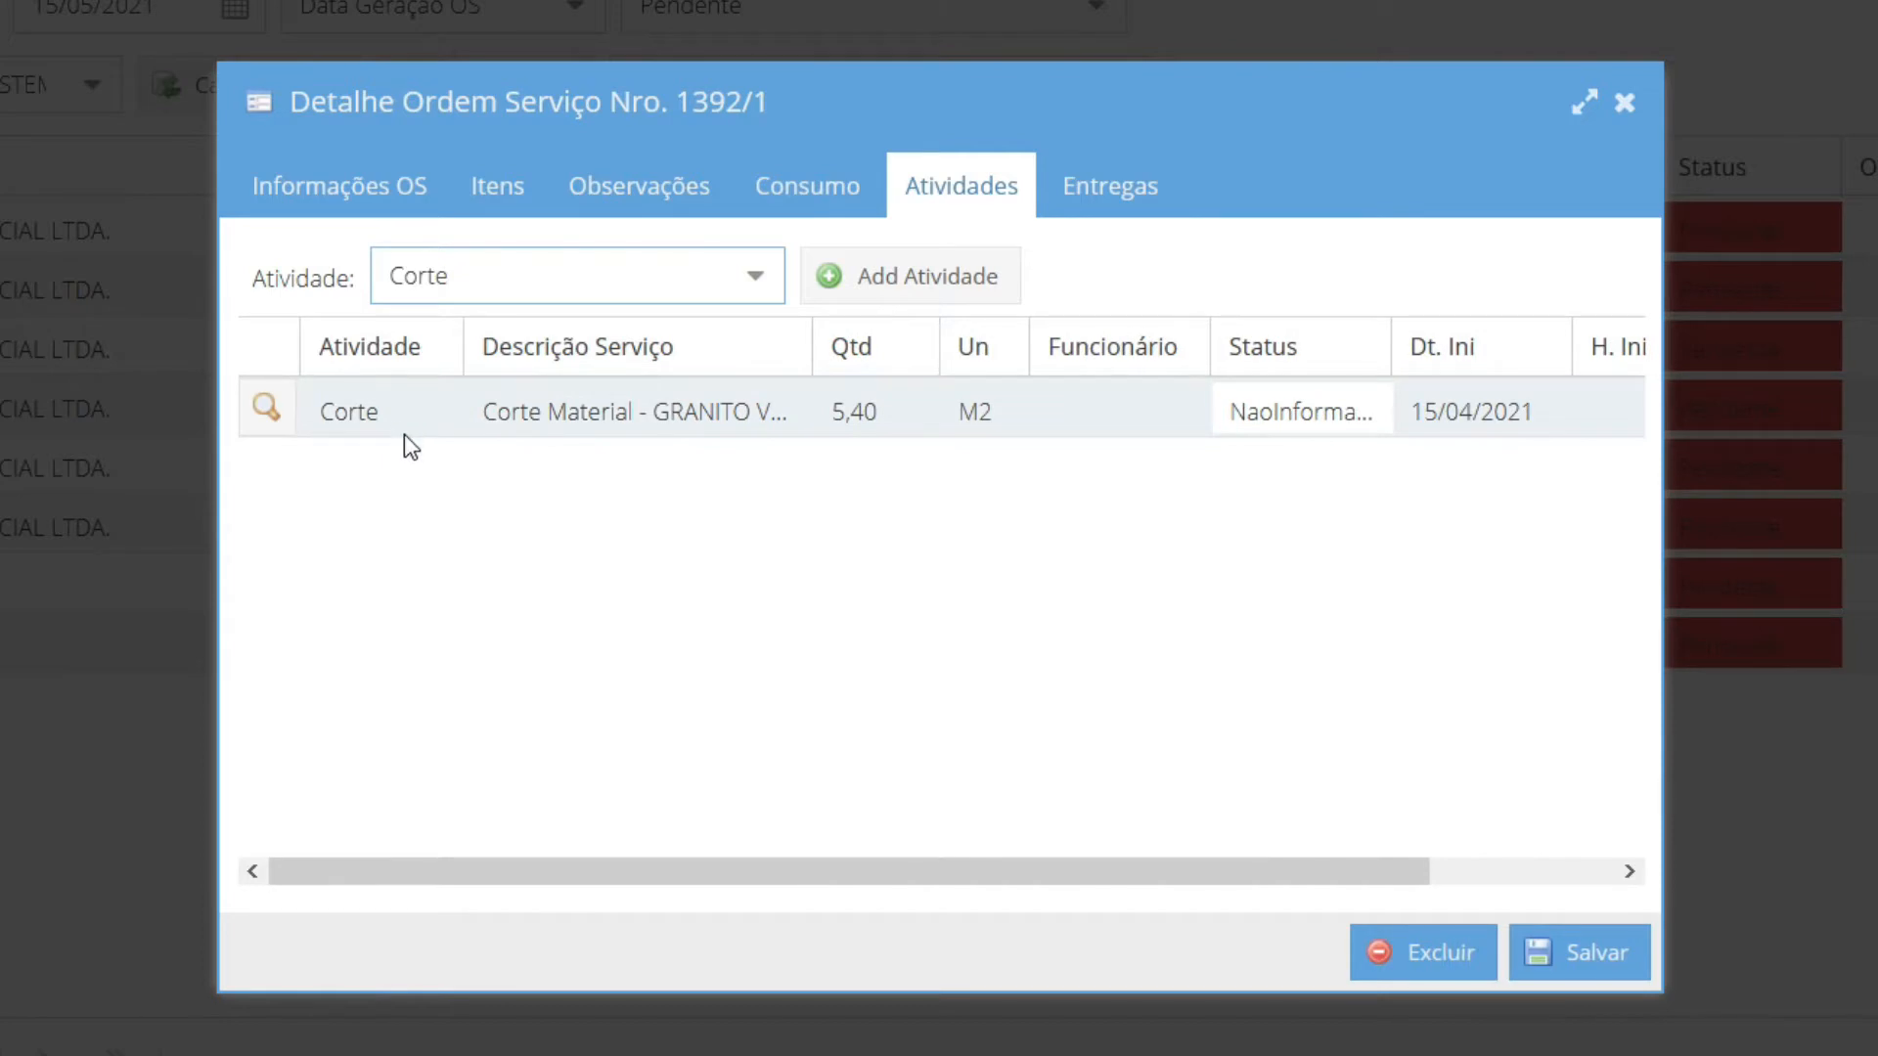
{"action": "left_click", "coordinate": [768, 283]}
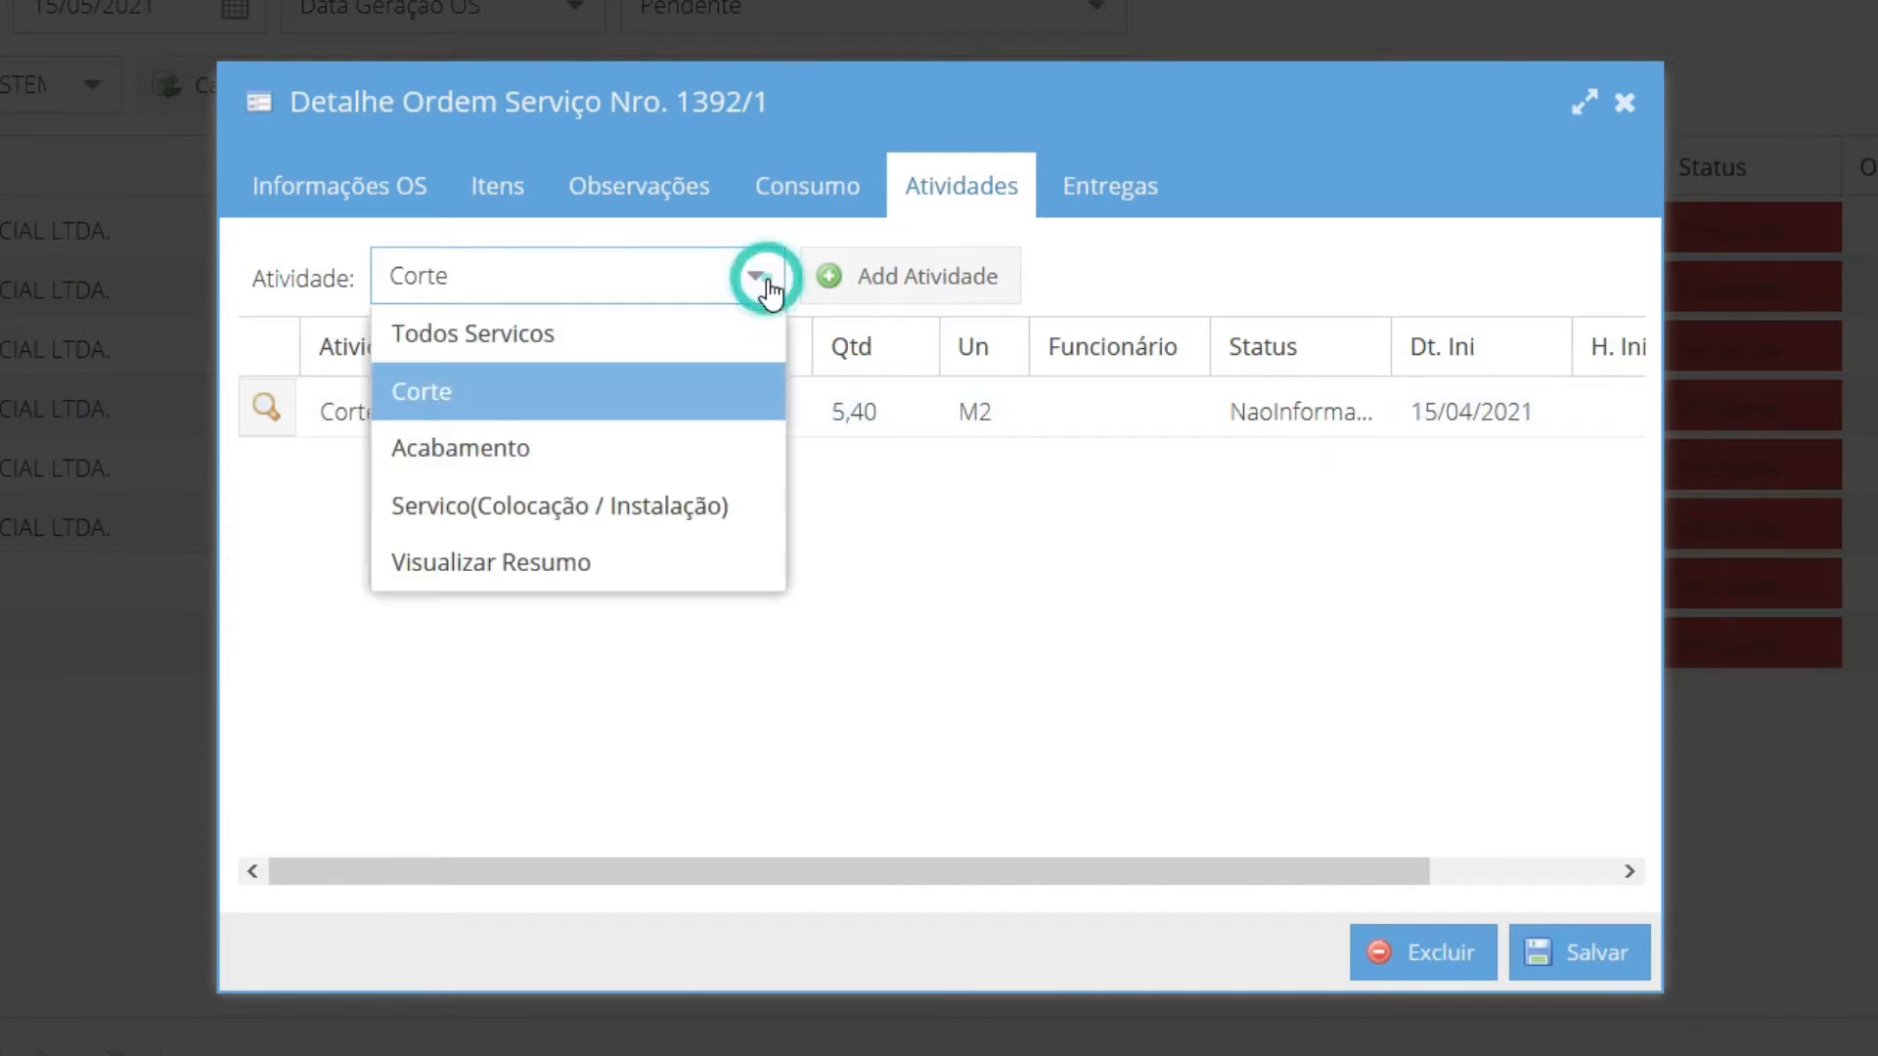
{"action": "left_click", "coordinate": [620, 480]}
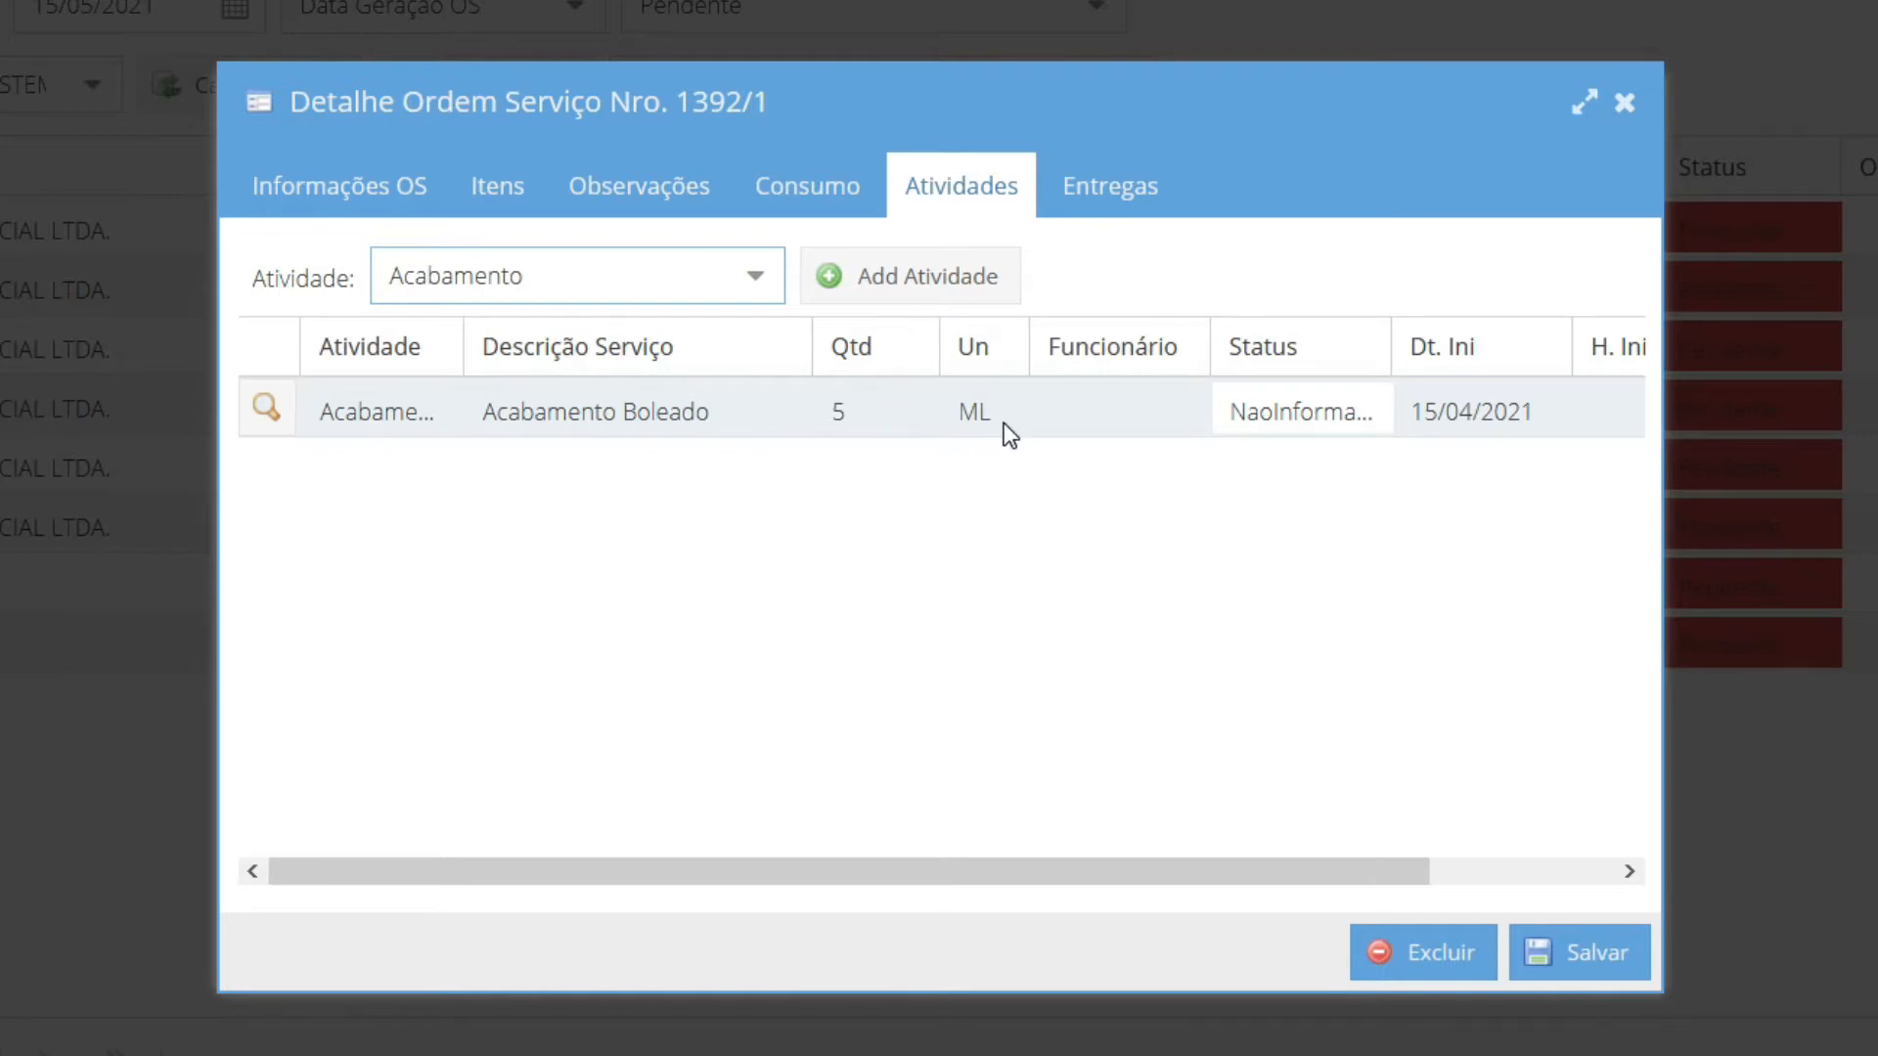
{"action": "left_click", "coordinate": [758, 279]}
{"action": "left_click", "coordinate": [633, 508]}
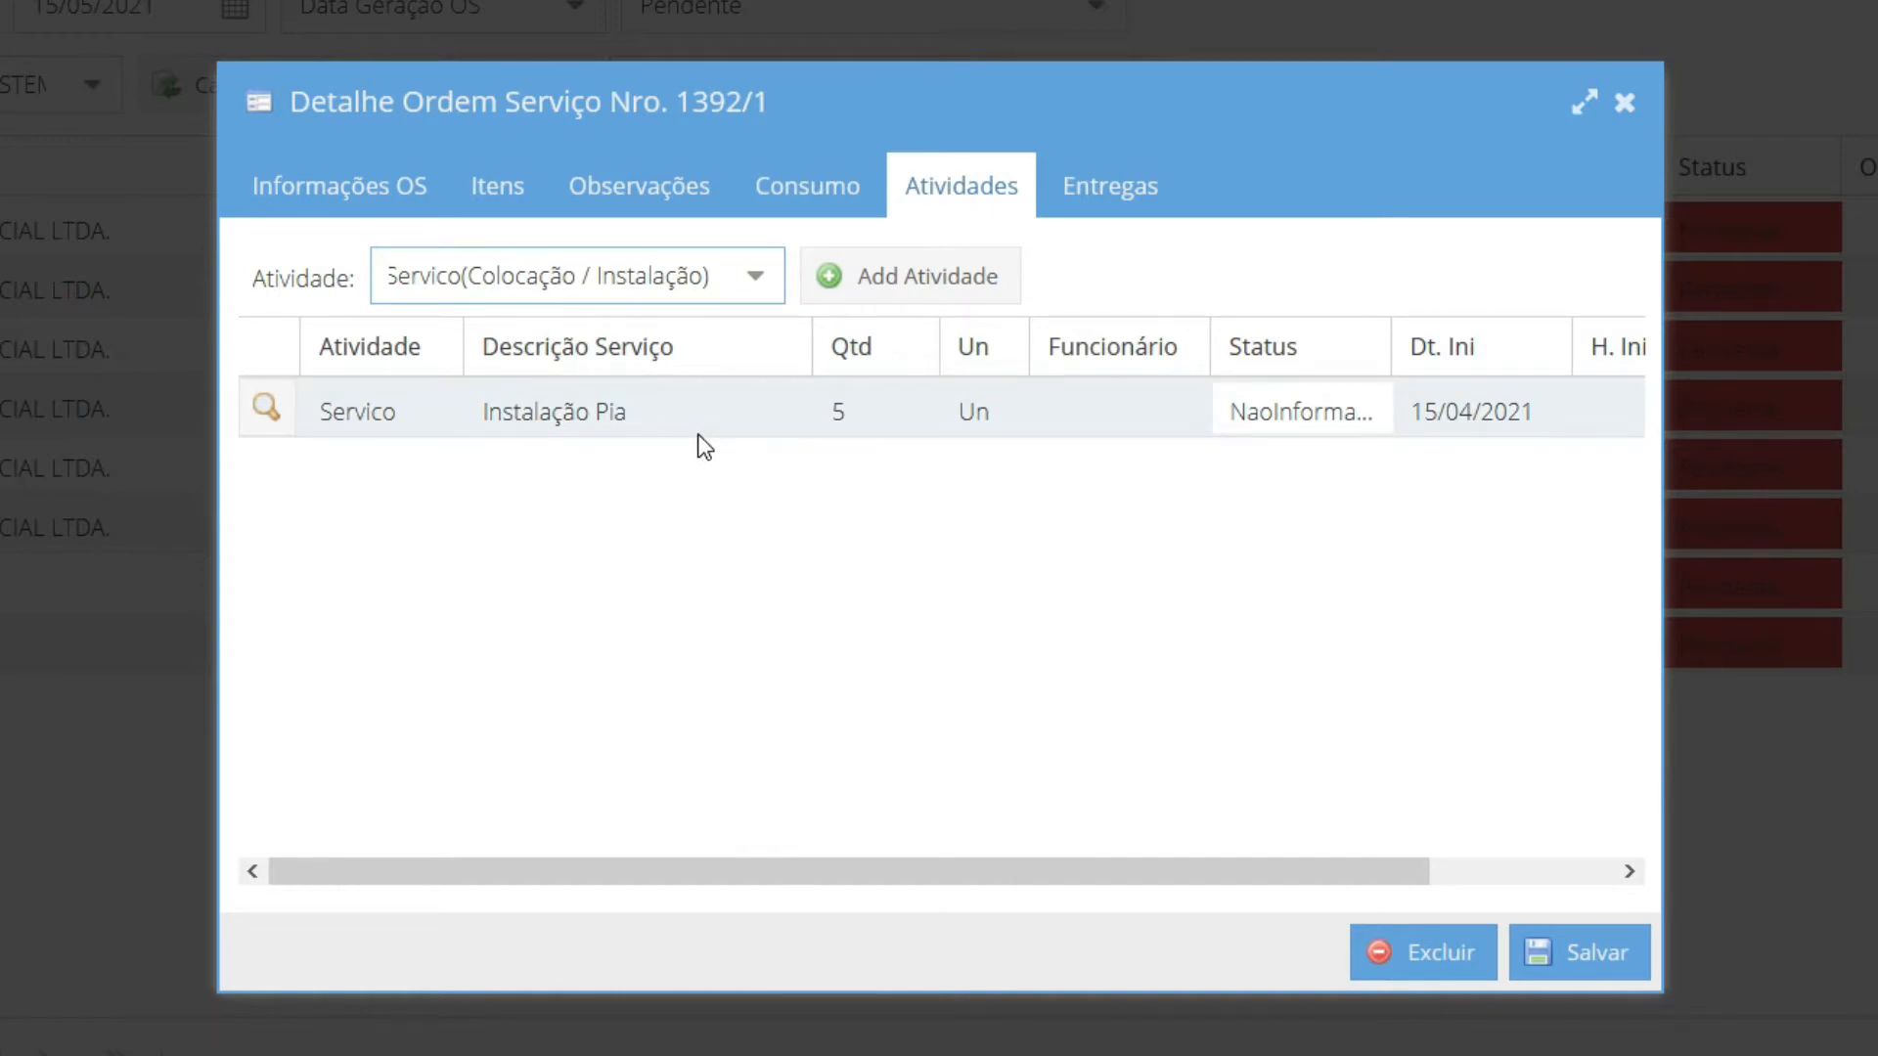
Assign an employee as executor of the activity Corte Material - GRANITO VERDE UBATUBA and save the activity
{"action": "left_click", "coordinate": [753, 276]}
{"action": "left_click", "coordinate": [565, 389]}
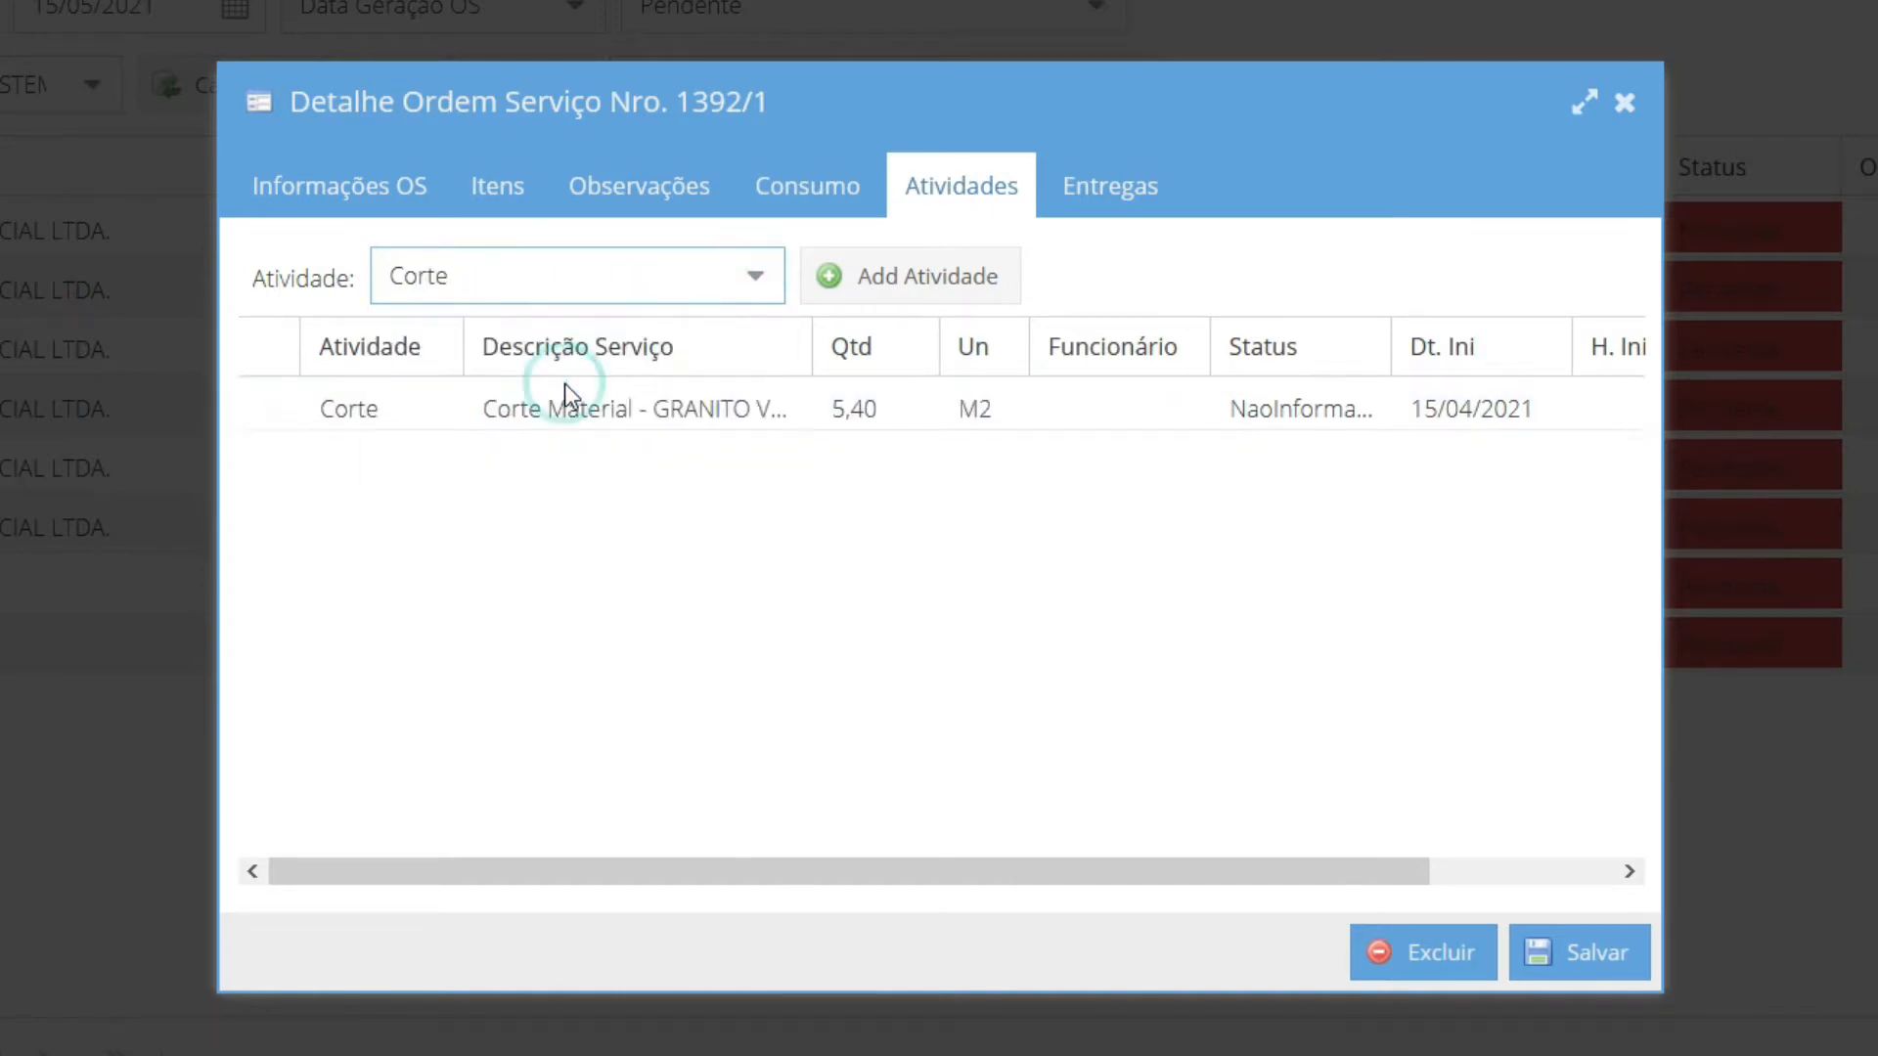
{"action": "left_click", "coordinate": [266, 409]}
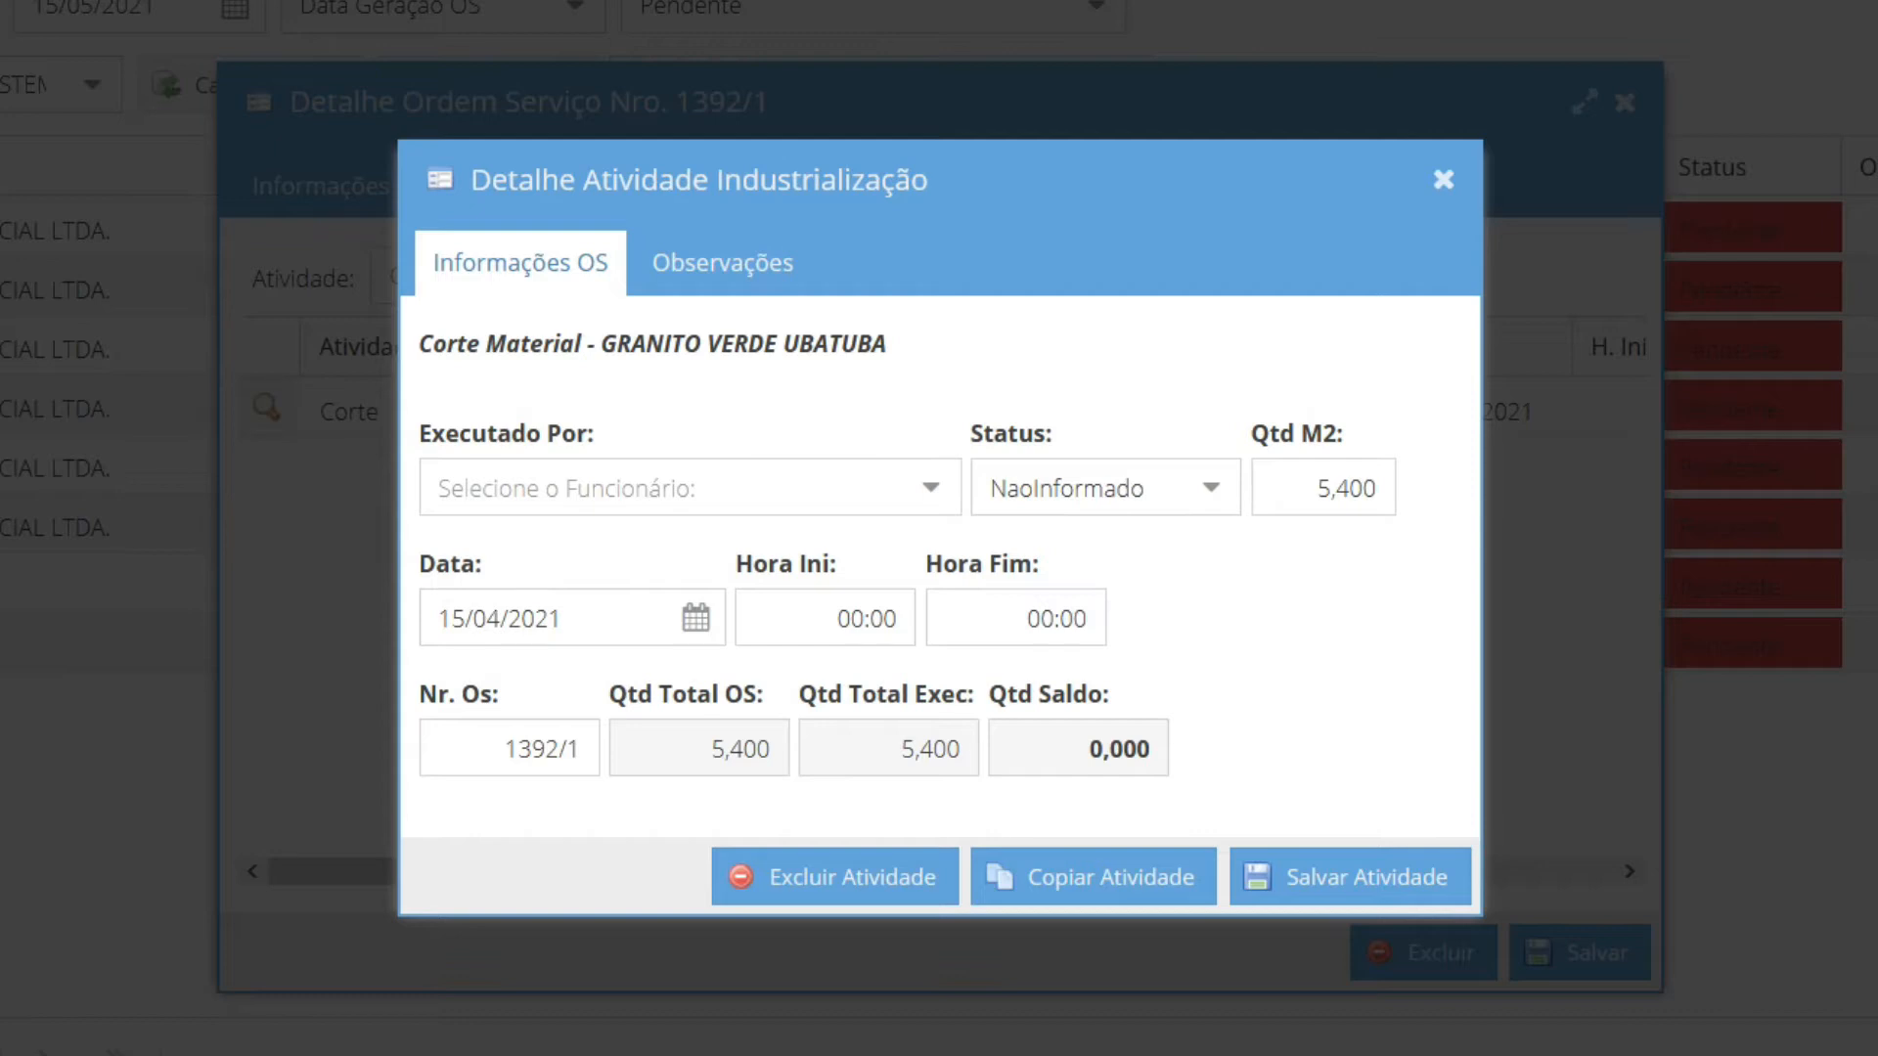
{"action": "left_click", "coordinate": [930, 499]}
{"action": "left_click", "coordinate": [830, 733]}
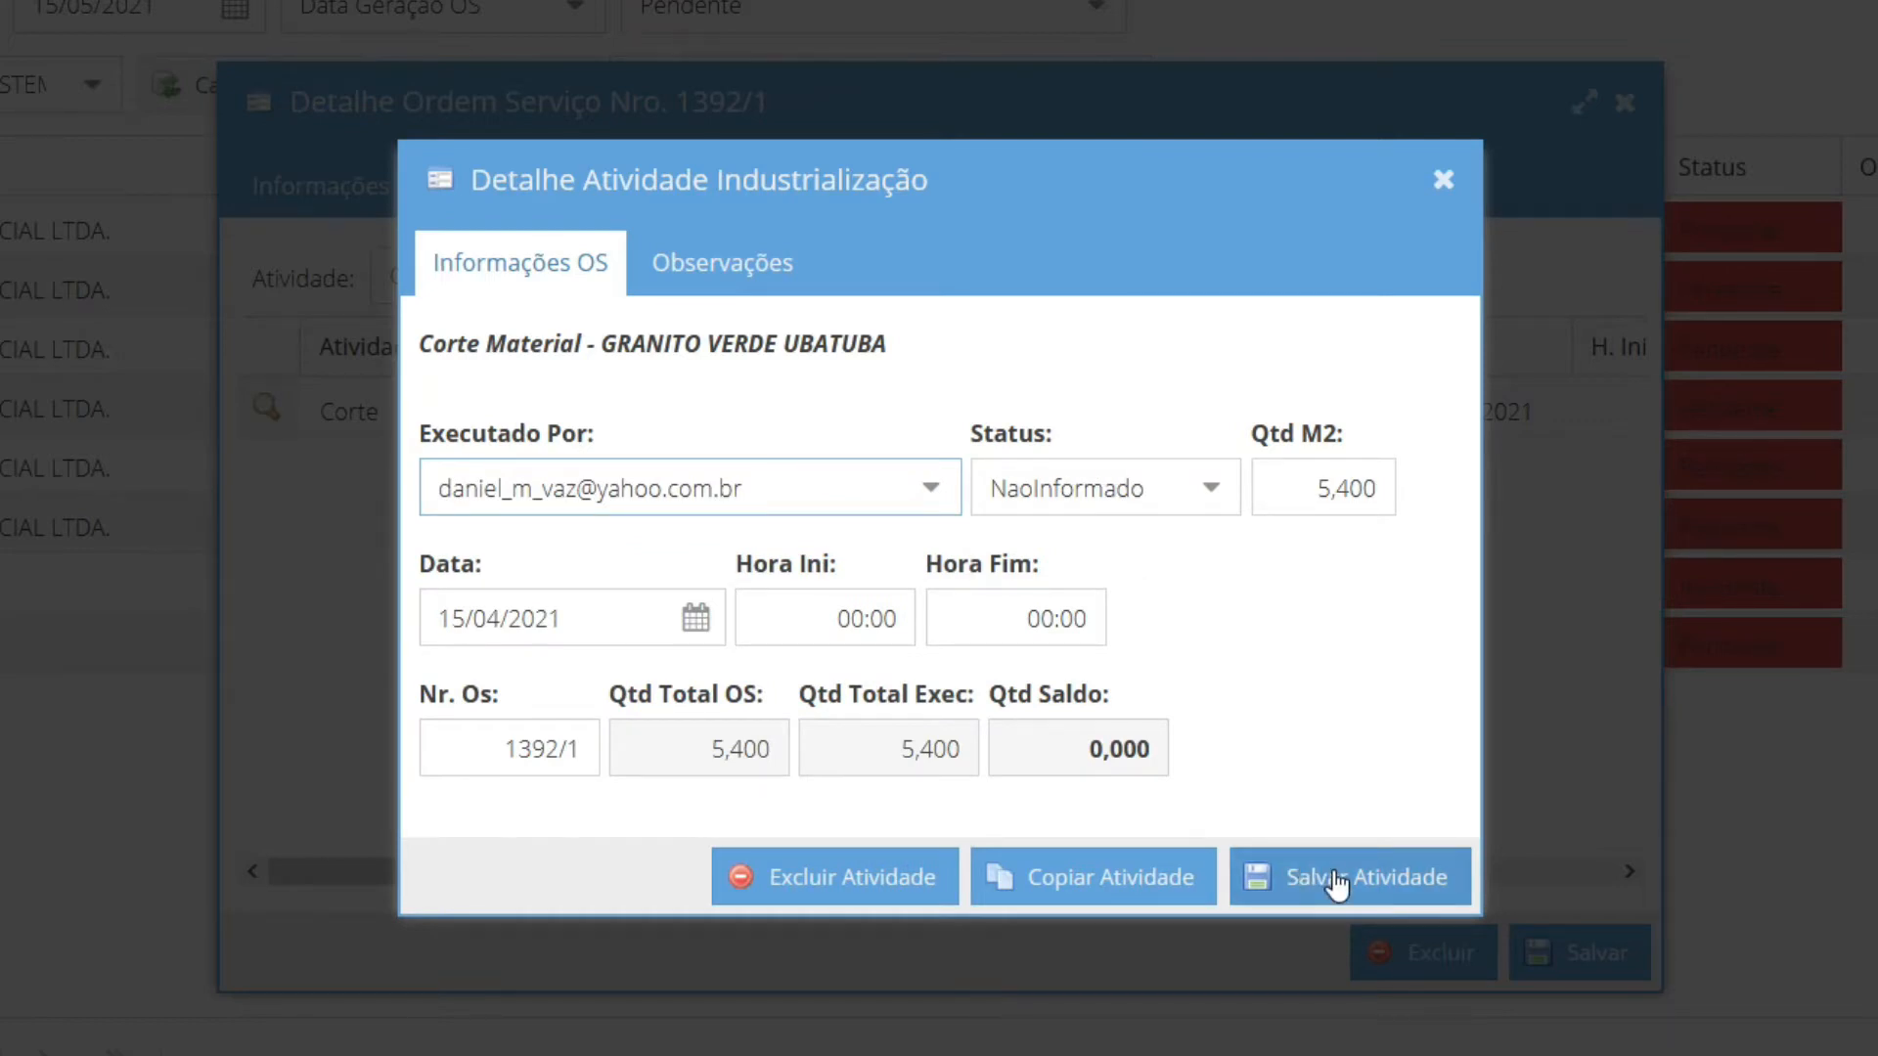
{"action": "left_click", "coordinate": [690, 630]}
{"action": "left_click", "coordinate": [778, 352]}
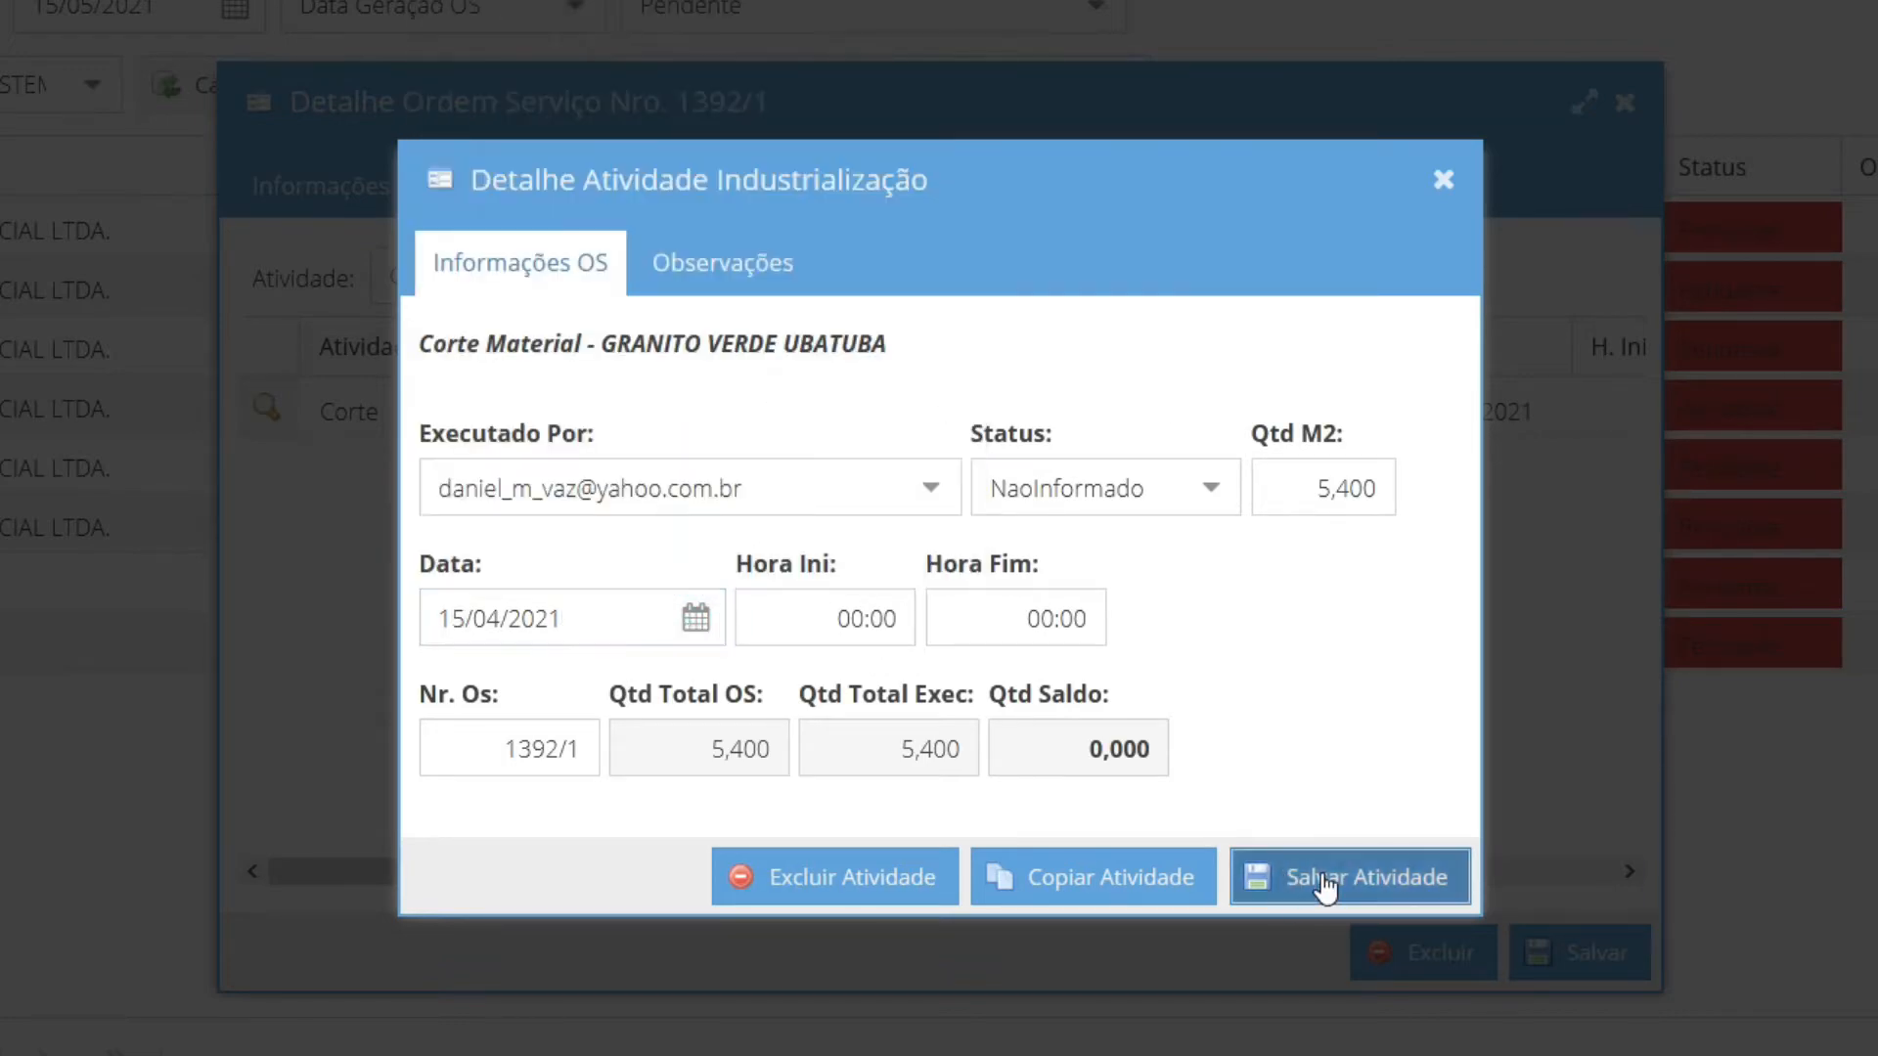
{"action": "left_click", "coordinate": [1325, 885]}
{"action": "left_click", "coordinate": [955, 601]}
{"action": "left_click", "coordinate": [1434, 181]}
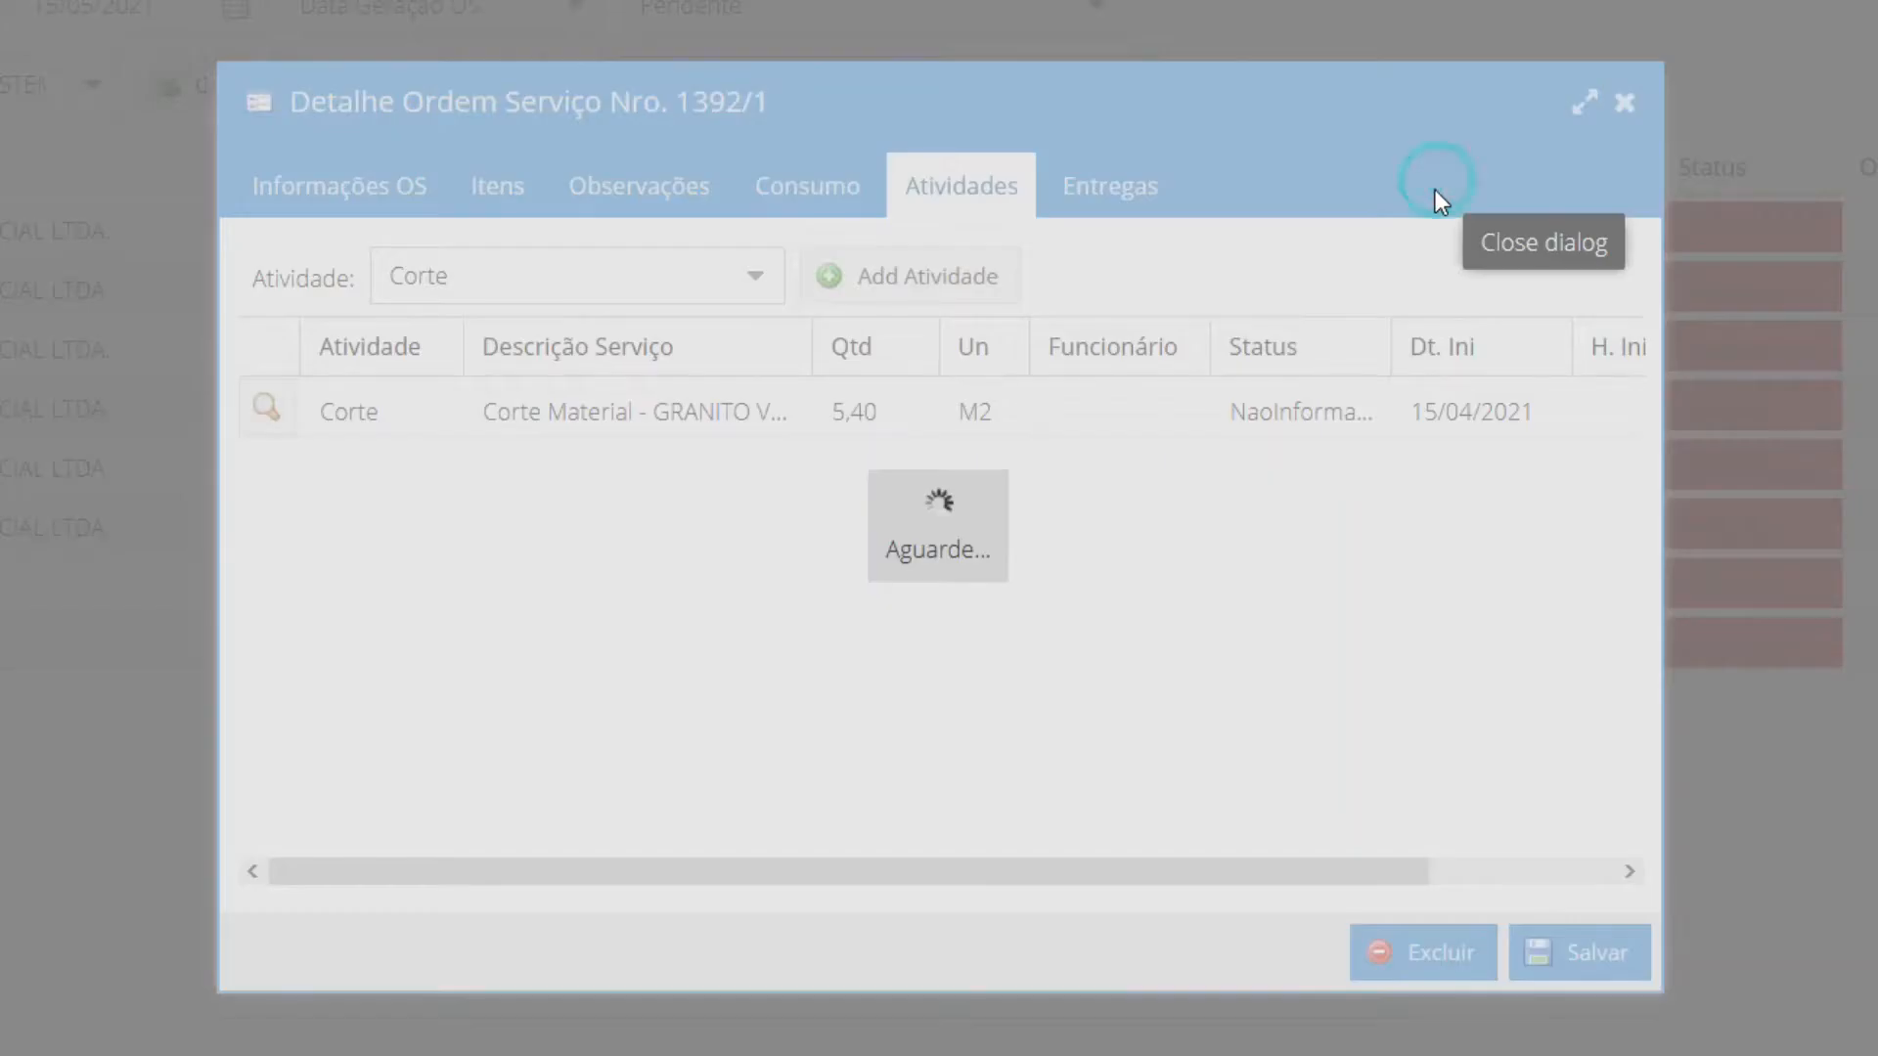
Assign an employee as executor of the order's Acabamento Boleado activity and save the activity
{"action": "left_click", "coordinate": [765, 290]}
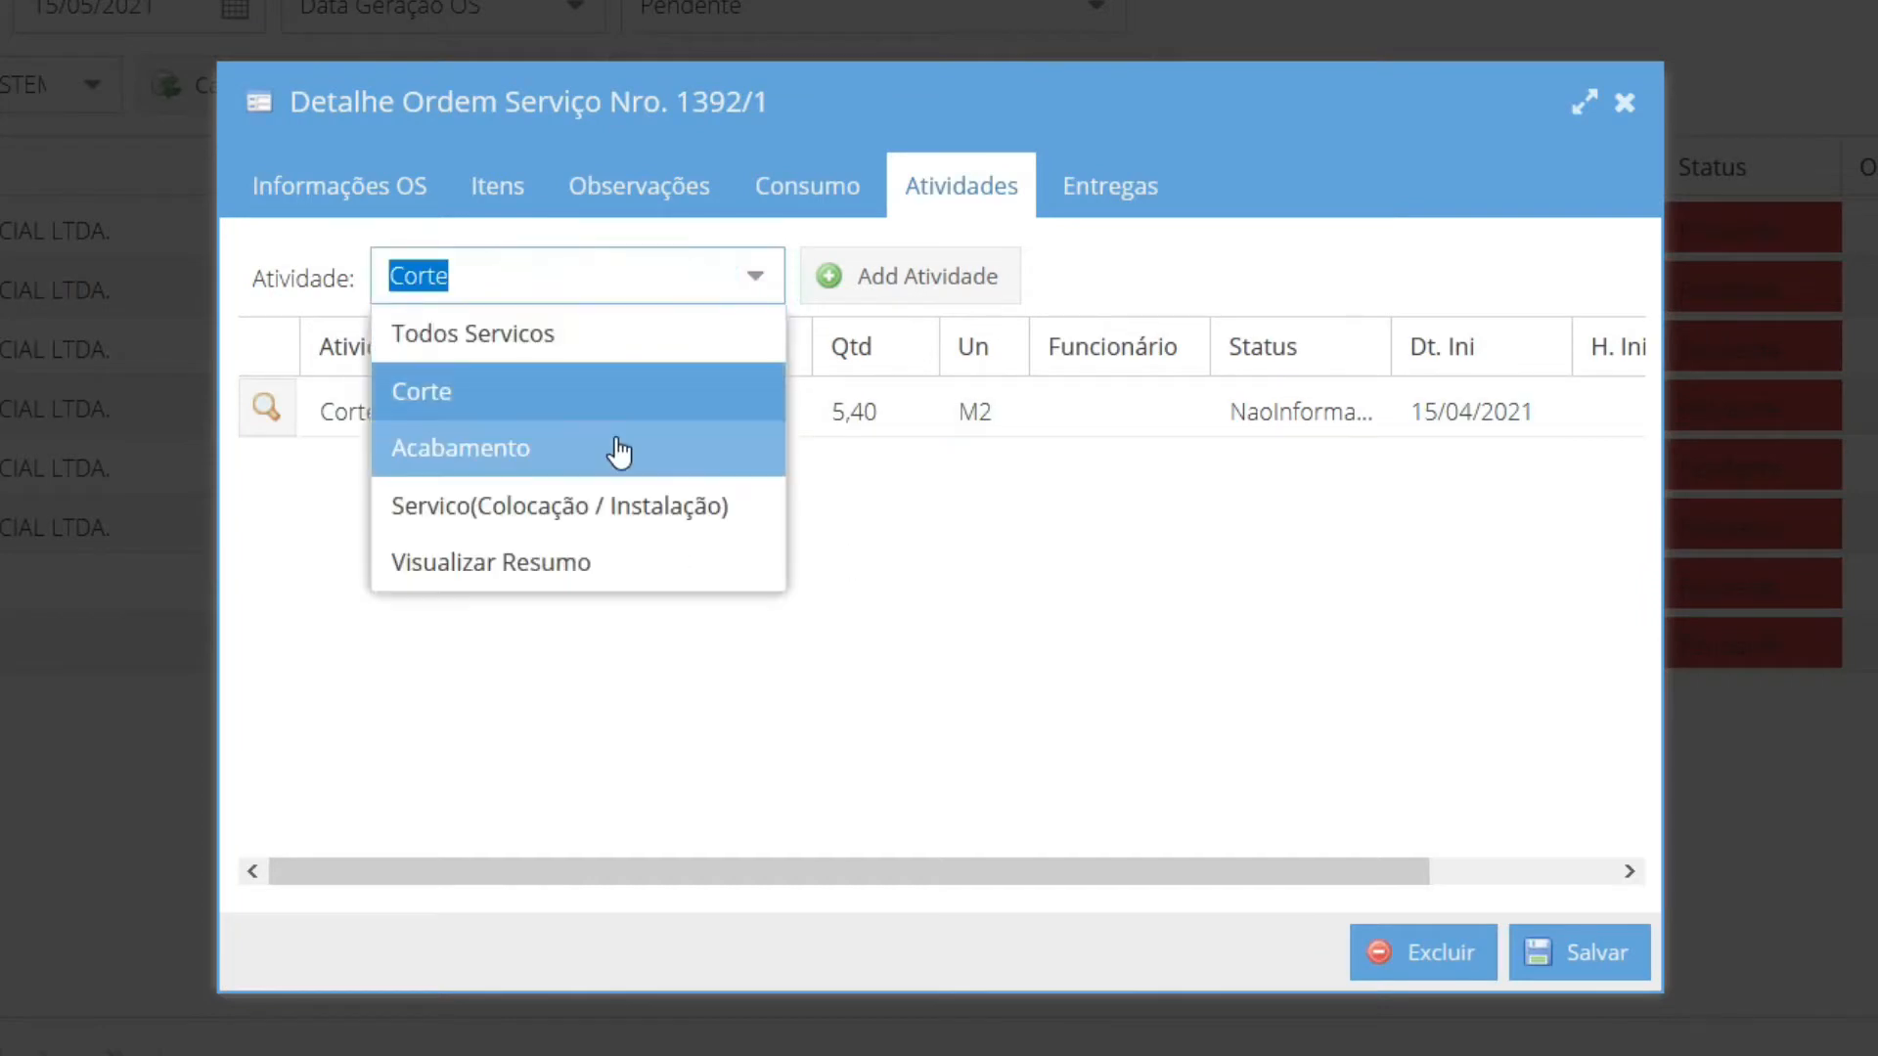
{"action": "left_click", "coordinate": [618, 449]}
{"action": "left_click", "coordinate": [266, 408]}
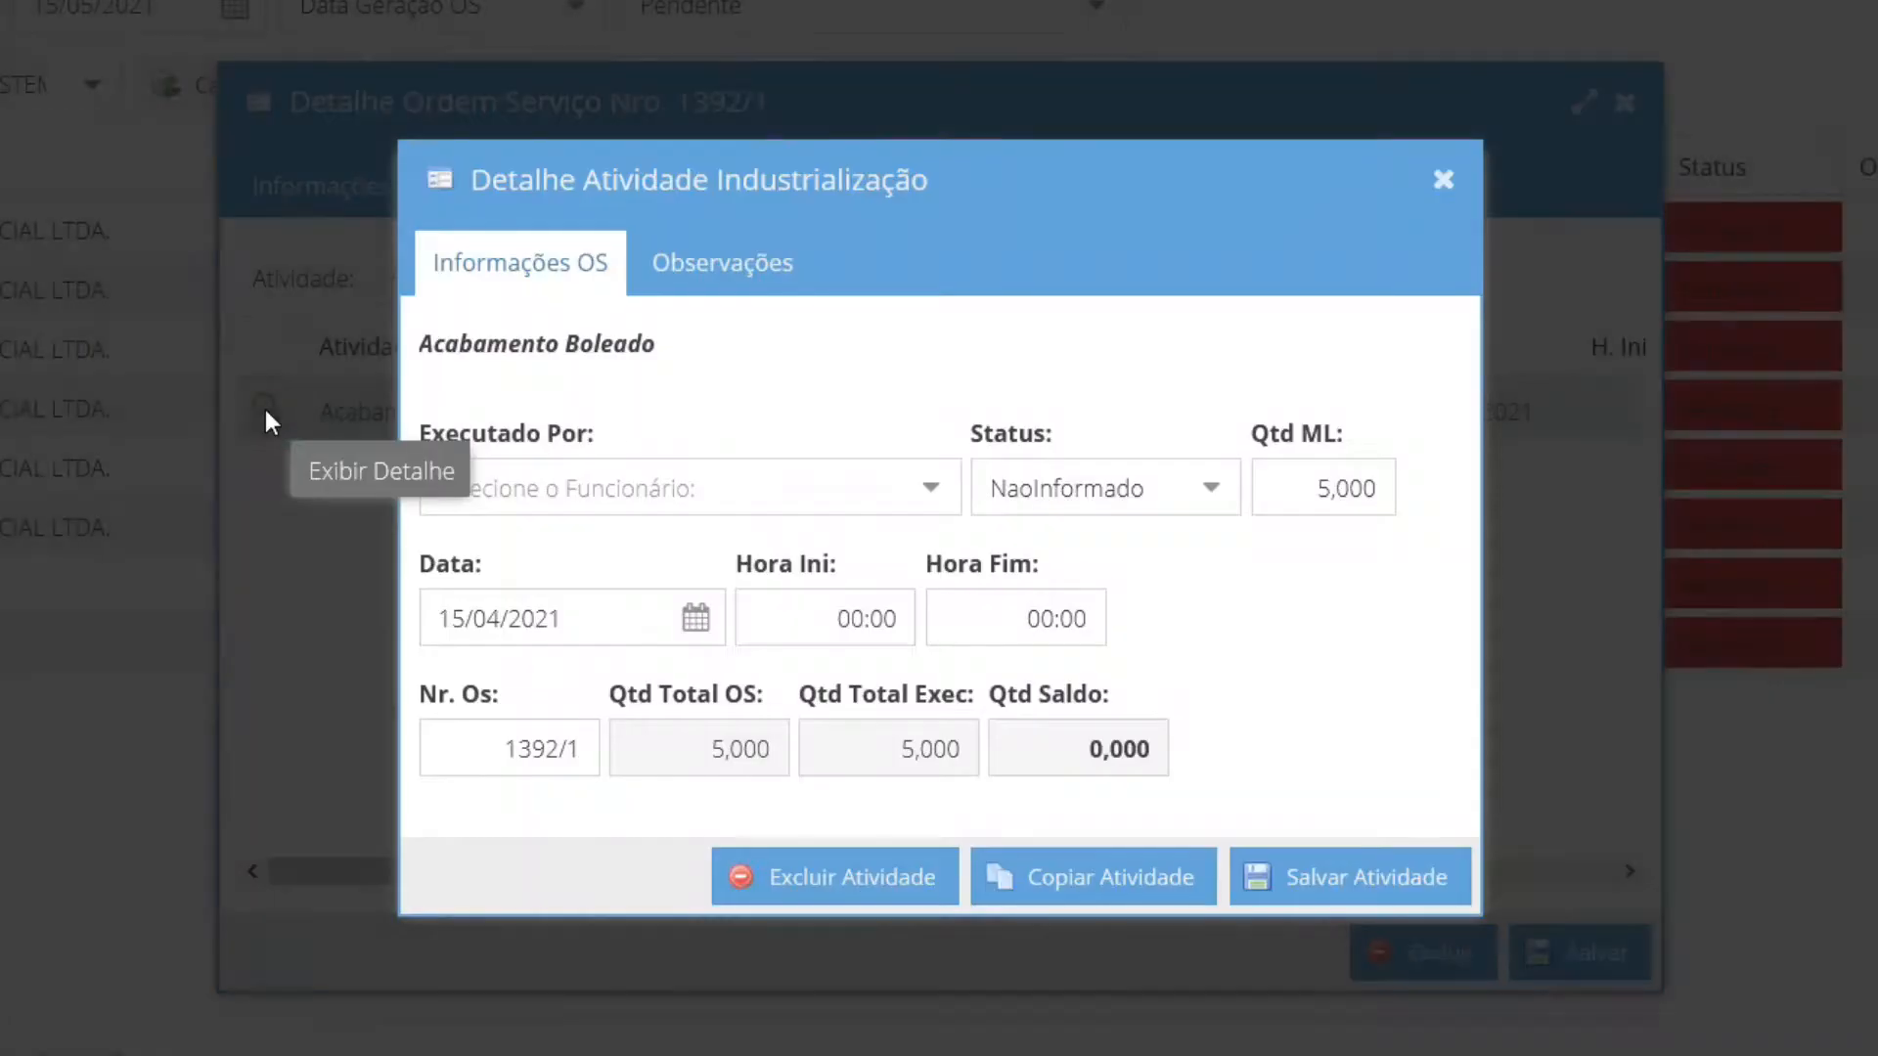
{"action": "left_click", "coordinate": [905, 492]}
{"action": "left_click", "coordinate": [889, 777]}
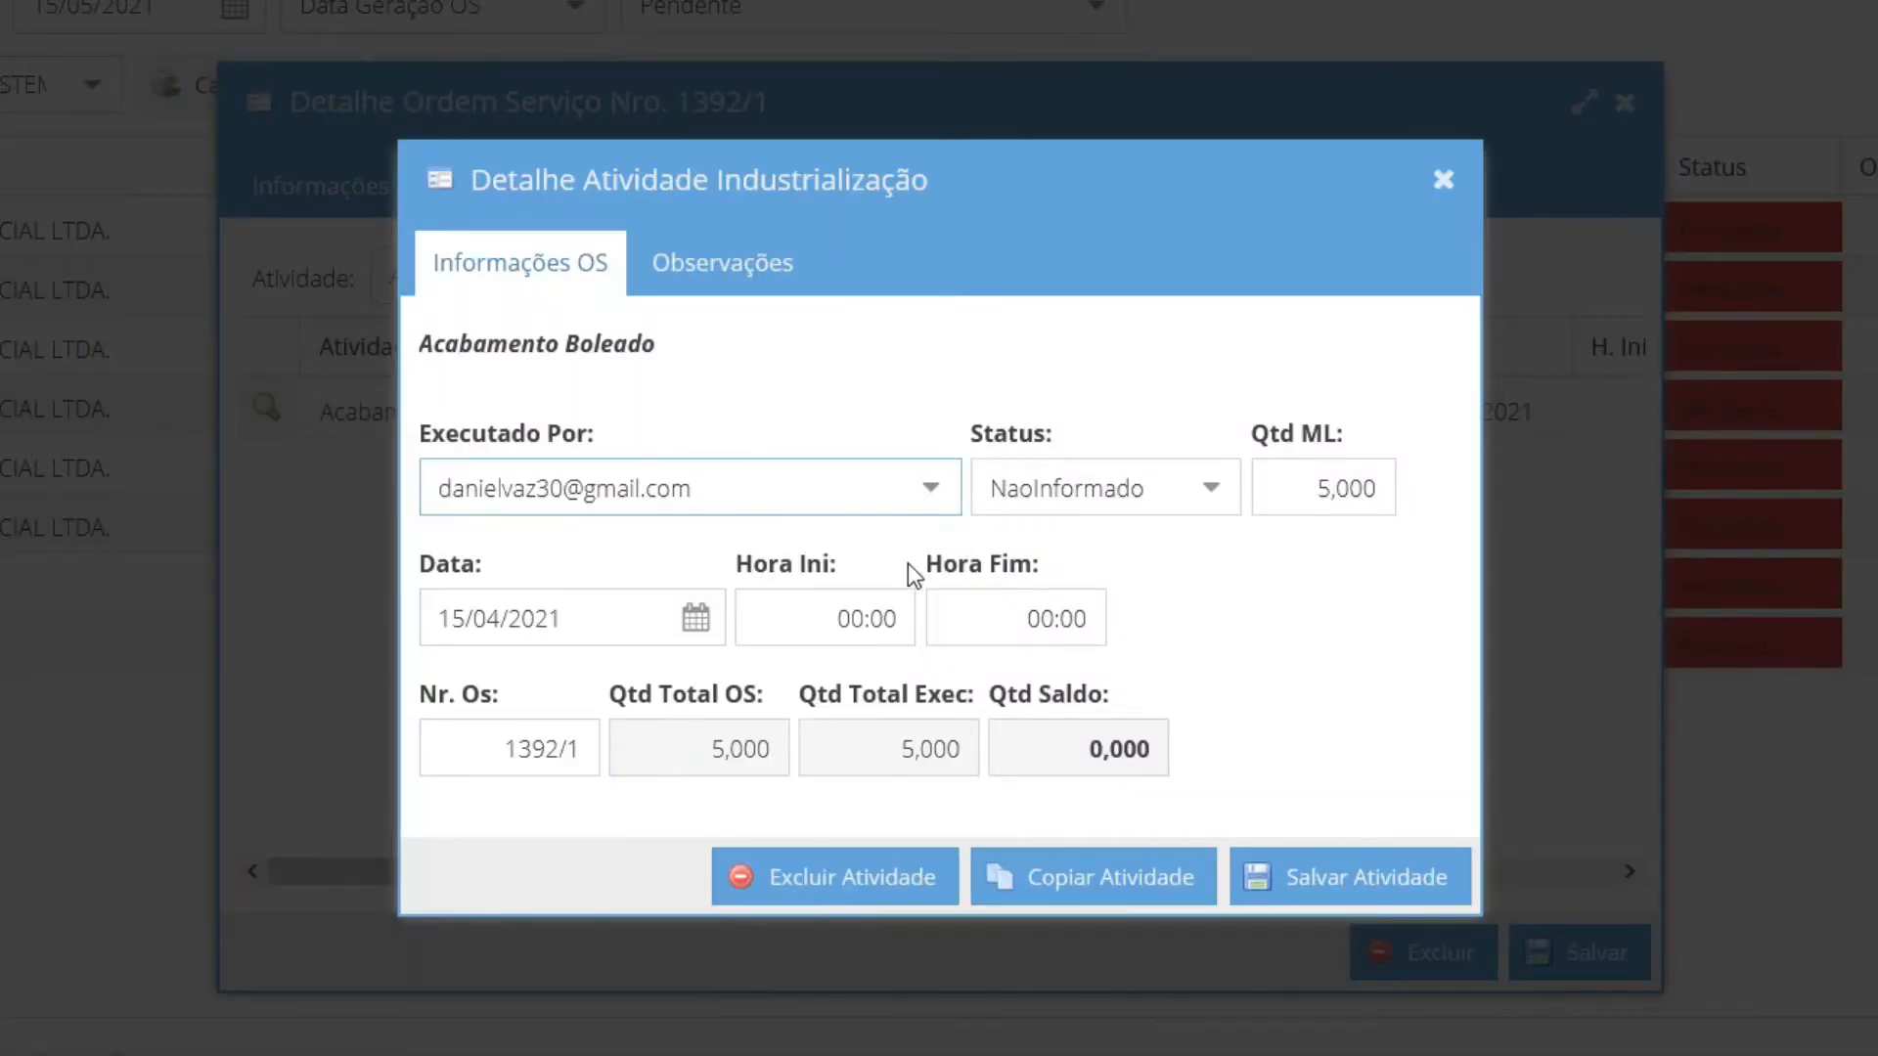
{"action": "left_click", "coordinate": [1289, 879]}
{"action": "left_click", "coordinate": [939, 595]}
{"action": "left_click", "coordinate": [1443, 180]}
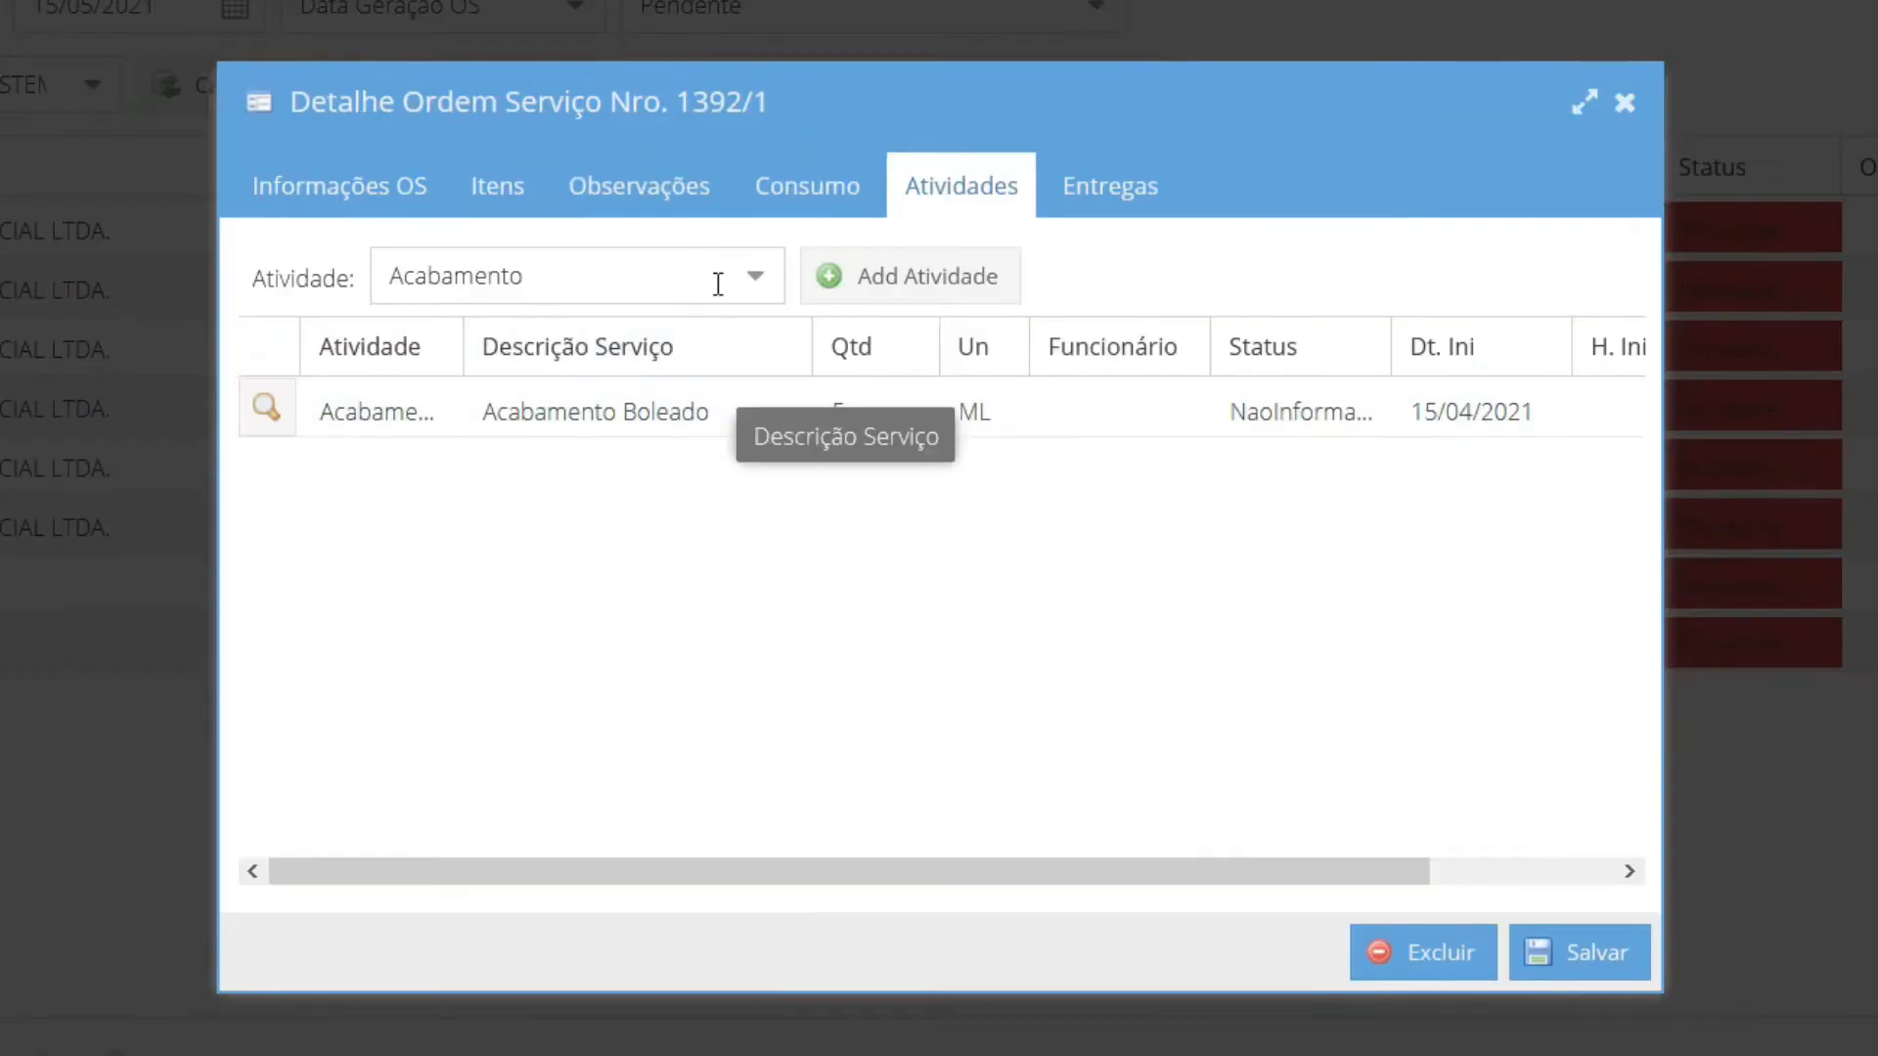
Assign an employee as executor of the order's Instalação Pia service activity and save the activity
{"action": "left_click", "coordinate": [718, 284]}
{"action": "left_click", "coordinate": [563, 506]}
{"action": "left_click", "coordinate": [267, 416]}
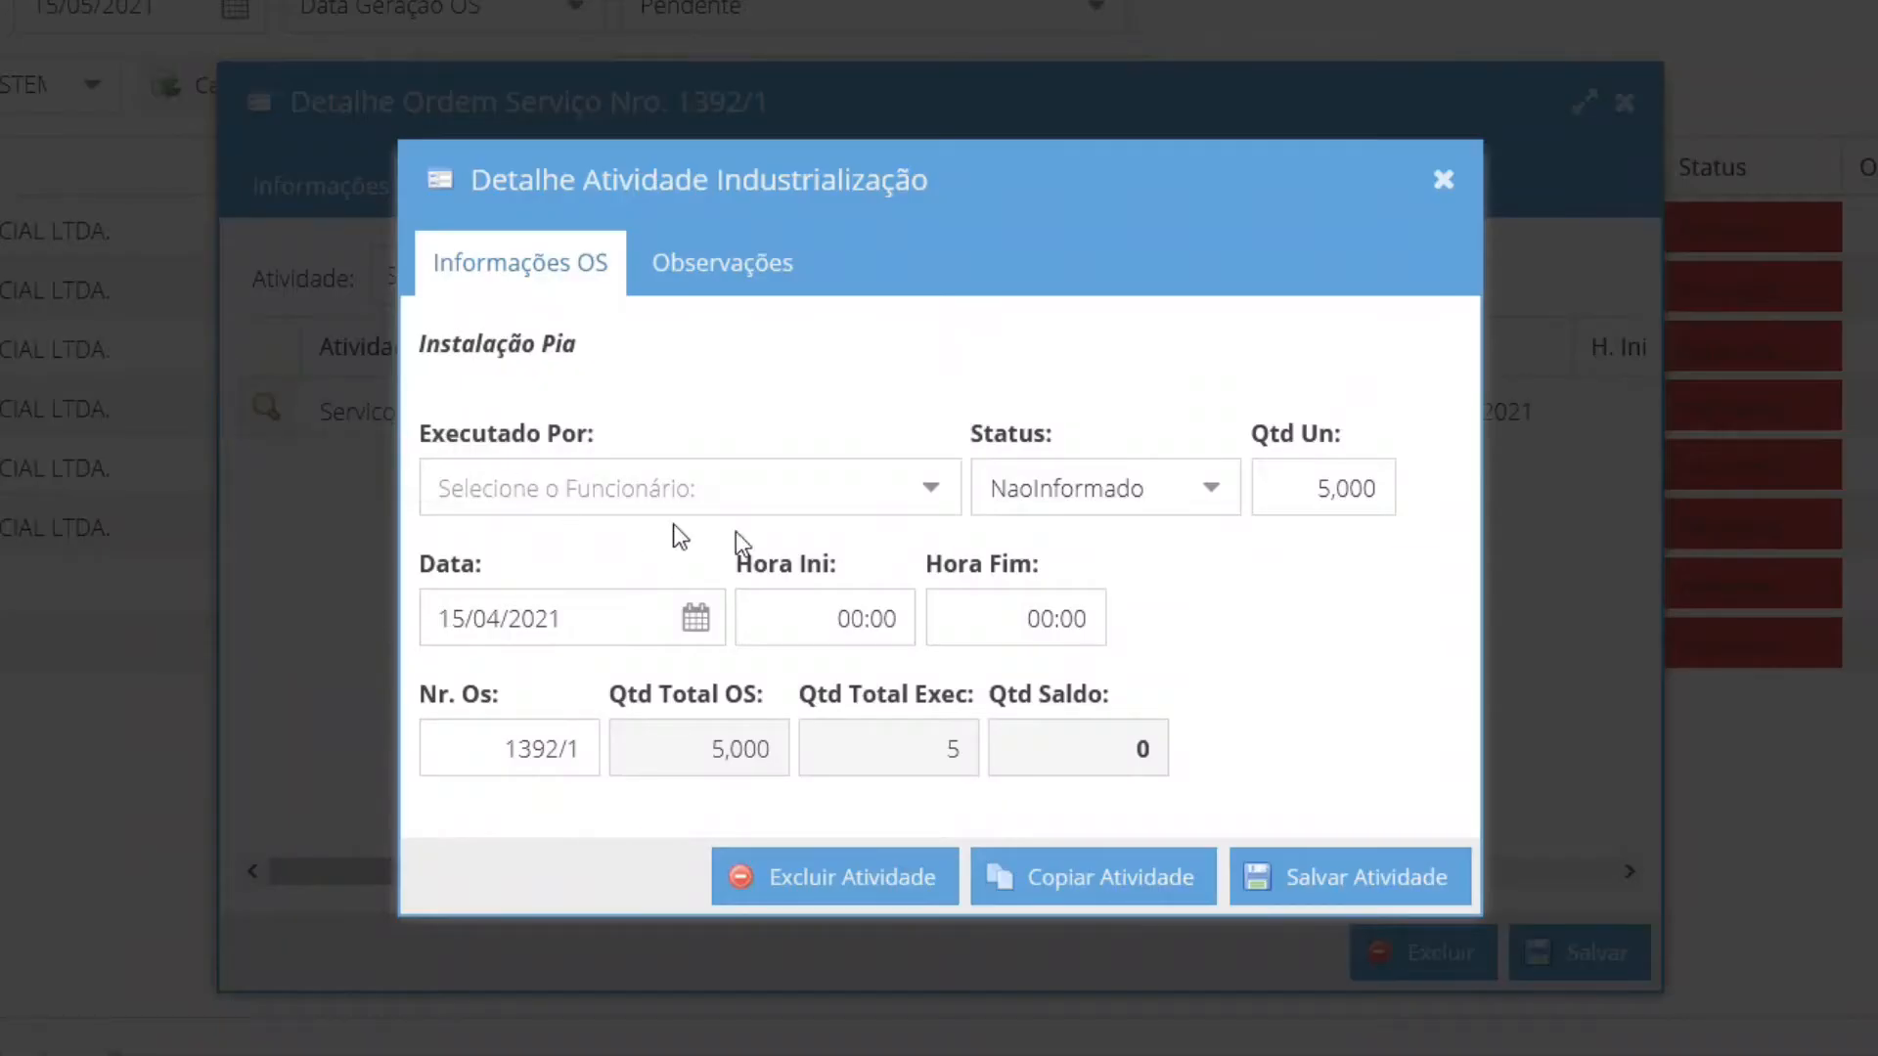
{"action": "left_click", "coordinate": [909, 486]}
{"action": "left_click", "coordinate": [713, 830]}
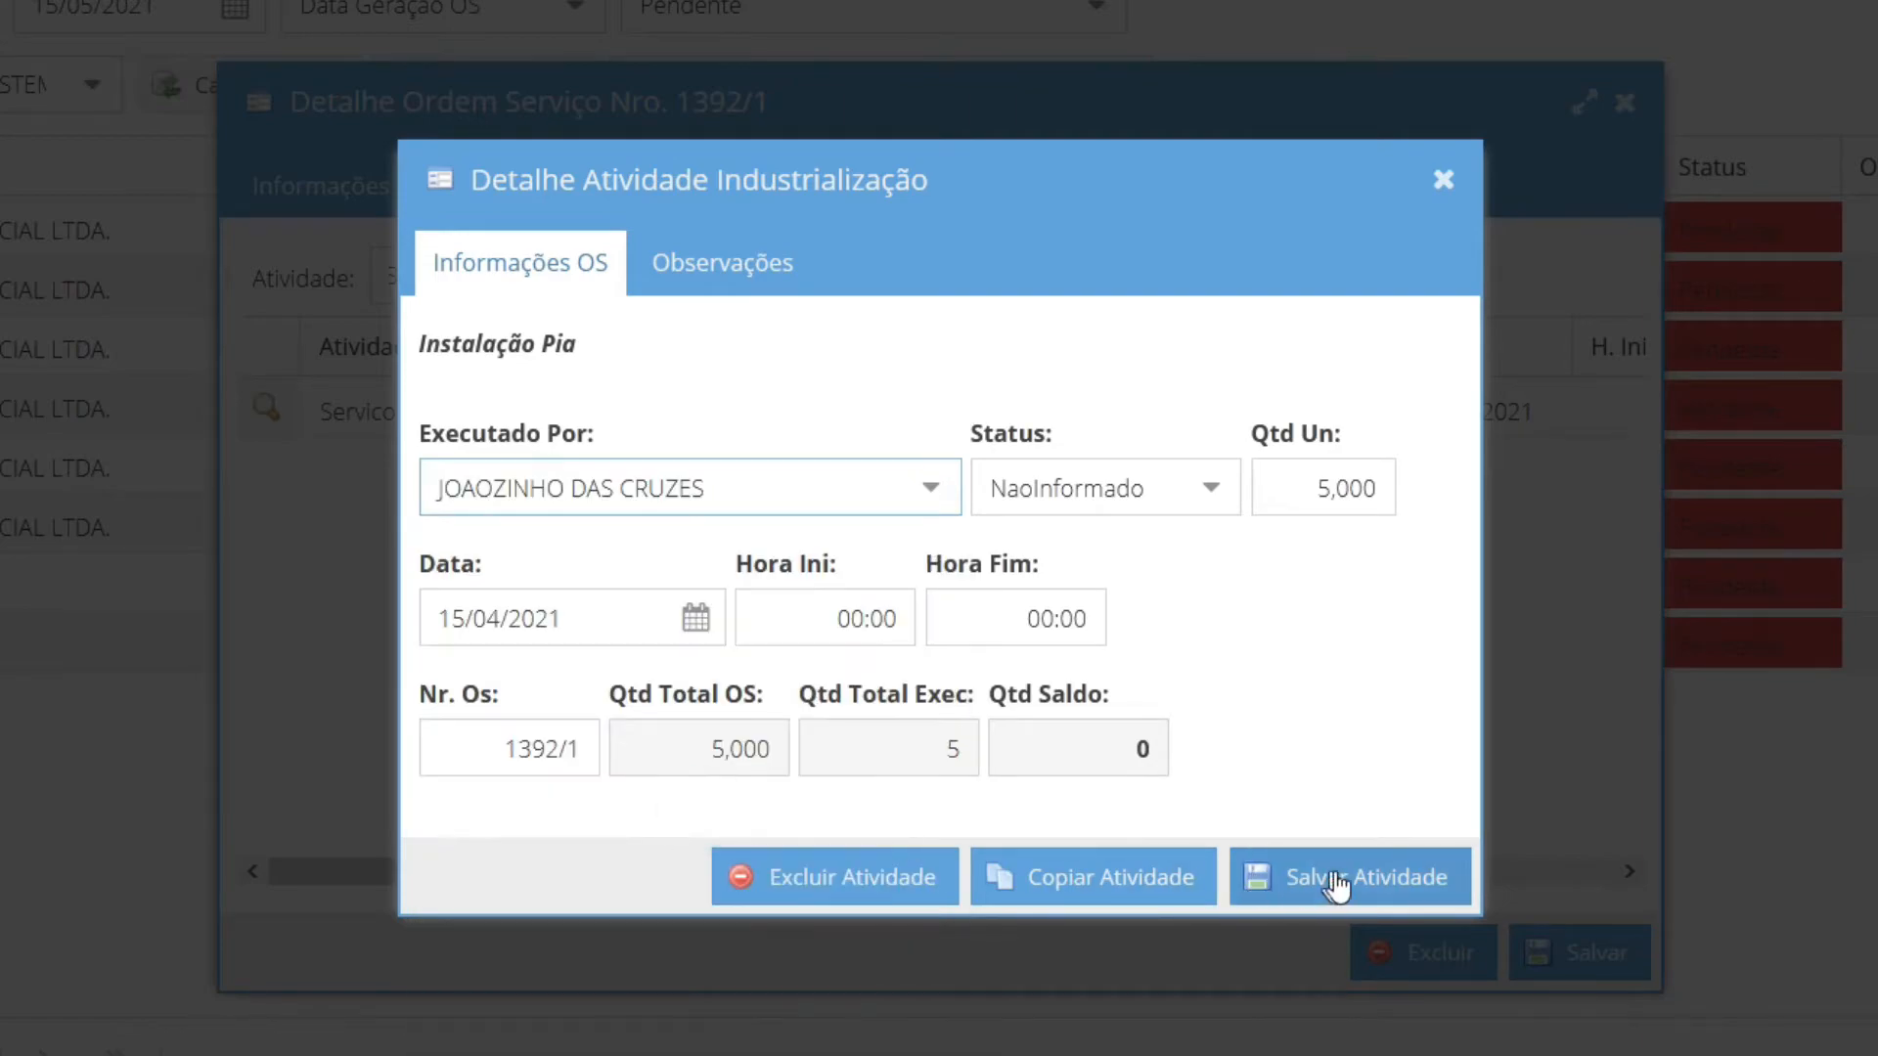
{"action": "left_click", "coordinate": [1336, 879]}
{"action": "left_click", "coordinate": [939, 598]}
{"action": "left_click", "coordinate": [1443, 180]}
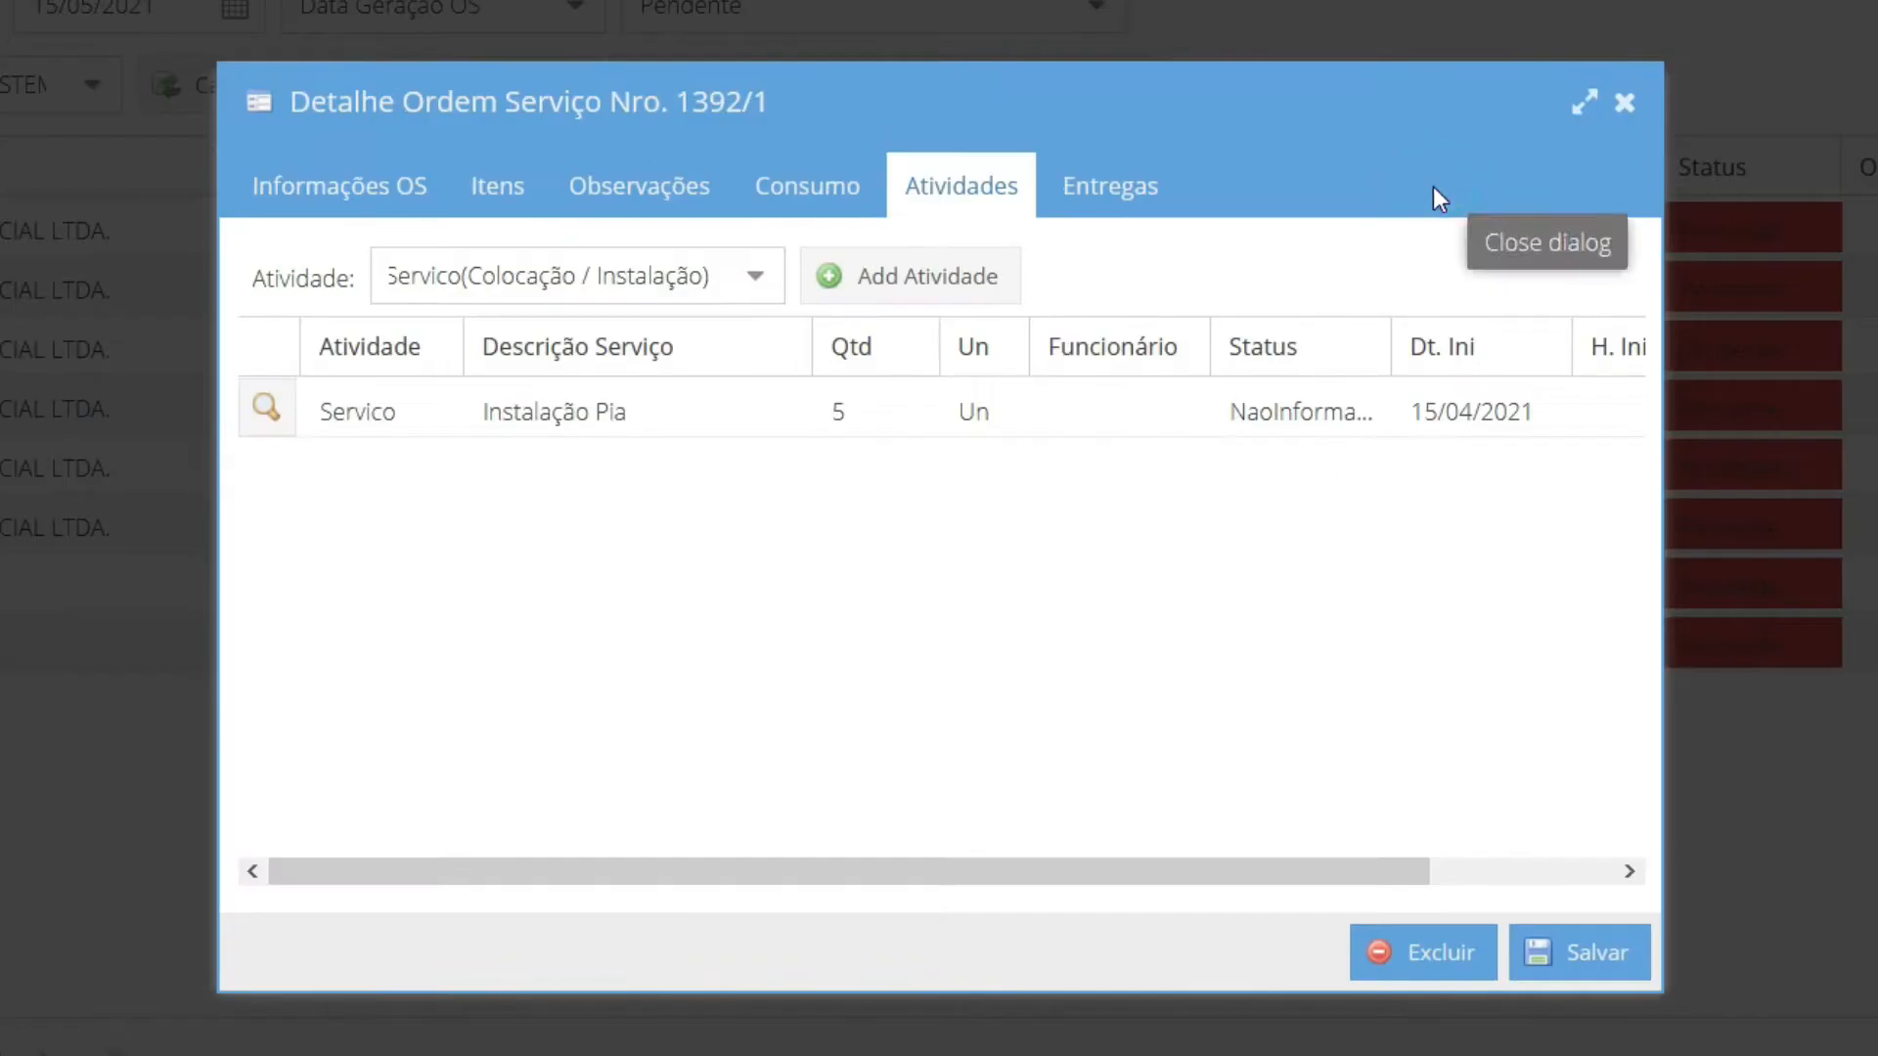
Generate the service order's printable report, examine its executors, materials, services and part drawing, and close the report and order
{"action": "left_click", "coordinate": [348, 183]}
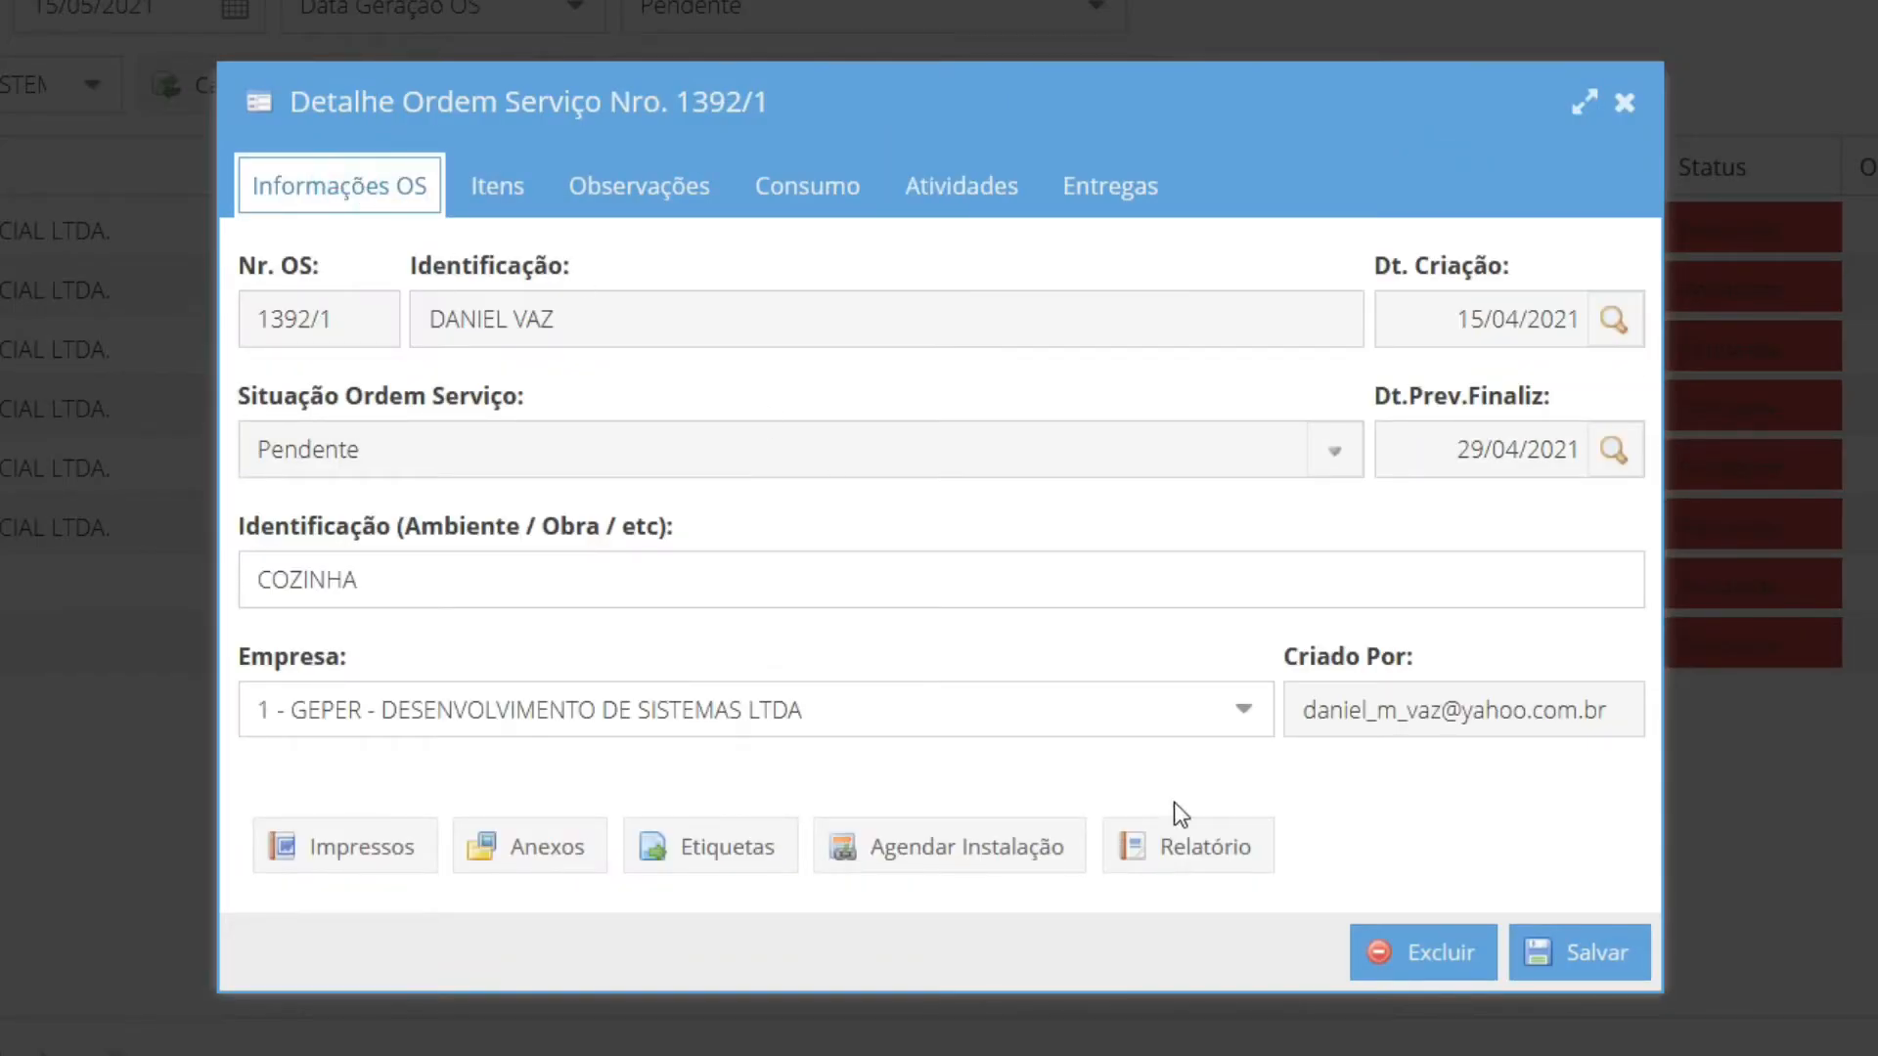
{"action": "left_click", "coordinate": [1211, 850]}
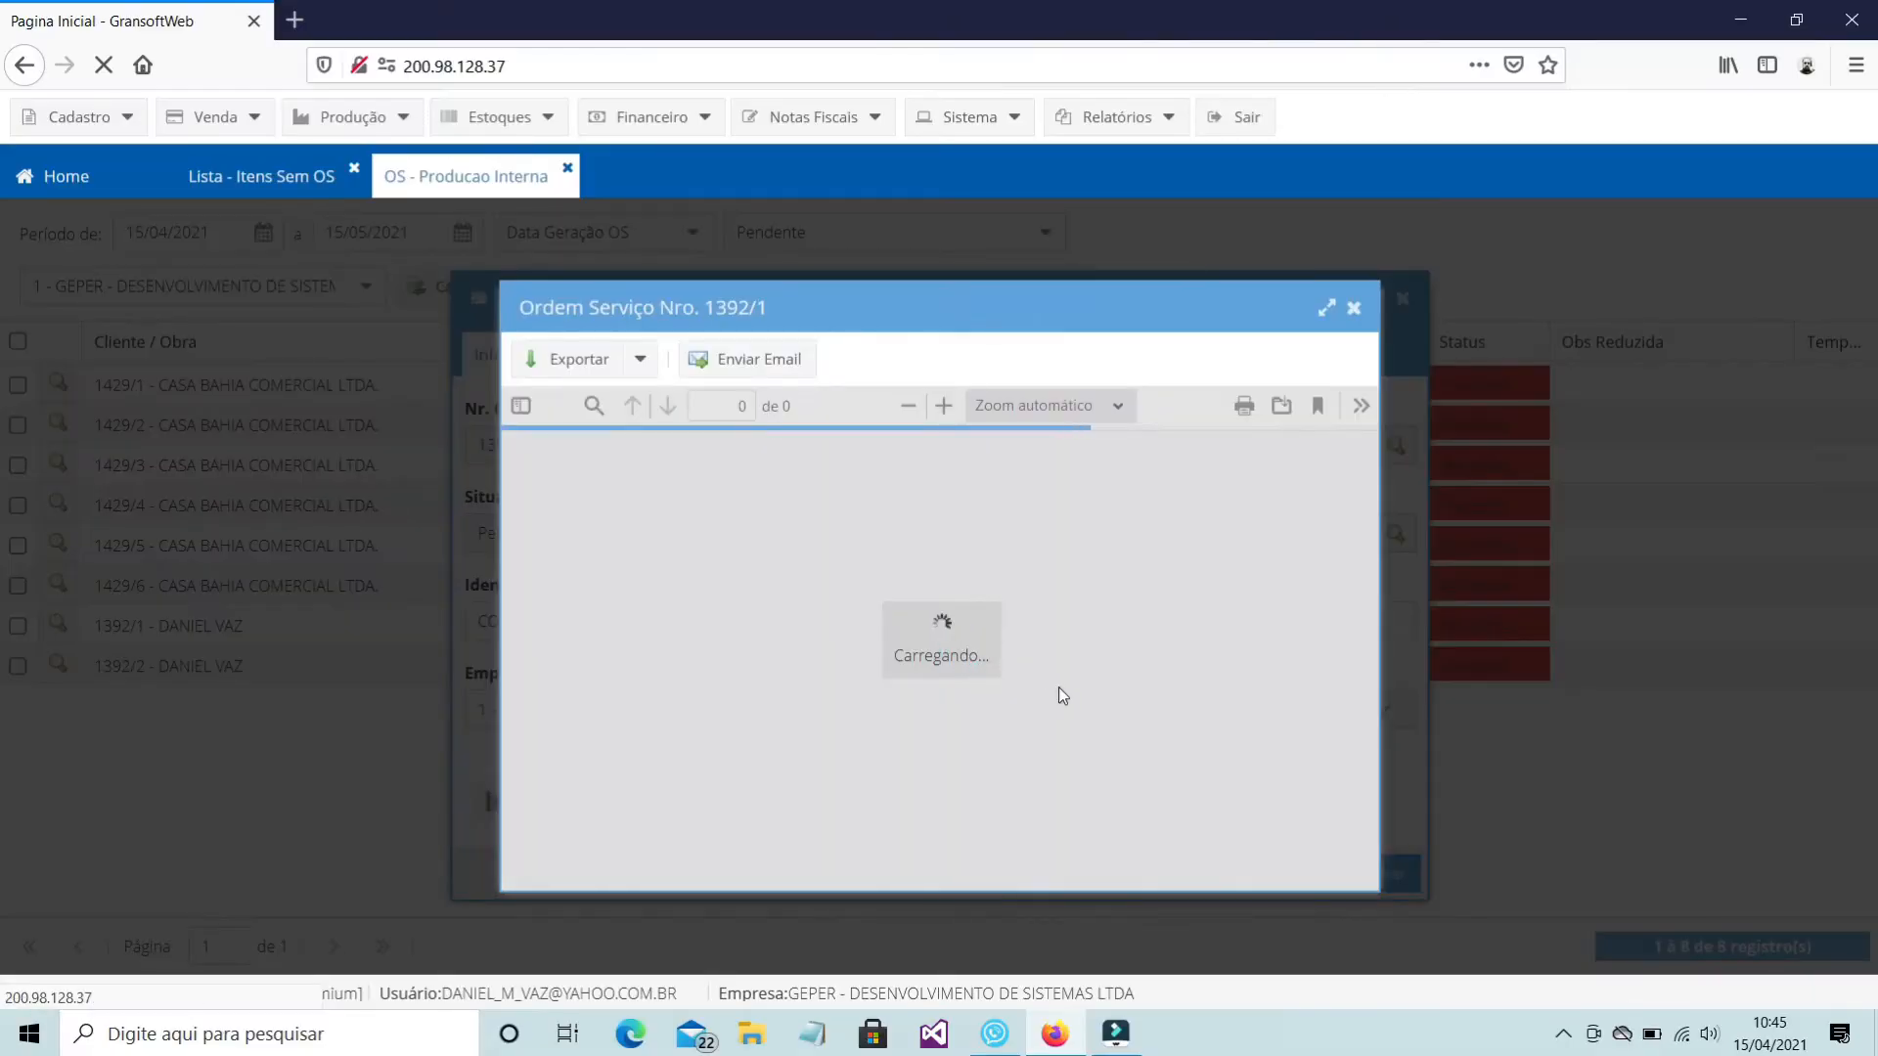
{"action": "left_click", "coordinate": [1326, 307]}
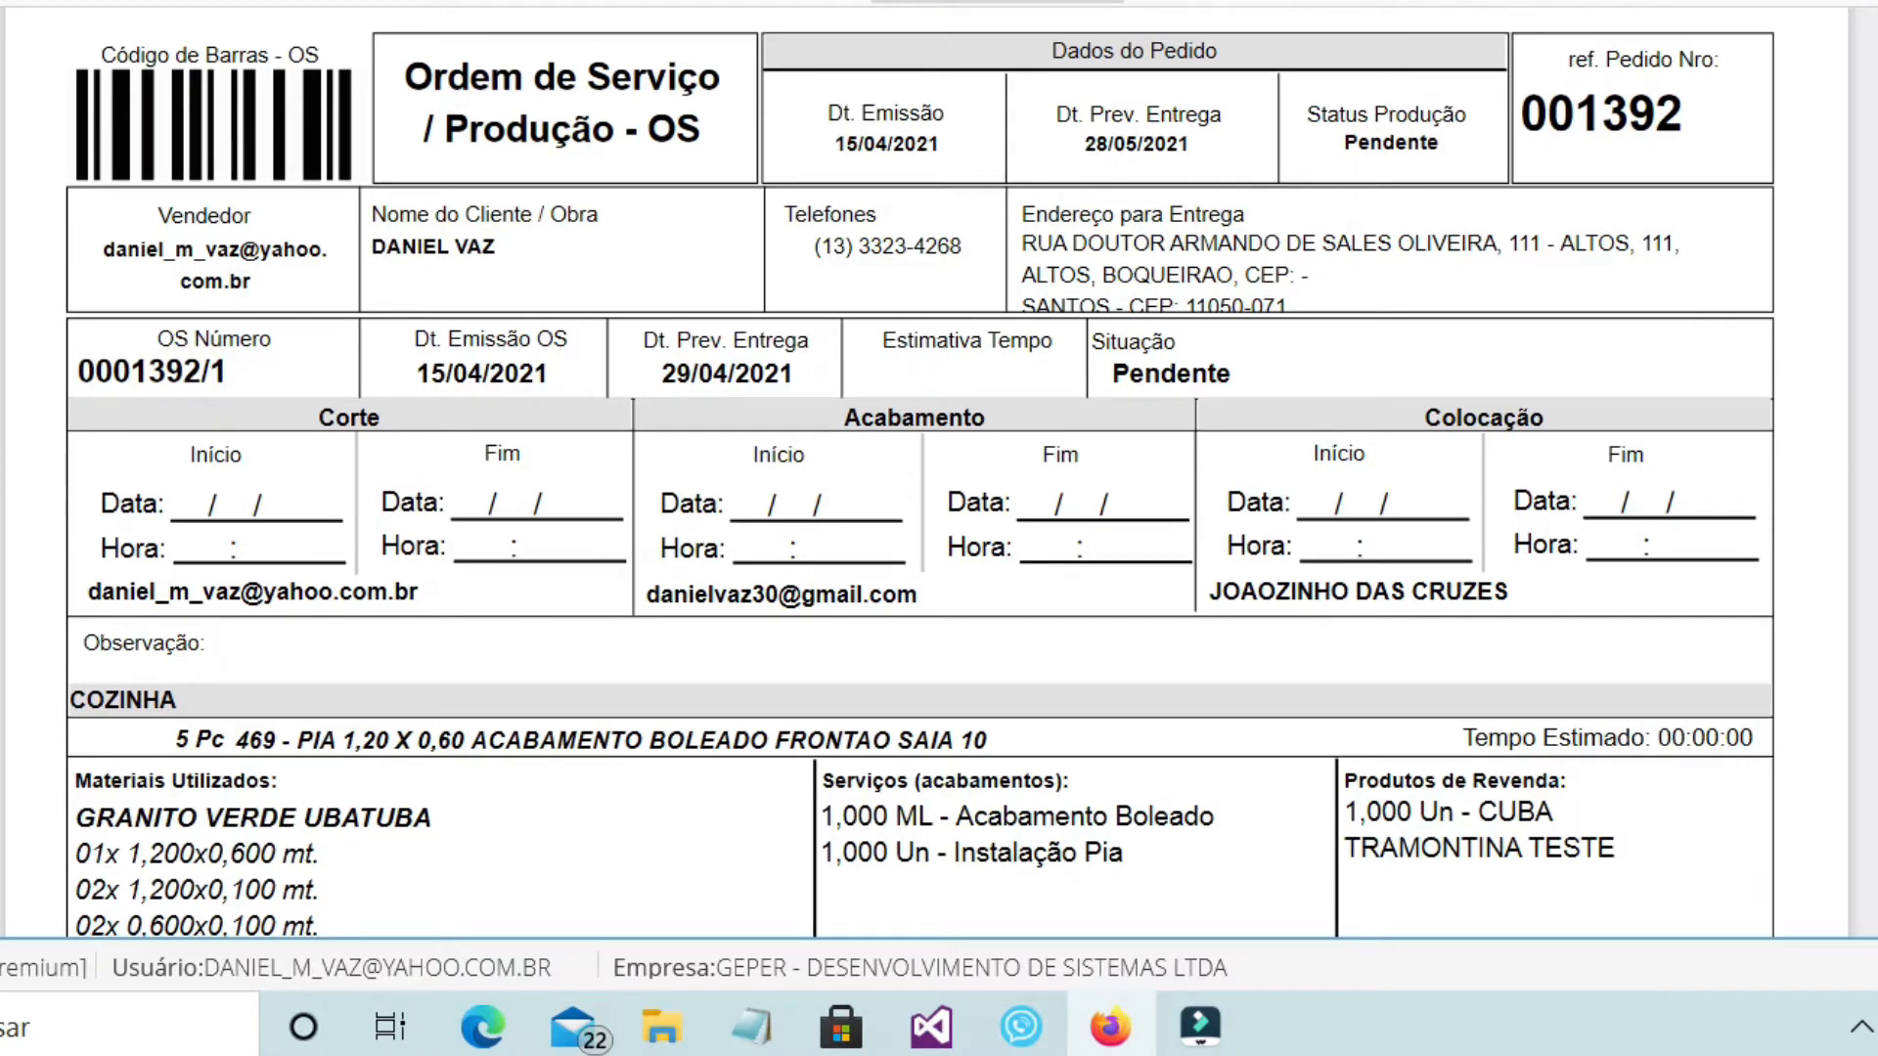
{"action": "scroll", "coordinate": [920, 469], "scroll_direction": "down", "scroll_amount": 6}
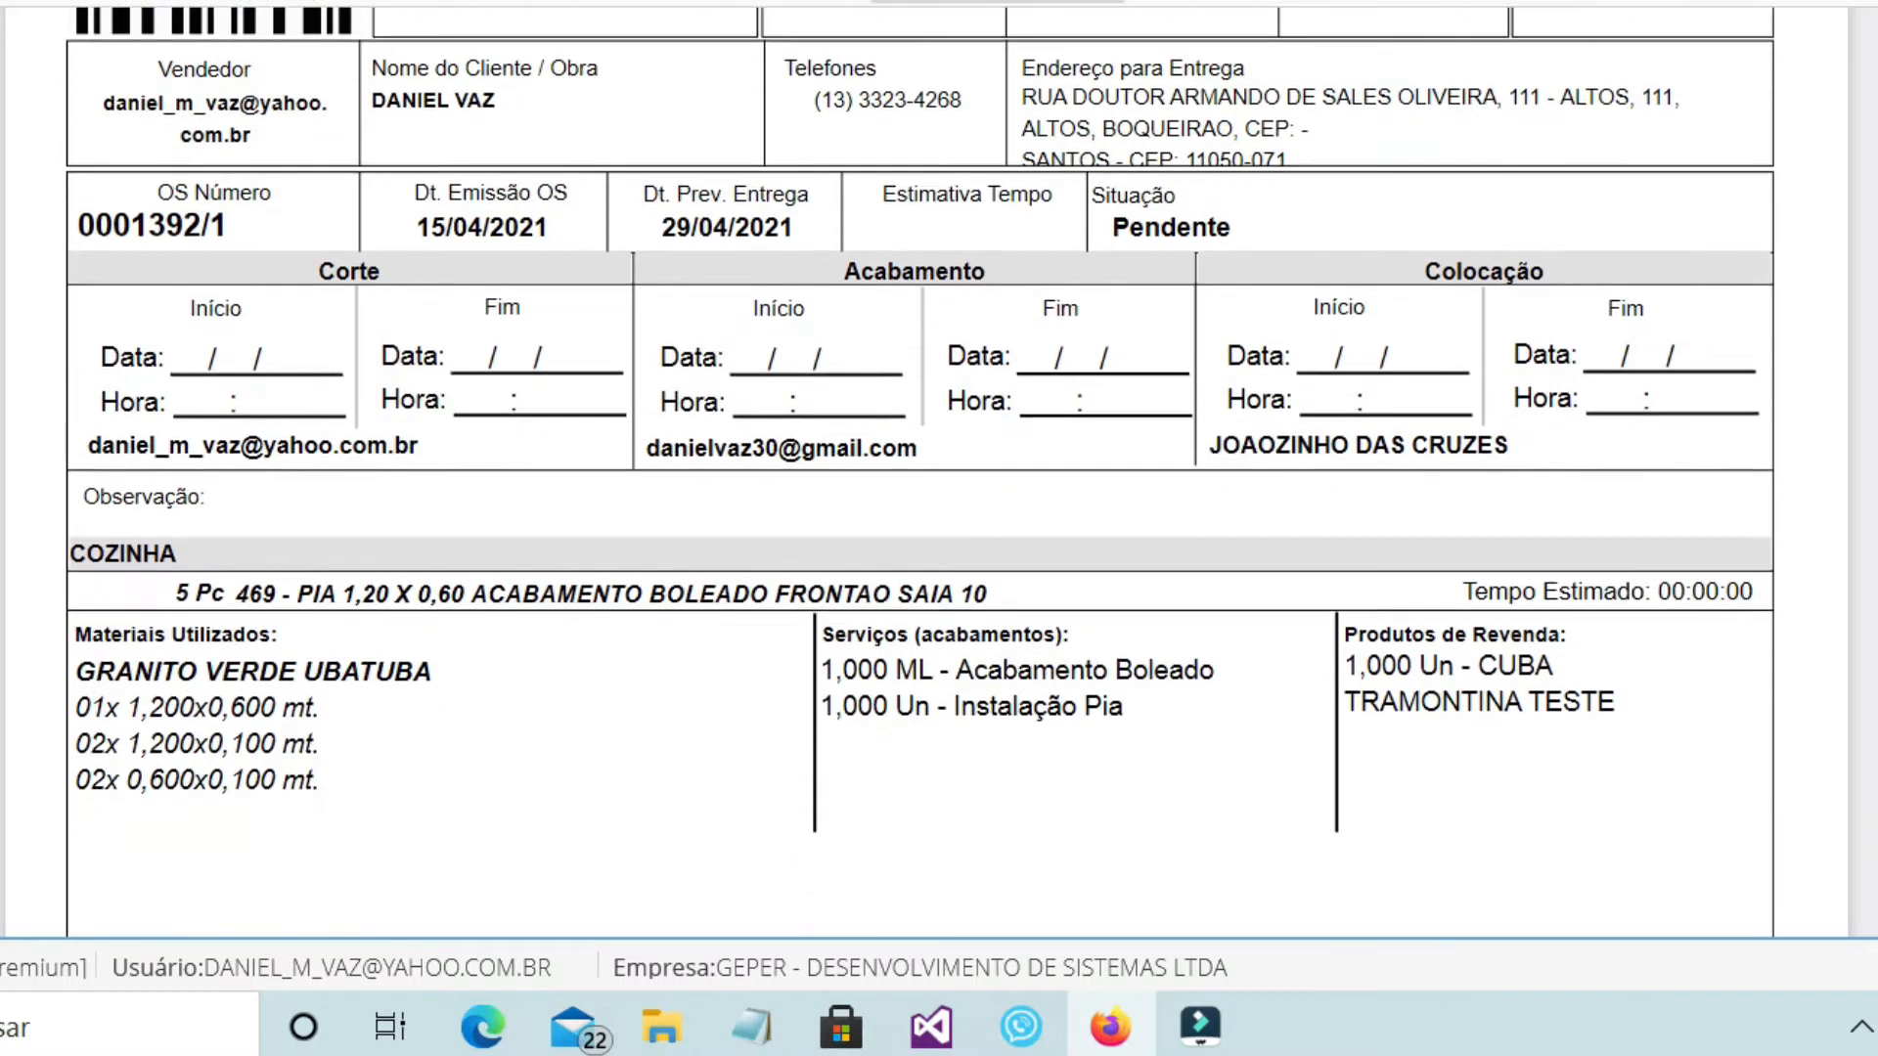
{"action": "scroll", "coordinate": [919, 470], "scroll_direction": "down", "scroll_amount": 20}
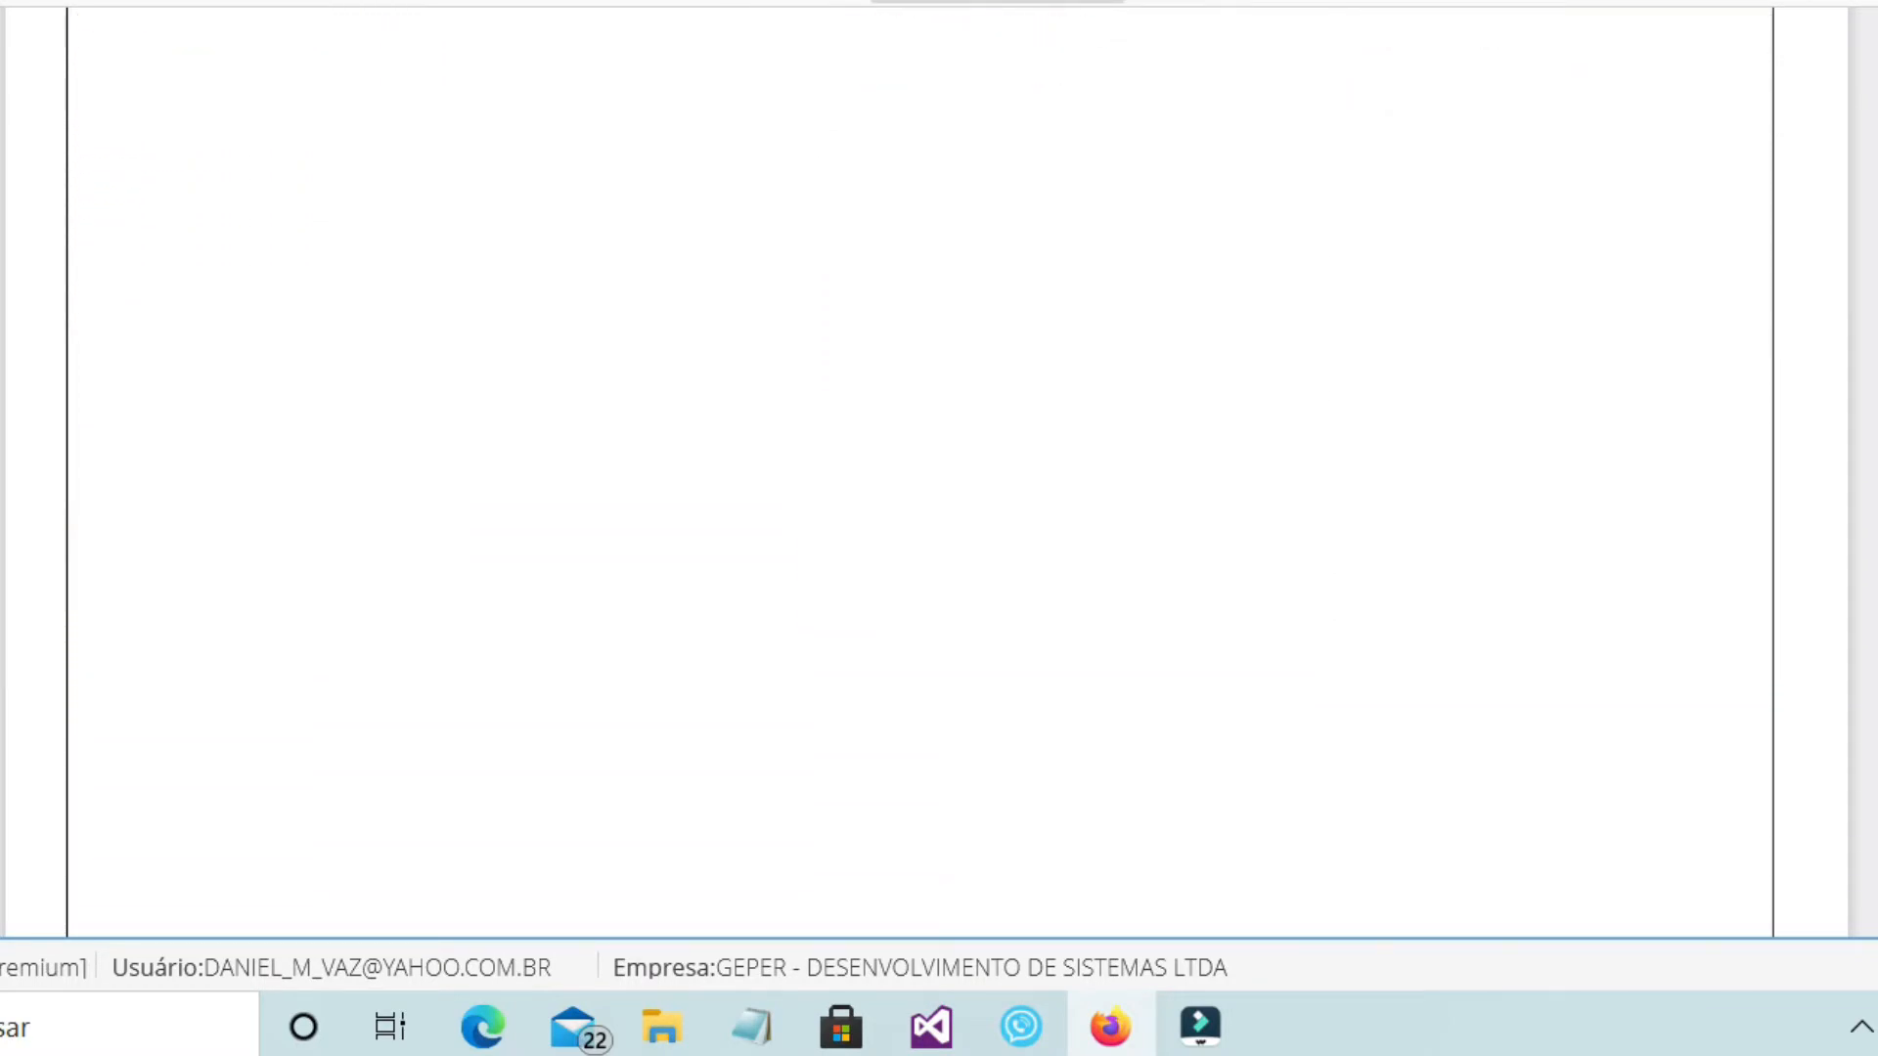
{"action": "scroll", "coordinate": [919, 469], "scroll_direction": "down", "scroll_amount": 1}
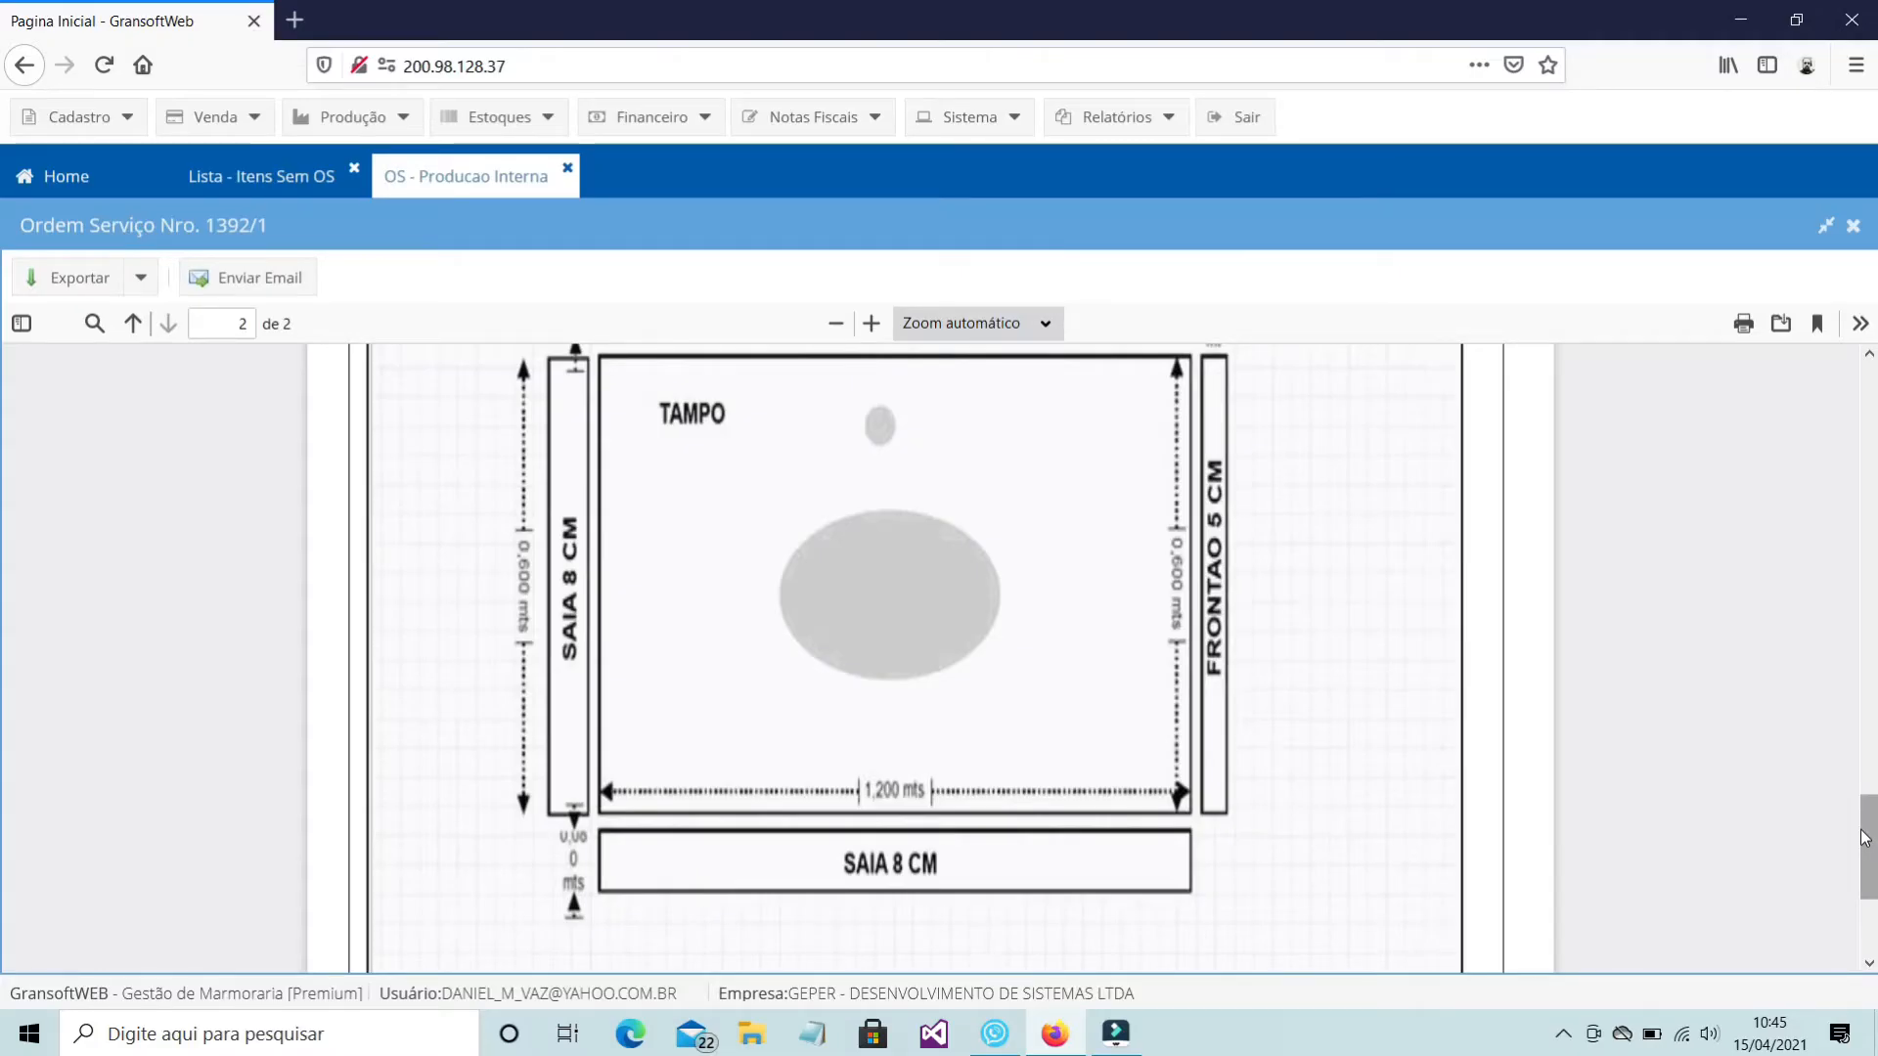
{"action": "left_click", "coordinate": [1852, 224]}
{"action": "left_click", "coordinate": [1405, 304]}
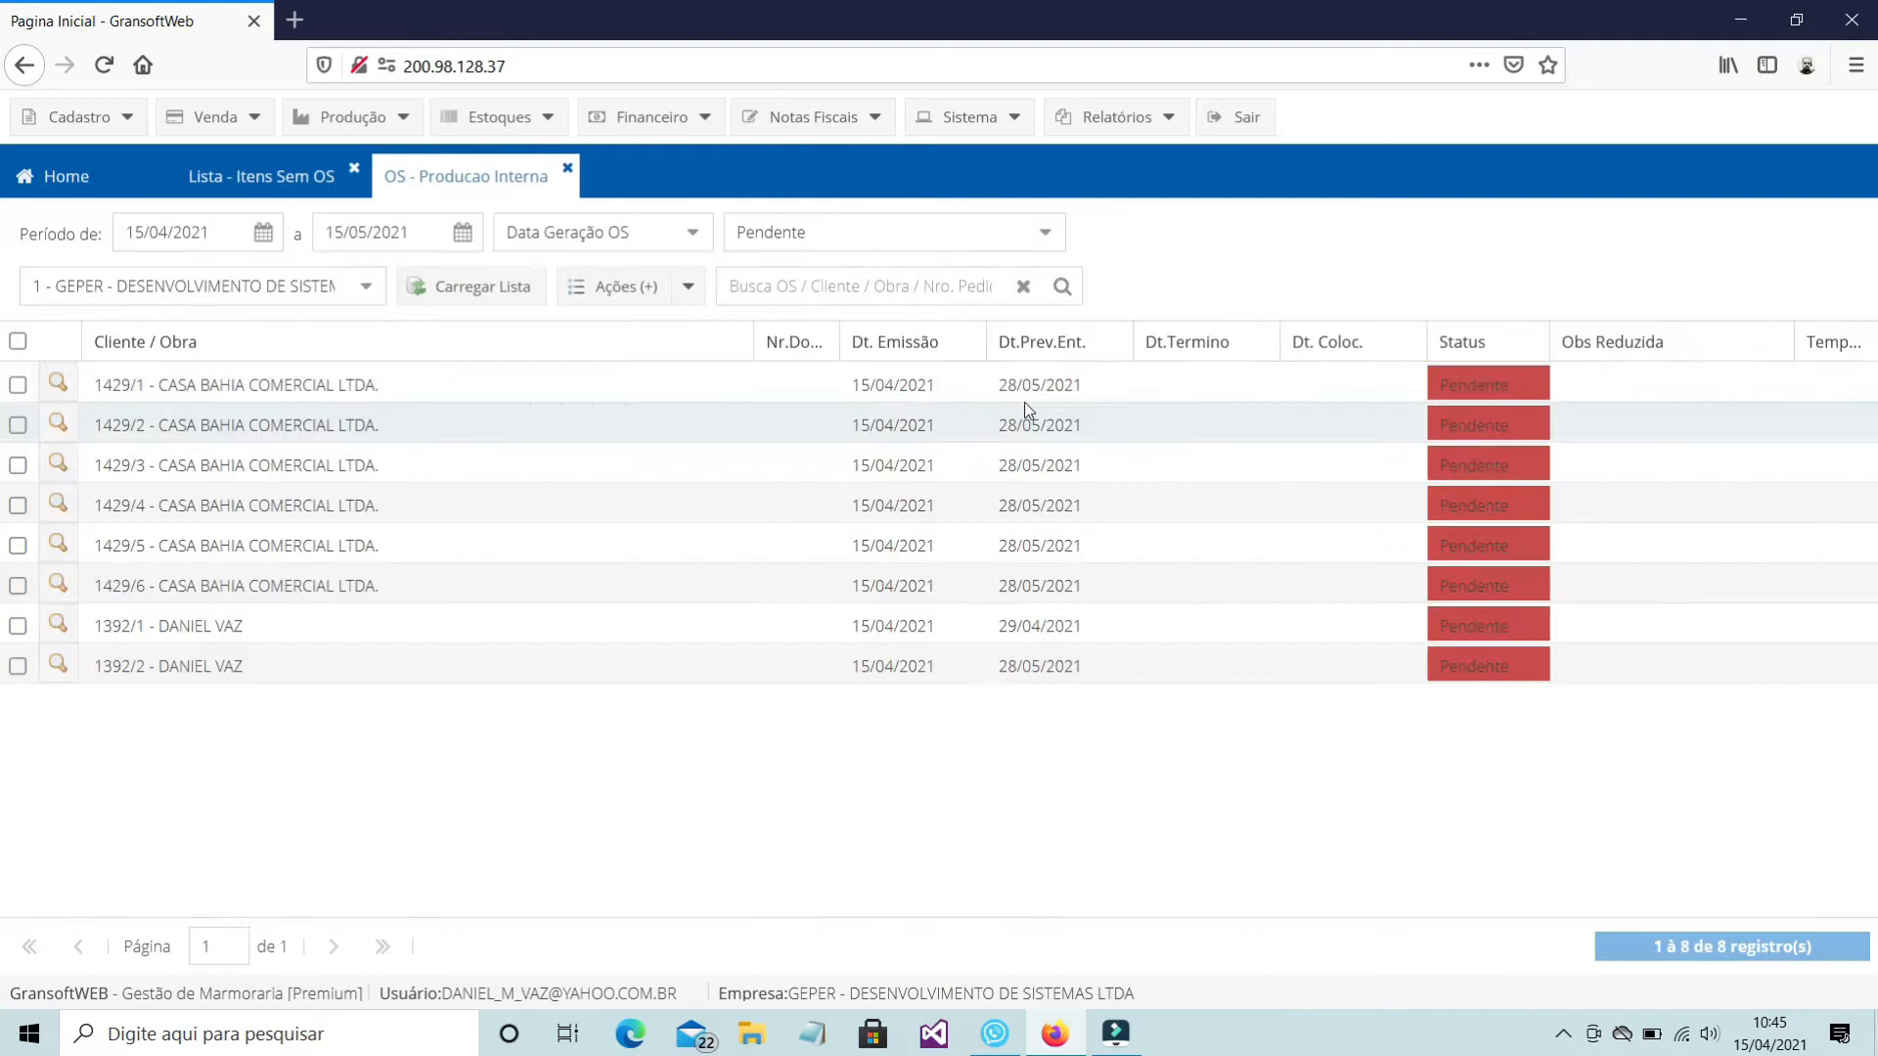
Reload the order list and change the production status of the item 469 order and the fifth CASA BAHIA COMERCIAL LTDA. order to Em Produção
{"action": "left_click", "coordinate": [498, 294]}
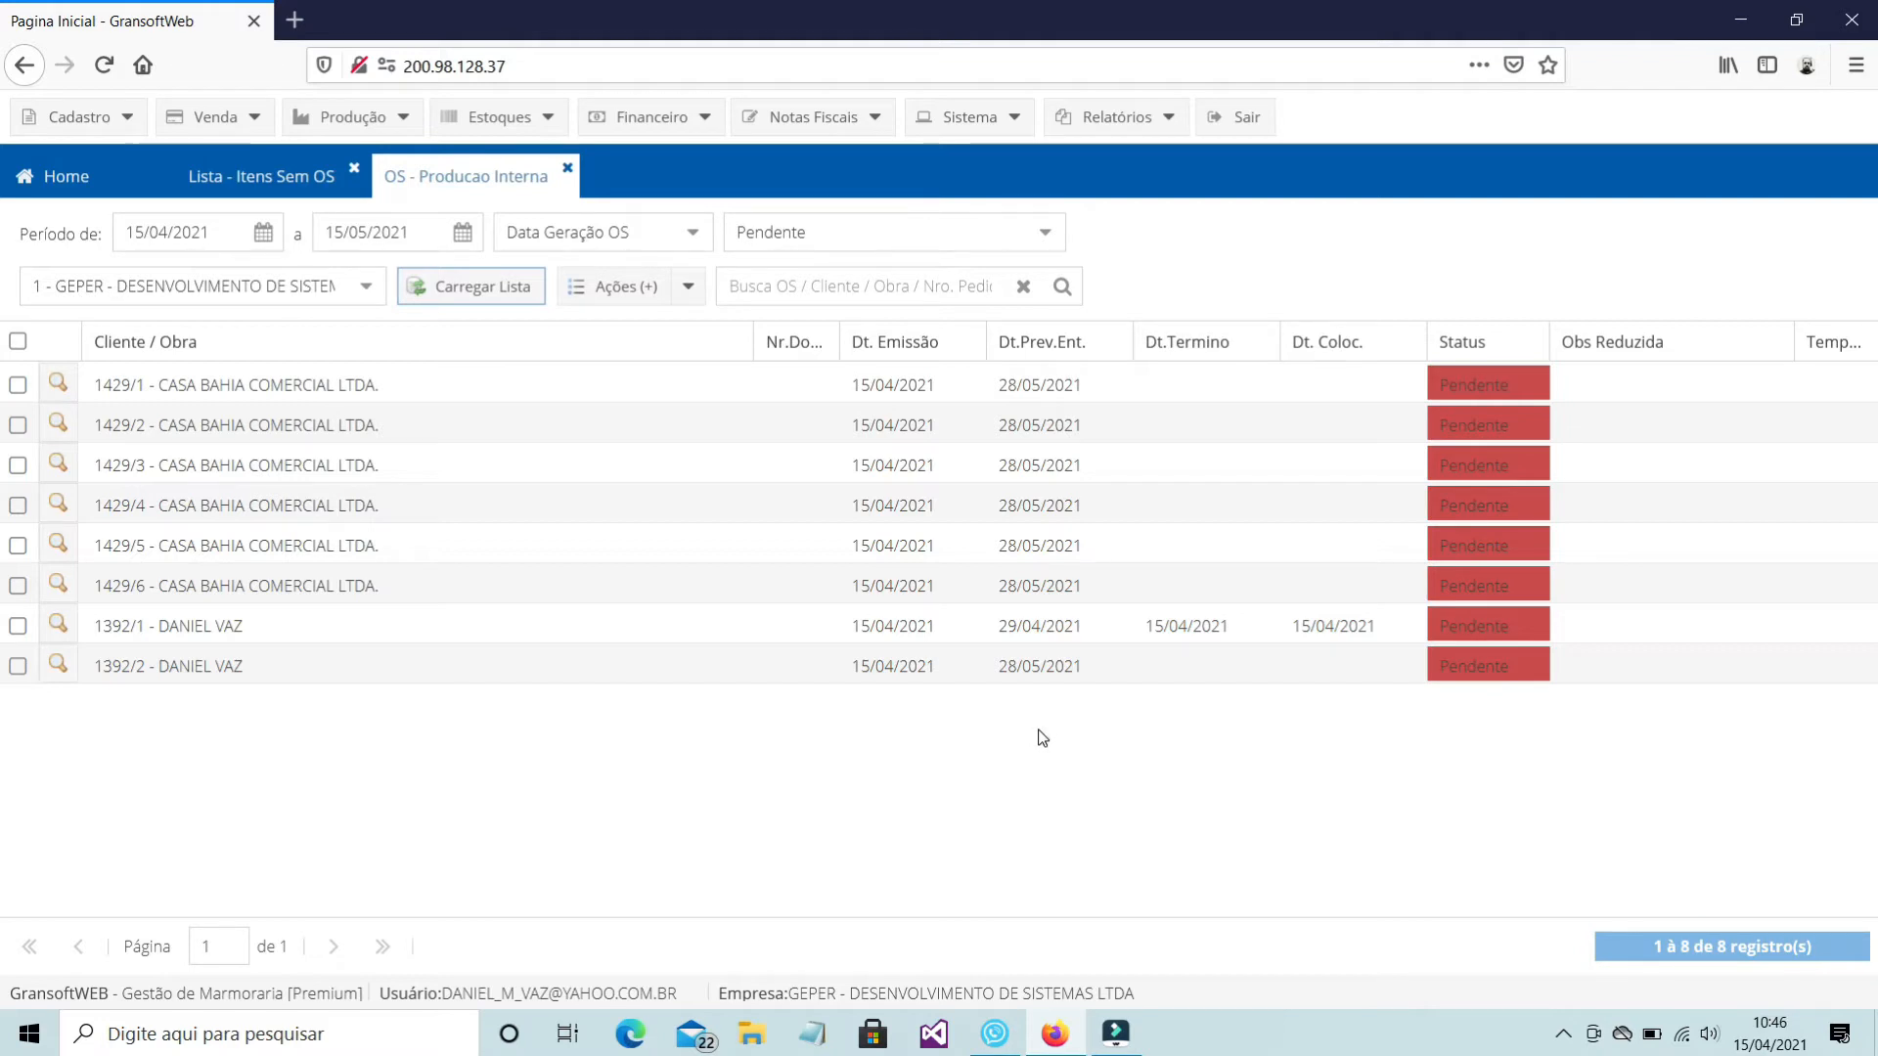
{"action": "left_click", "coordinate": [19, 626]}
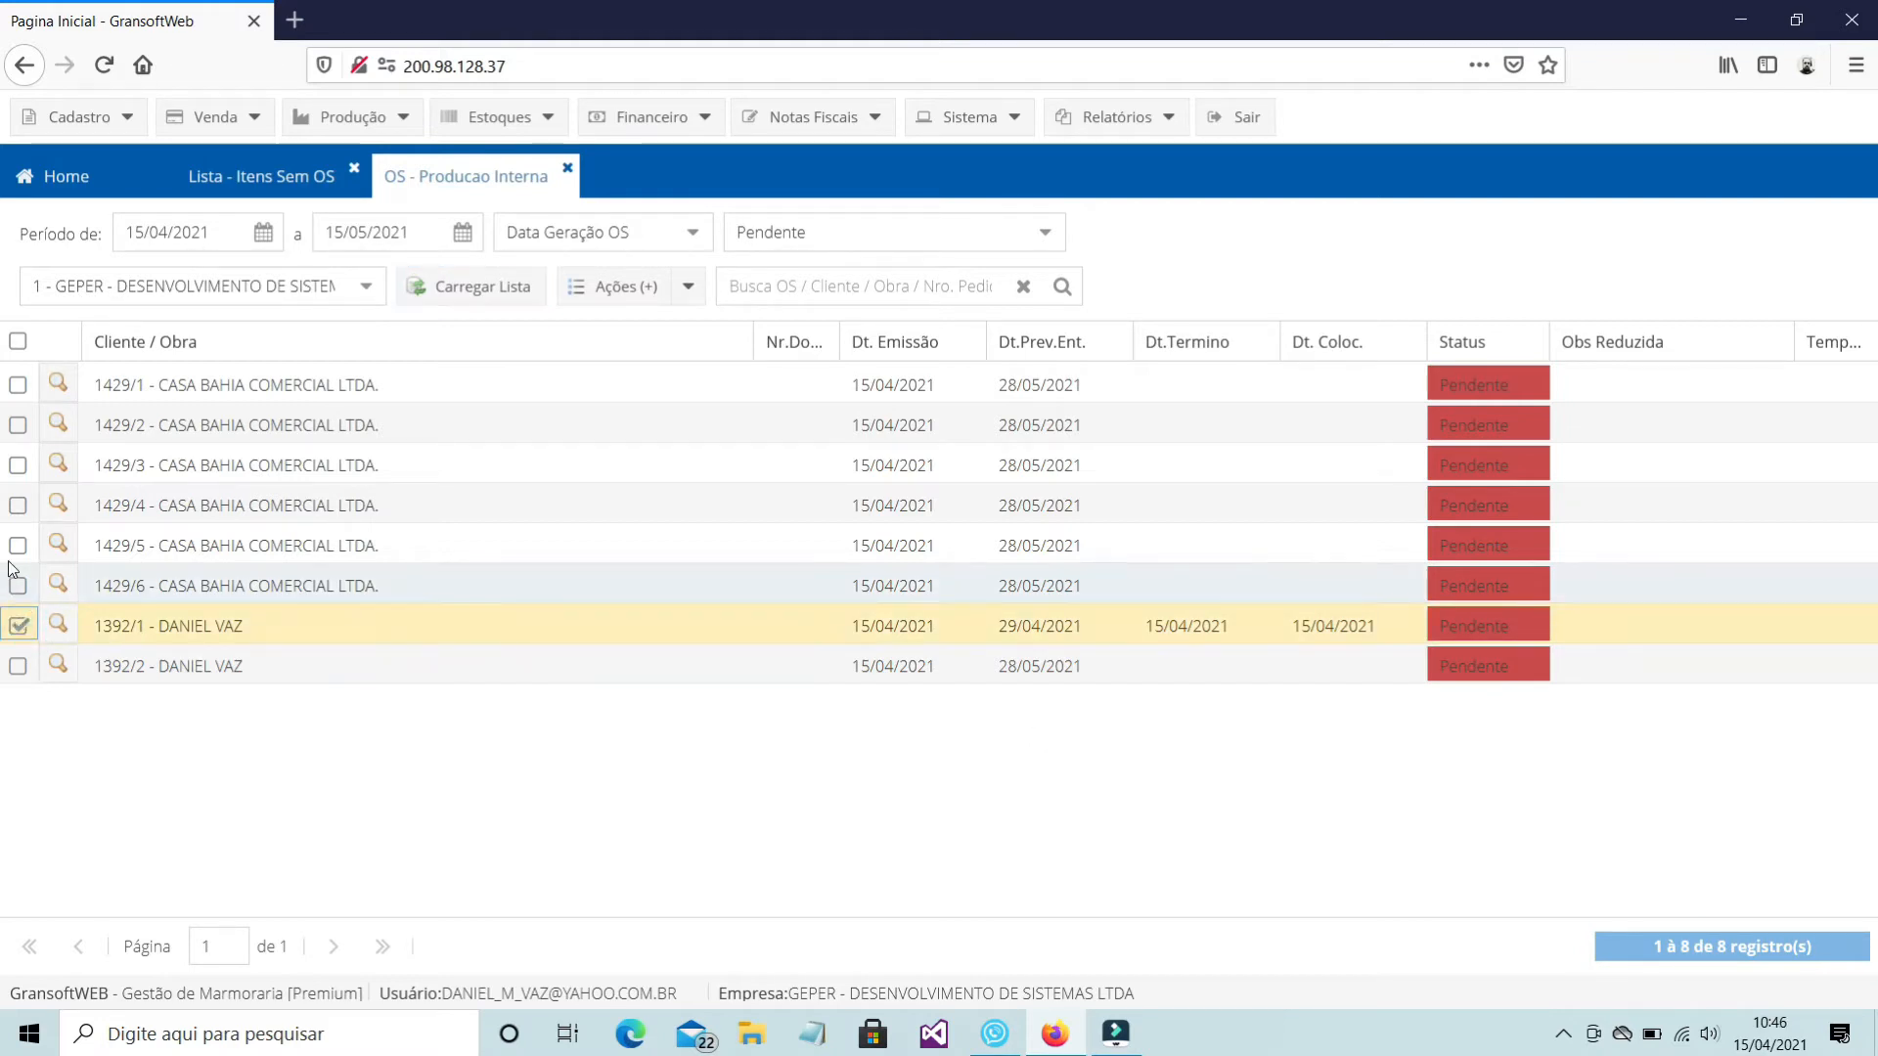
{"action": "left_click", "coordinate": [20, 546]}
{"action": "left_click", "coordinate": [668, 288]}
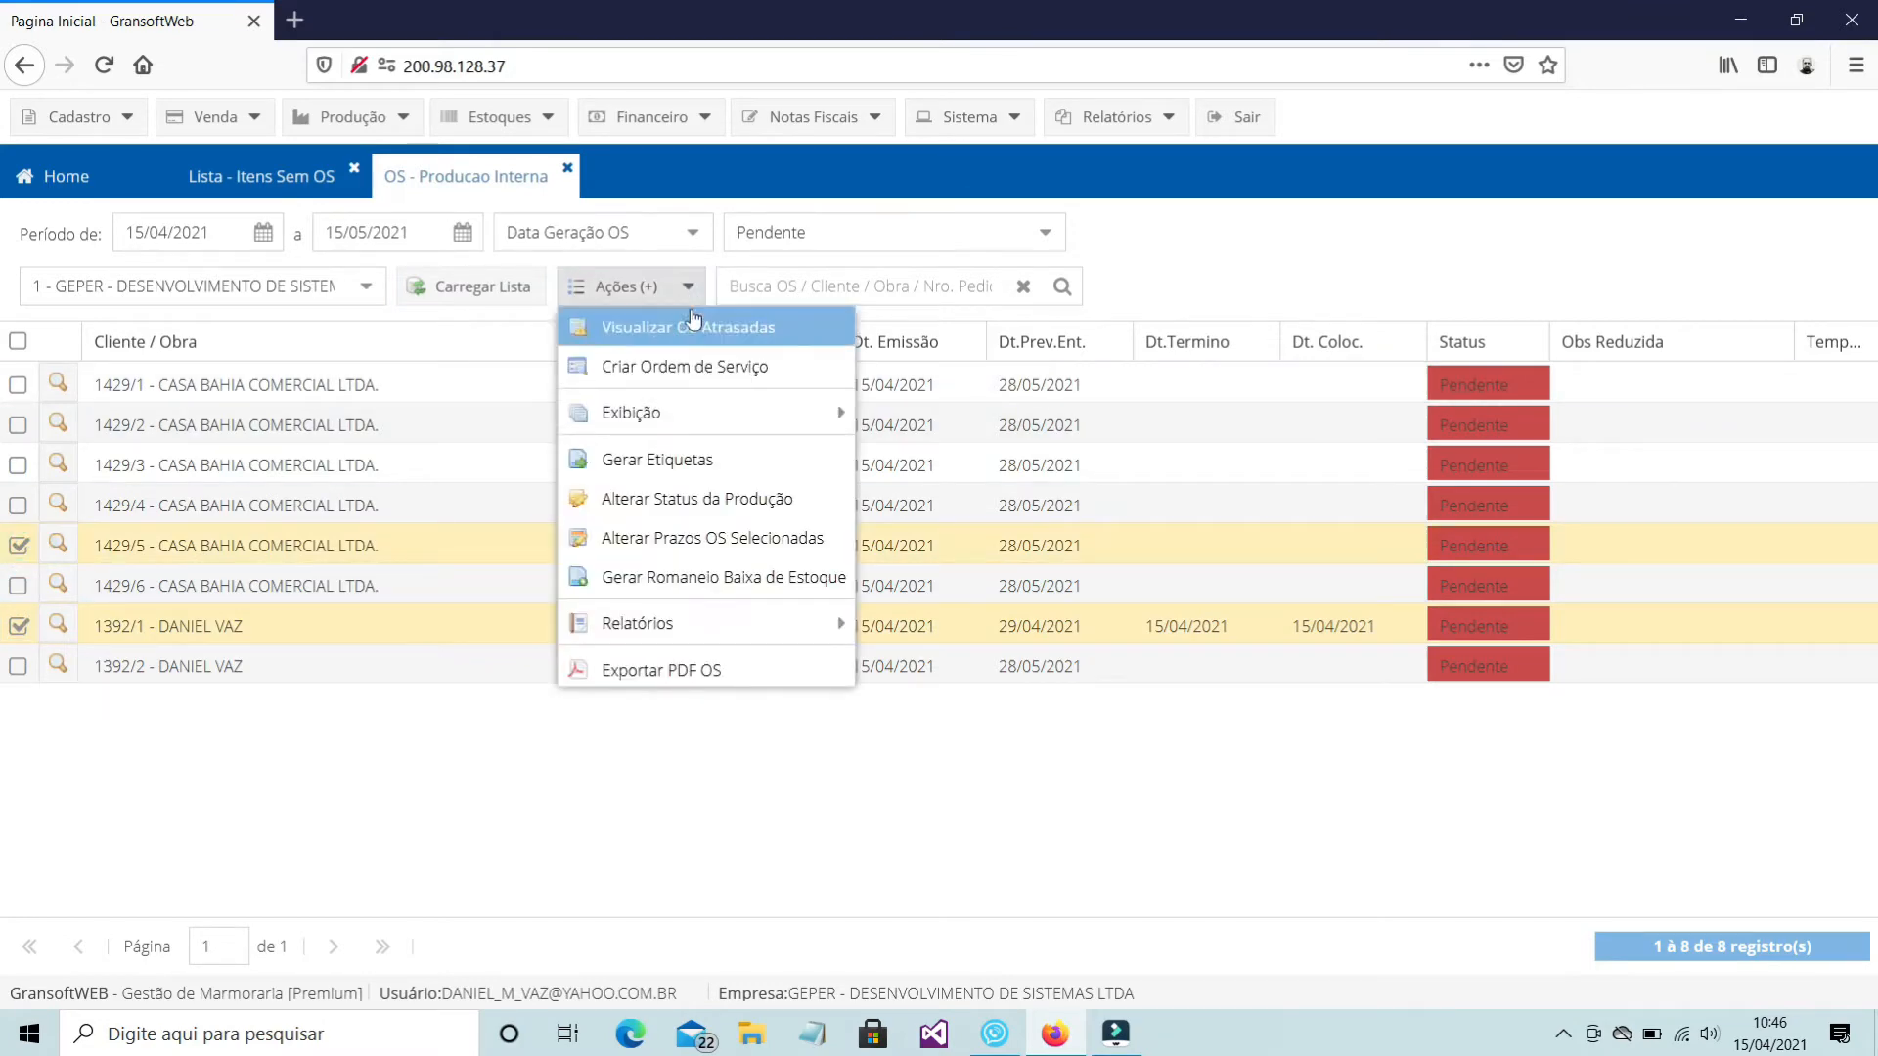
{"action": "left_click", "coordinate": [729, 498]}
{"action": "left_click", "coordinate": [884, 652]}
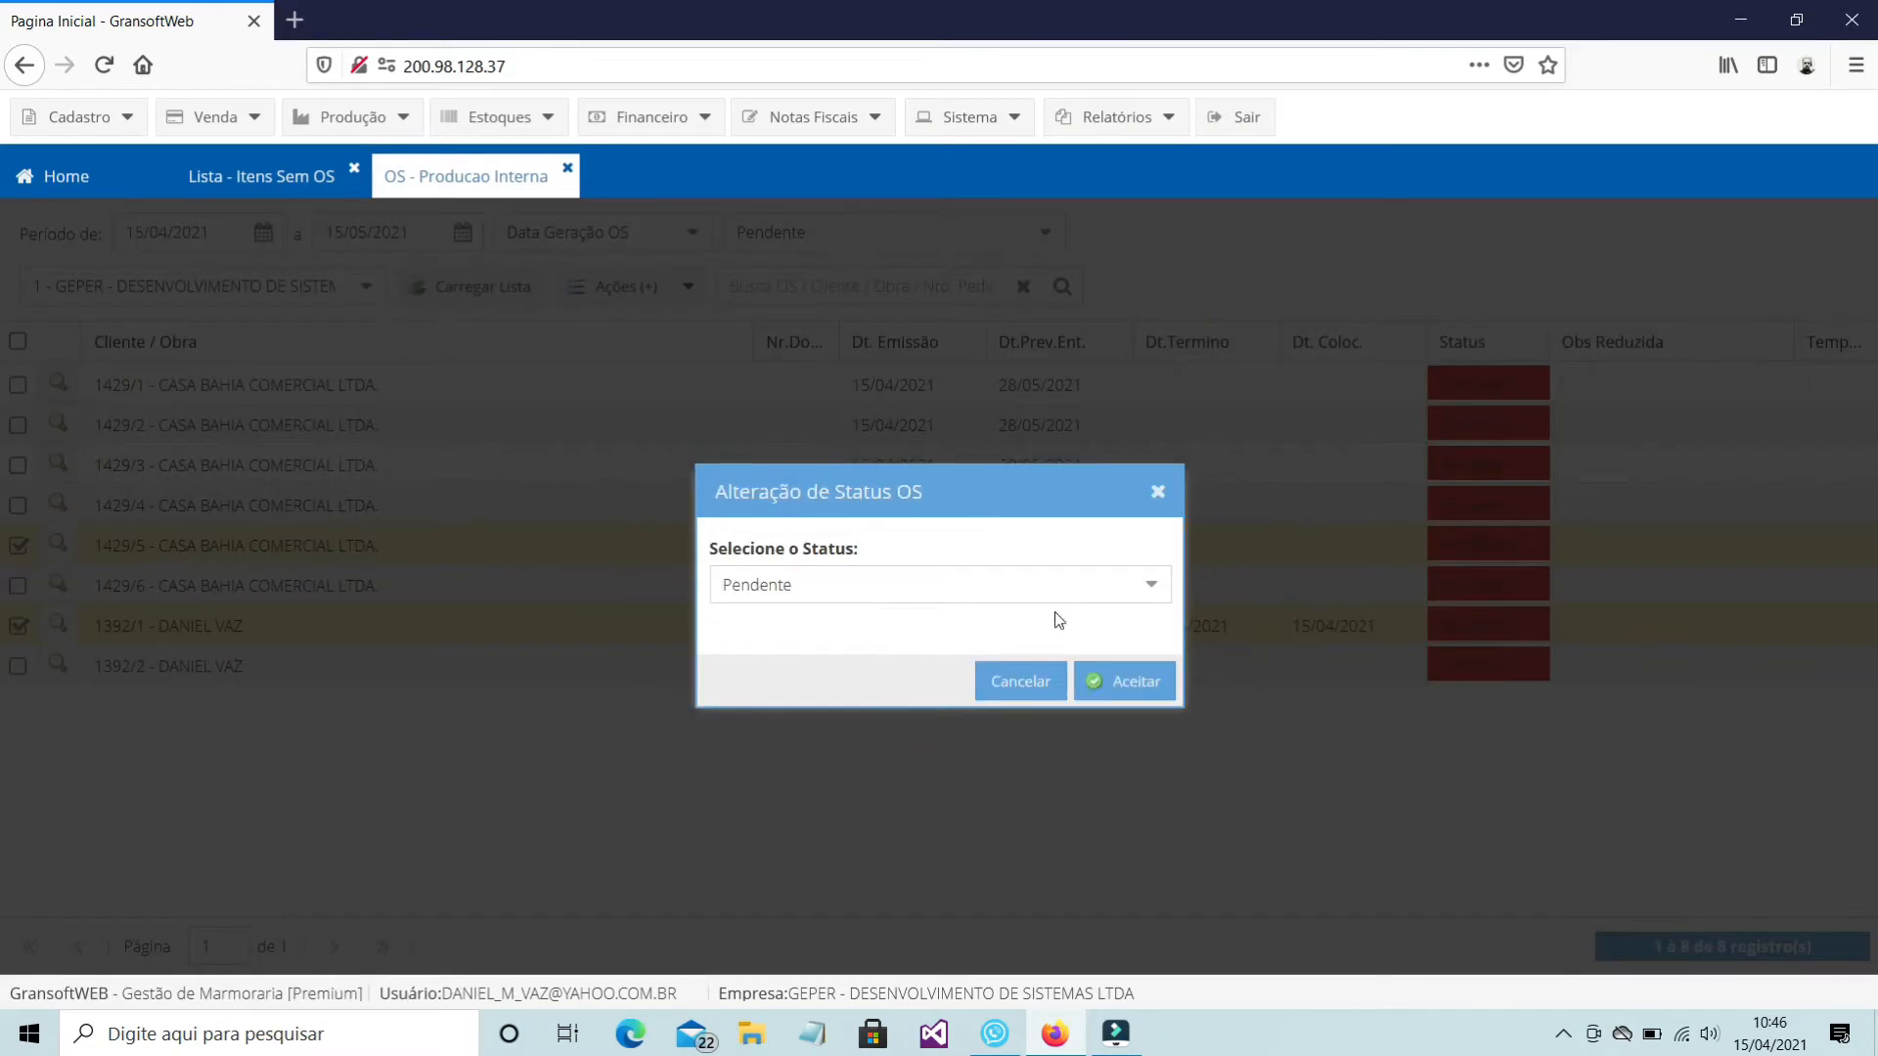
{"action": "left_click", "coordinate": [1155, 588]}
{"action": "left_click", "coordinate": [977, 662]}
{"action": "left_click", "coordinate": [1119, 682]}
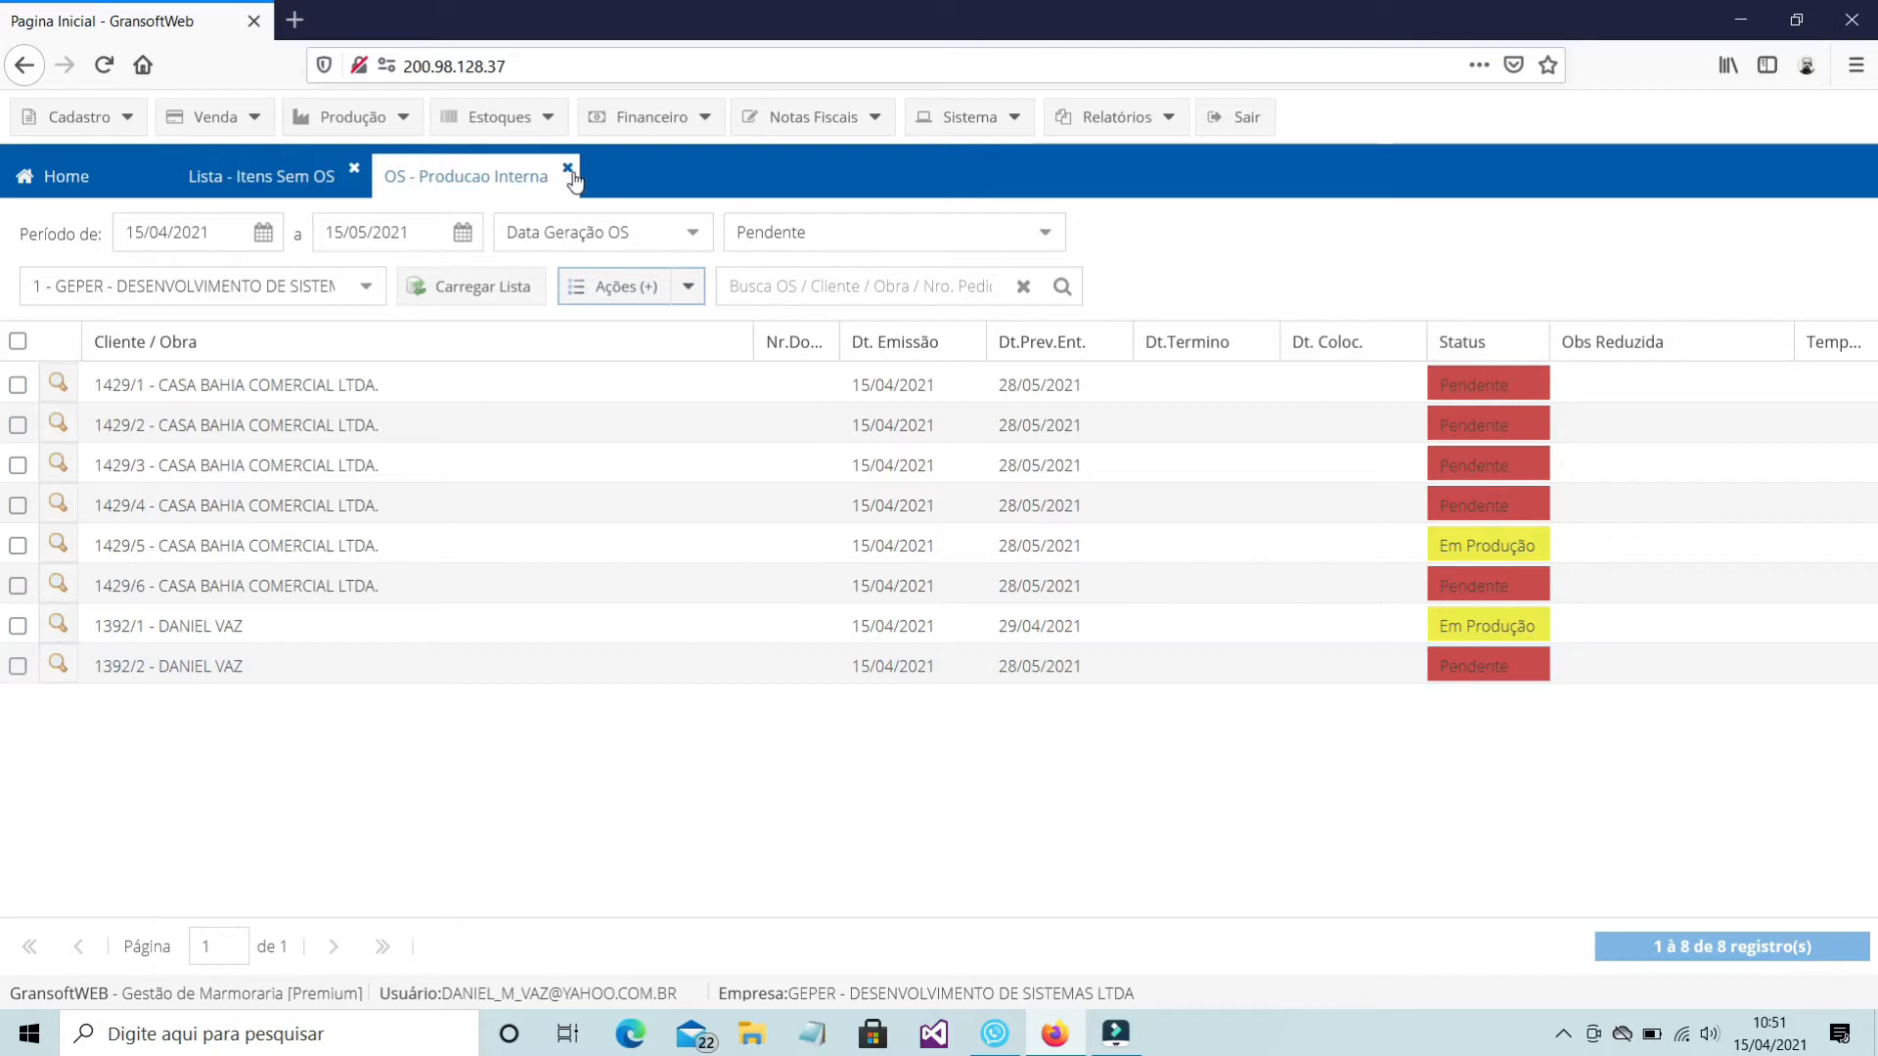
Open the Atividades da Produção list with the activities of all service orders
{"action": "left_click", "coordinate": [380, 126]}
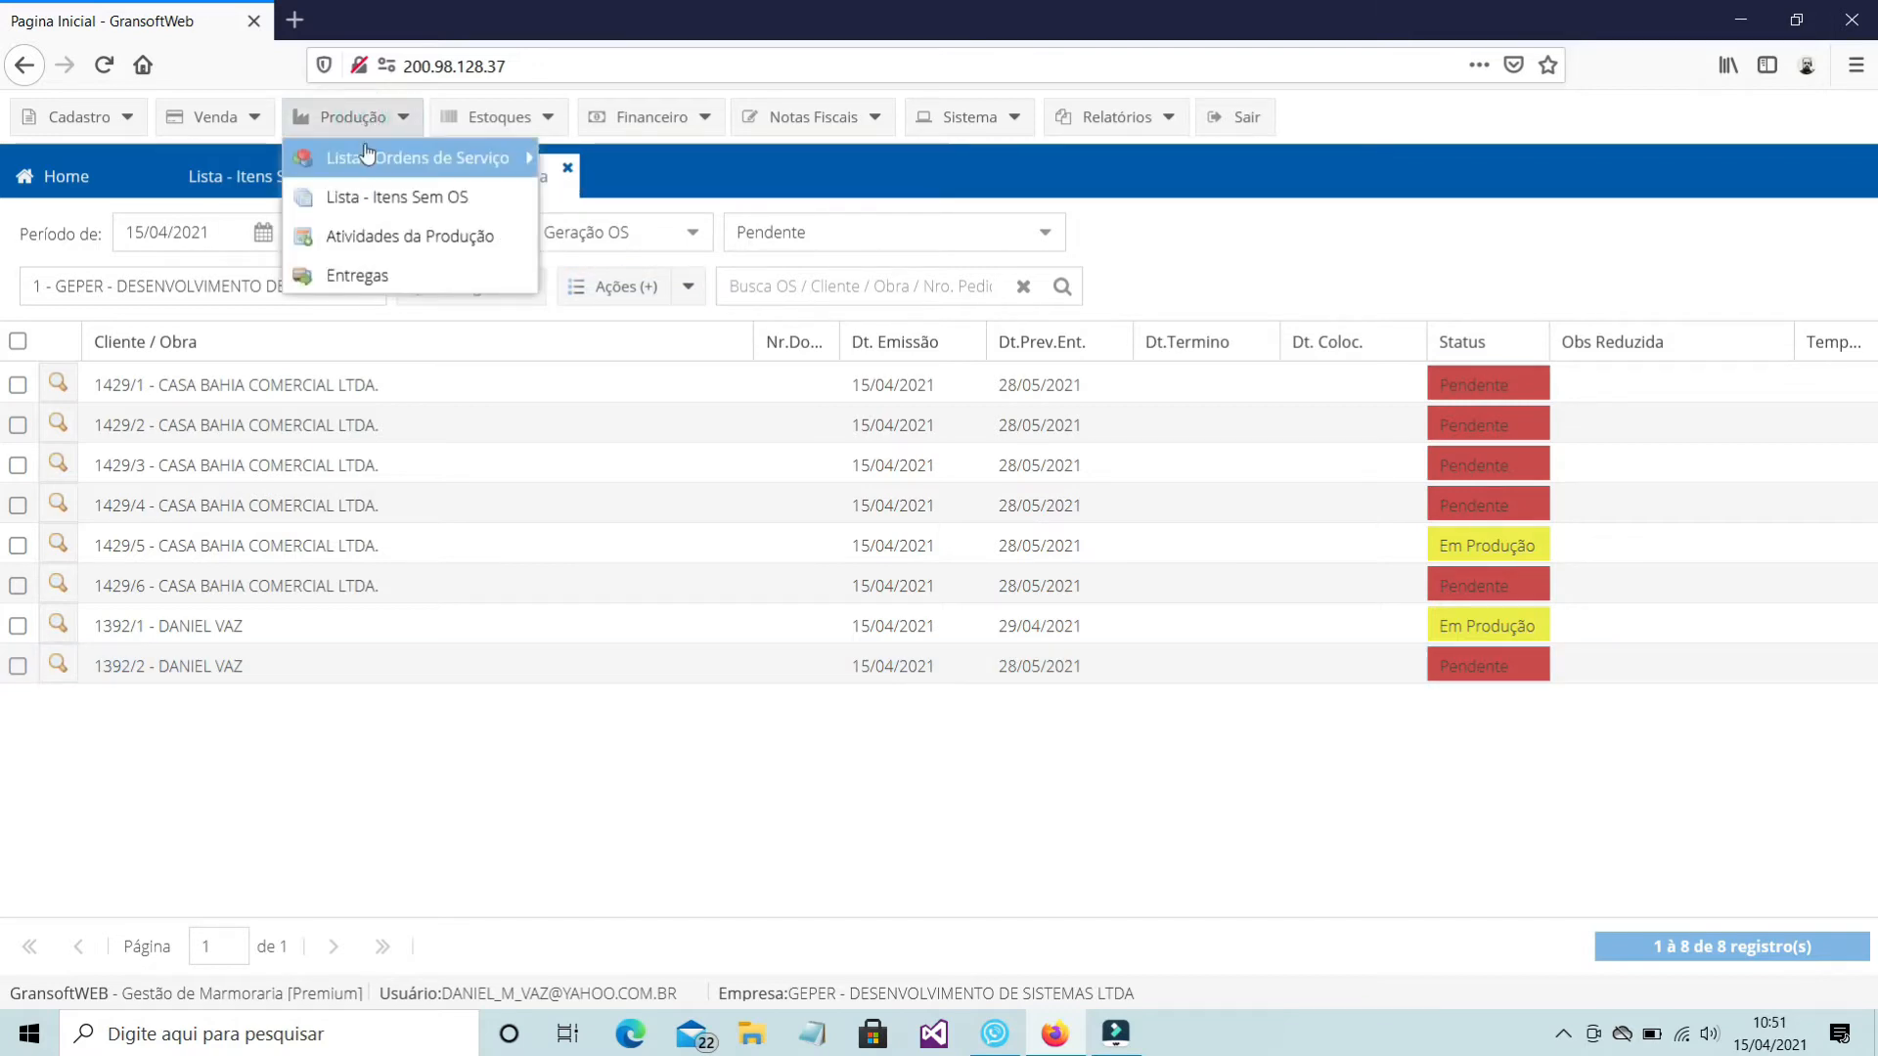
{"action": "mouse_move", "coordinate": [357, 181]}
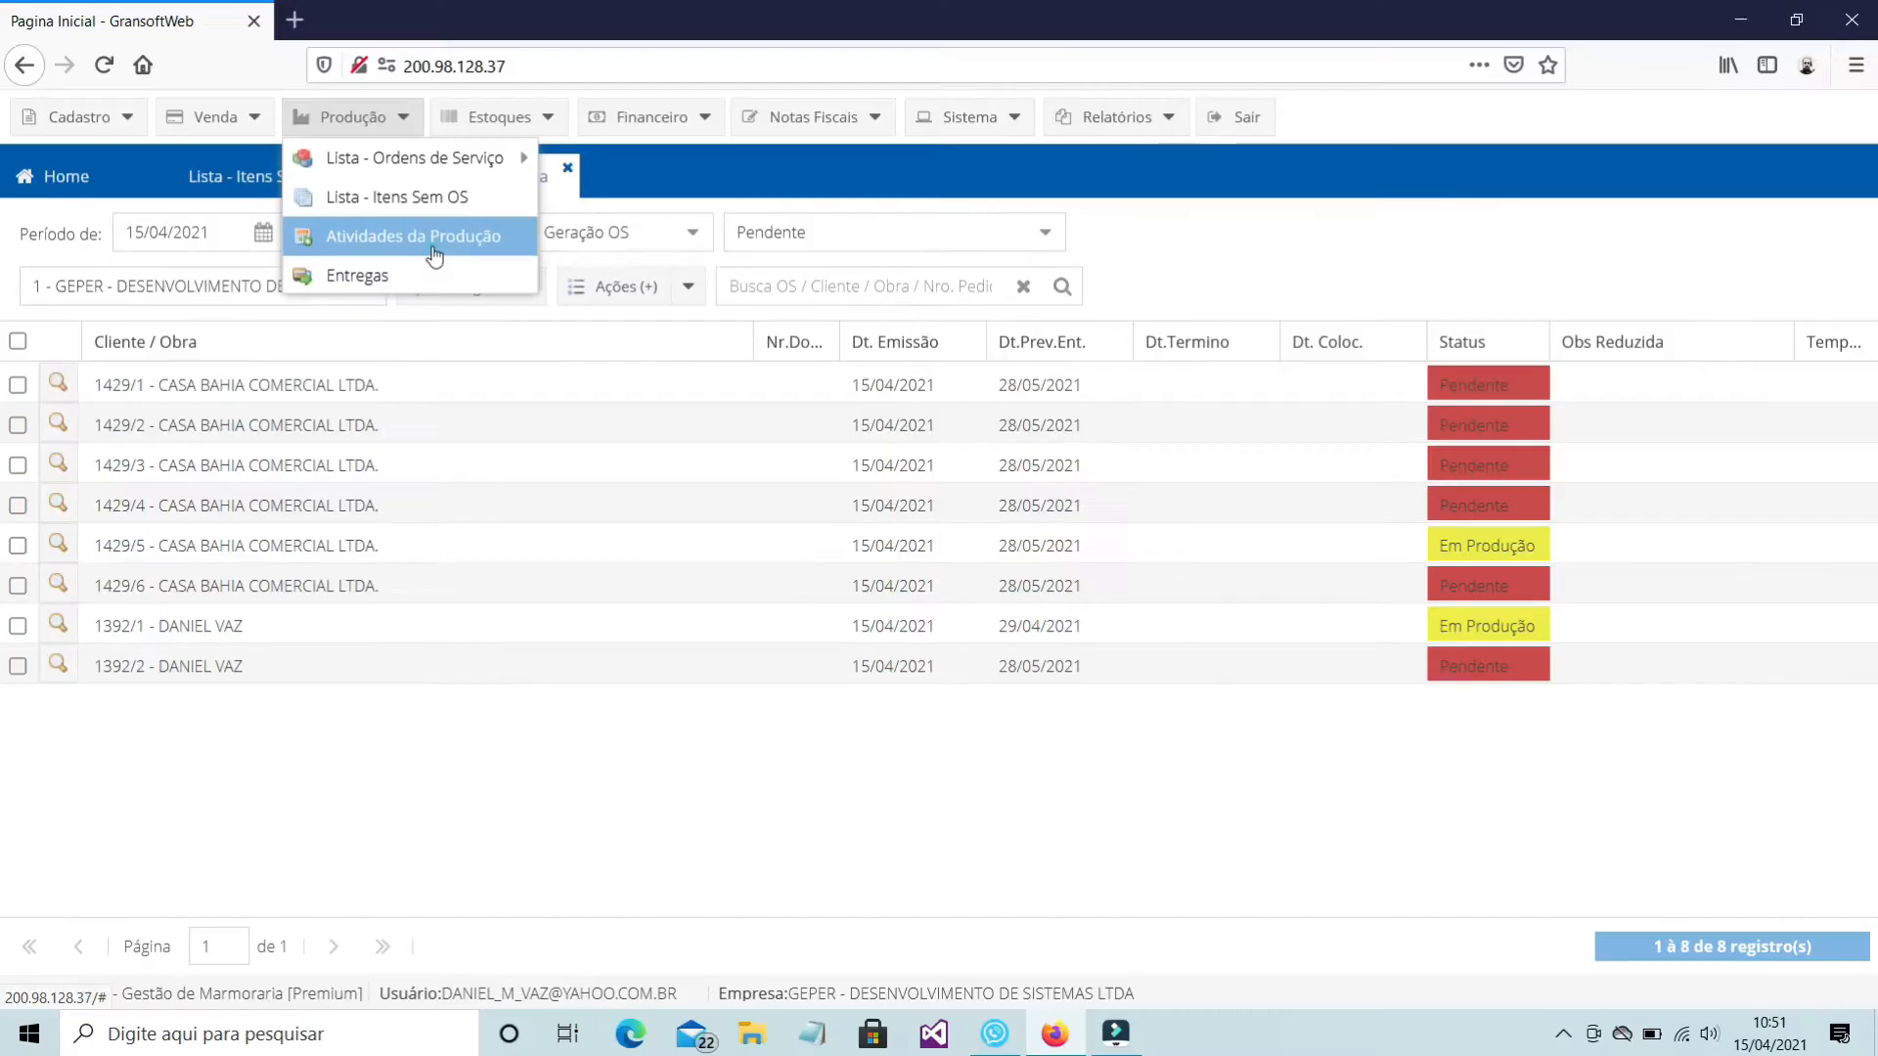
{"action": "left_click", "coordinate": [516, 298]}
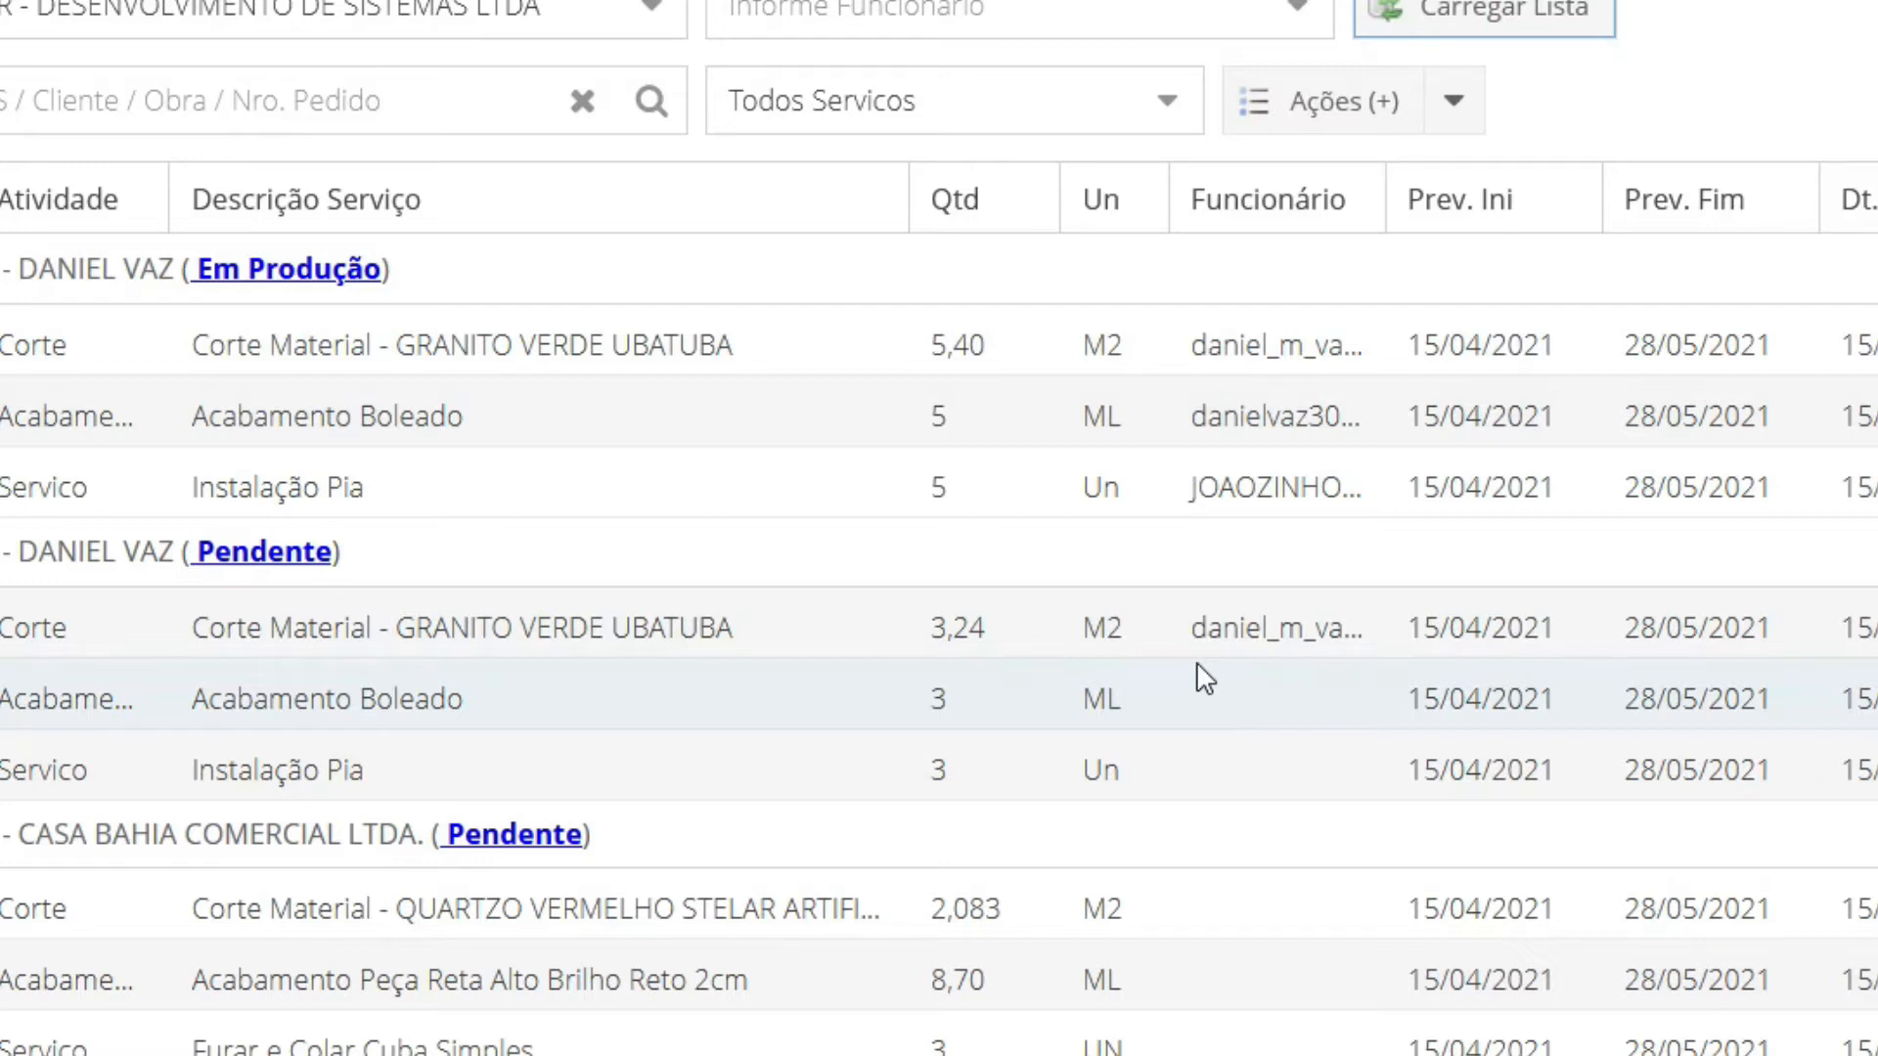
Examine the employee, Prev. Ini, Prev. Fim, Dt. Ini and H. Ini fields of the Pendente order's GRANITO VERDE UBATUBA cutting activity
{"action": "left_click", "coordinate": [1211, 631]}
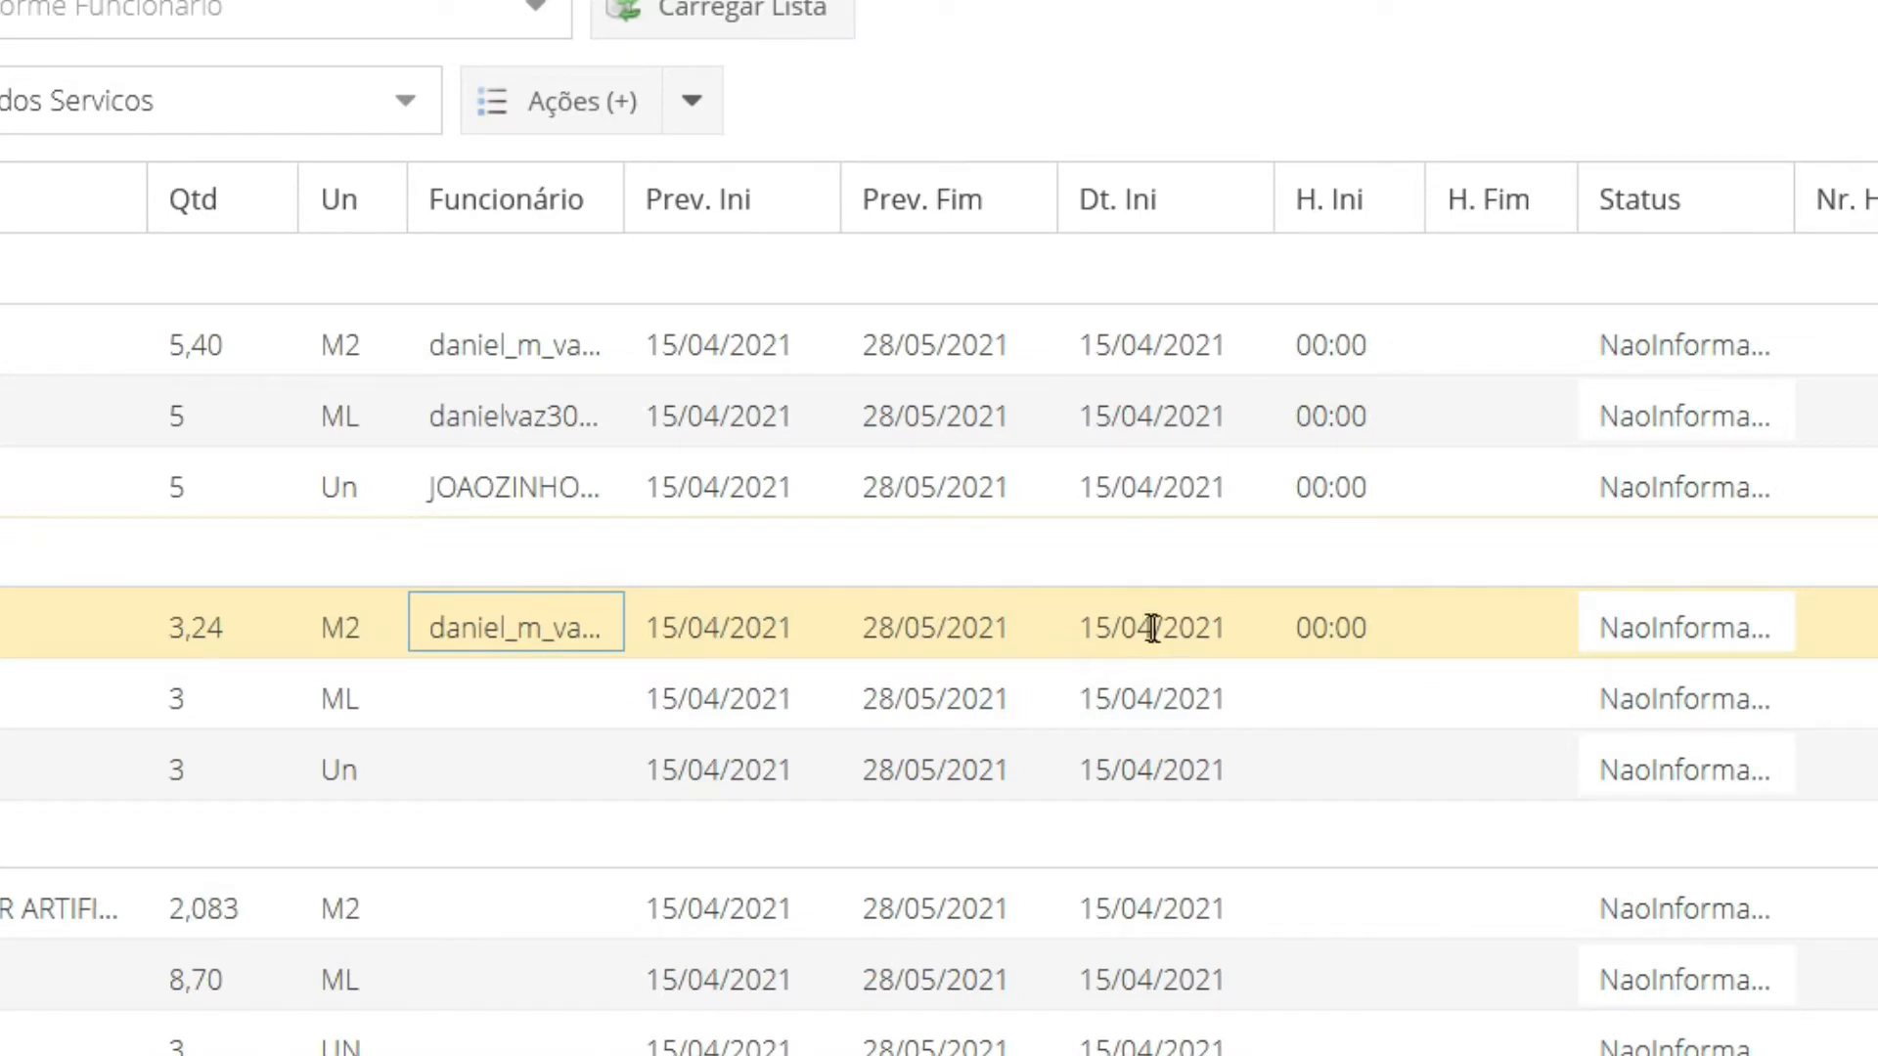
{"action": "left_click", "coordinate": [658, 625]}
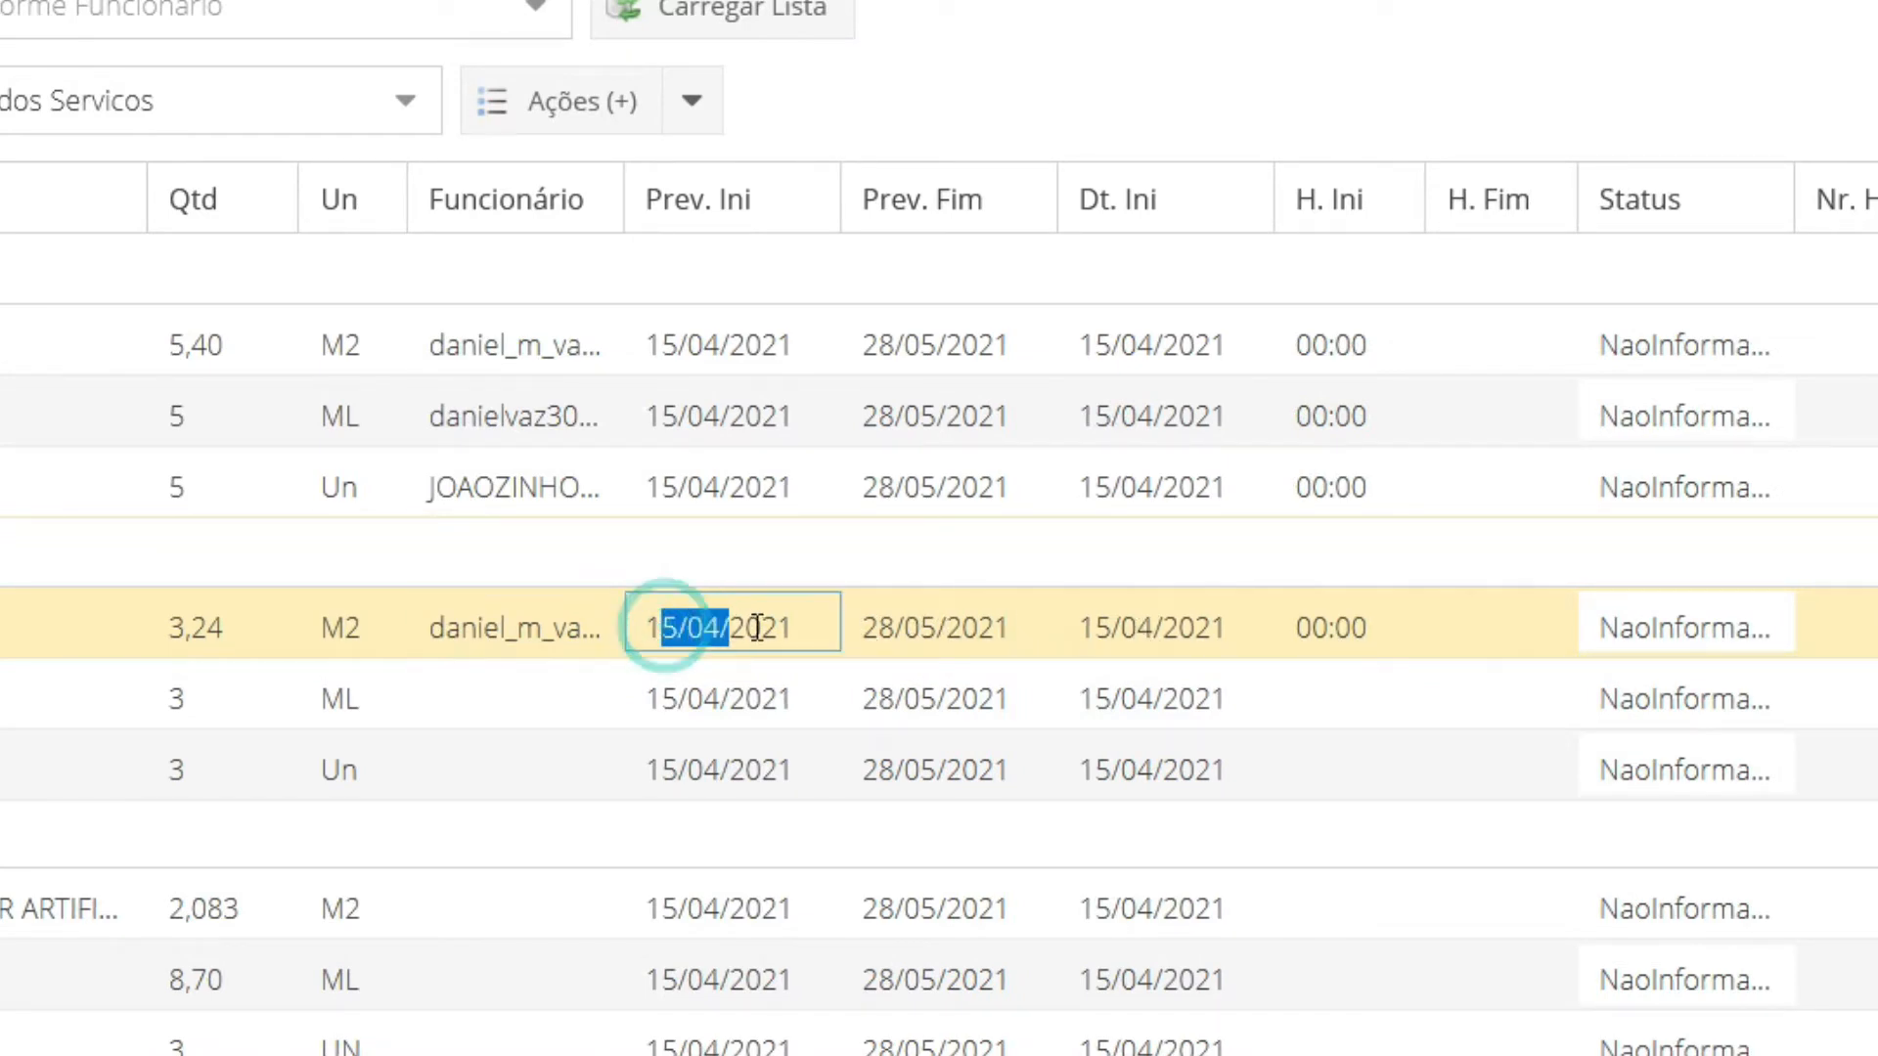
{"action": "left_click", "coordinate": [873, 623]}
{"action": "left_click_drag", "start_coordinate": [988, 627], "coordinate": [1173, 658]}
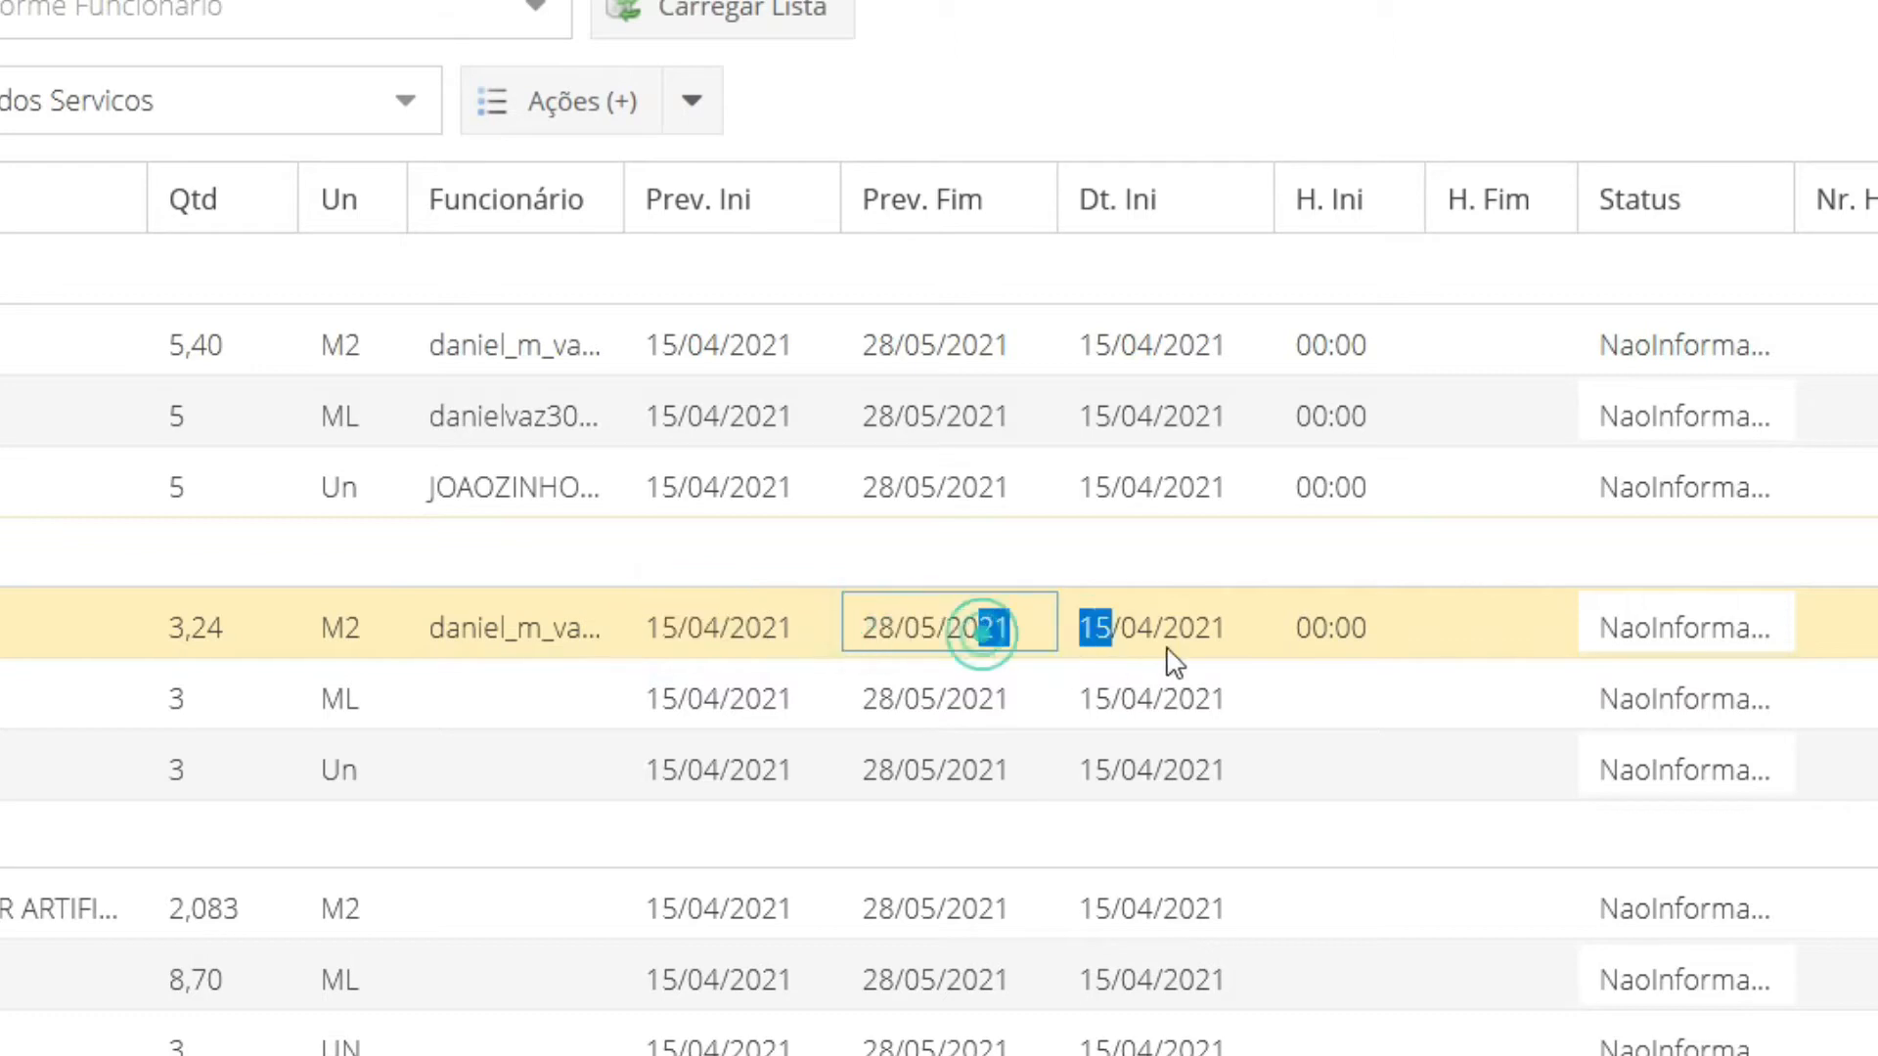
{"action": "left_click", "coordinate": [1306, 631]}
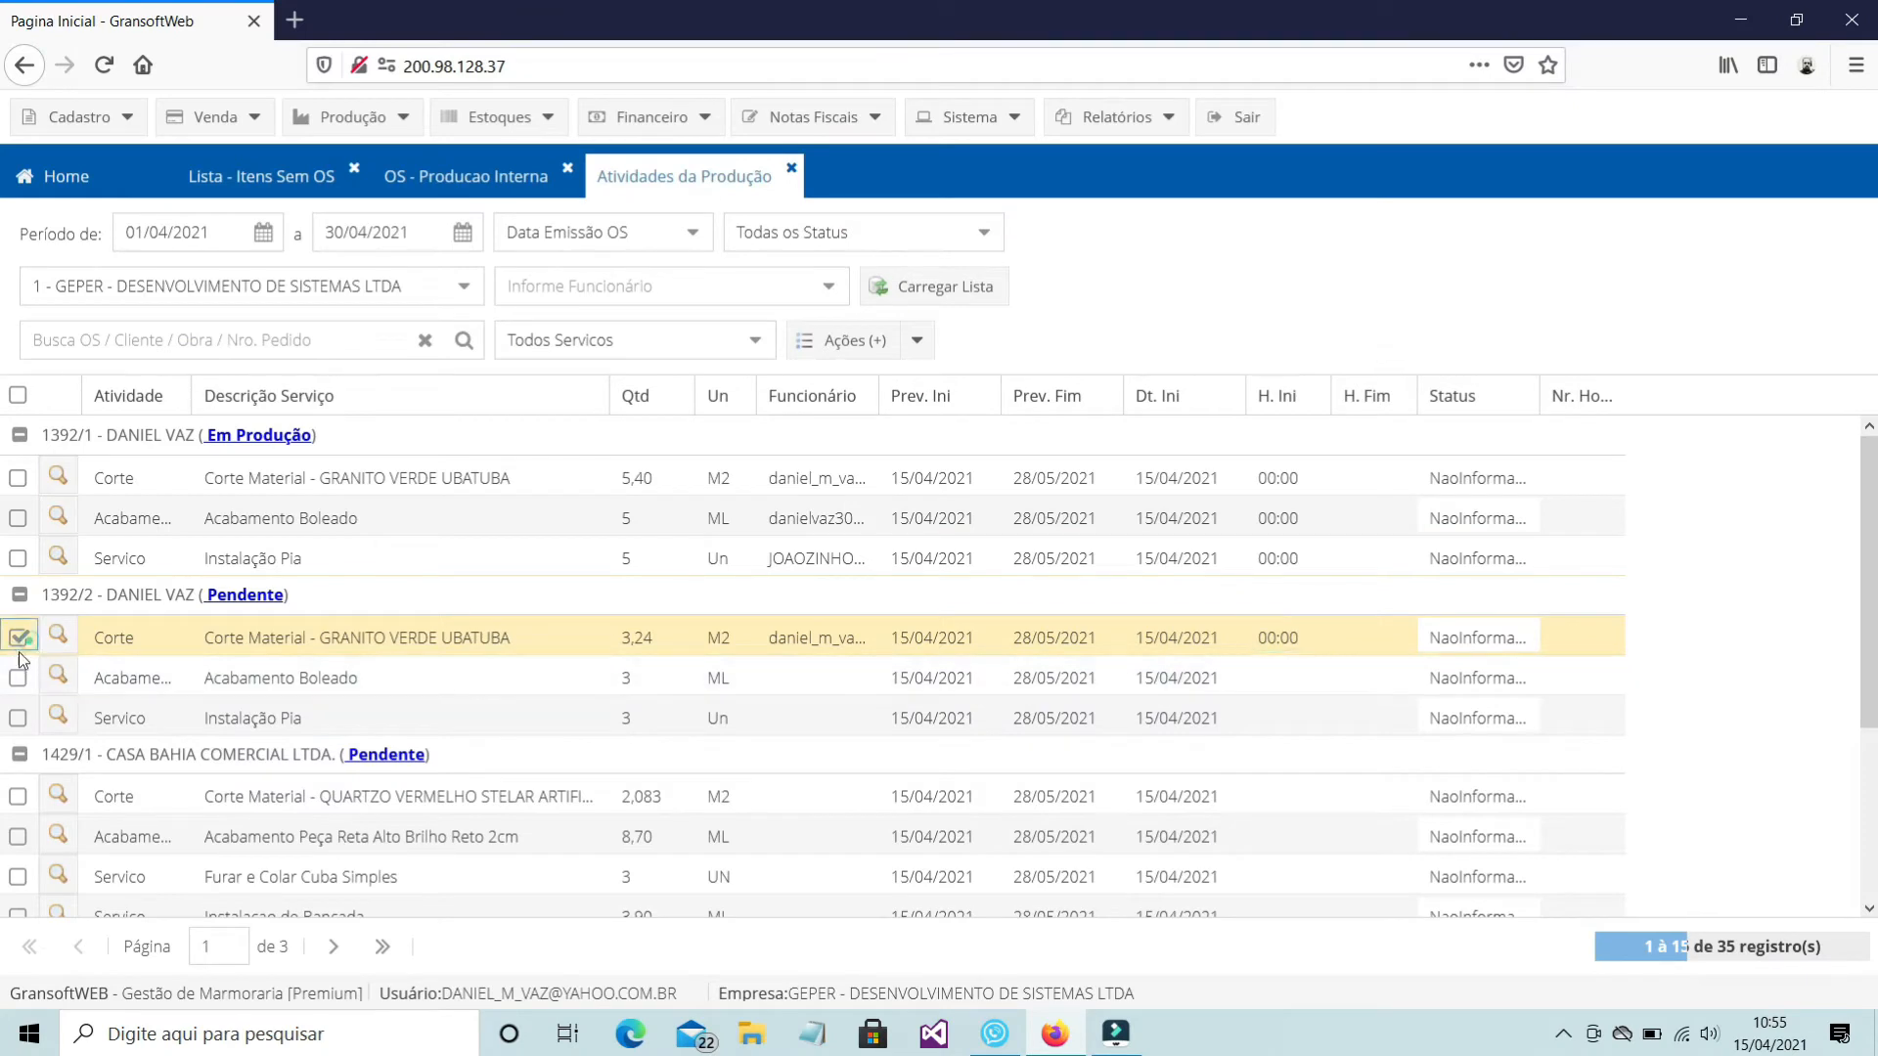
Assign one employee to both the Acabamento Boleado and Instalação Pia activities of the first Pendente order, and check the assignment
{"action": "left_click", "coordinate": [18, 638]}
{"action": "left_click", "coordinate": [18, 678]}
{"action": "left_click", "coordinate": [17, 718]}
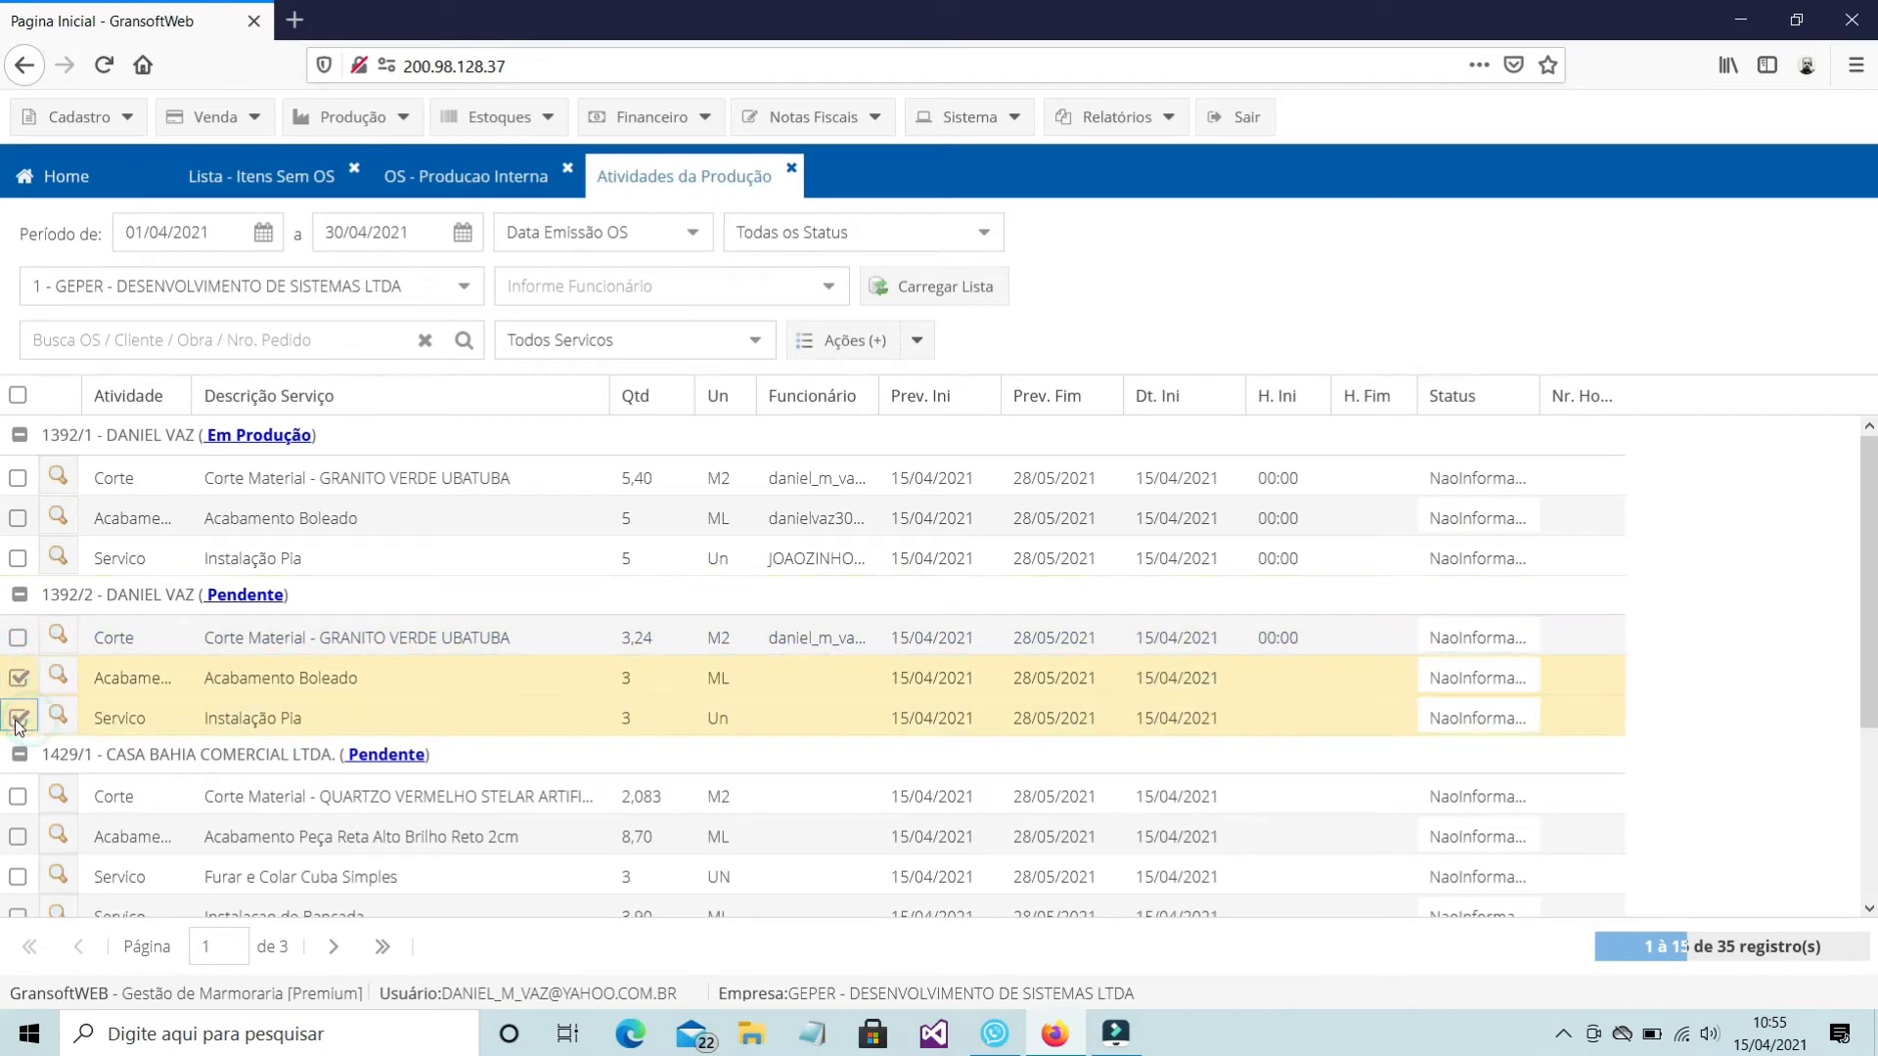
{"action": "left_click", "coordinate": [915, 341]}
{"action": "left_click", "coordinate": [941, 479]}
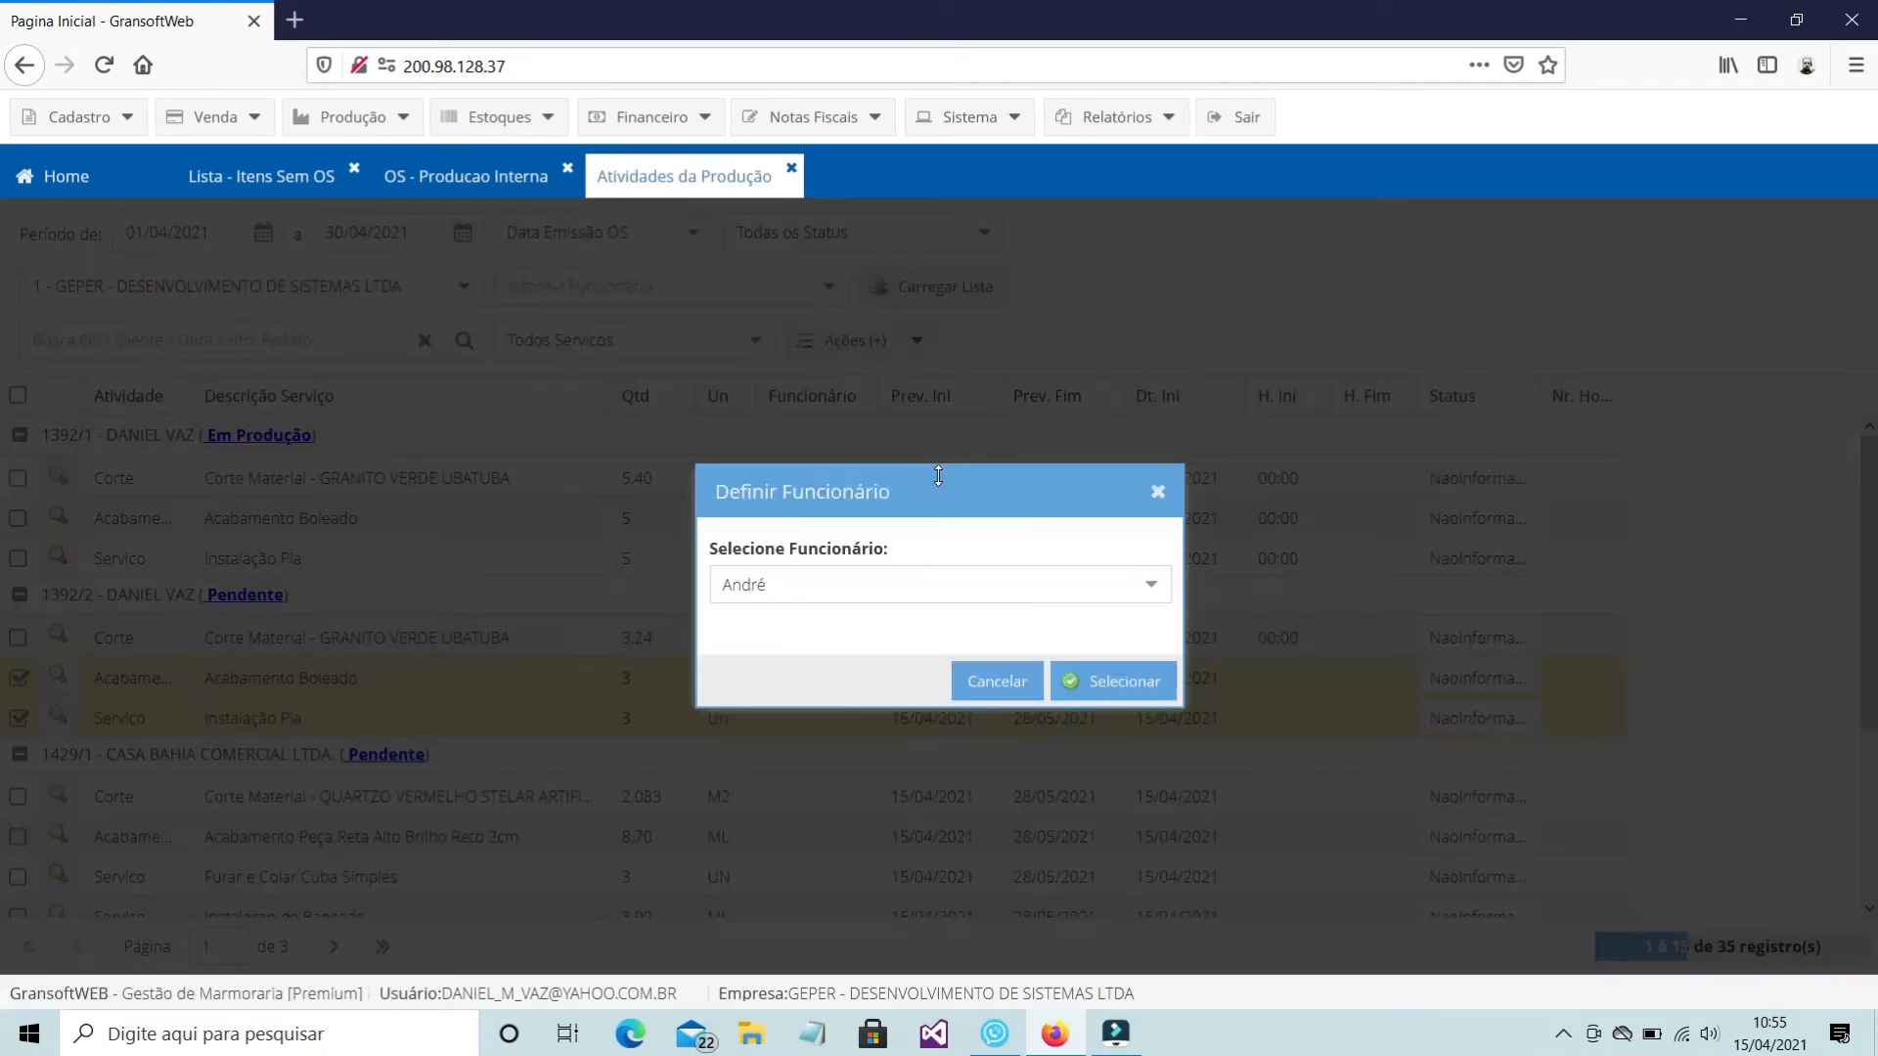
{"action": "left_click", "coordinate": [1148, 587]}
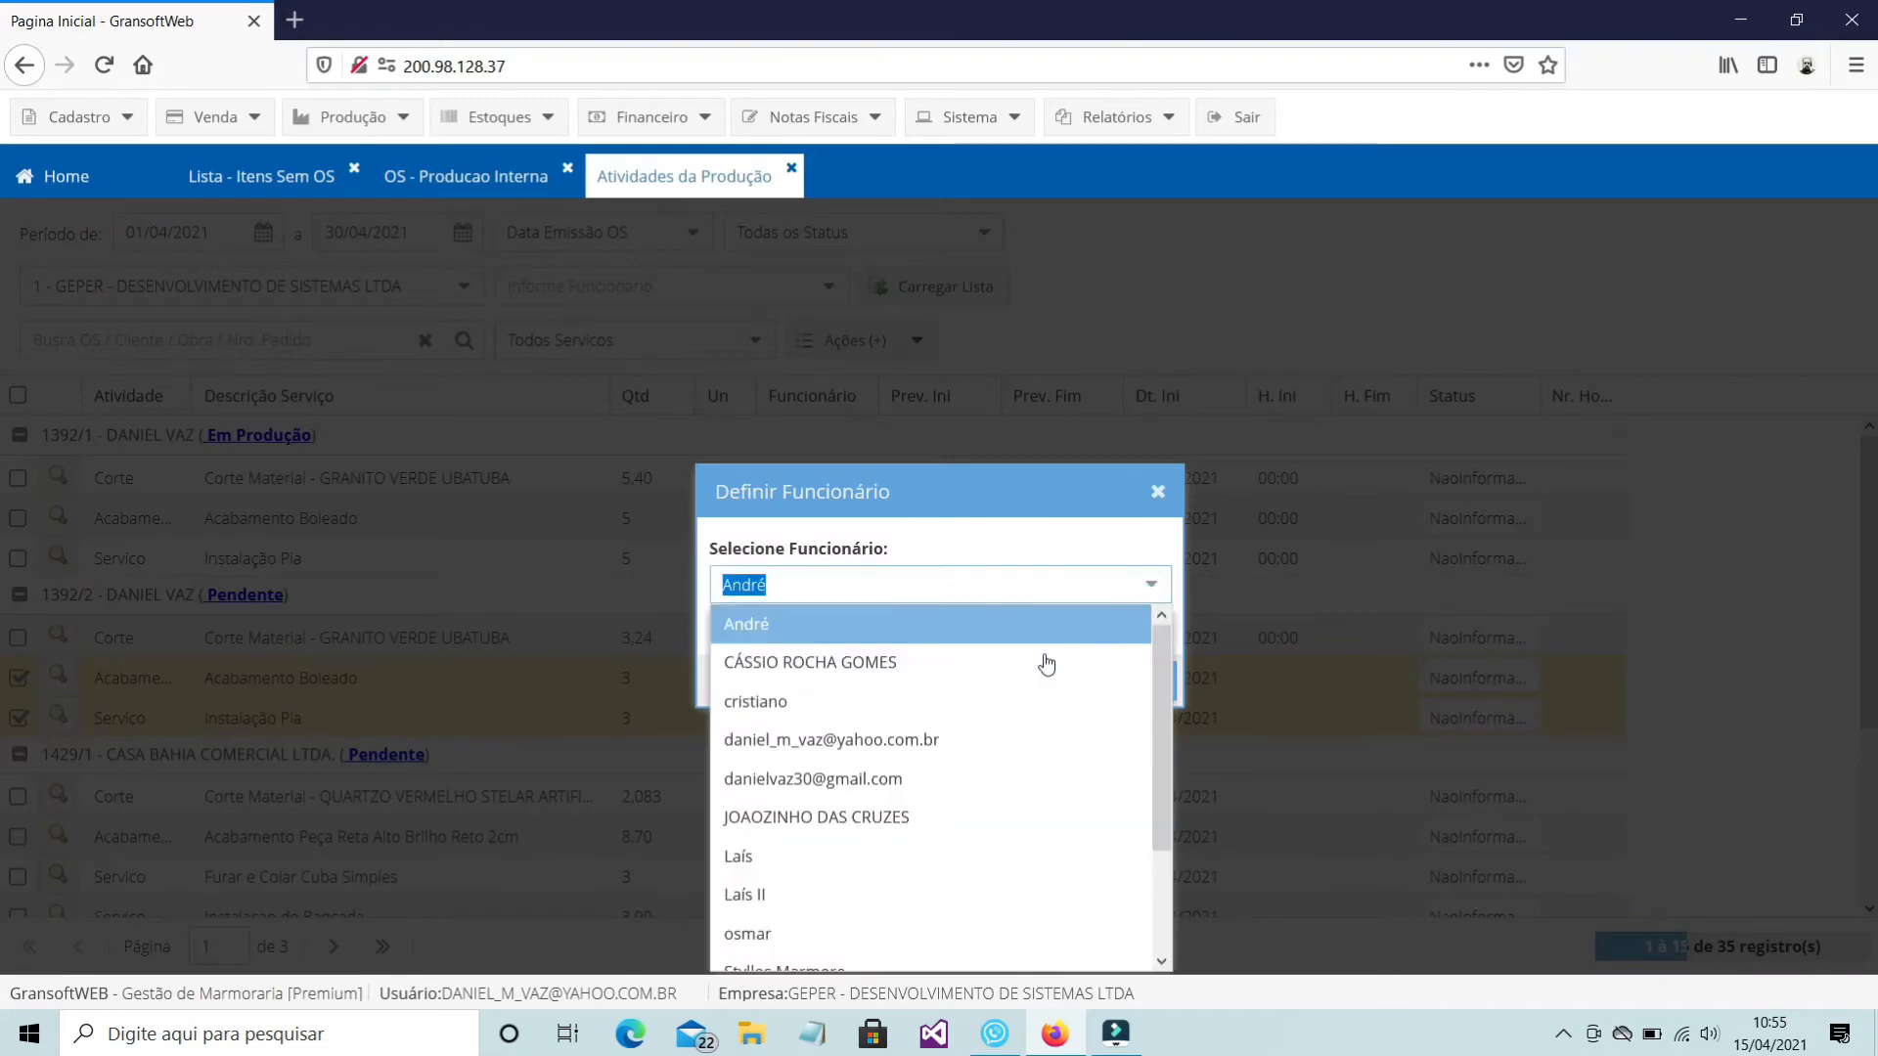
{"action": "left_click", "coordinate": [978, 696]}
{"action": "left_click", "coordinate": [1101, 686]}
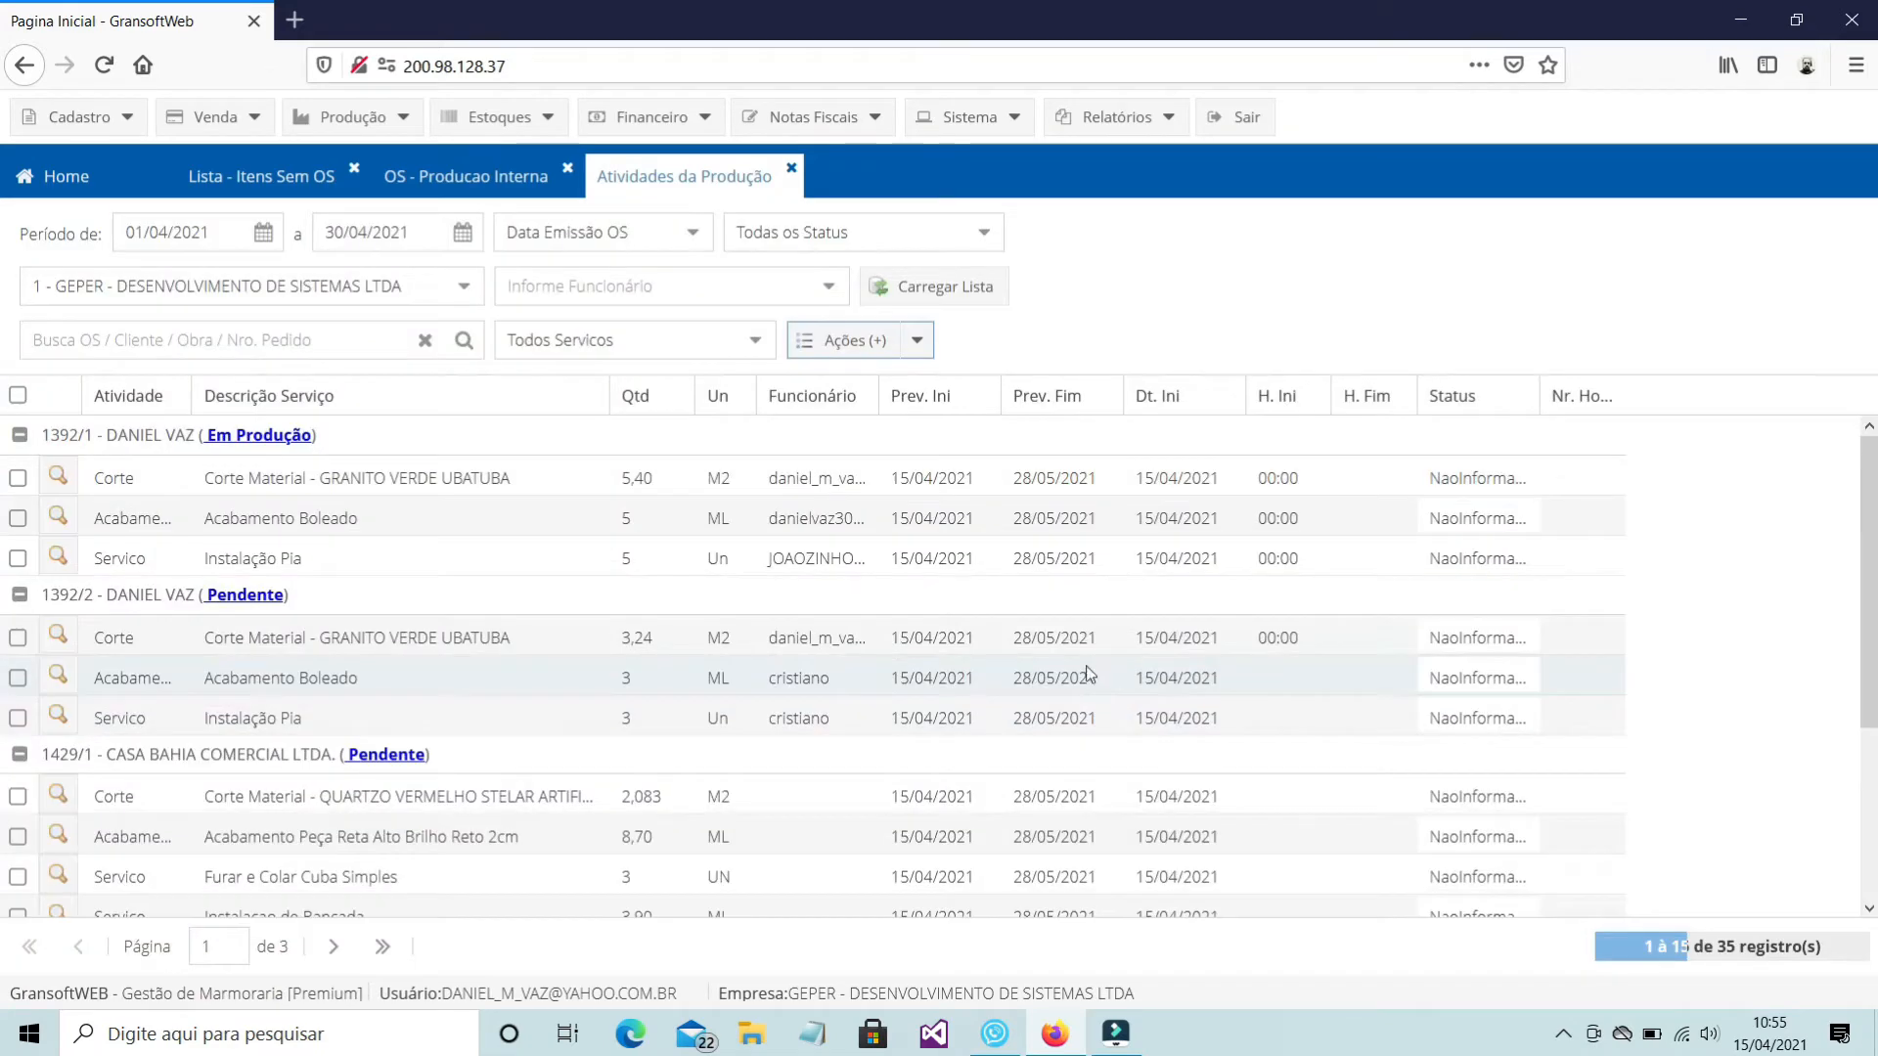
{"action": "left_click", "coordinate": [822, 690]}
{"action": "left_click", "coordinate": [829, 718]}
{"action": "scroll", "coordinate": [855, 765], "scroll_direction": "down", "scroll_amount": 2}
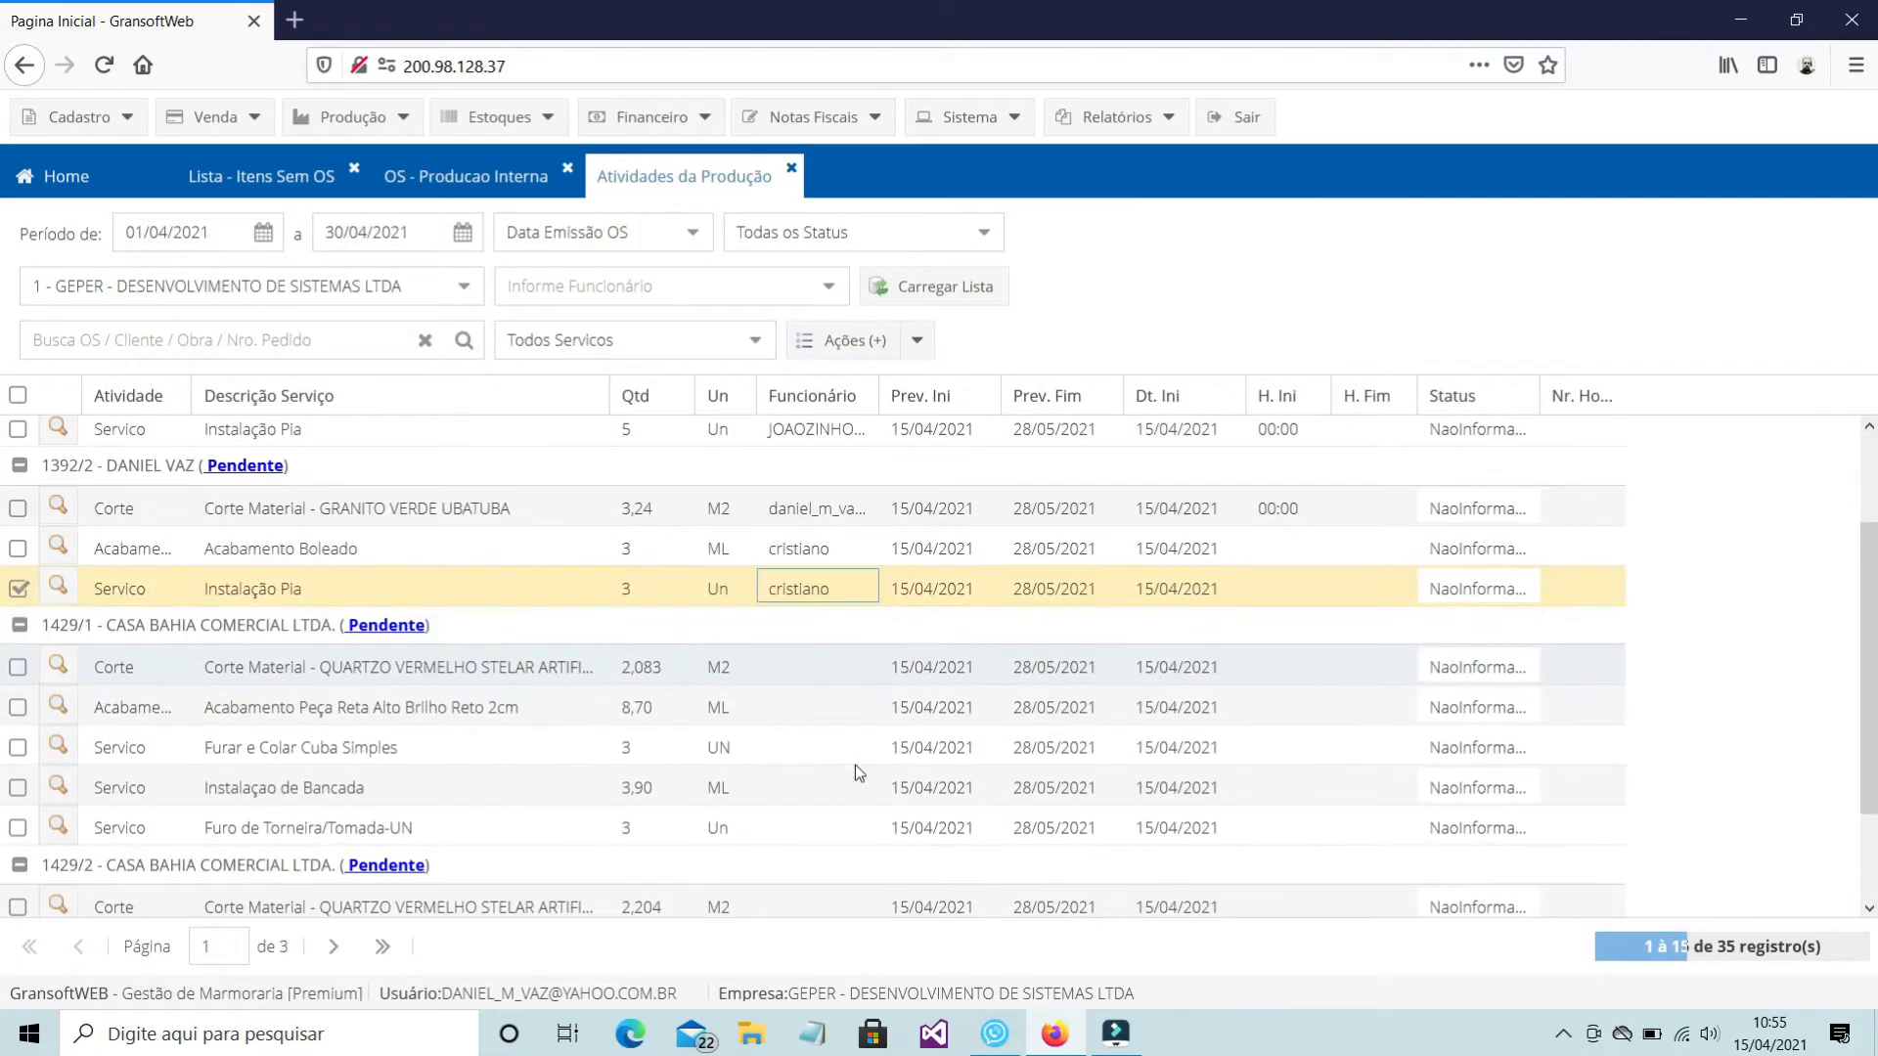
Filter the production activities by the Corte service type and load the list
{"action": "left_click", "coordinate": [696, 340]}
{"action": "left_click", "coordinate": [706, 418]}
{"action": "left_click", "coordinate": [931, 287]}
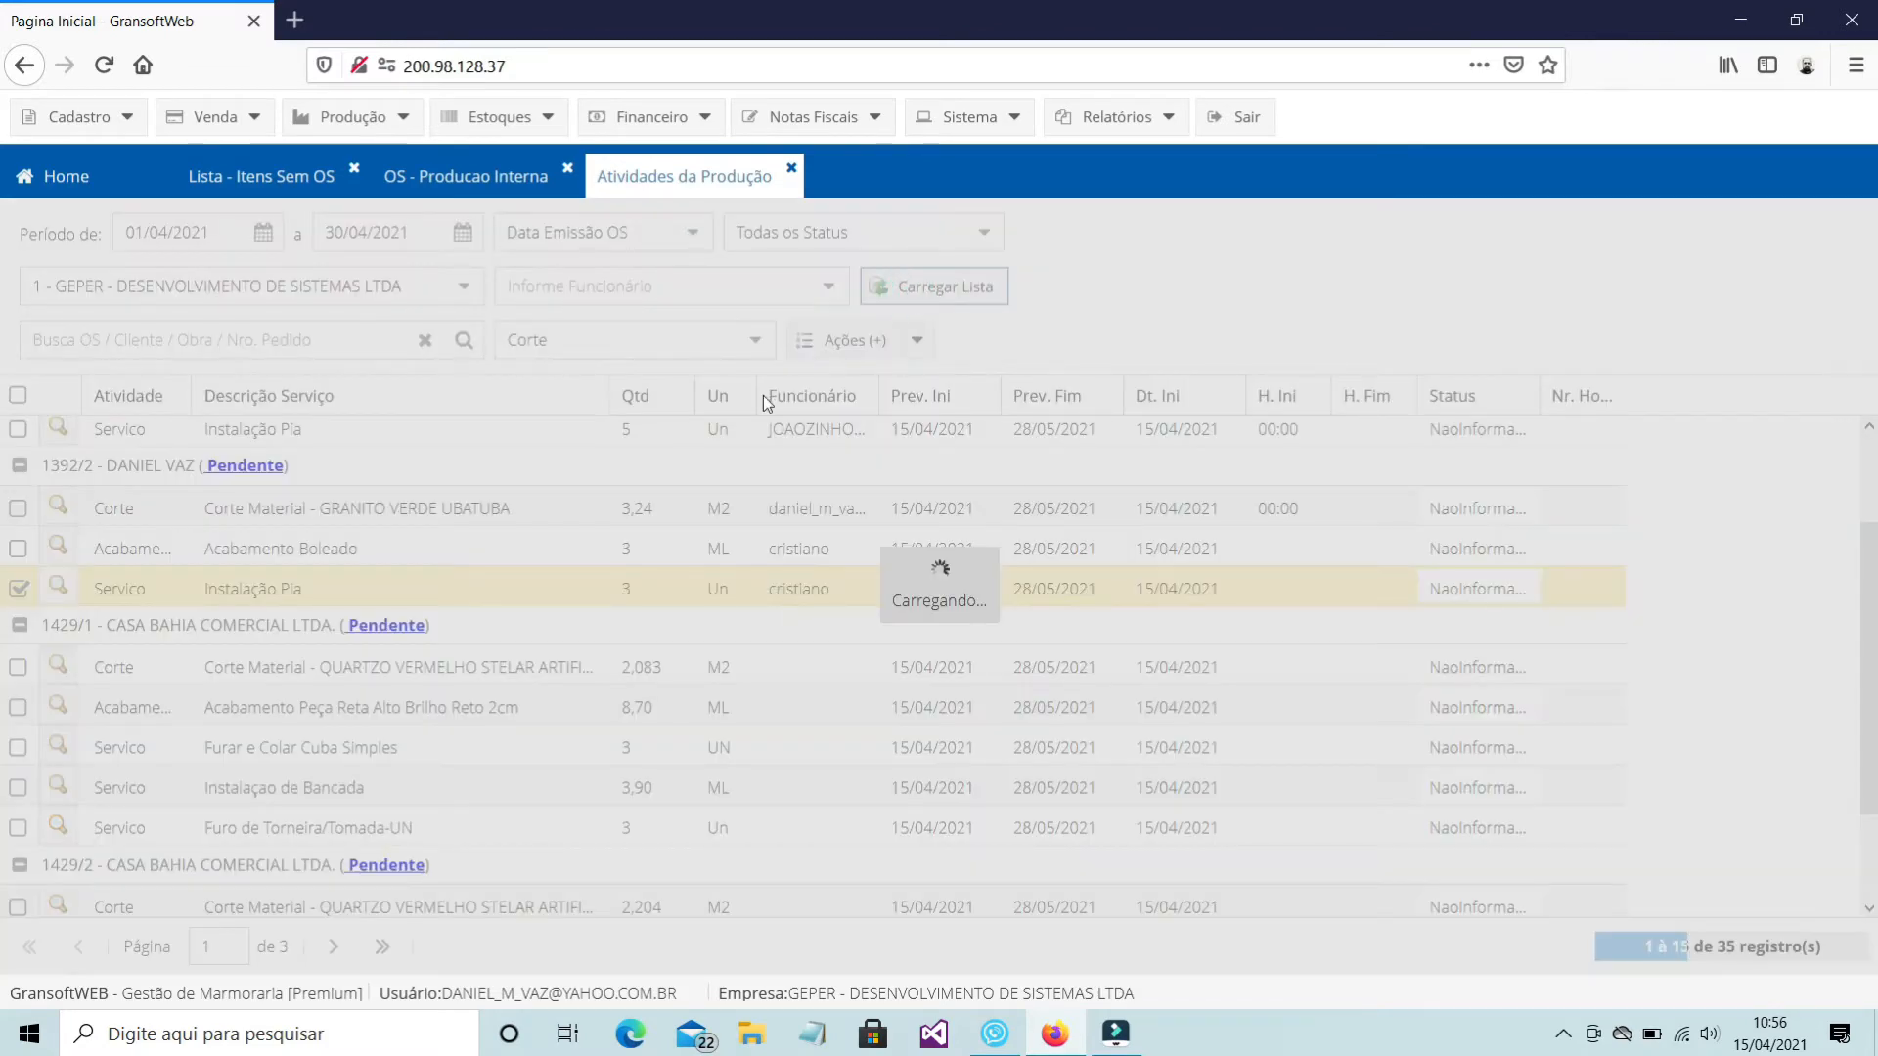
{"action": "left_click", "coordinate": [916, 340]}
{"action": "mouse_move", "coordinate": [861, 424]}
{"action": "left_click", "coordinate": [1085, 513]}
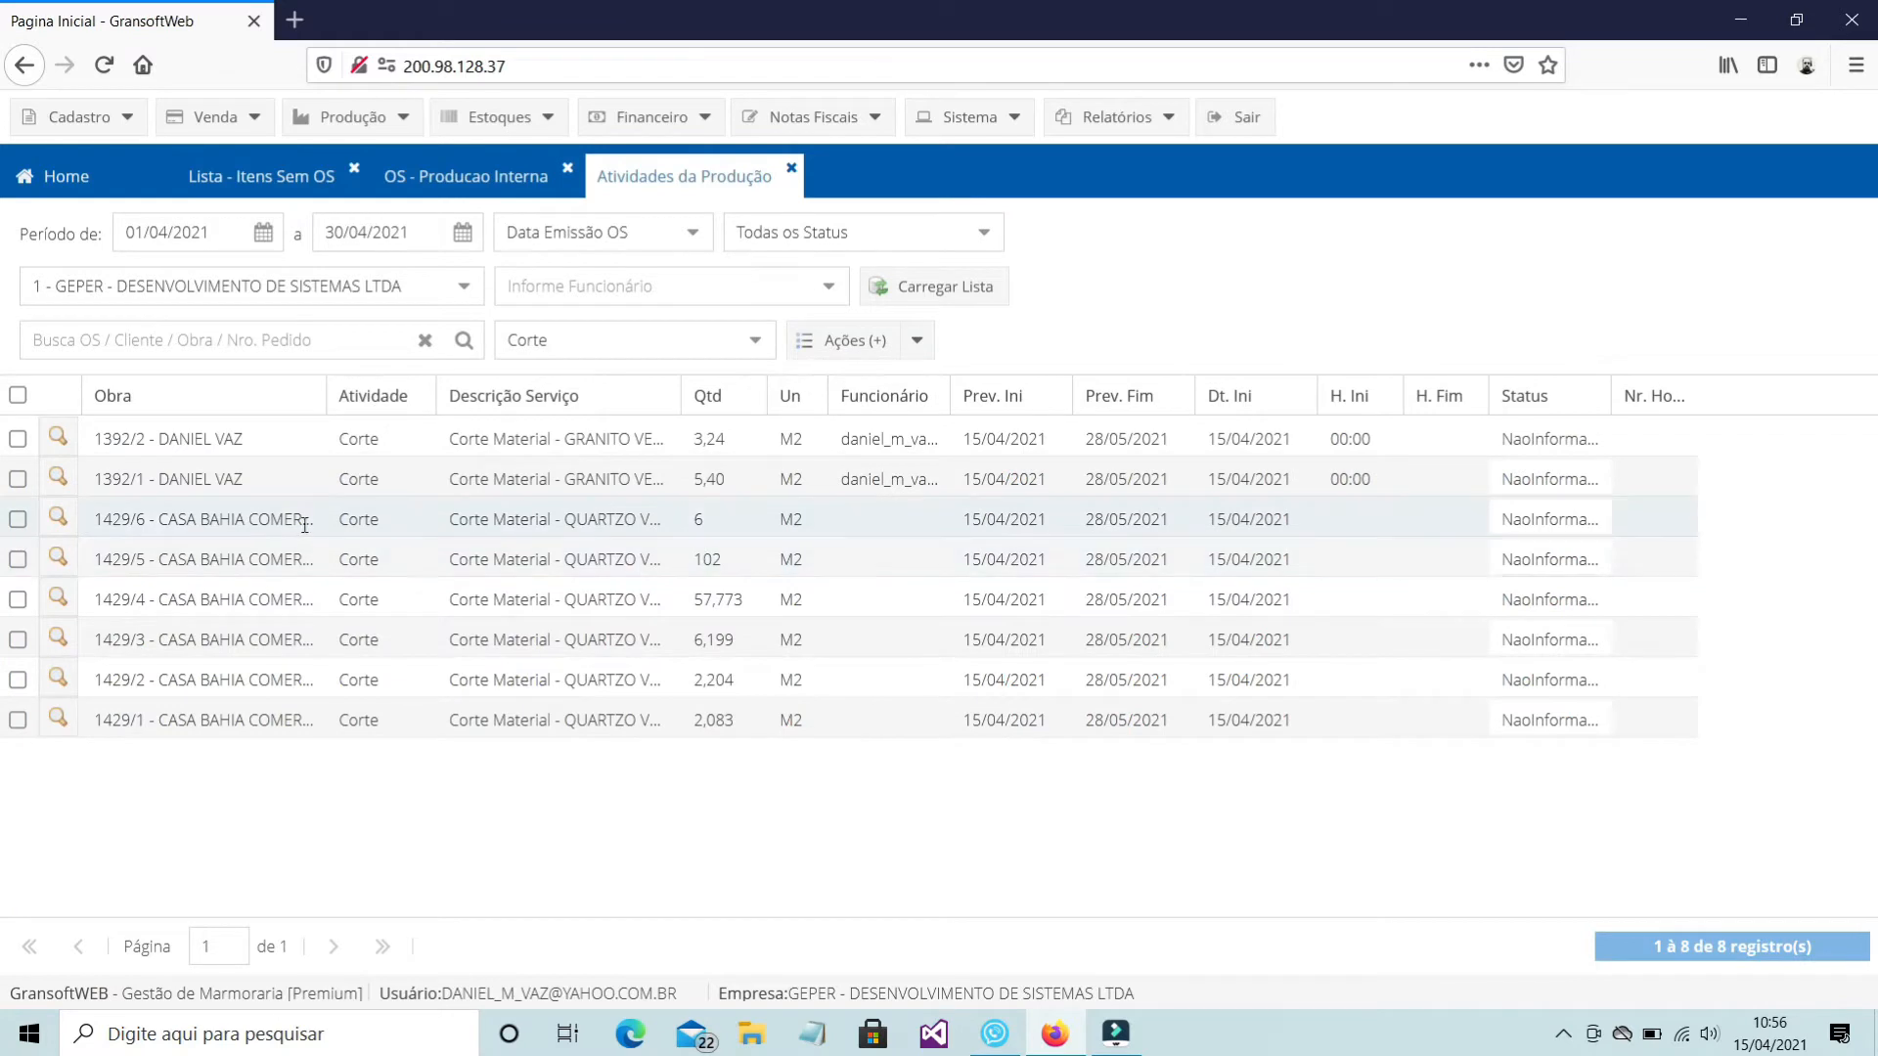
Assign one employee to the six CASA BAHIA COMERCIAL cutting activities that have no employee
{"action": "left_click", "coordinate": [17, 518]}
{"action": "left_click", "coordinate": [18, 558]}
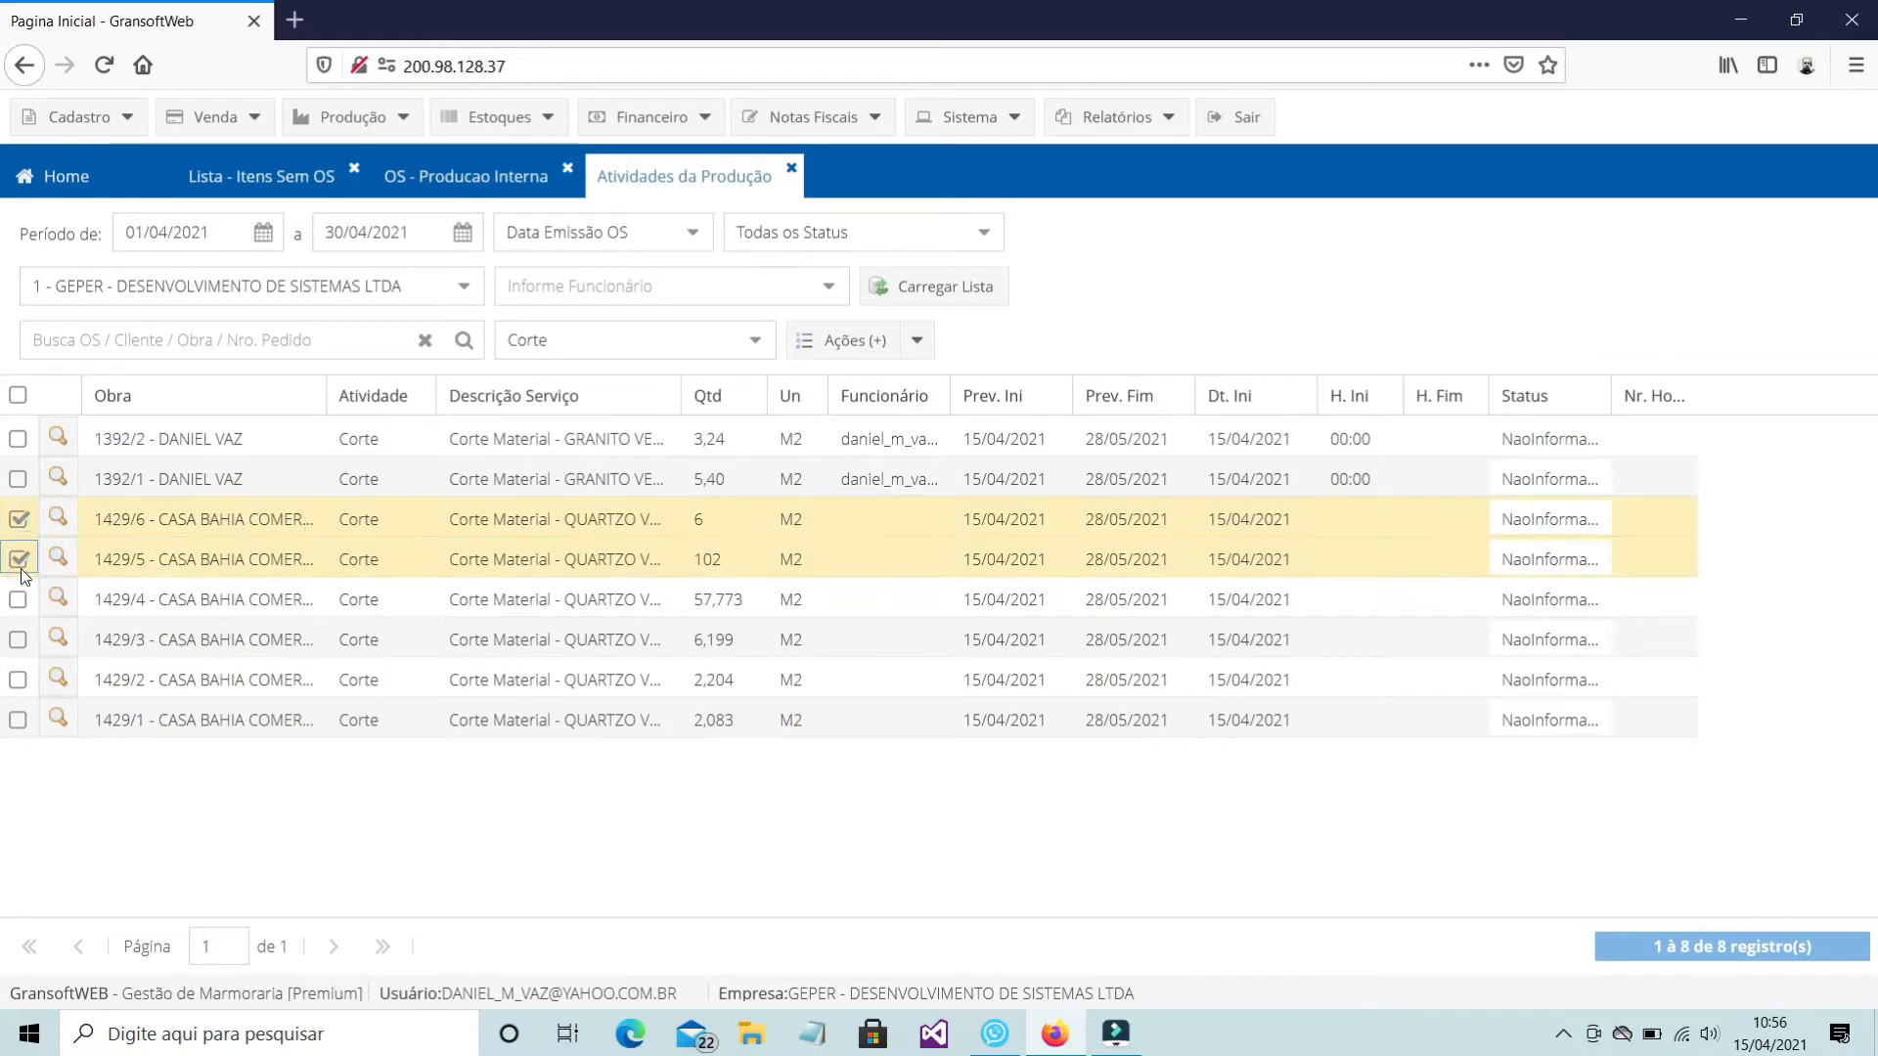
{"action": "left_click", "coordinate": [18, 598]}
{"action": "left_click", "coordinate": [17, 638]}
{"action": "left_click", "coordinate": [17, 678]}
{"action": "left_click", "coordinate": [18, 718]}
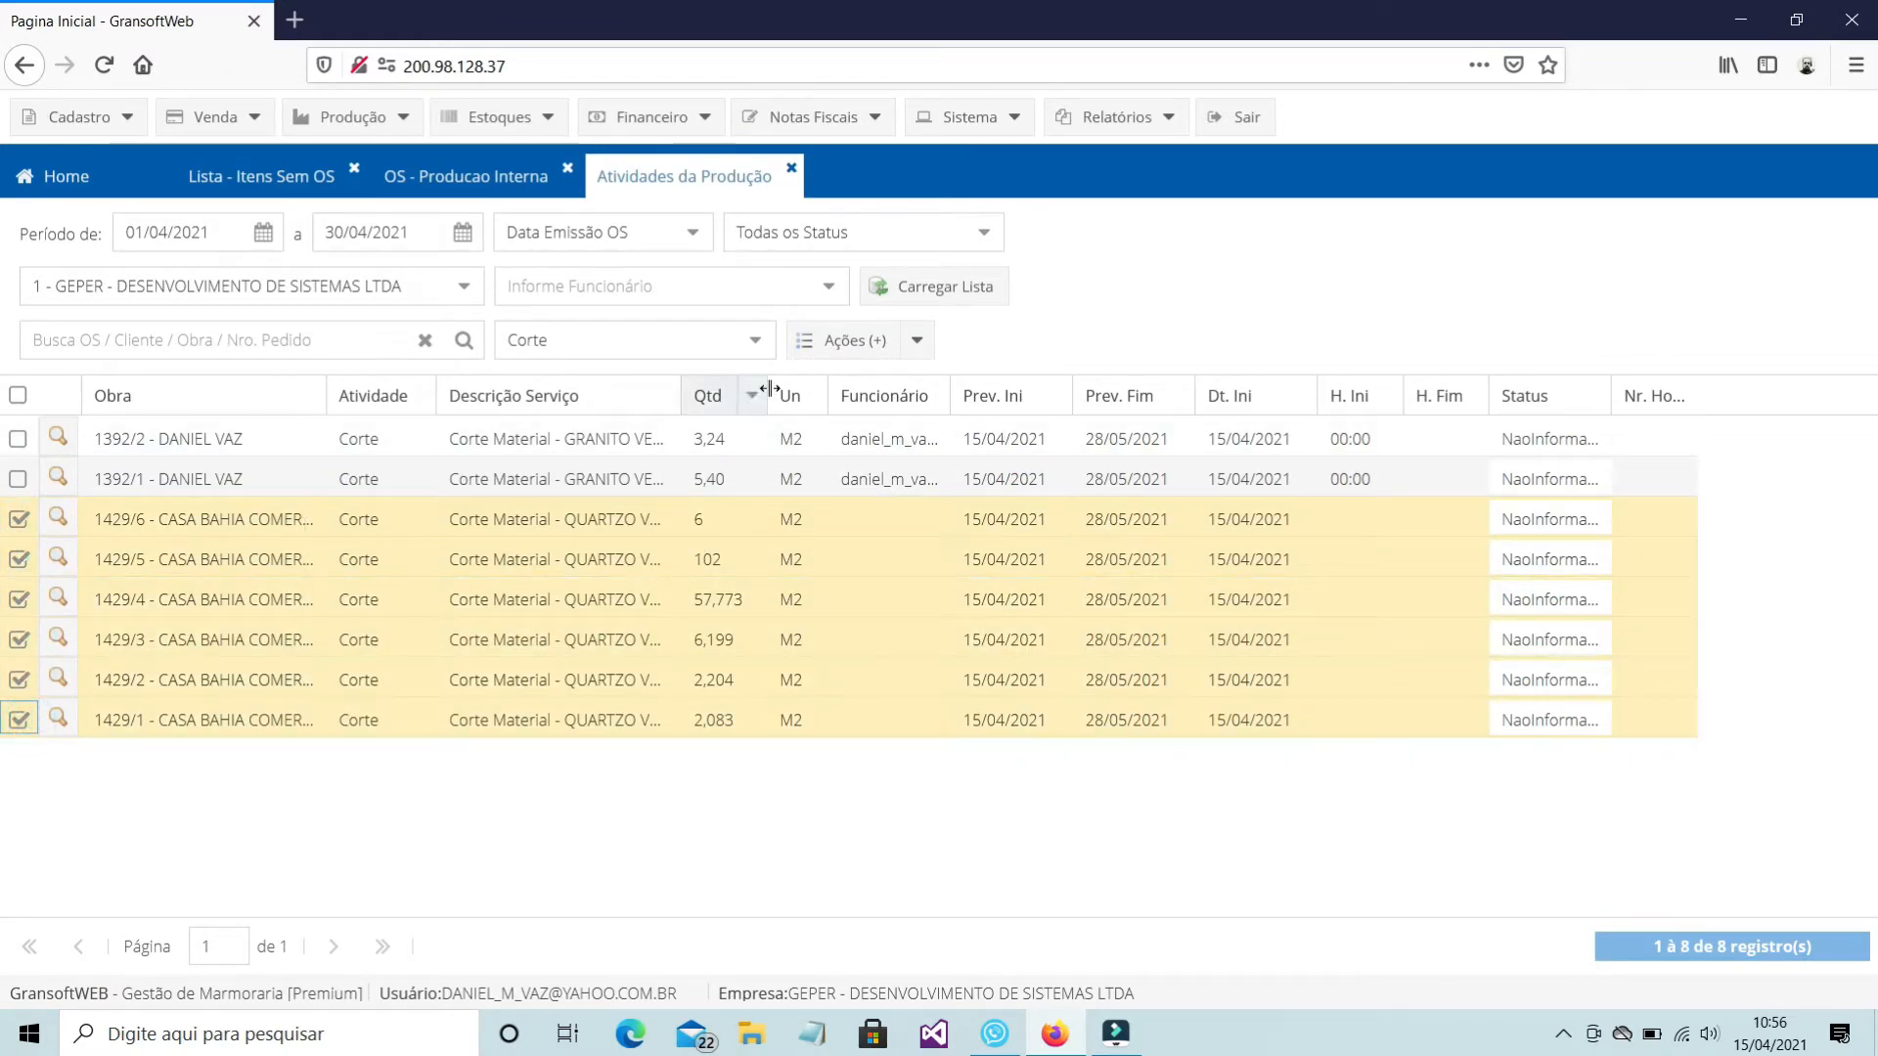
{"action": "left_click", "coordinate": [919, 349]}
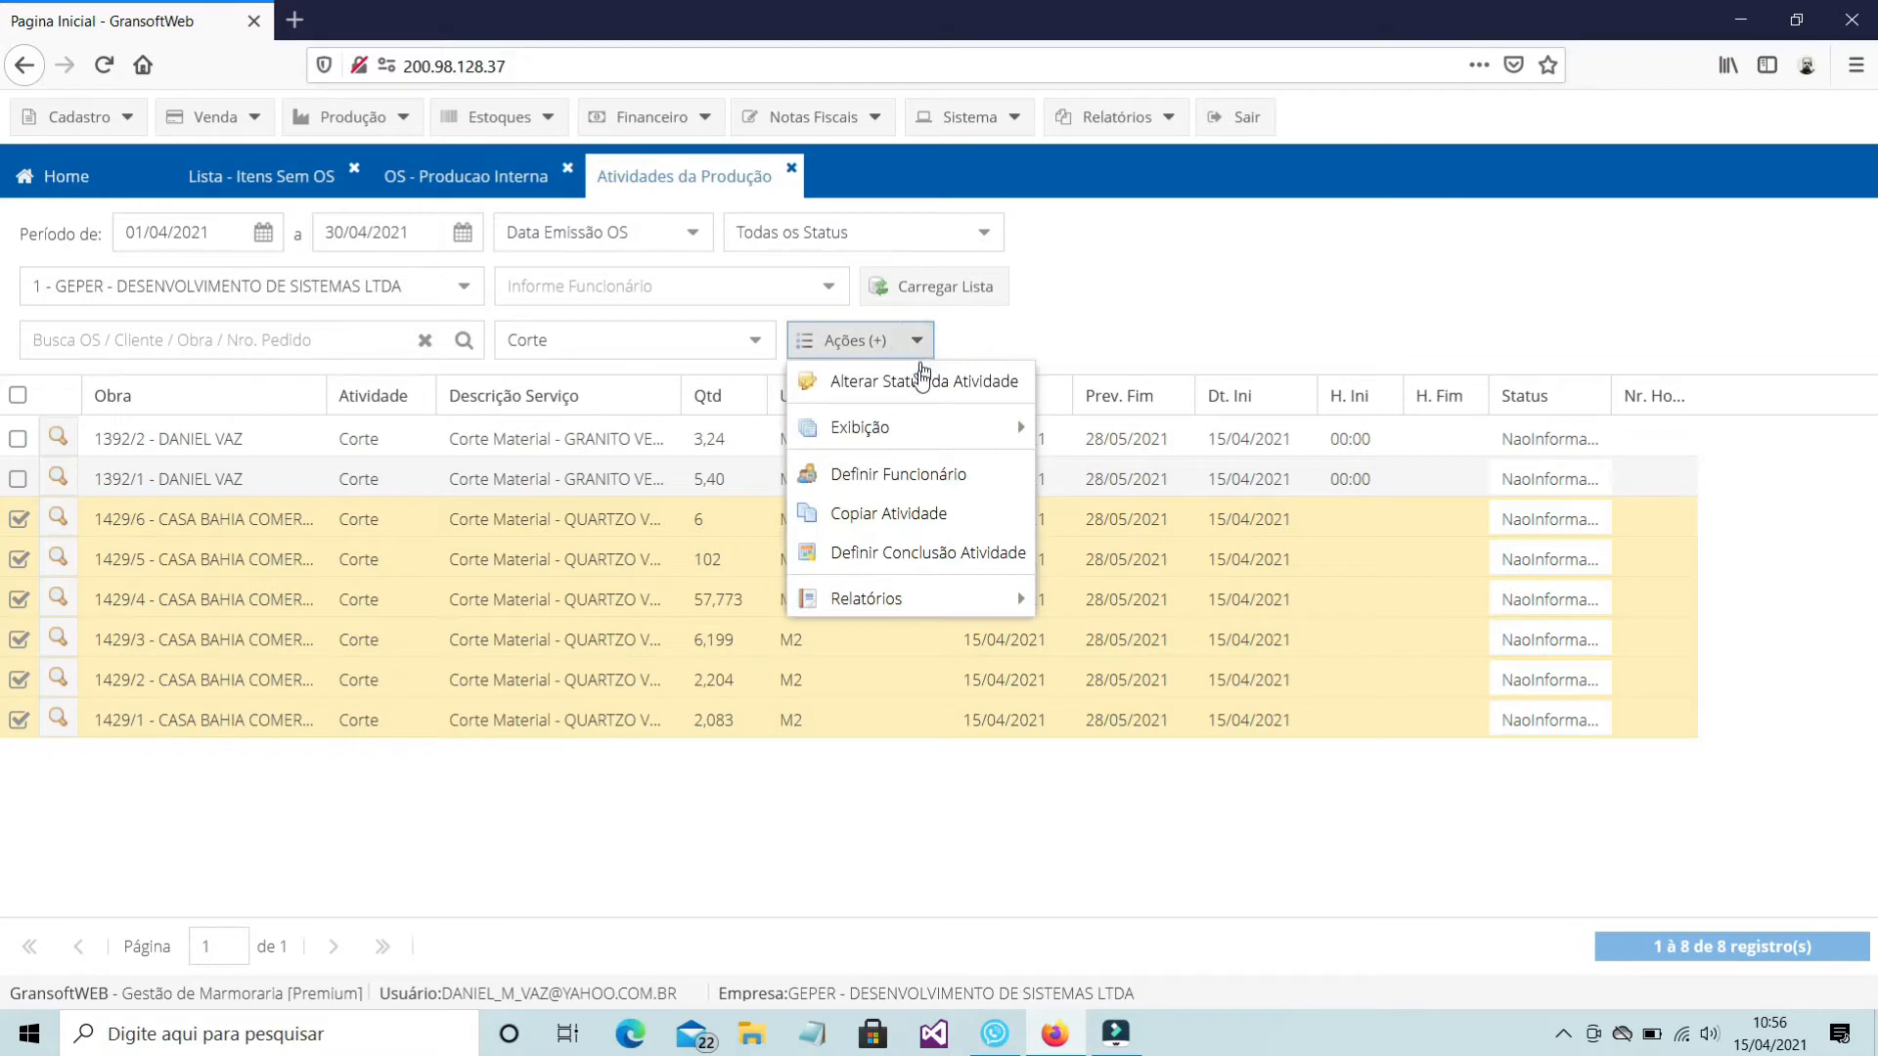
{"action": "left_click", "coordinate": [909, 475]}
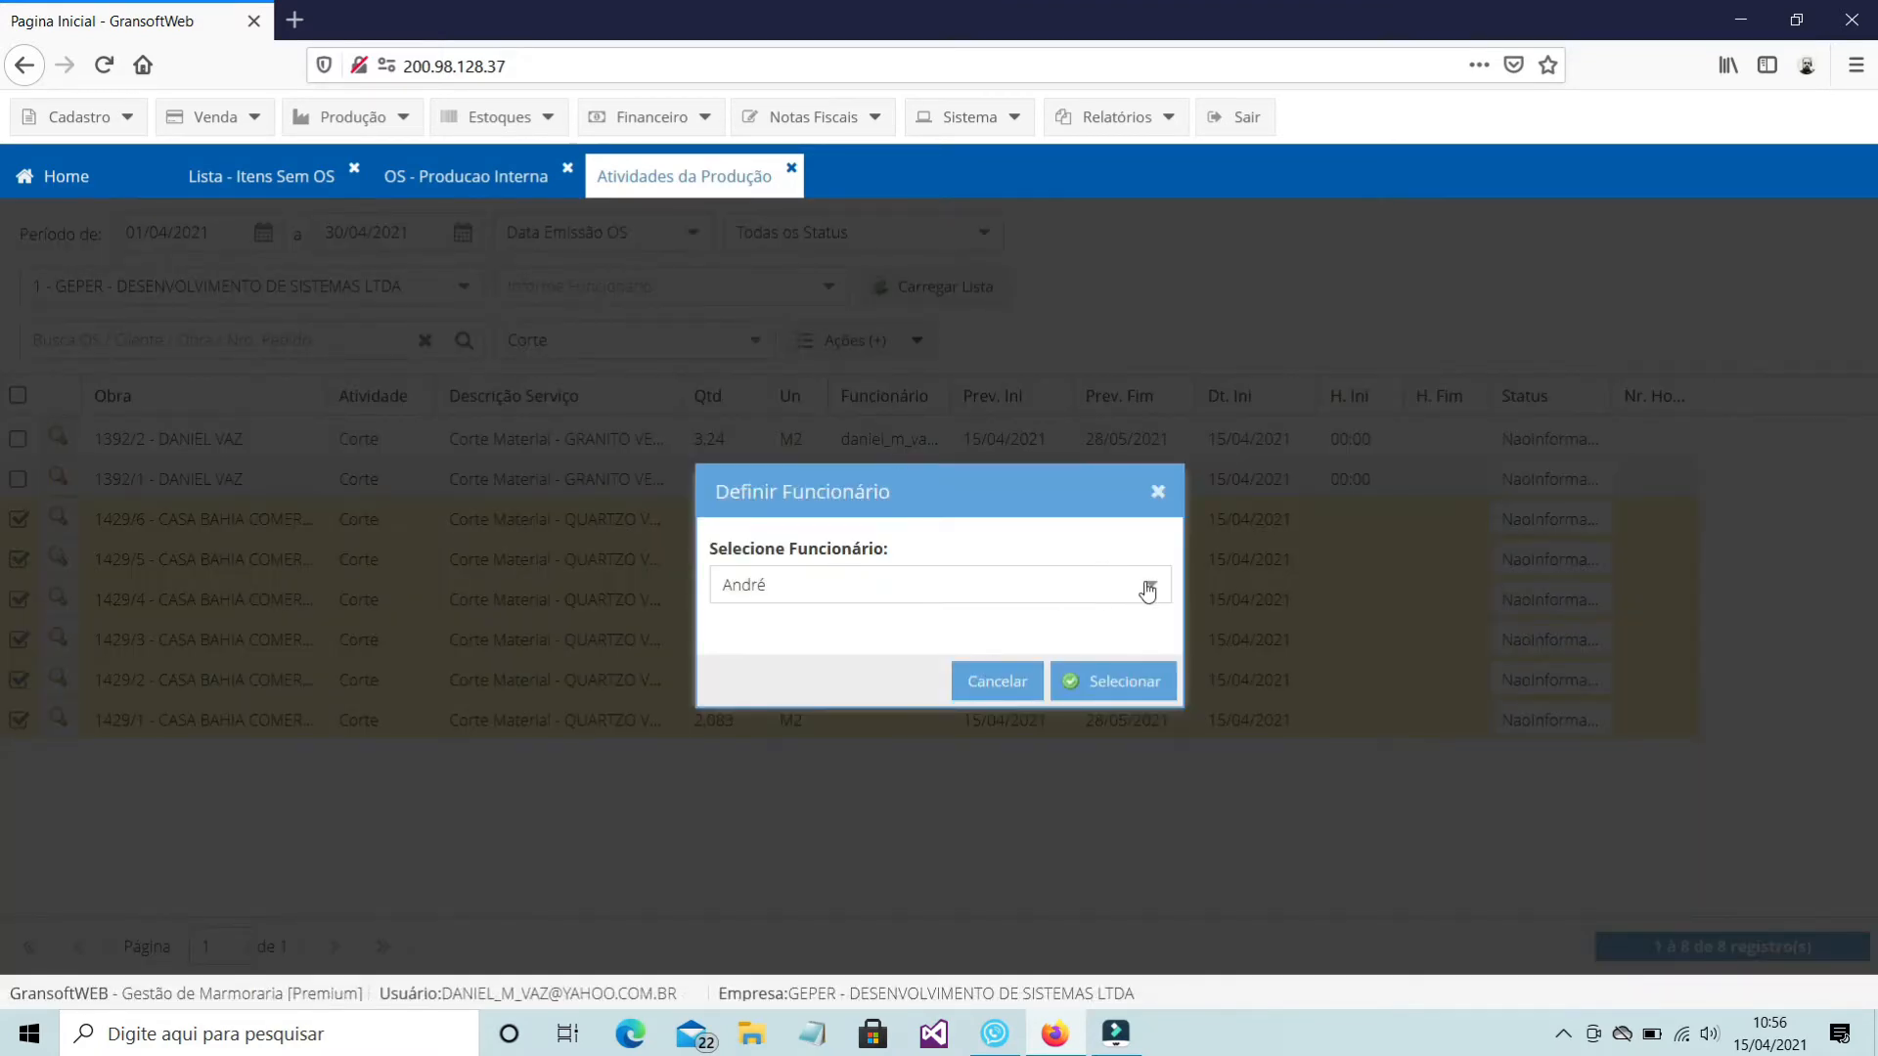
{"action": "left_click", "coordinate": [1146, 587]}
{"action": "scroll", "coordinate": [872, 800], "scroll_direction": "down", "scroll_amount": 3}
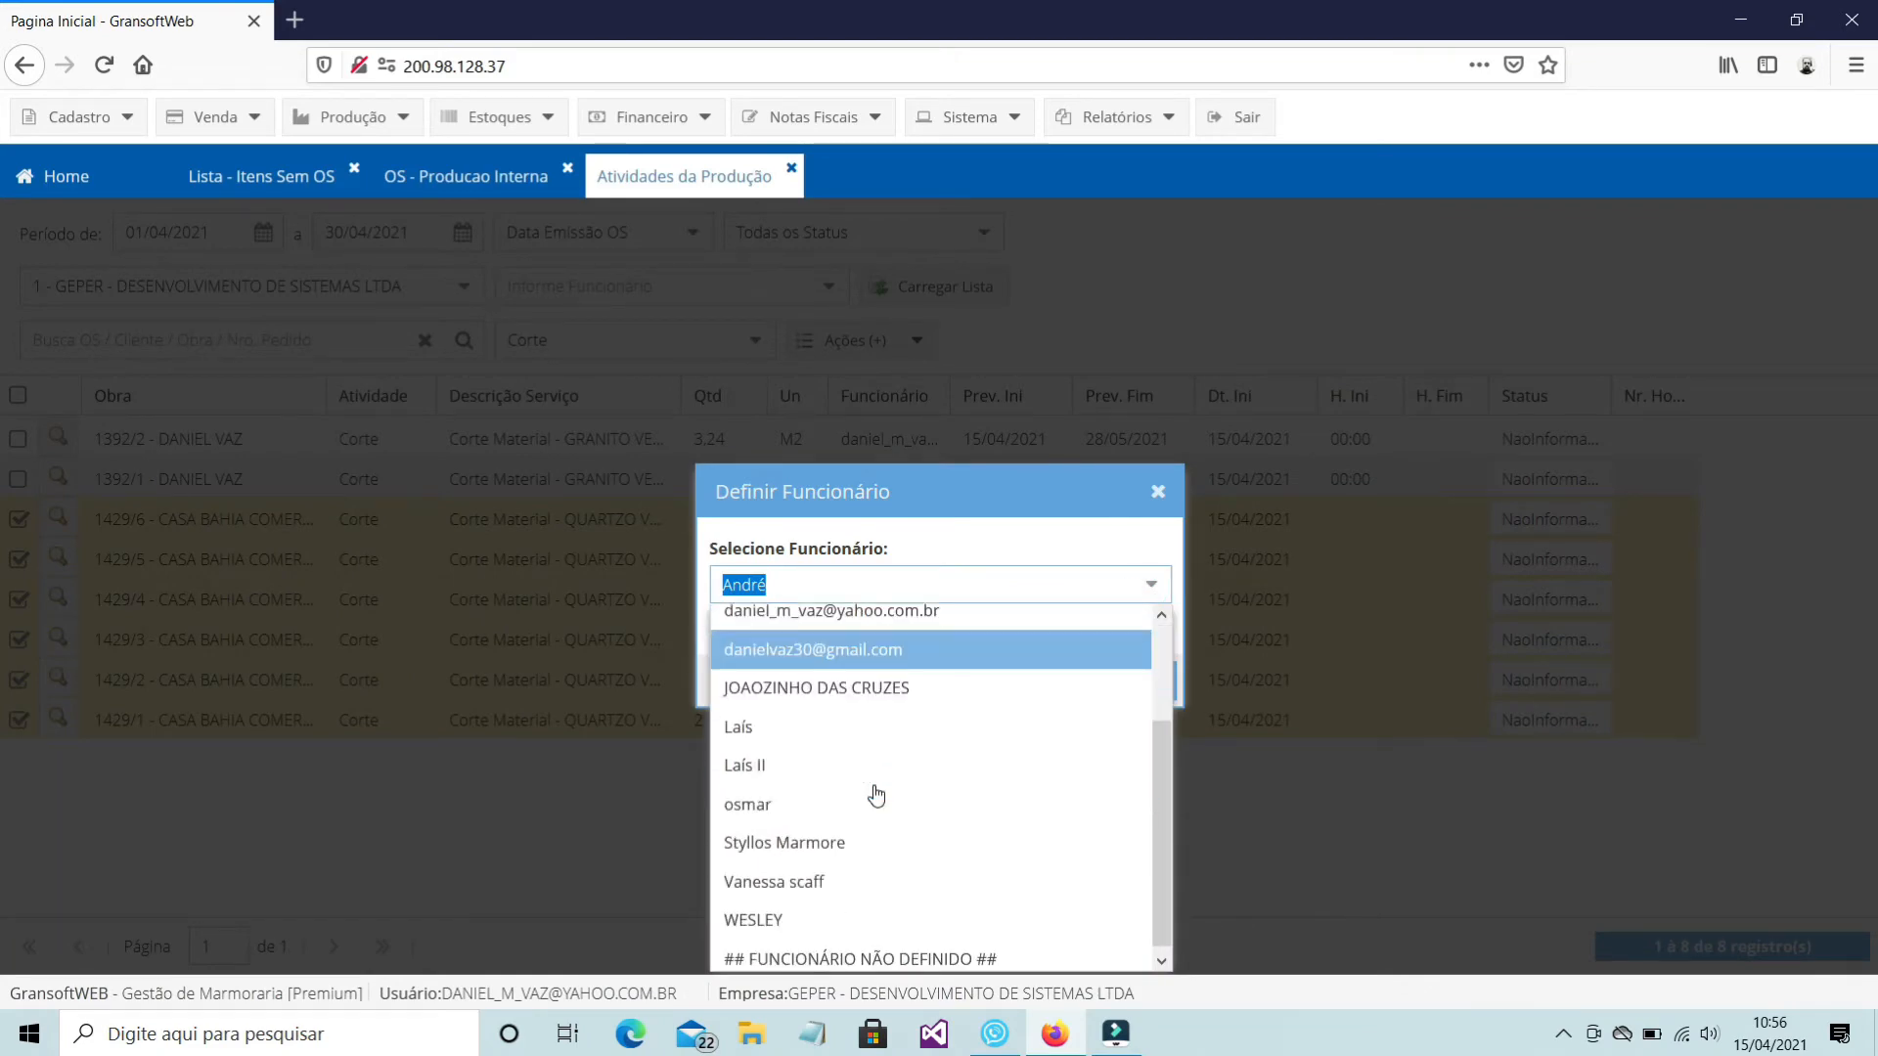
{"action": "scroll", "coordinate": [875, 794], "scroll_direction": "up", "scroll_amount": 3}
{"action": "left_click", "coordinate": [851, 741]}
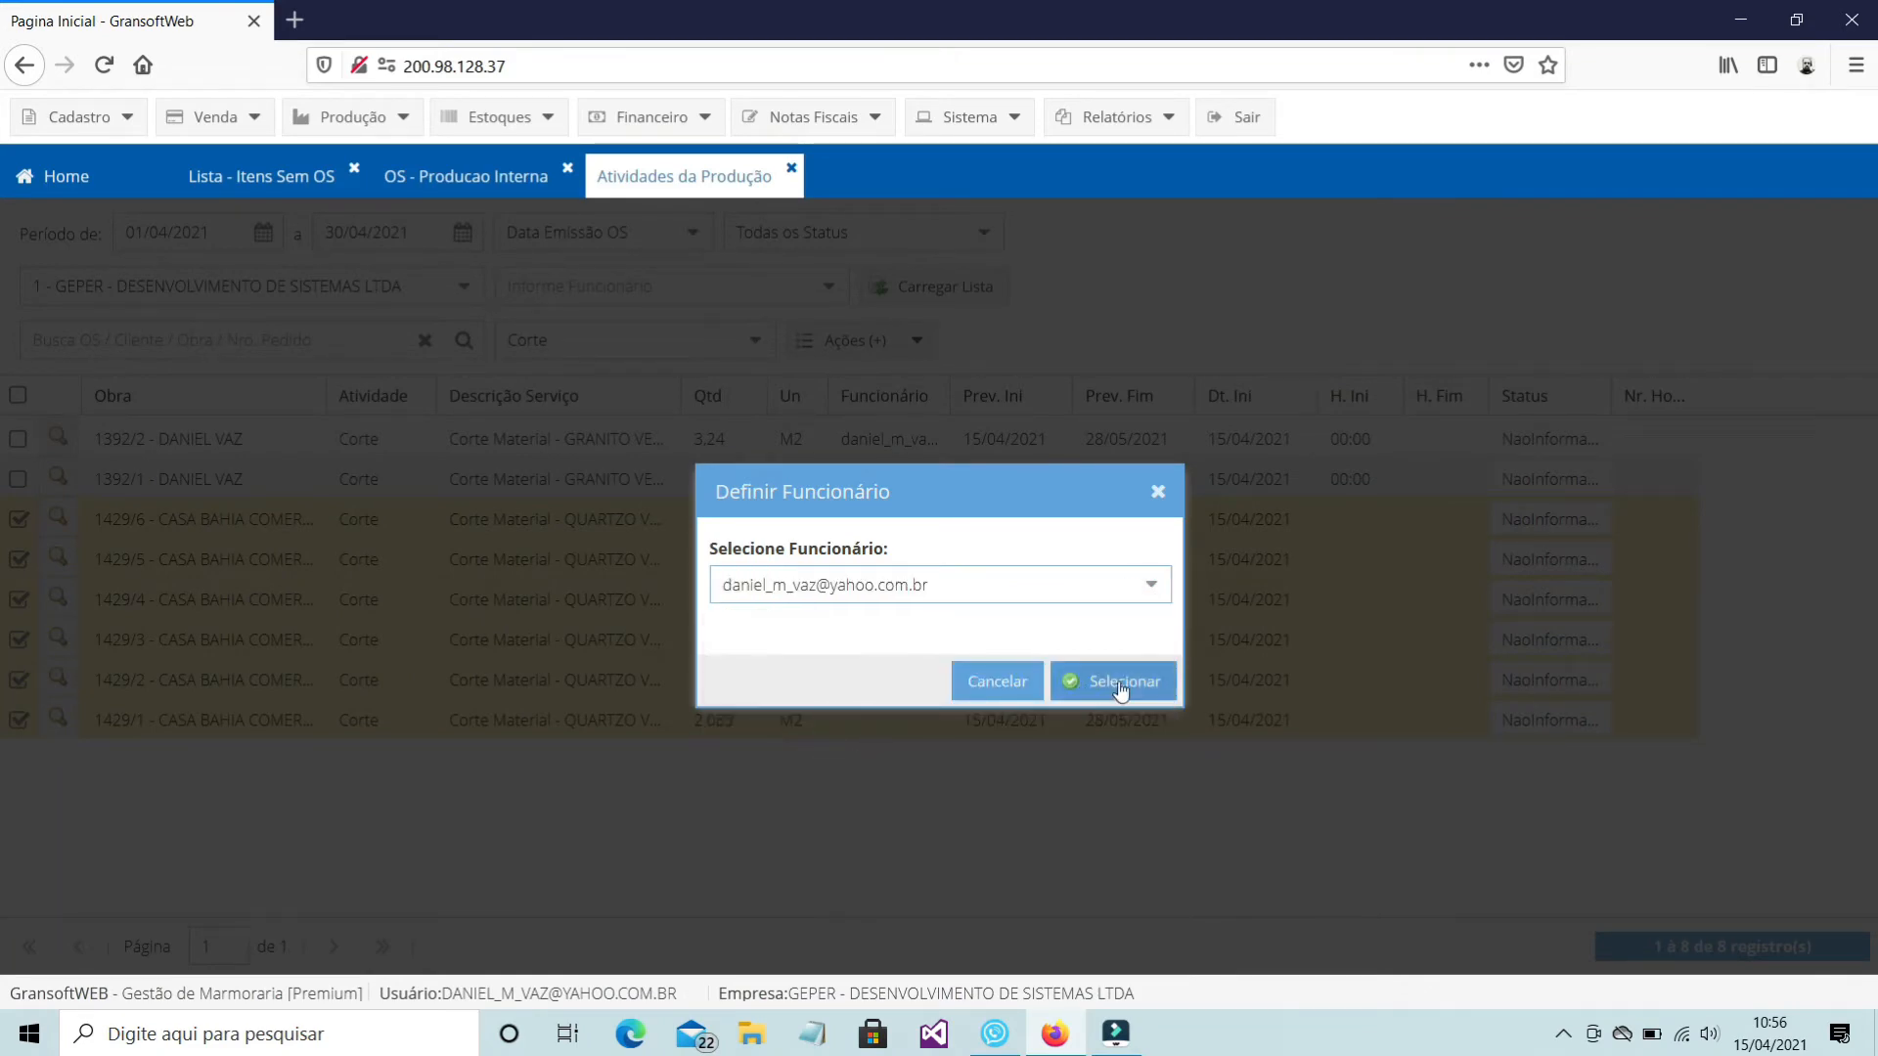
{"action": "left_click", "coordinate": [1116, 681]}
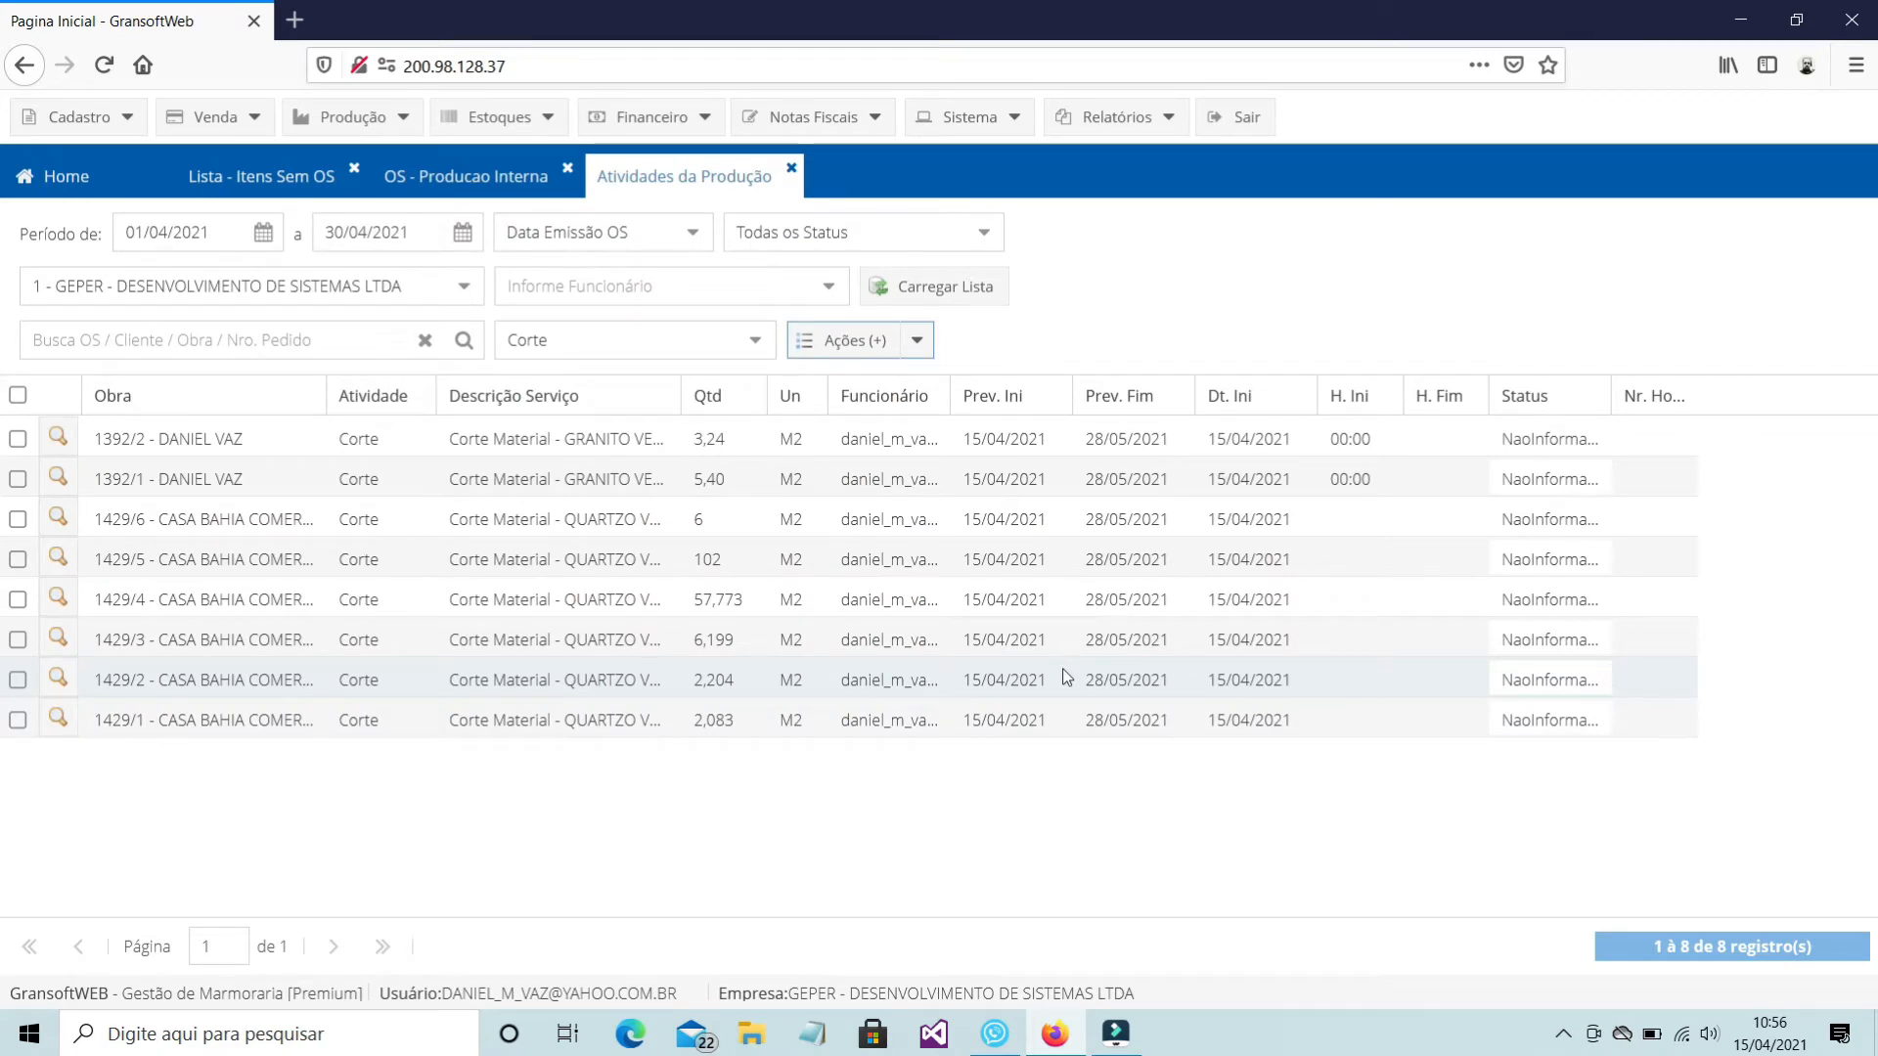
Filter the activities by the Servico(Colocação / Instalação) type and Atividades Sem Funcionários, and load the list
{"action": "left_click", "coordinate": [754, 342]}
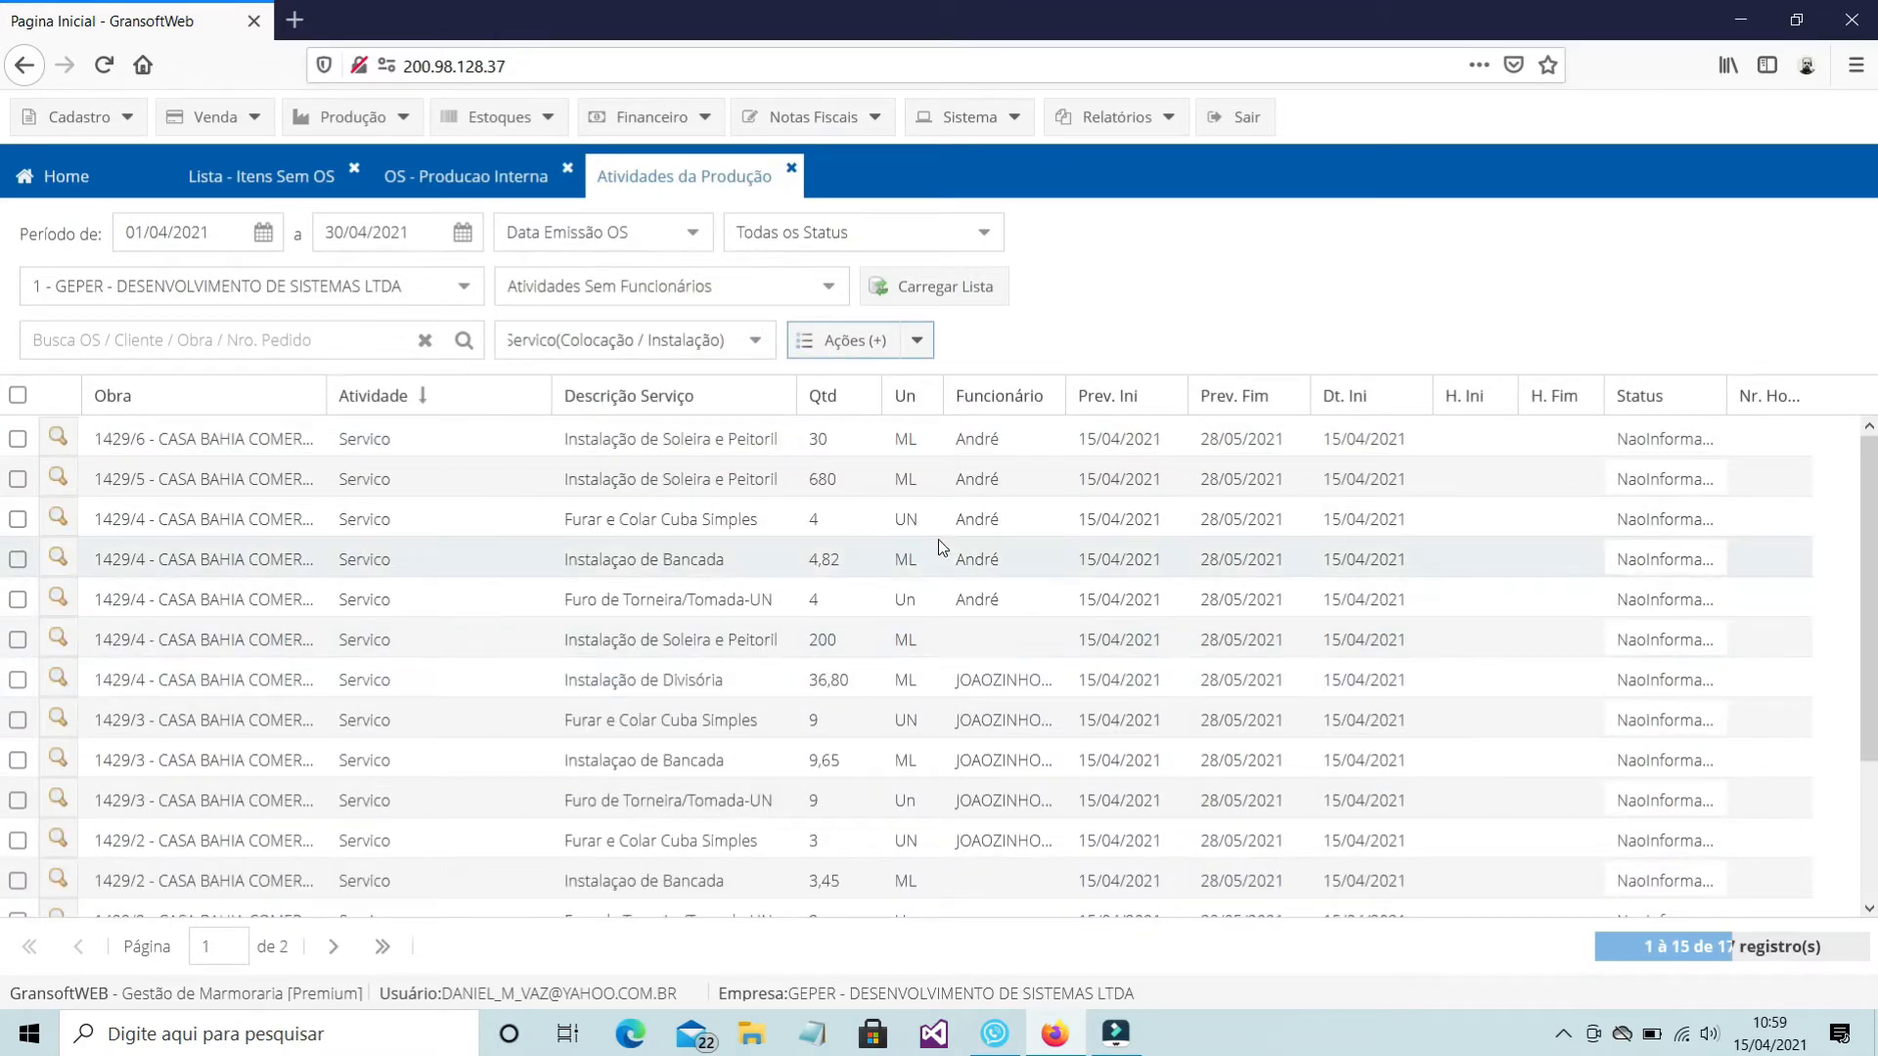
{"action": "left_click", "coordinate": [943, 289]}
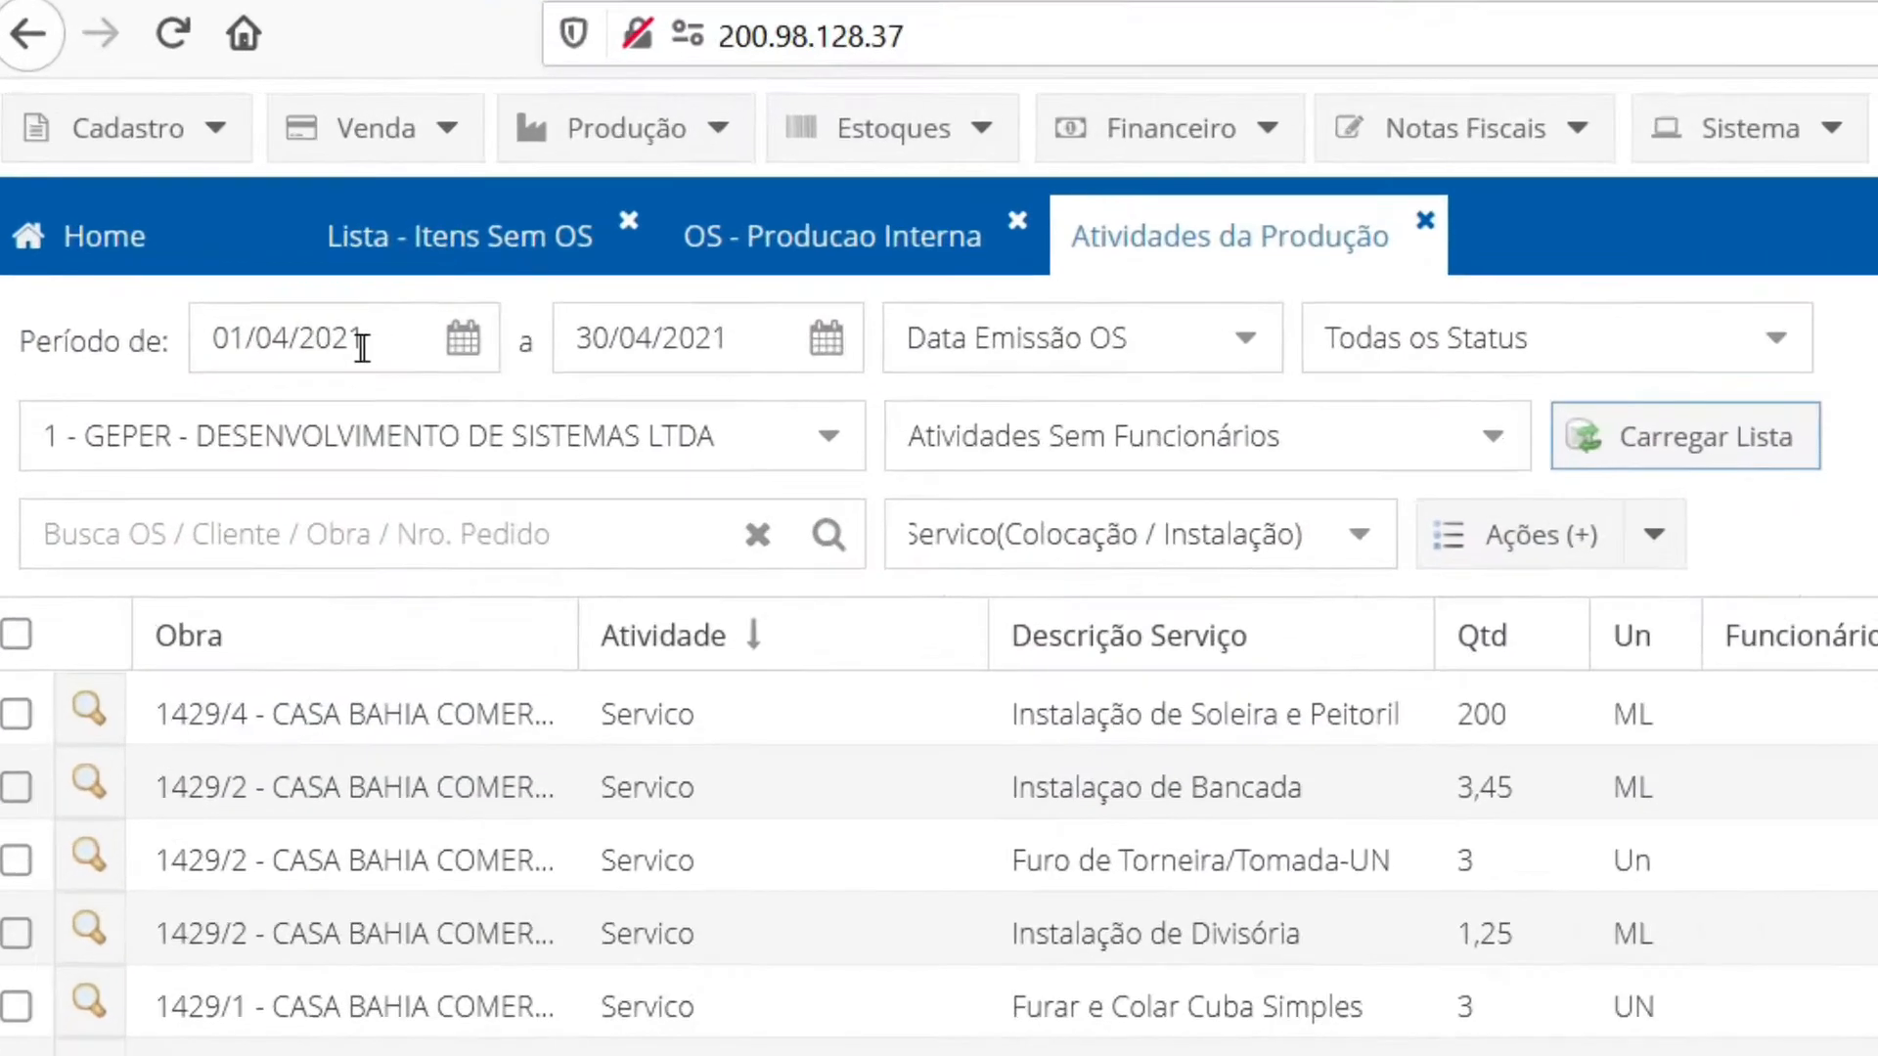
Set the period's start date to 01/01/2000, filter by one employee and Todos Servicos, and load the list
{"action": "left_click", "coordinate": [276, 337]}
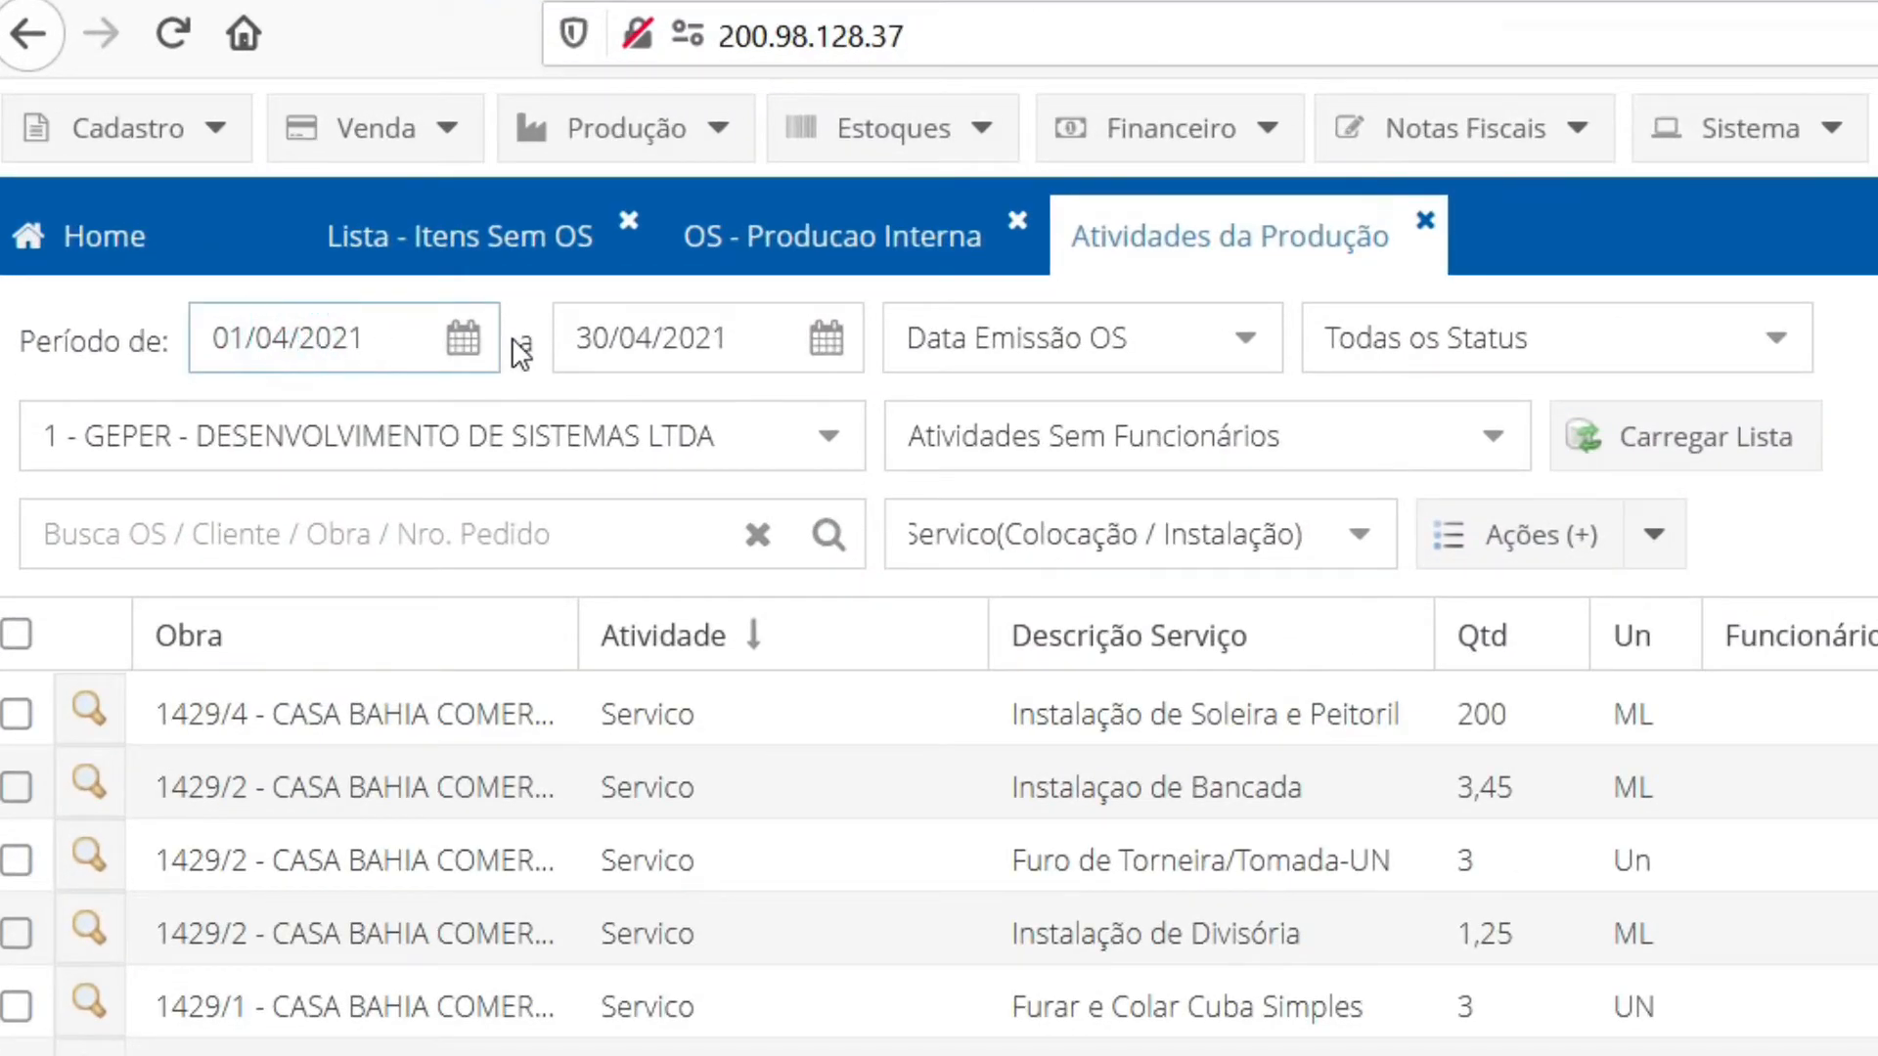
{"action": "type", "text": "1"}
{"action": "left_click_drag", "start_coordinate": [326, 337], "coordinate": [445, 364]}
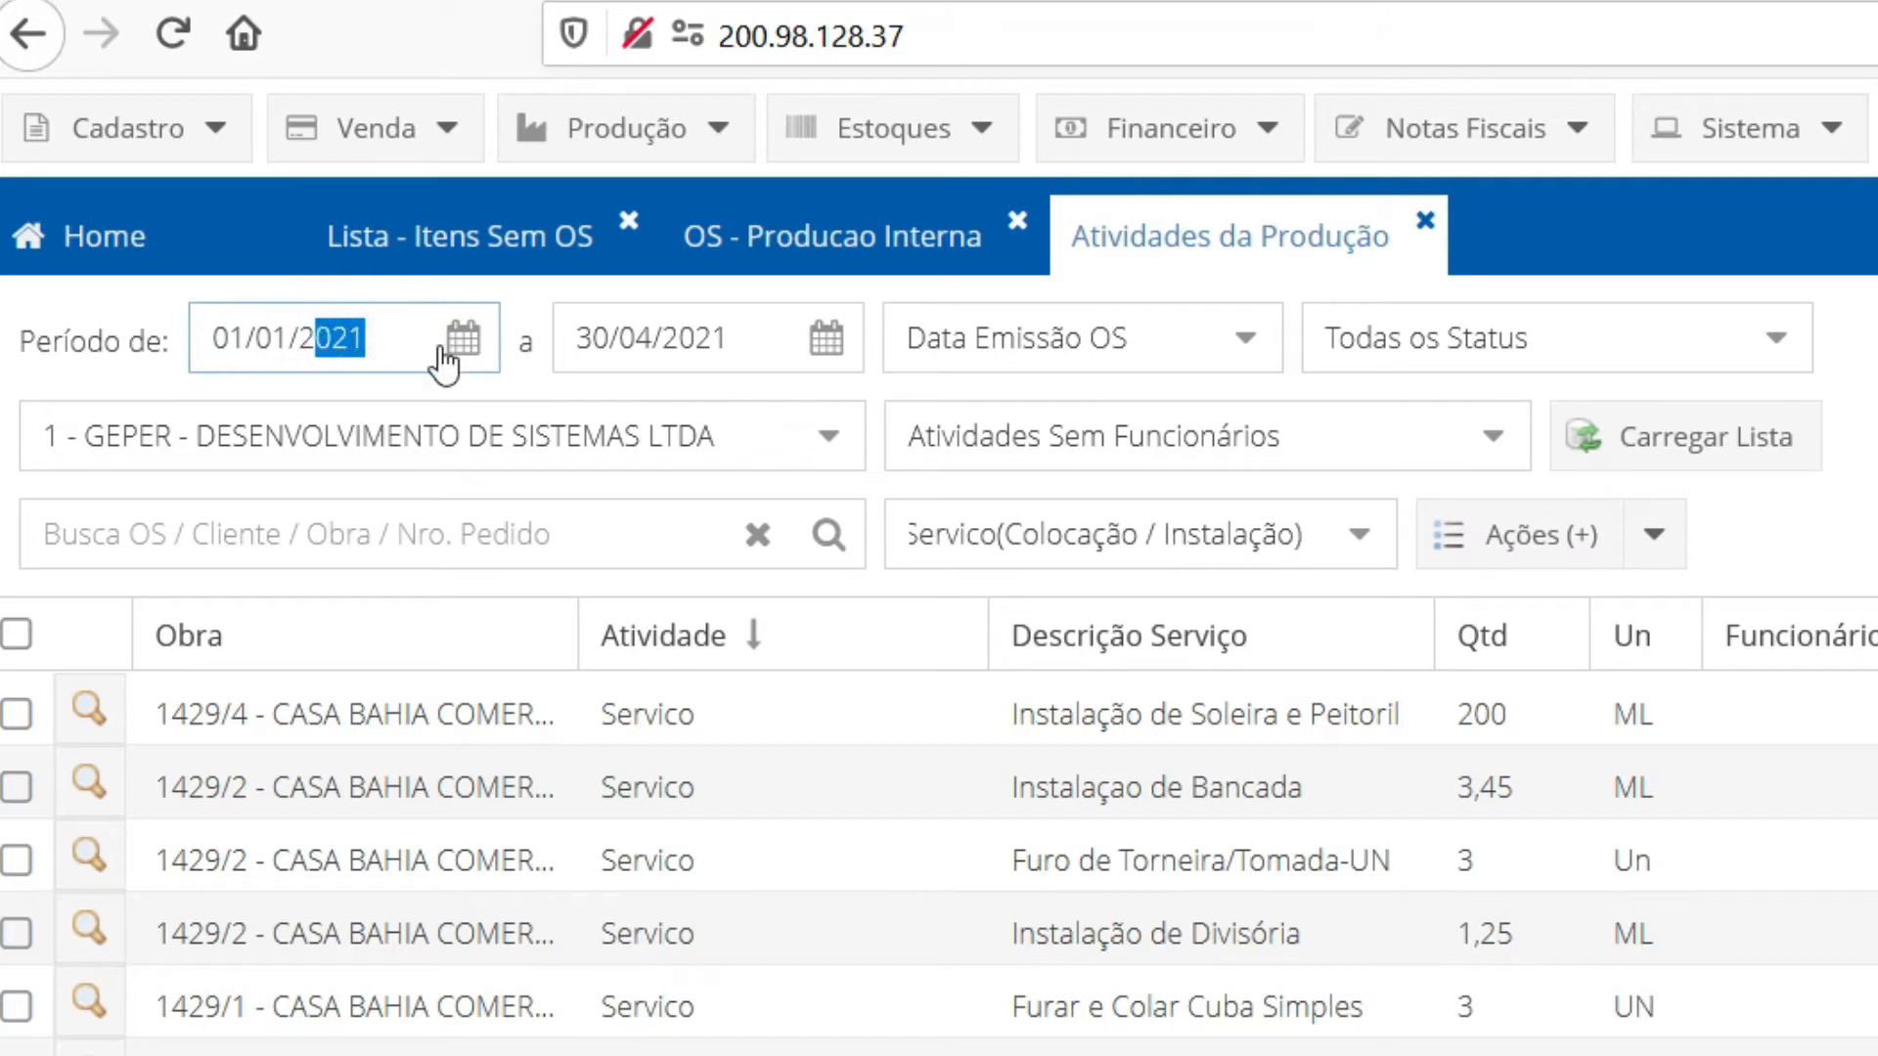
{"action": "type", "text": "000"}
{"action": "key", "text": "Tab"}
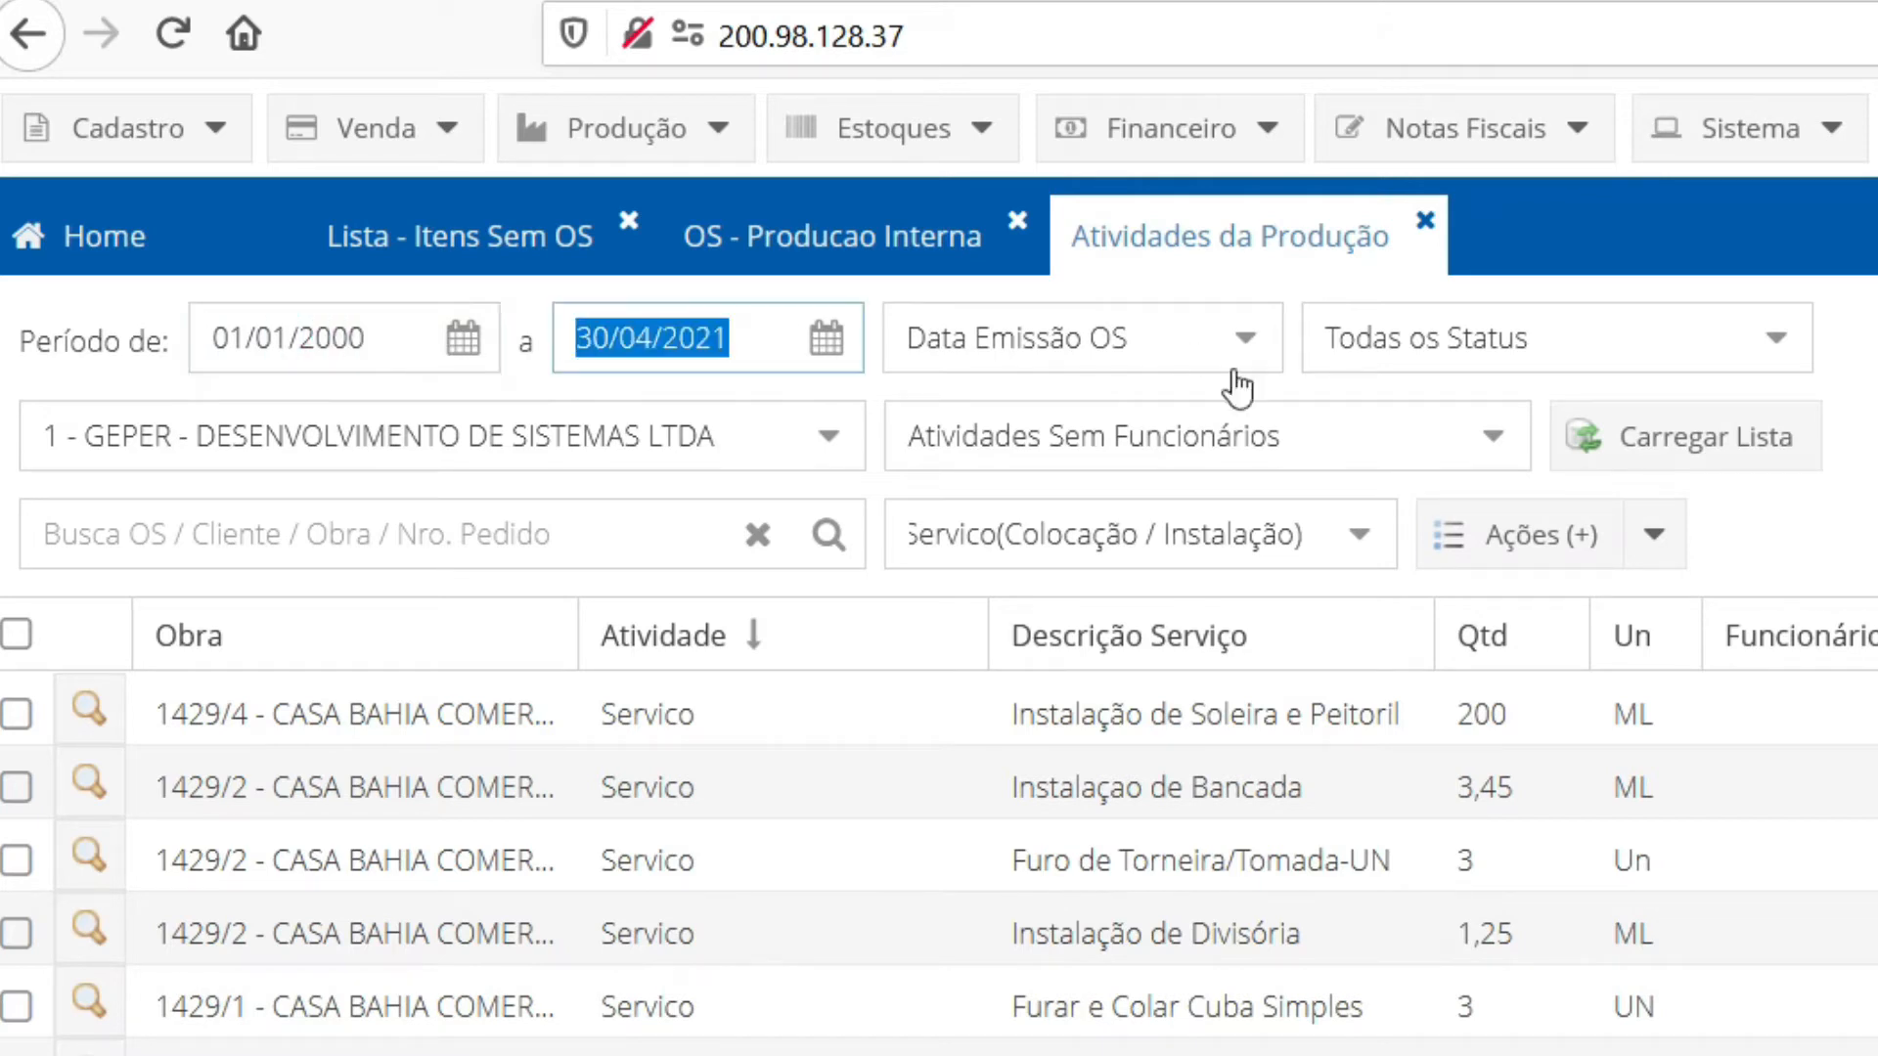
{"action": "left_click", "coordinate": [1492, 450]}
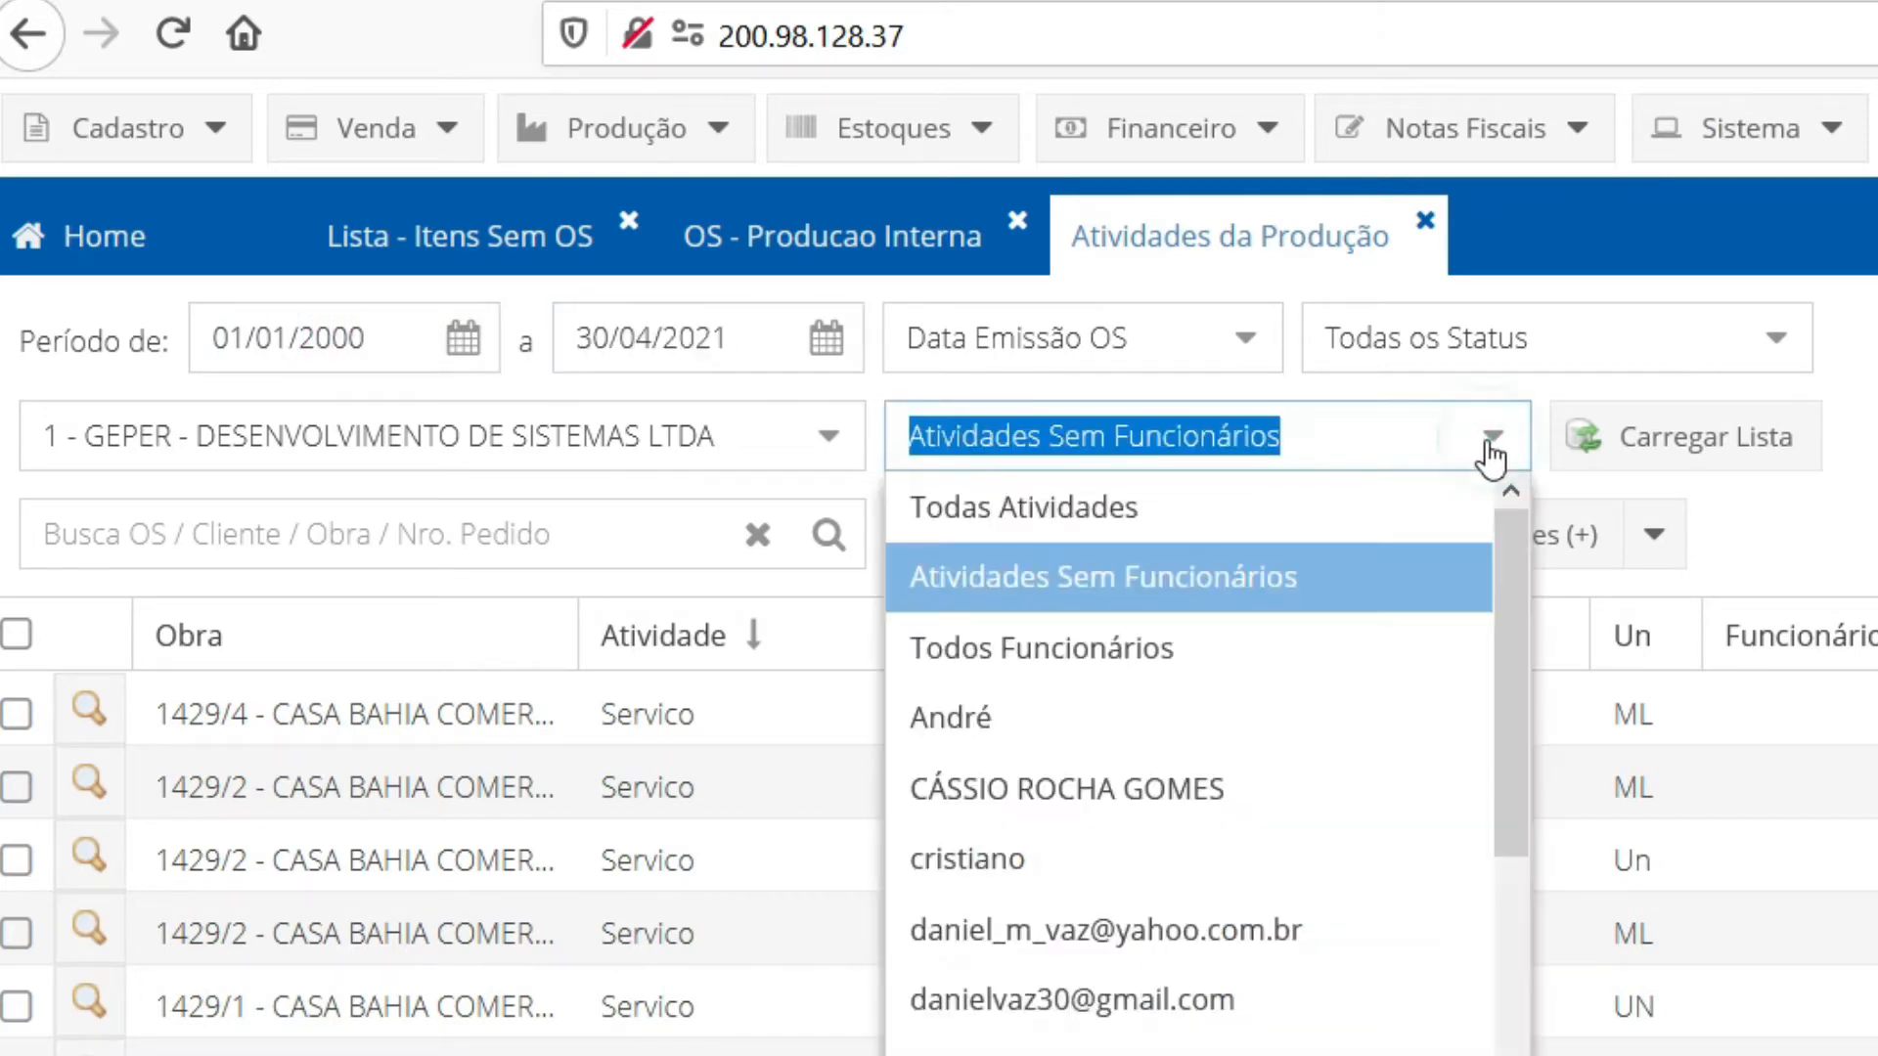
{"action": "left_click", "coordinate": [1259, 934]}
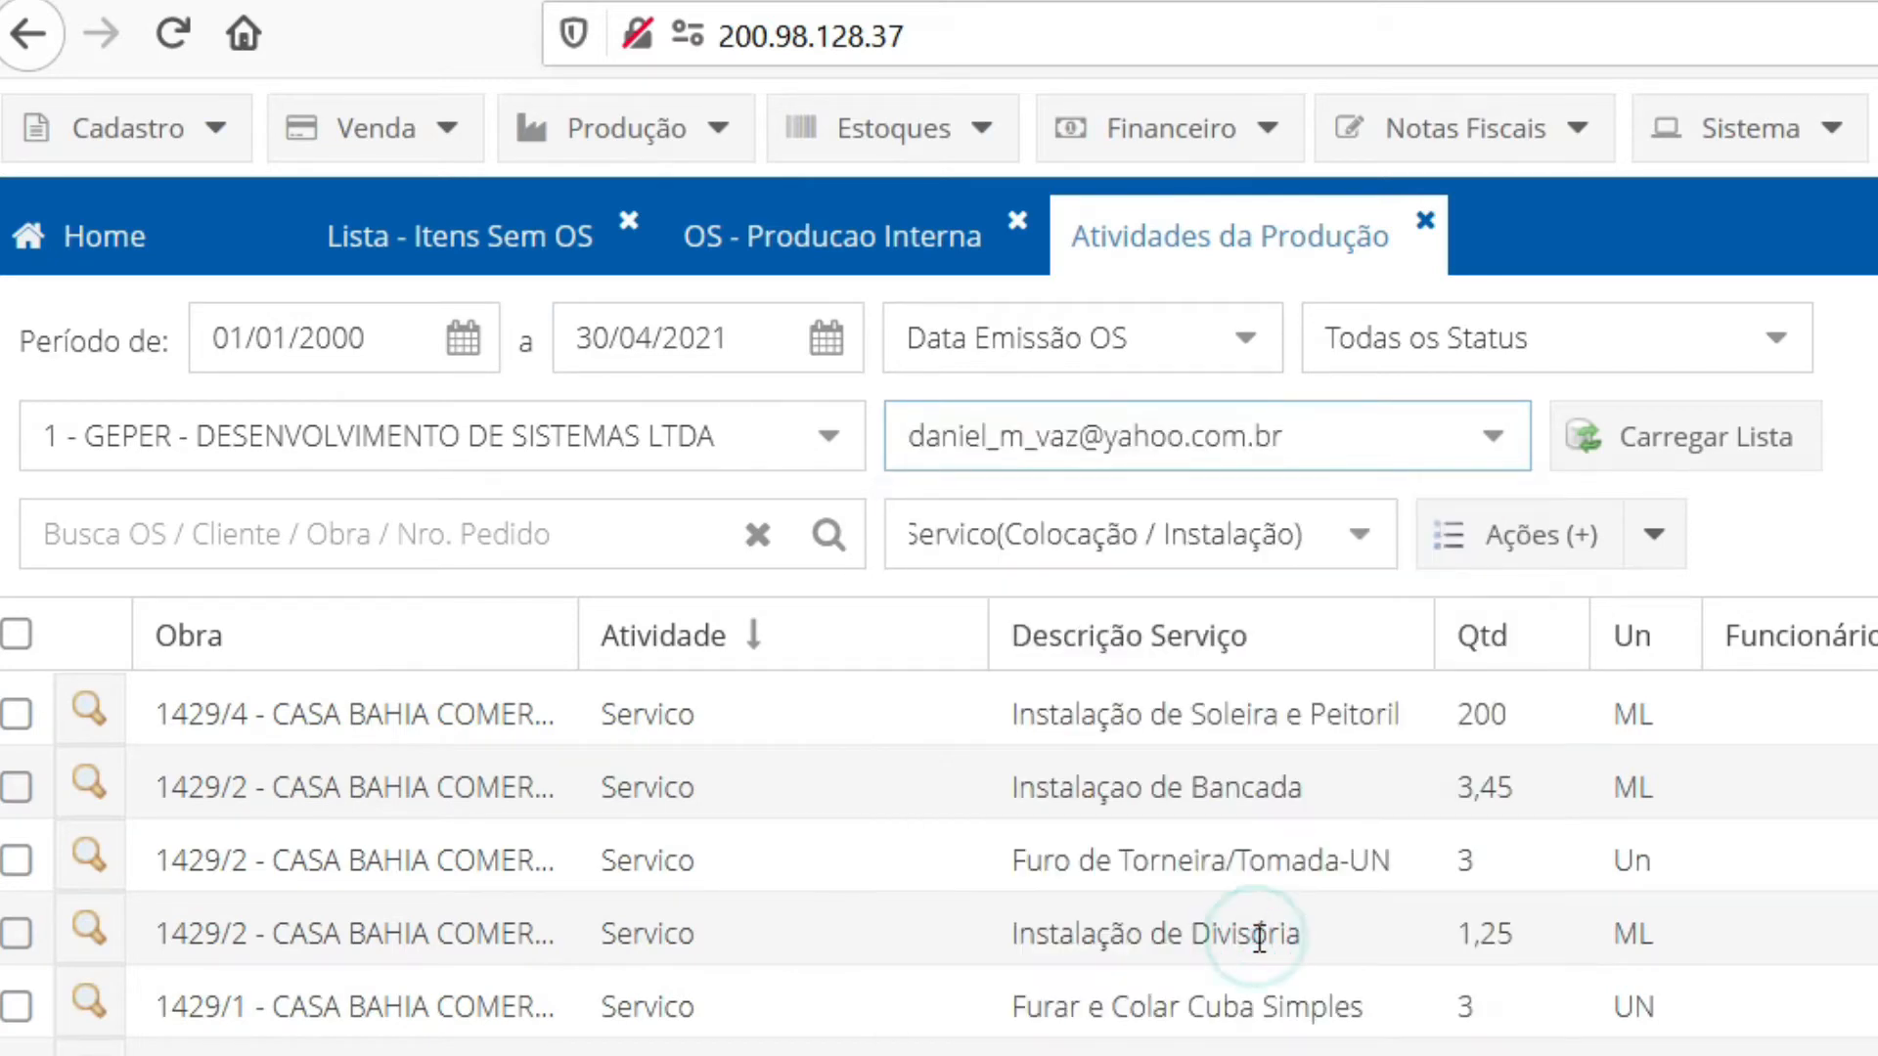
{"action": "left_click", "coordinate": [1689, 457]}
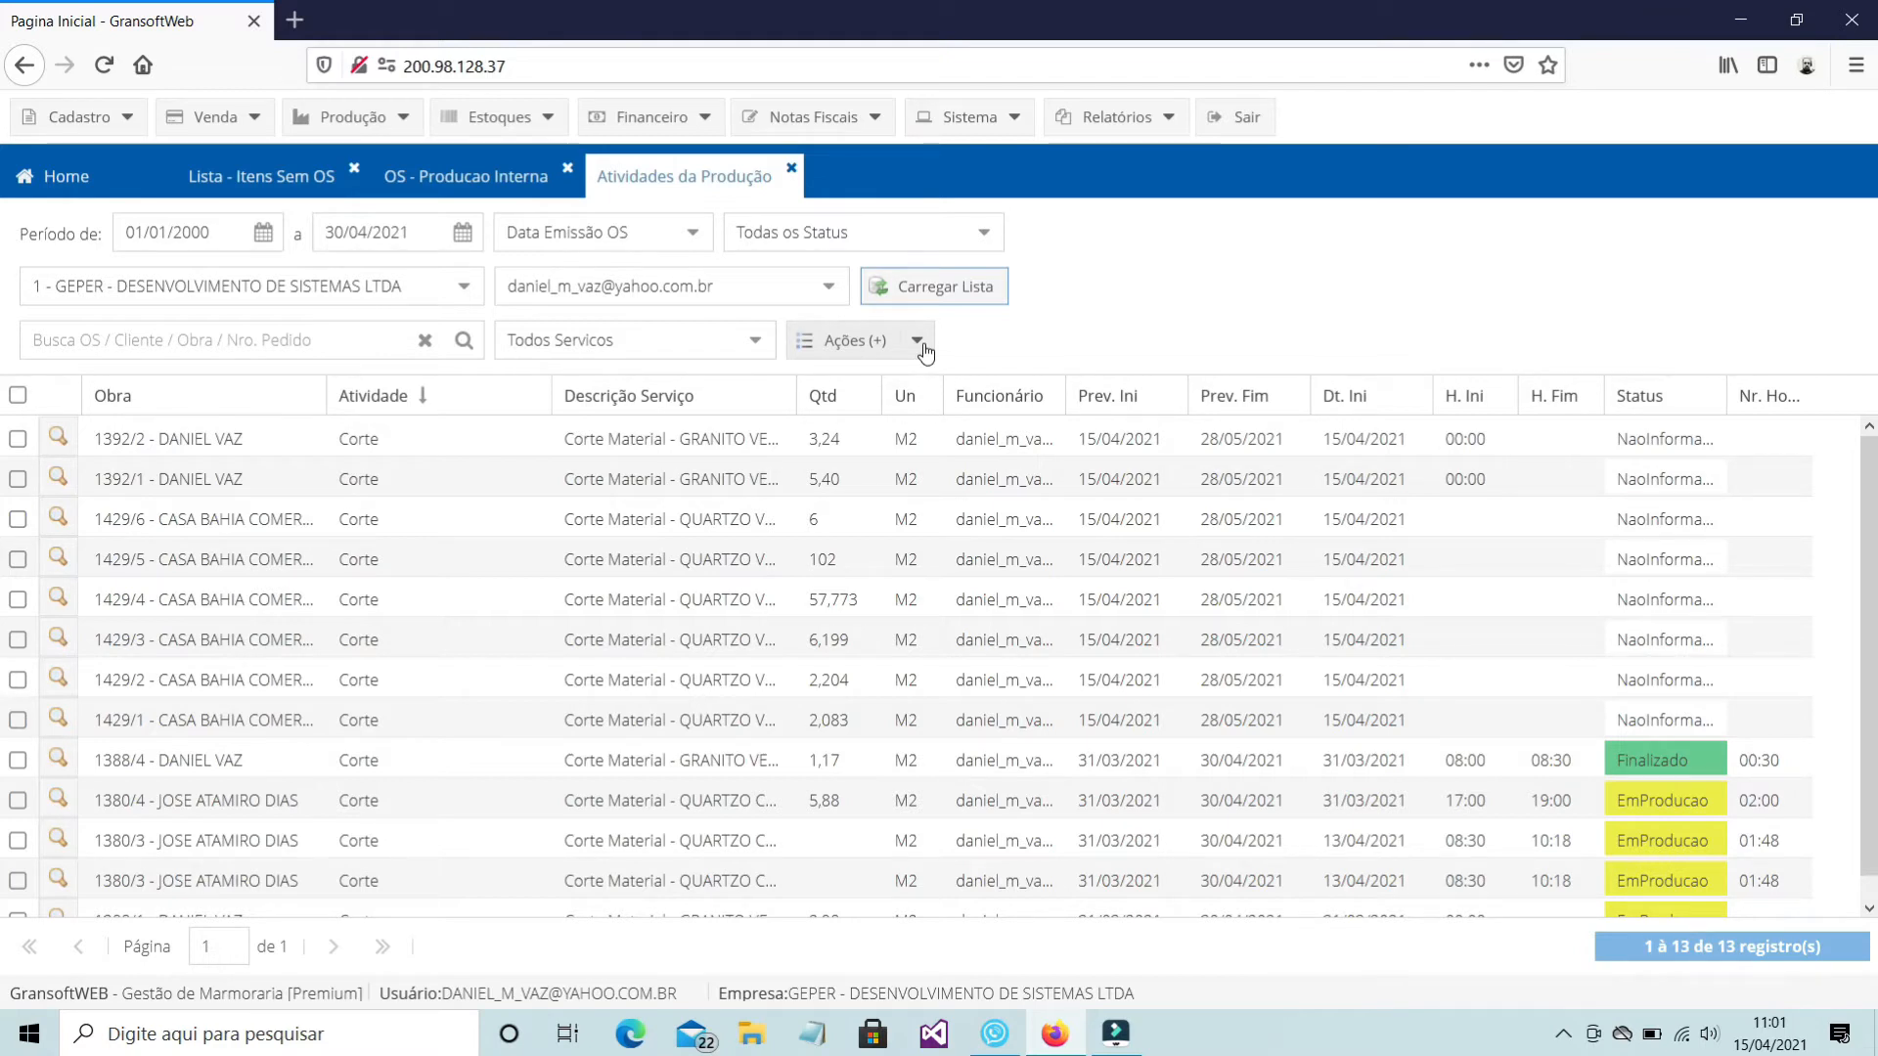
Open the details of the first GRANITO VERDE UBATUBA cutting activity, with the quantity 3,24 M2
{"action": "left_click", "coordinate": [1533, 443]}
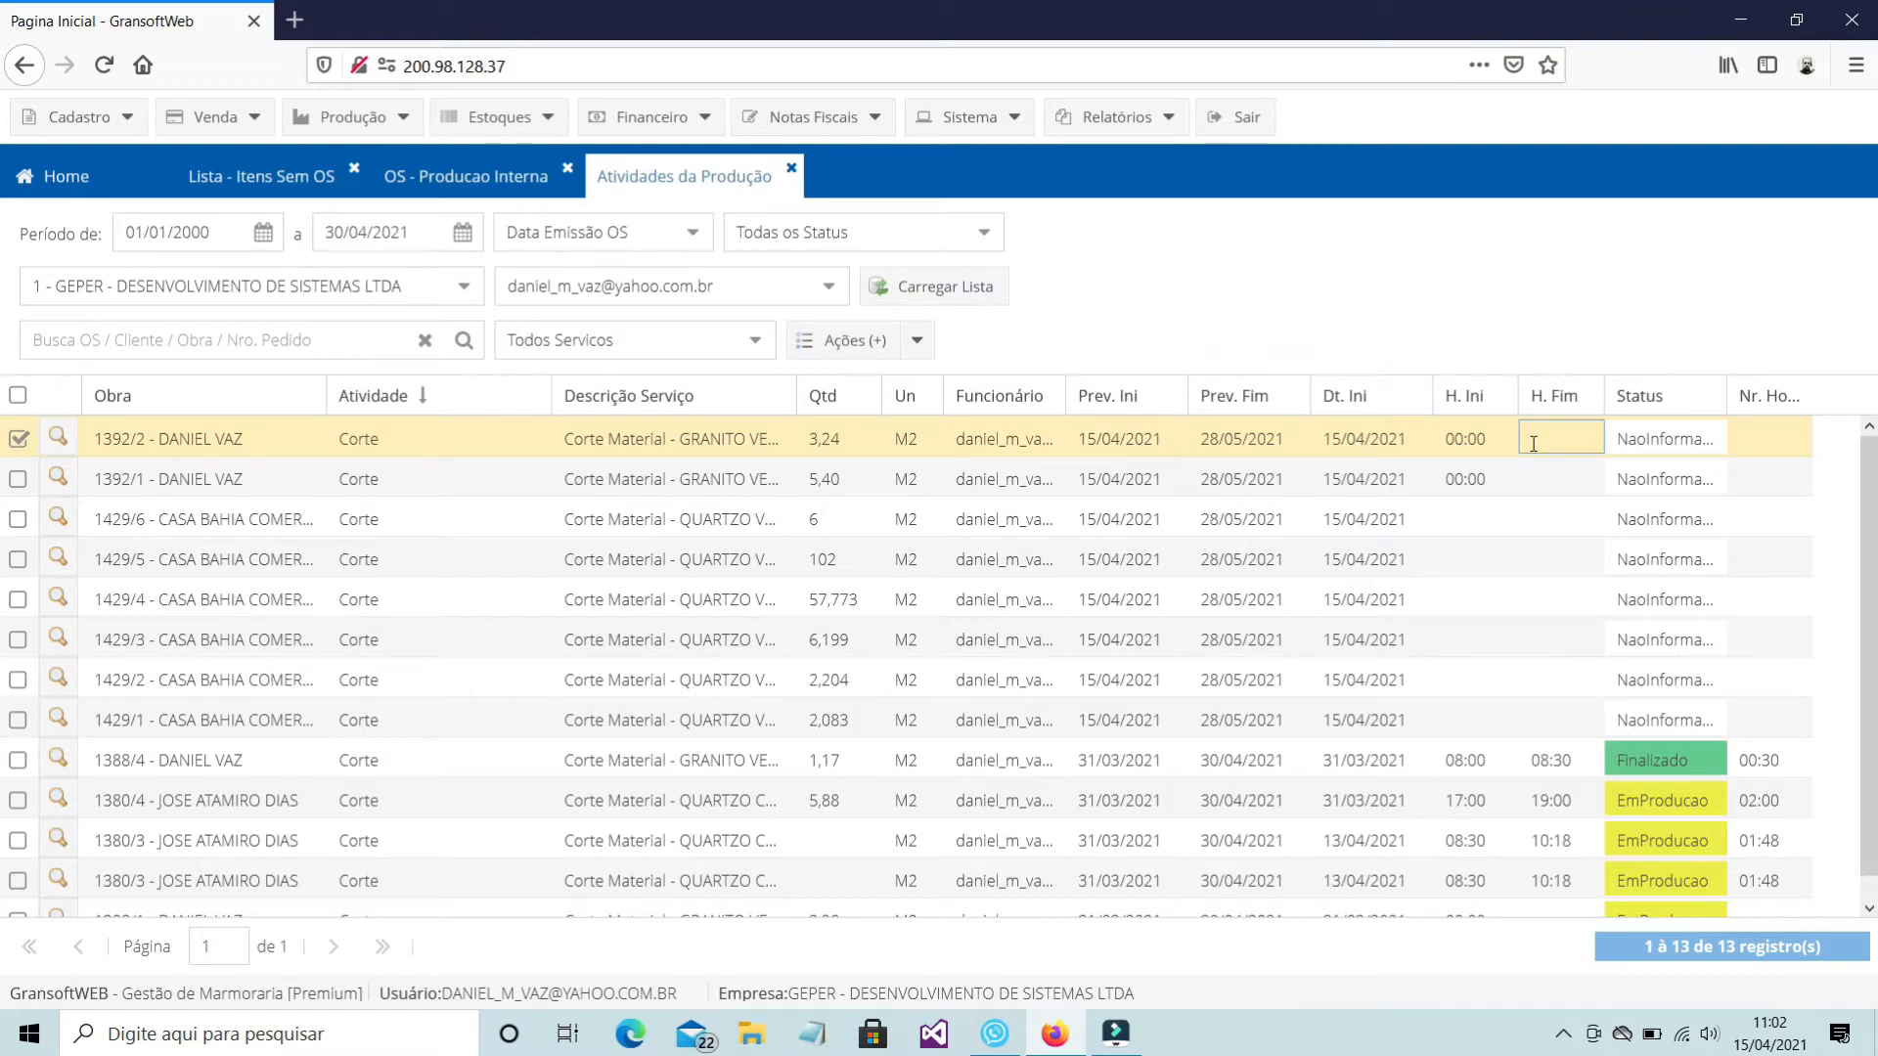
{"action": "left_click", "coordinate": [58, 440]}
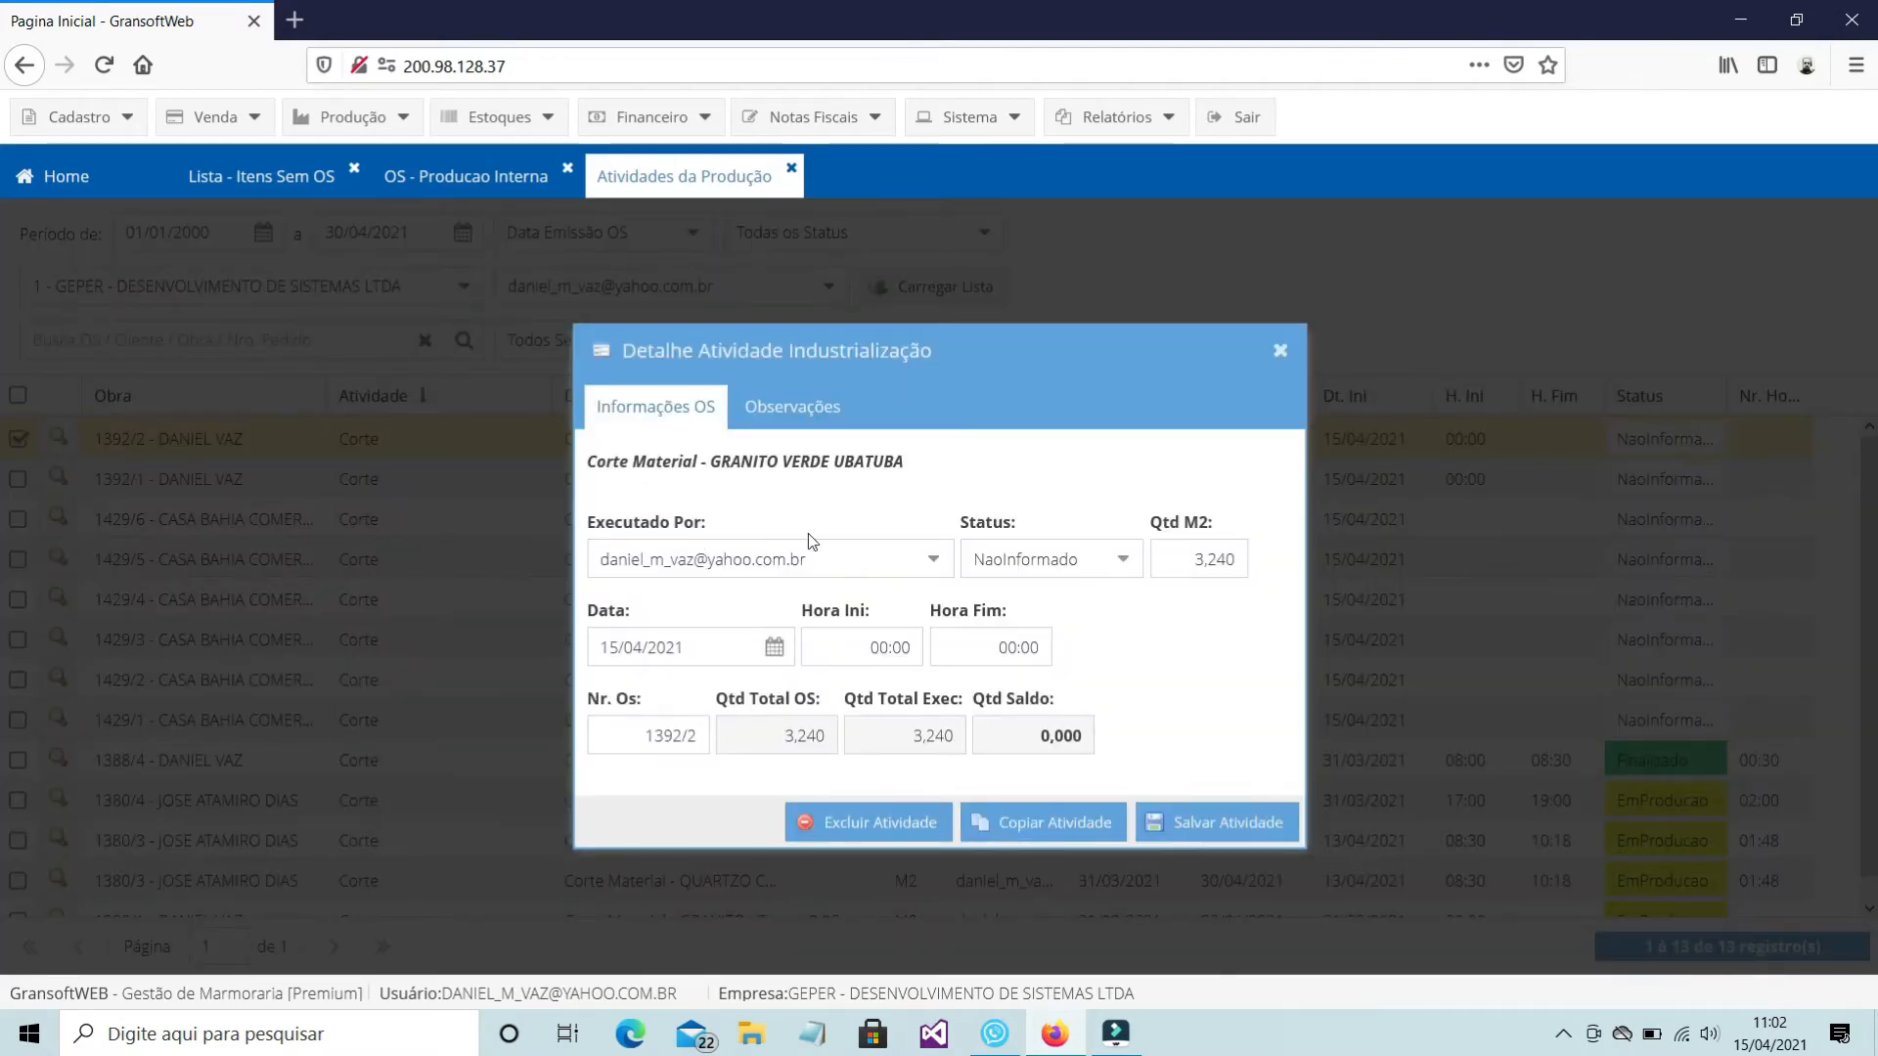
{"action": "left_click", "coordinate": [775, 650]}
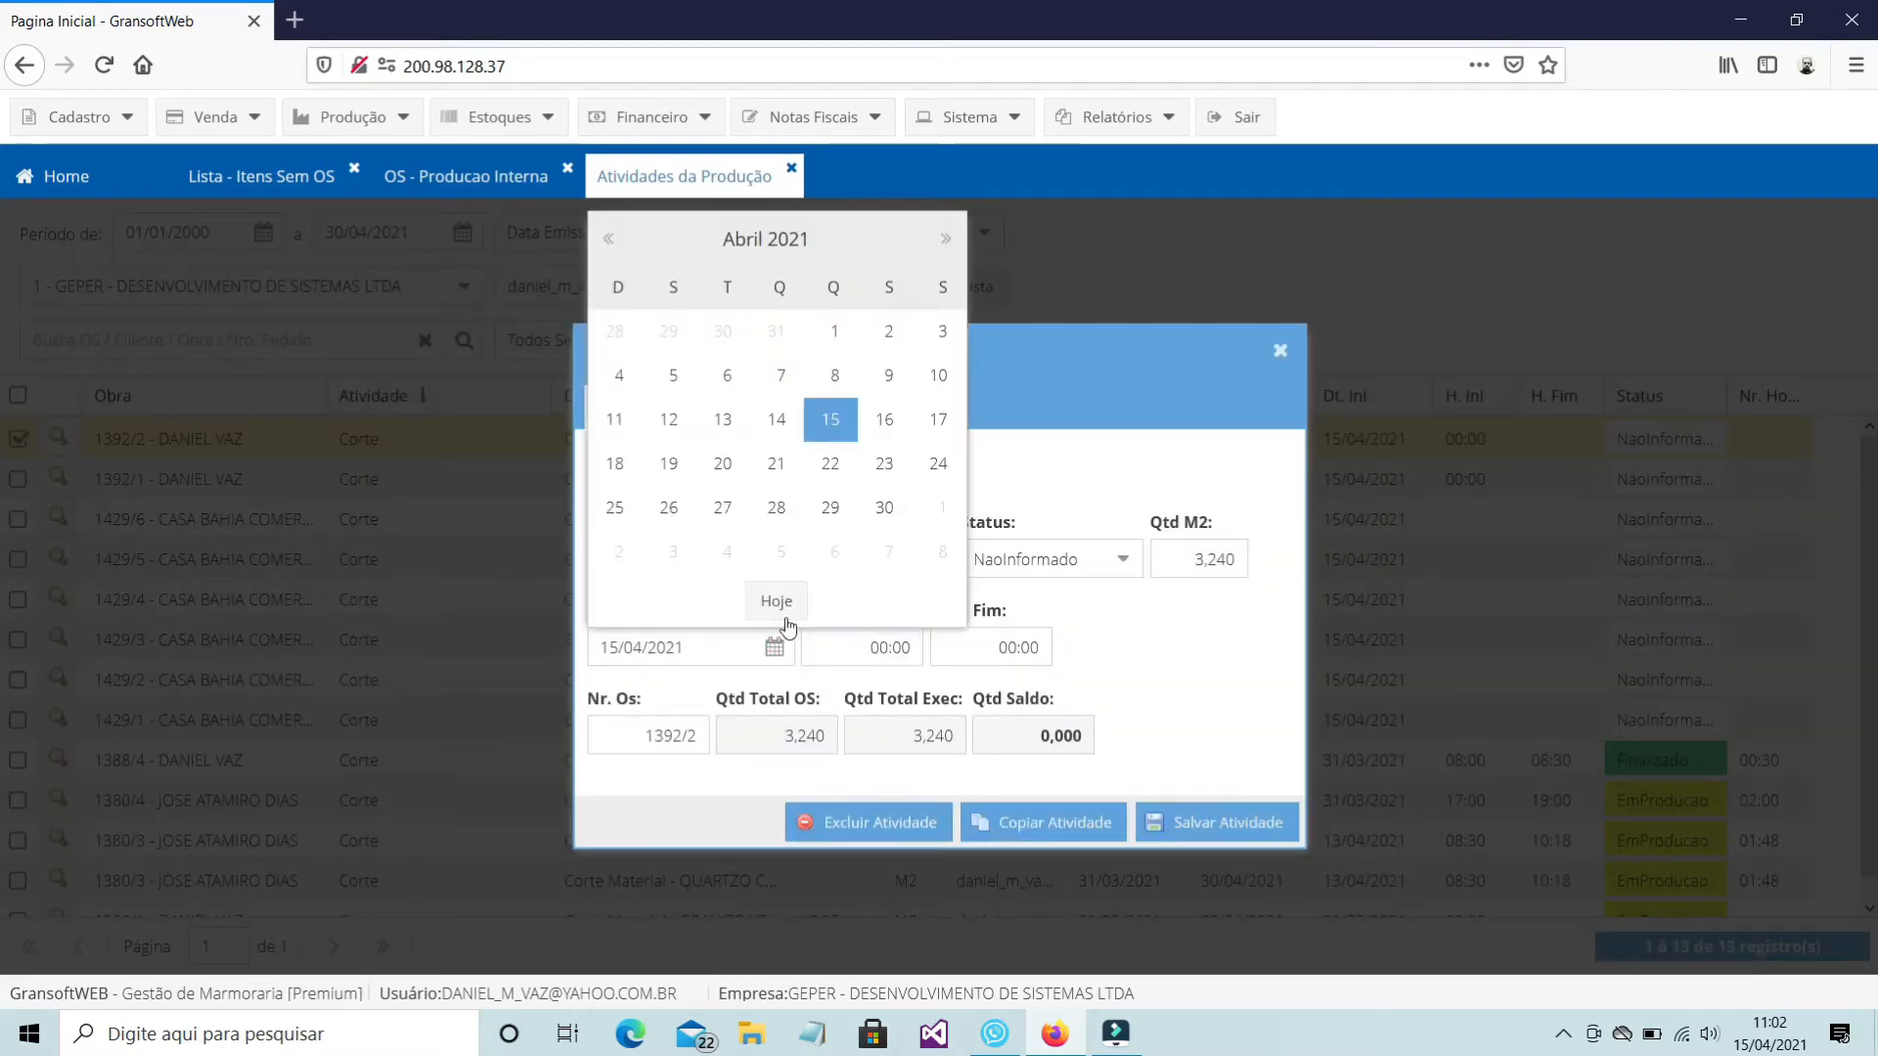
{"action": "left_click", "coordinate": [776, 420]}
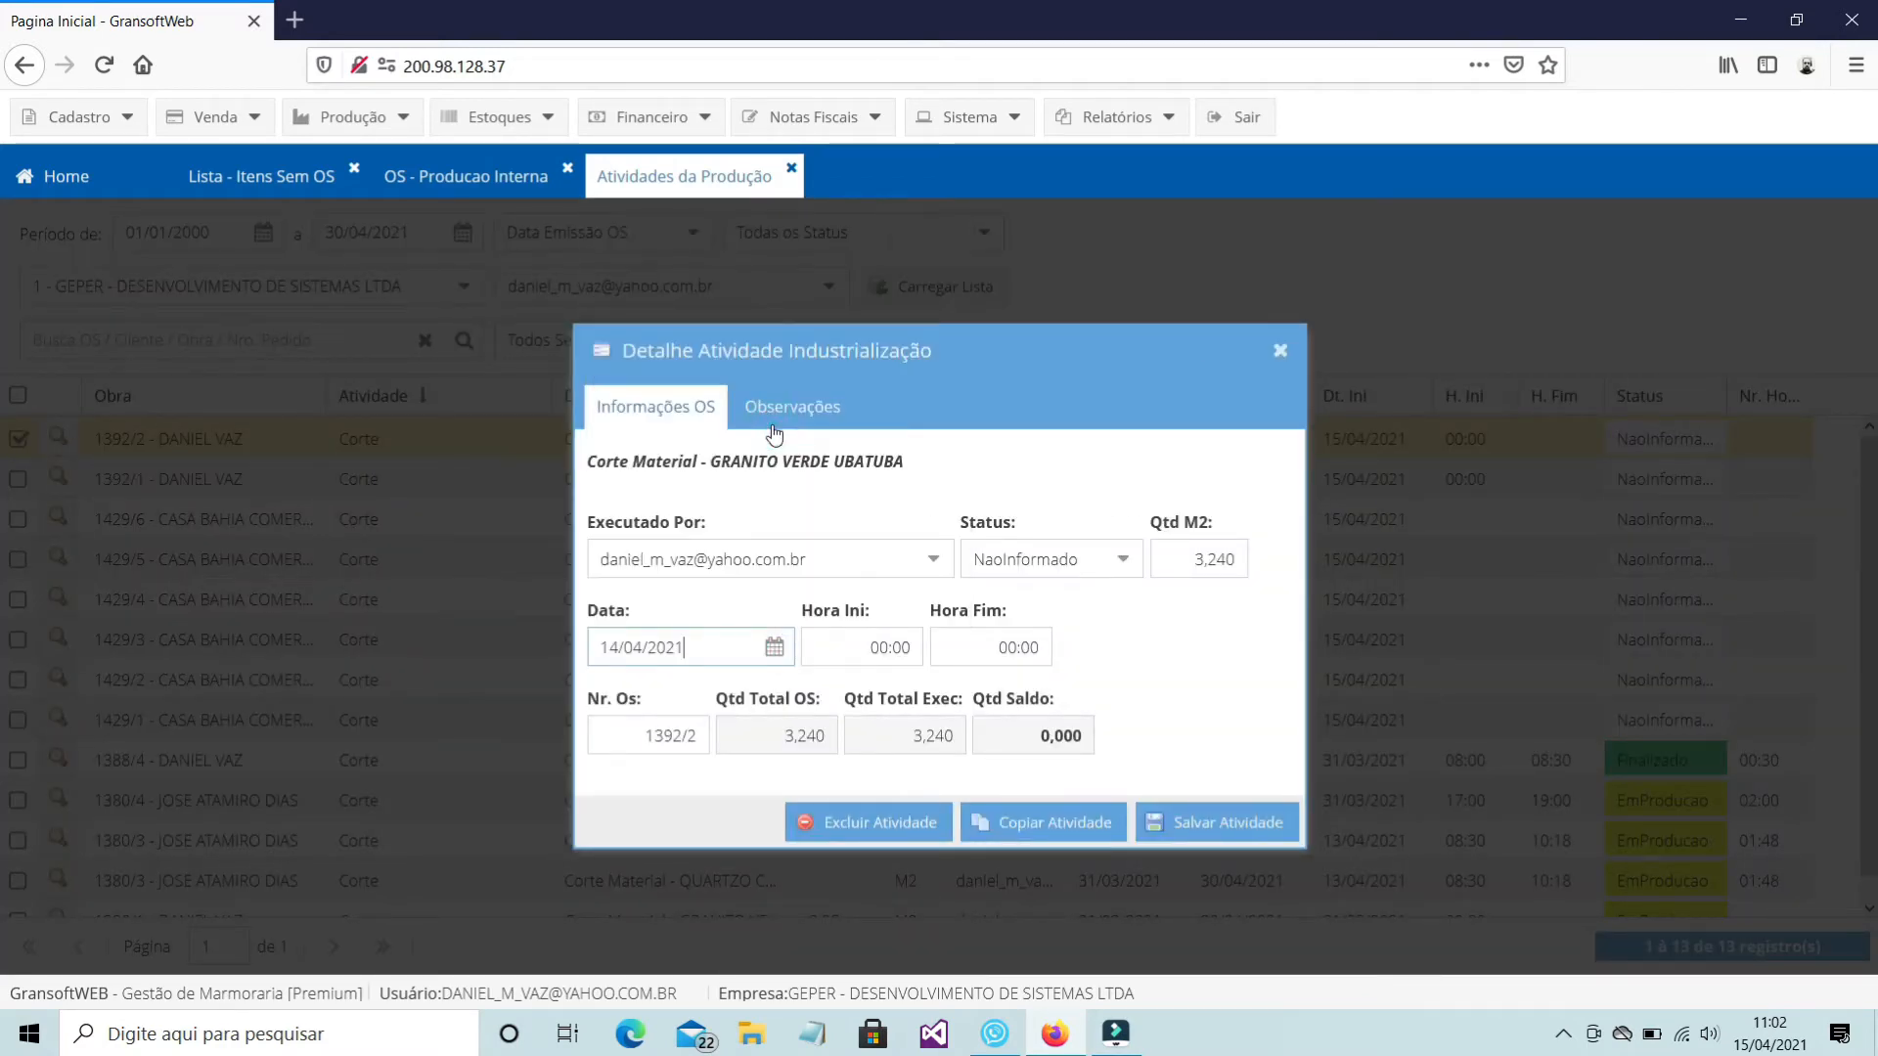
{"action": "left_click", "coordinate": [775, 650]}
{"action": "left_click", "coordinate": [831, 420]}
{"action": "left_click", "coordinate": [841, 649]}
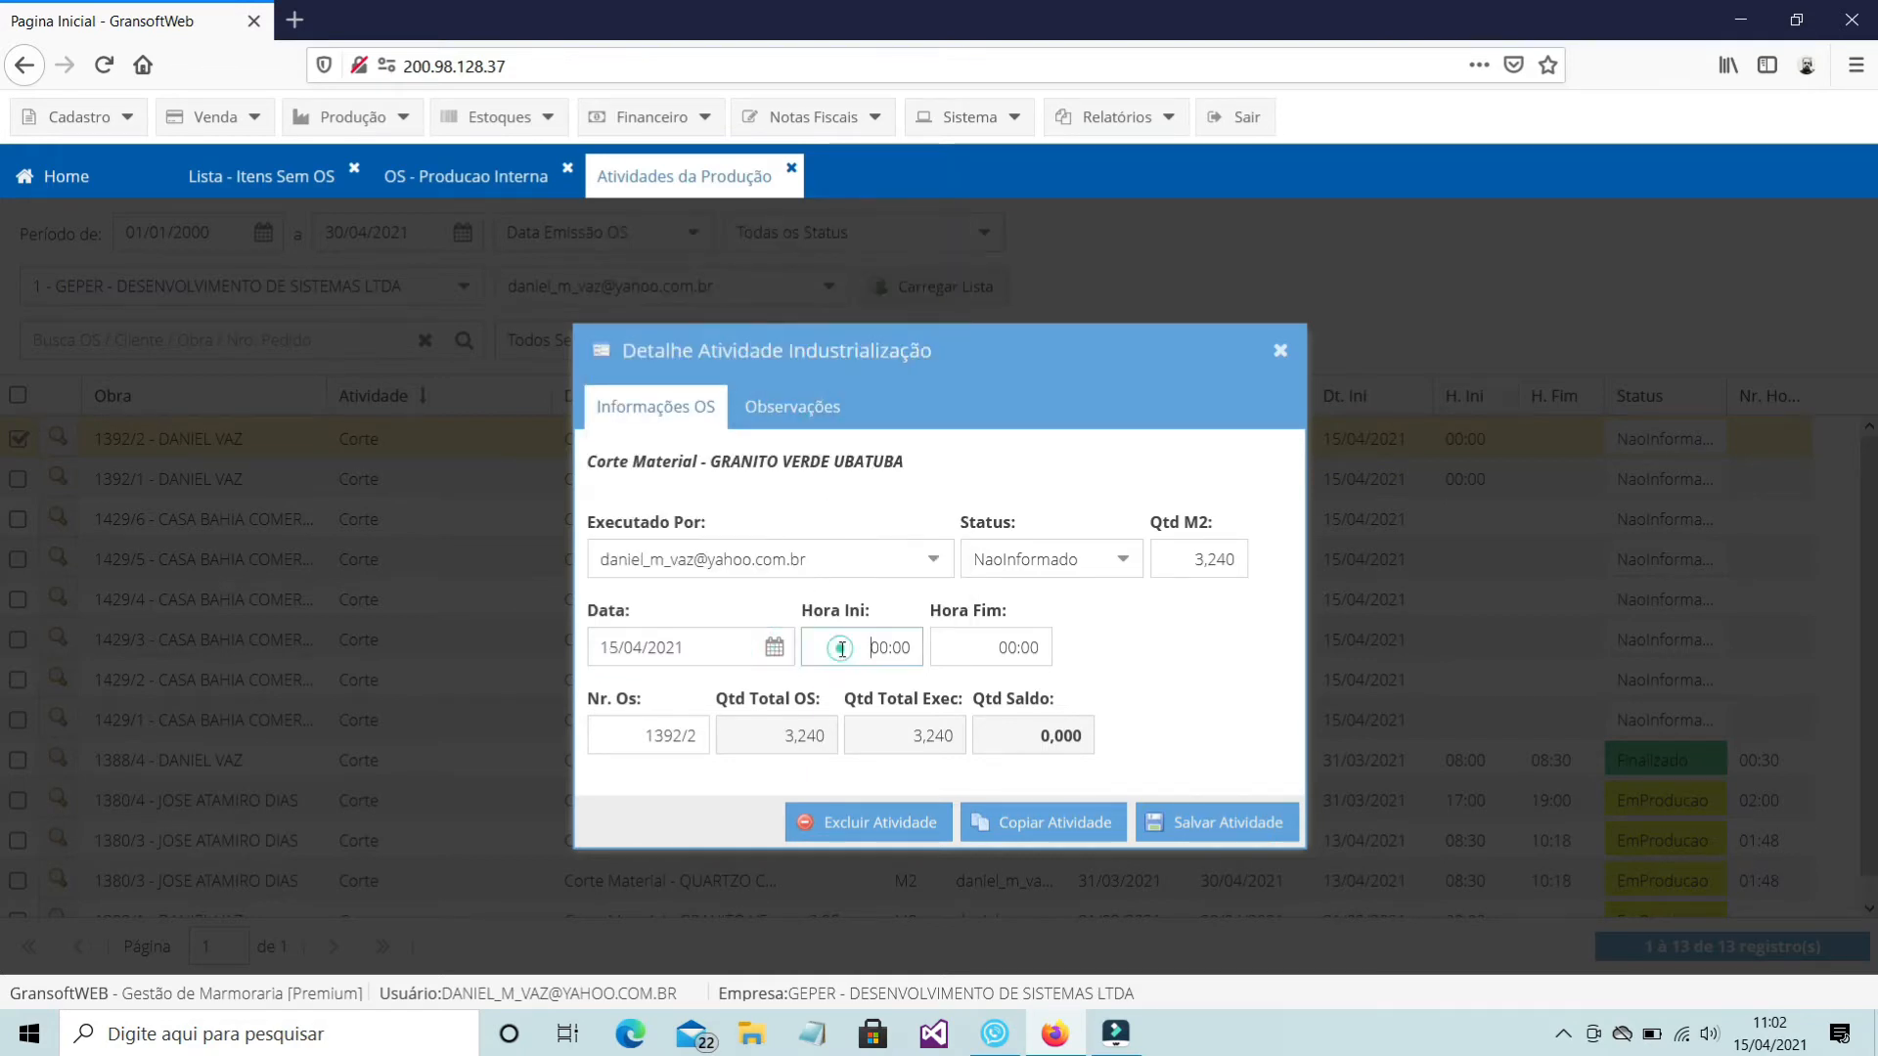
{"action": "double_click", "coordinate": [841, 649]}
Set the cutting activity's date to 02/04/2021, start time to 08:00, end time to 10:00 and status to Finalizado
{"action": "left_click", "coordinate": [775, 649]}
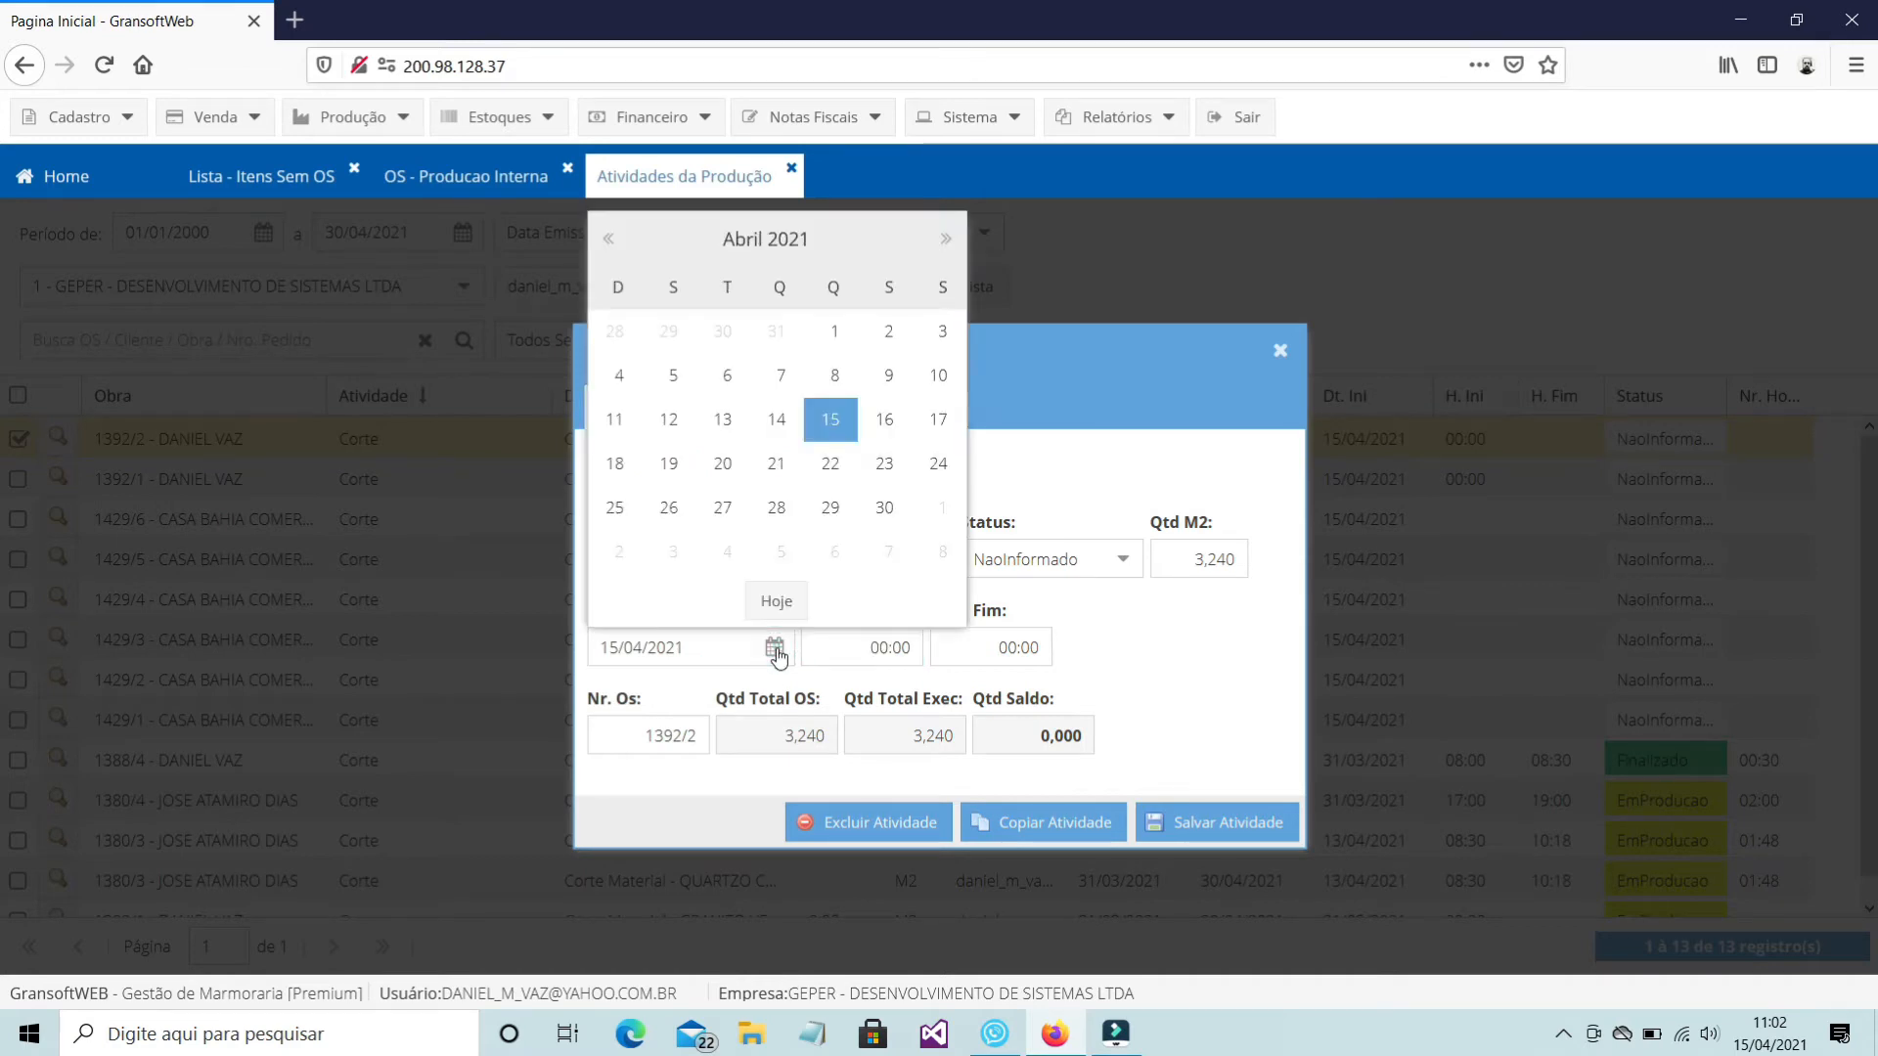
{"action": "left_click", "coordinate": [886, 330]}
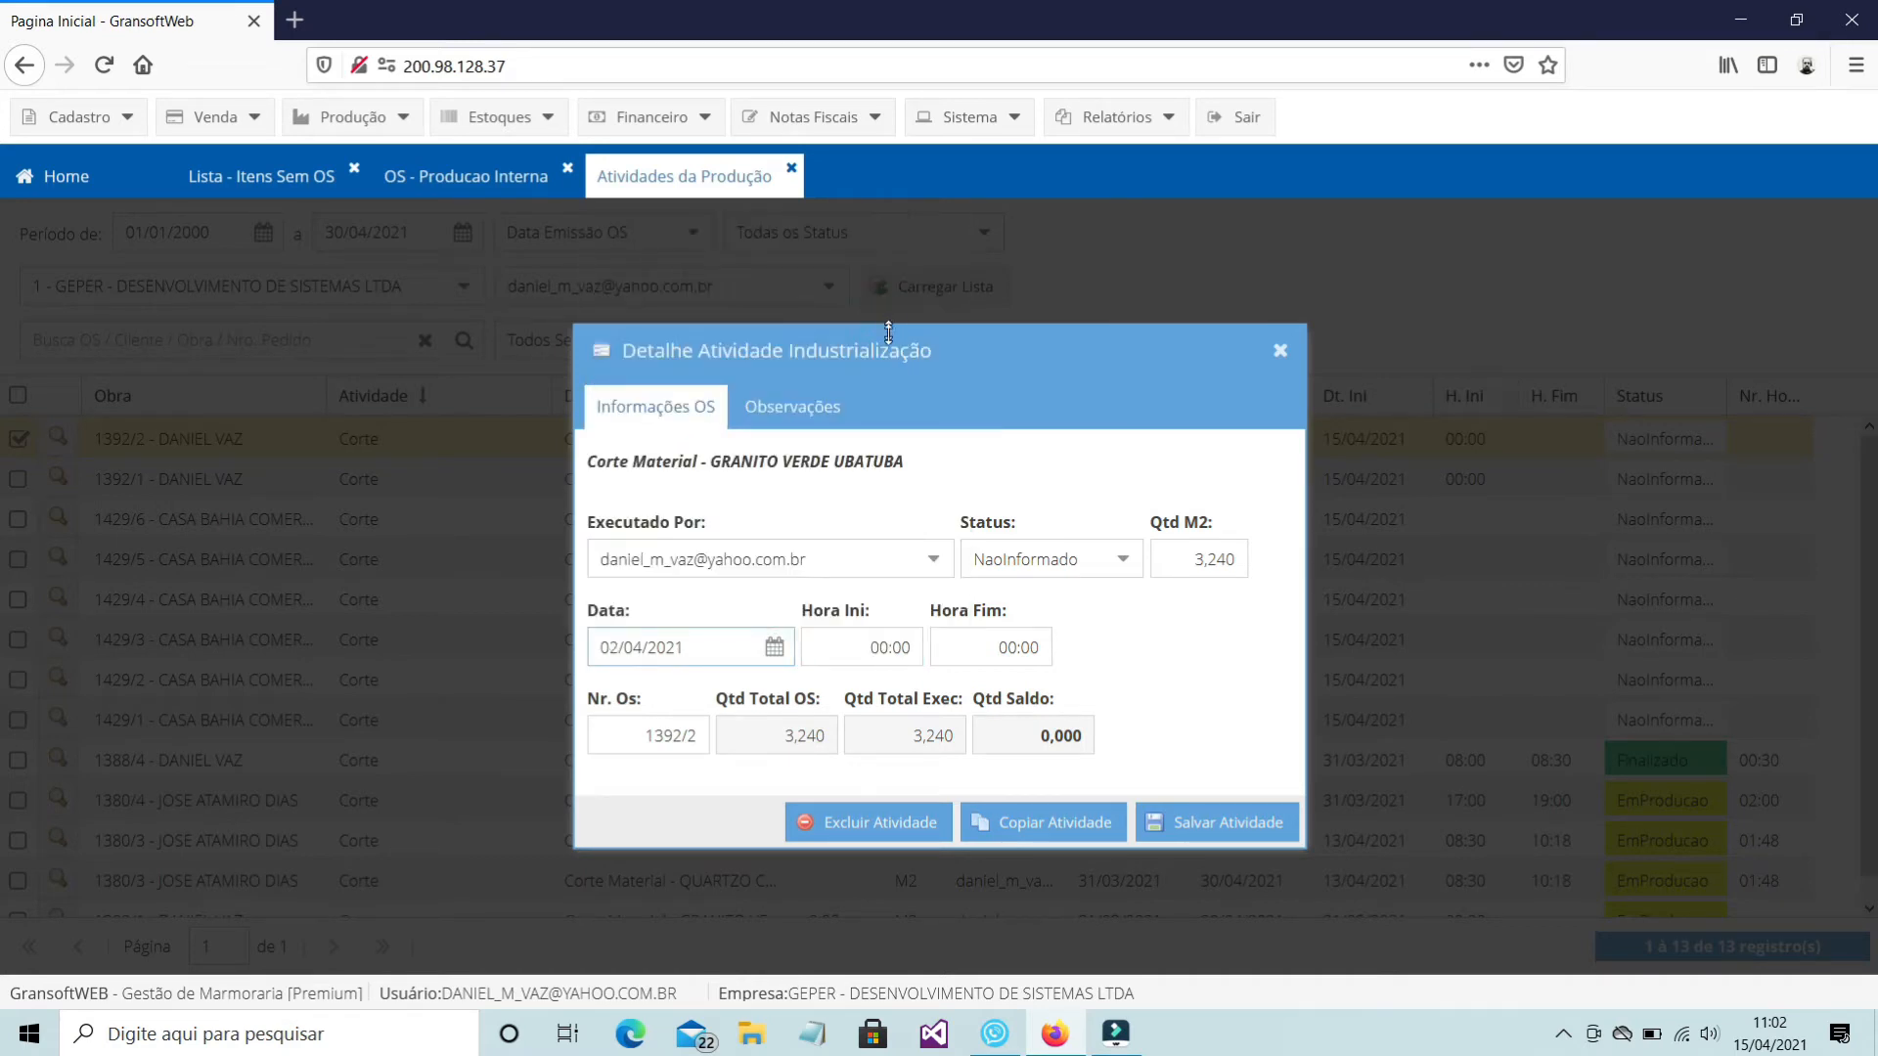
{"action": "left_click", "coordinate": [833, 650]}
{"action": "left_click_drag", "start_coordinate": [832, 651], "coordinate": [936, 653]}
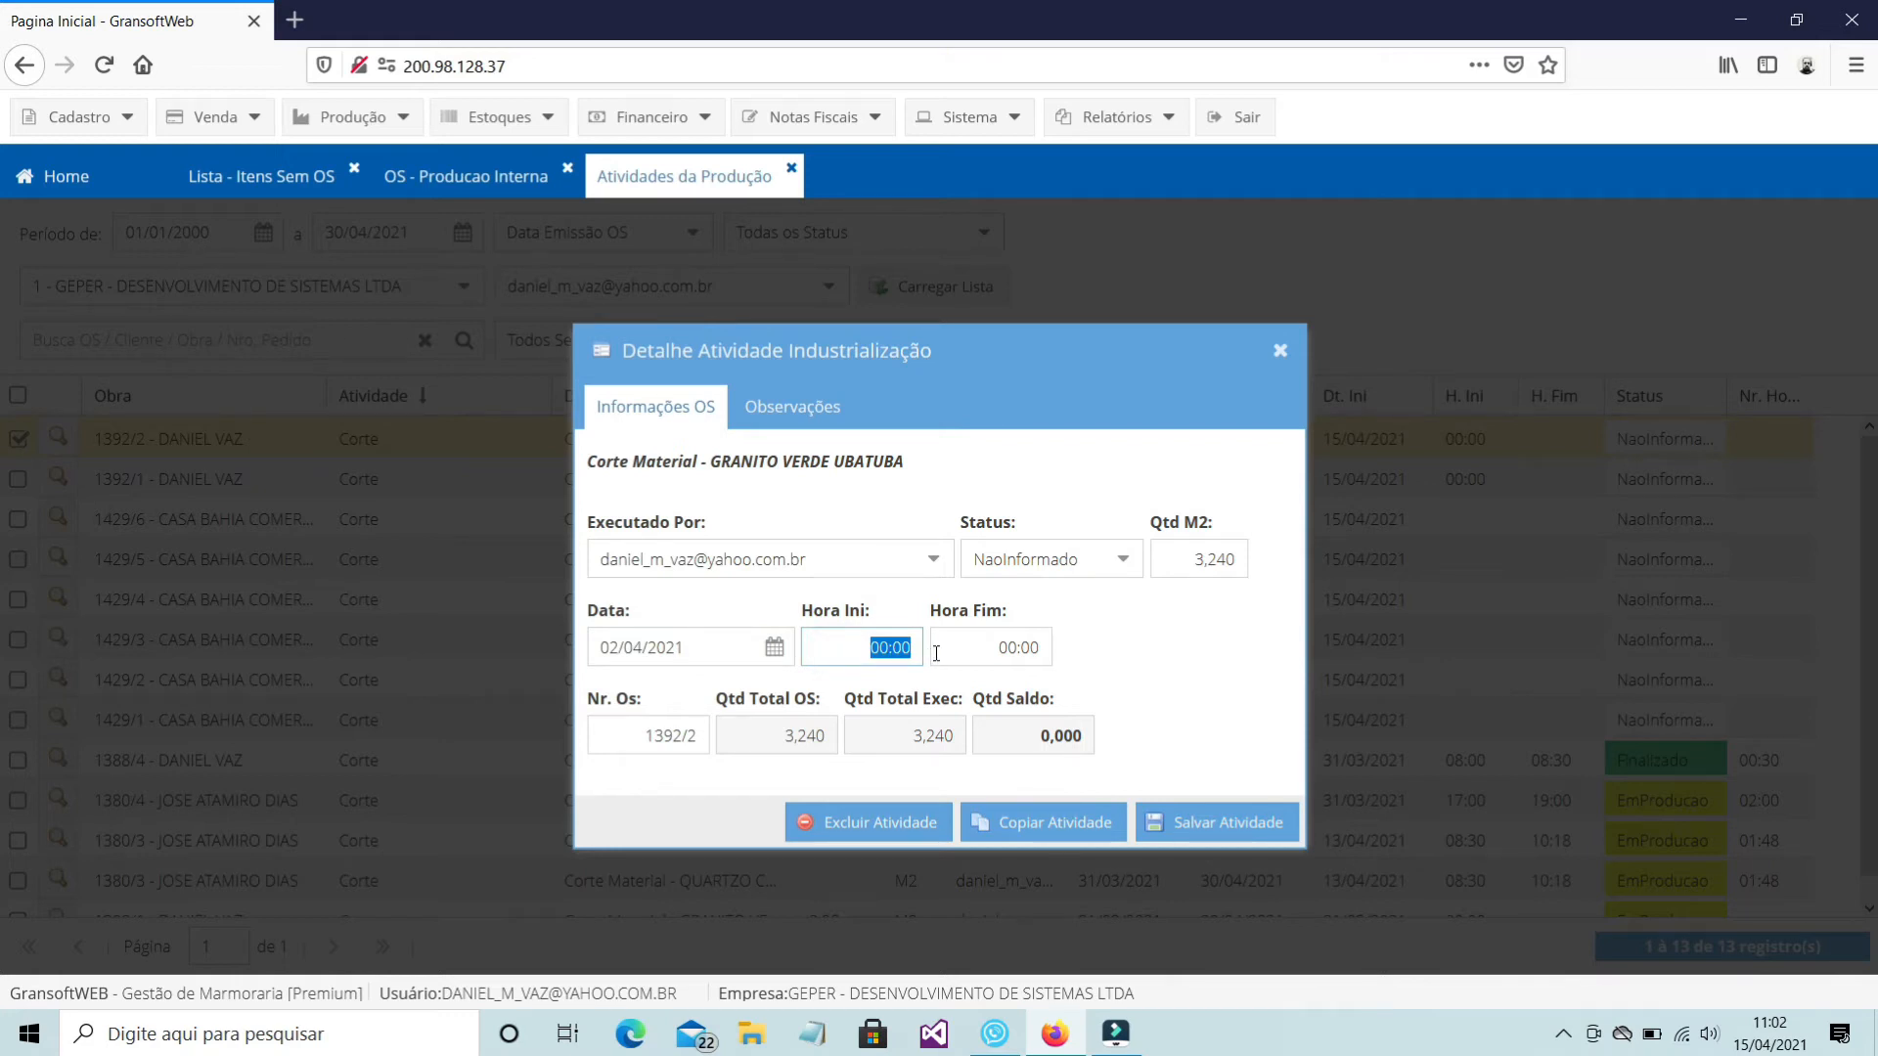
{"action": "type", "text": "08:00"}
{"action": "key", "text": "Tab"}
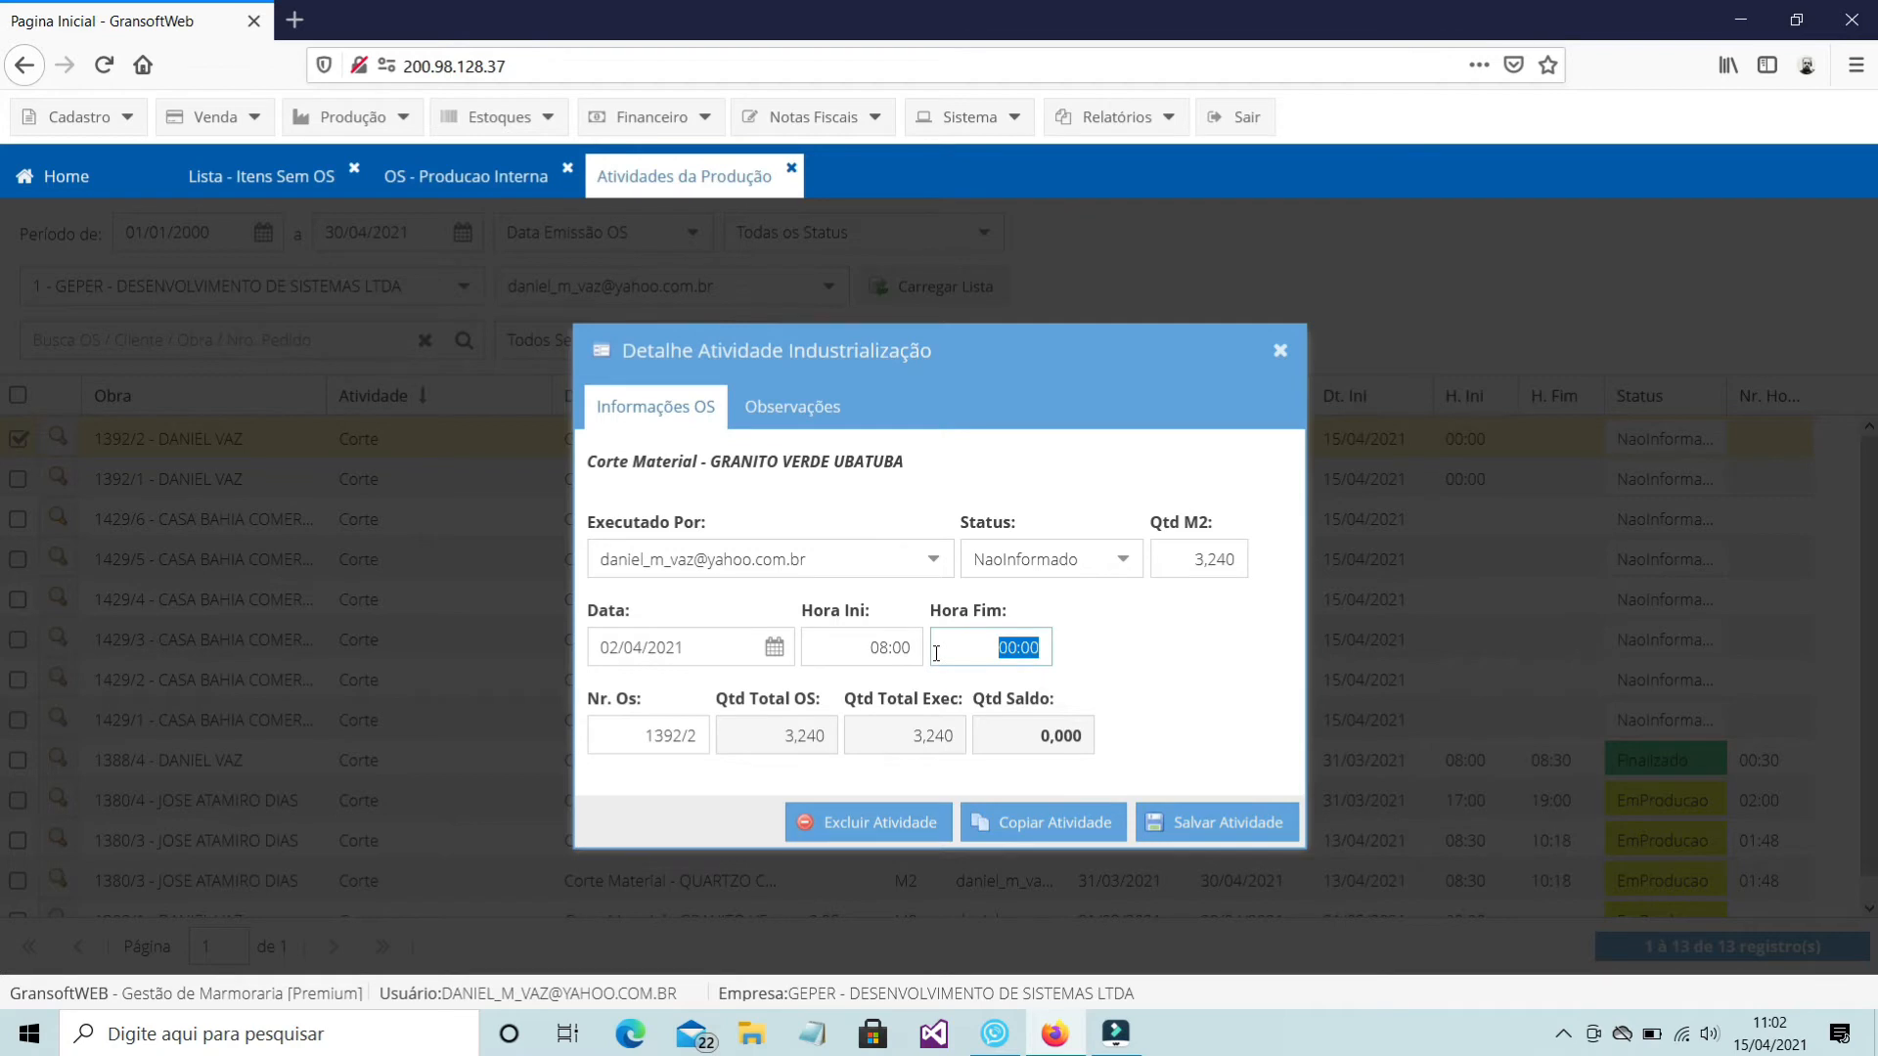
{"action": "type", "text": "10:00"}
{"action": "key", "text": "Tab"}
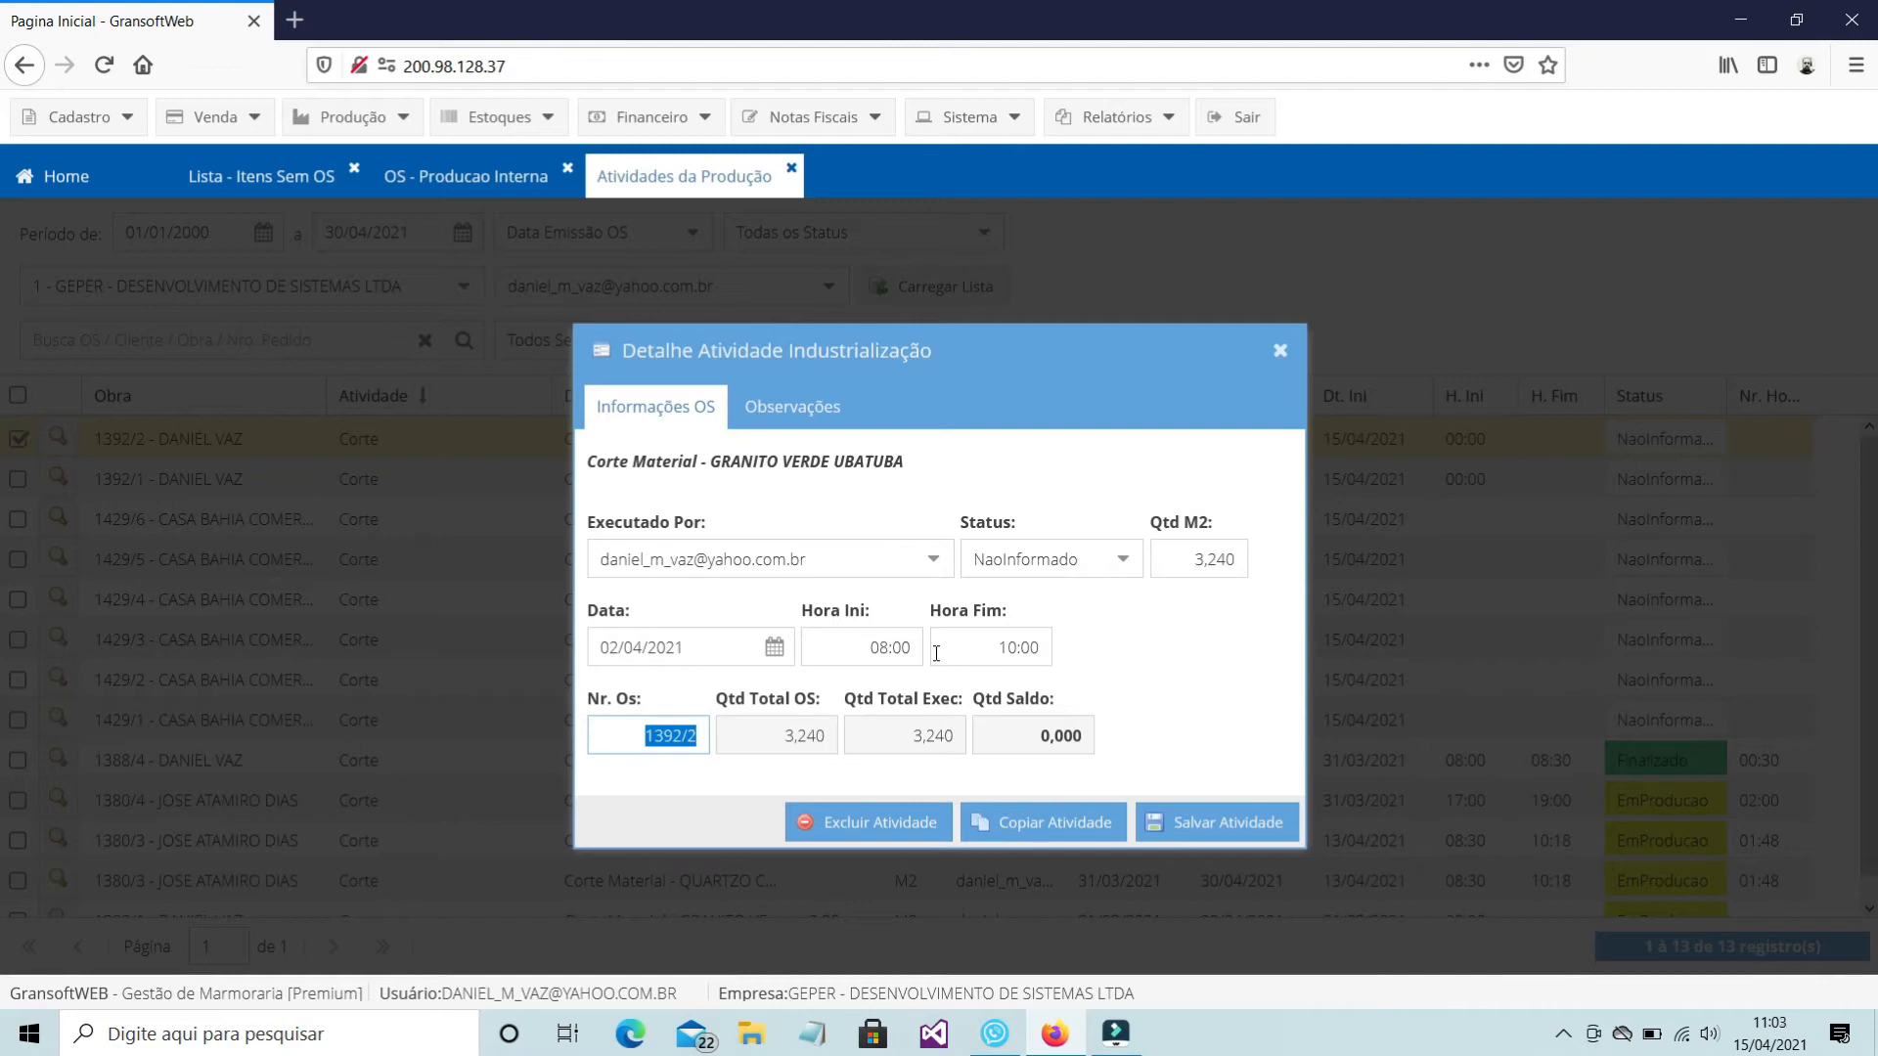
{"action": "left_click", "coordinate": [1097, 554]}
{"action": "left_click", "coordinate": [1056, 669]}
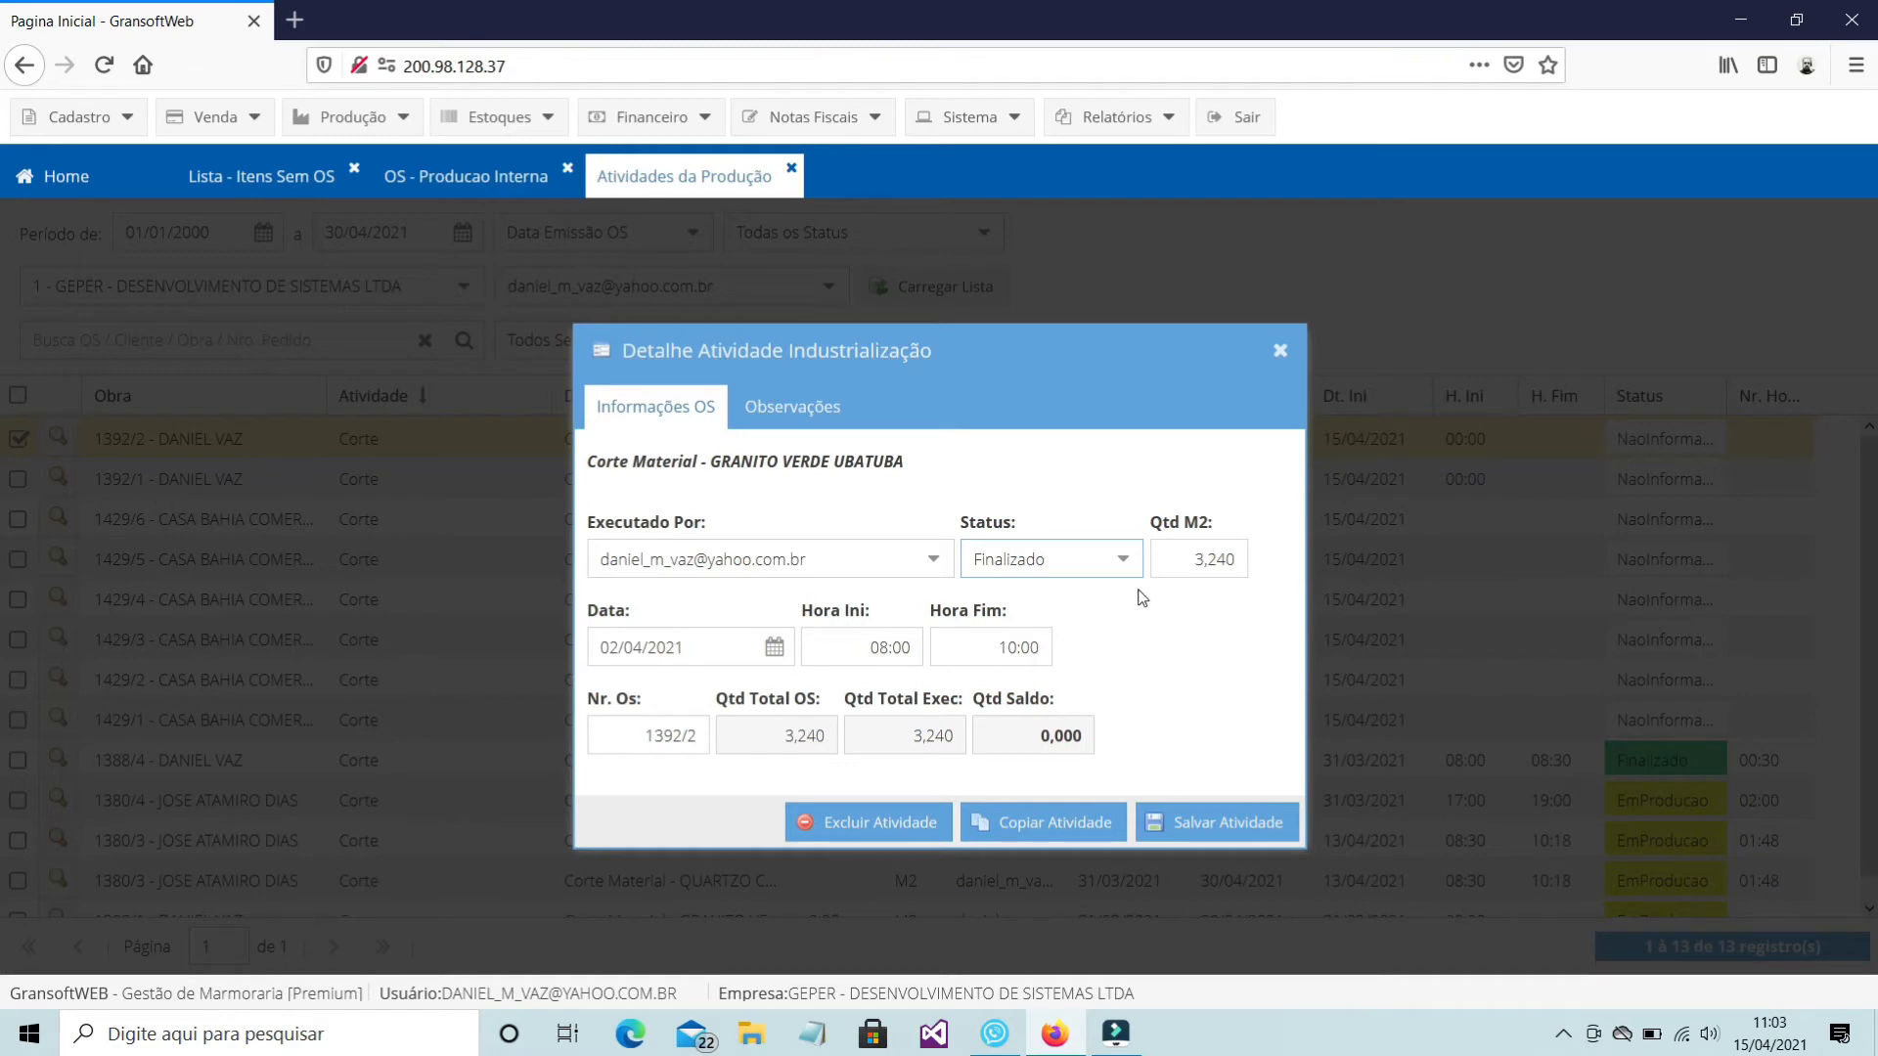
Add the observation "ocorreu um problema na maquina" to the cutting activity and save the activity
{"action": "left_click", "coordinate": [811, 424]}
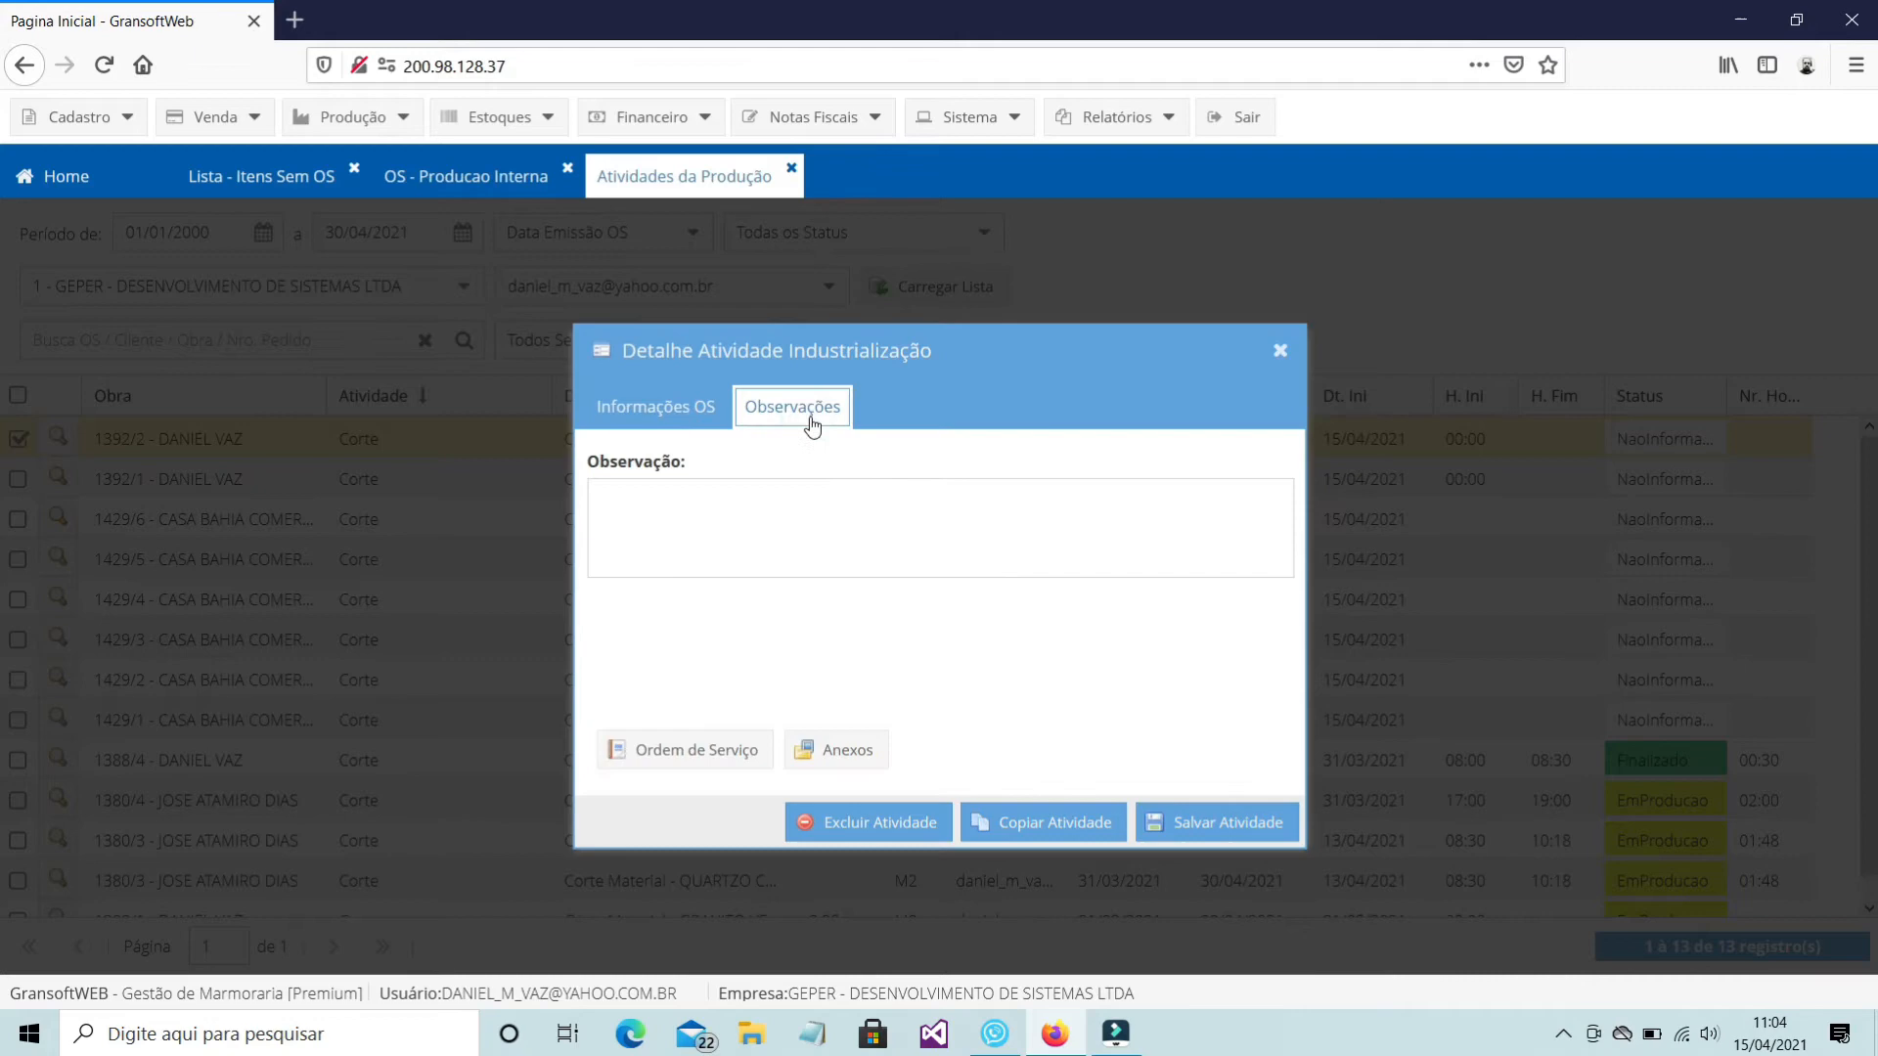
{"action": "left_click", "coordinate": [818, 512]}
{"action": "type", "text": "ocorreu um problema na maquina"}
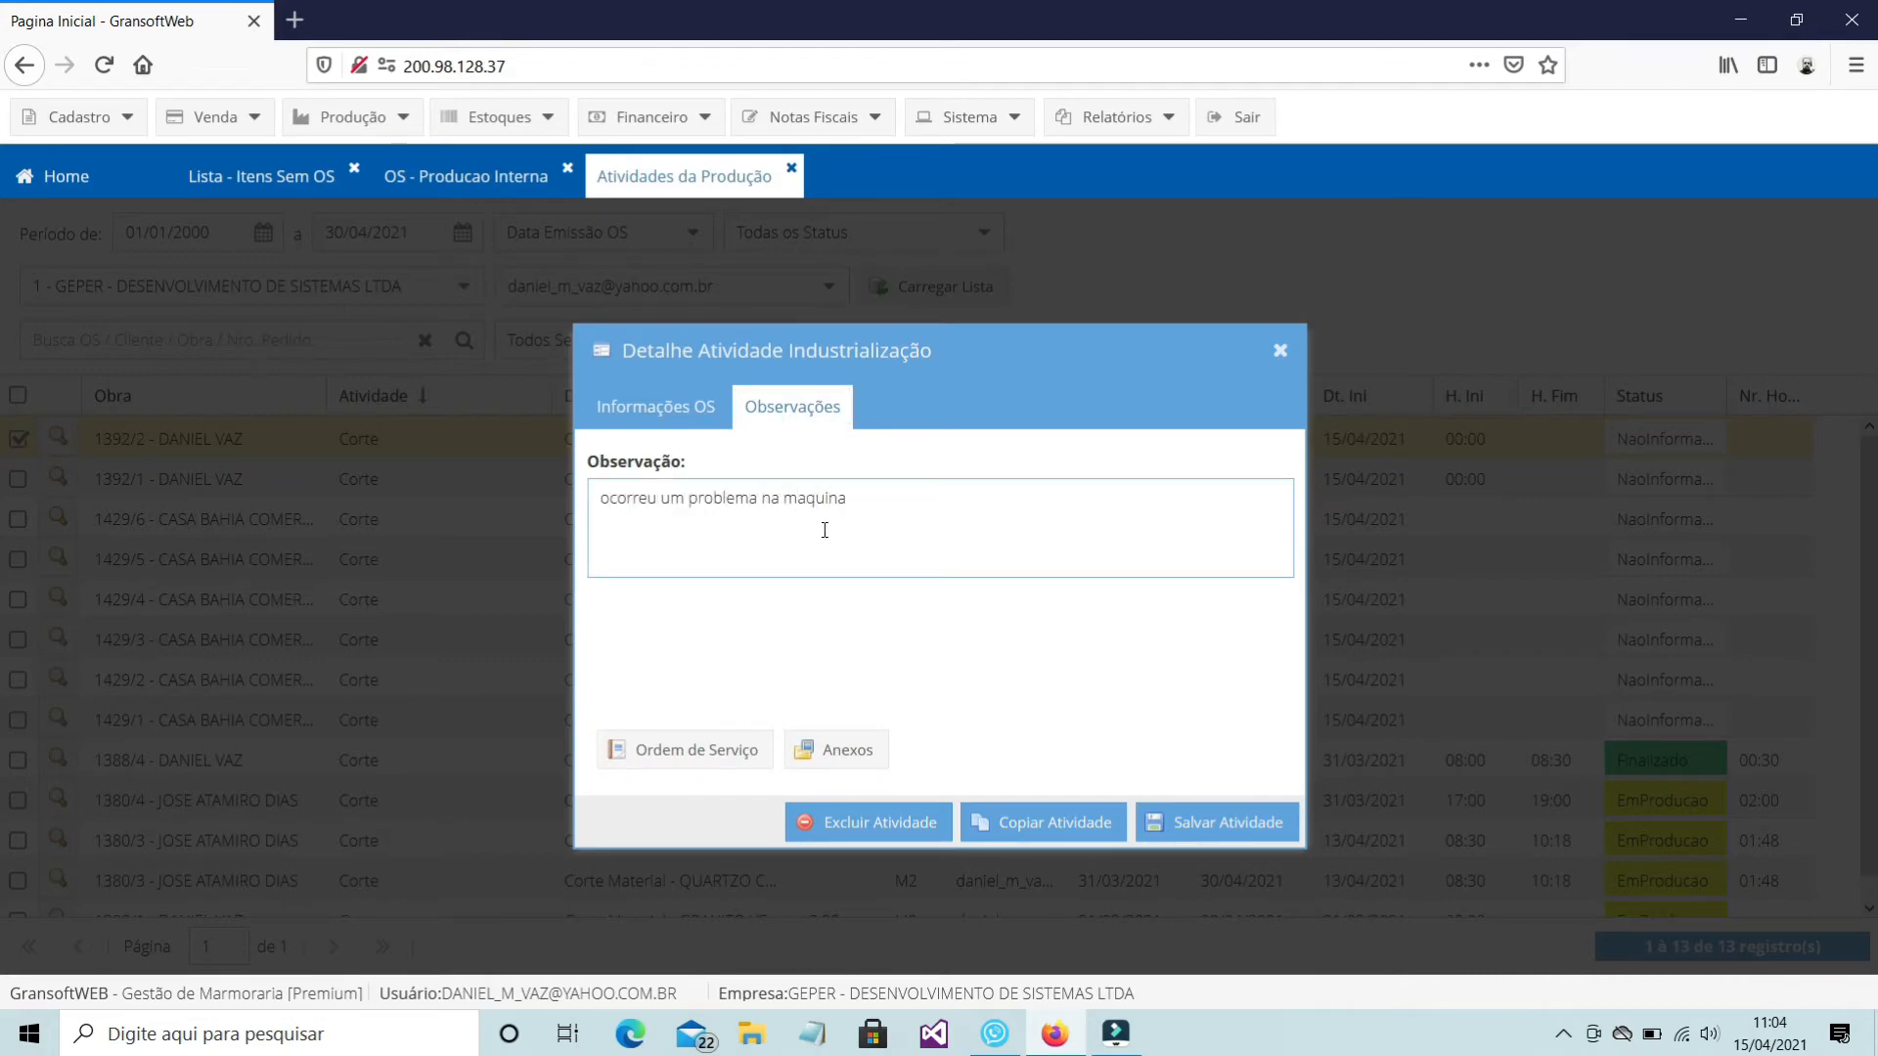
{"action": "left_click", "coordinate": [1217, 820]}
{"action": "left_click", "coordinate": [988, 642]}
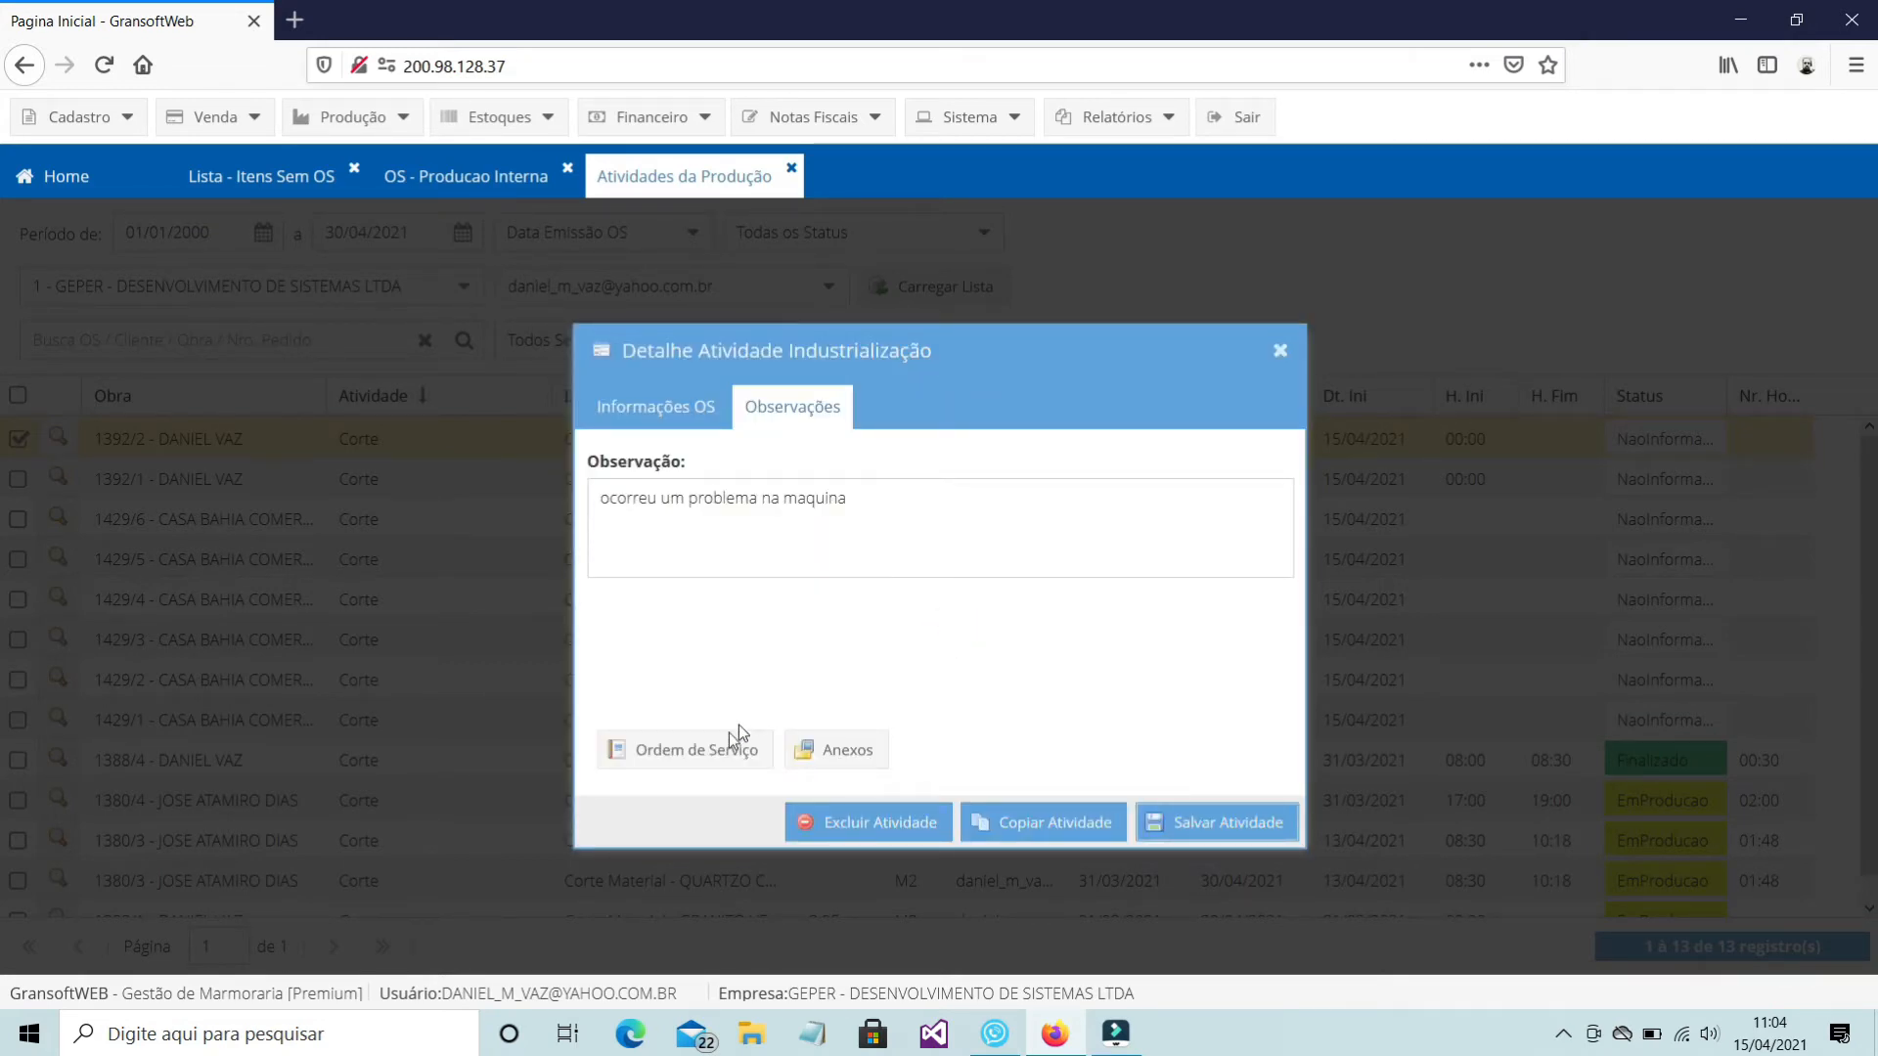
Look through the service order document linked to the cutting activity, and close it
{"action": "left_click", "coordinate": [706, 751]}
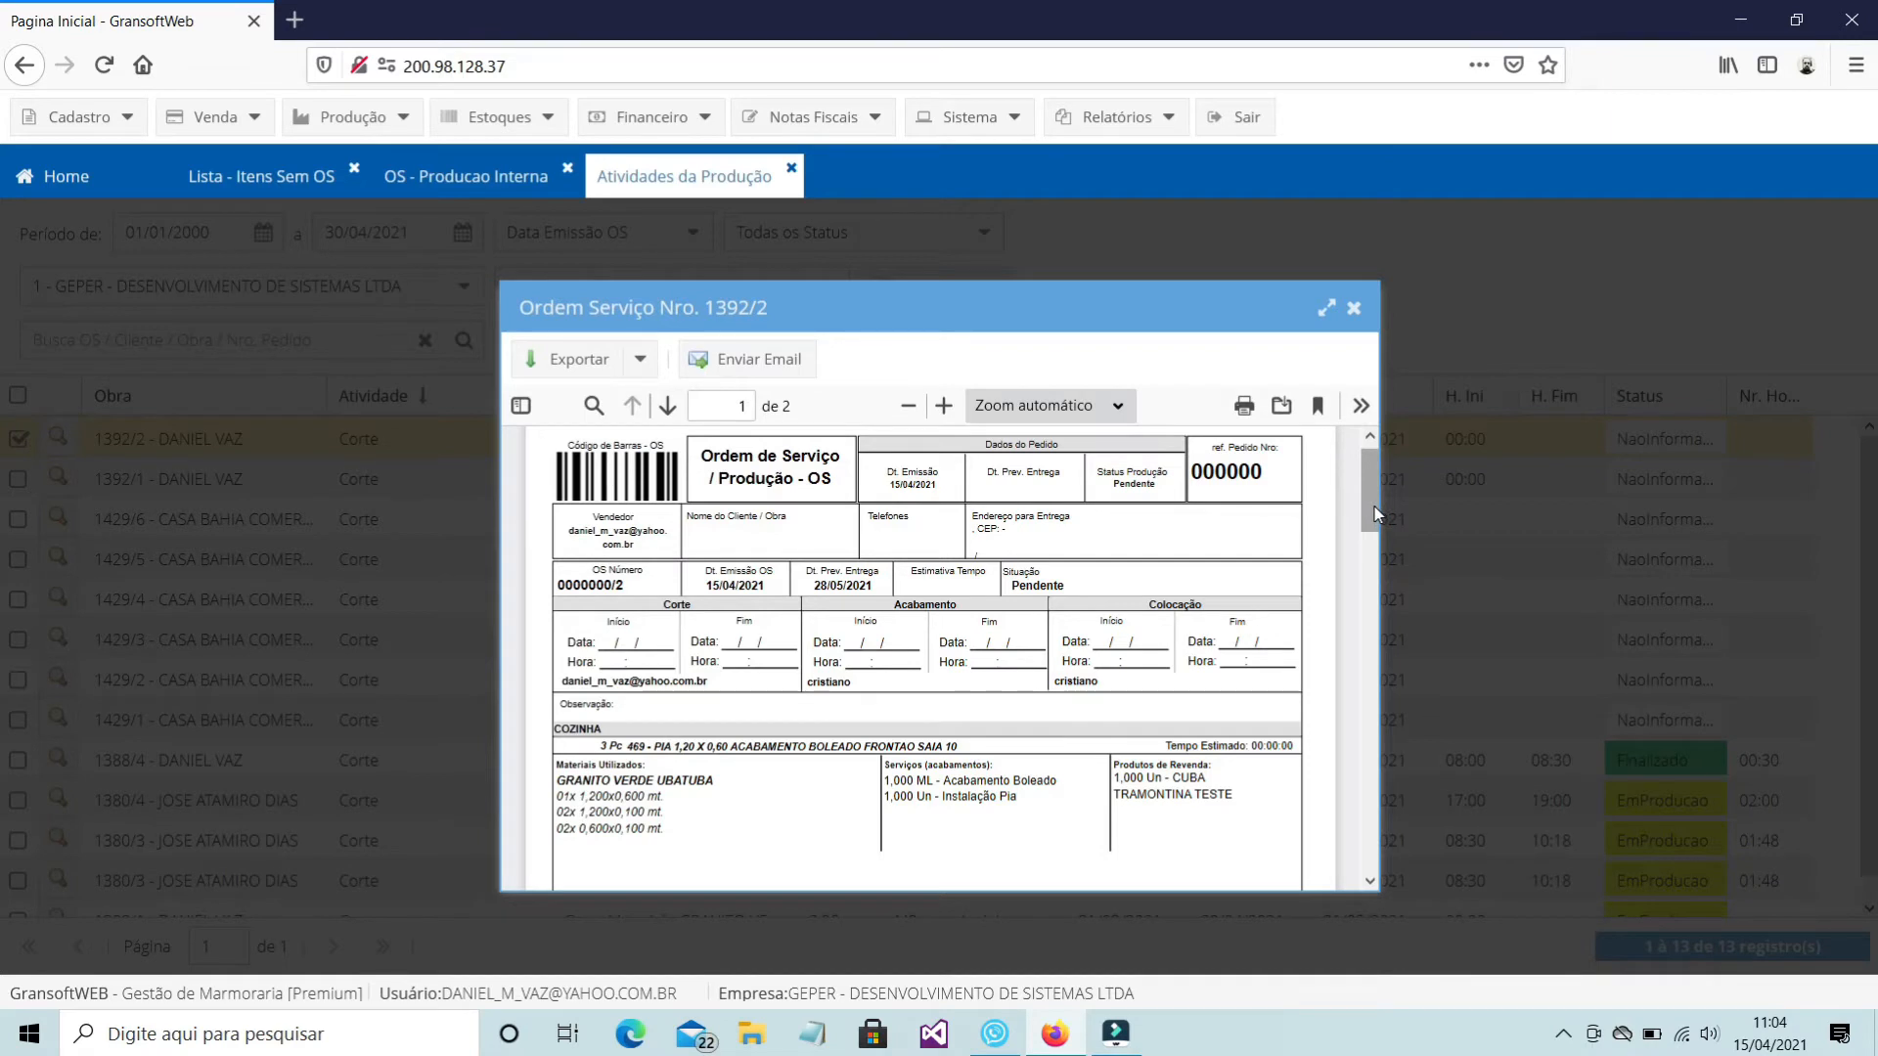
{"action": "left_click_drag", "start_coordinate": [1371, 511], "coordinate": [1369, 744]}
{"action": "left_click", "coordinate": [1353, 308]}
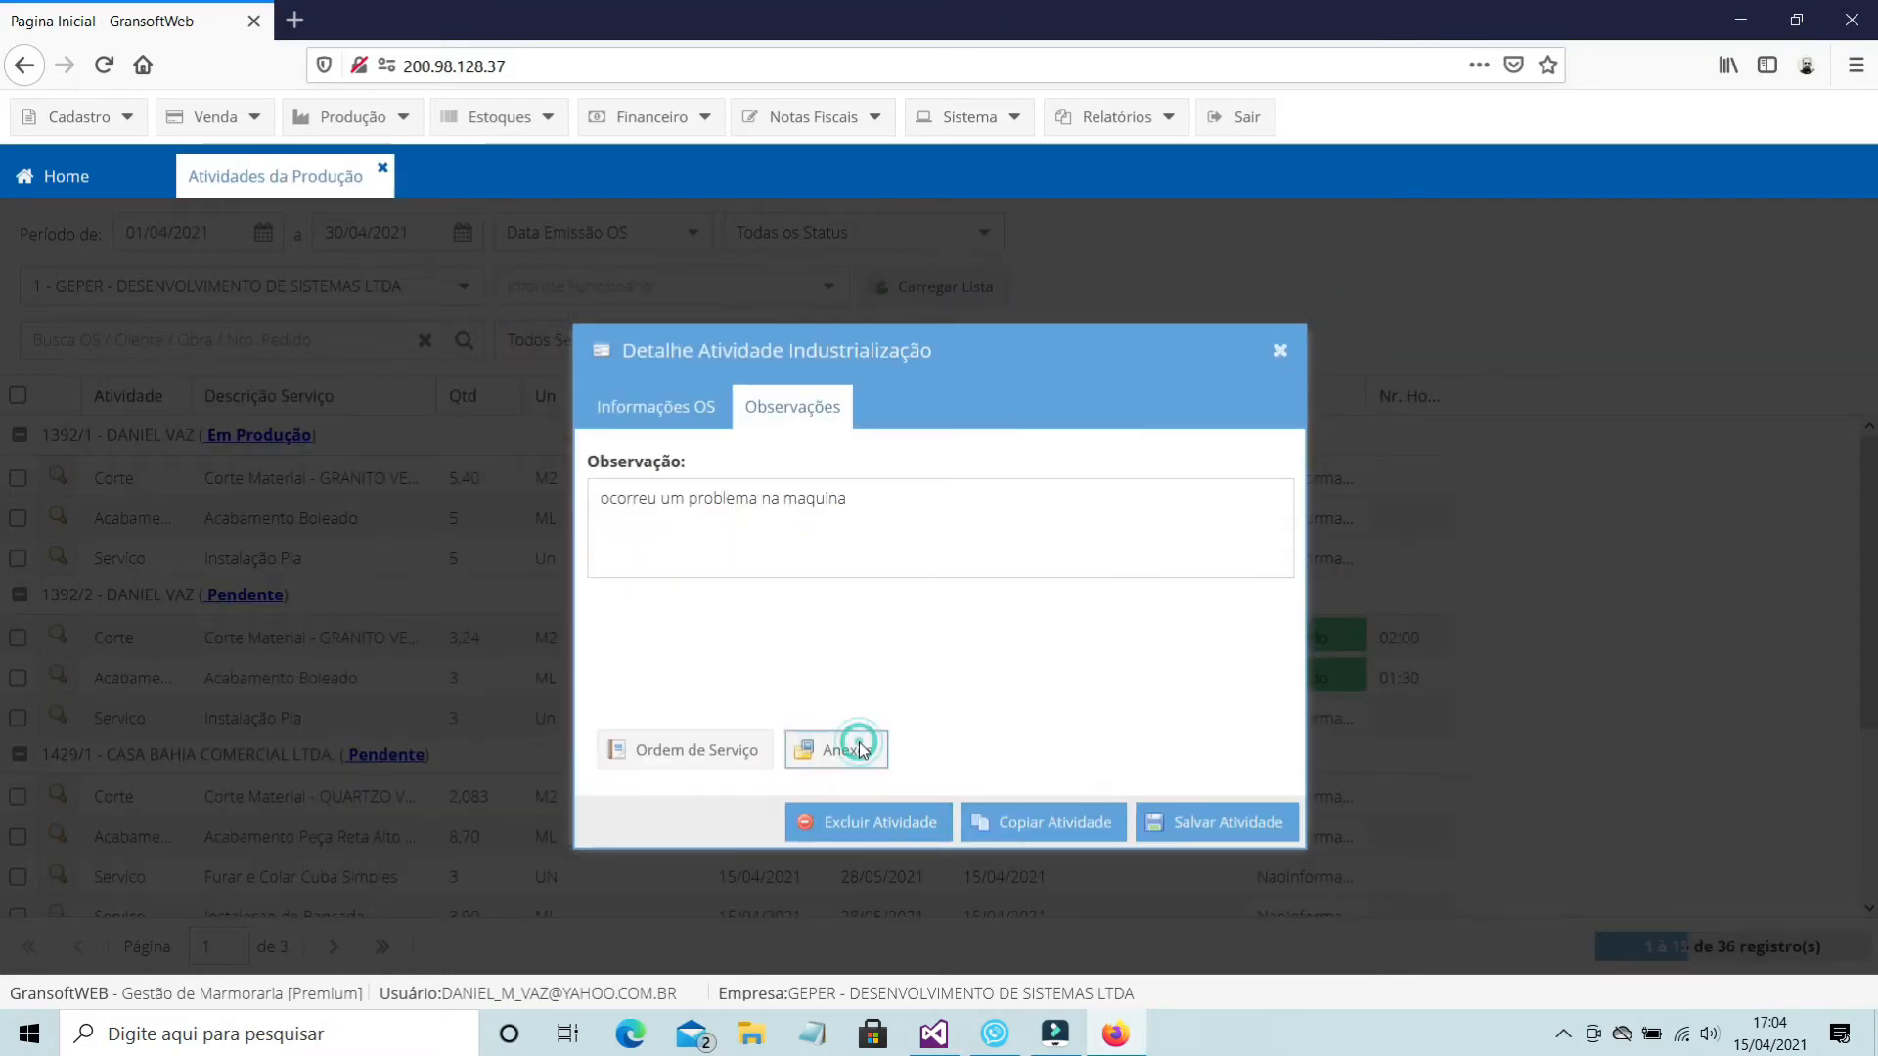
Attach the file PiaFrontaoPecas1.jpg to the activity and close the list of attached files
{"action": "left_click", "coordinate": [862, 747]}
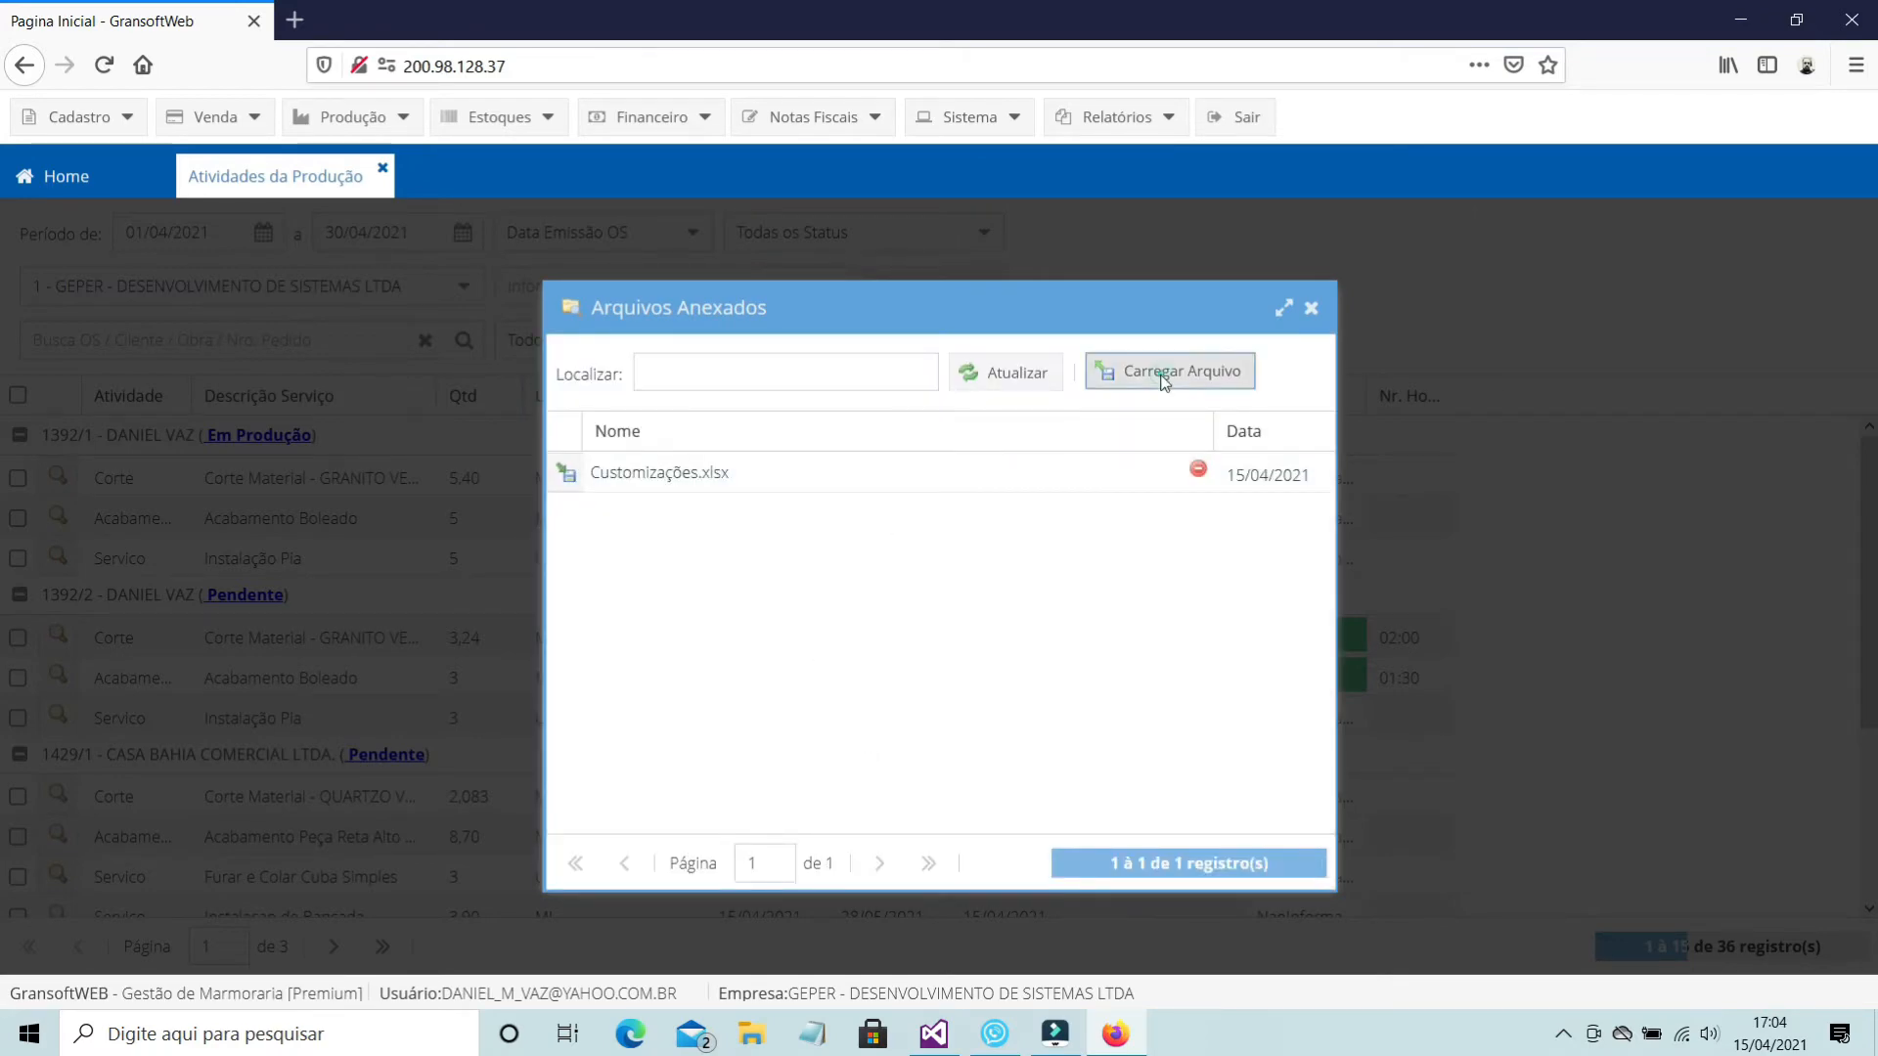
{"action": "left_click", "coordinate": [1164, 381]}
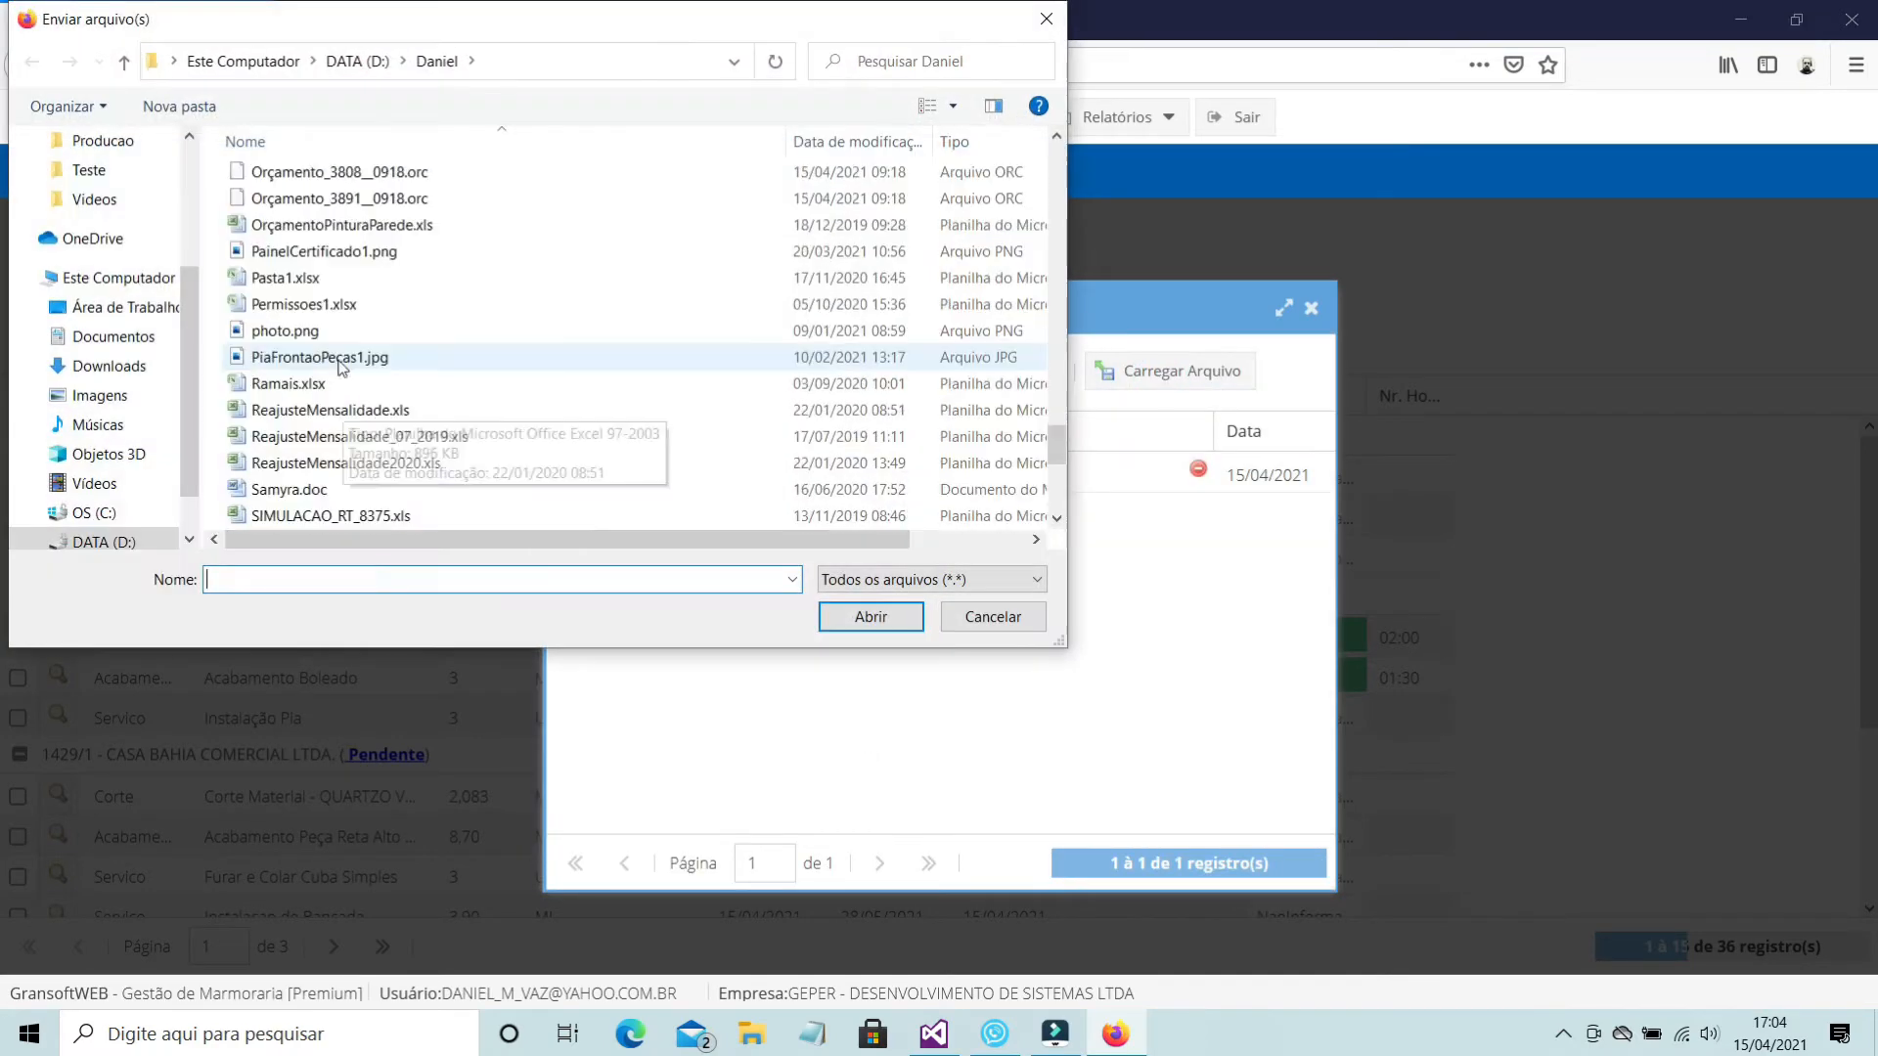
{"action": "double_click", "coordinate": [337, 356]}
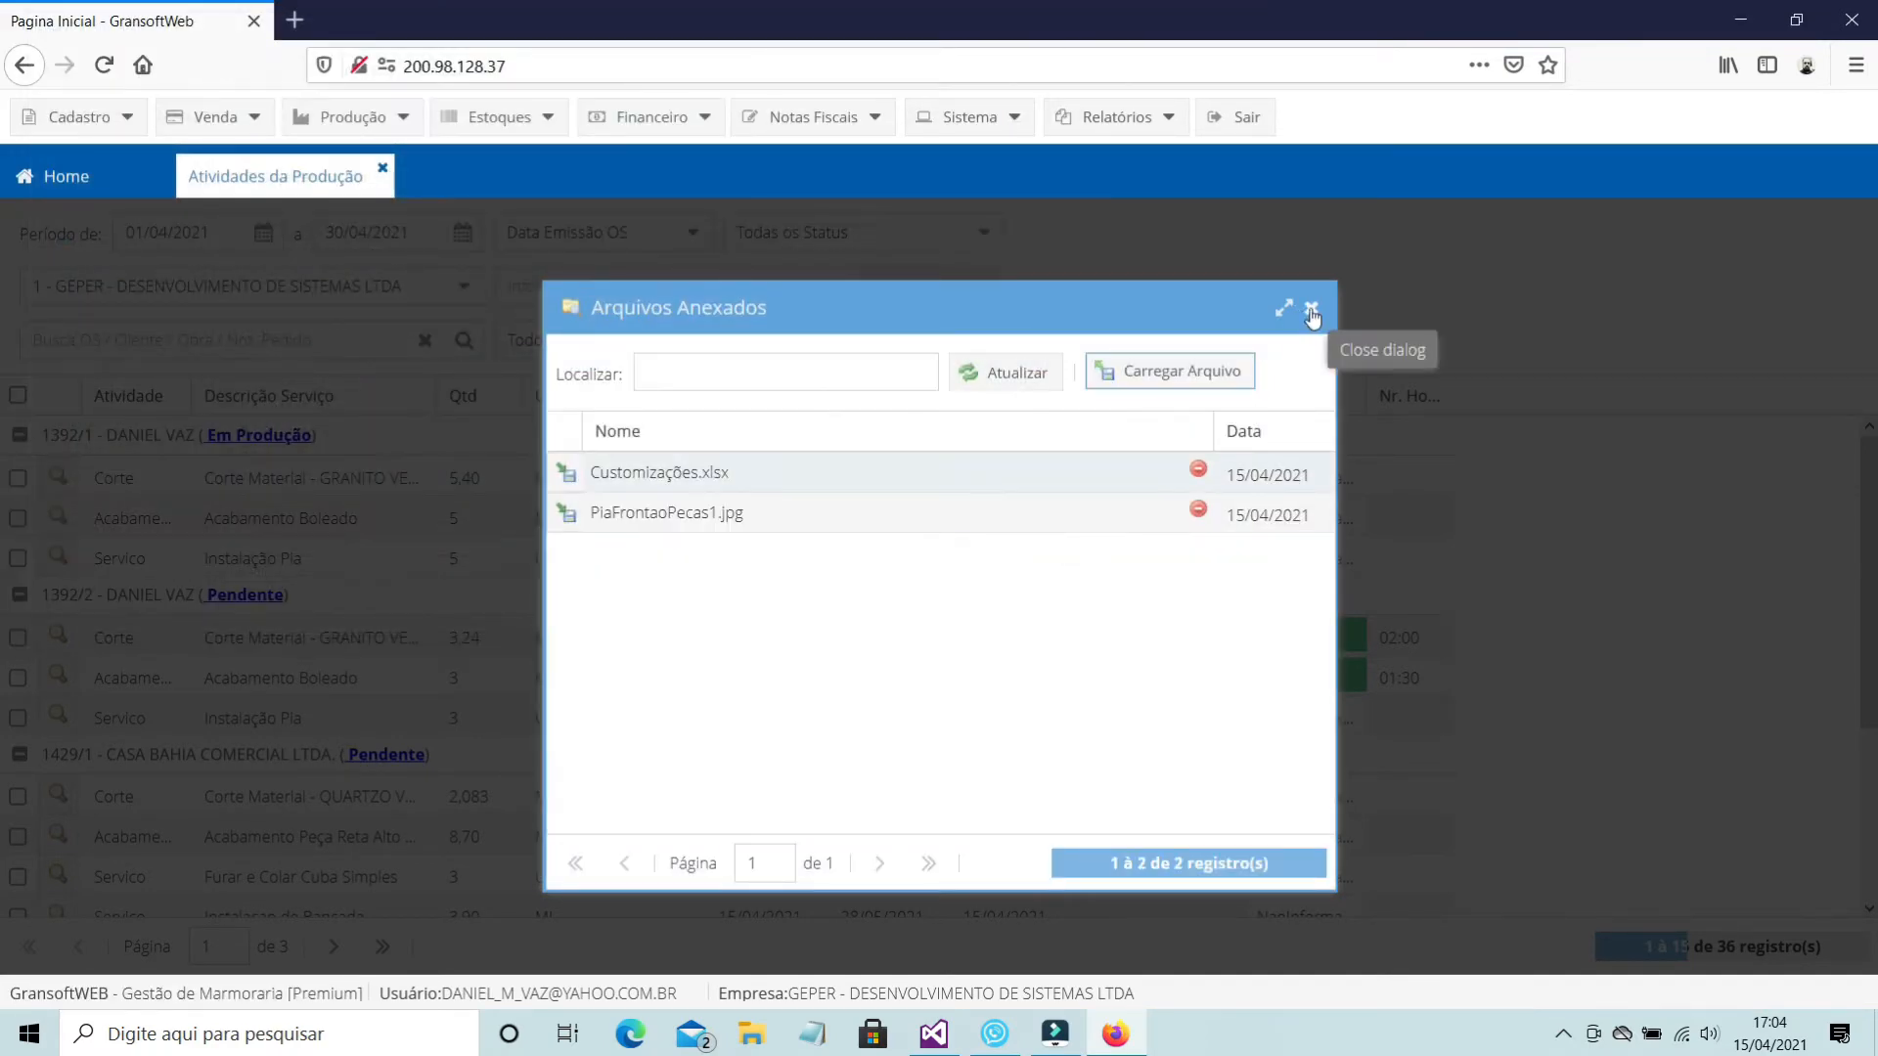
{"action": "left_click", "coordinate": [1312, 314]}
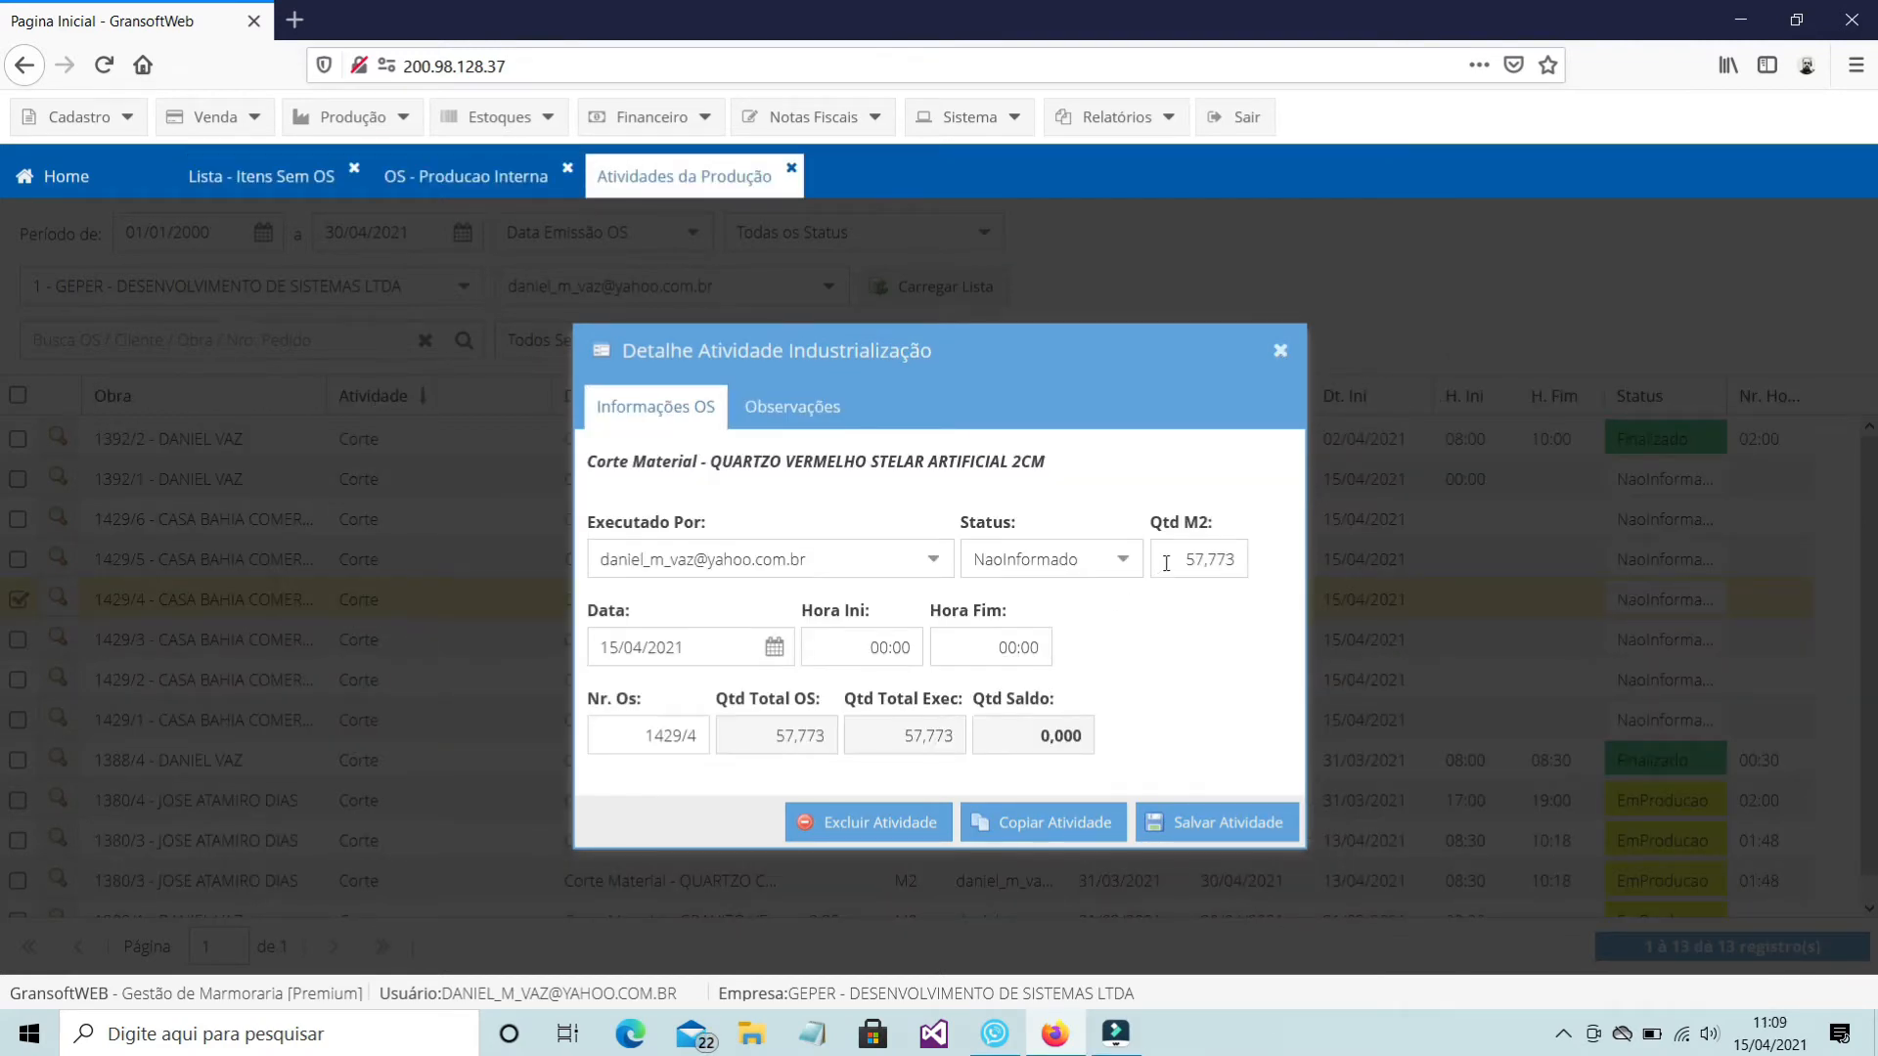
Set the red quartz cutting activity's start time to 17:00, end time to 18:00 and quantity to 20 M2
{"action": "left_click", "coordinate": [1165, 563]}
{"action": "left_click", "coordinate": [839, 648]}
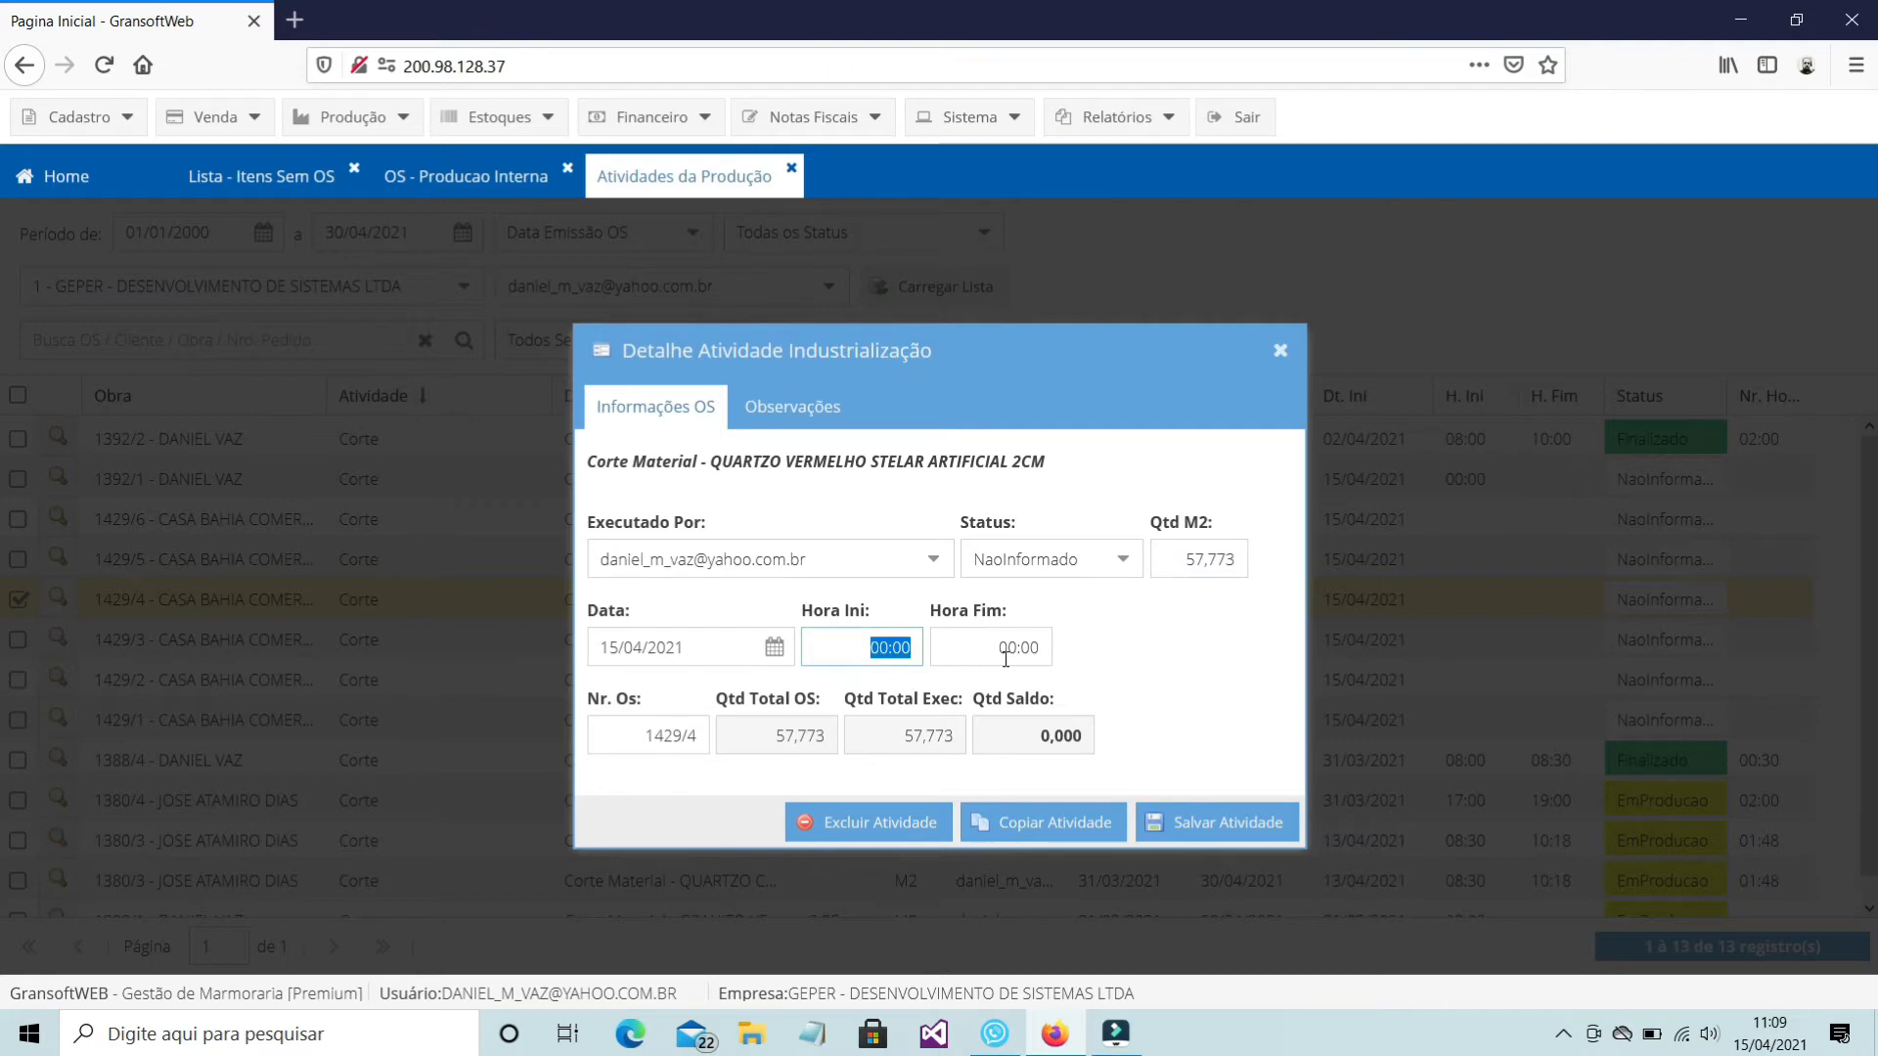
{"action": "type", "text": "17:00"}
{"action": "left_click", "coordinate": [1006, 659]}
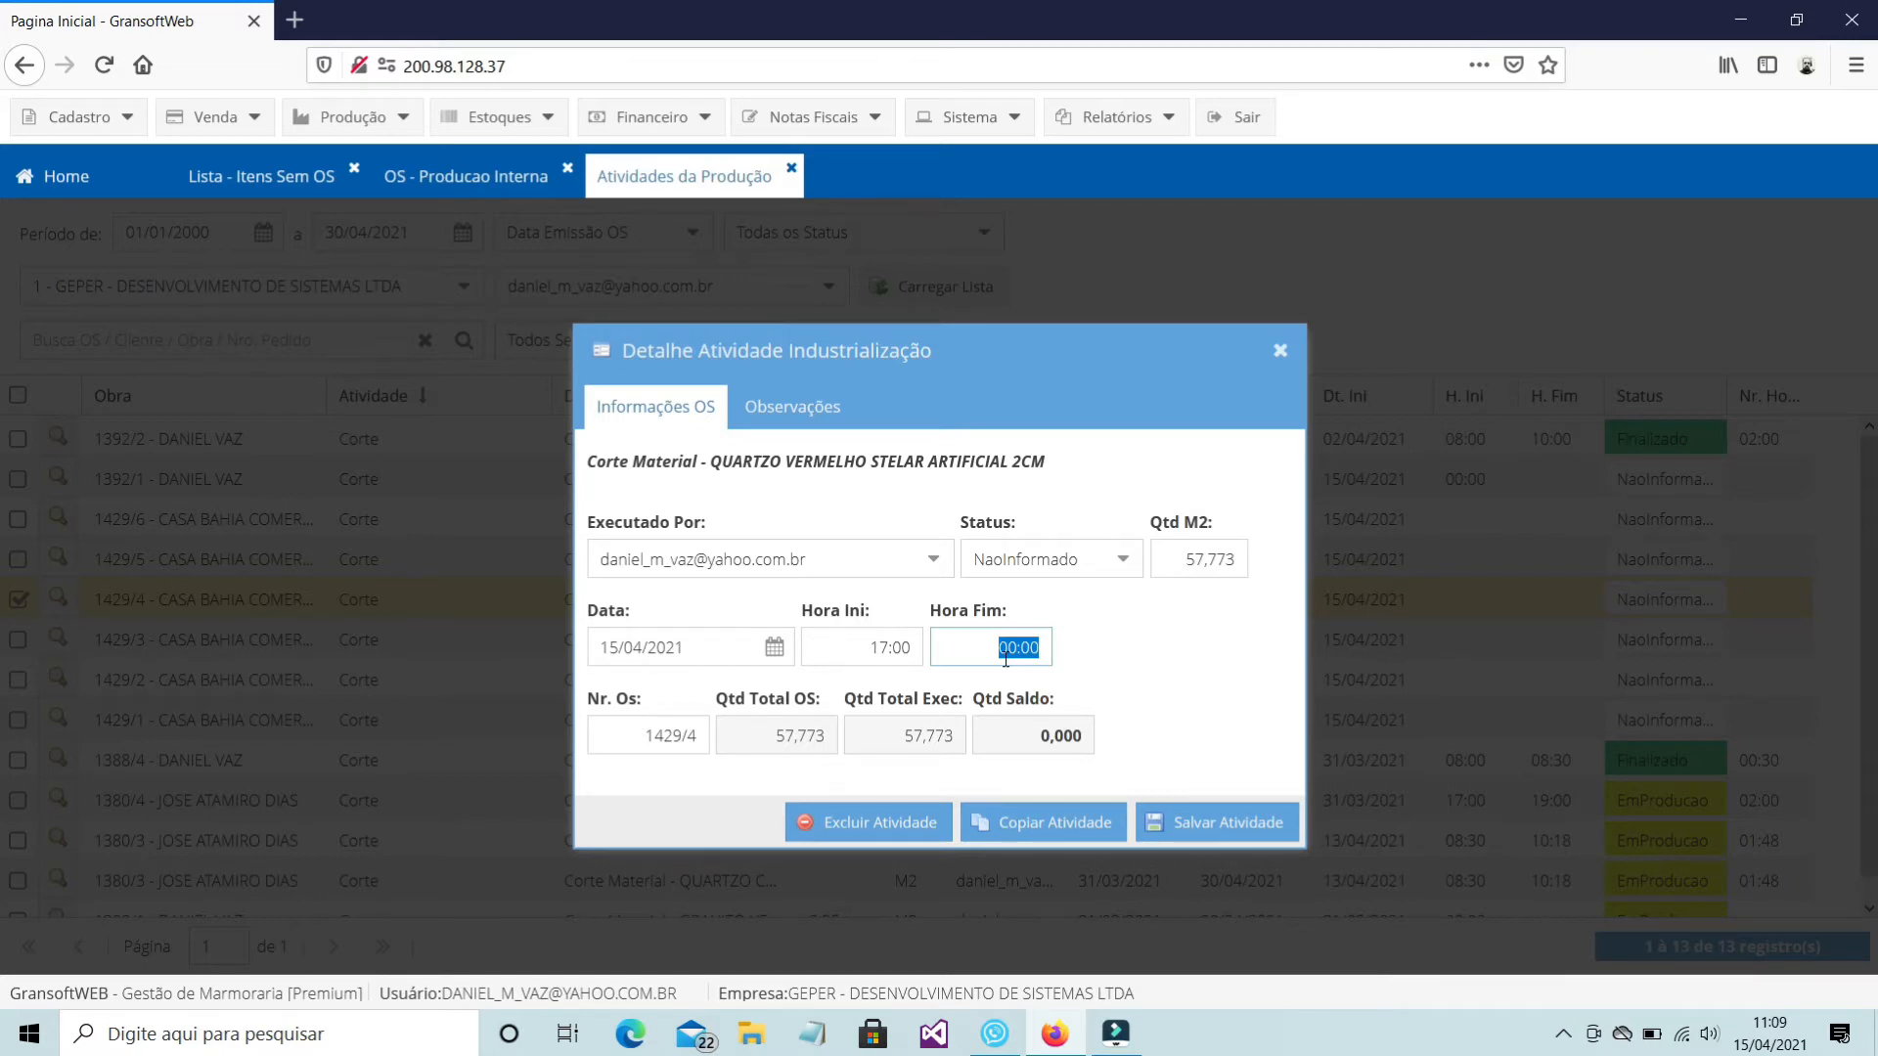
{"action": "type", "text": "18:00"}
{"action": "key", "text": "Tab"}
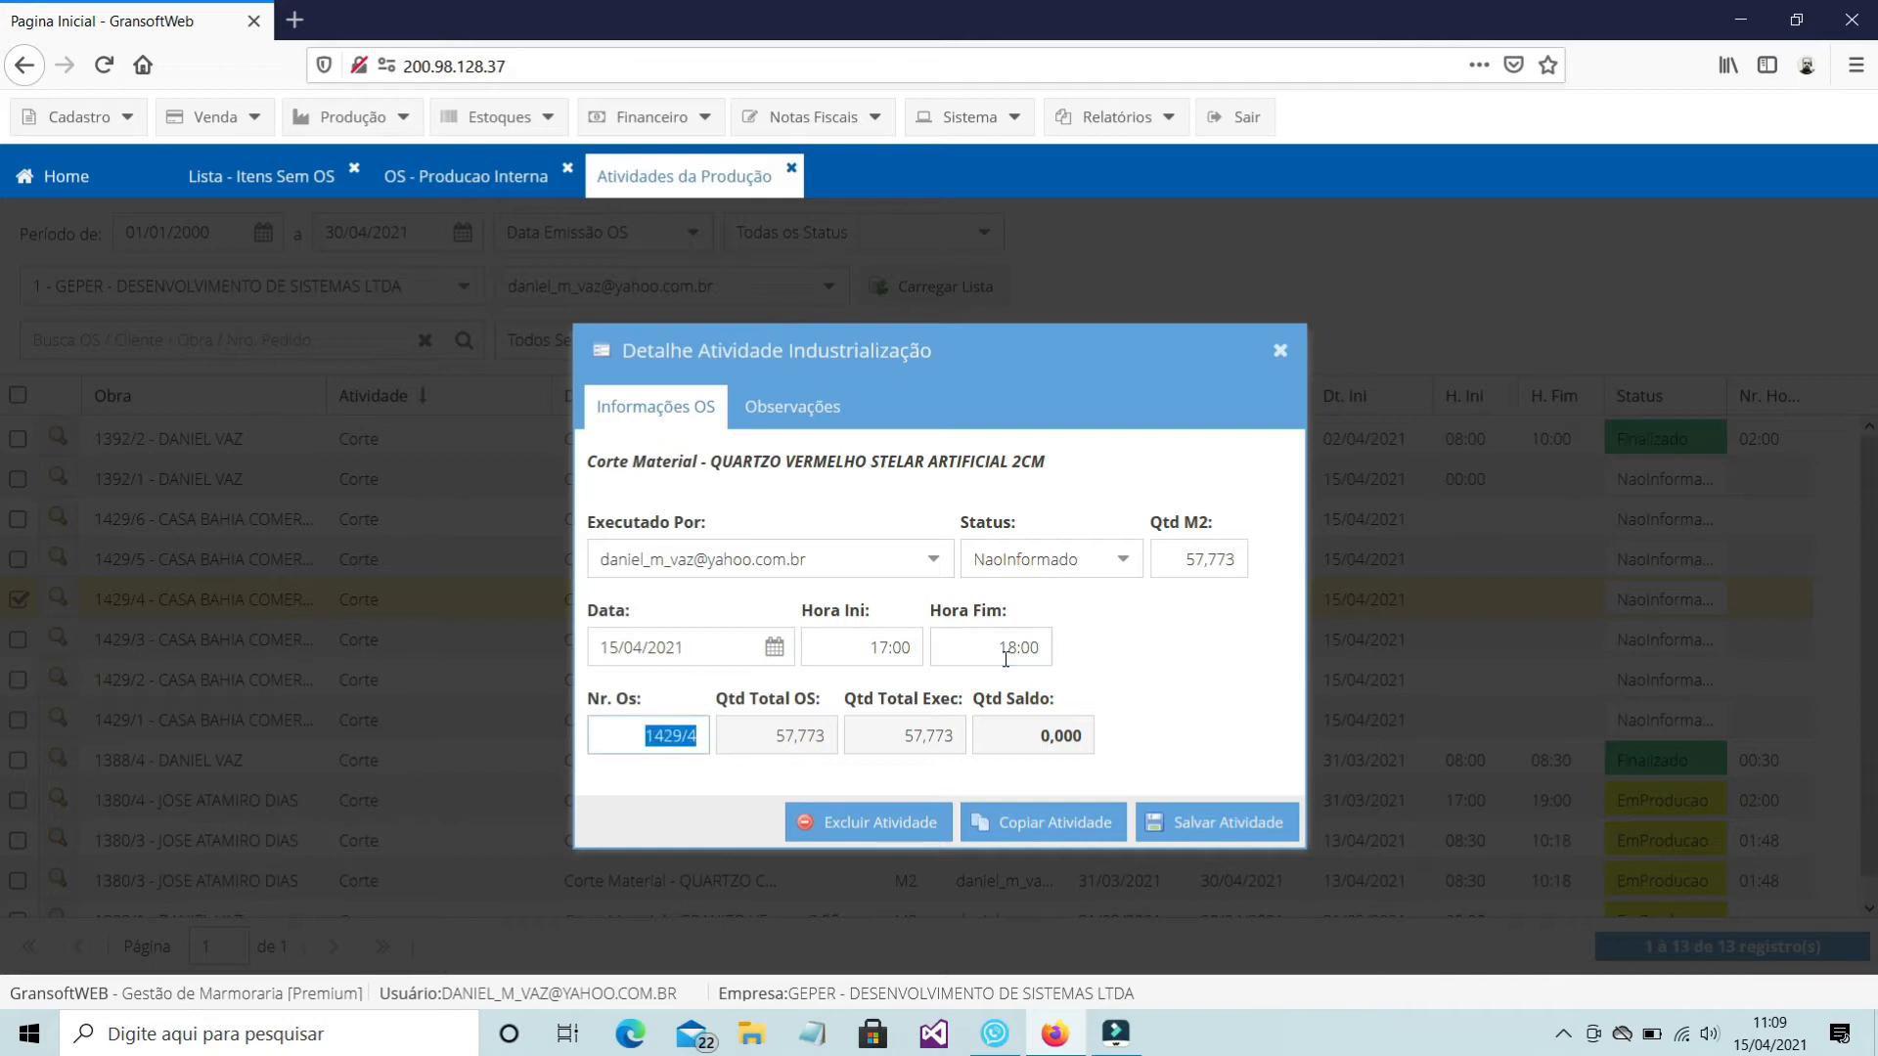
{"action": "left_click", "coordinate": [1179, 552]}
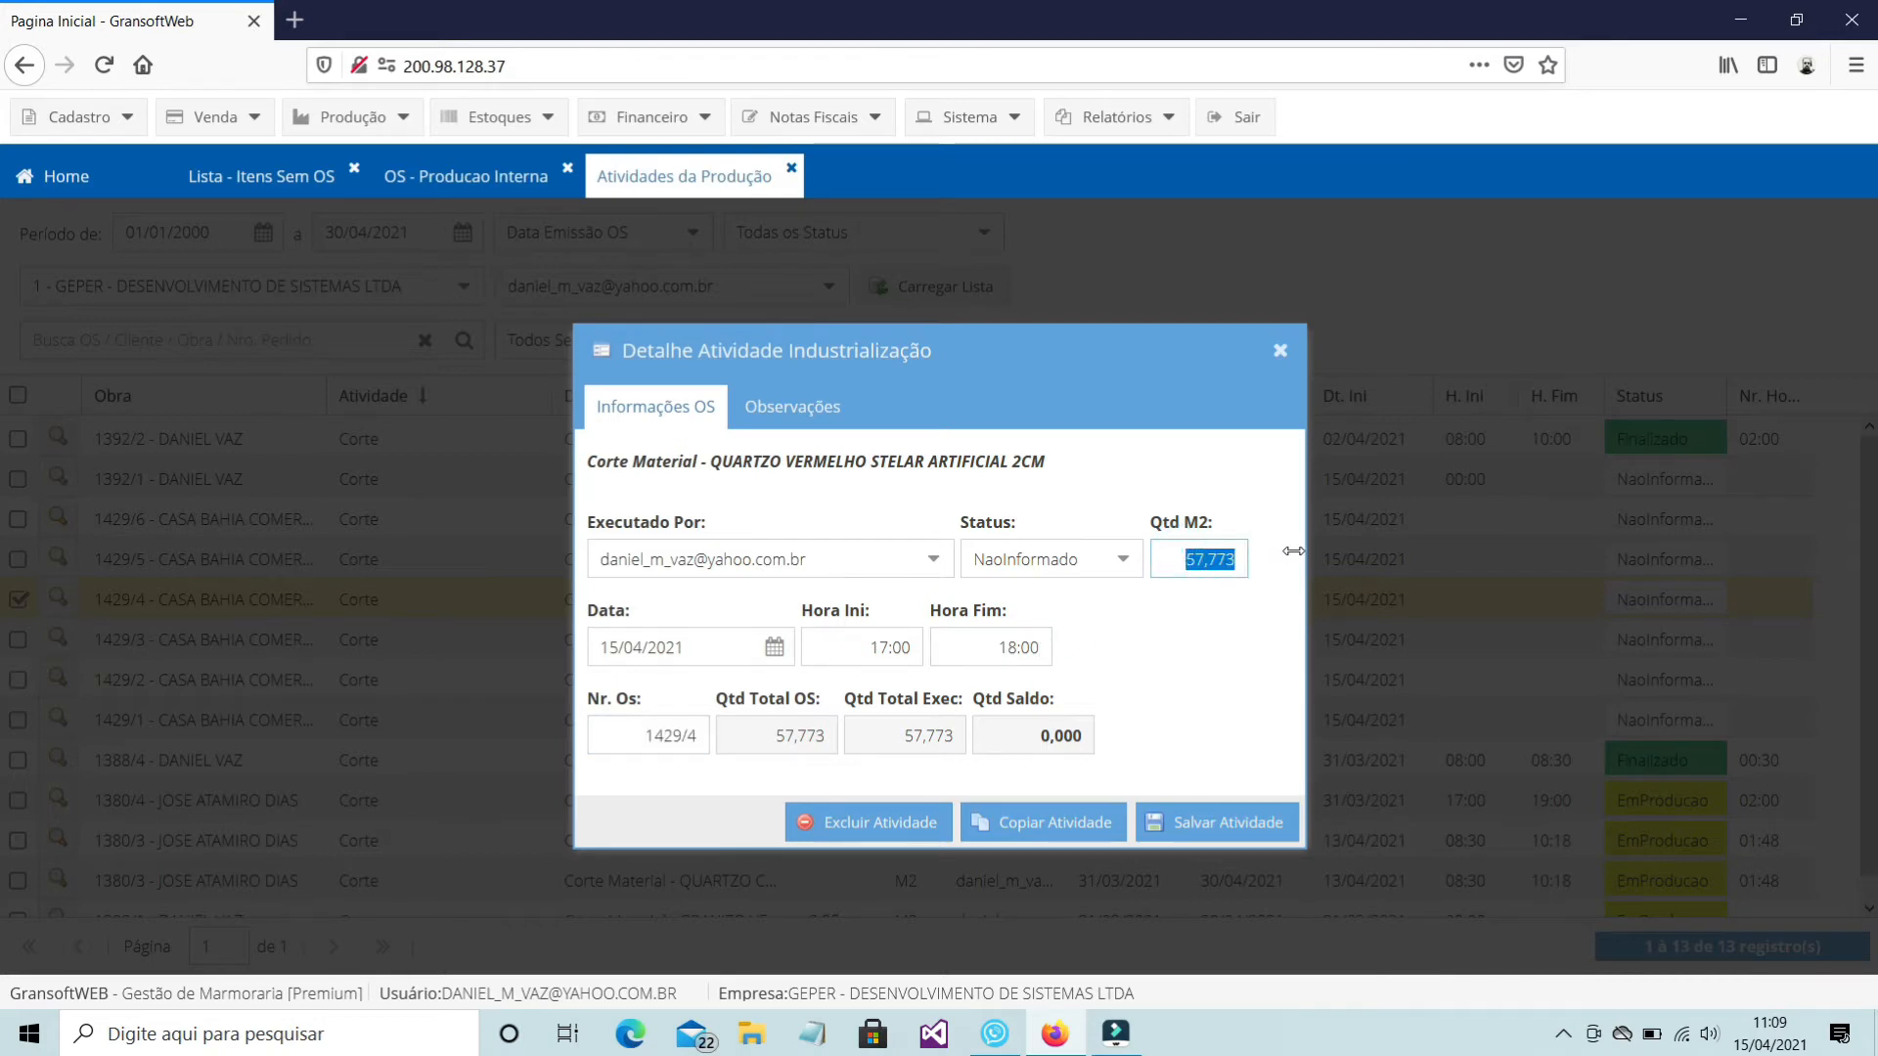
{"action": "type", "text": "20"}
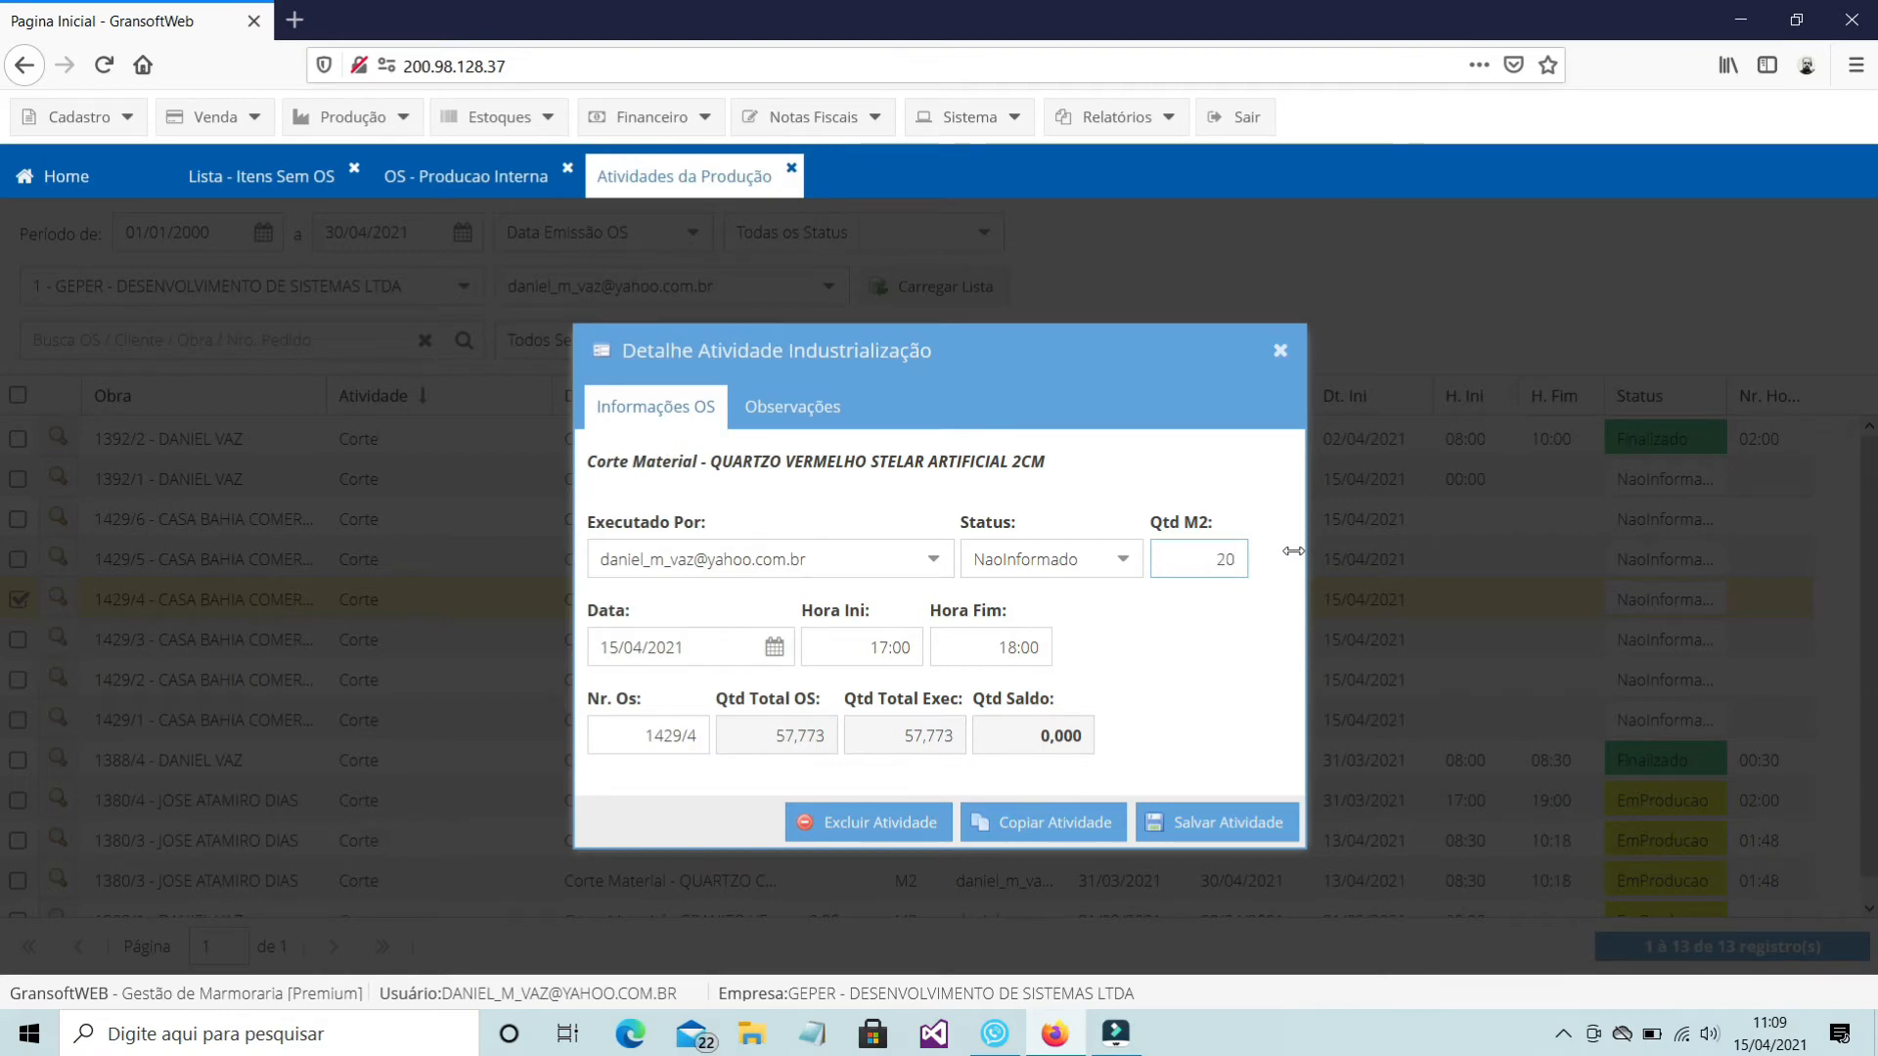
{"action": "key", "text": "Tab"}
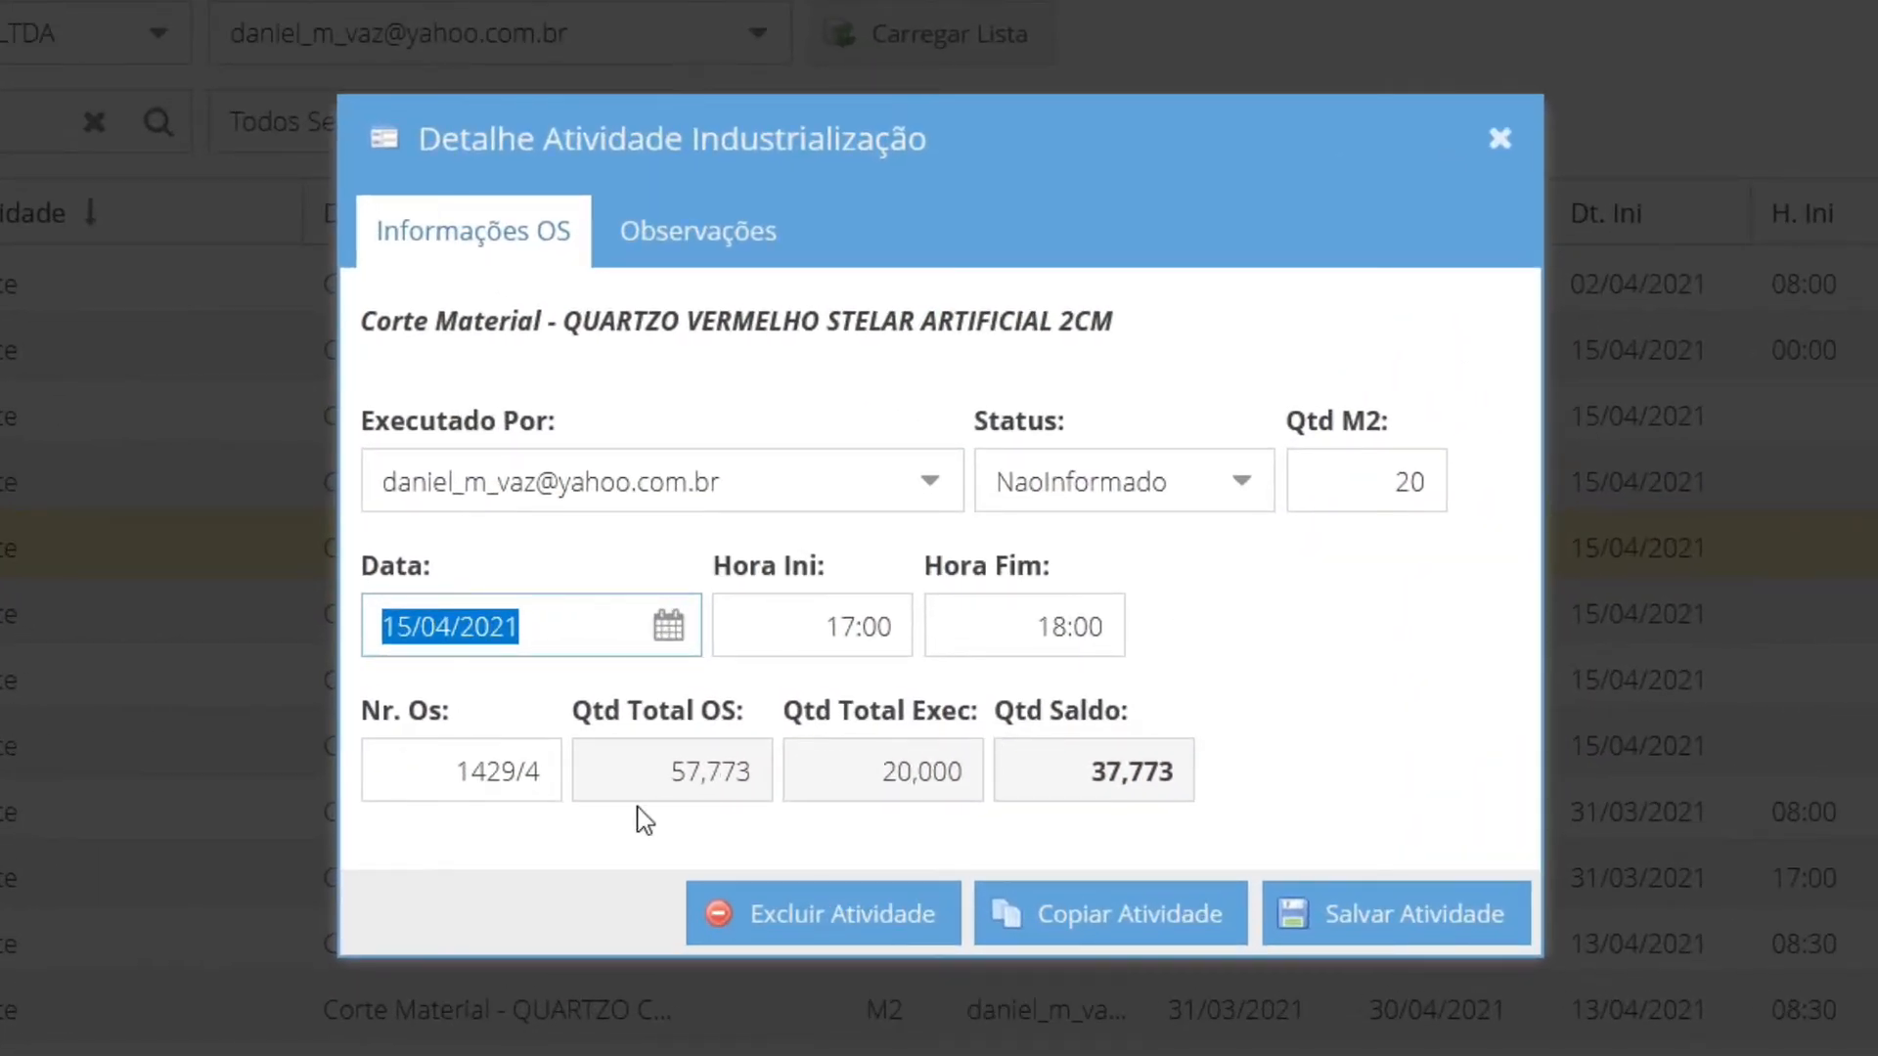
Check the order's total, executed and balance quantities, set the cutting activity's status to Finalizado and save it
{"action": "left_click_drag", "start_coordinate": [622, 782], "coordinate": [1082, 753]}
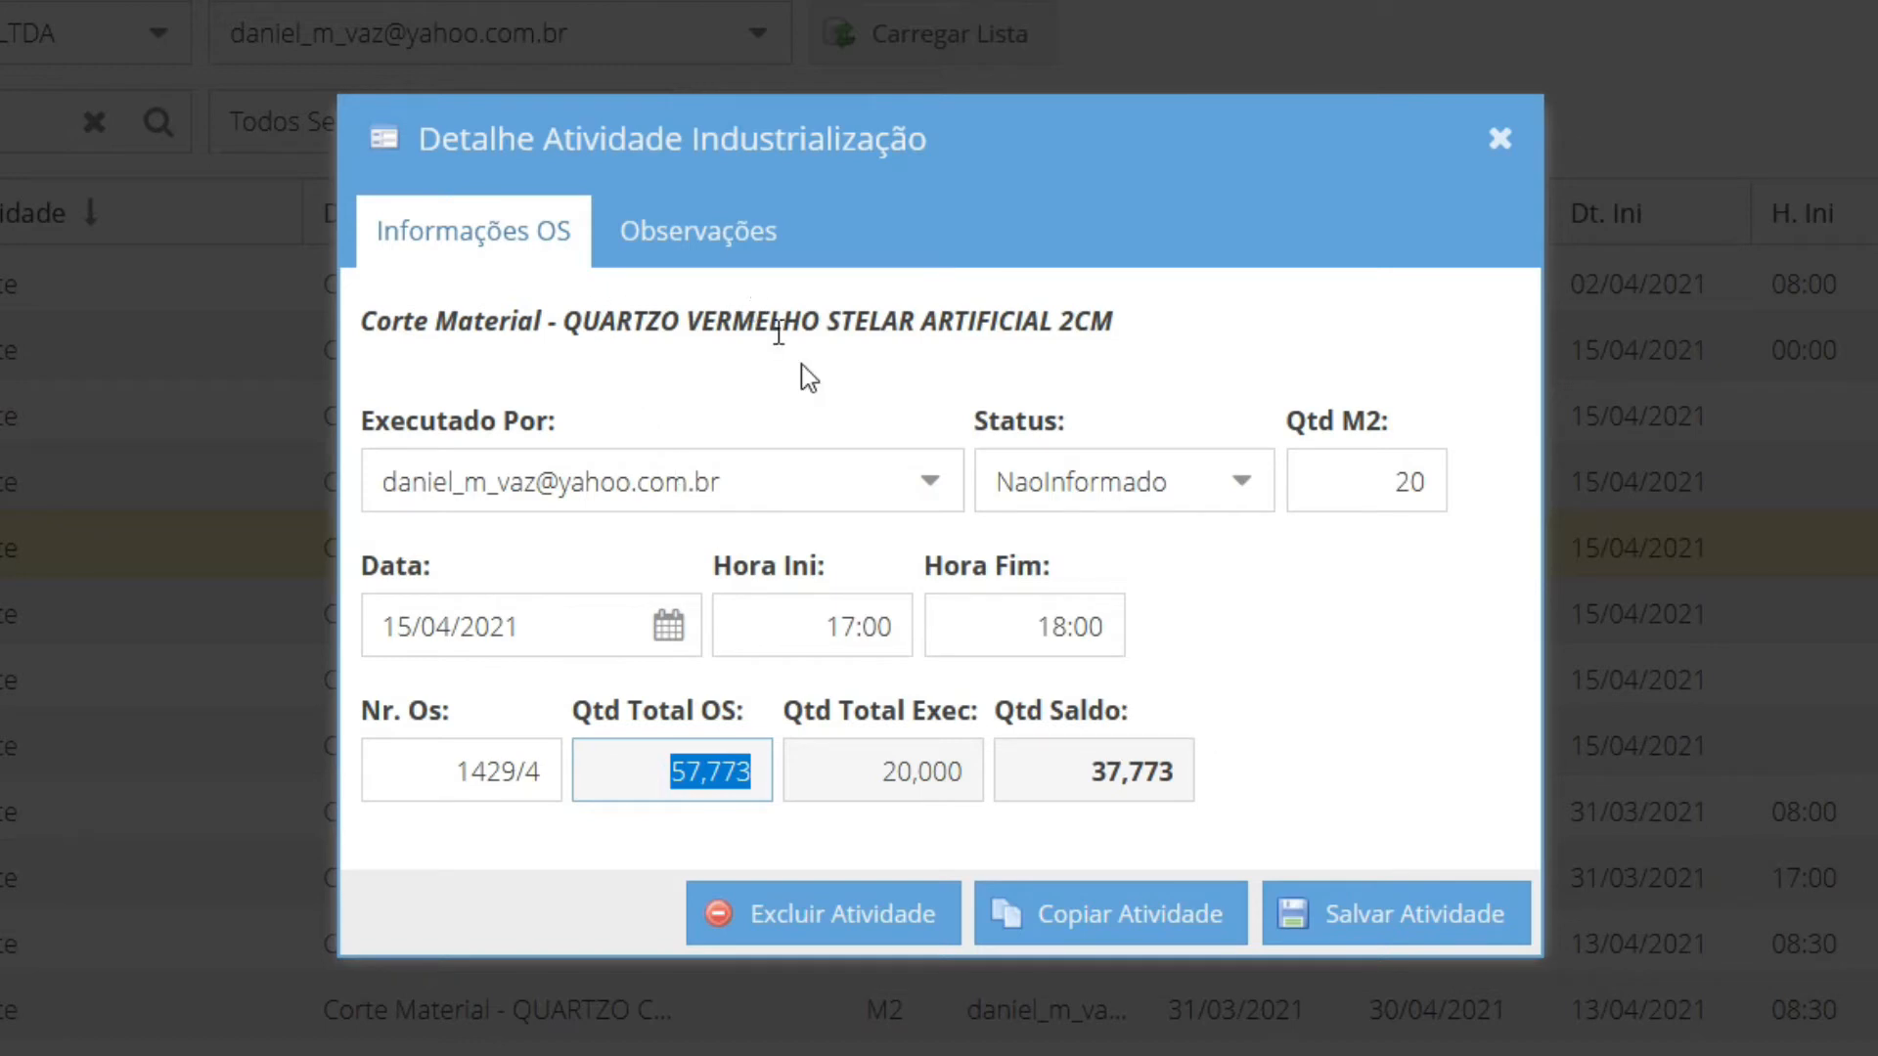
{"action": "left_click", "coordinate": [851, 773]}
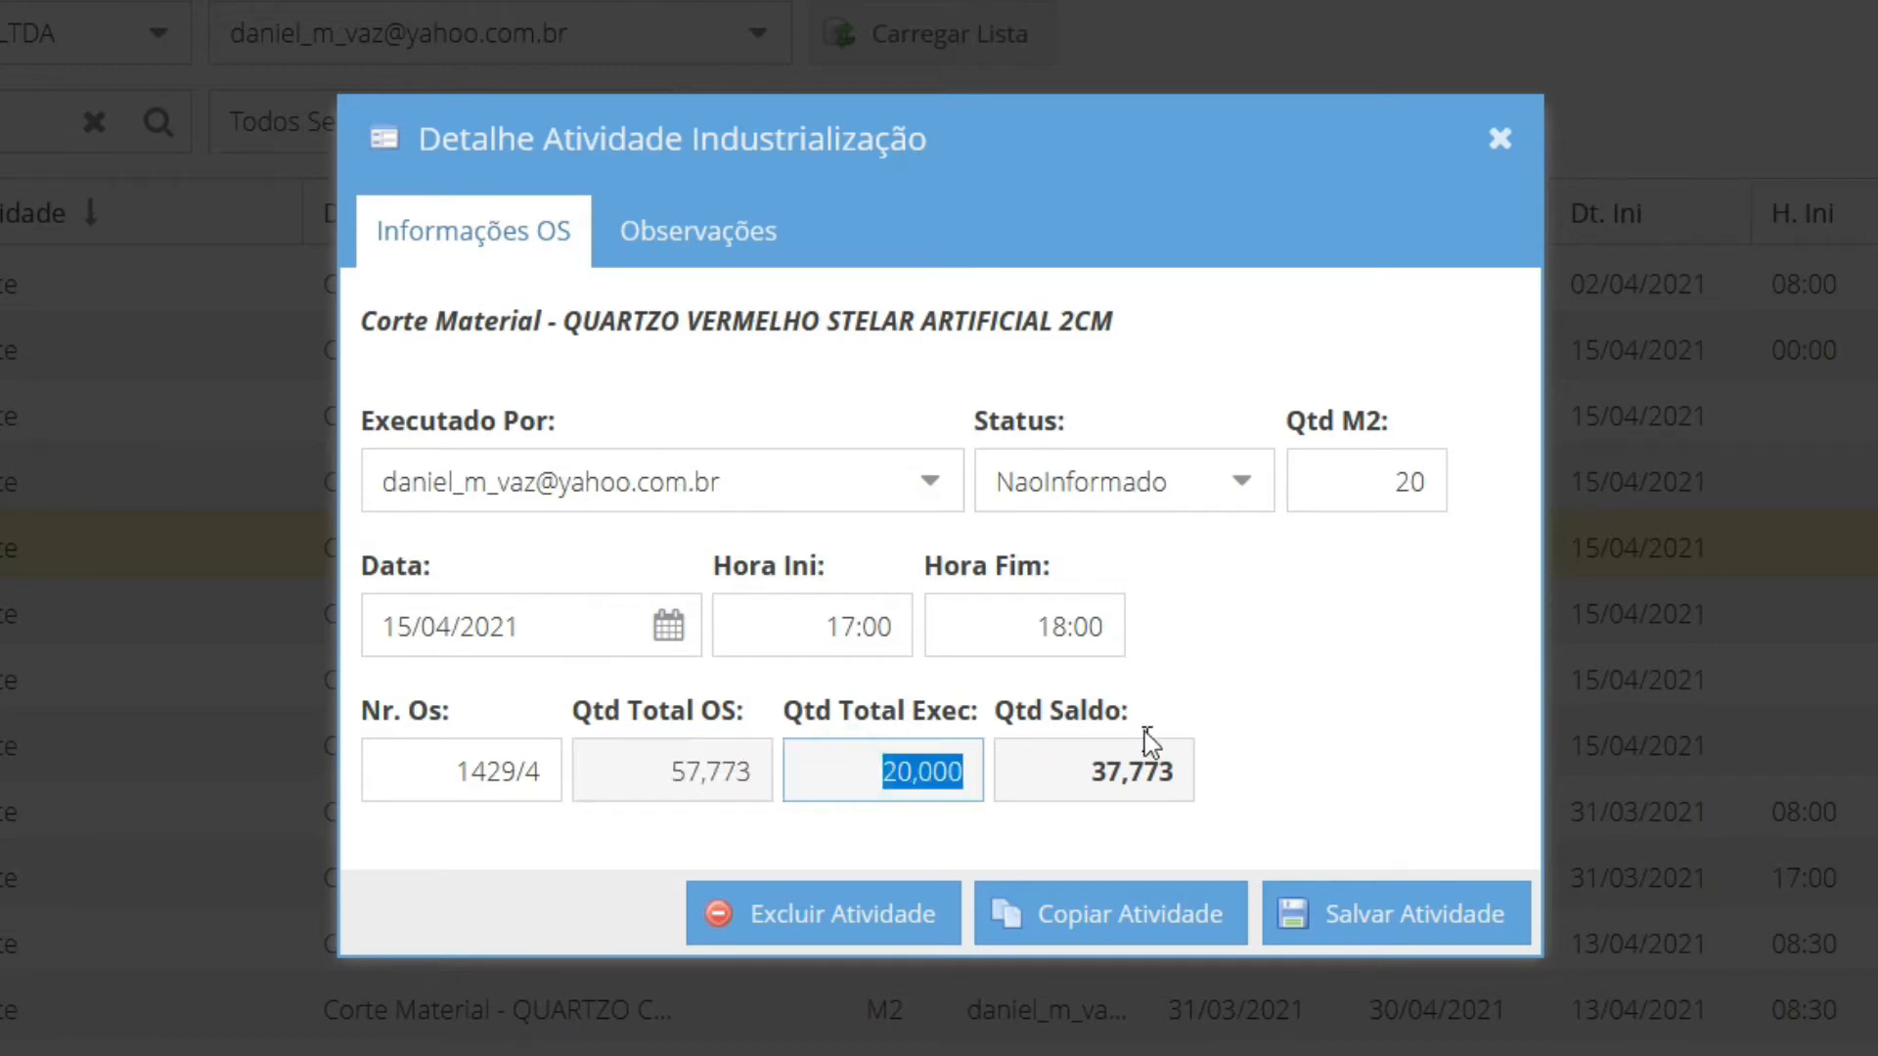
{"action": "left_click", "coordinate": [1023, 782]}
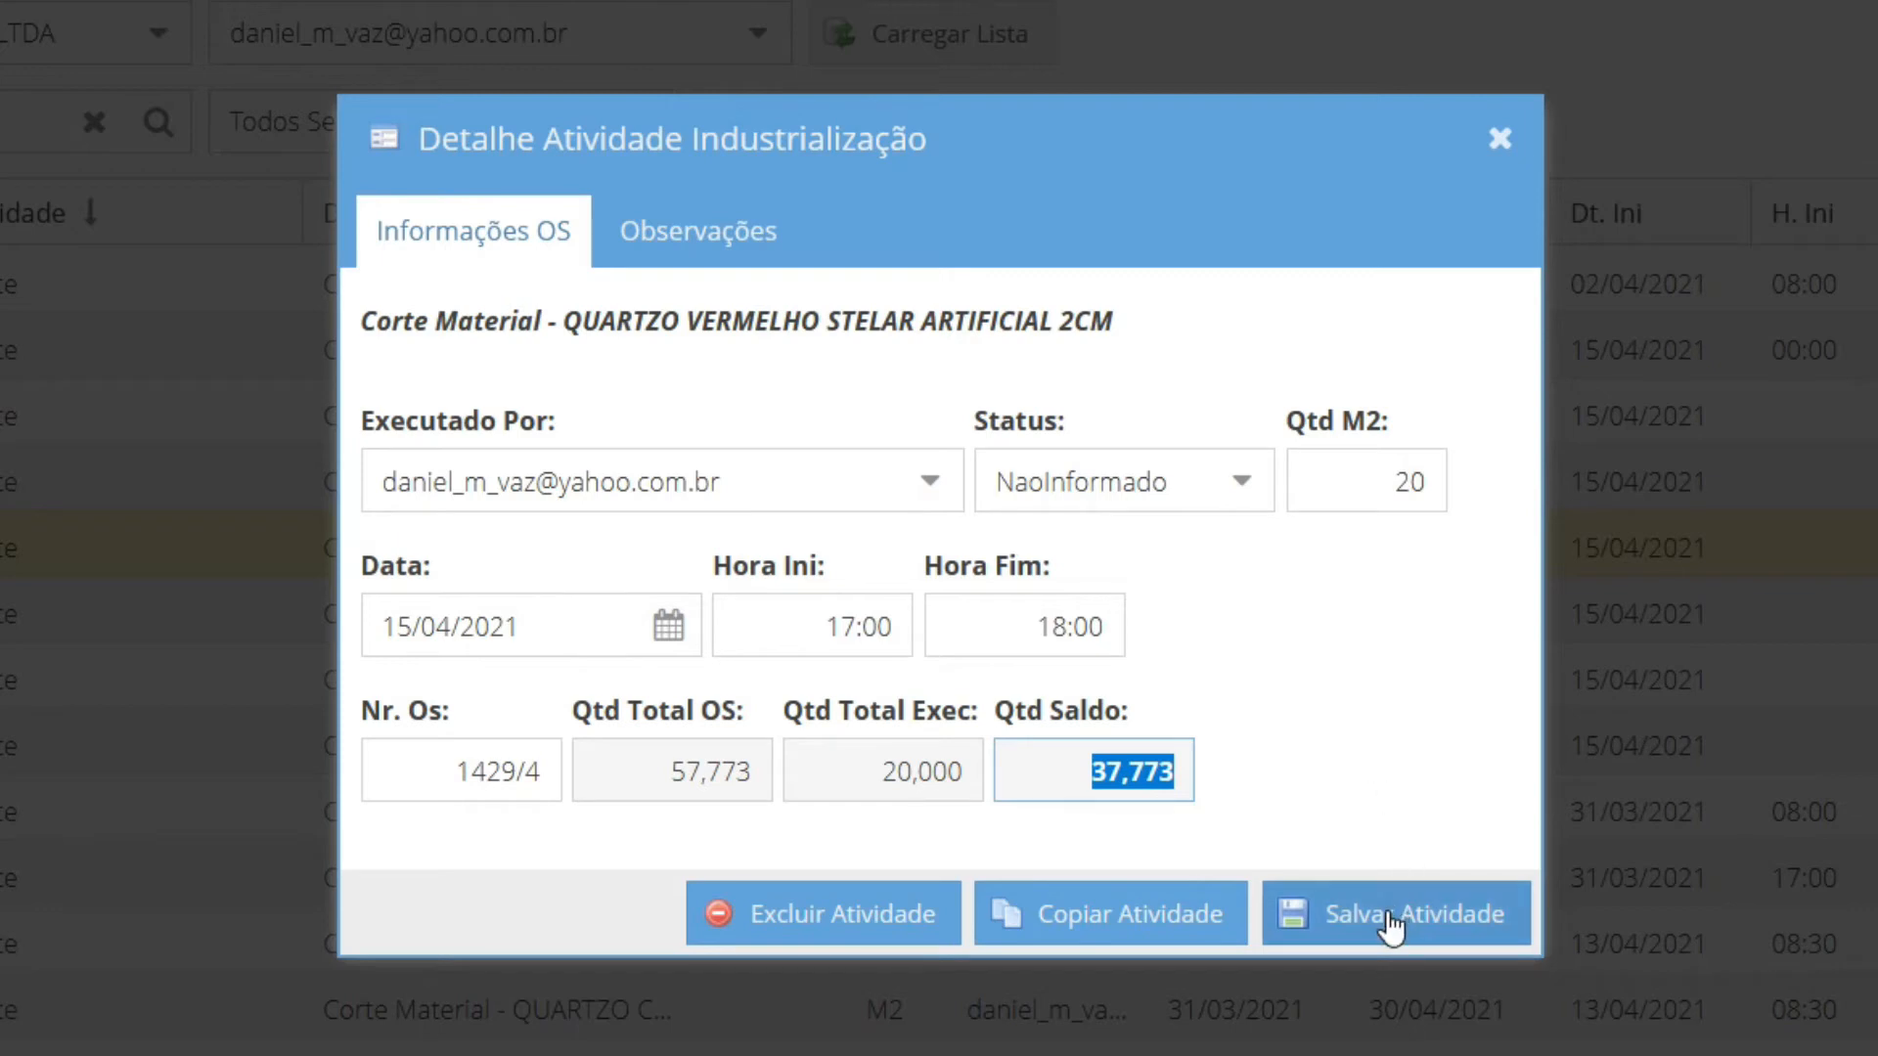
{"action": "left_click", "coordinate": [1252, 503]}
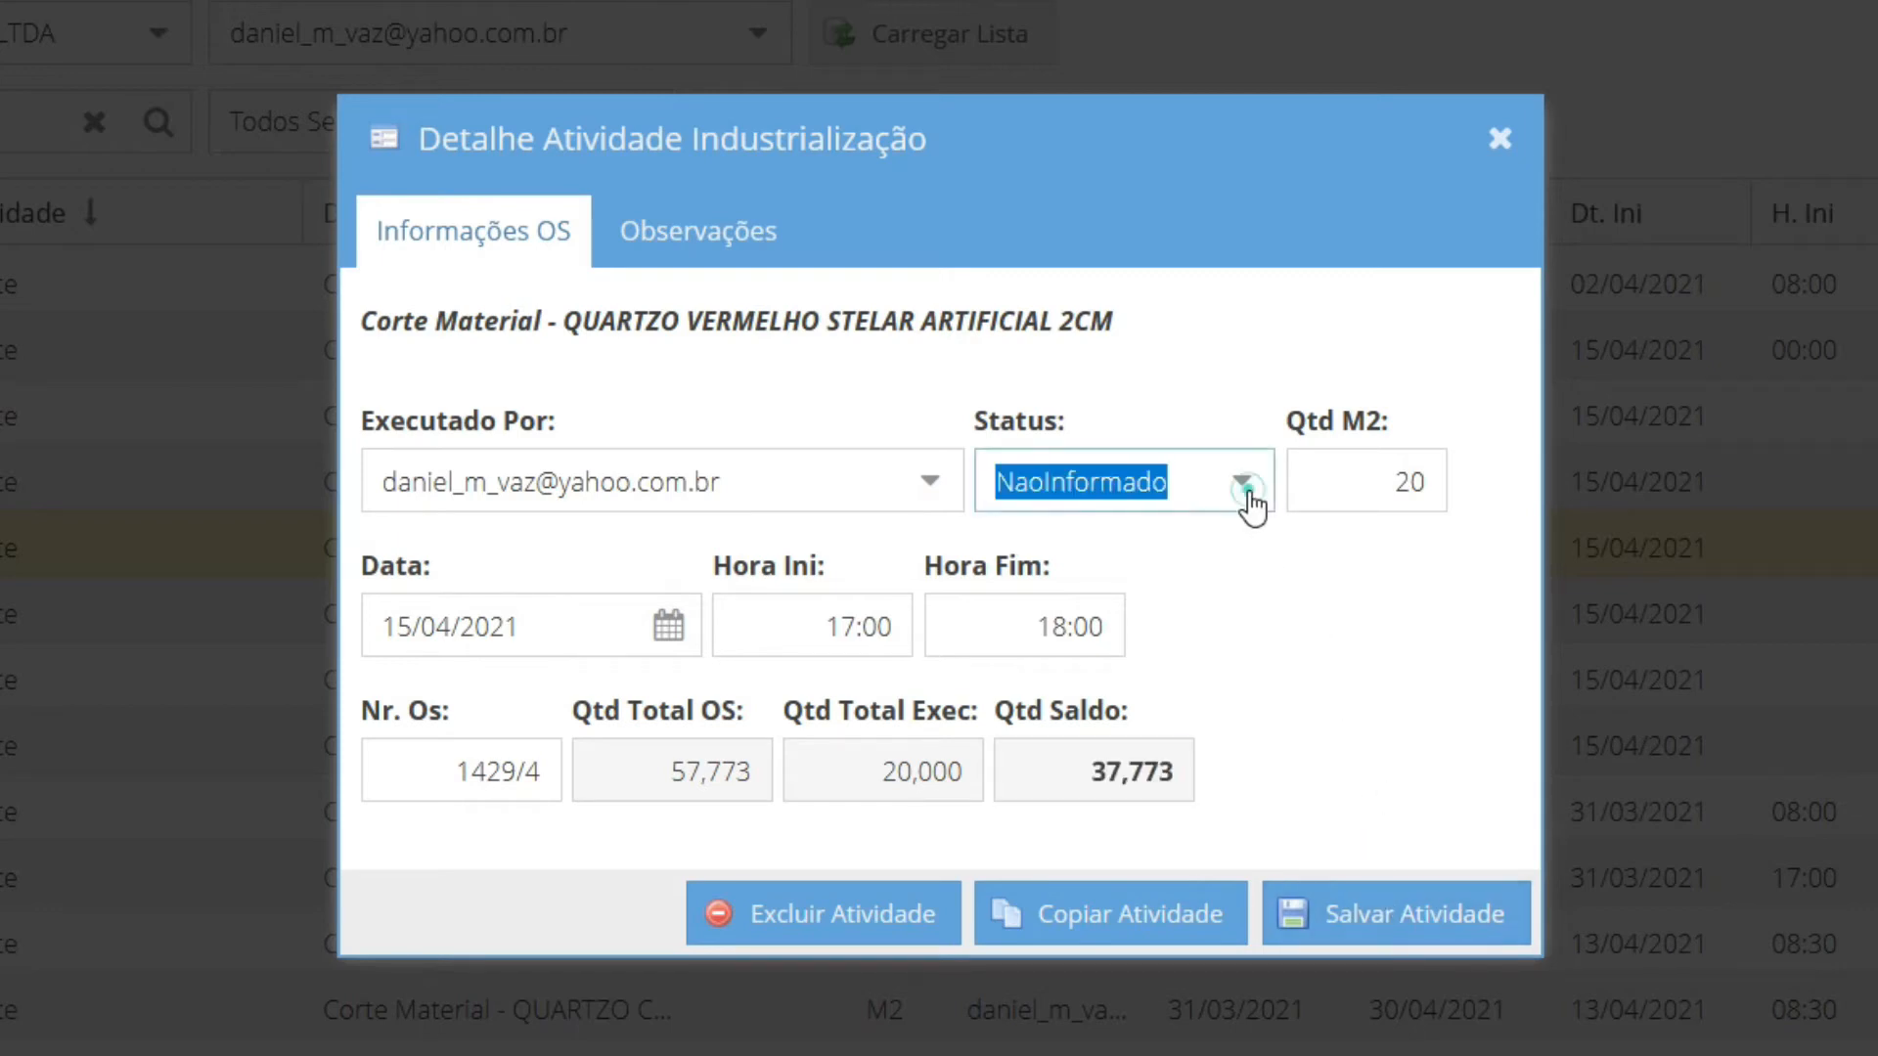
{"action": "left_click", "coordinate": [1159, 676]}
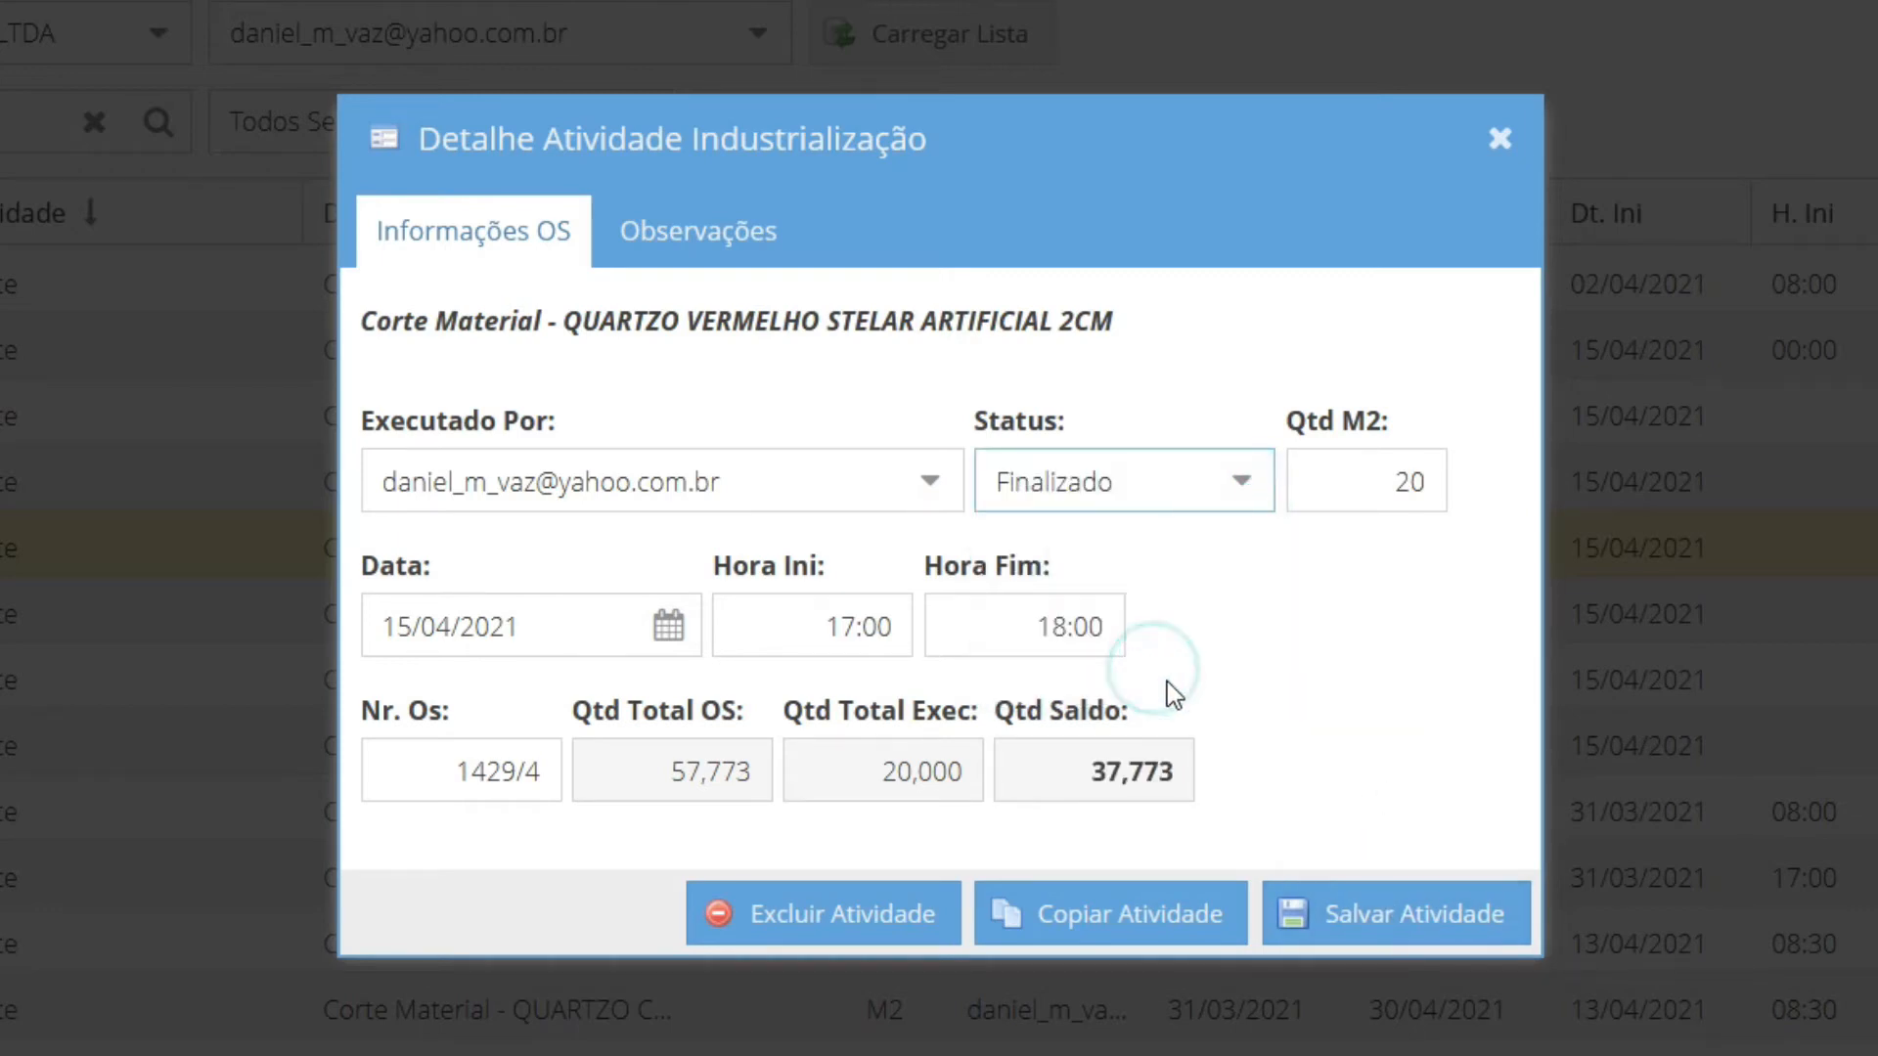
{"action": "left_click", "coordinate": [1377, 929]}
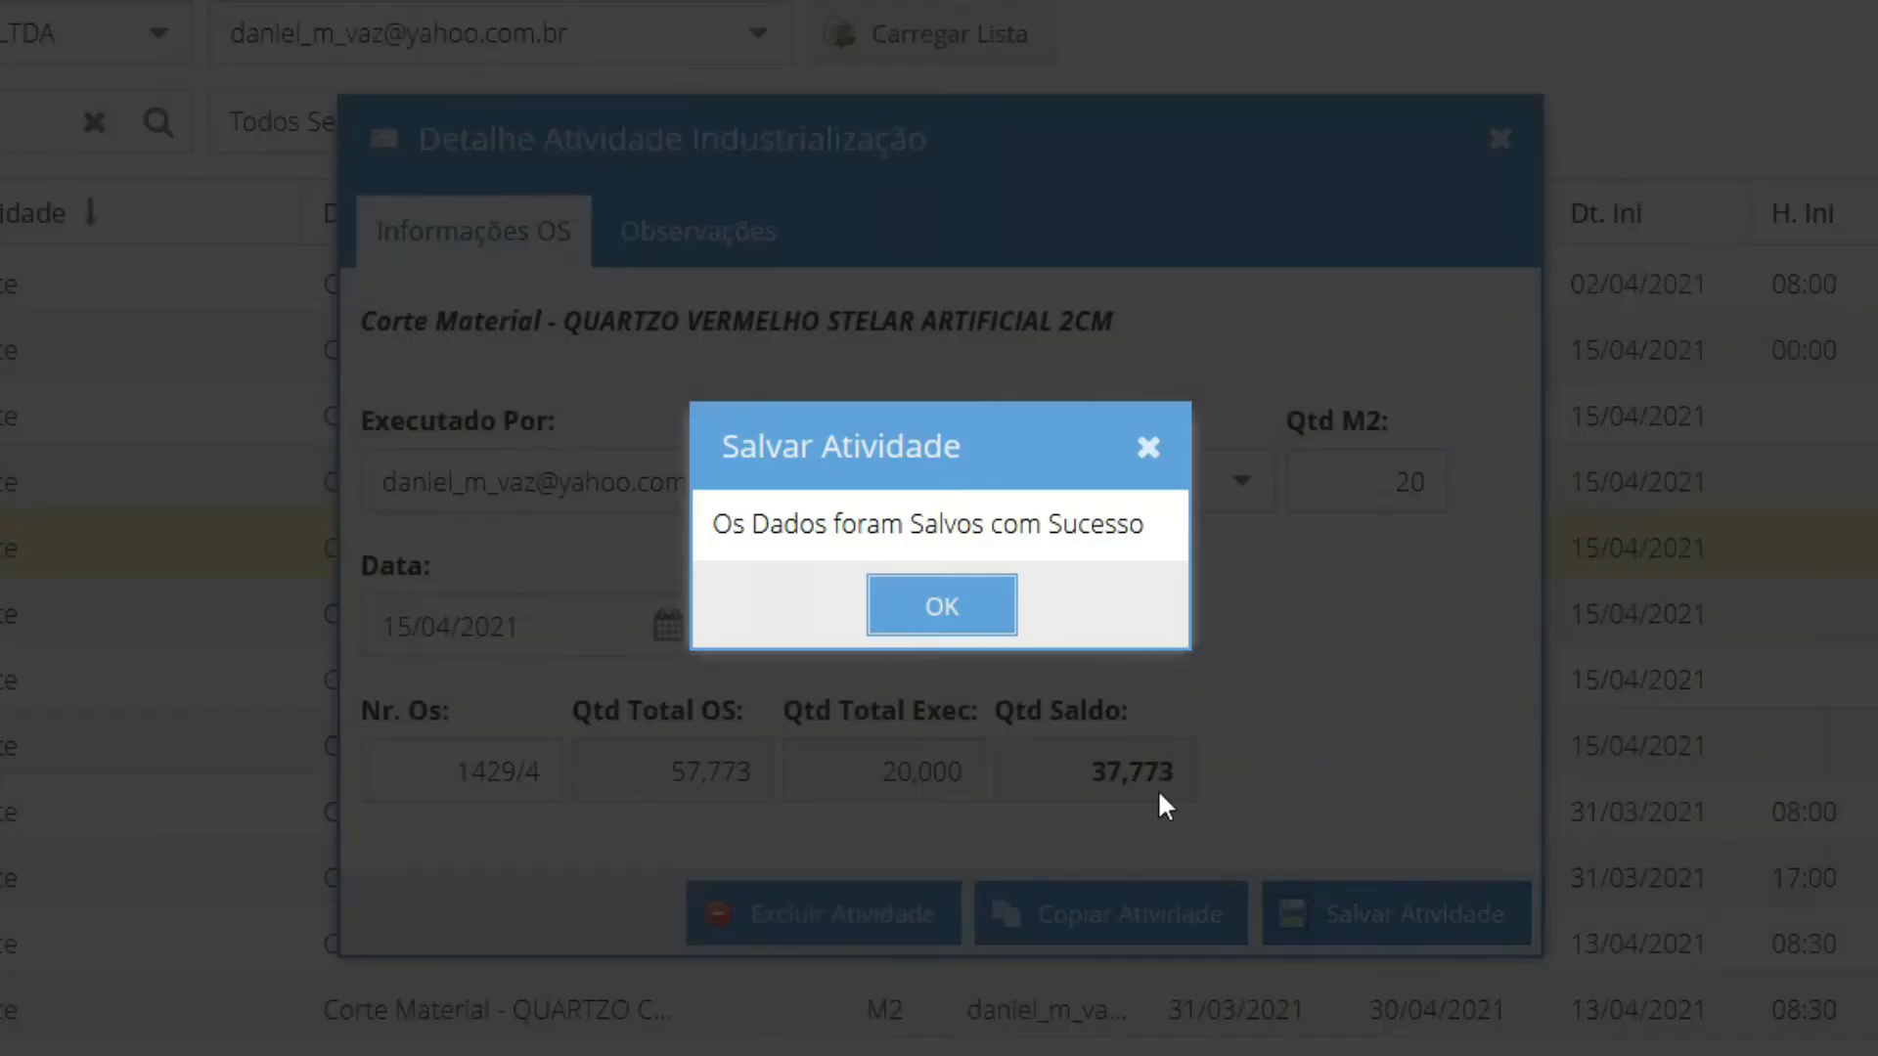
{"action": "left_click", "coordinate": [965, 624]}
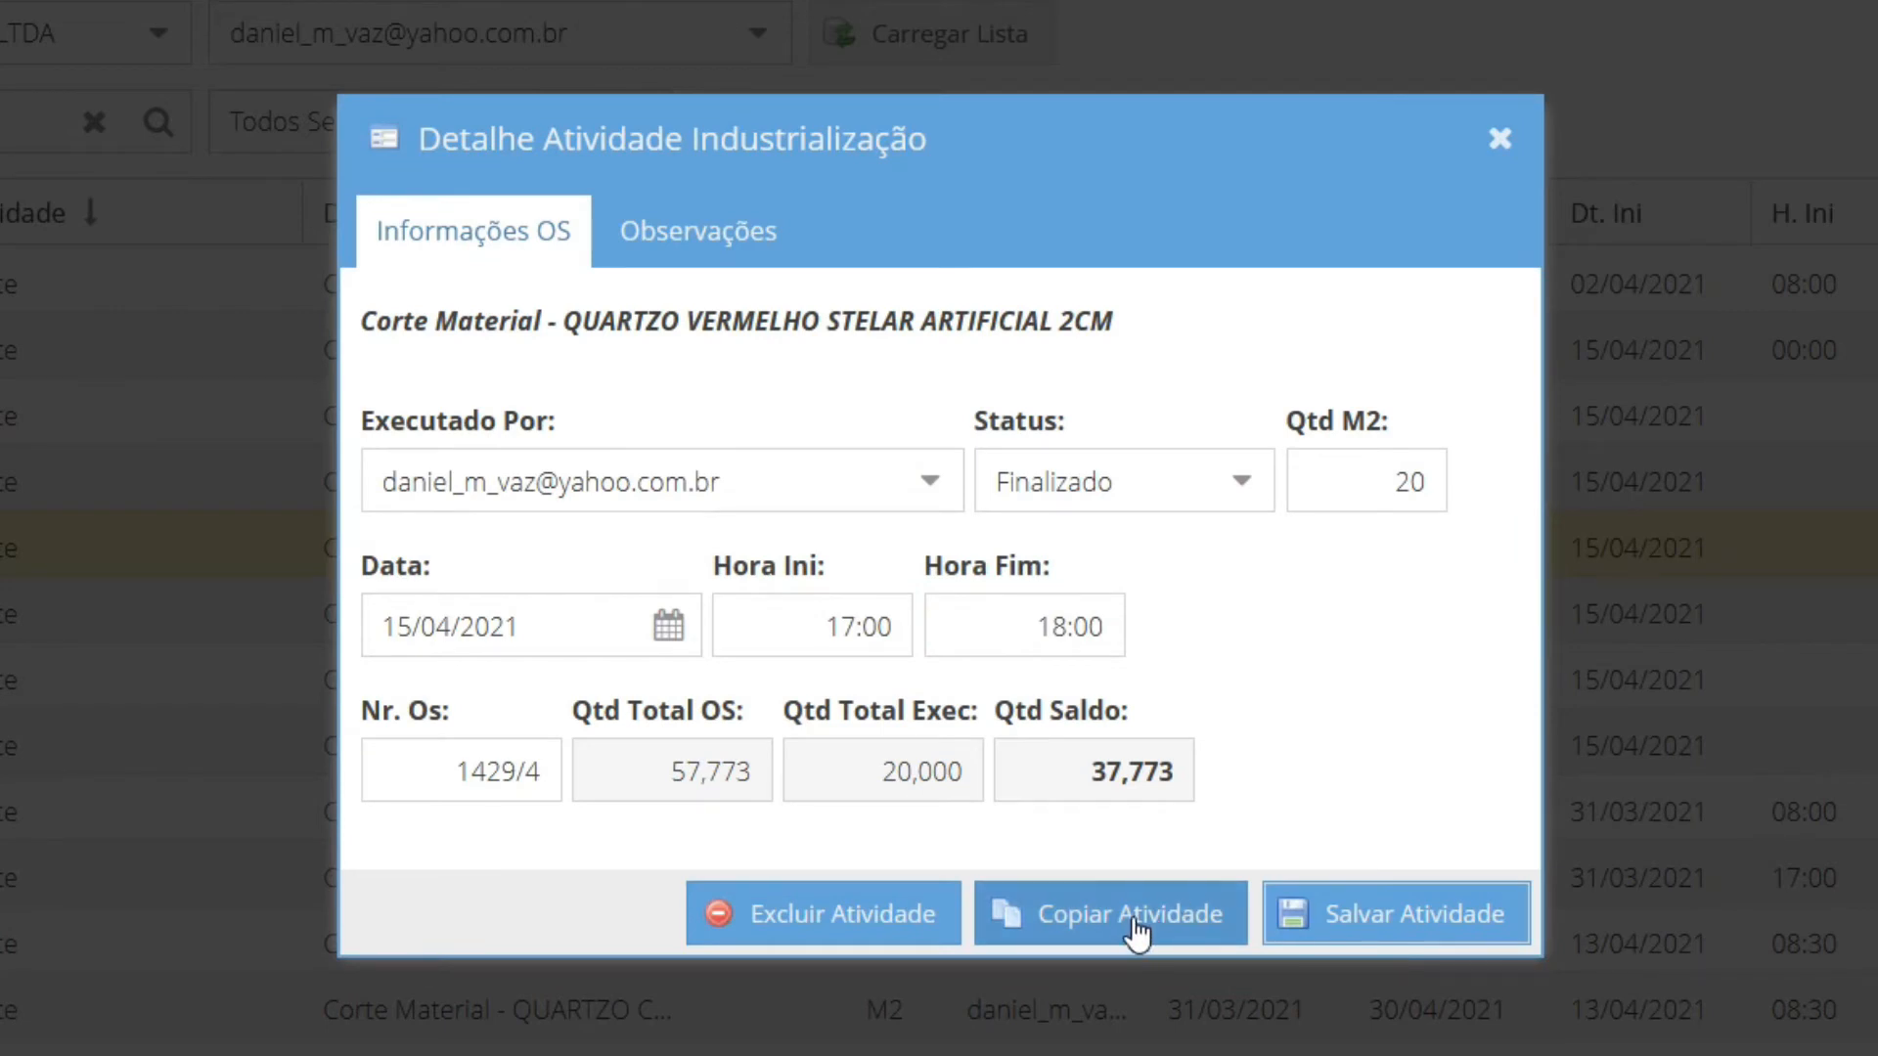
Create a copy of the 20 M2 cutting activity and select the copy in the activity list
{"action": "left_click", "coordinate": [1134, 929]}
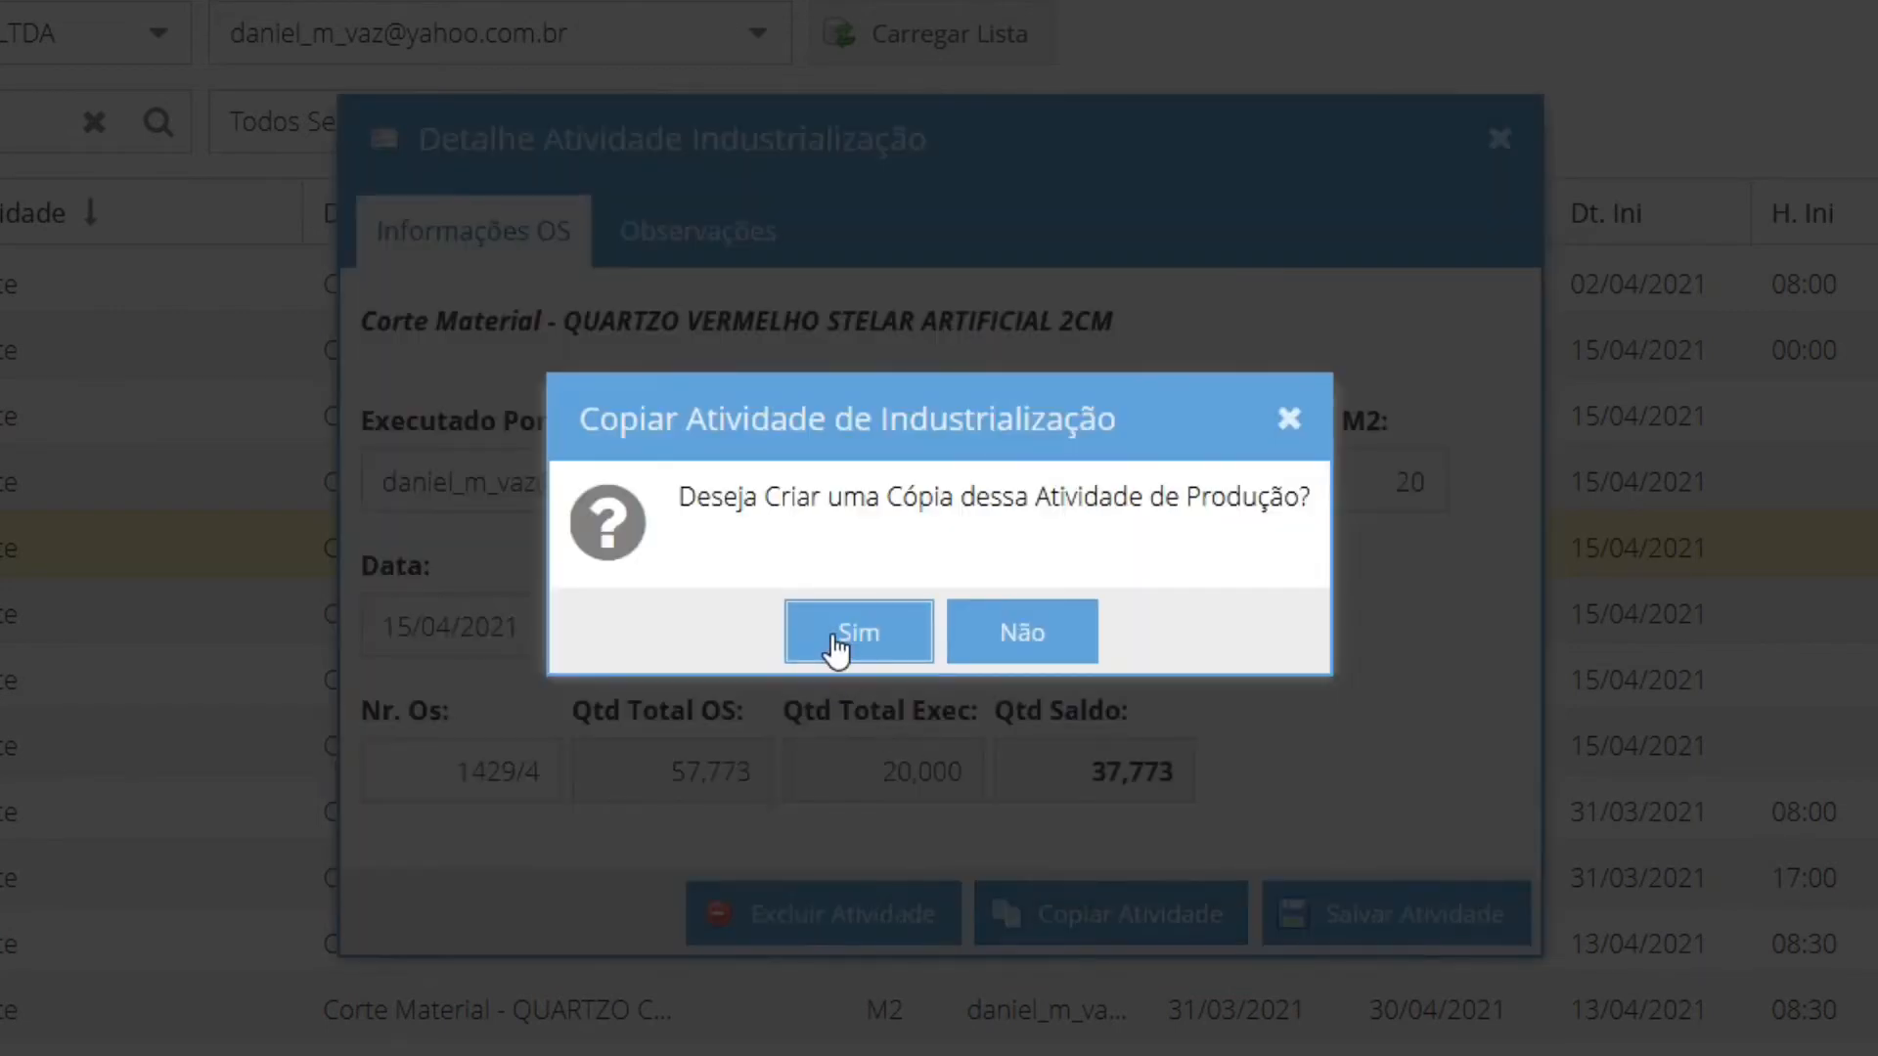
{"action": "left_click", "coordinate": [836, 634]}
{"action": "left_click", "coordinate": [942, 605]}
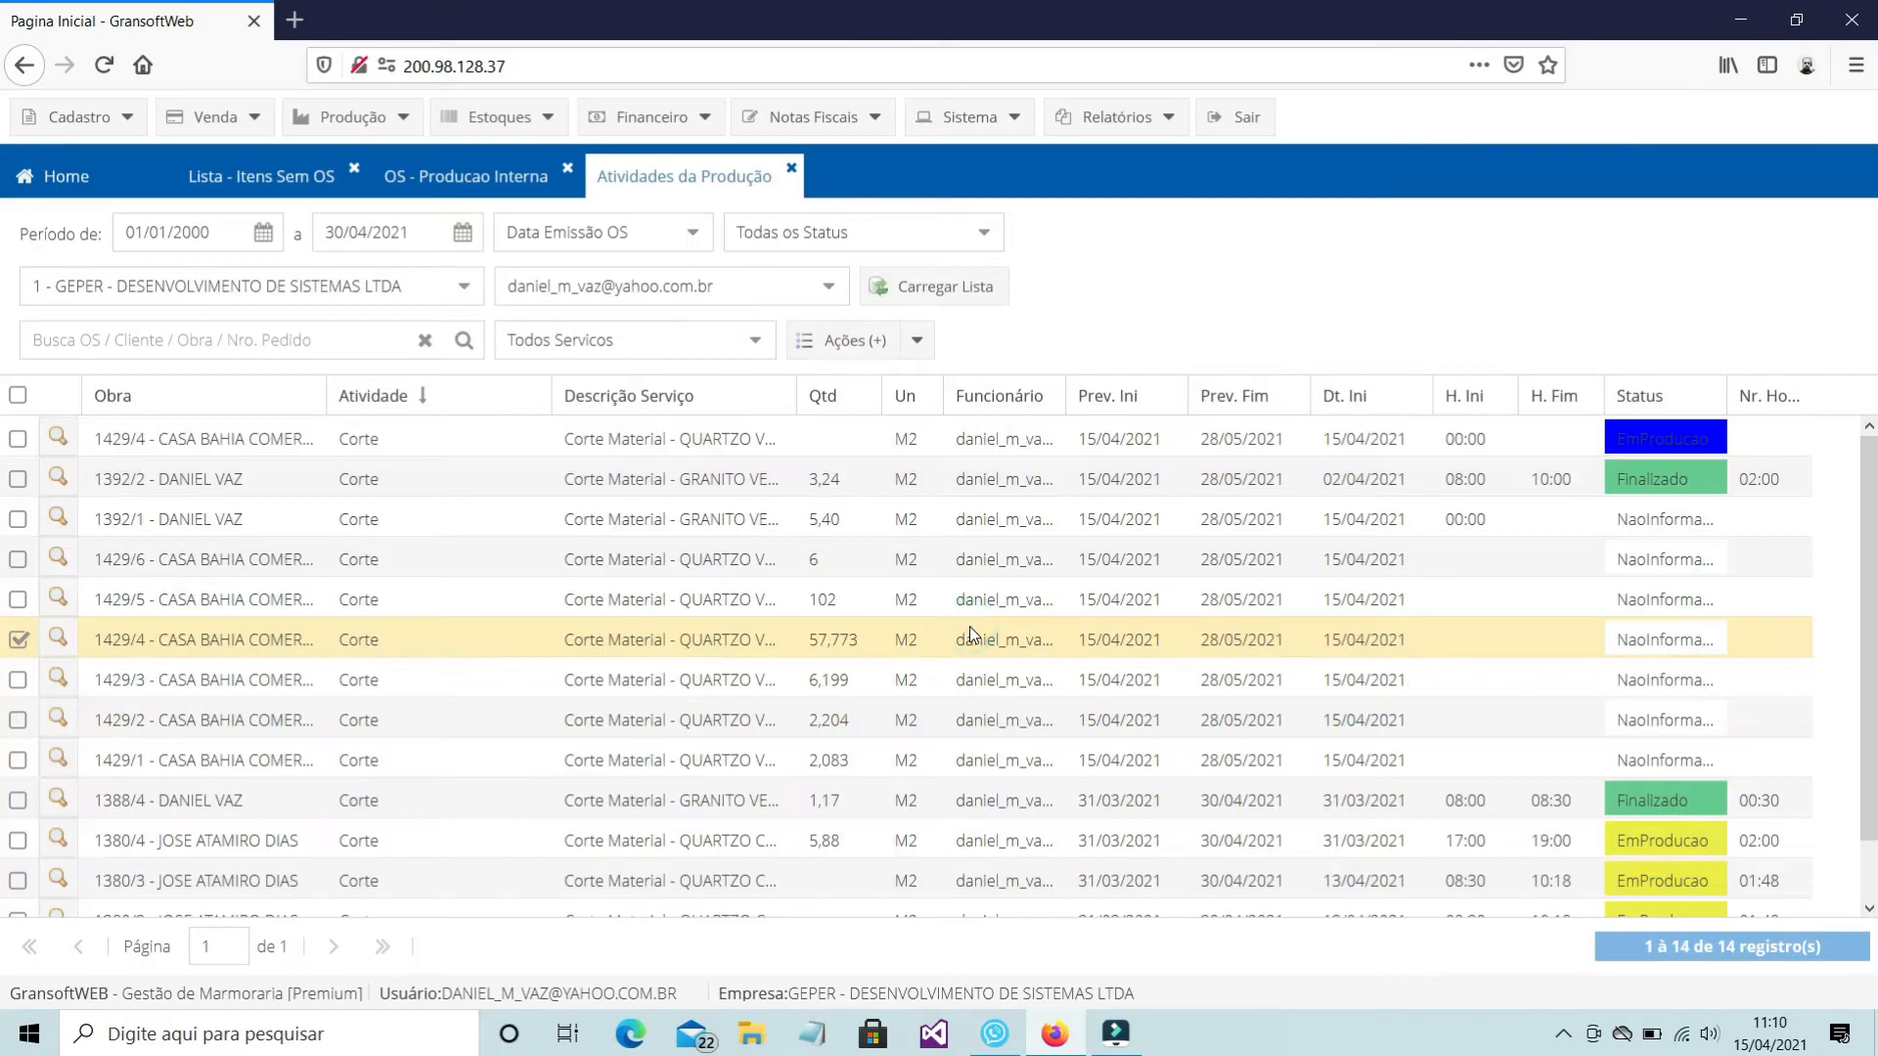
{"action": "left_click", "coordinate": [891, 286]}
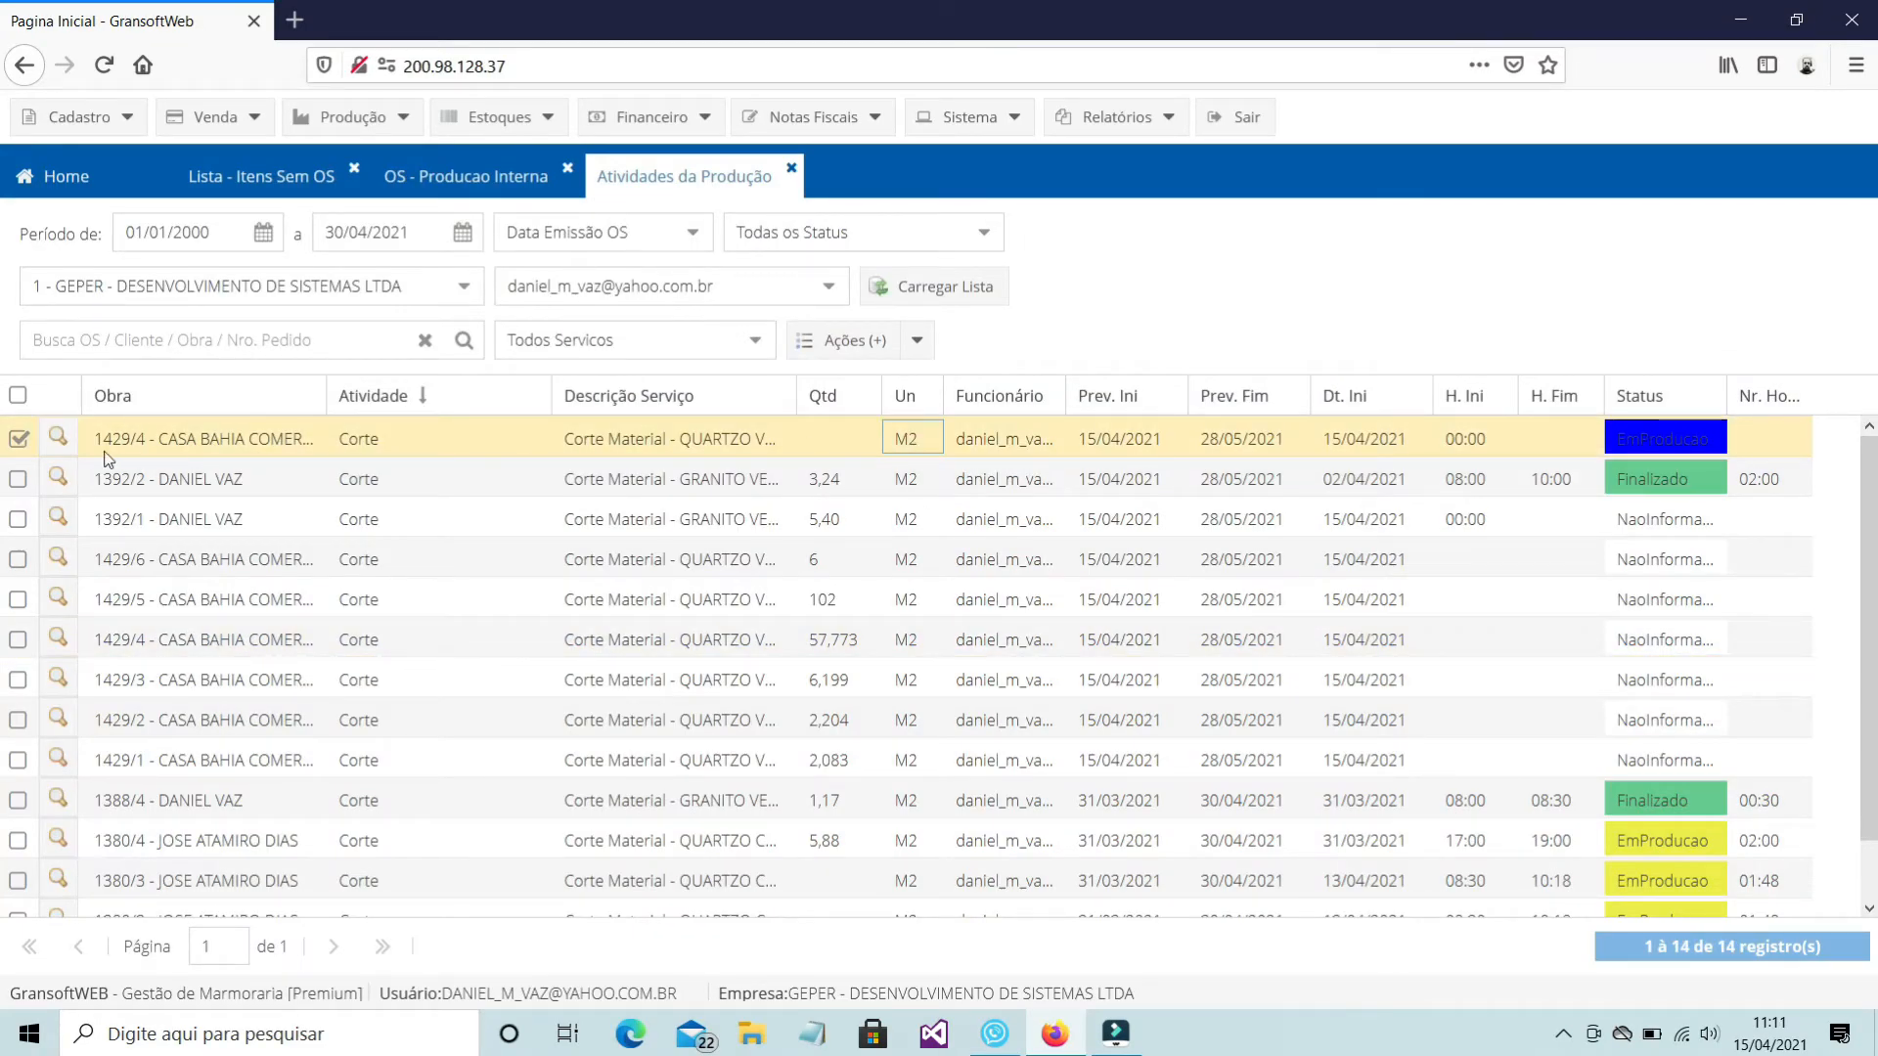
Examine the total, executed and balance quantities of the copied cutting activity, and leave its details
{"action": "left_click", "coordinate": [65, 439]}
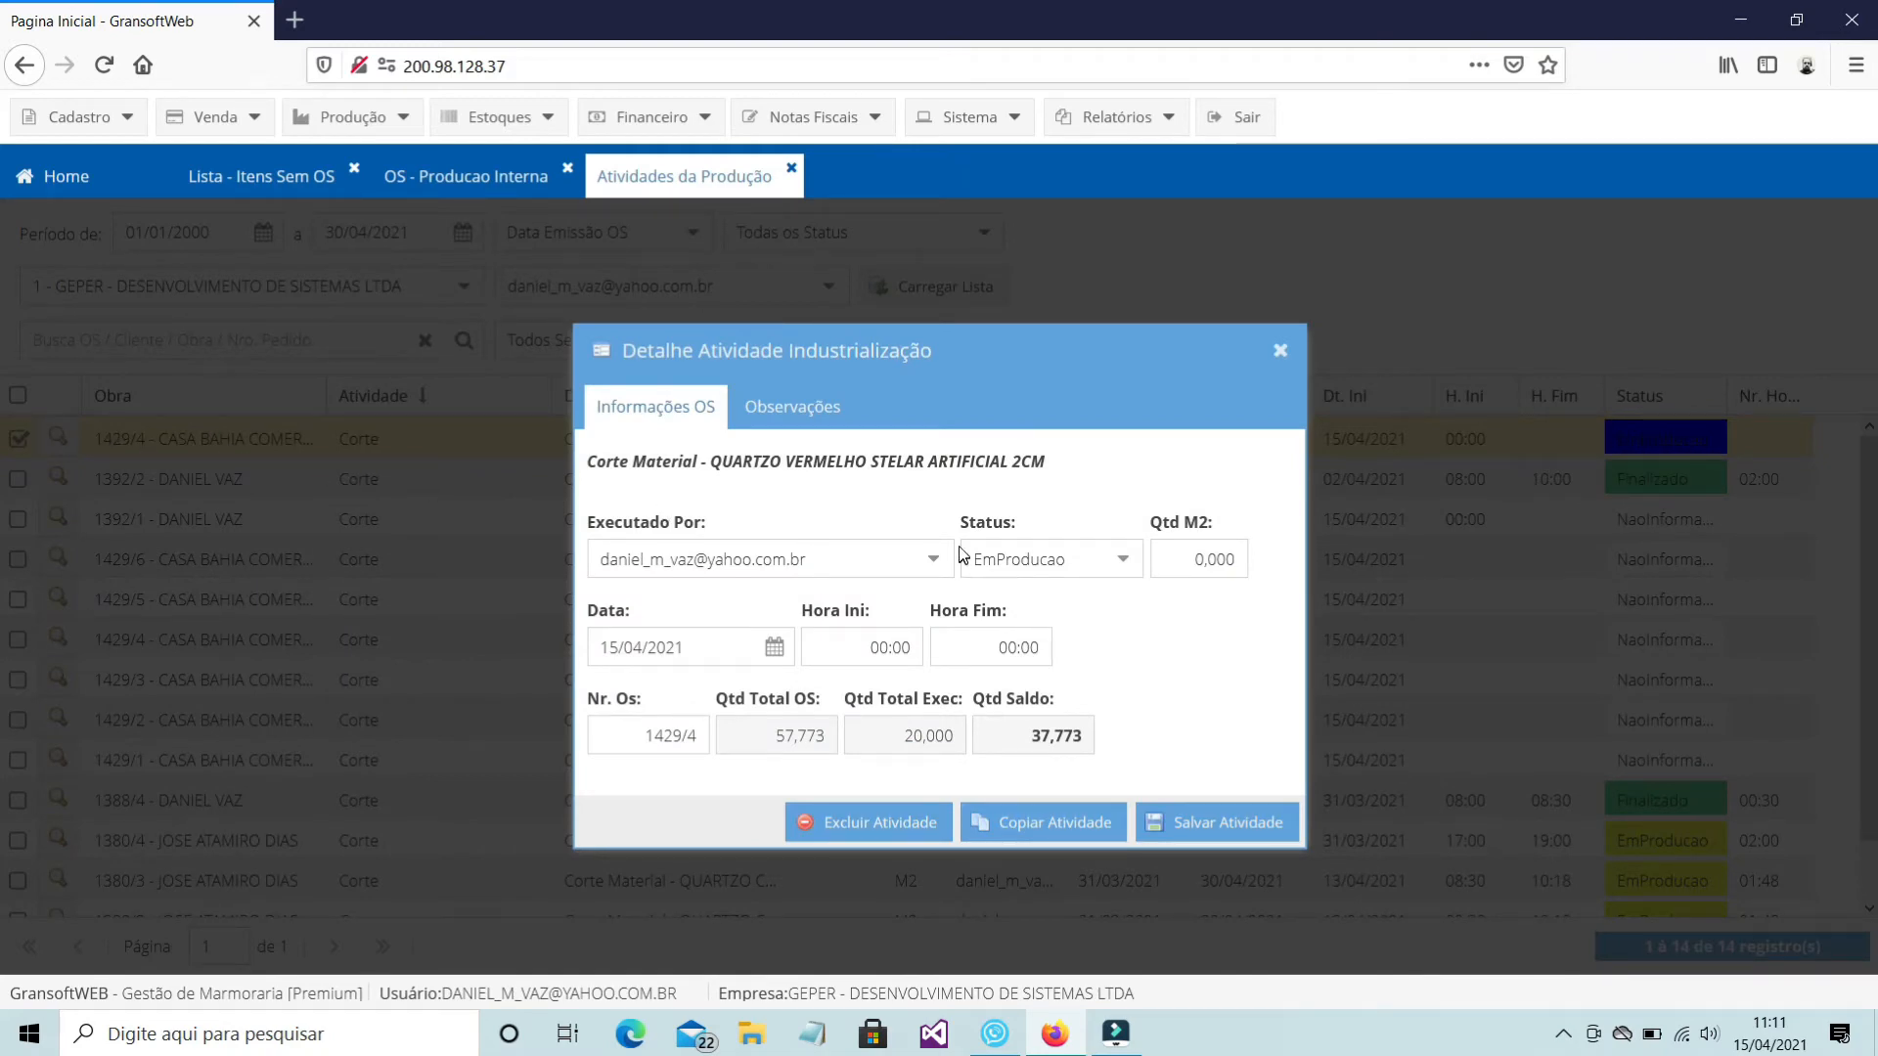
{"action": "left_click", "coordinate": [1017, 745]}
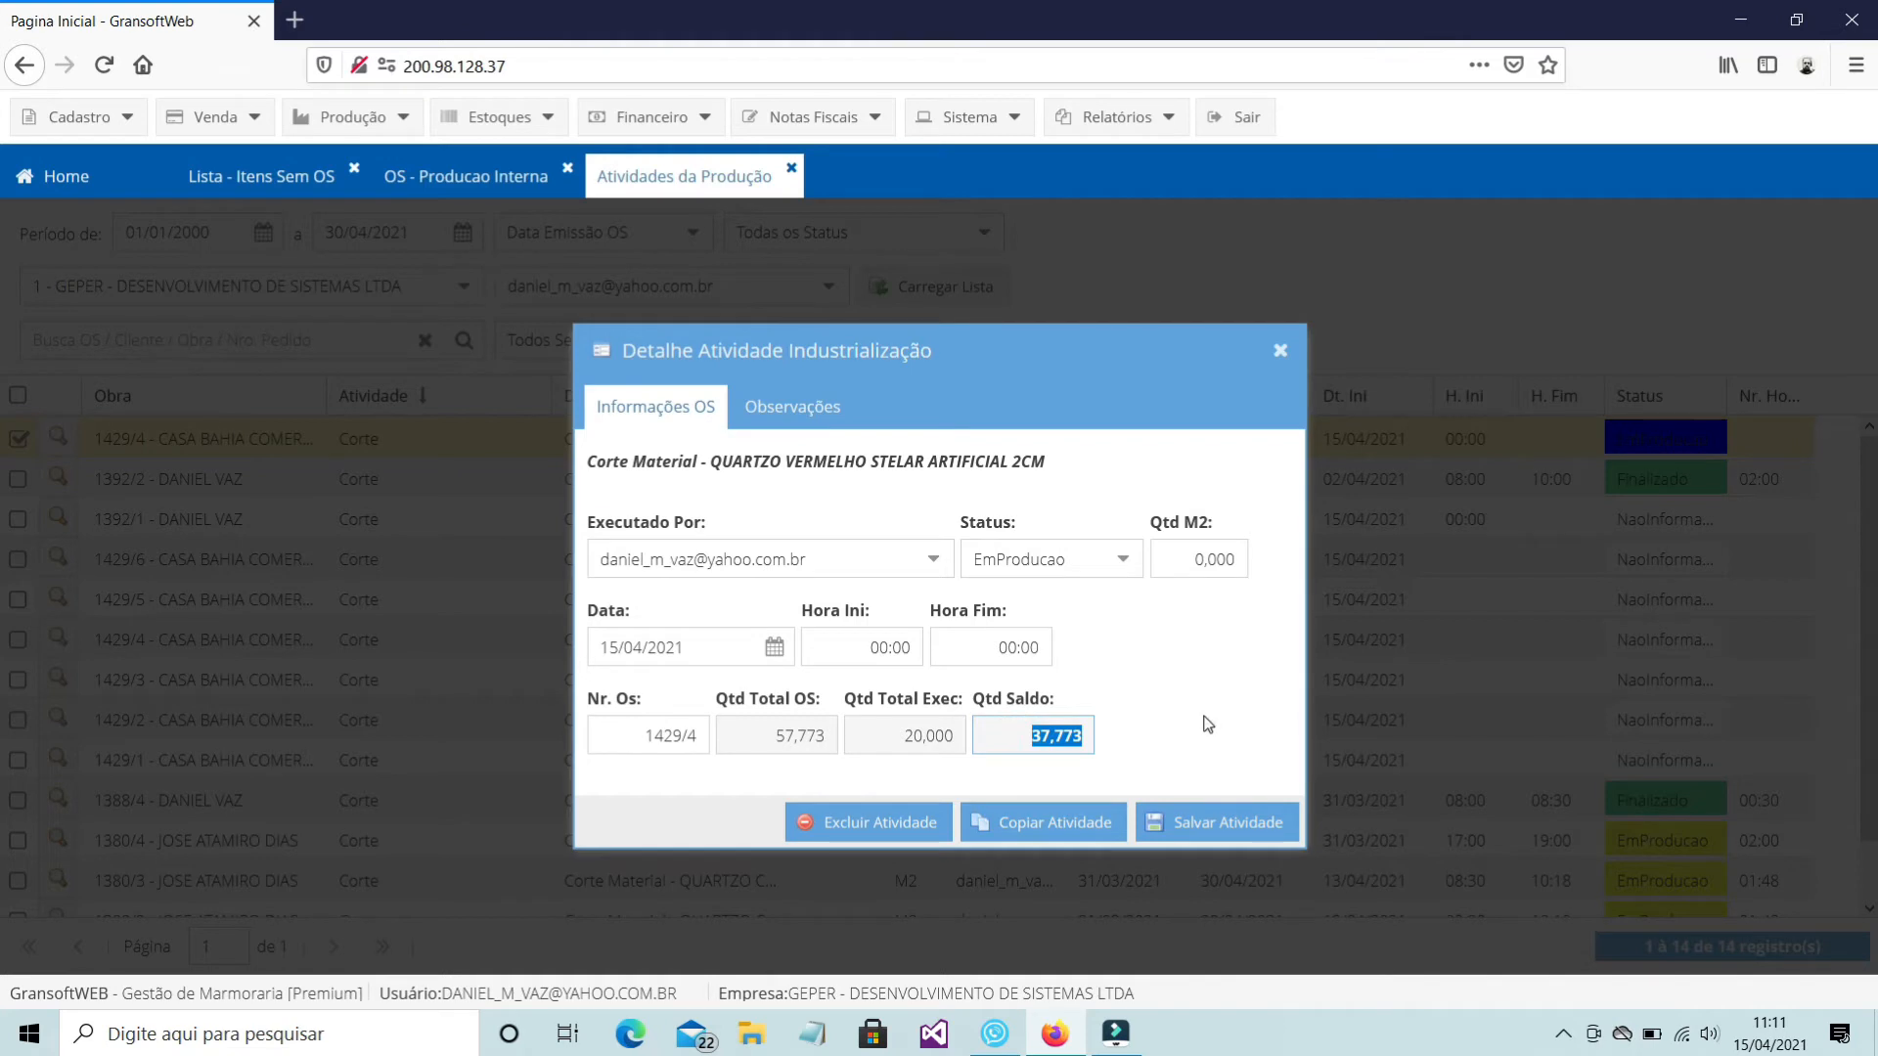
{"action": "left_click", "coordinate": [756, 735]}
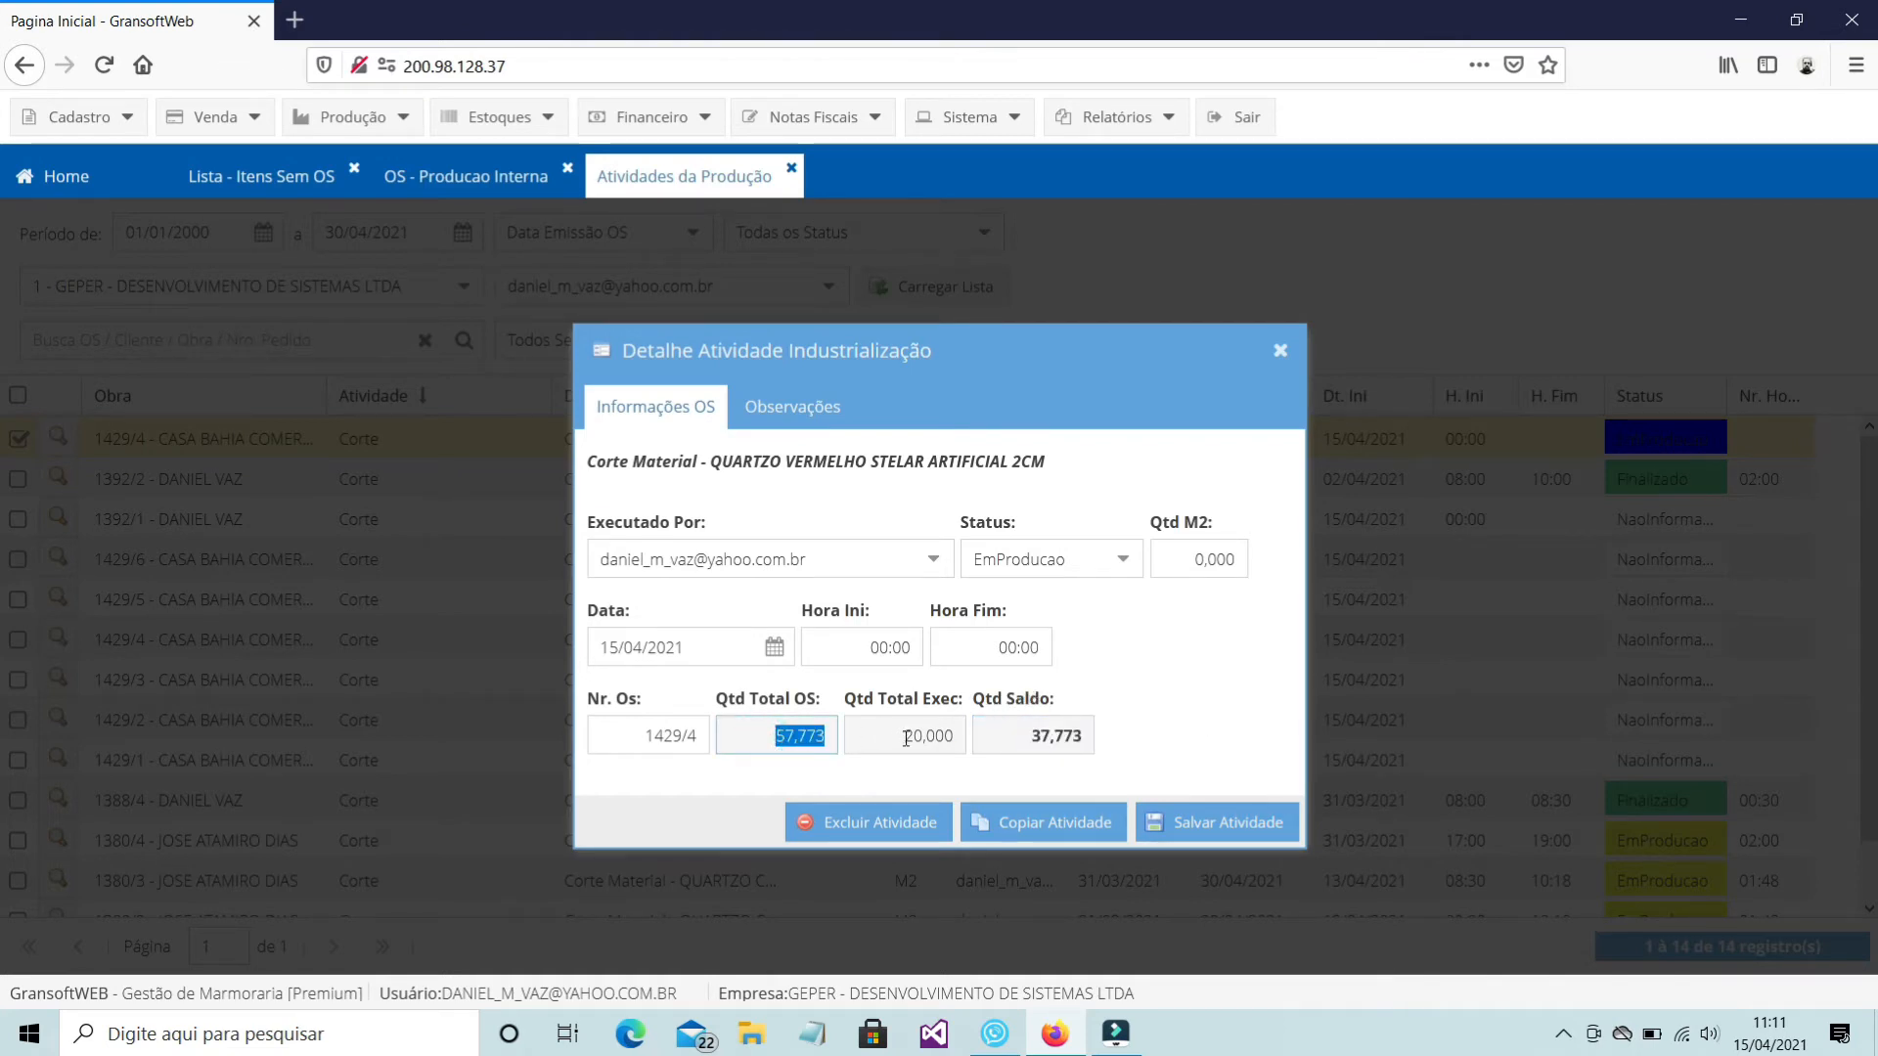
{"action": "left_click_drag", "start_coordinate": [906, 738], "coordinate": [971, 740]}
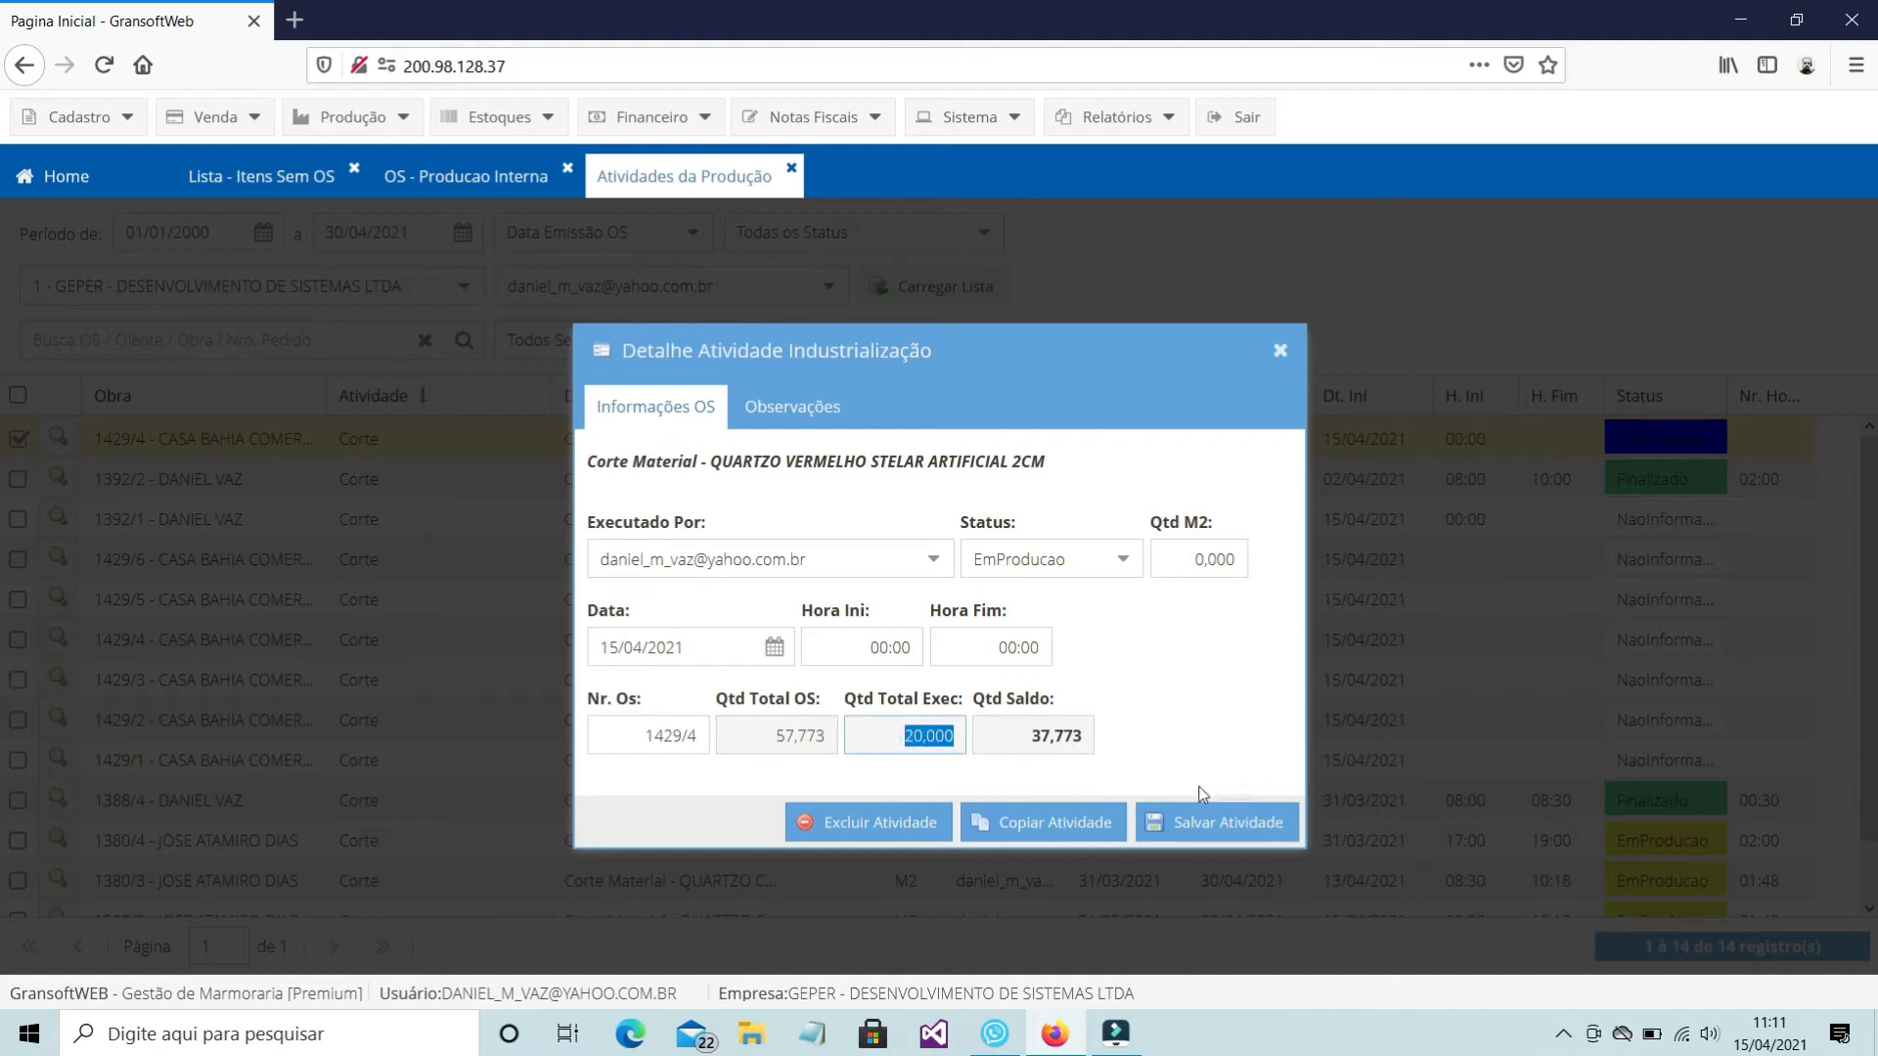
{"action": "left_click", "coordinate": [1217, 822]}
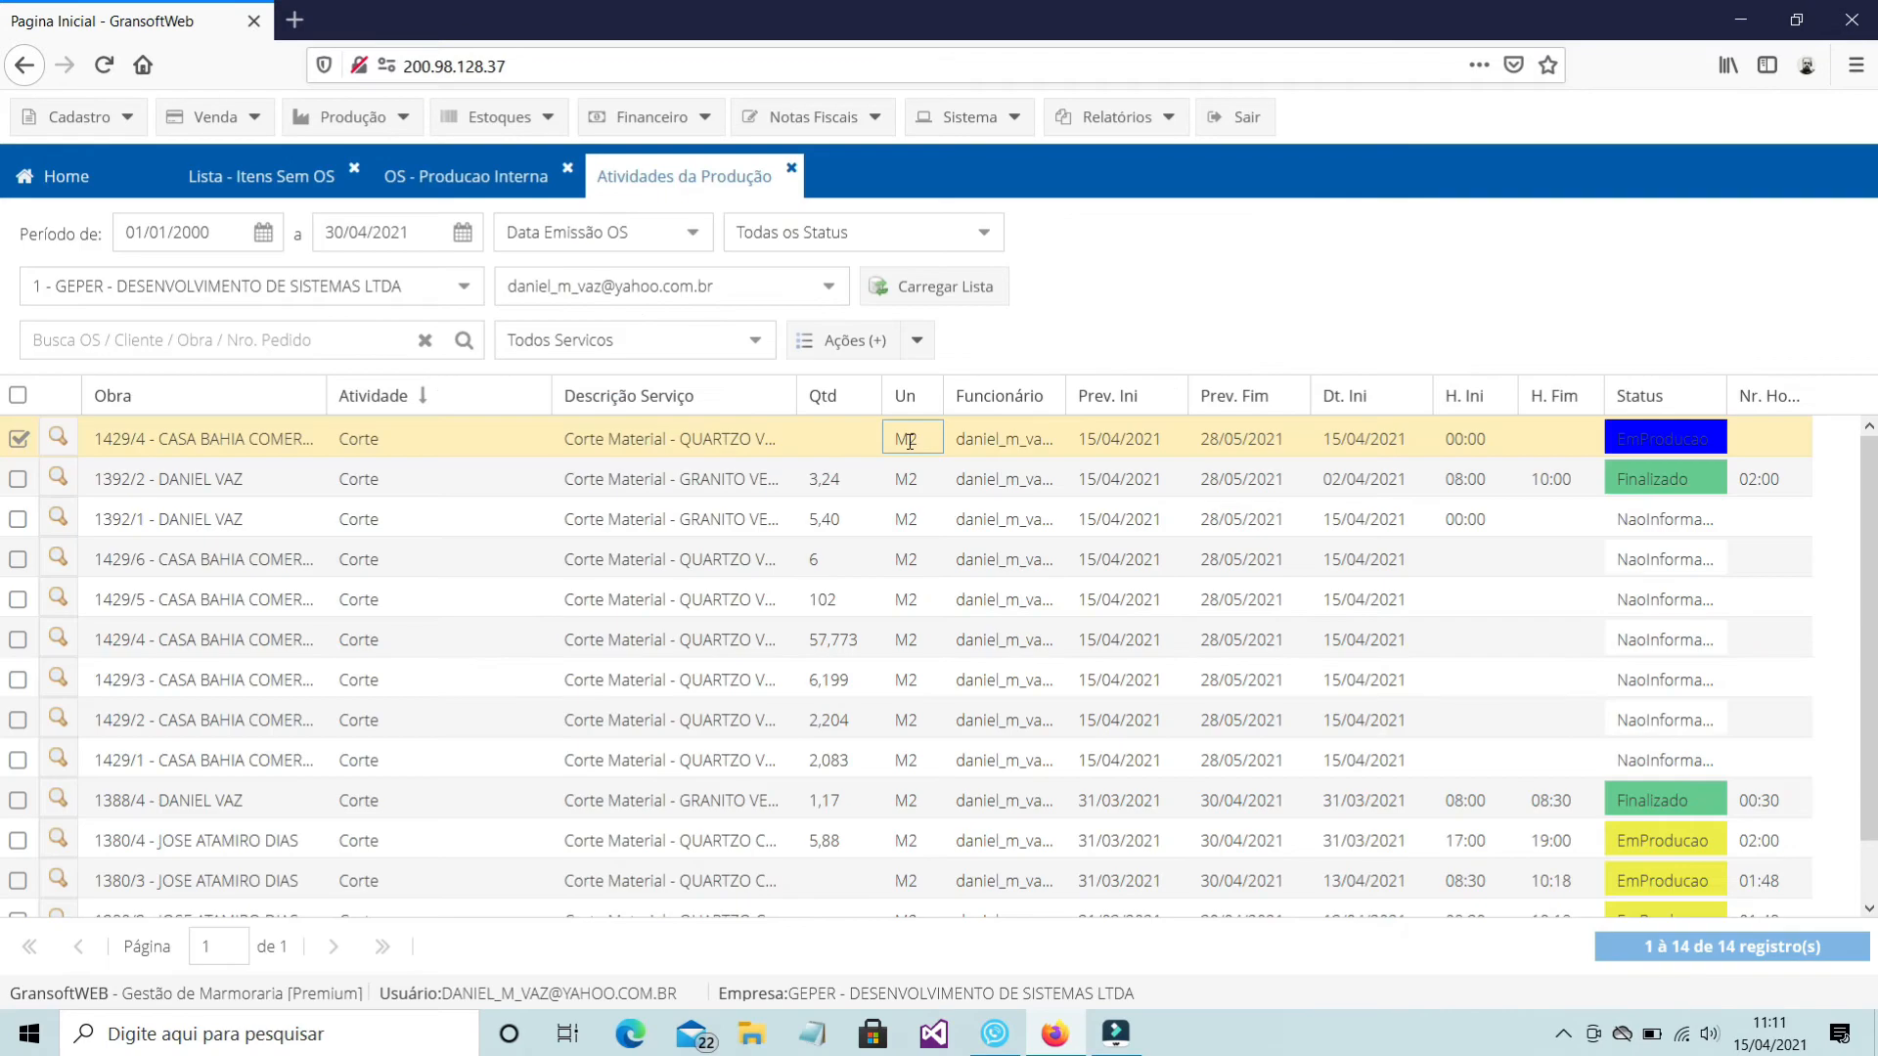
Set the copied cutting activity's date to 16/04/2021, start time to 08:00 and end time to 12:00
{"action": "left_click", "coordinate": [60, 437]}
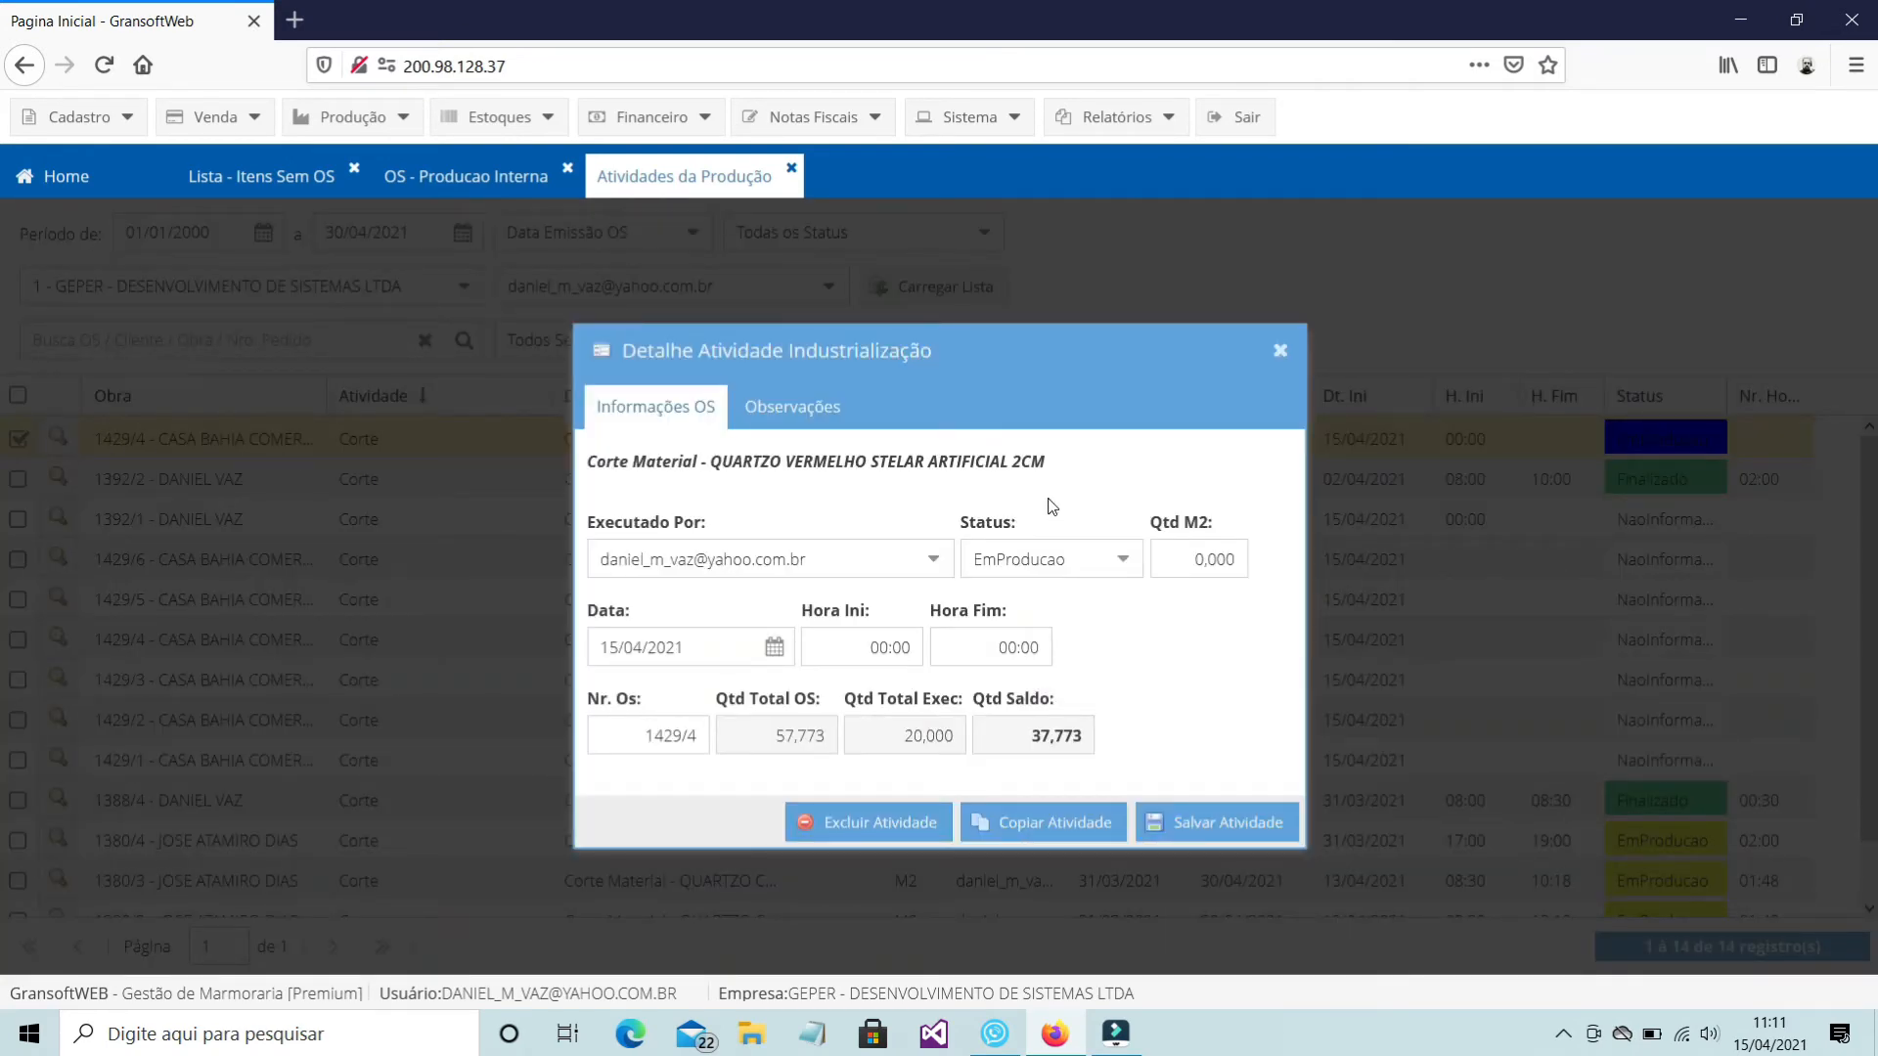
{"action": "left_click", "coordinate": [1019, 743]}
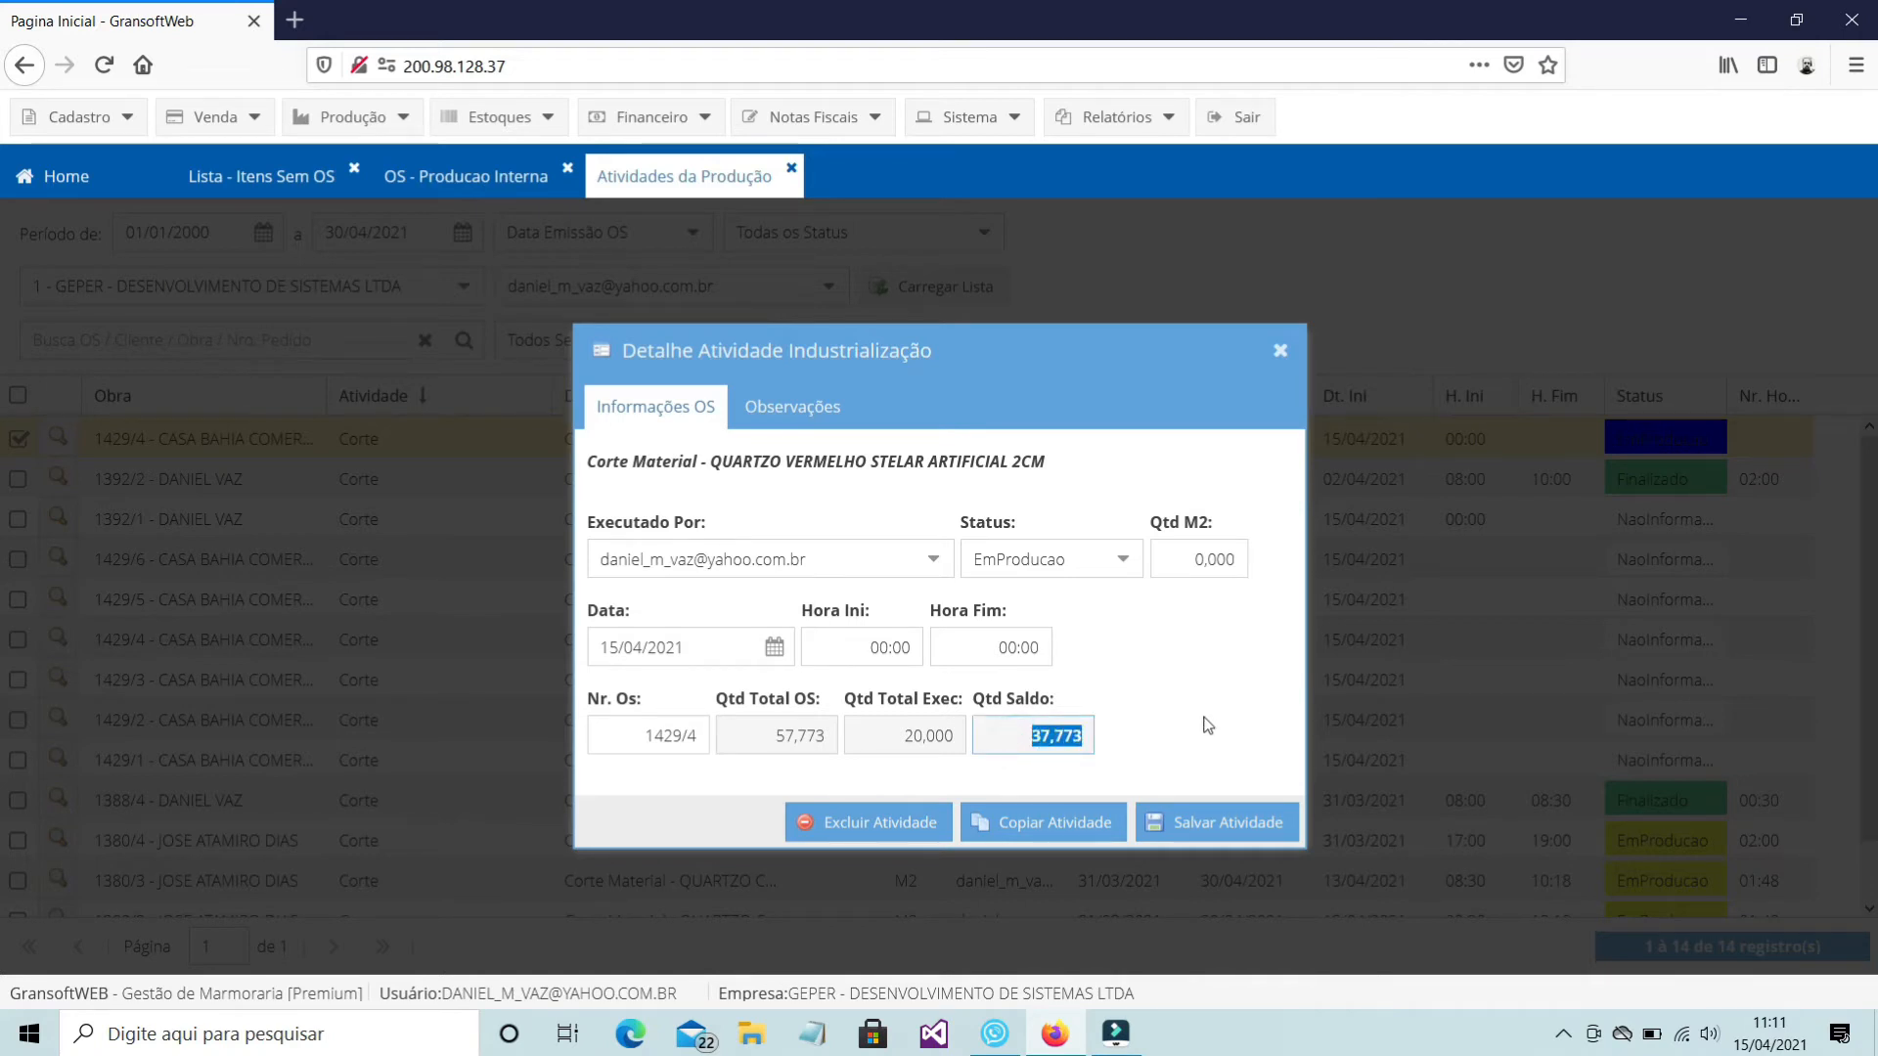
{"action": "key", "text": "shift+Tab"}
{"action": "left_click", "coordinate": [774, 647]}
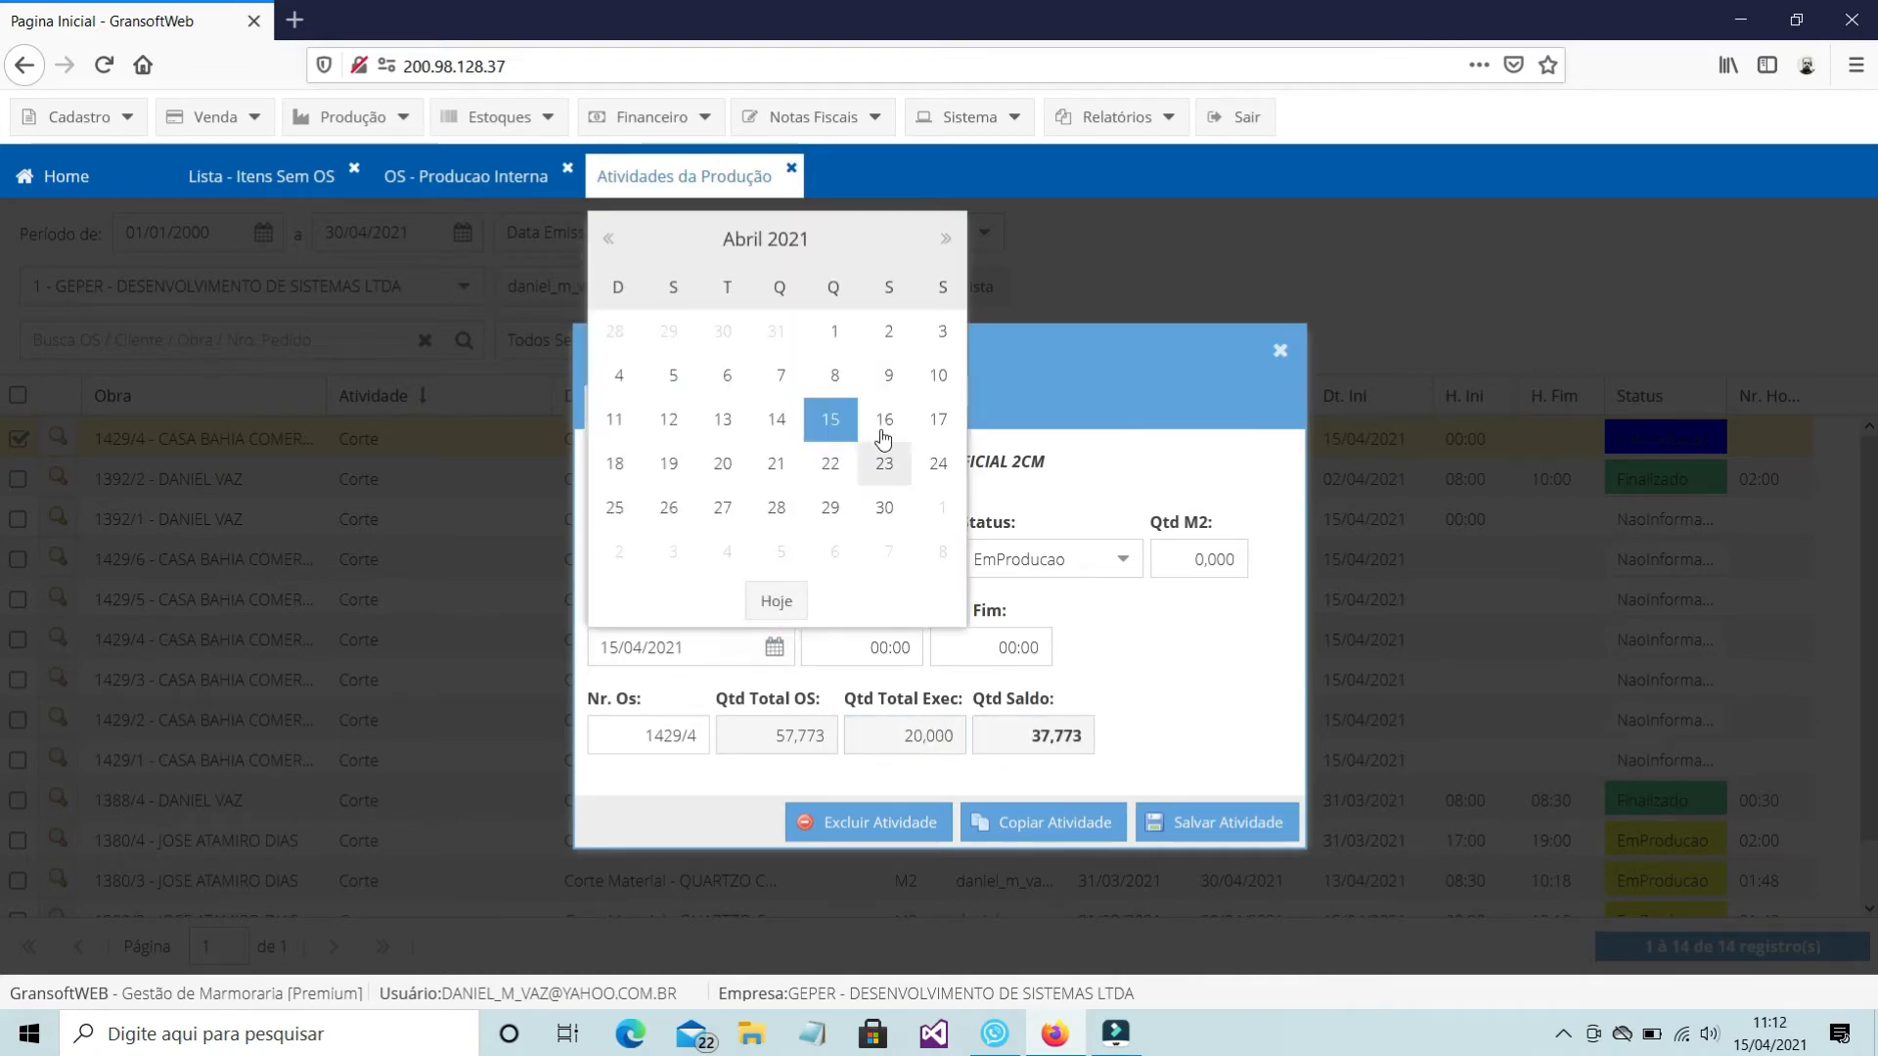
{"action": "left_click", "coordinate": [885, 459]}
{"action": "left_click", "coordinate": [878, 651]}
{"action": "type", "text": "0800"}
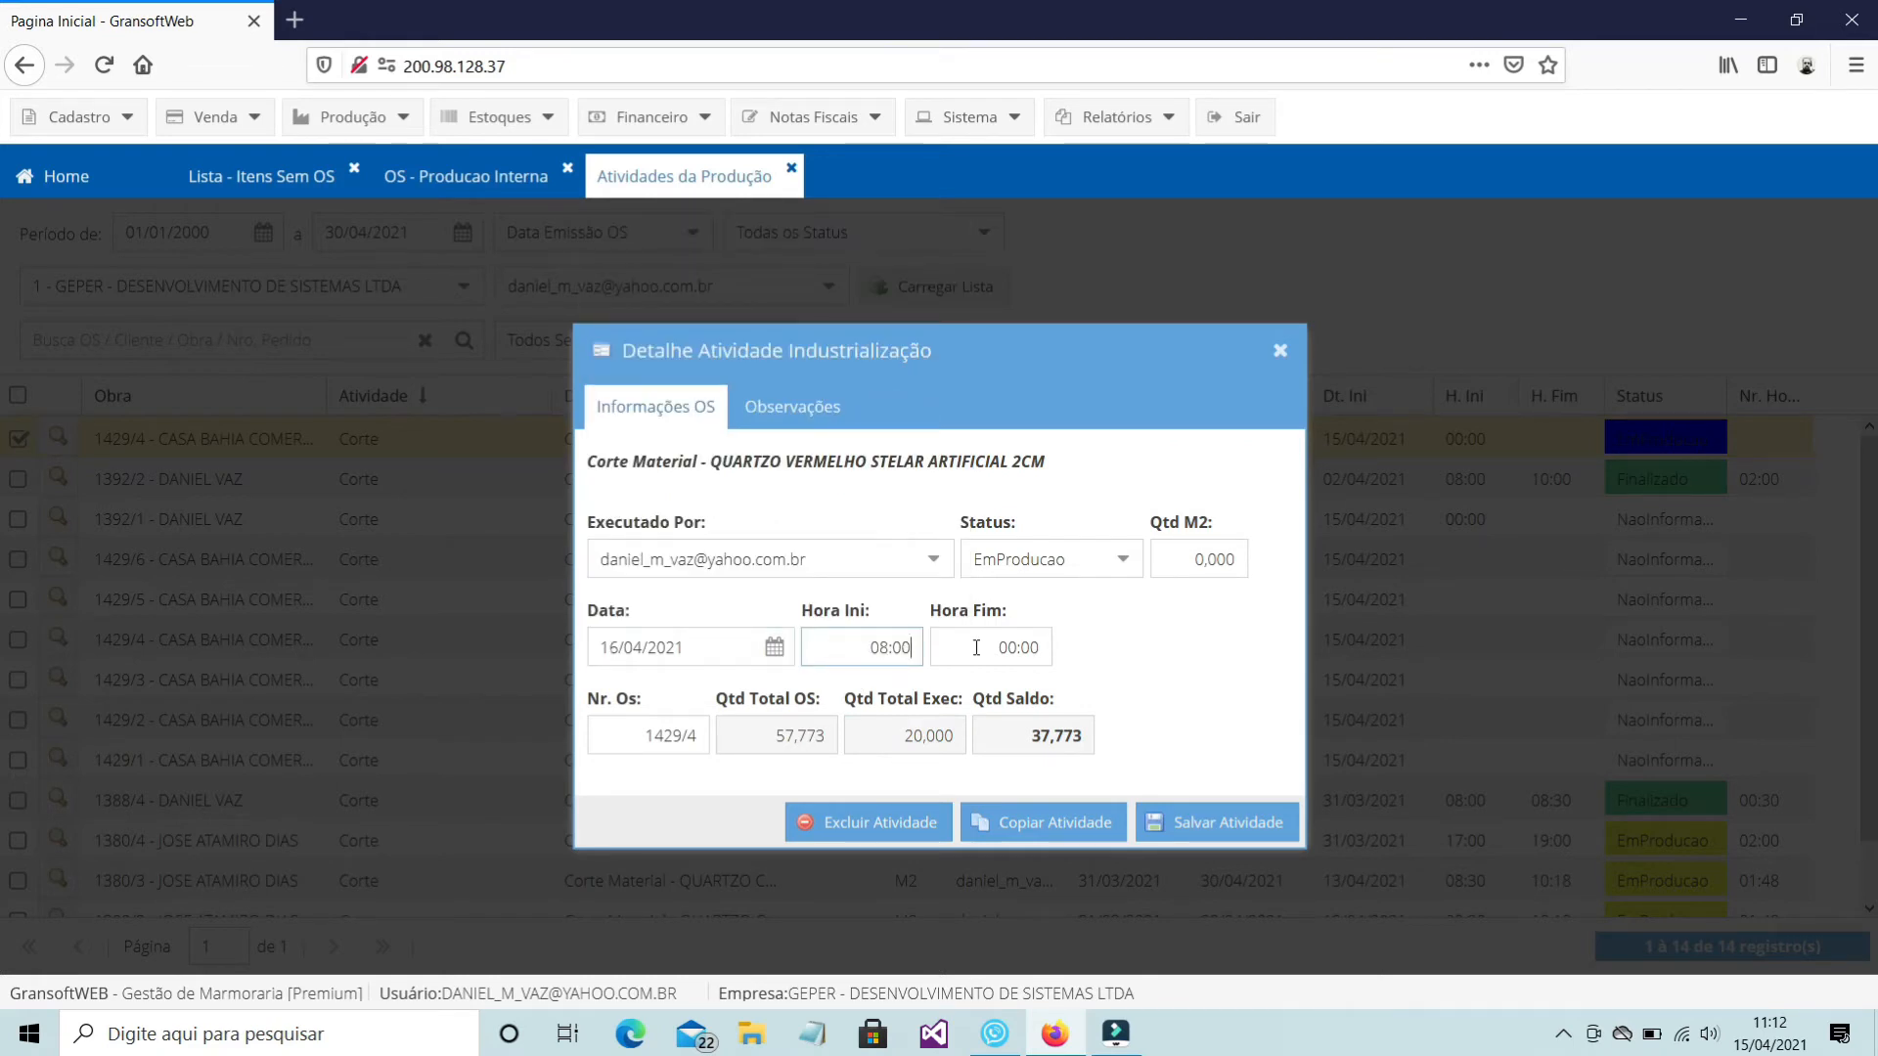
{"action": "left_click", "coordinate": [976, 648]}
{"action": "type", "text": "1200"}
{"action": "key", "text": "Tab"}
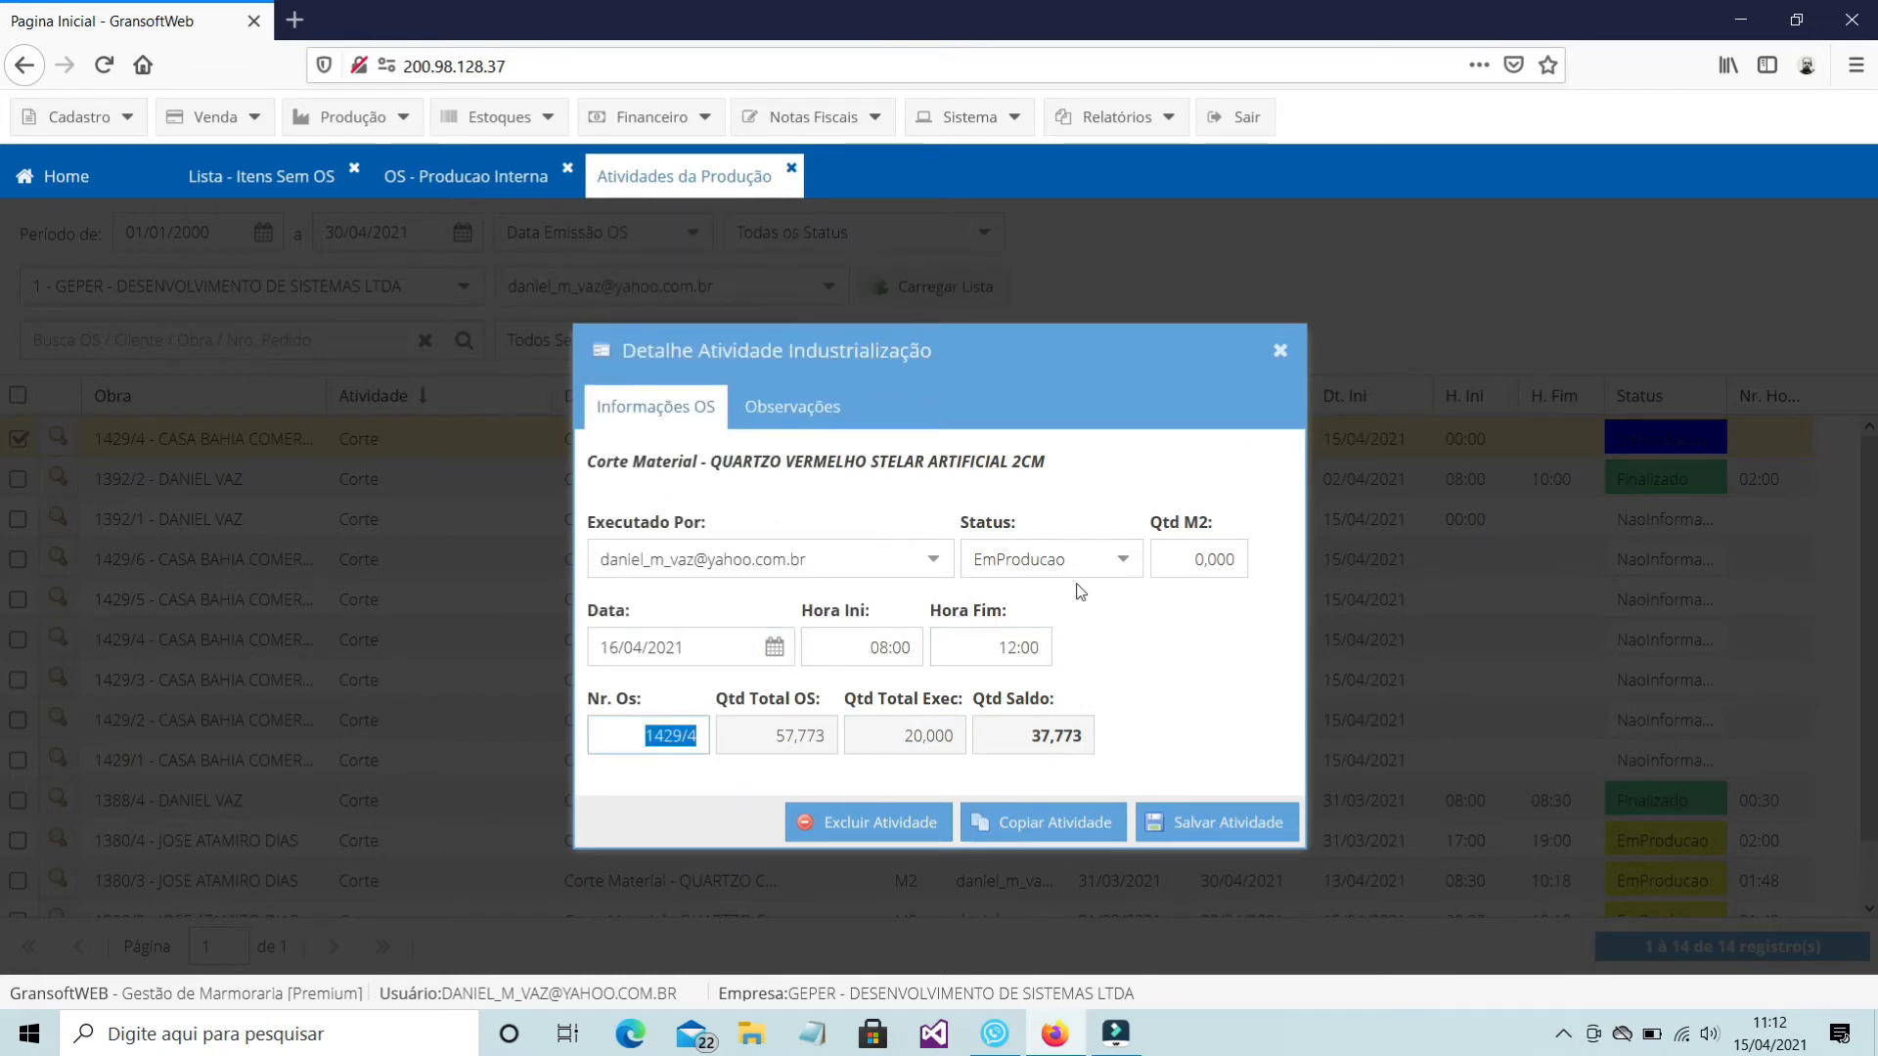
Set the copied activity's quantity to 37,773 M2 and status to Finalizado, save it and reload the activity list
{"action": "left_click", "coordinate": [1124, 564]}
{"action": "left_click", "coordinate": [1086, 674]}
{"action": "left_click", "coordinate": [1205, 822]}
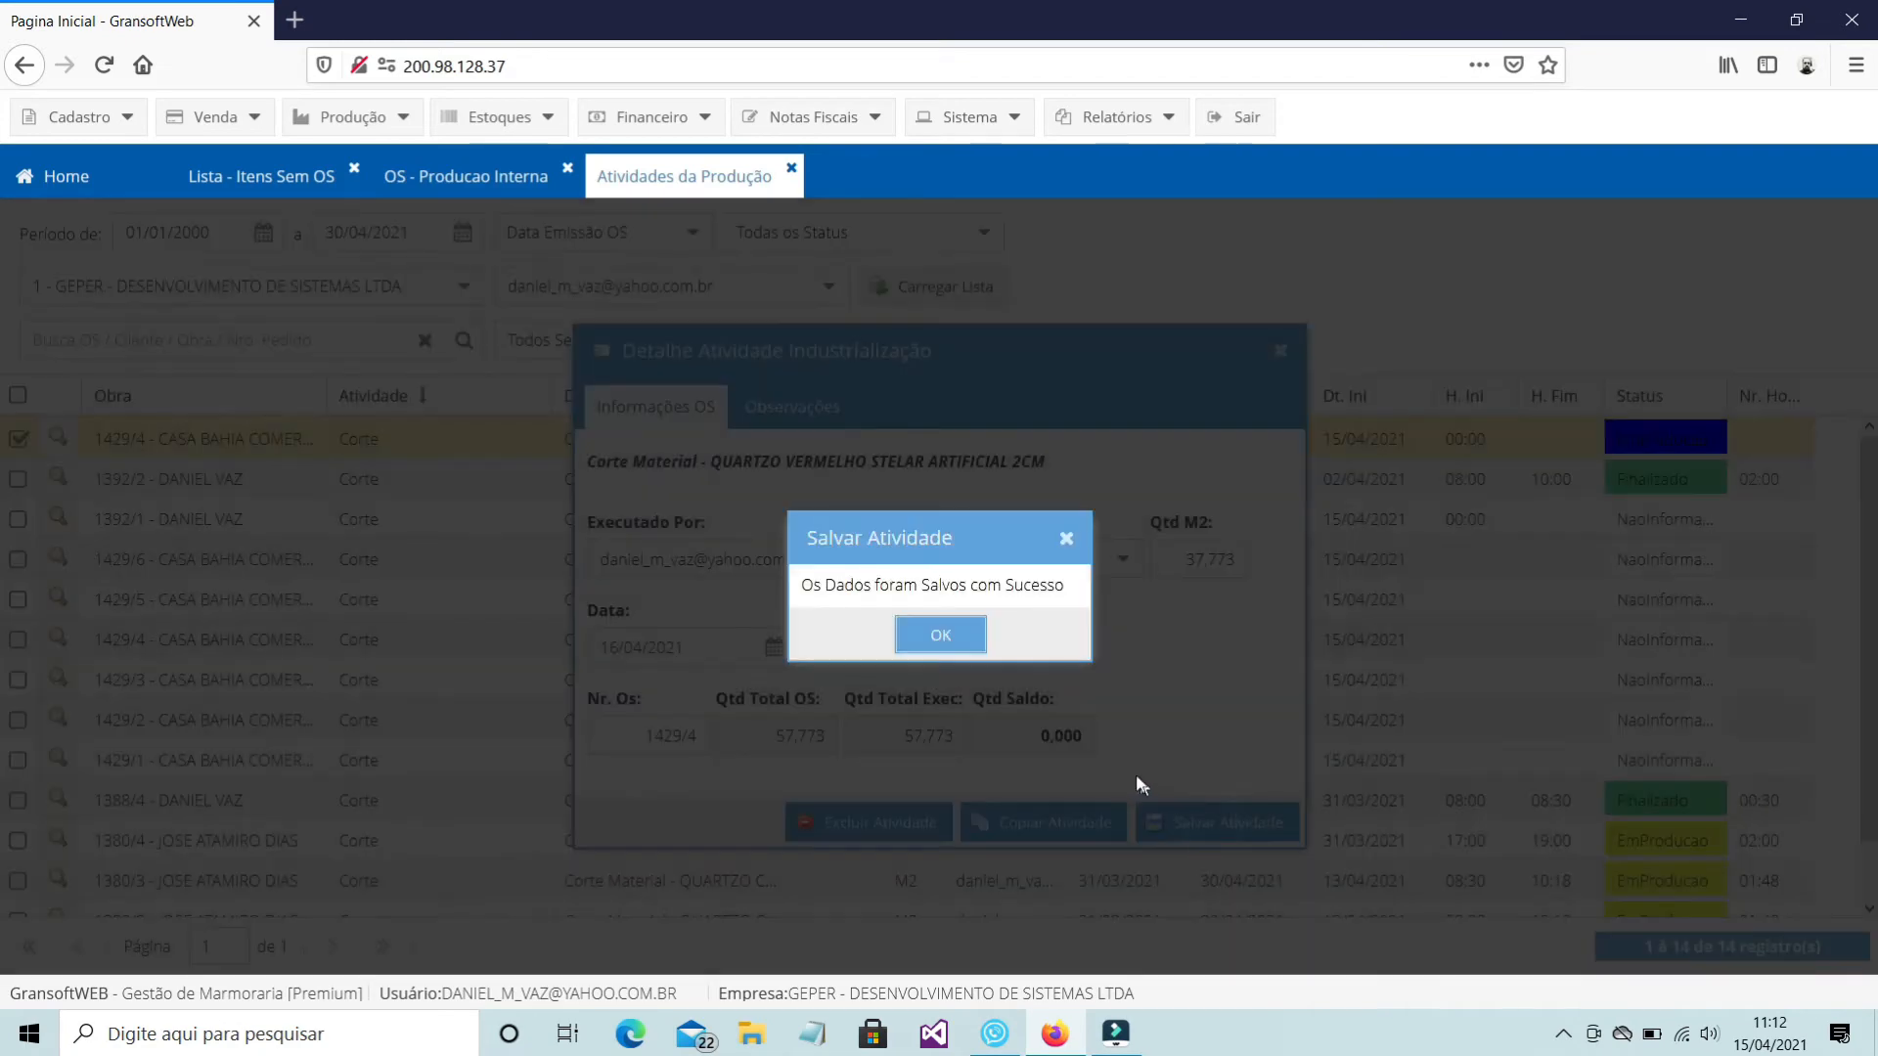
{"action": "left_click", "coordinate": [966, 643]}
{"action": "left_click", "coordinate": [1280, 350]}
{"action": "left_click", "coordinate": [932, 286]}
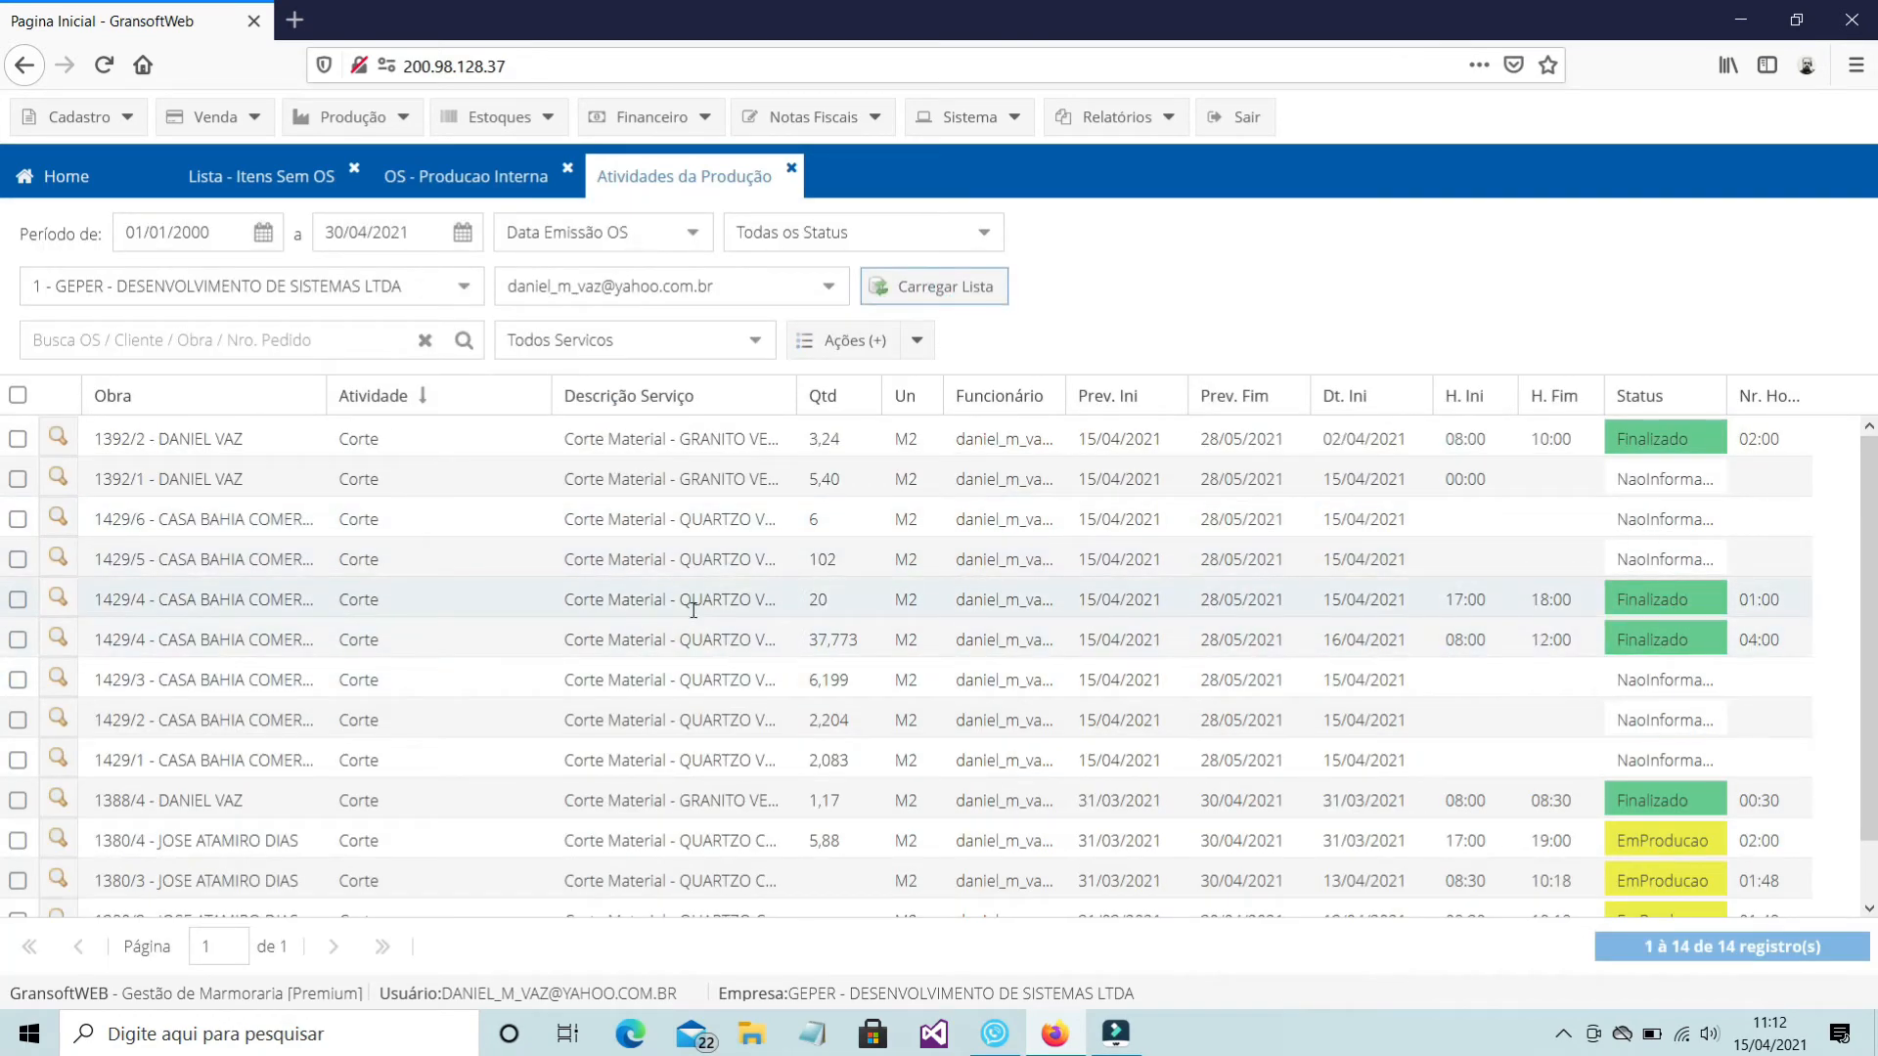
Group the production activities by OS and select the 7,84 M2 cutting activity in the grouped list
{"action": "left_click", "coordinate": [693, 603]}
{"action": "left_click", "coordinate": [305, 637]}
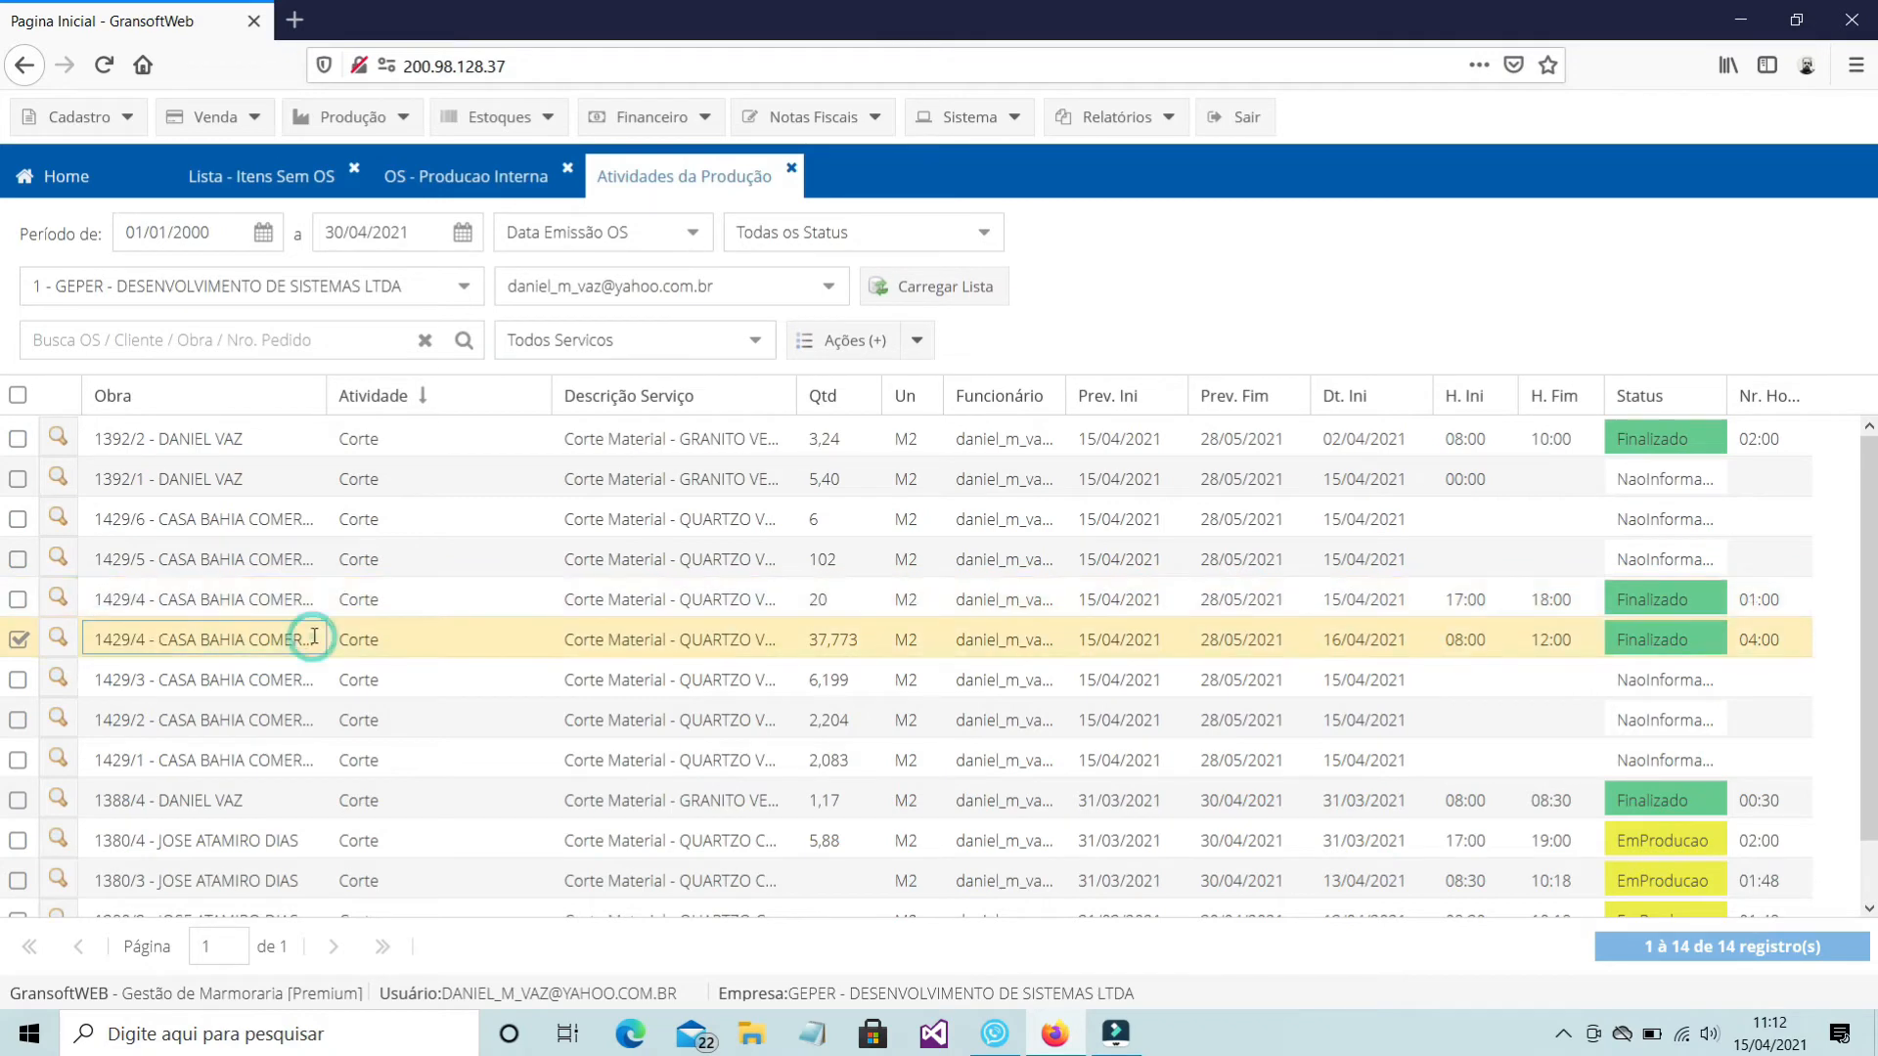
{"action": "left_click", "coordinate": [391, 559]}
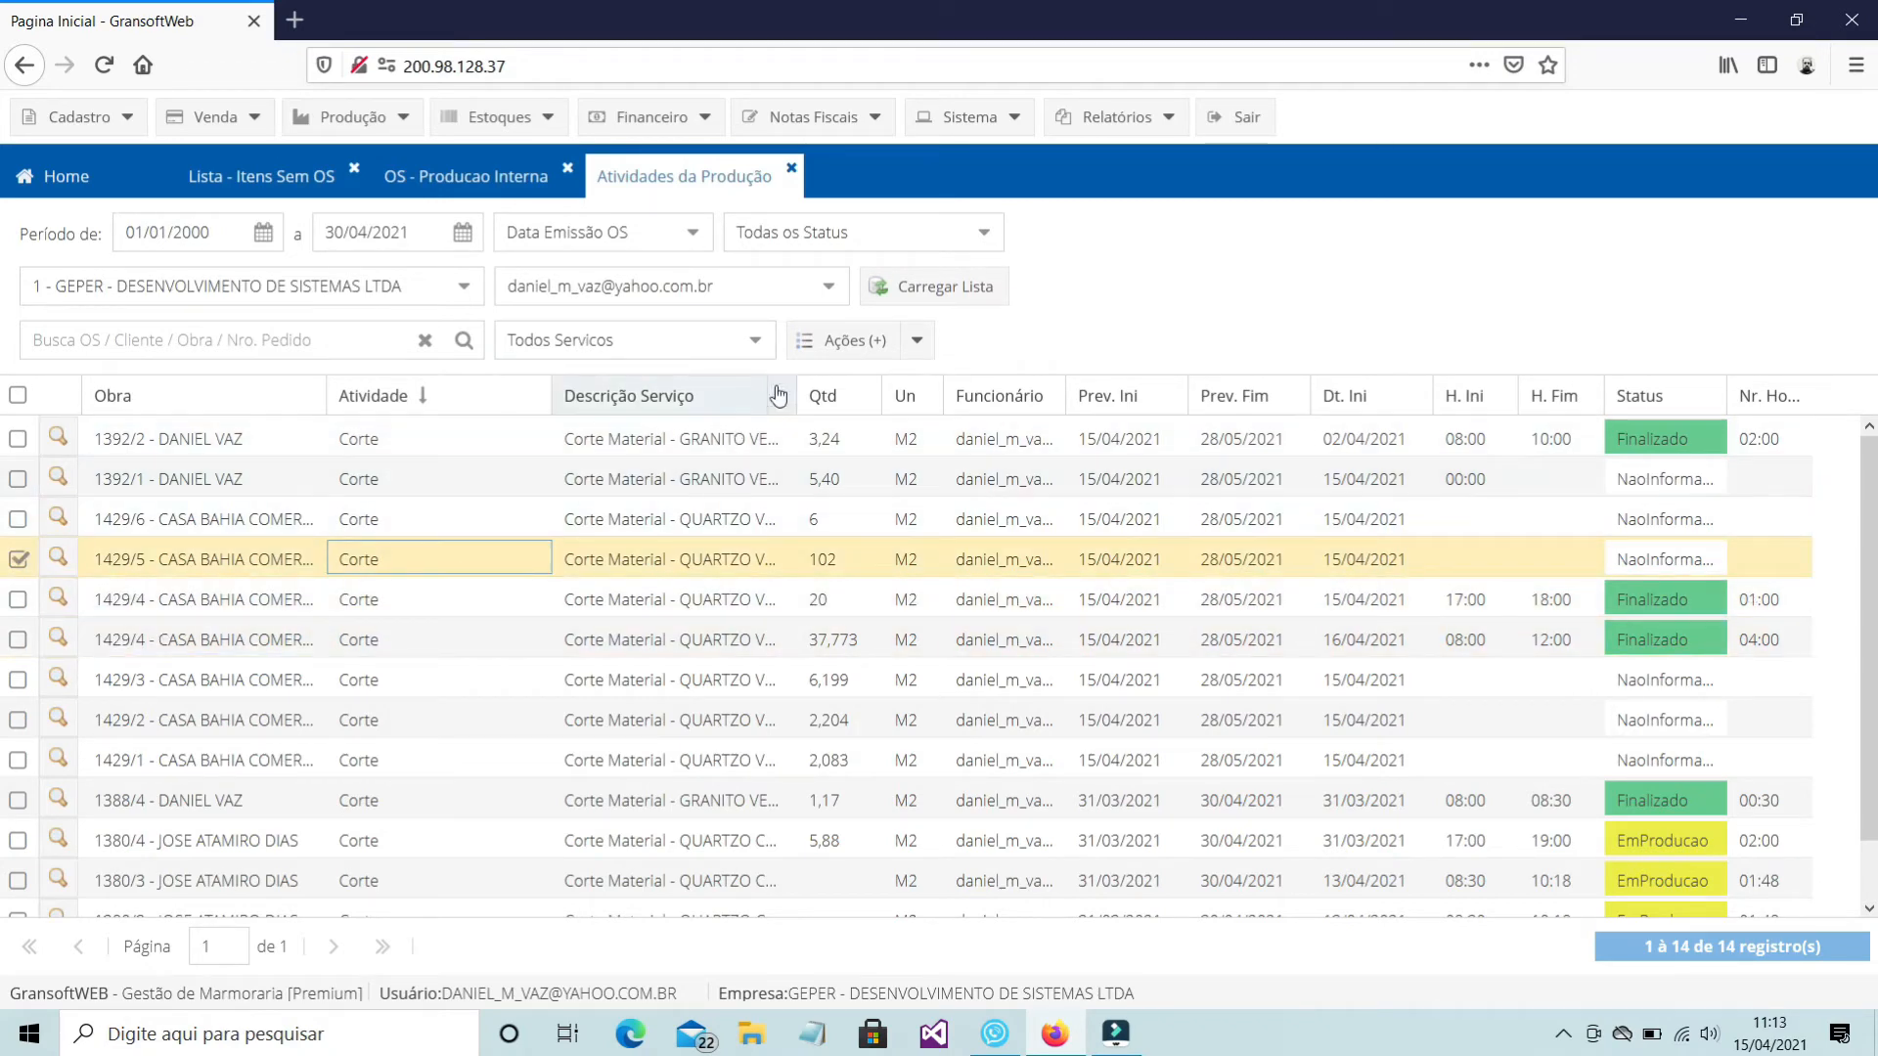
{"action": "left_click", "coordinate": [916, 339]}
{"action": "mouse_move", "coordinate": [1007, 427]}
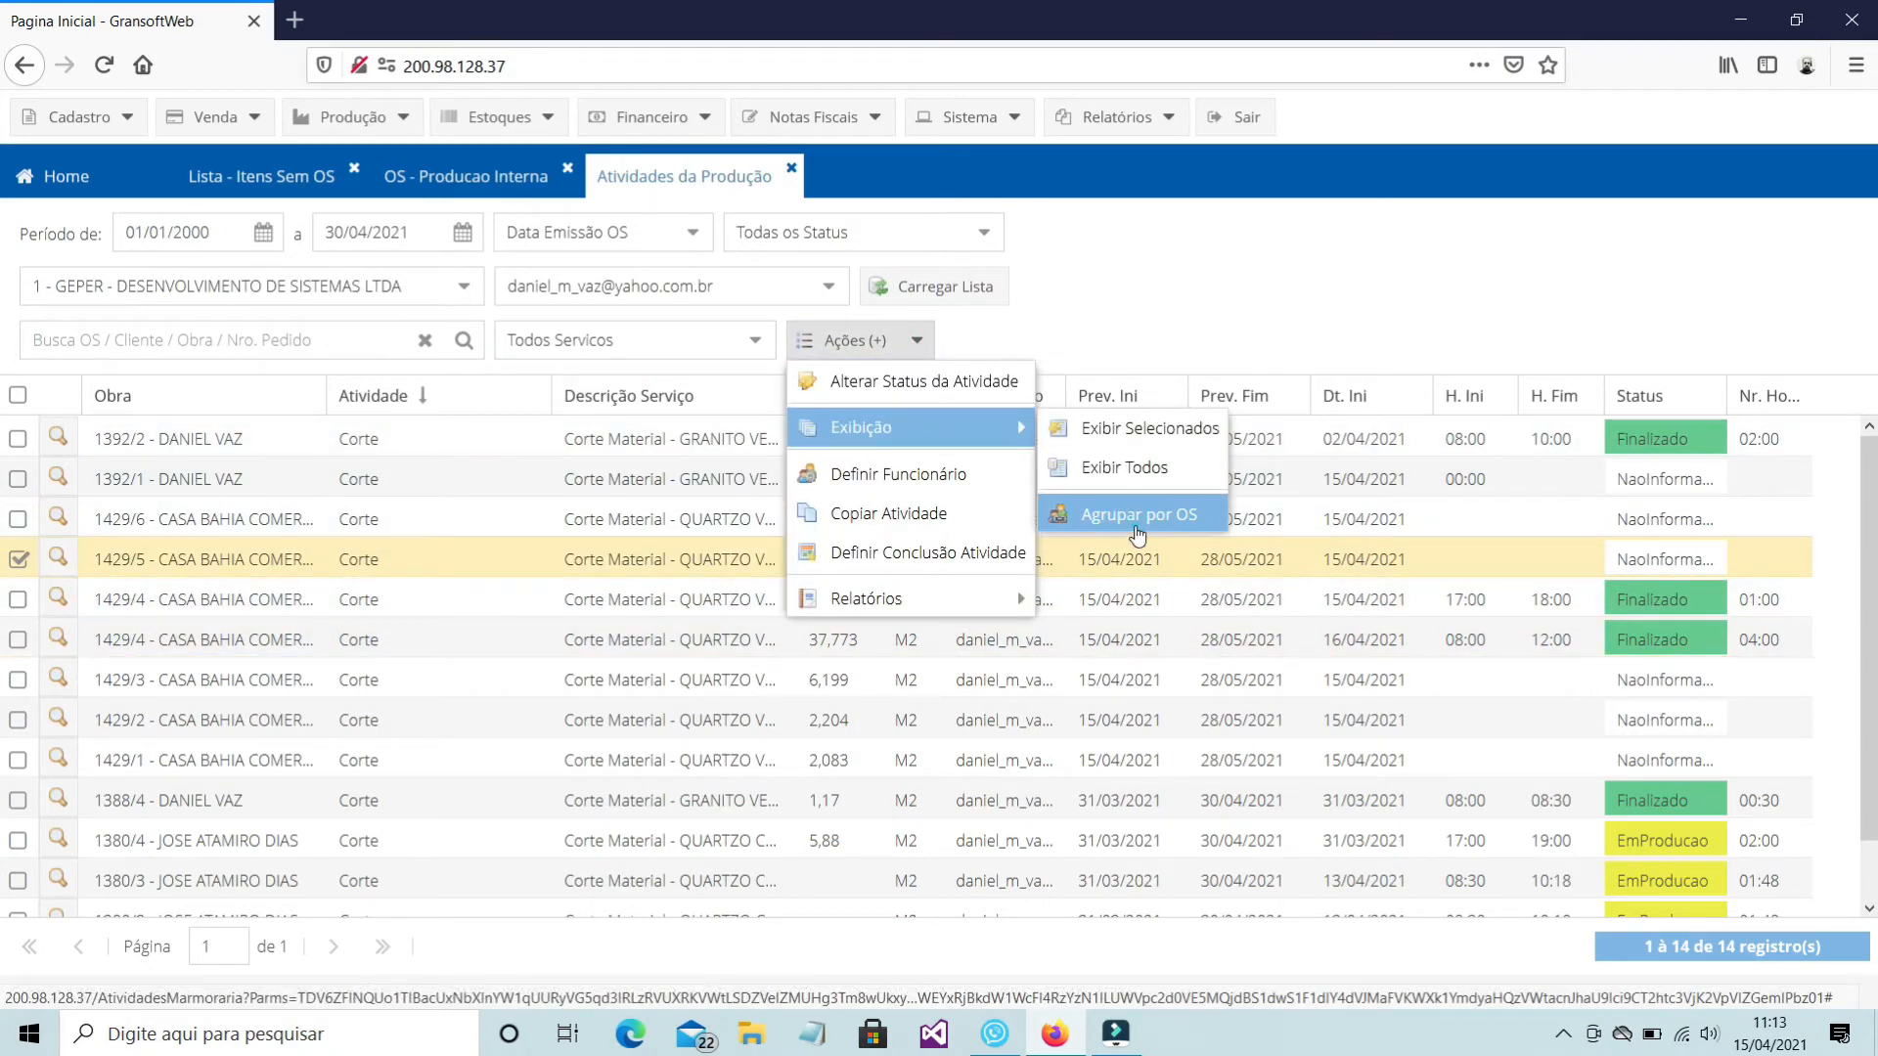
{"action": "left_click", "coordinate": [1134, 508]}
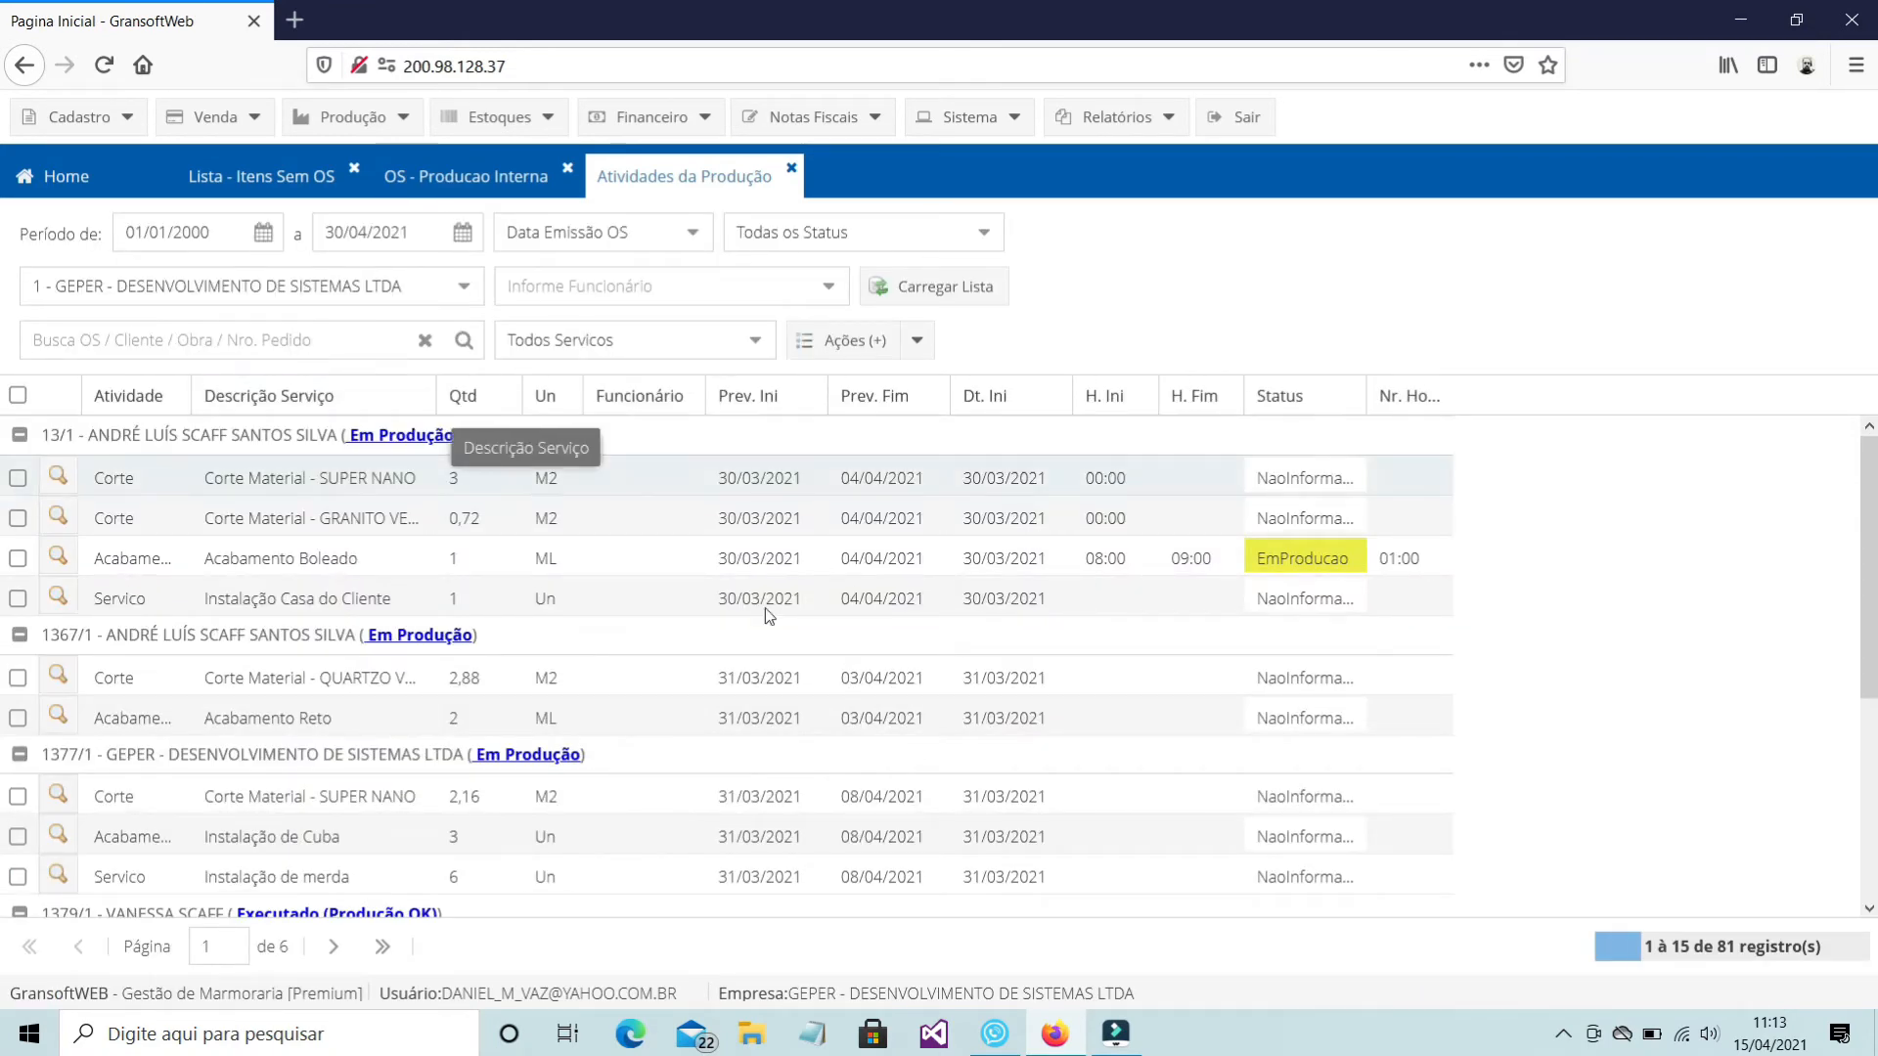
{"action": "scroll", "coordinate": [1867, 606], "scroll_direction": "down", "scroll_amount": 4}
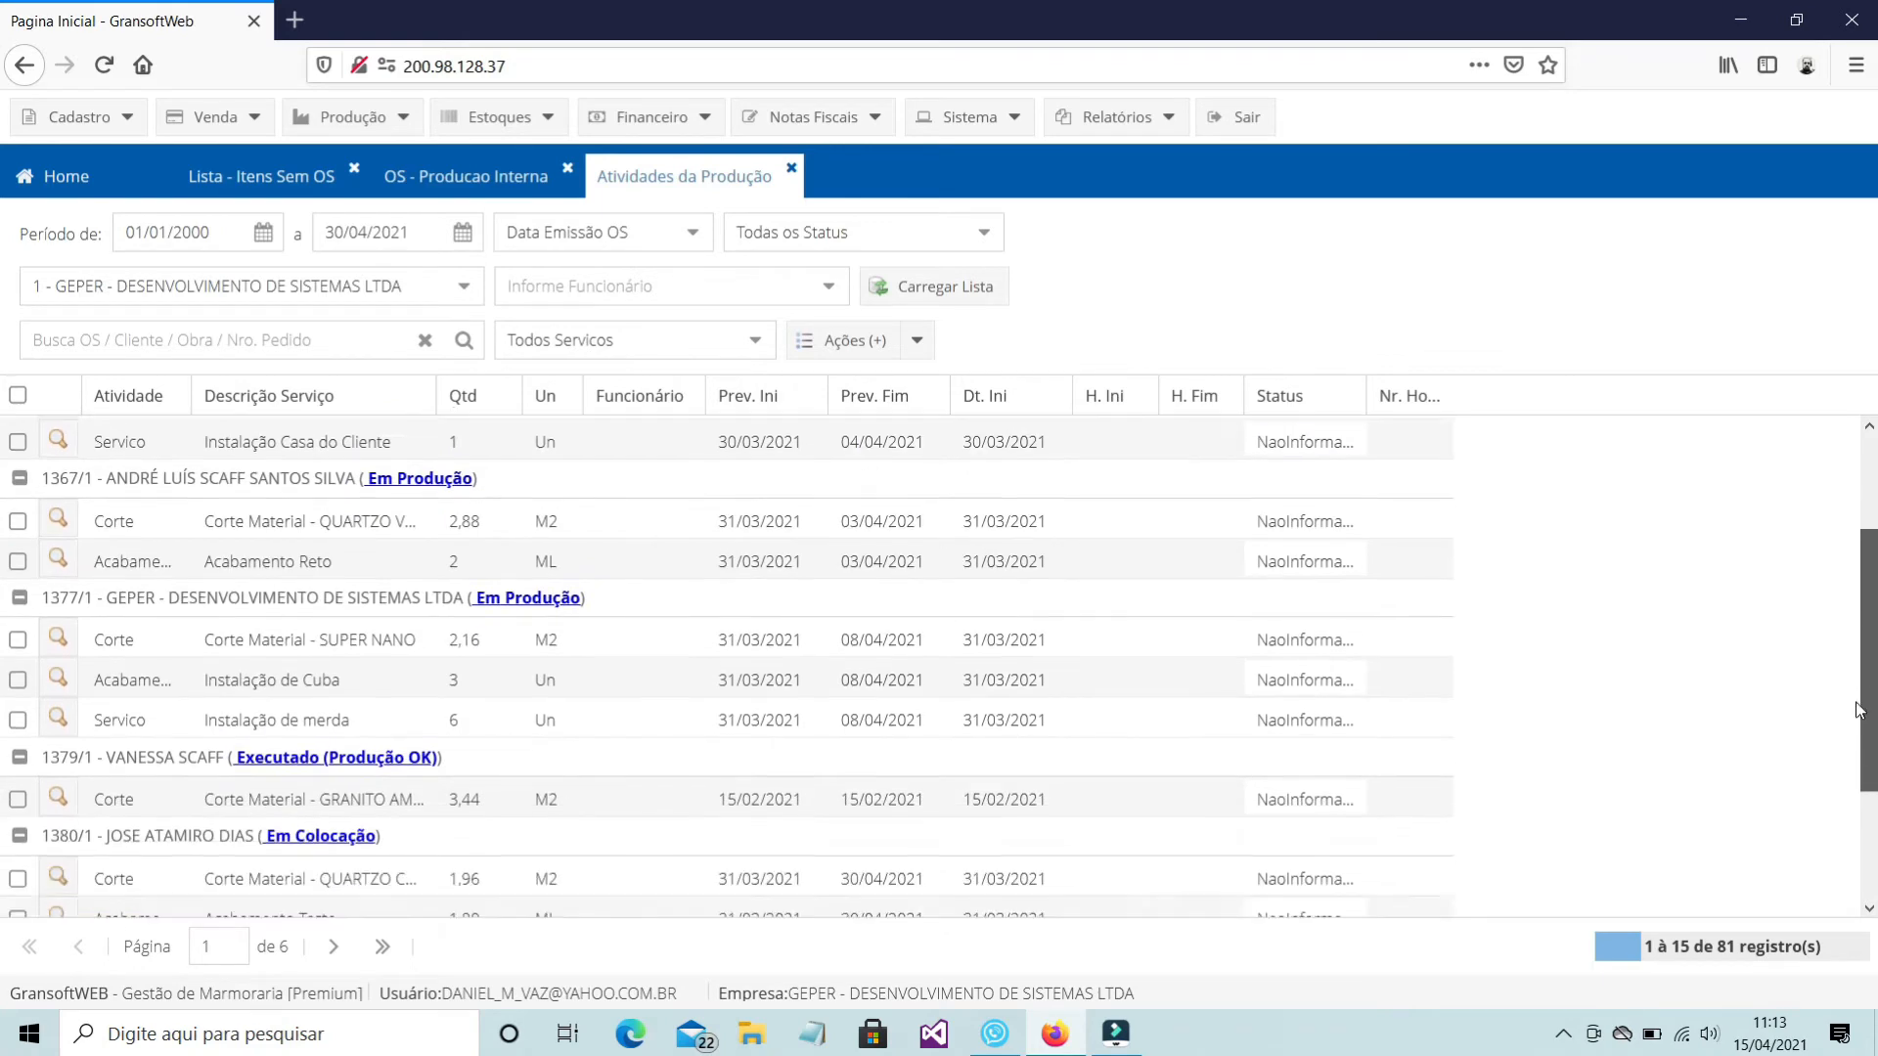
{"action": "scroll", "coordinate": [849, 607], "scroll_direction": "down", "scroll_amount": 3}
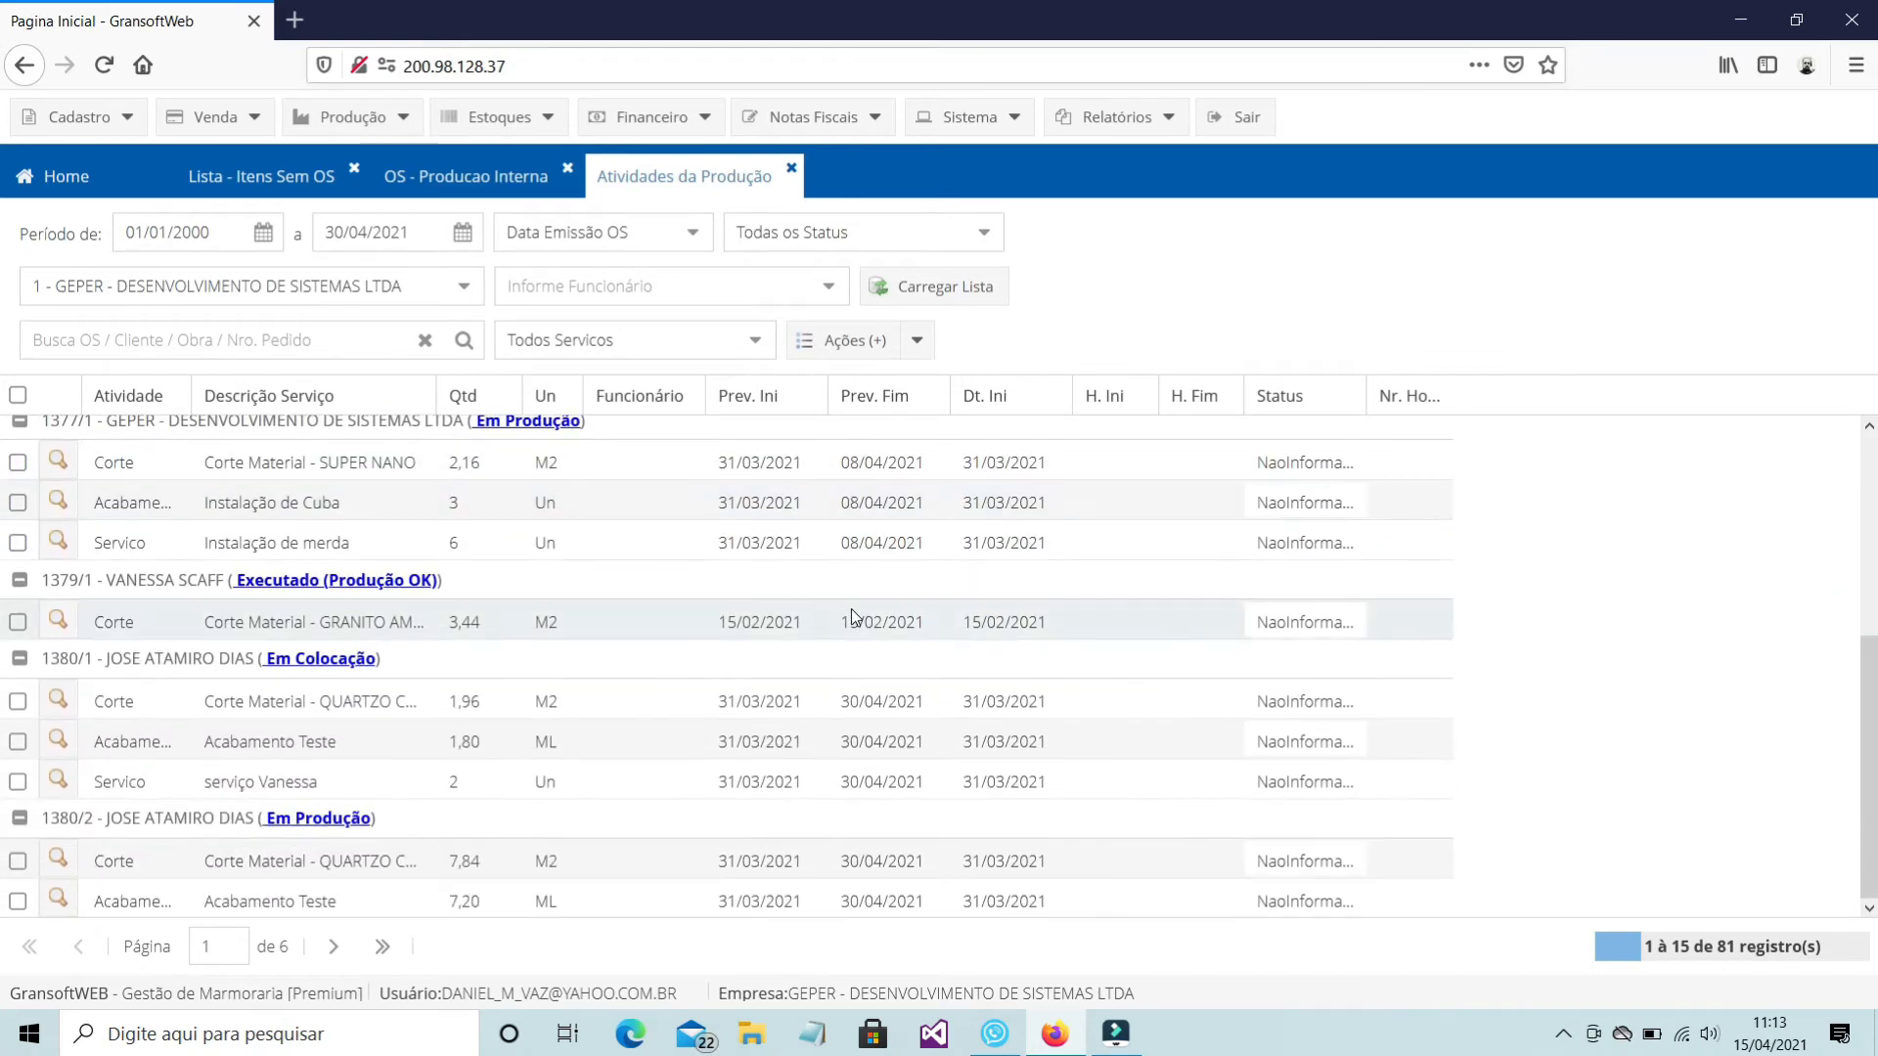
{"action": "left_click", "coordinate": [546, 861]}
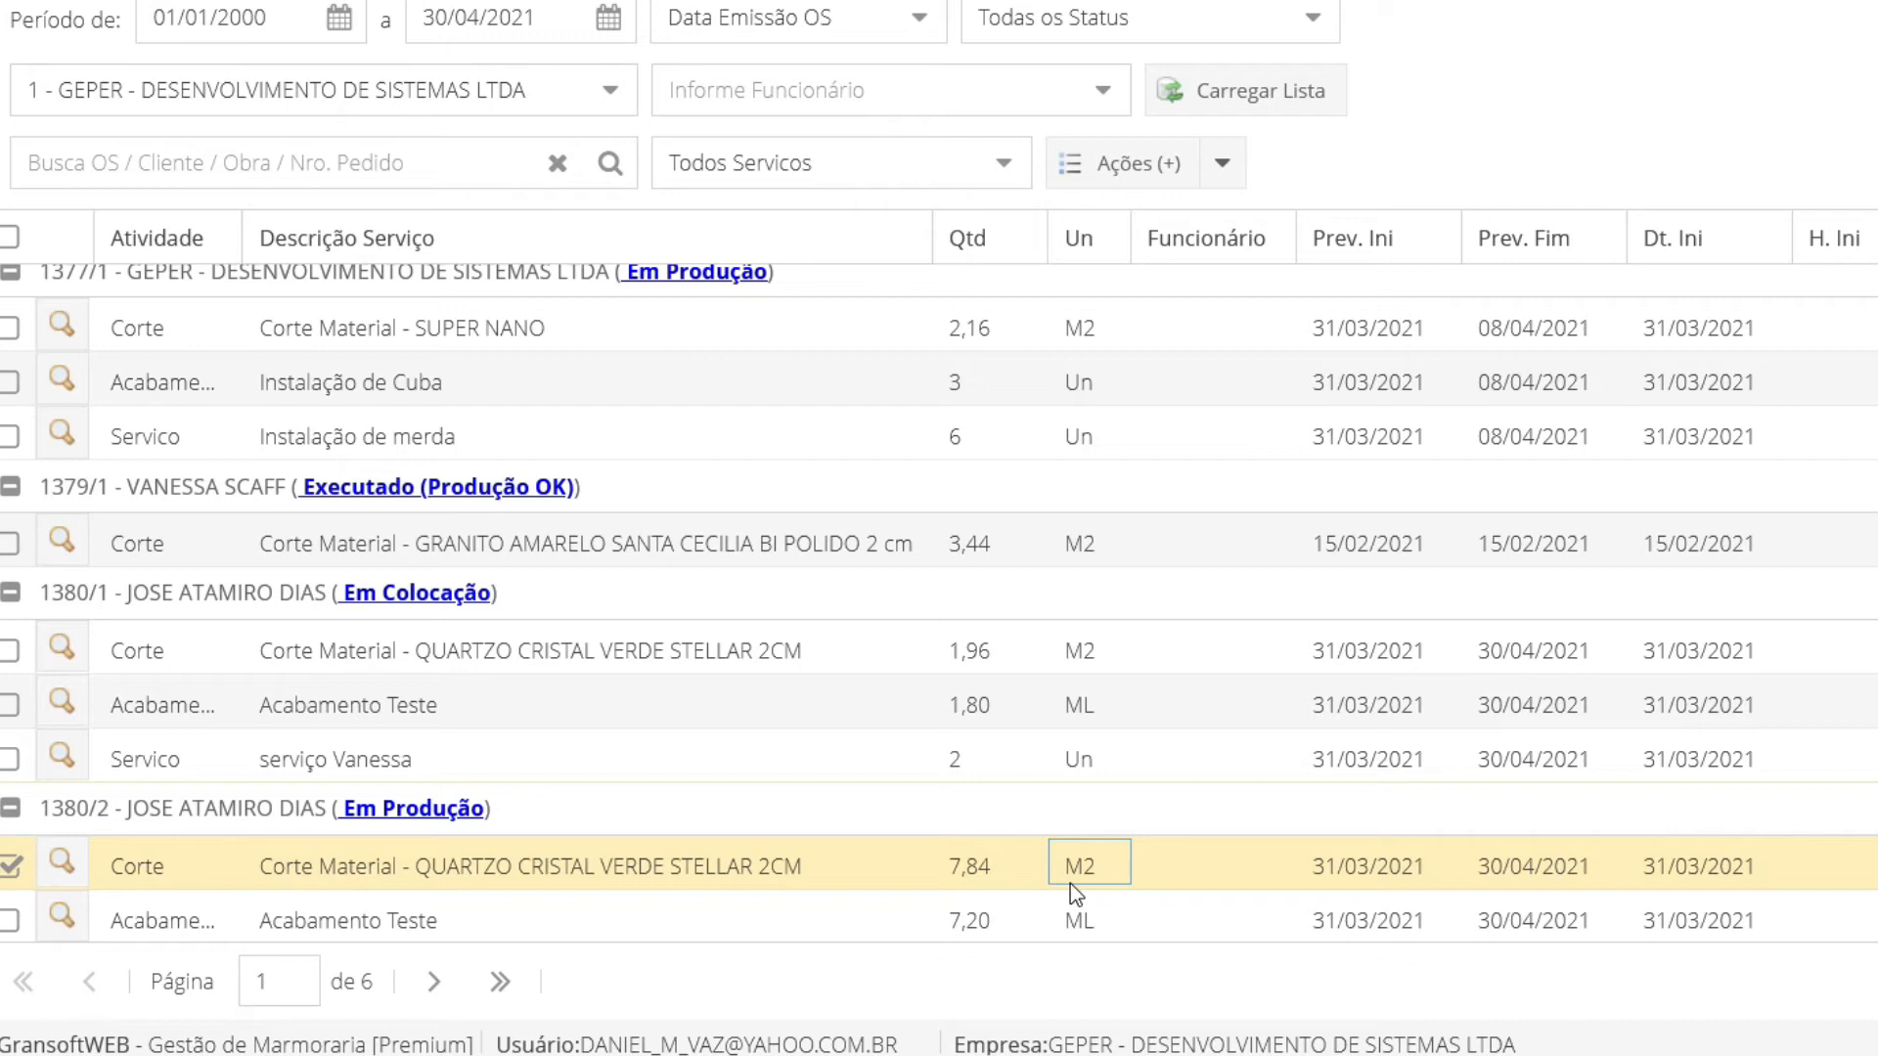
Assign the fourth listed employee to the 7,84 M2 cutting activity, set its quantity to 3,40 M2 and save it
{"action": "left_click", "coordinate": [60, 858]}
{"action": "left_click", "coordinate": [1241, 463]}
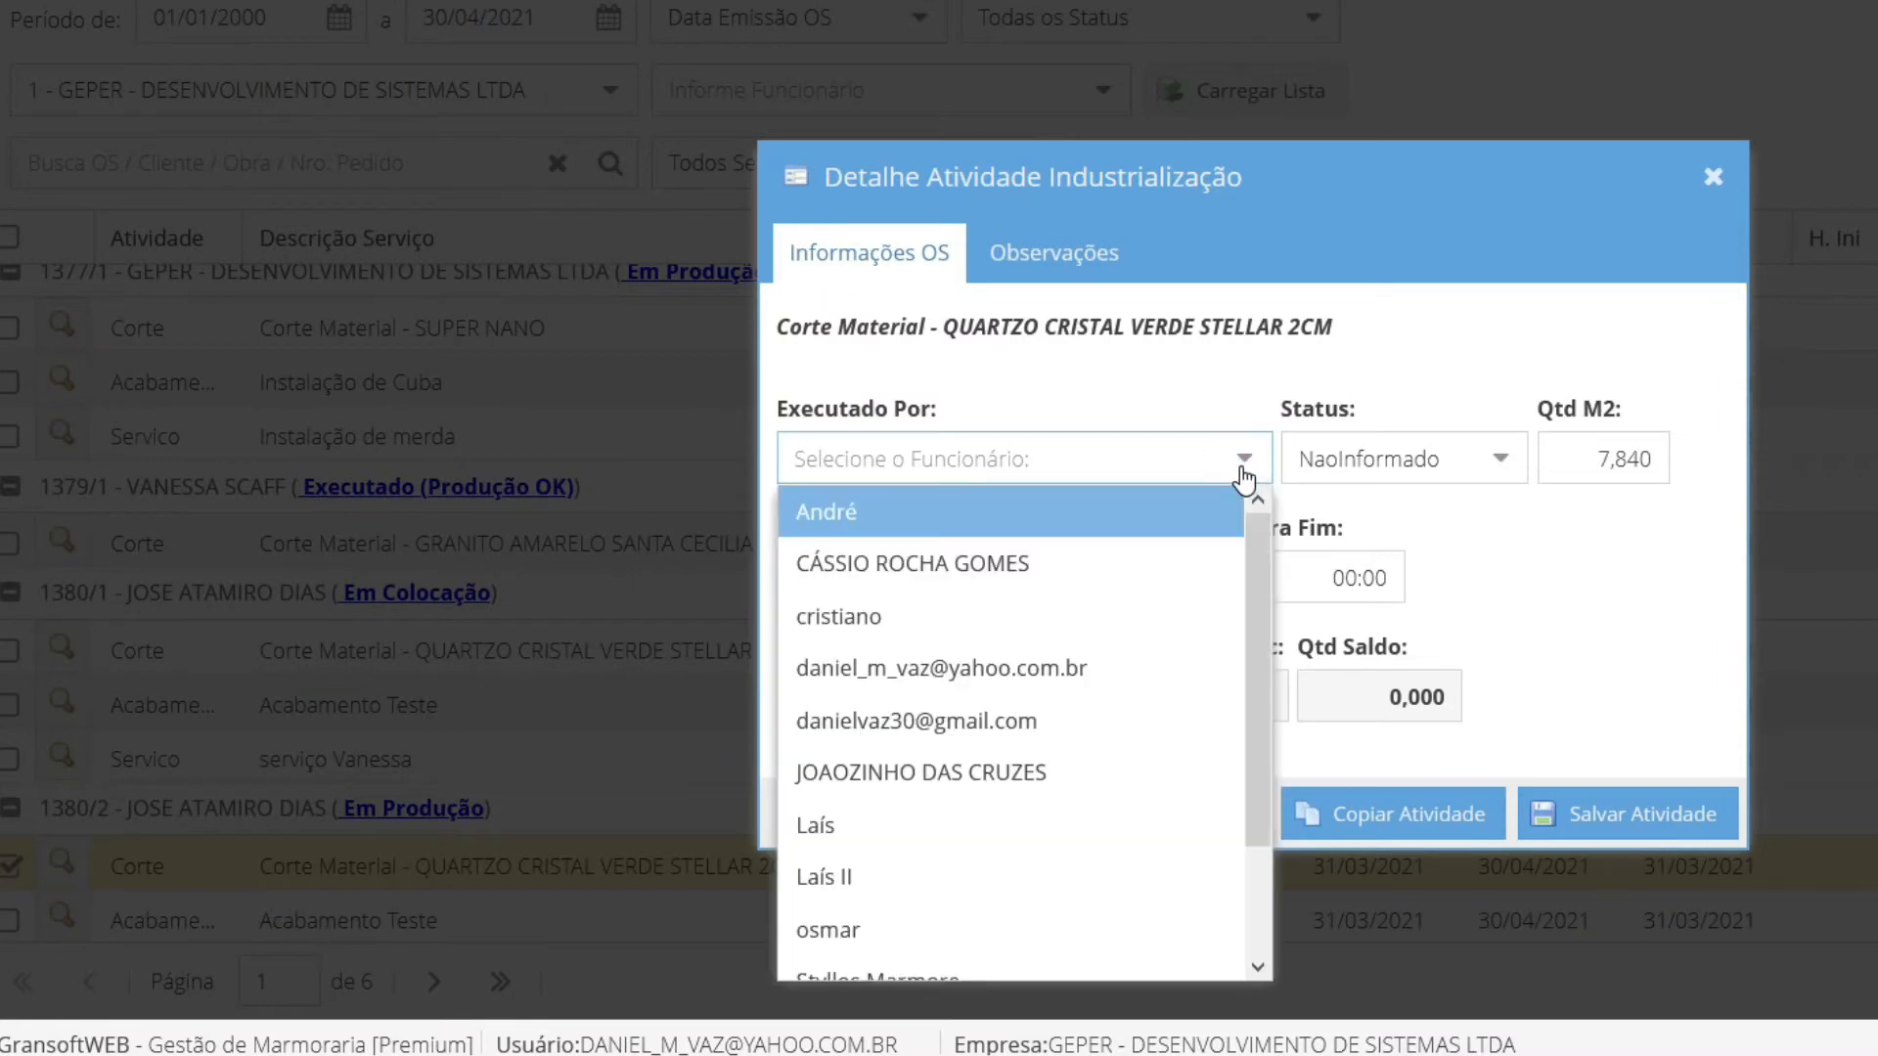
{"action": "left_click", "coordinate": [1111, 663]}
{"action": "left_click", "coordinate": [1566, 450]}
{"action": "type", "text": "3"}
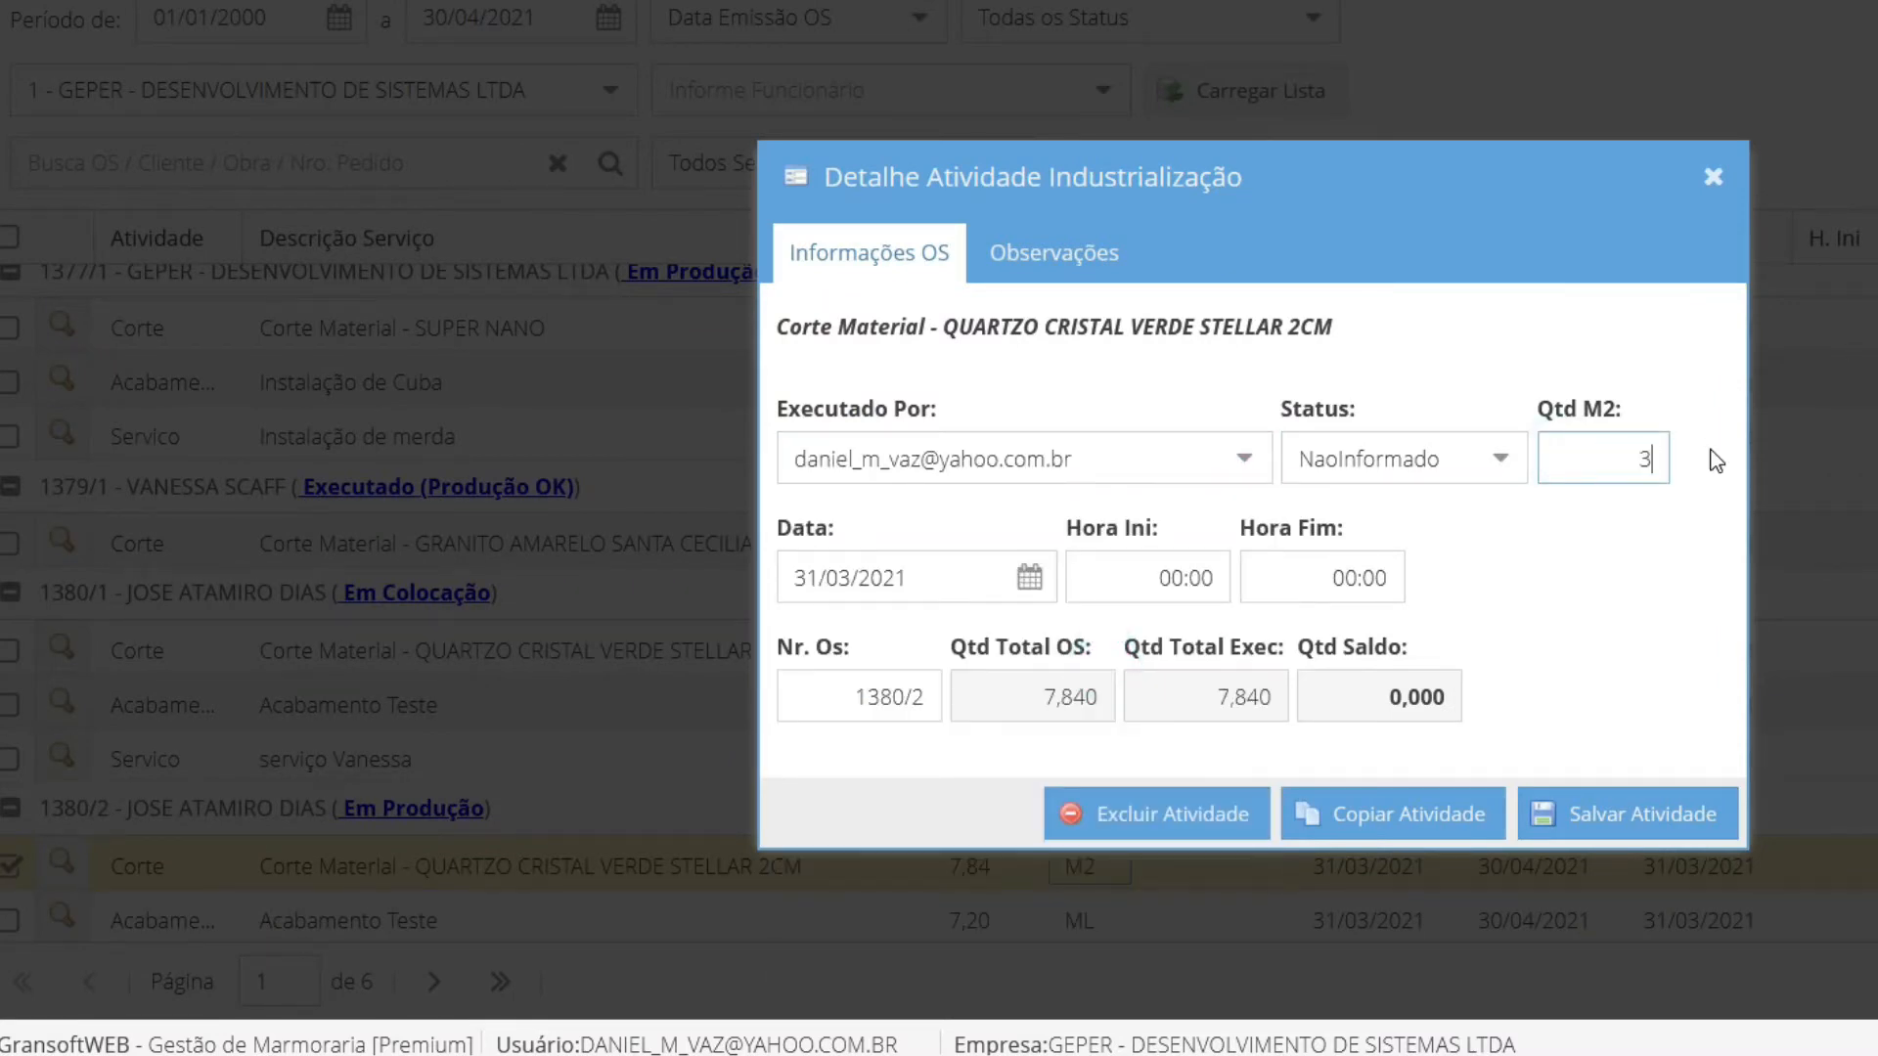
{"action": "type", "text": ",40"}
{"action": "key", "text": "Tab"}
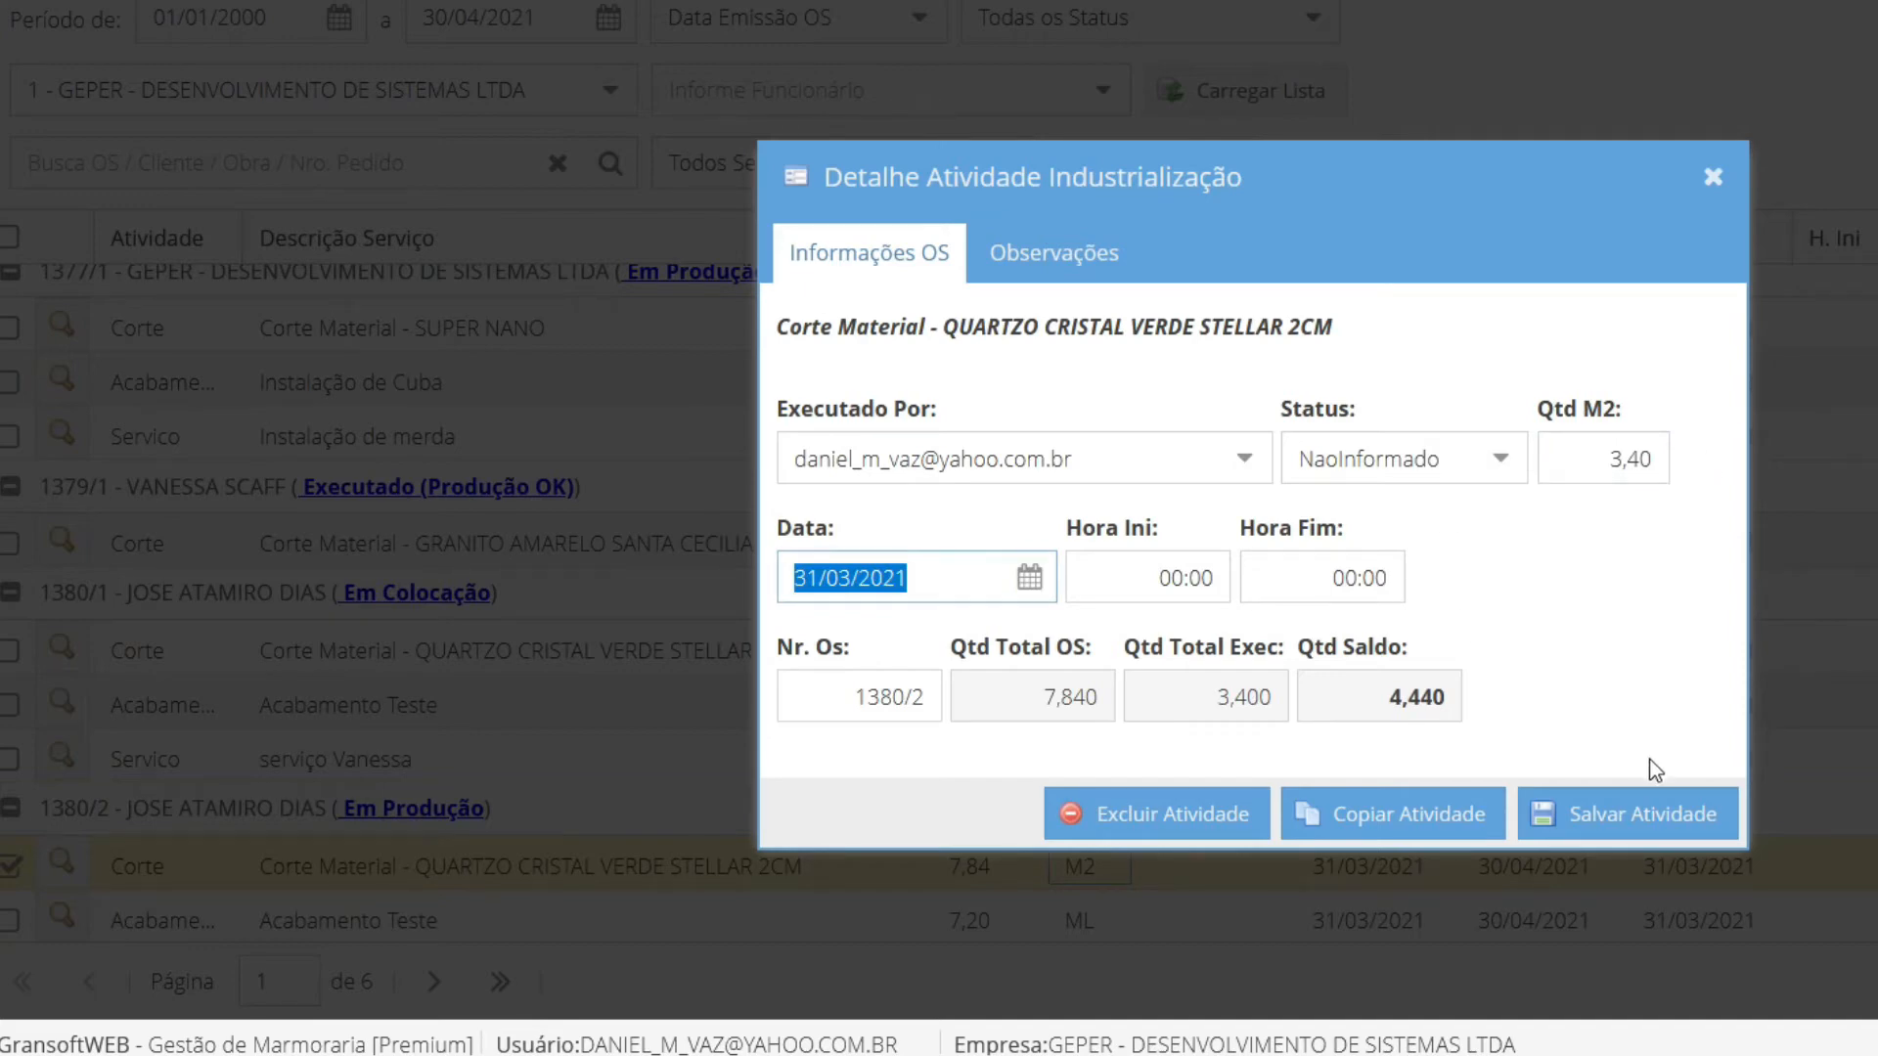
{"action": "left_click", "coordinate": [1621, 821]}
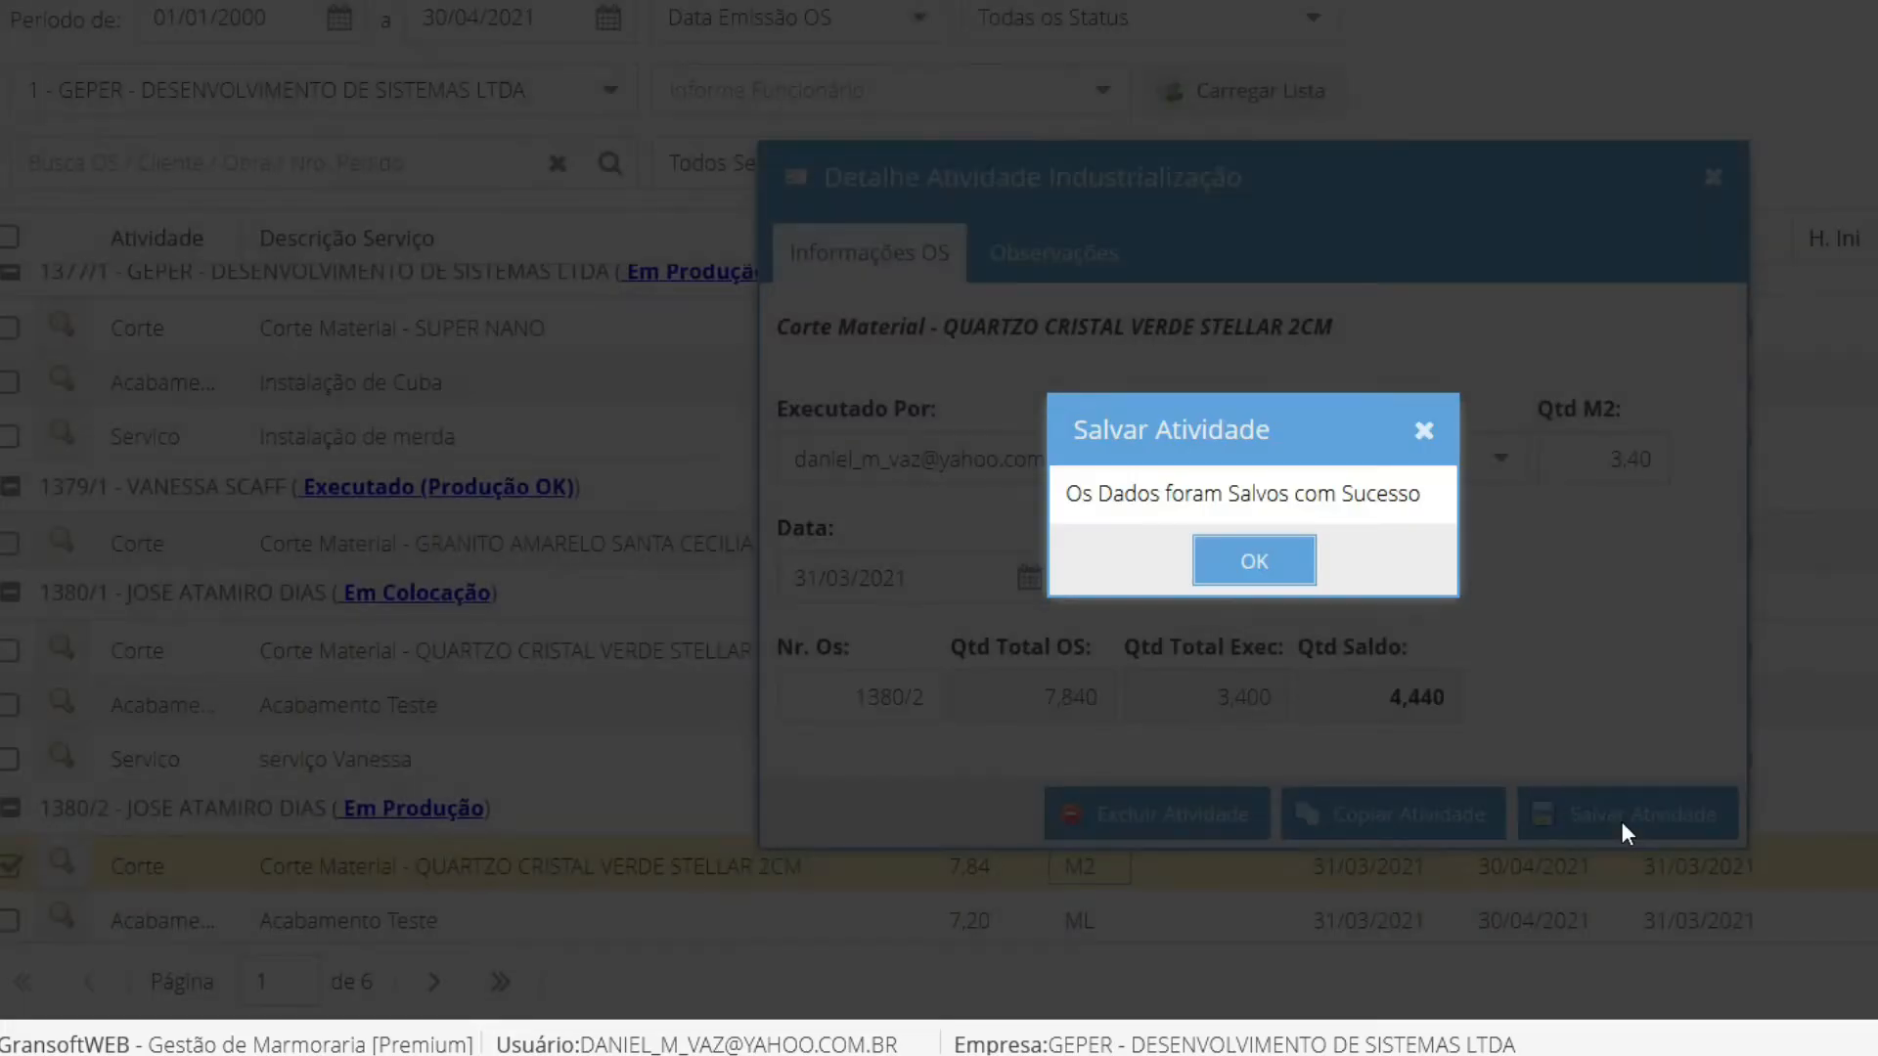
{"action": "left_click", "coordinate": [1299, 577]}
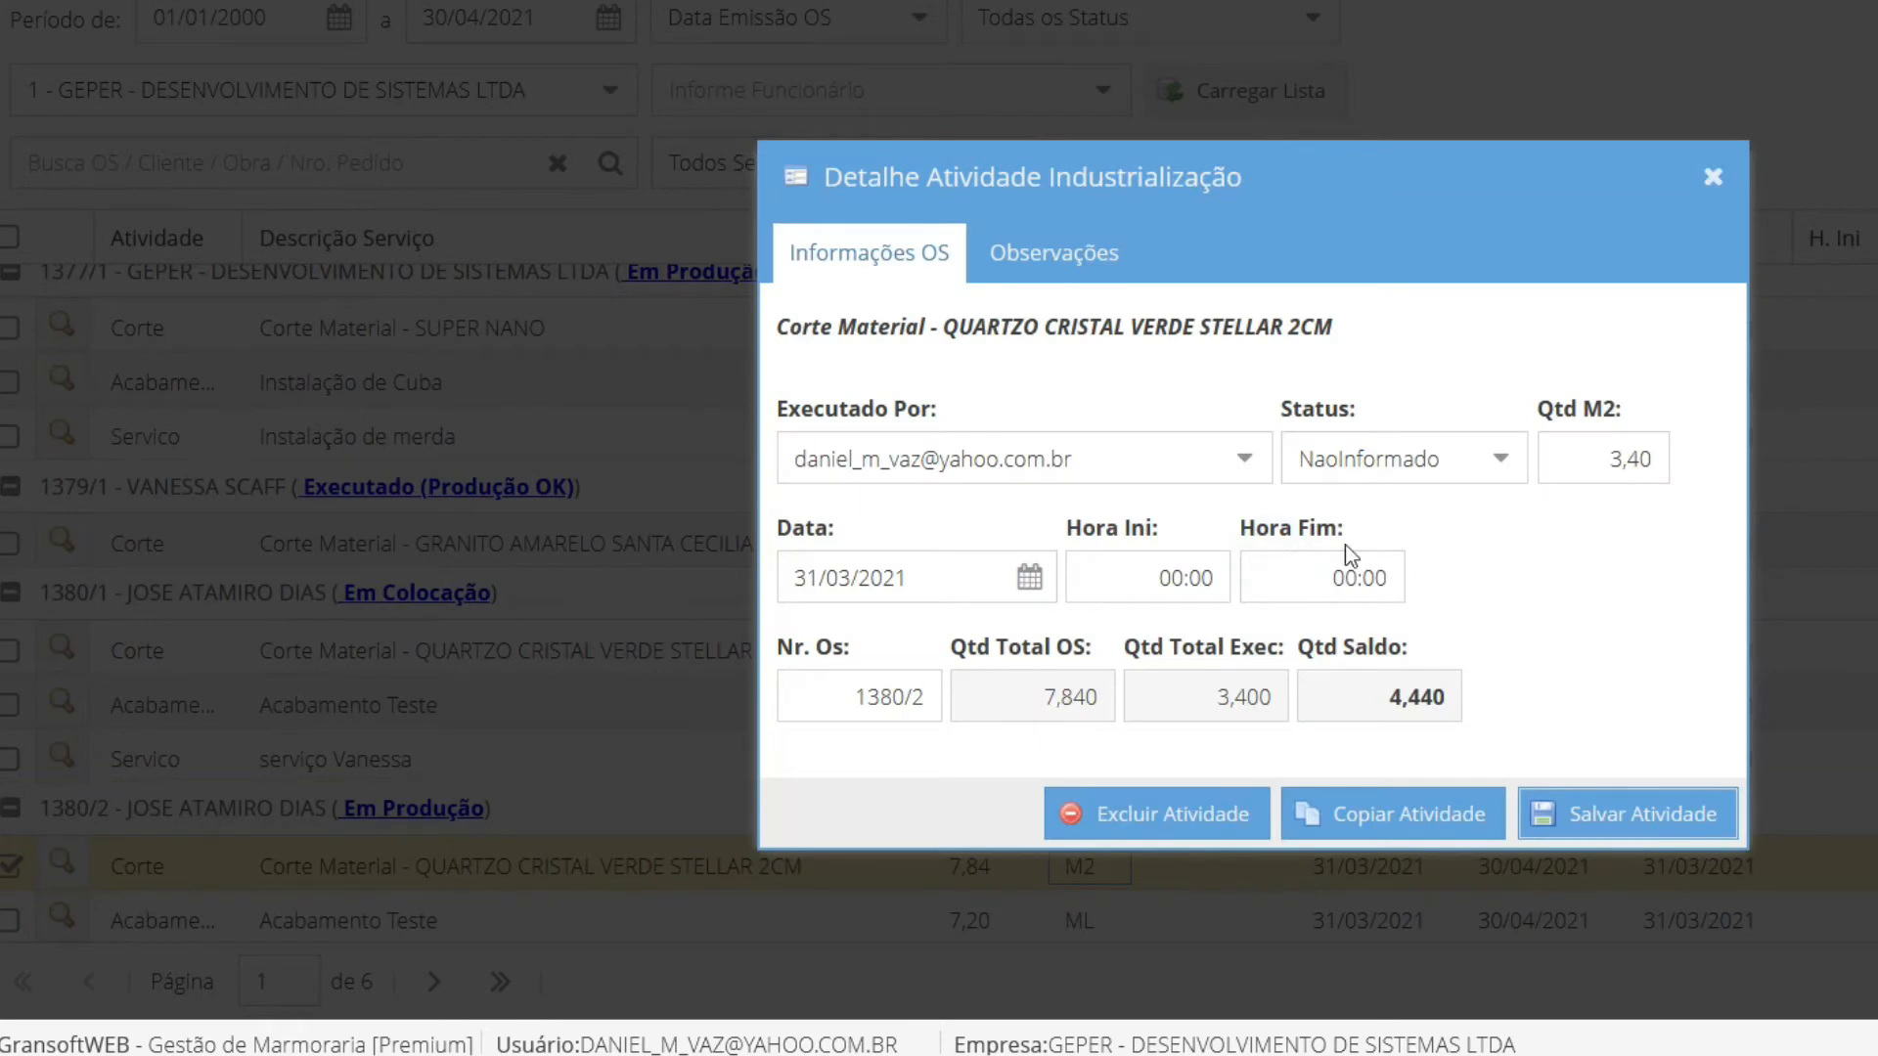
Create a copy of the 3,40 M2 cutting activity for the balance still to execute
{"action": "left_click", "coordinate": [1400, 815]}
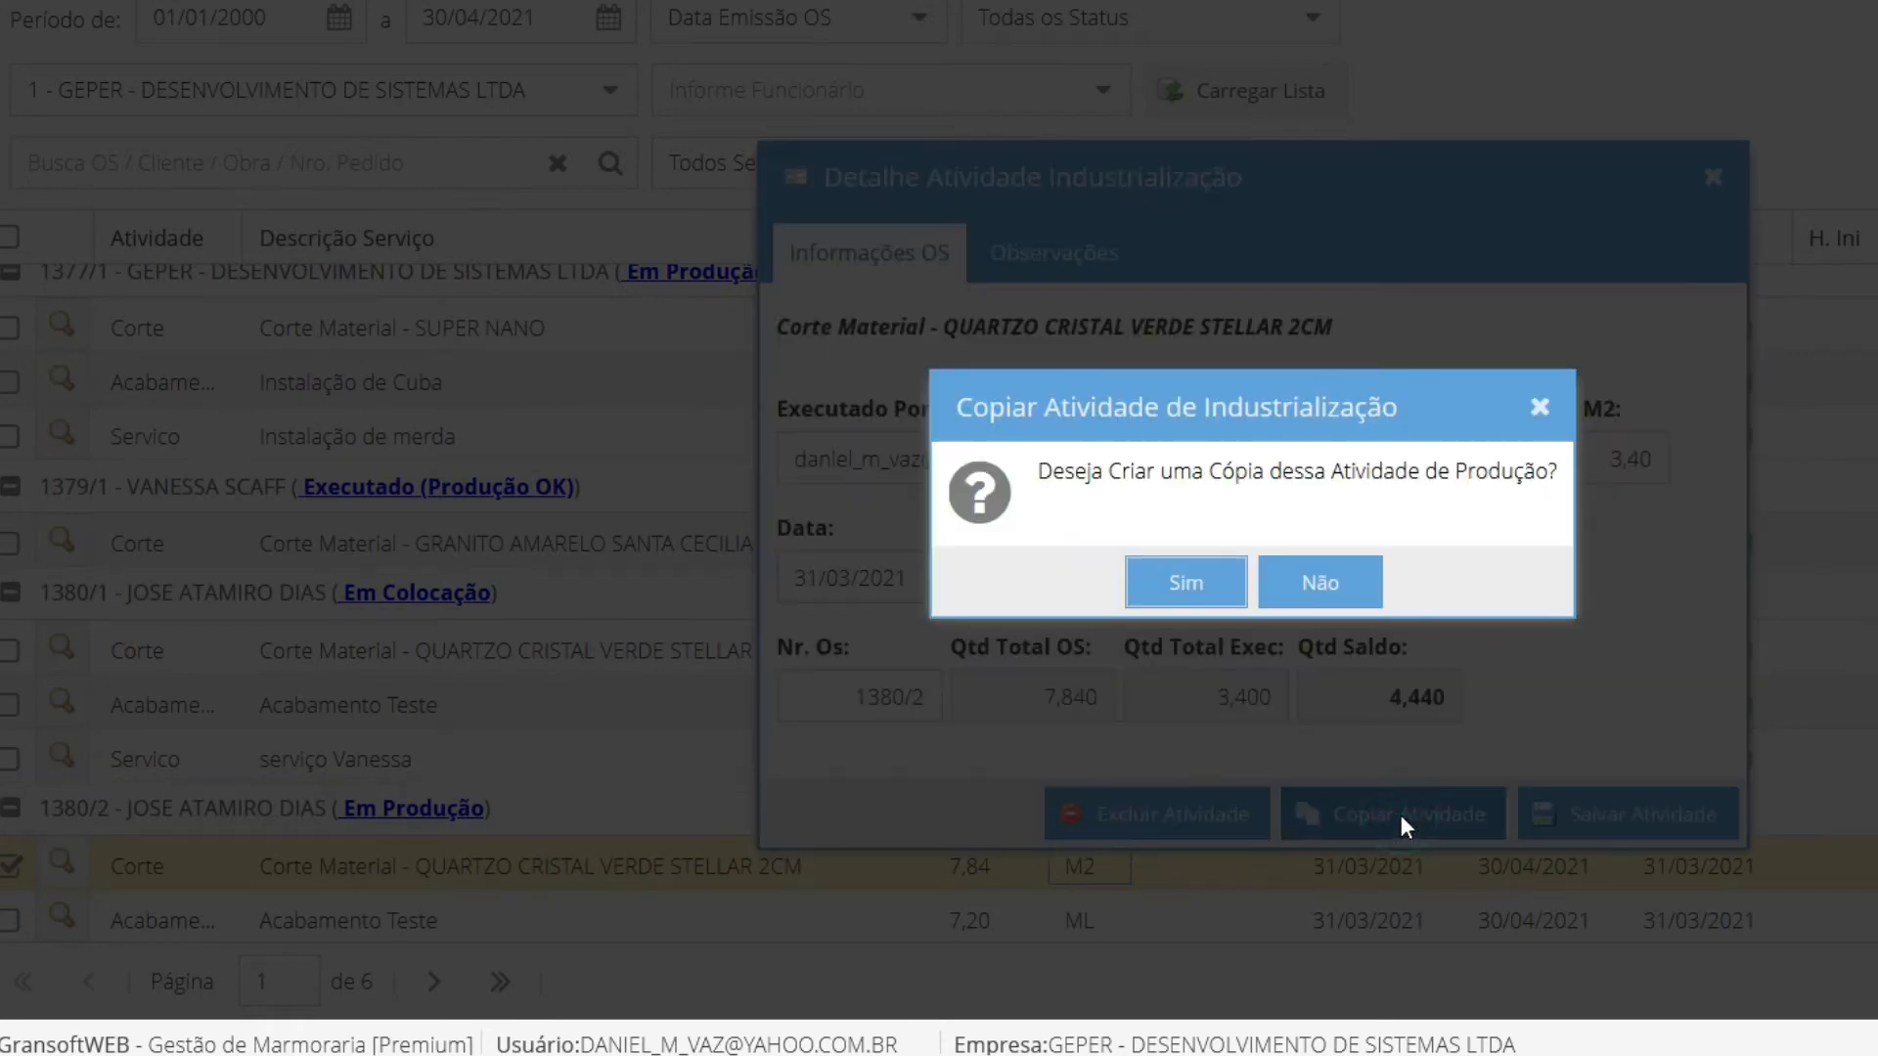
{"action": "left_click", "coordinate": [1173, 579]}
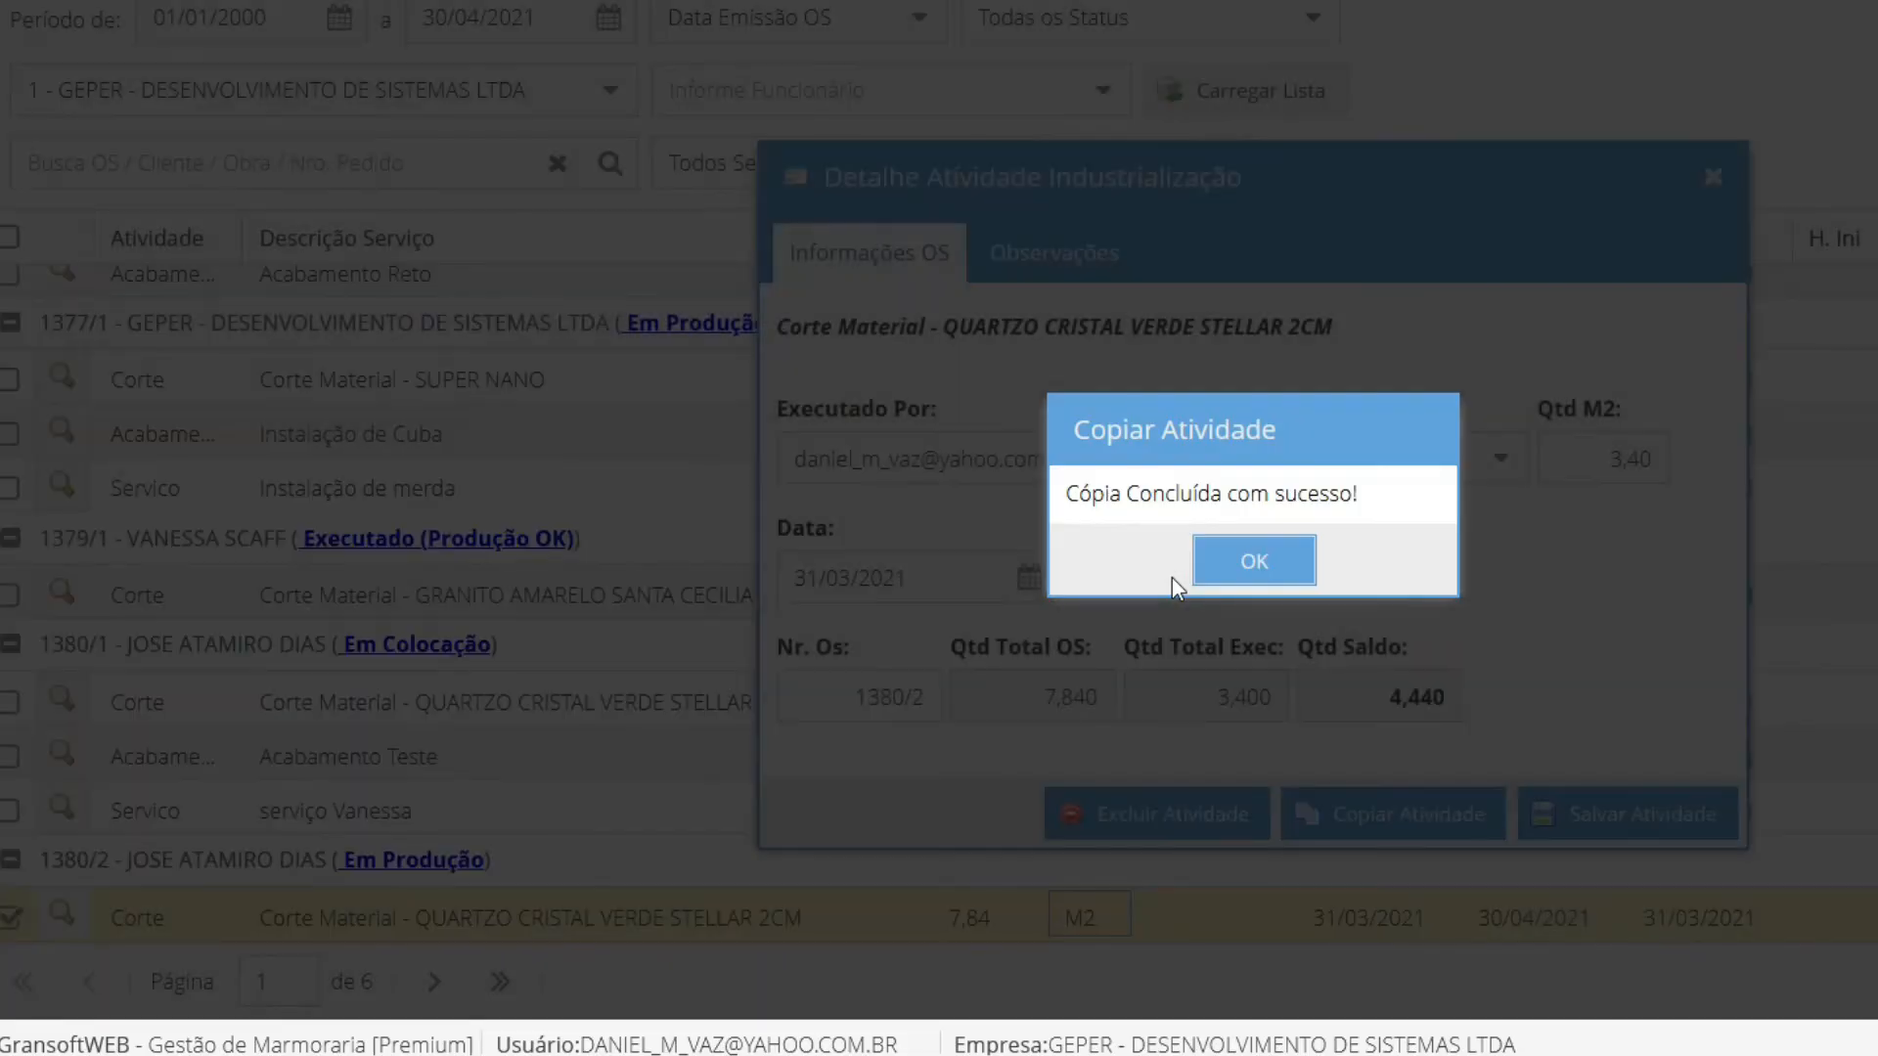
{"action": "left_click", "coordinate": [1227, 579]}
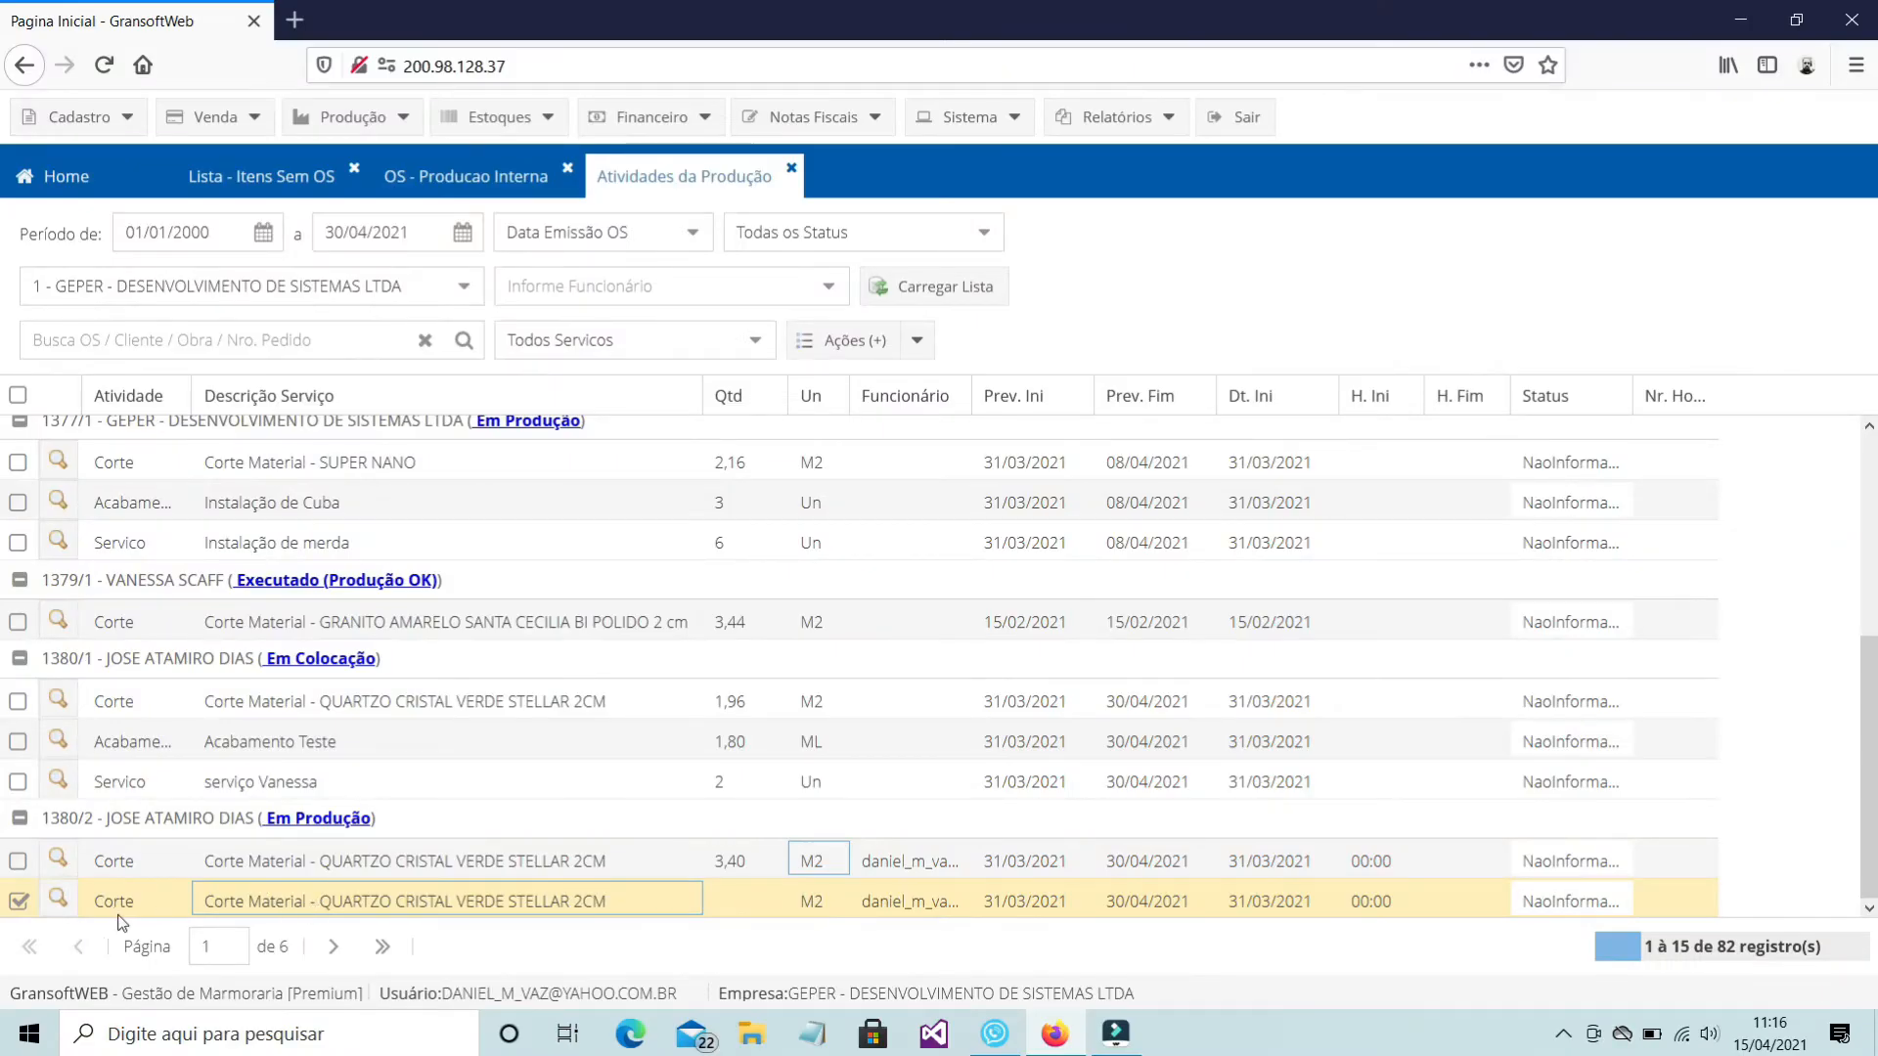
Assign the first listed employee and a quantity of 4,440 M2 to the copied cutting activity, save it and reload the list
{"action": "left_click", "coordinate": [52, 901]}
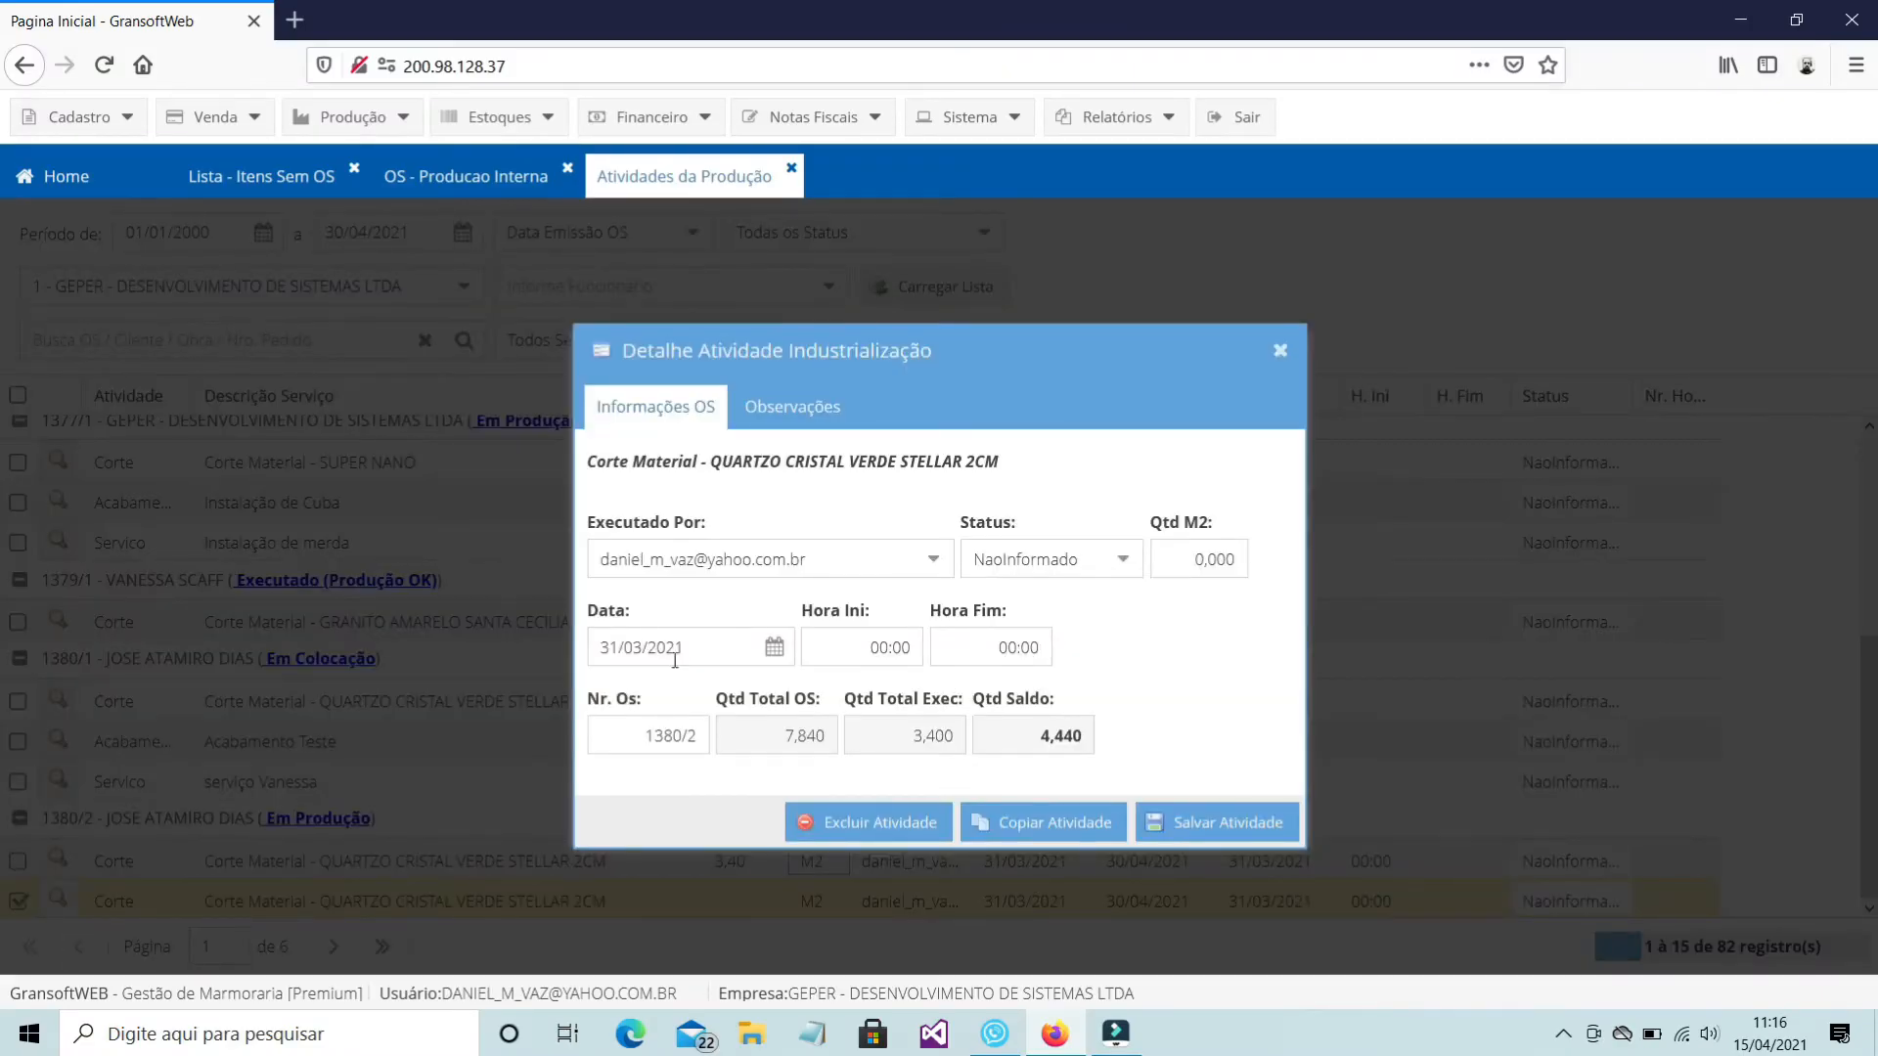
{"action": "left_click", "coordinate": [931, 561]}
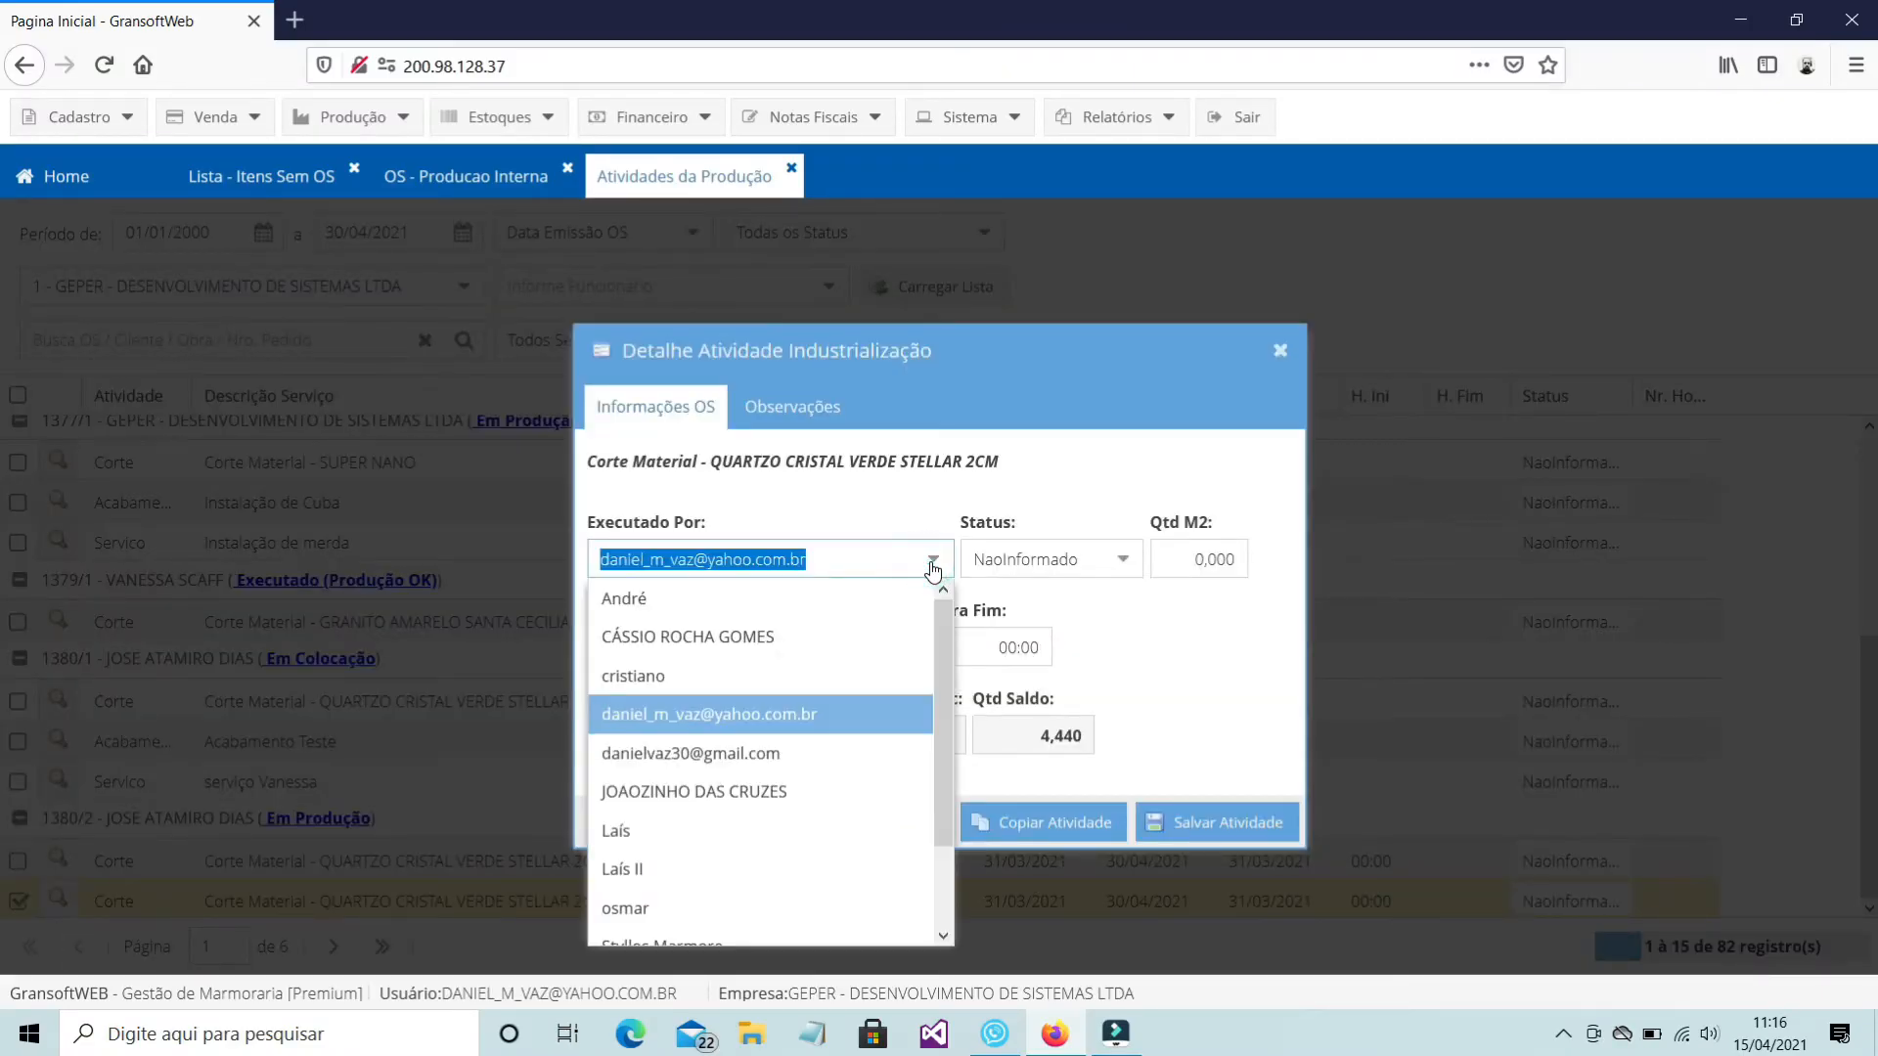
{"action": "left_click", "coordinate": [882, 595]}
{"action": "left_click", "coordinate": [1235, 560]}
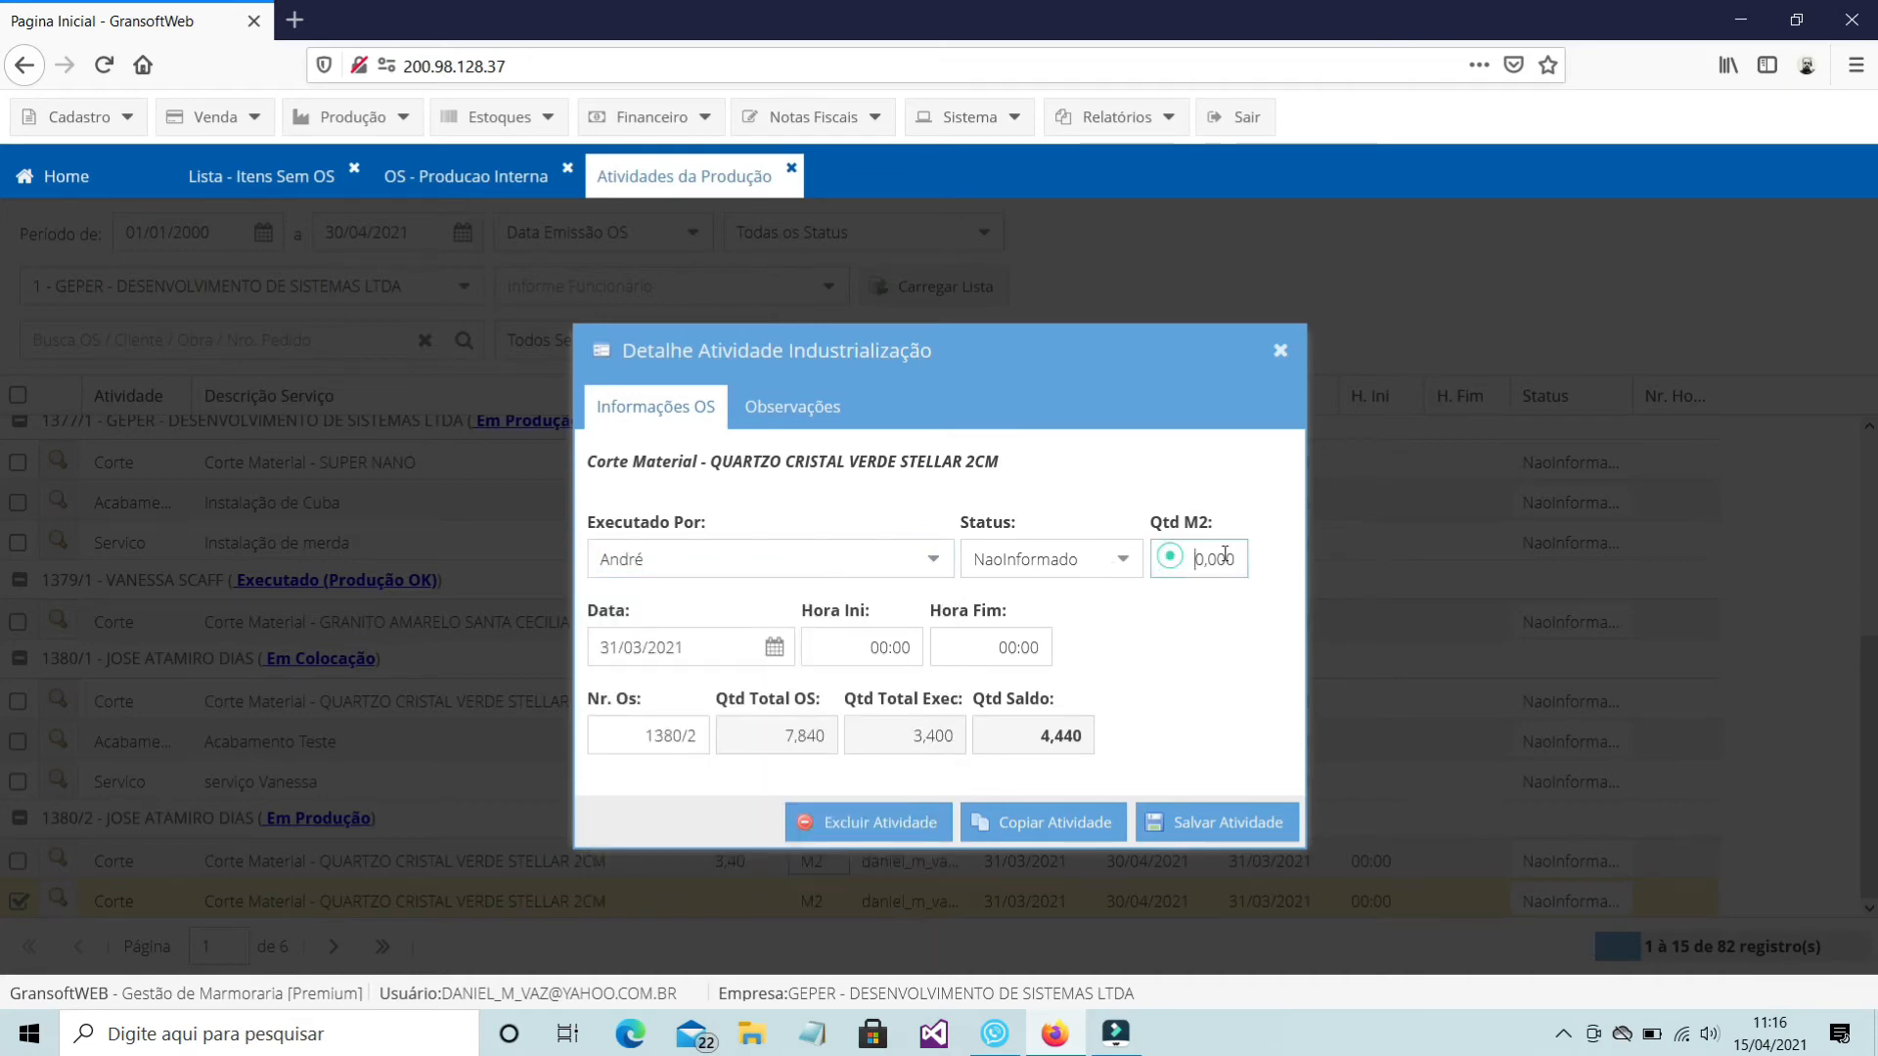
{"action": "type", "text": "4,440"}
{"action": "left_click", "coordinate": [1006, 642]}
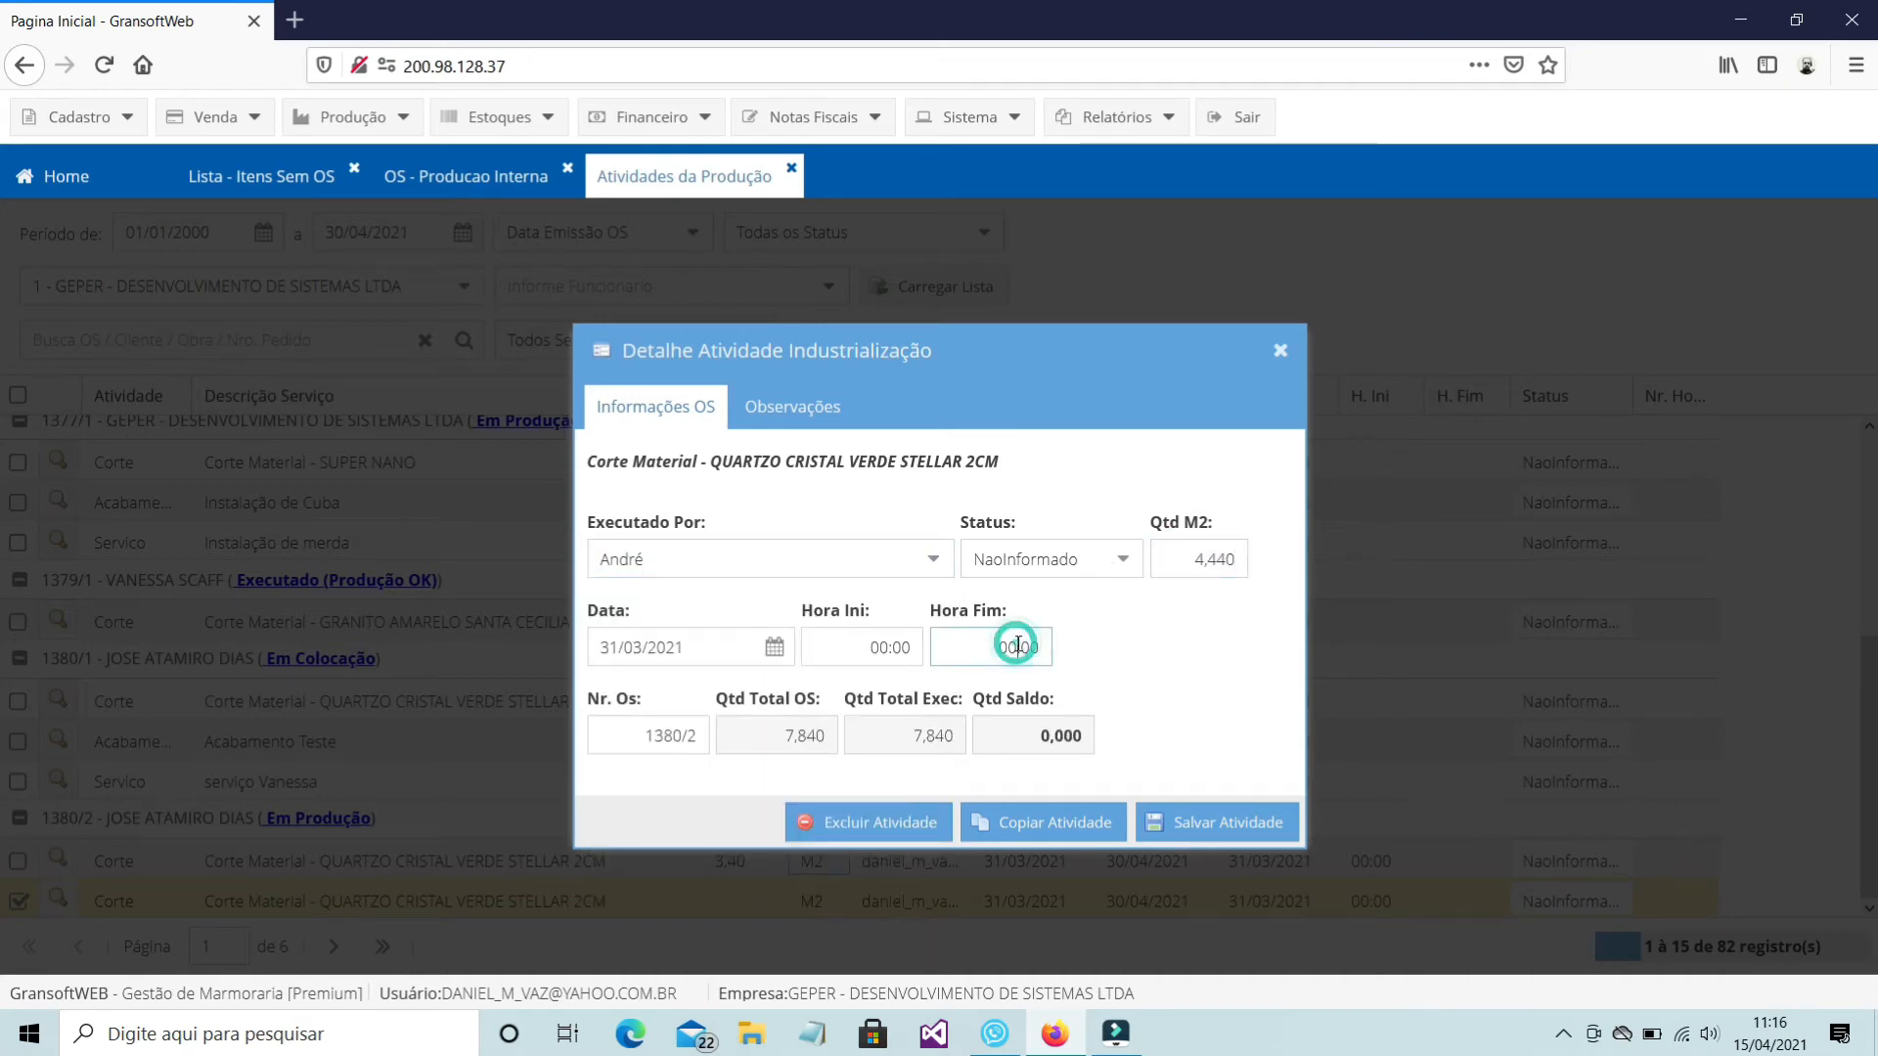
{"action": "left_click", "coordinate": [1206, 823]}
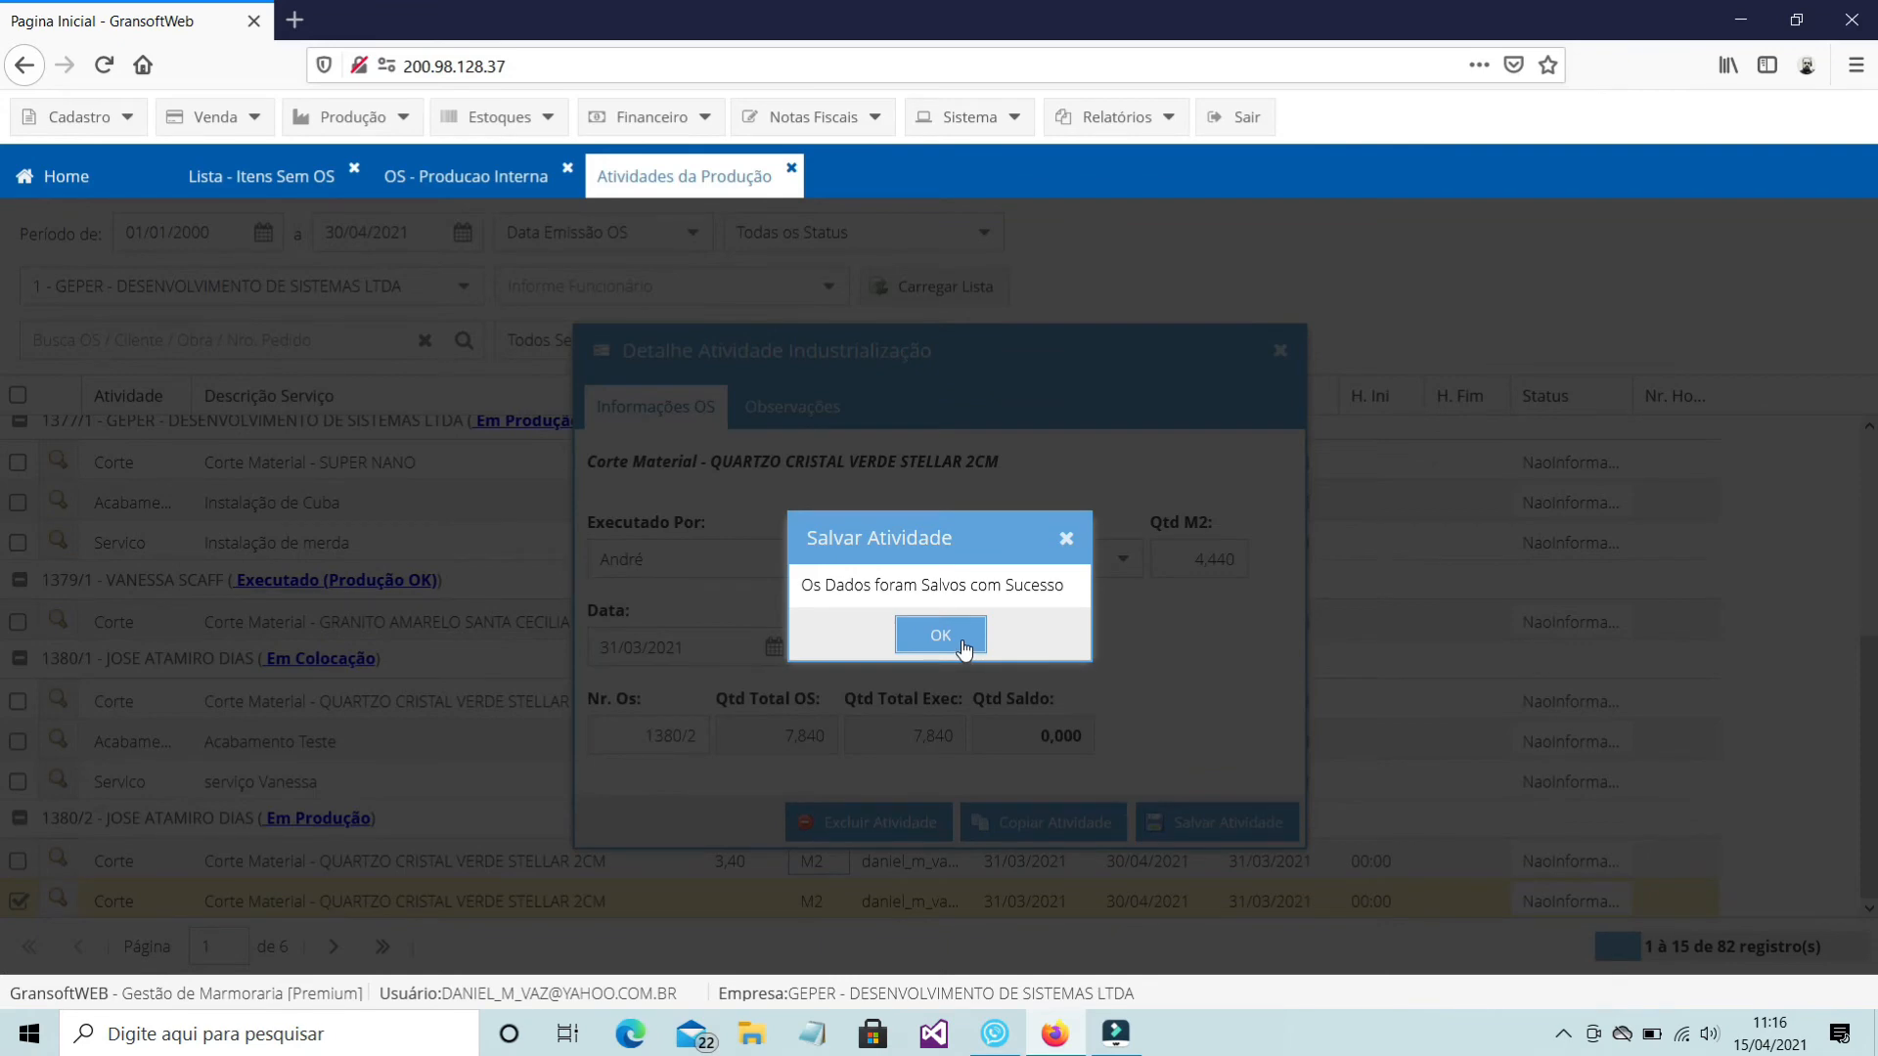
{"action": "left_click", "coordinate": [939, 636]}
{"action": "left_click", "coordinate": [1280, 352]}
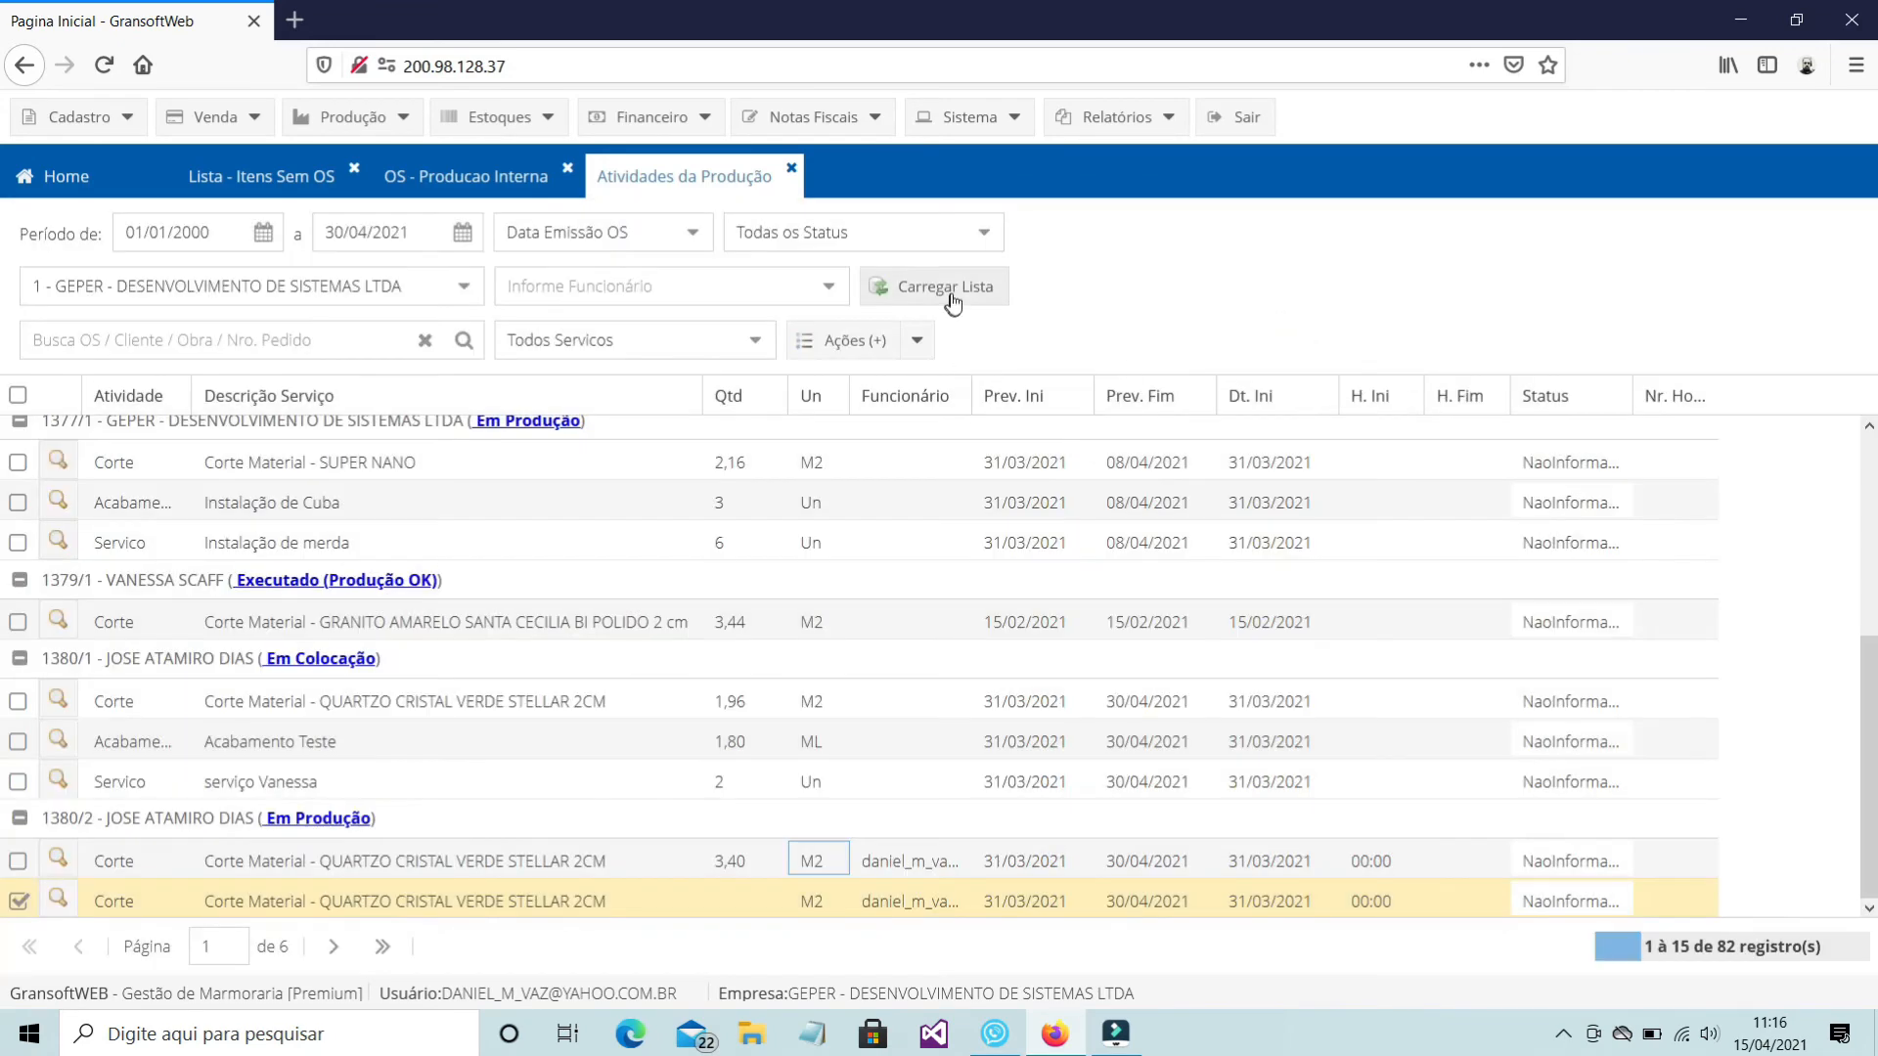
{"action": "left_click", "coordinate": [954, 303]}
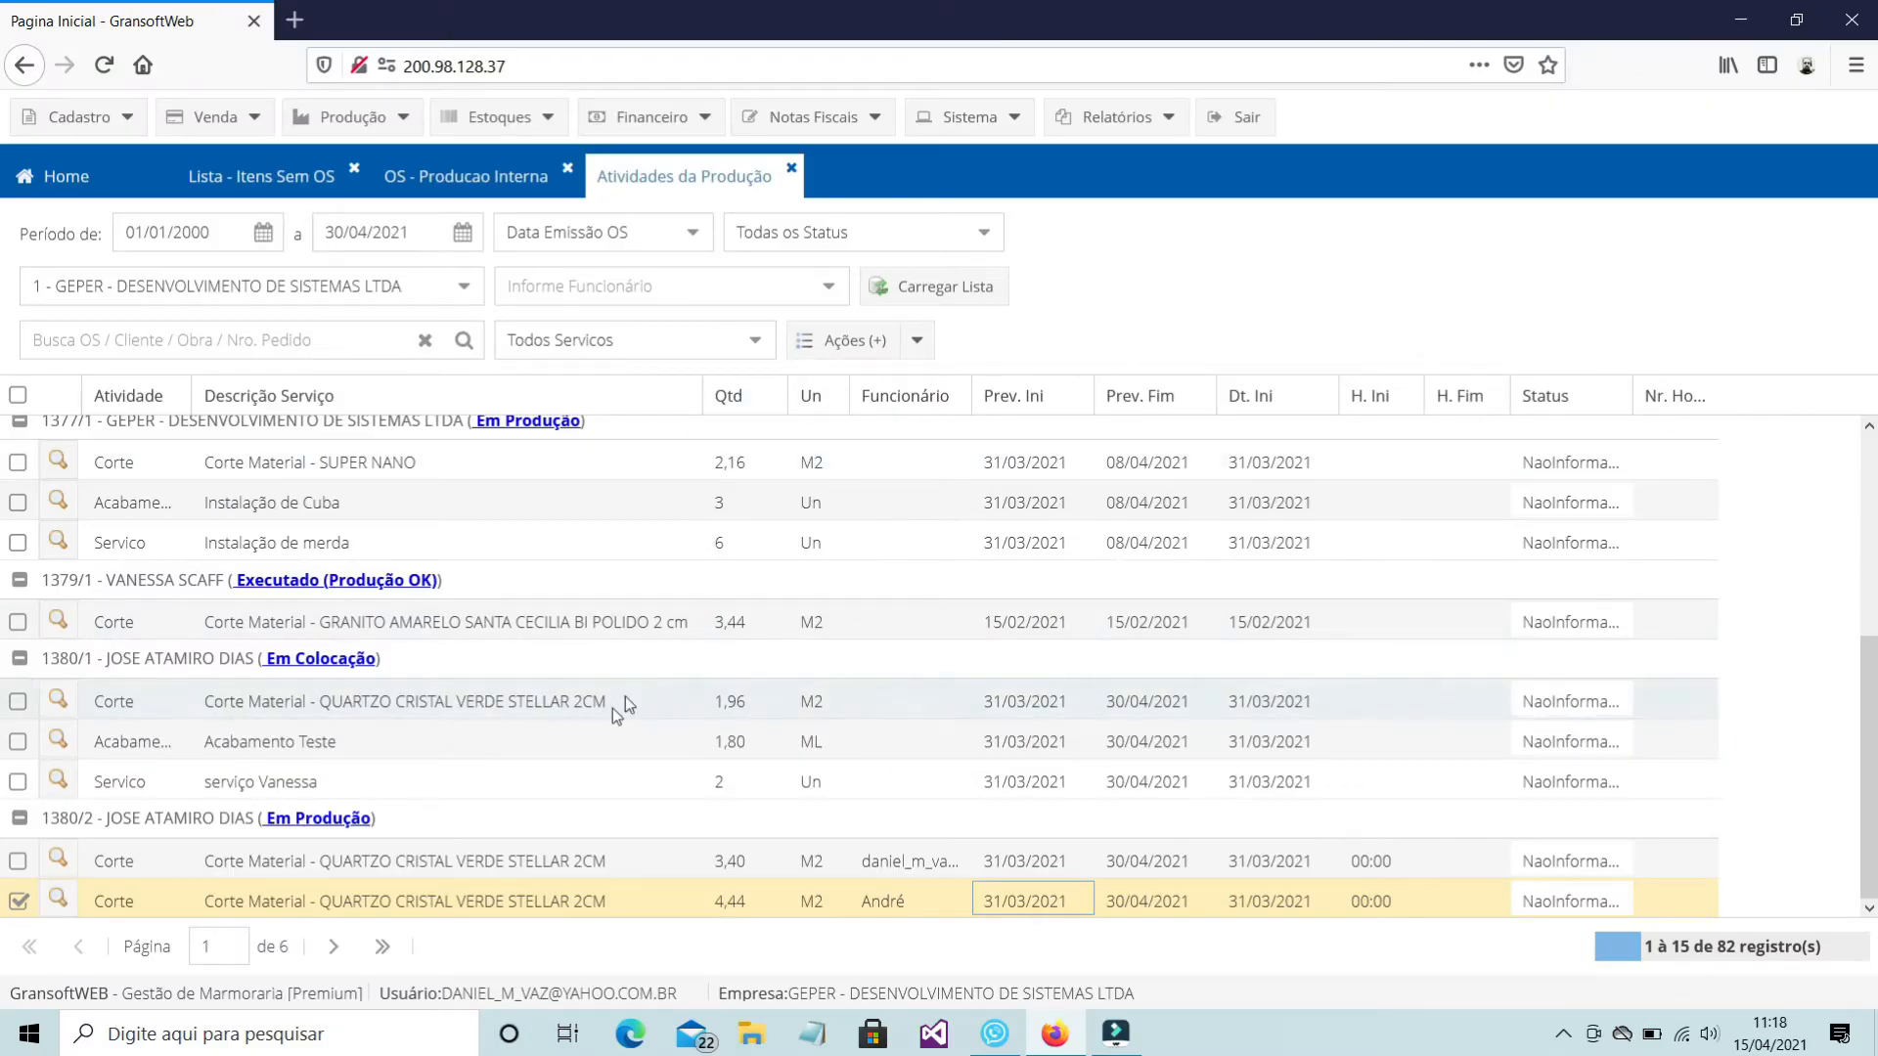
Assign the third listed employee to the 1,80 ML Acabamento Teste activity, save it and leave its details
{"action": "left_click", "coordinate": [861, 689]}
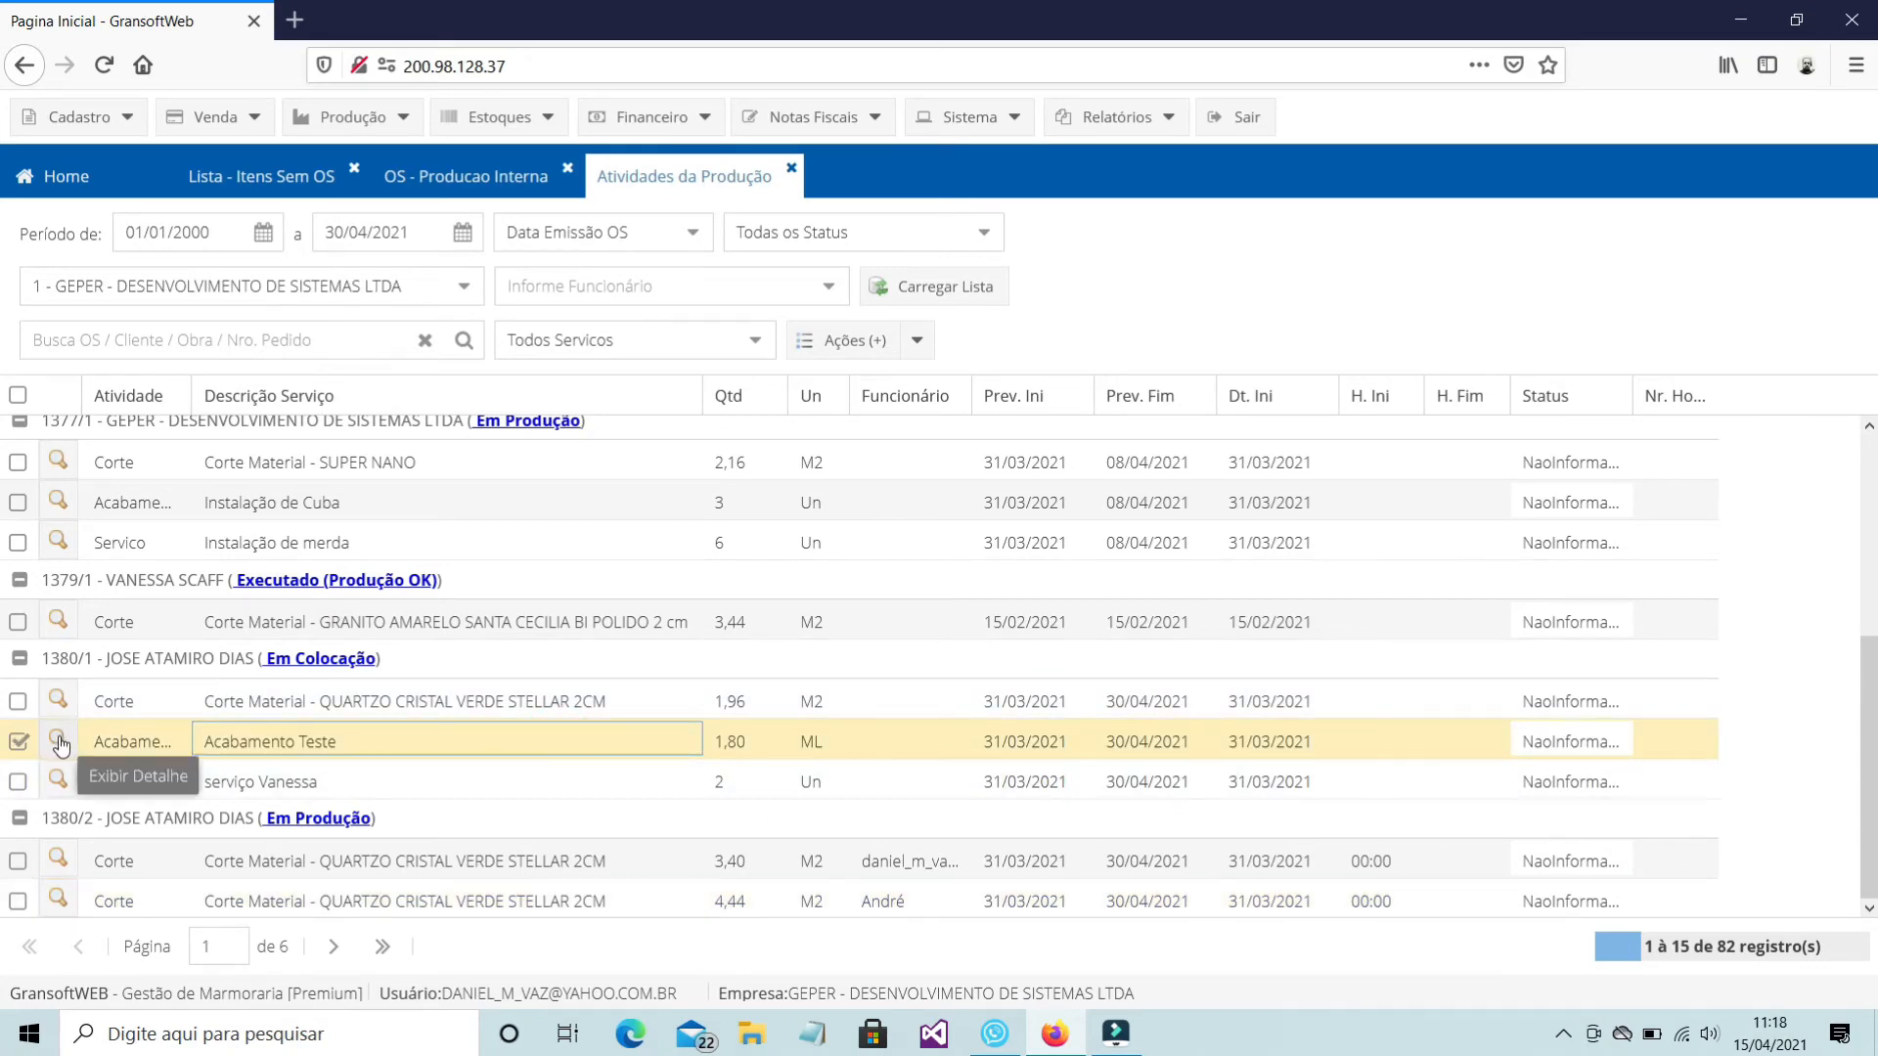
{"action": "left_click", "coordinate": [58, 740]}
{"action": "left_click", "coordinate": [929, 558]}
{"action": "left_click", "coordinate": [764, 675]}
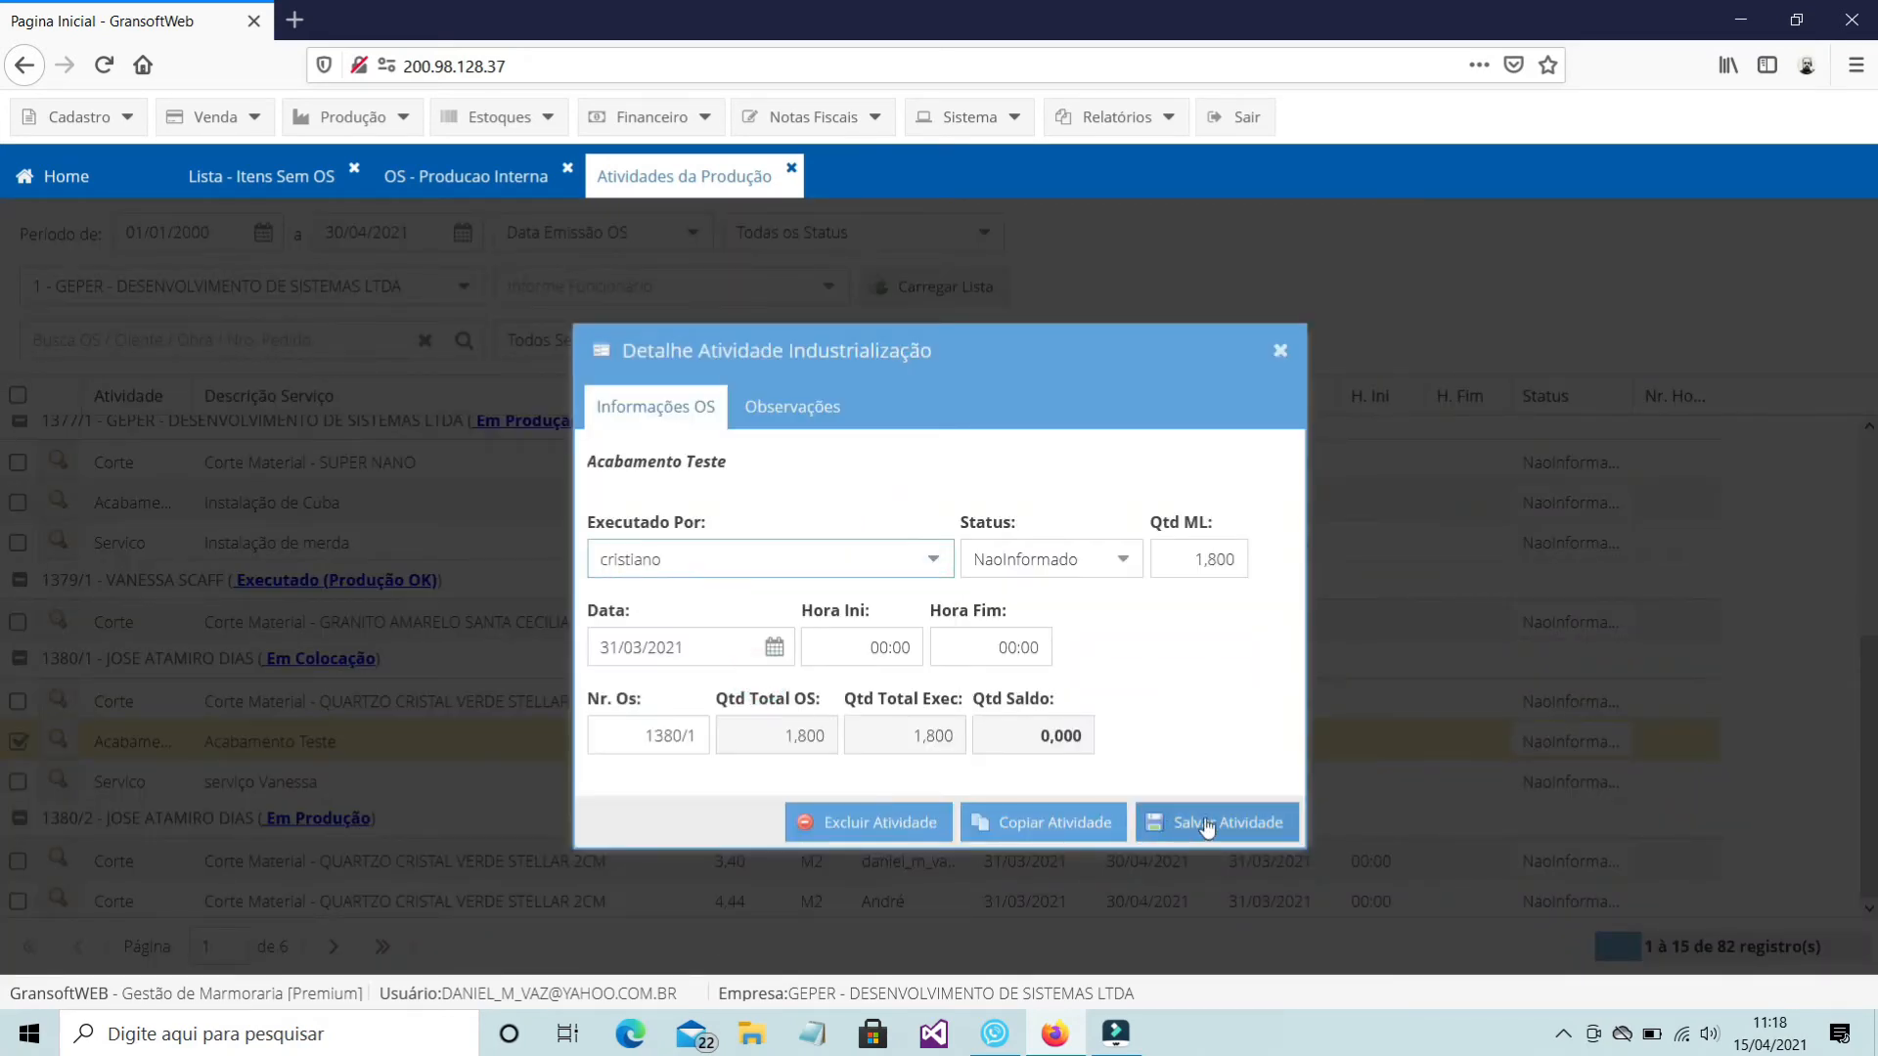
{"action": "left_click", "coordinate": [1215, 821]}
{"action": "left_click", "coordinate": [939, 634]}
{"action": "left_click", "coordinate": [1281, 350]}
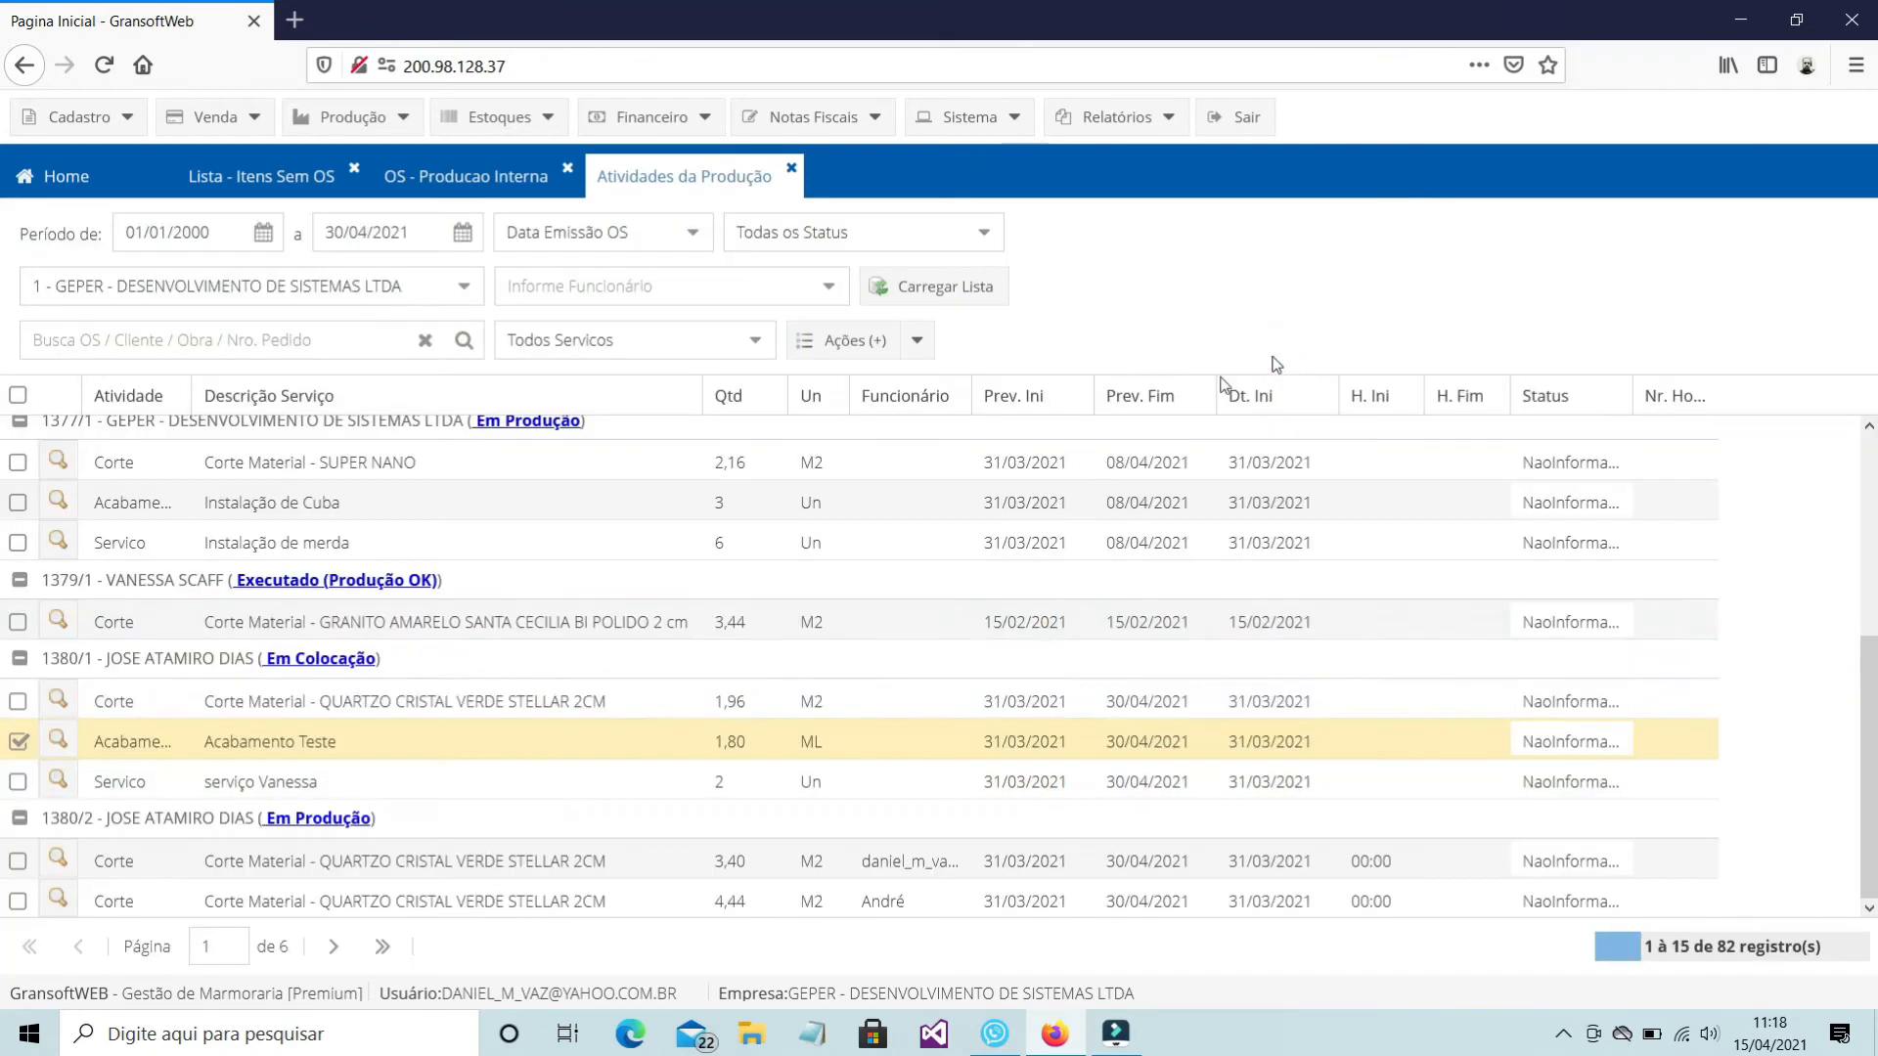
Assign the third listed employee to the 2-unit service activity below Acabamento Teste and save it
{"action": "left_click", "coordinate": [284, 778]}
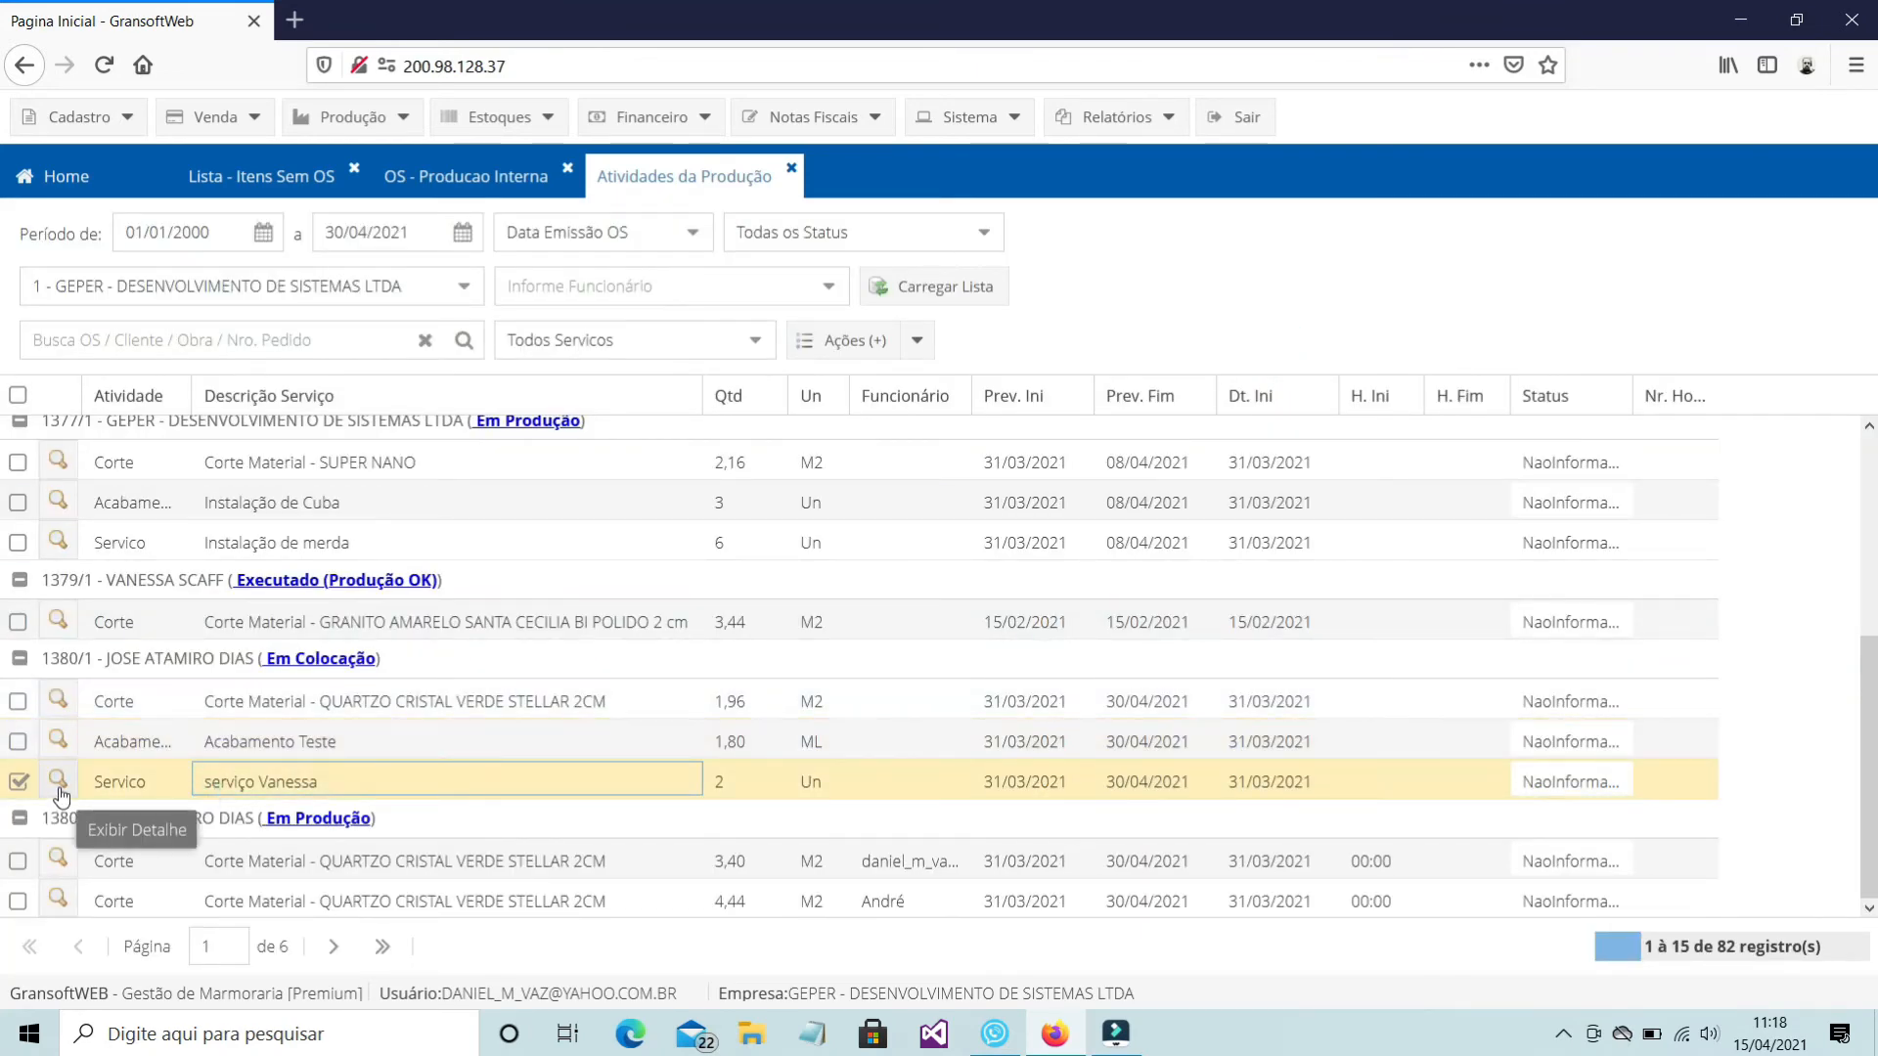
{"action": "left_click", "coordinate": [63, 781]}
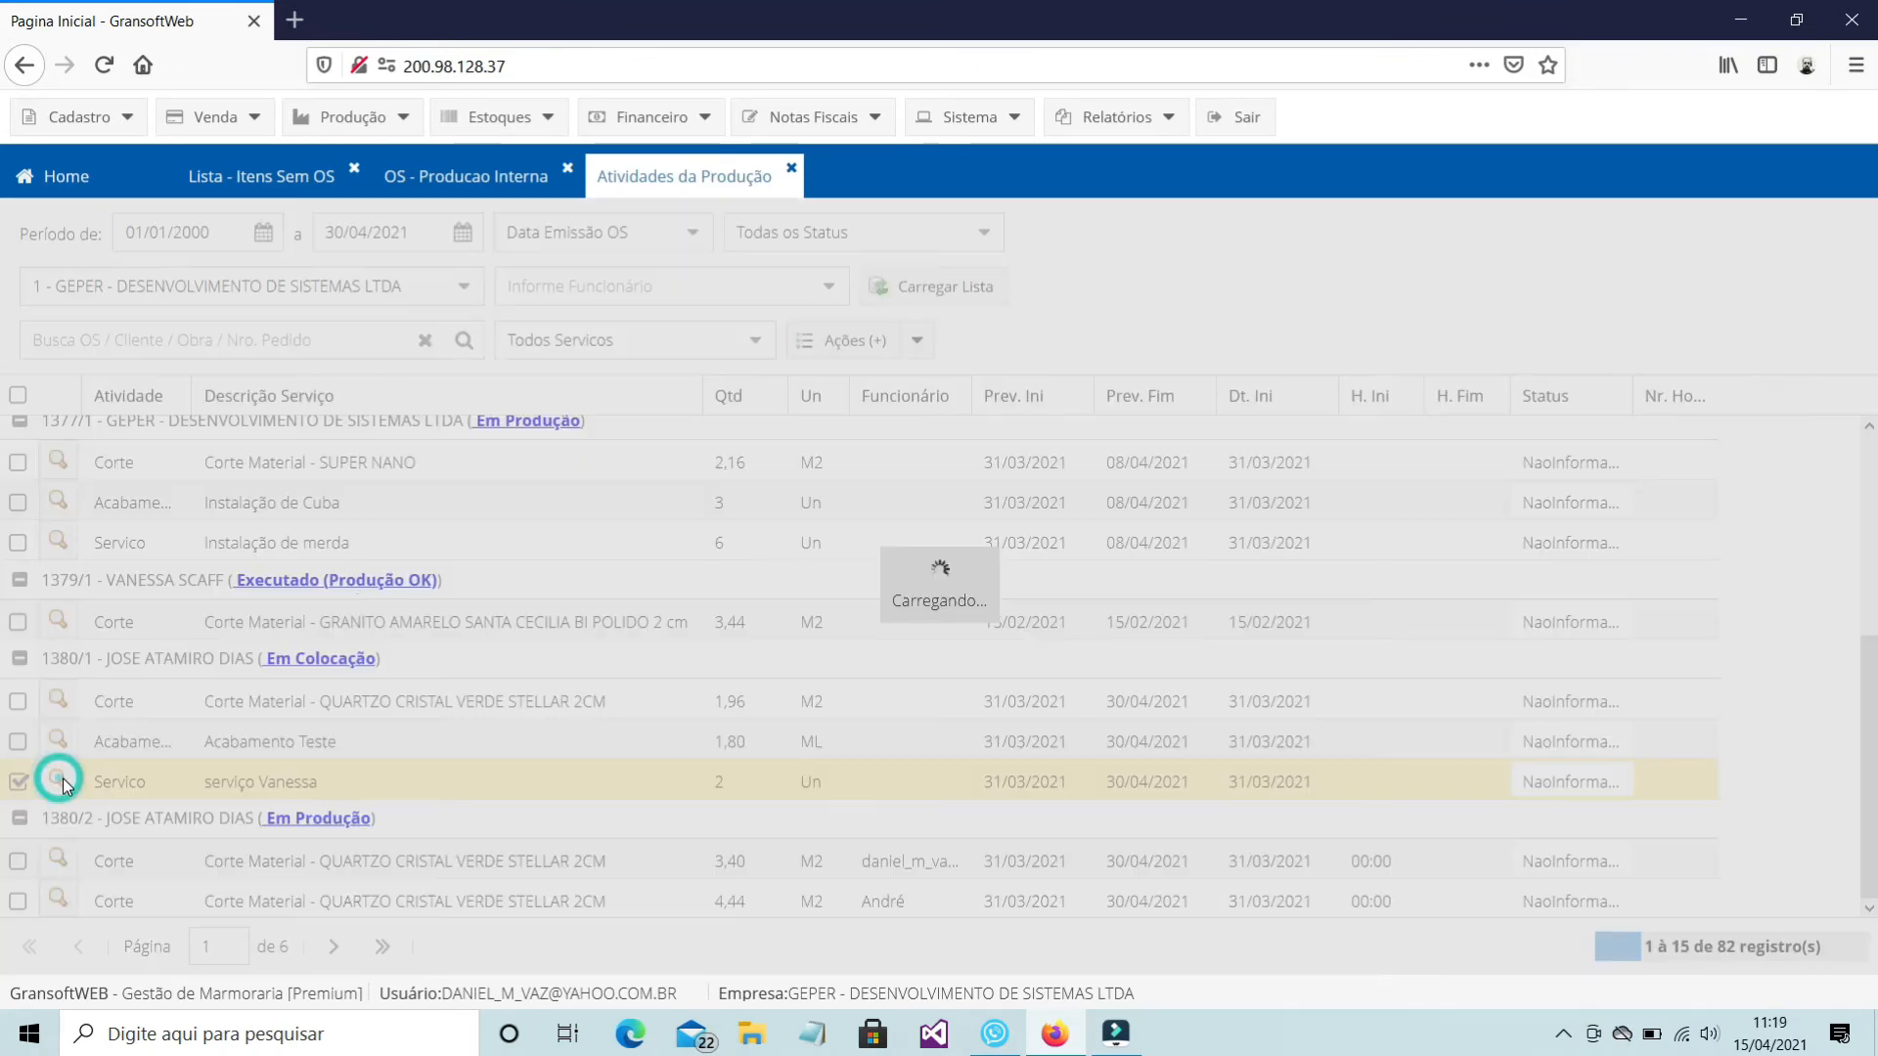
{"action": "left_click", "coordinate": [763, 558]}
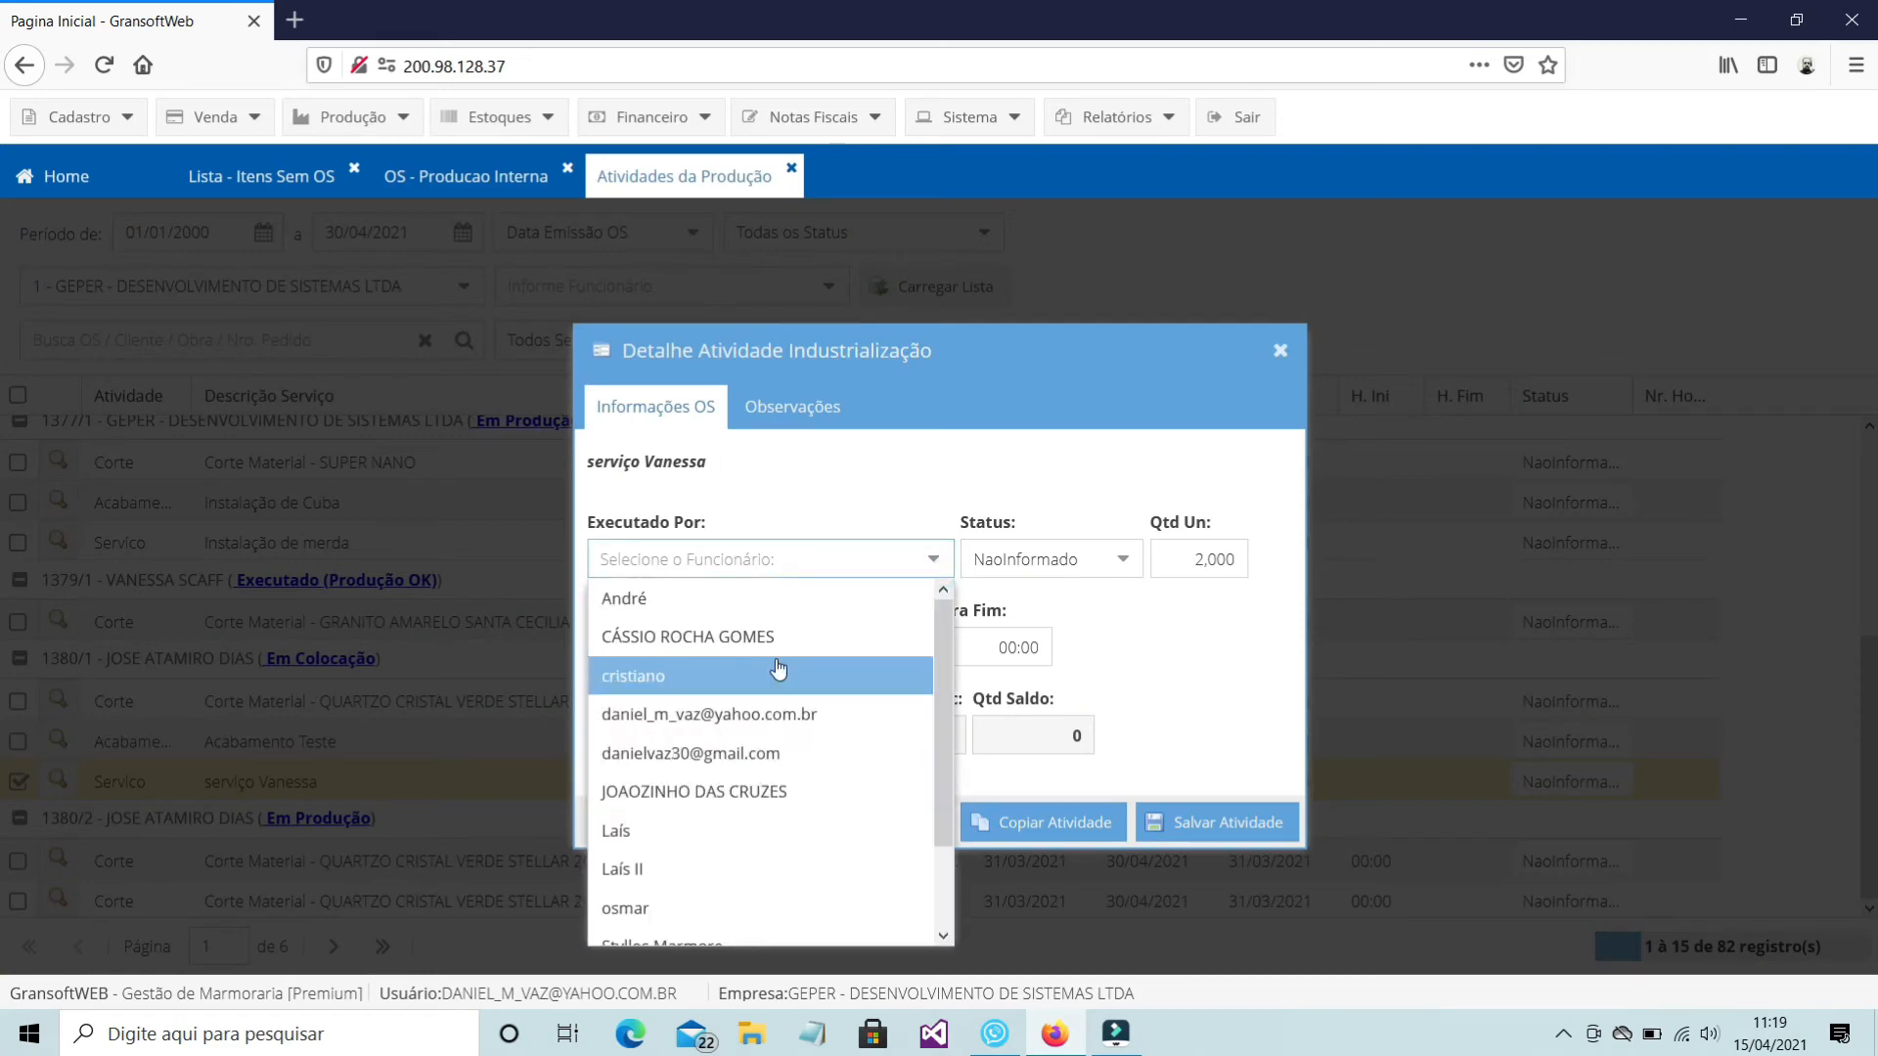
{"action": "left_click", "coordinate": [775, 666]}
{"action": "left_click", "coordinate": [1205, 822]}
{"action": "left_click", "coordinate": [963, 641]}
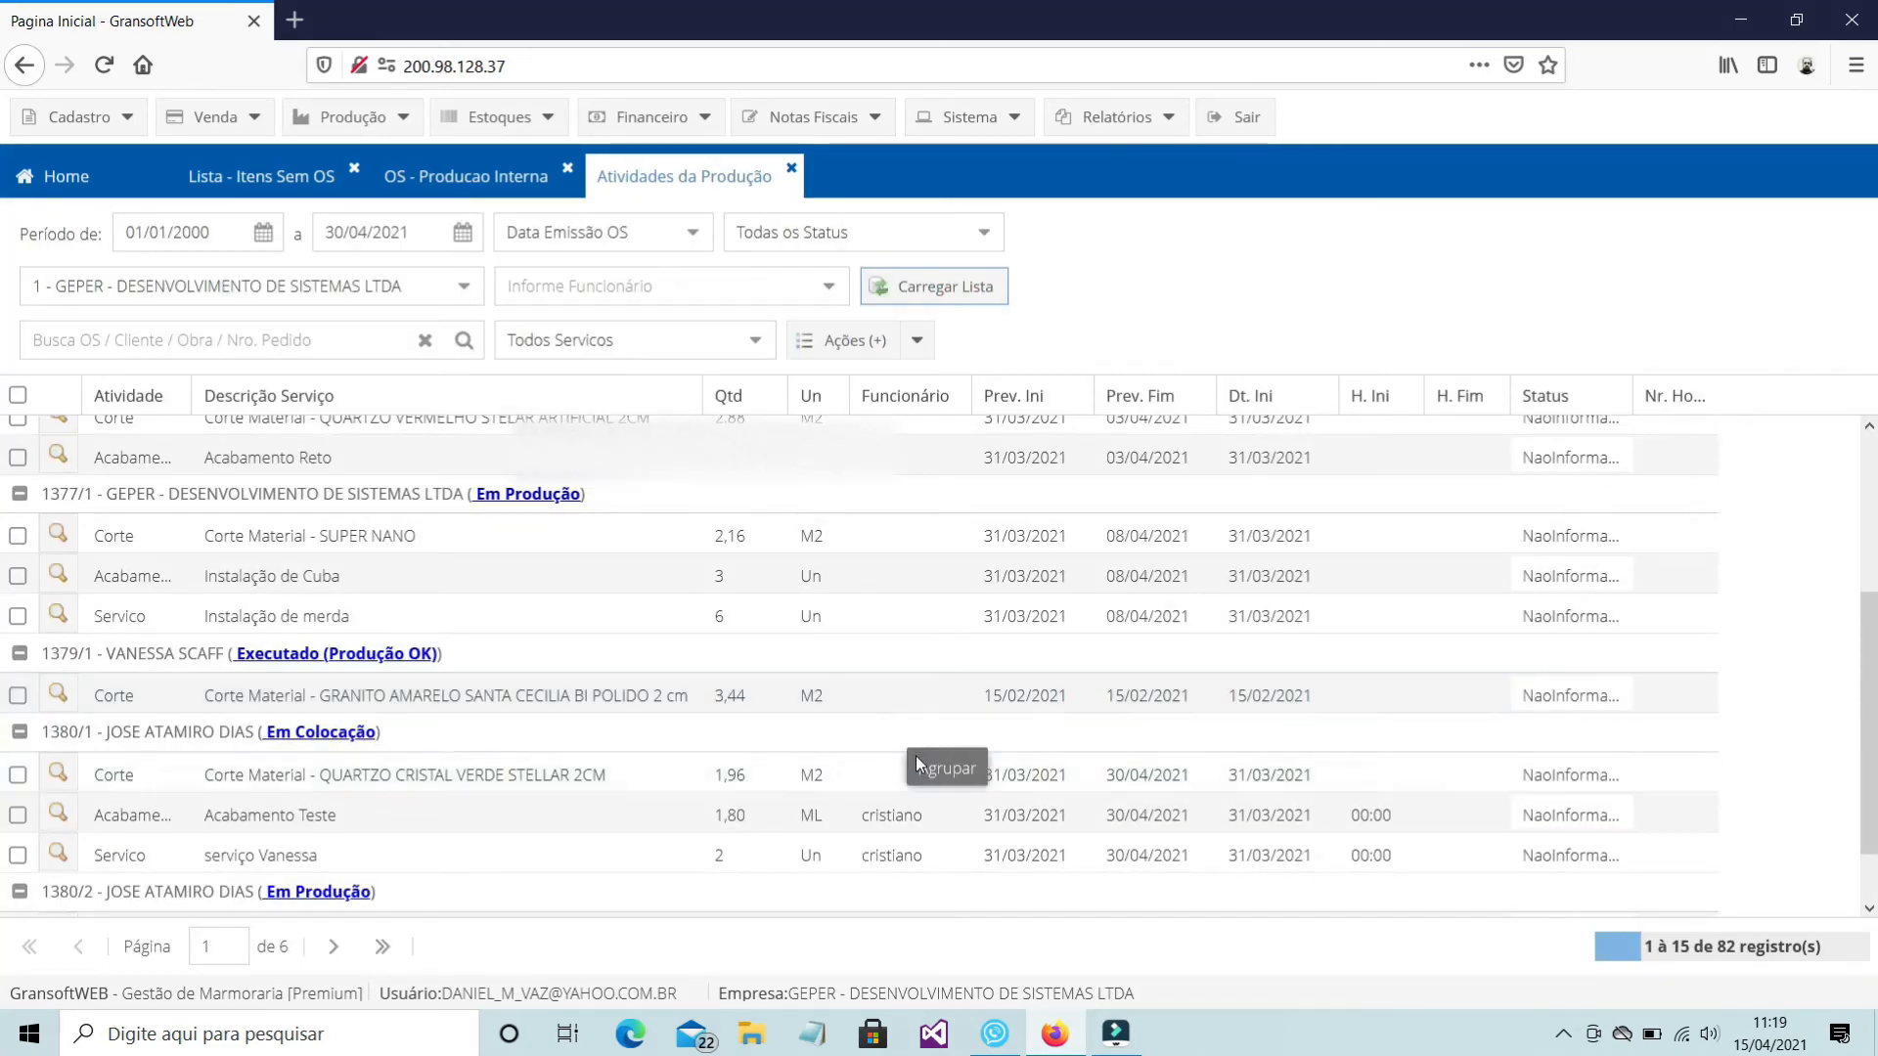
Assign the first listed employee to the Acabamento Boleado activity in the first order, save it and leave its details
{"action": "left_click", "coordinate": [58, 614]}
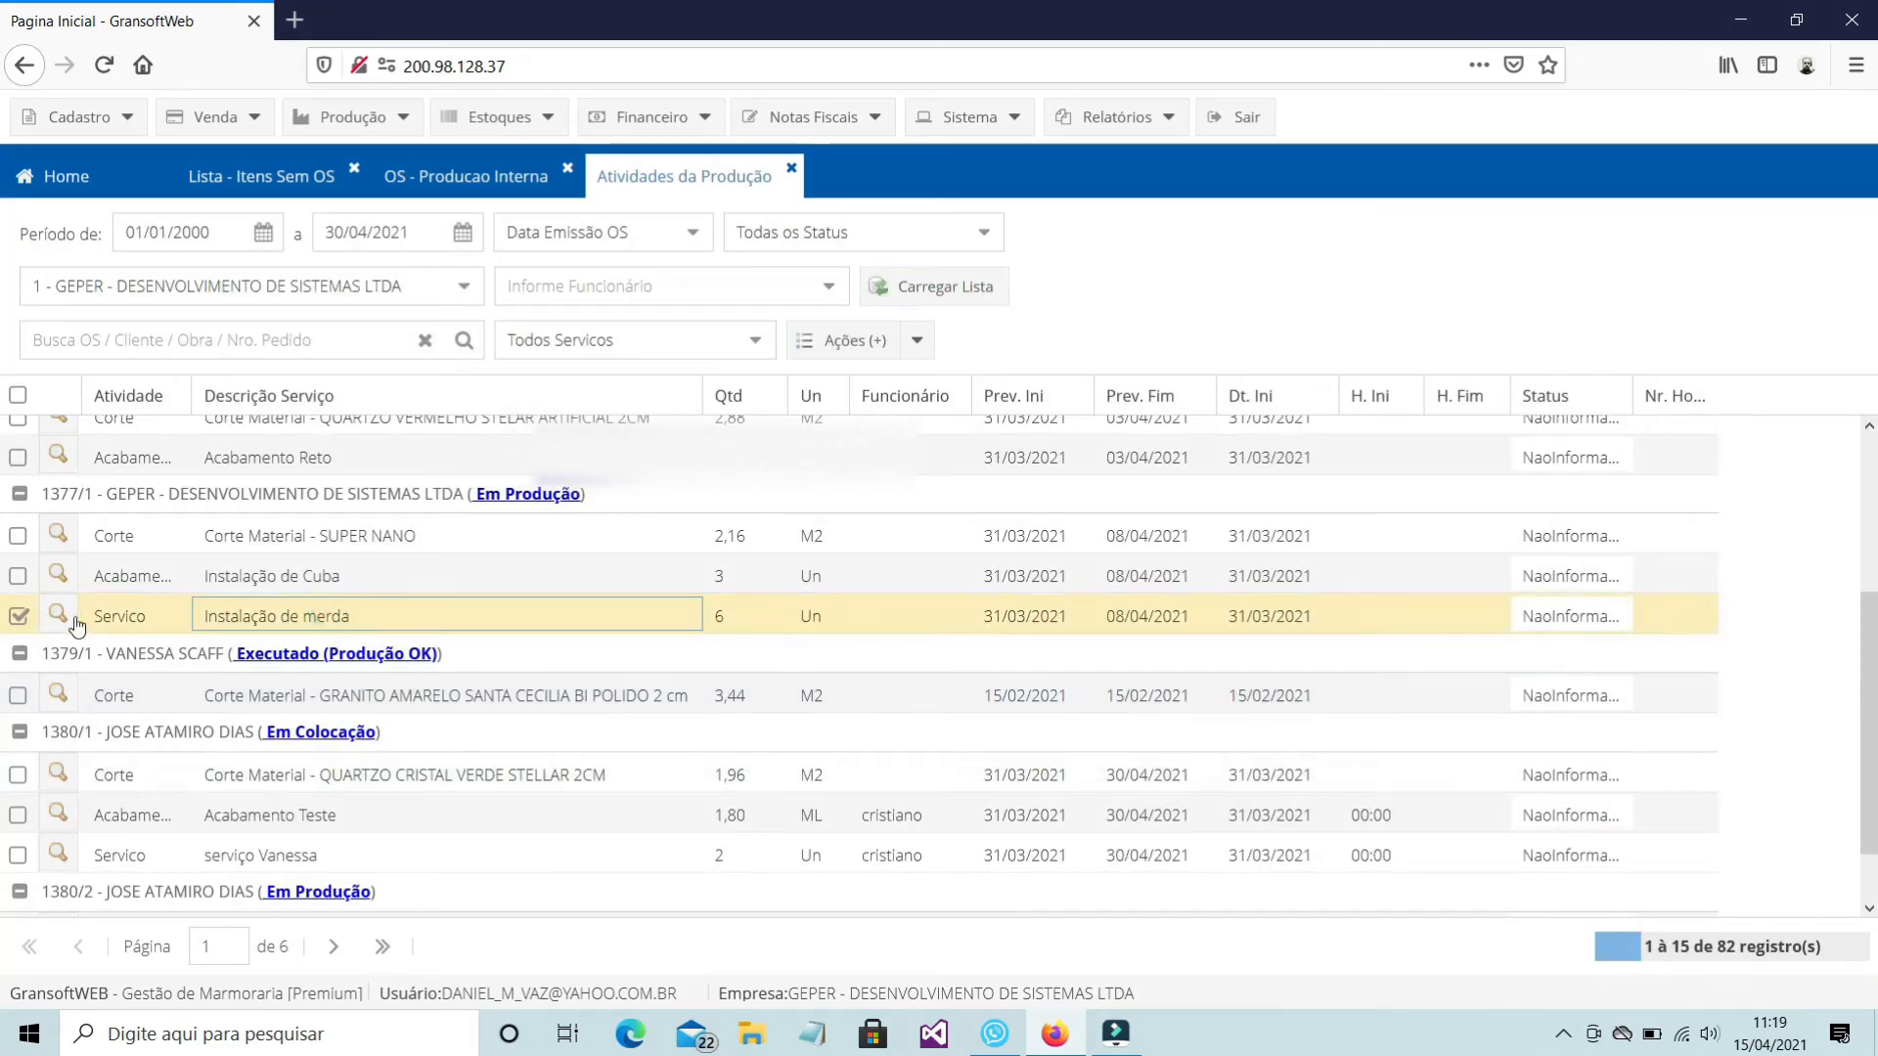
{"action": "left_click", "coordinate": [1277, 354]}
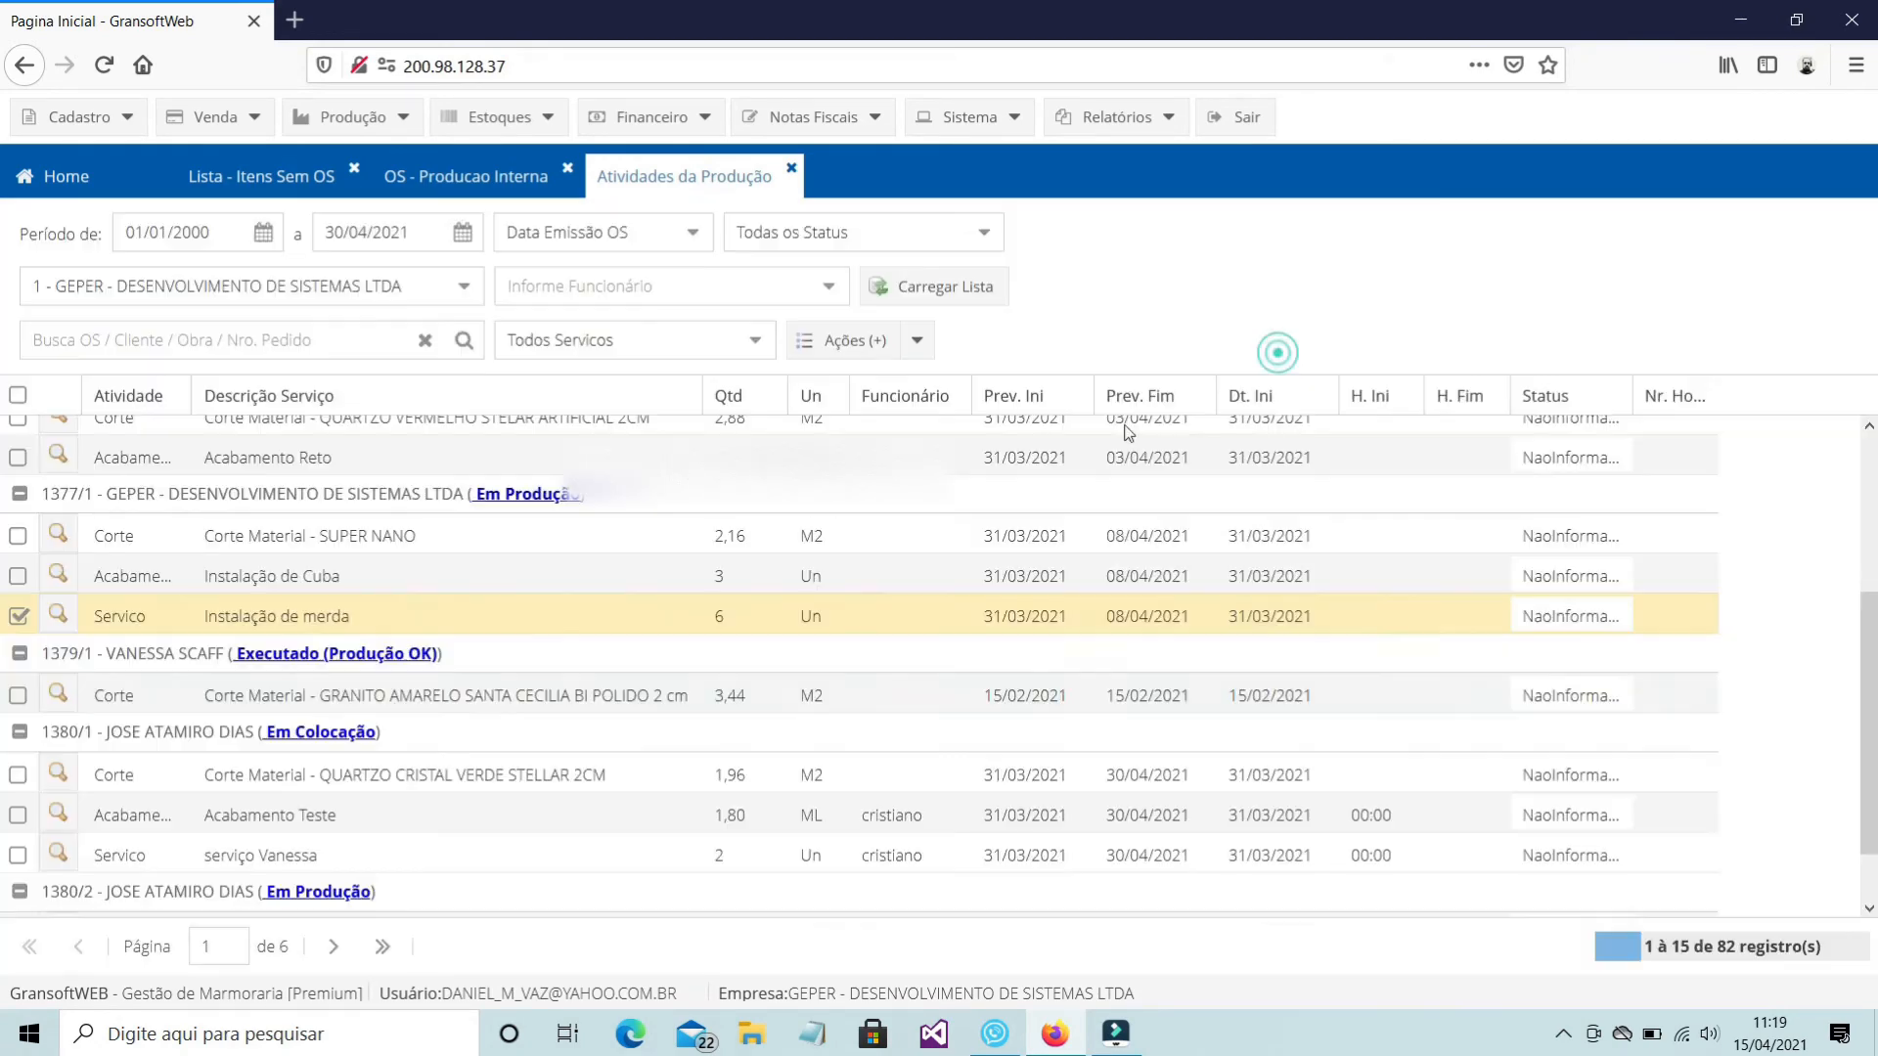
{"action": "scroll", "coordinate": [187, 643], "scroll_direction": "up", "scroll_amount": 3}
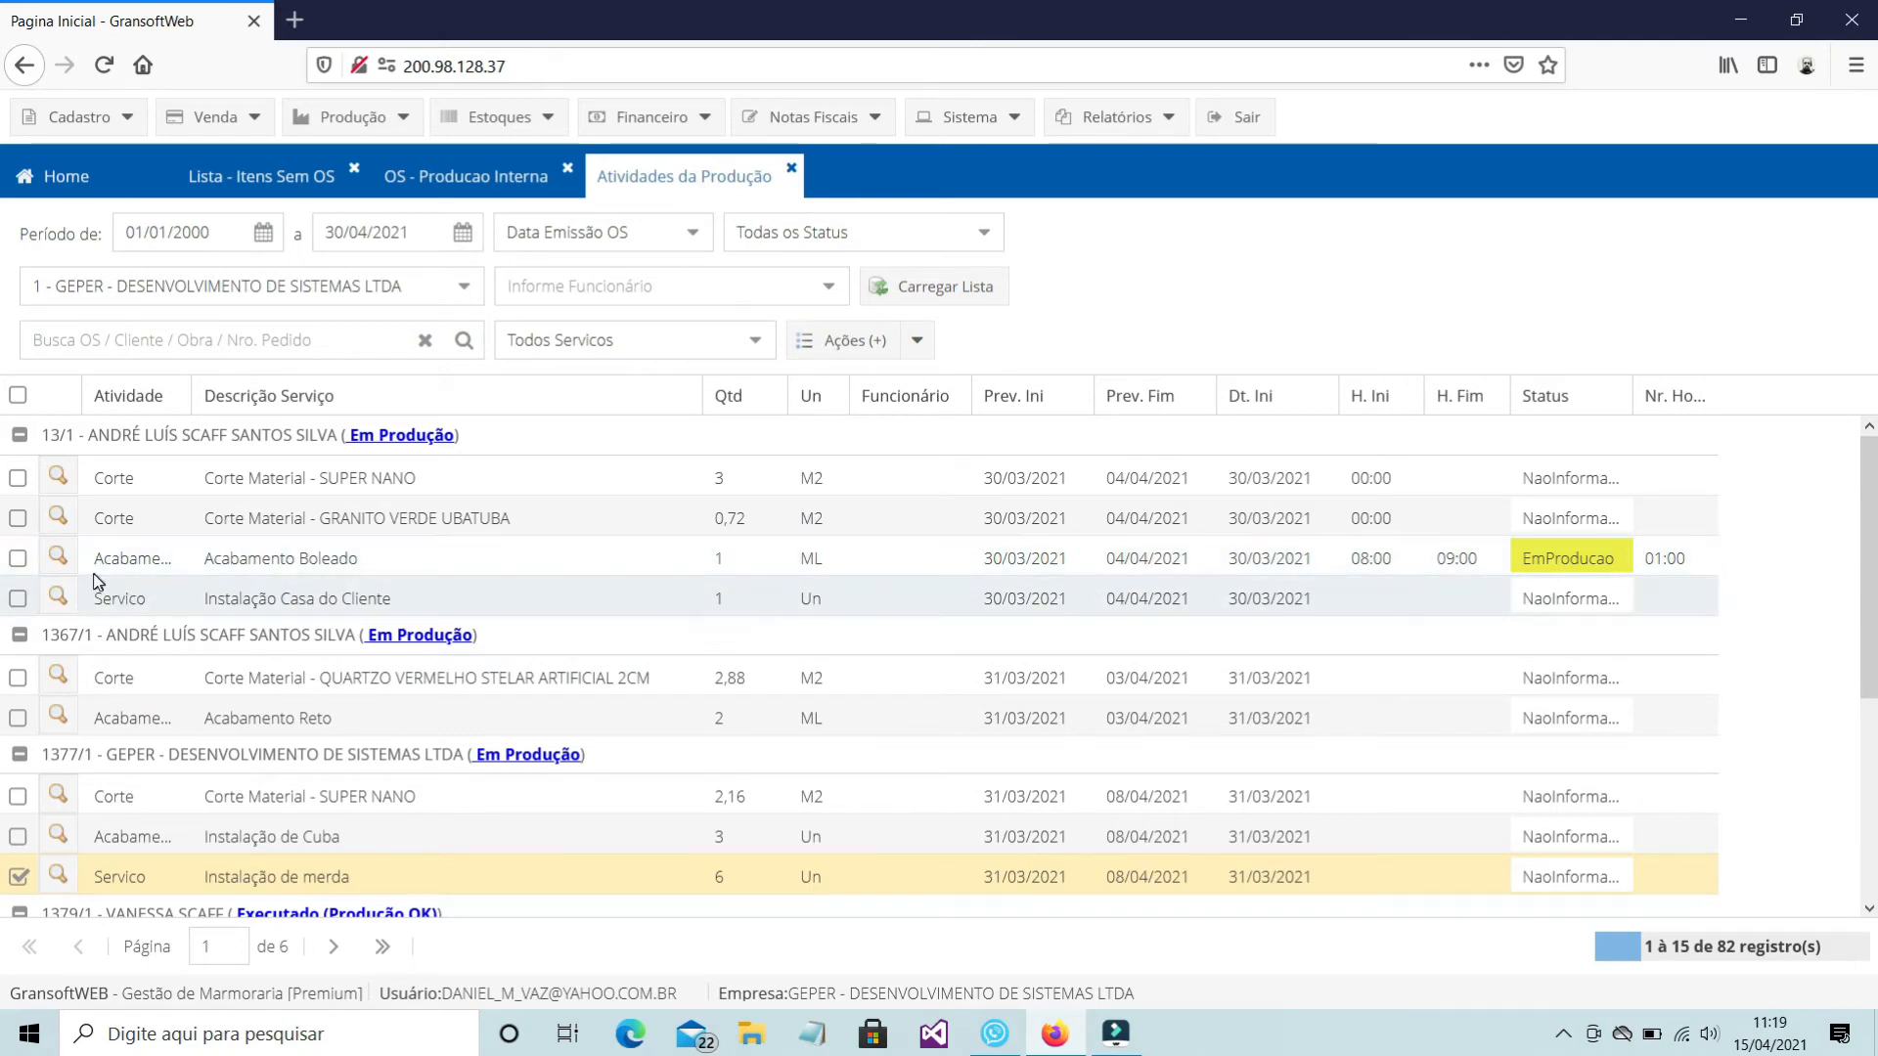
{"action": "left_click", "coordinate": [58, 556]}
{"action": "left_click", "coordinate": [753, 559]}
{"action": "left_click", "coordinate": [847, 601]}
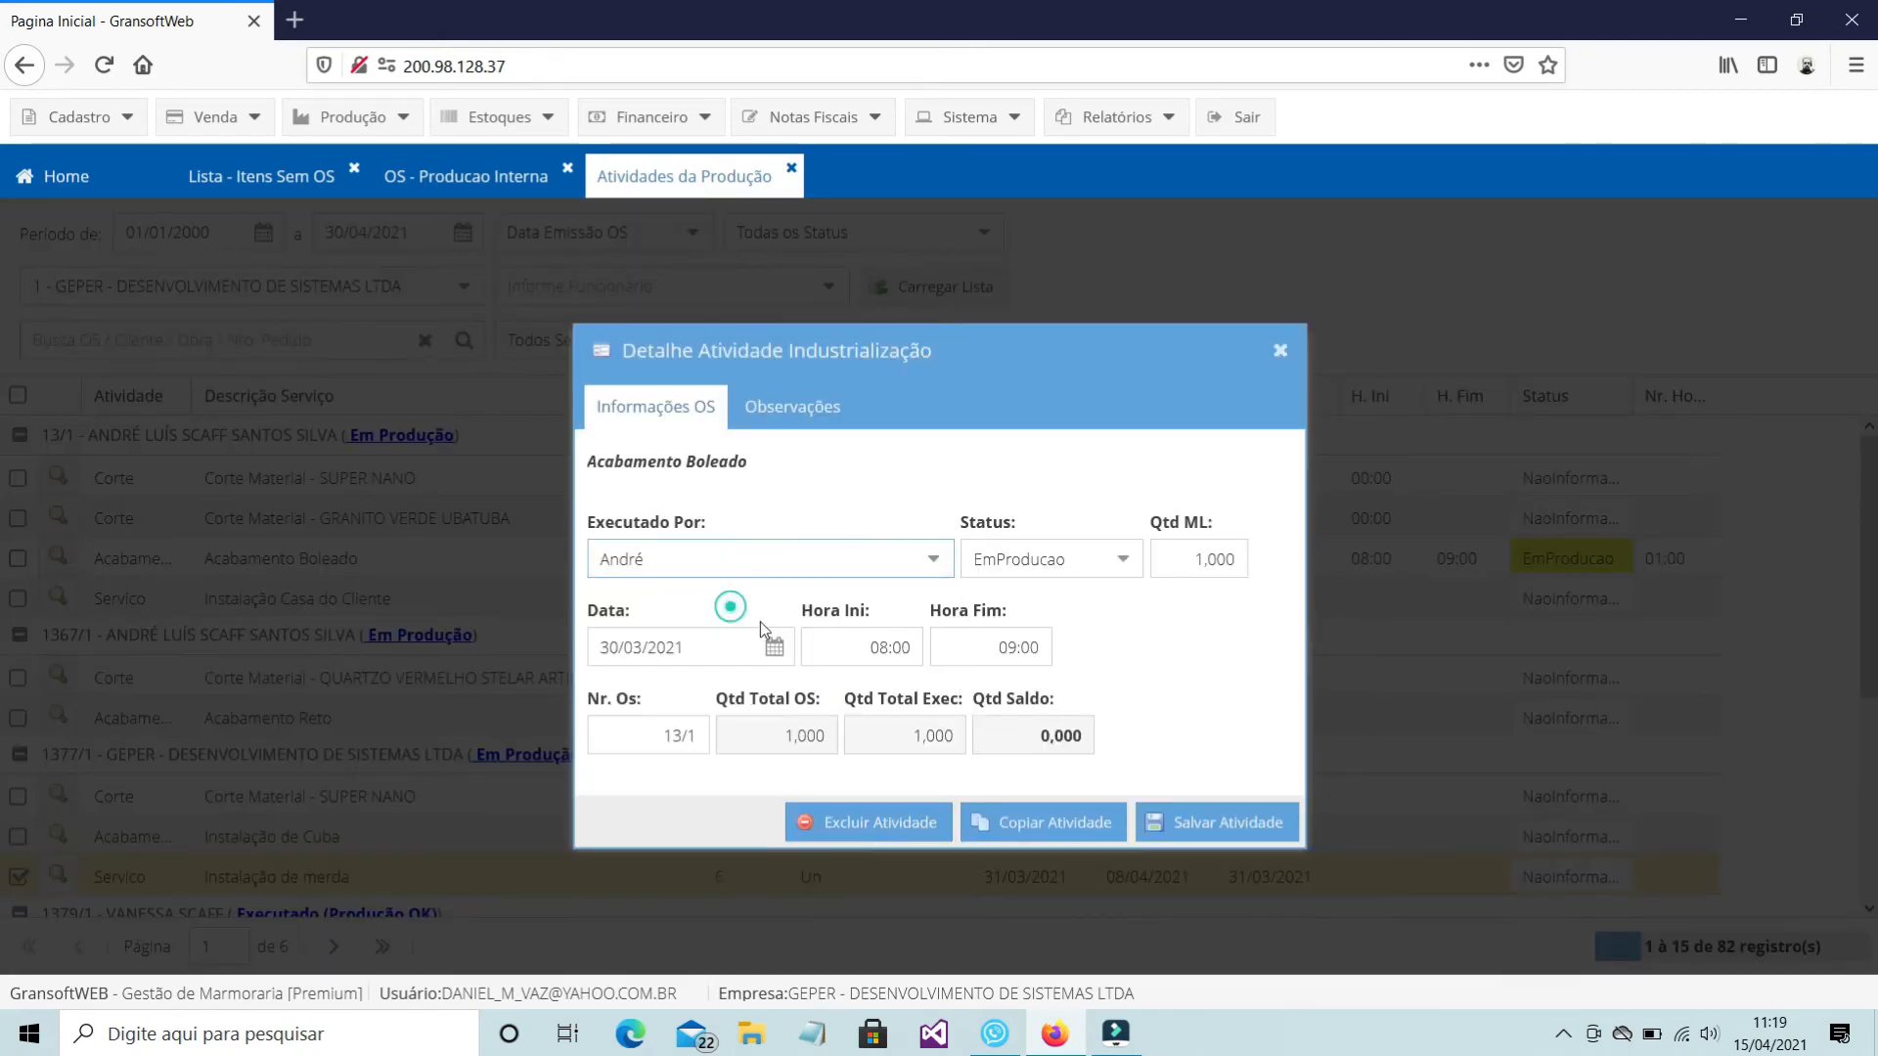
{"action": "left_click", "coordinate": [1217, 823]}
{"action": "left_click", "coordinate": [939, 633]}
{"action": "left_click", "coordinate": [1281, 354]}
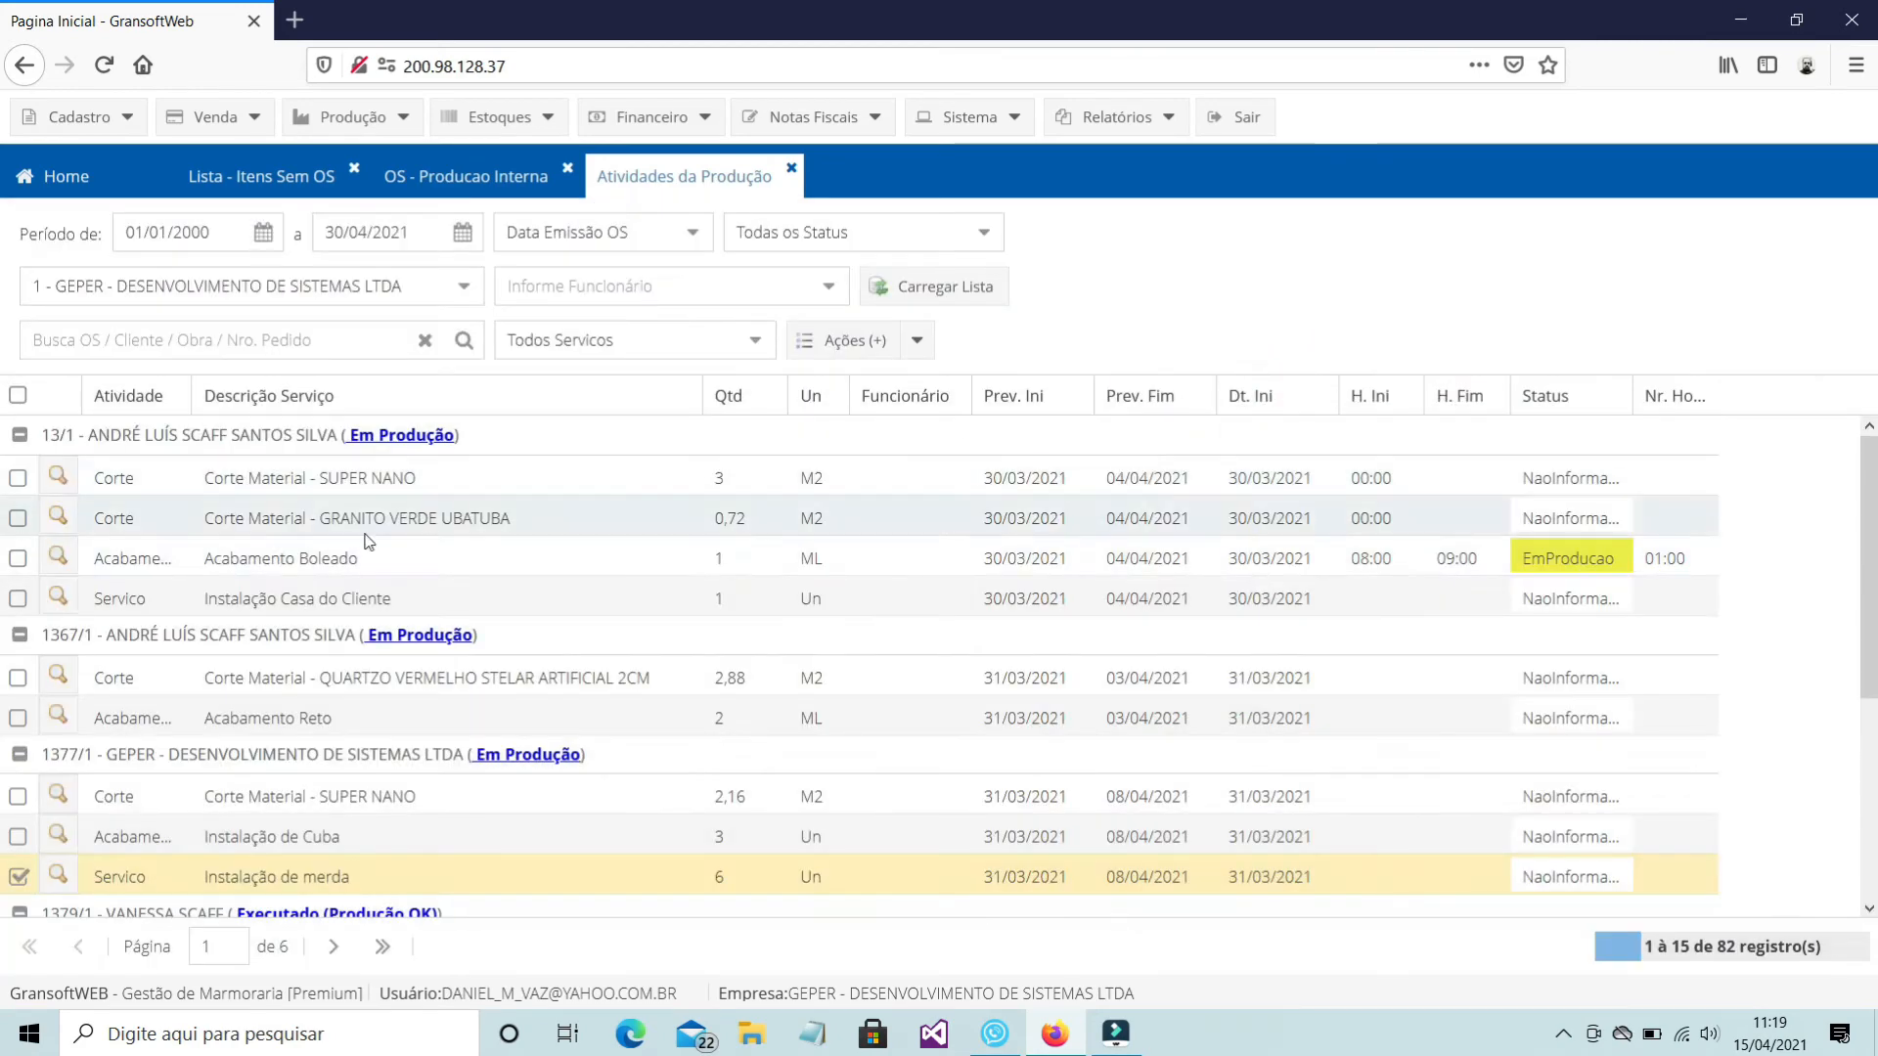
Generate the Extrato Atividades report for finished activities with the type Produtividade - Corte
{"action": "left_click", "coordinate": [919, 341]}
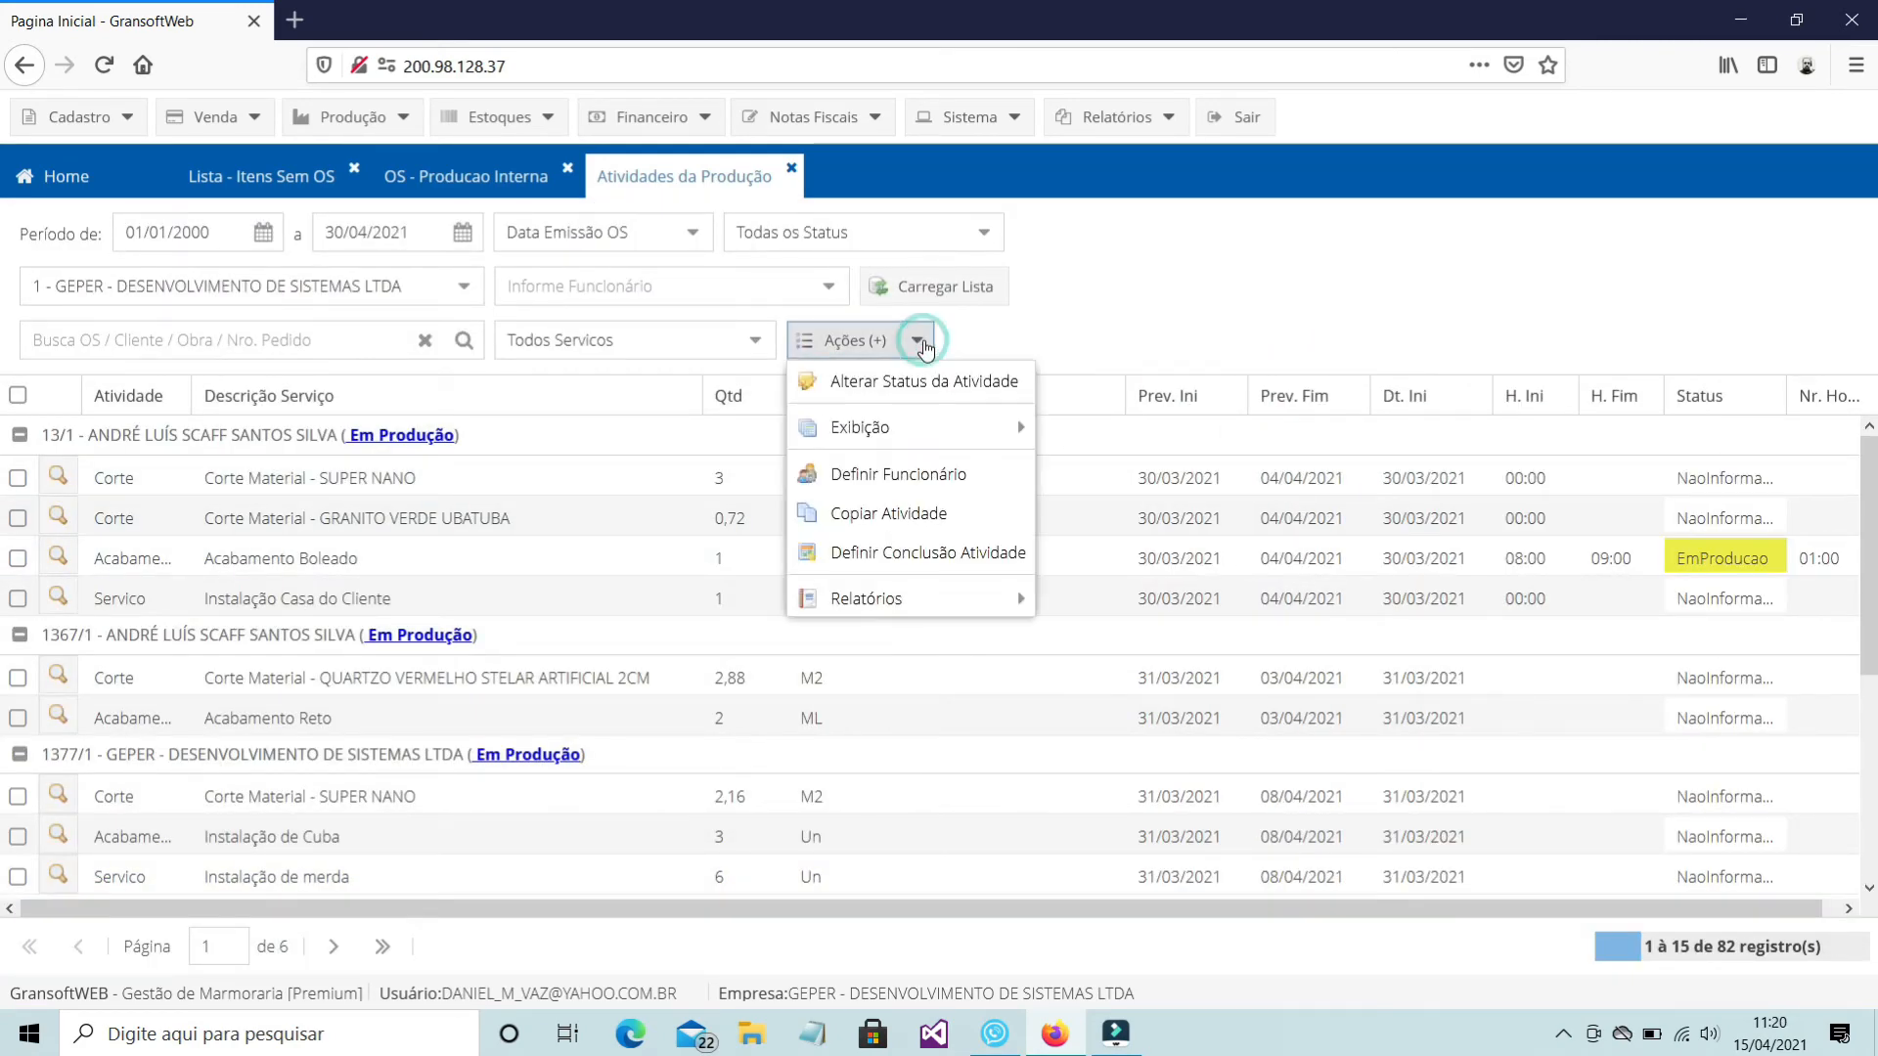
{"action": "mouse_move", "coordinate": [939, 600]}
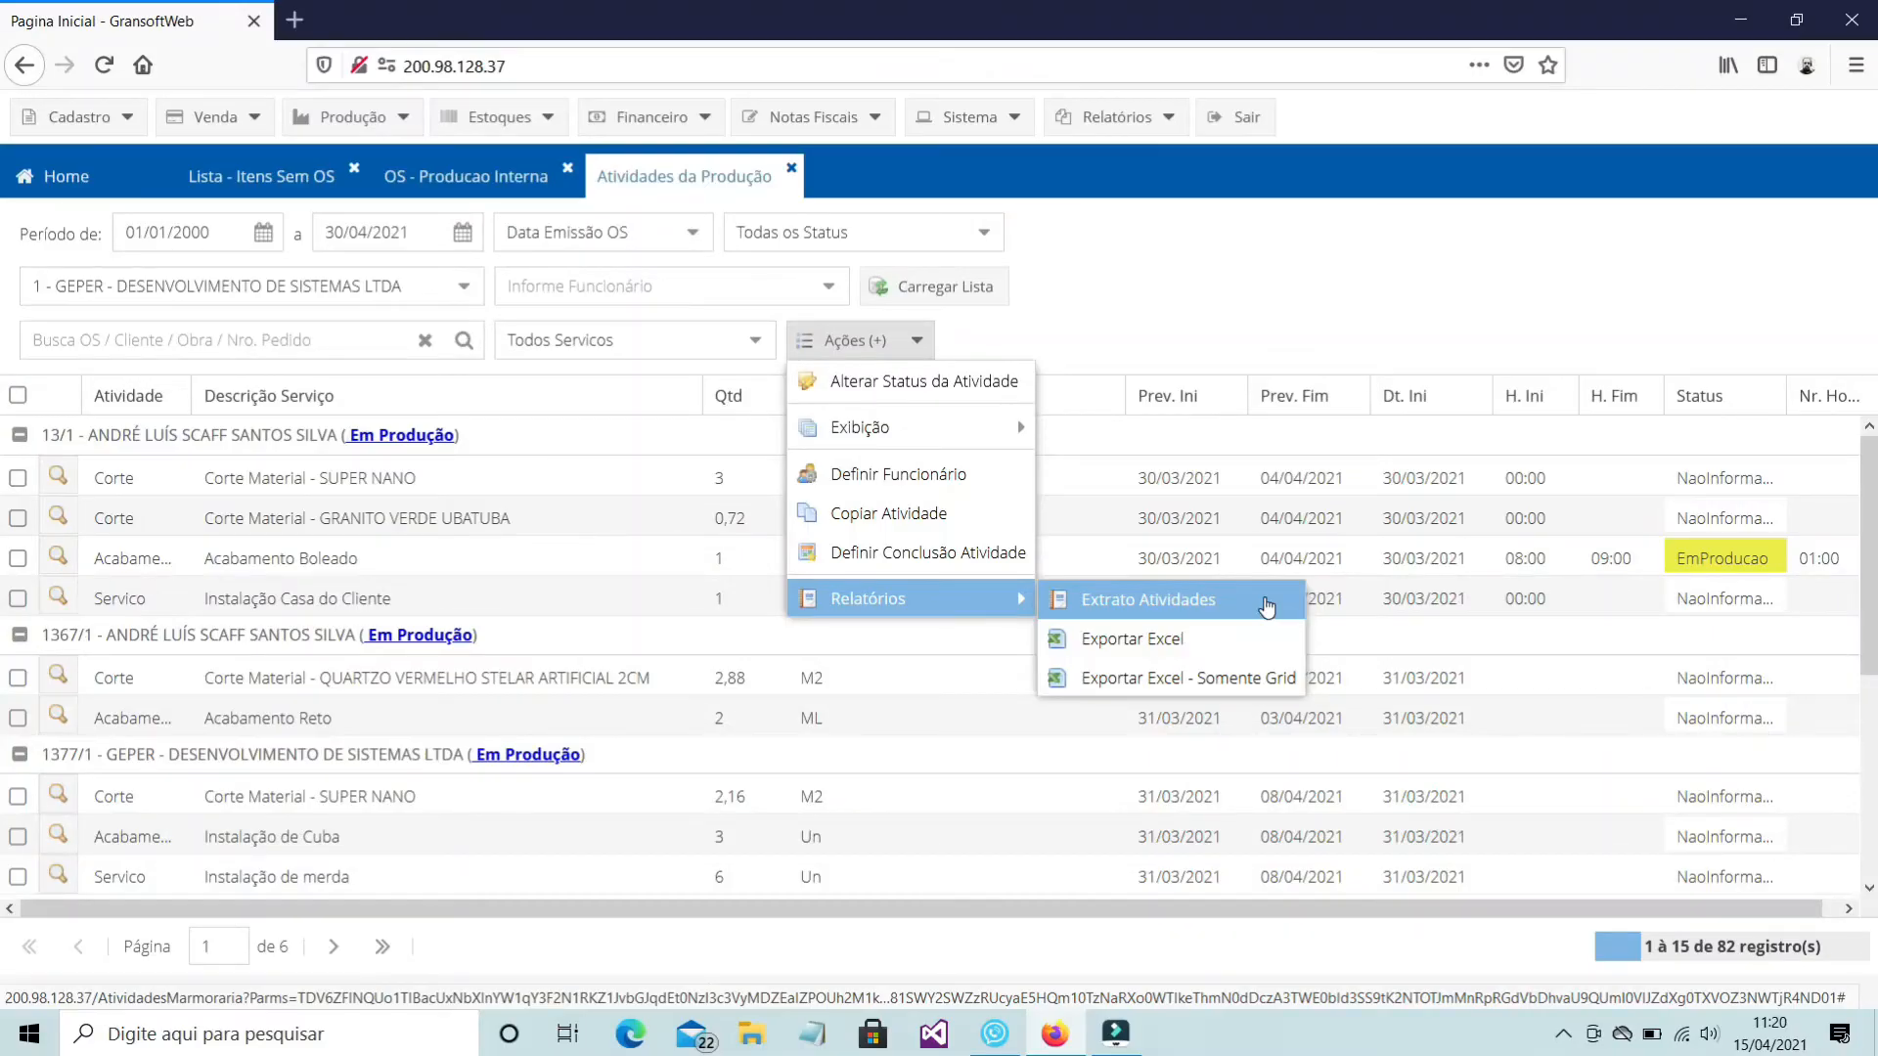
{"action": "left_click", "coordinate": [1266, 601]}
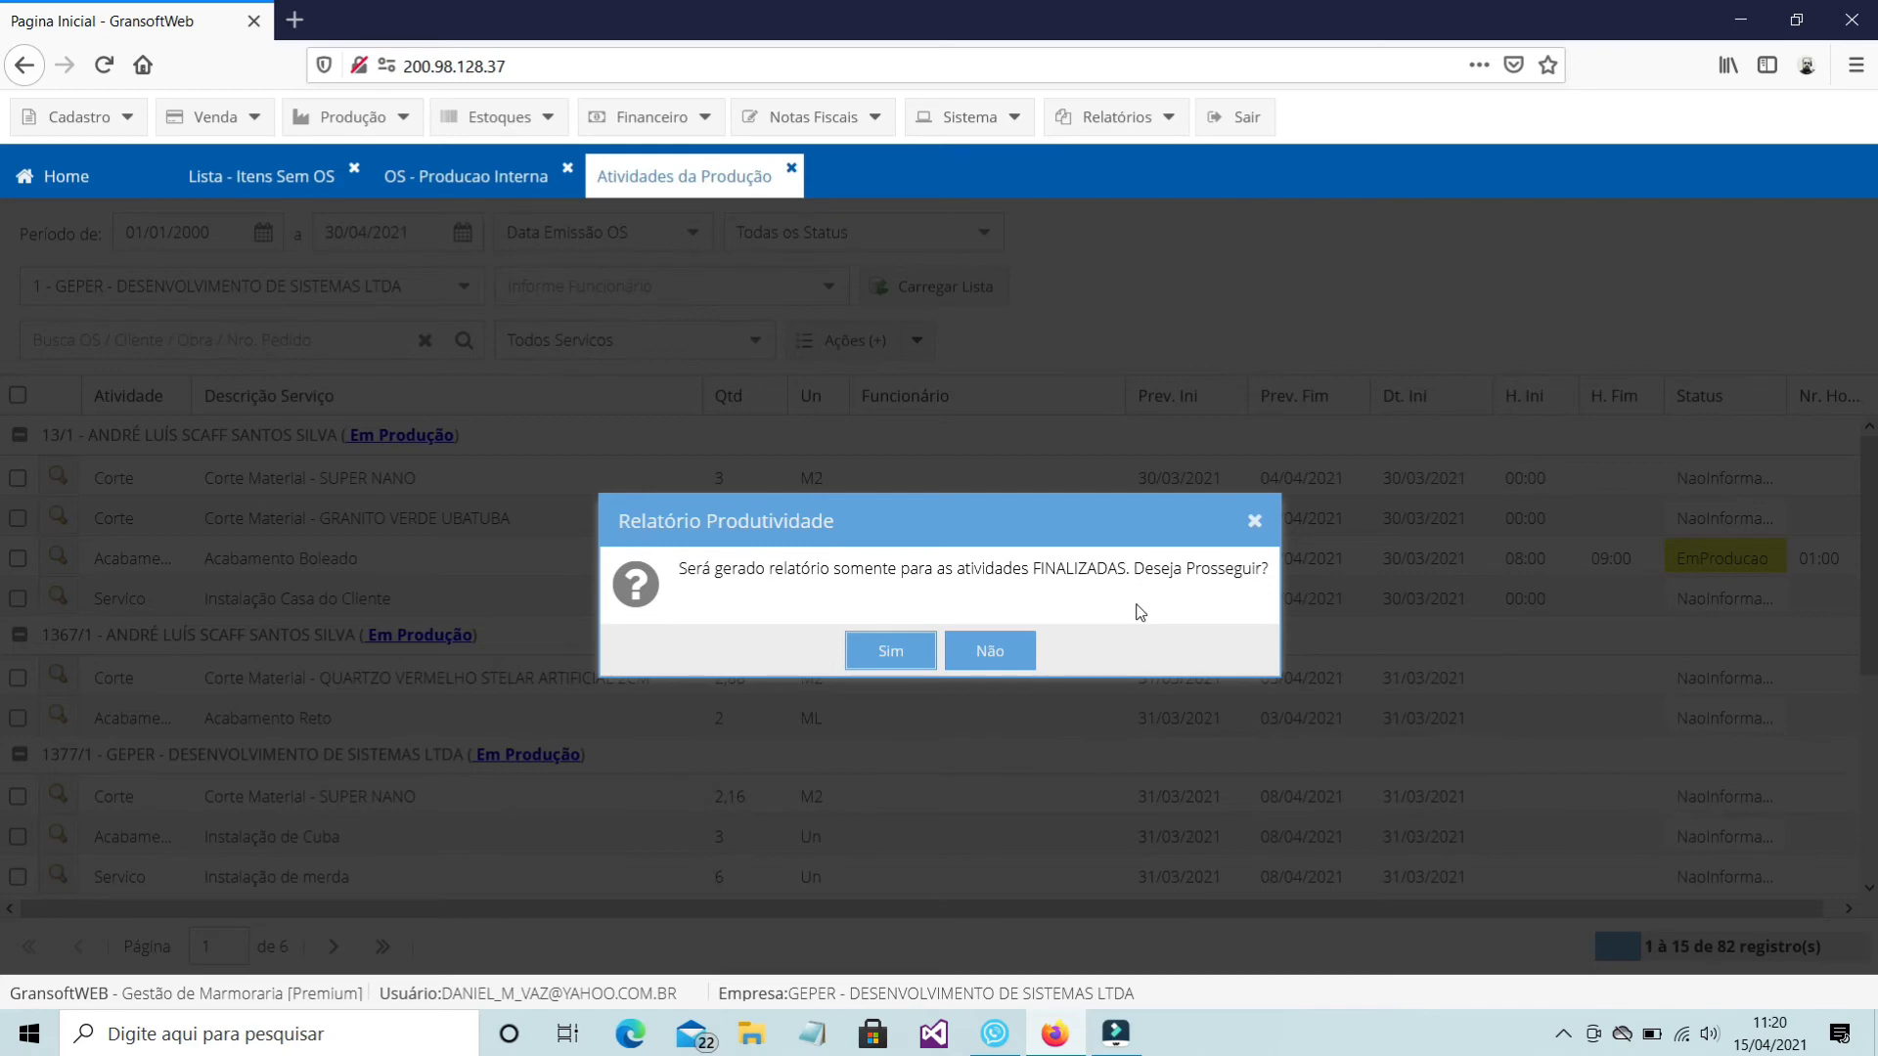
{"action": "left_click", "coordinate": [888, 647]}
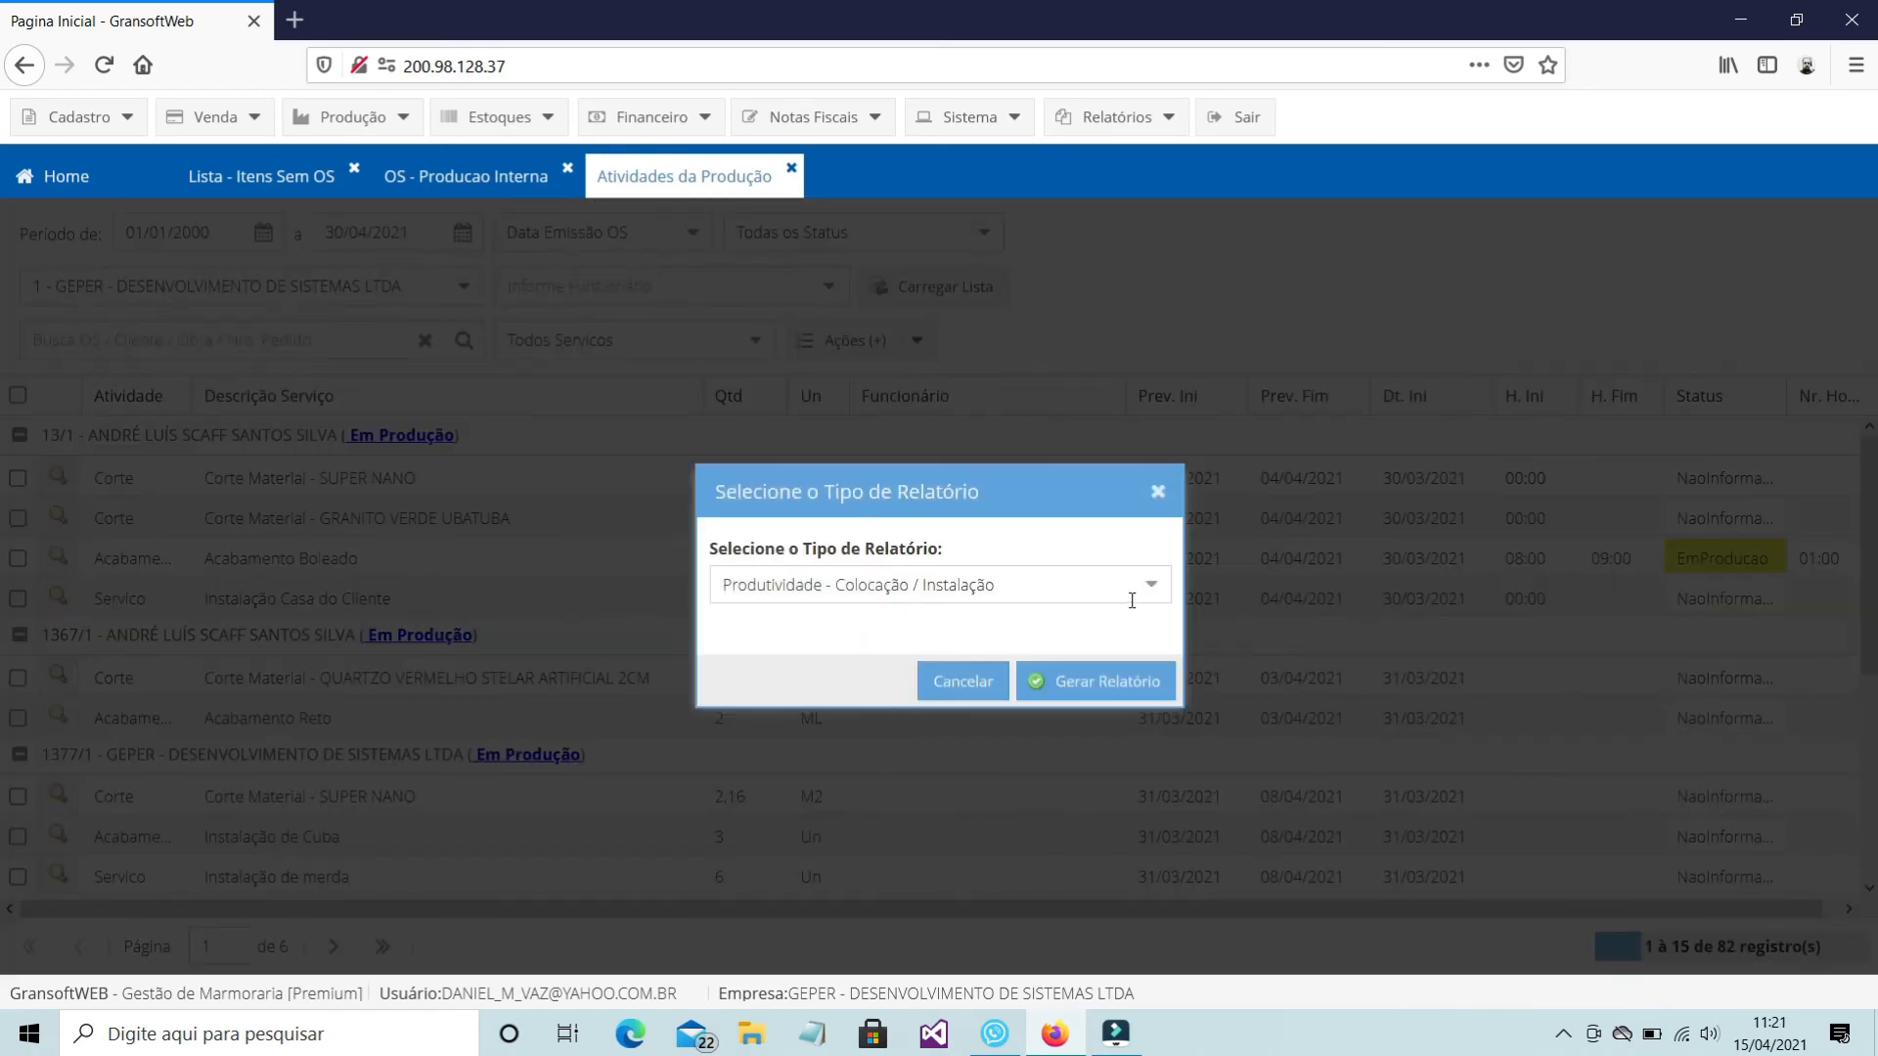
{"action": "left_click", "coordinate": [1152, 592]}
{"action": "left_click", "coordinate": [1009, 655]}
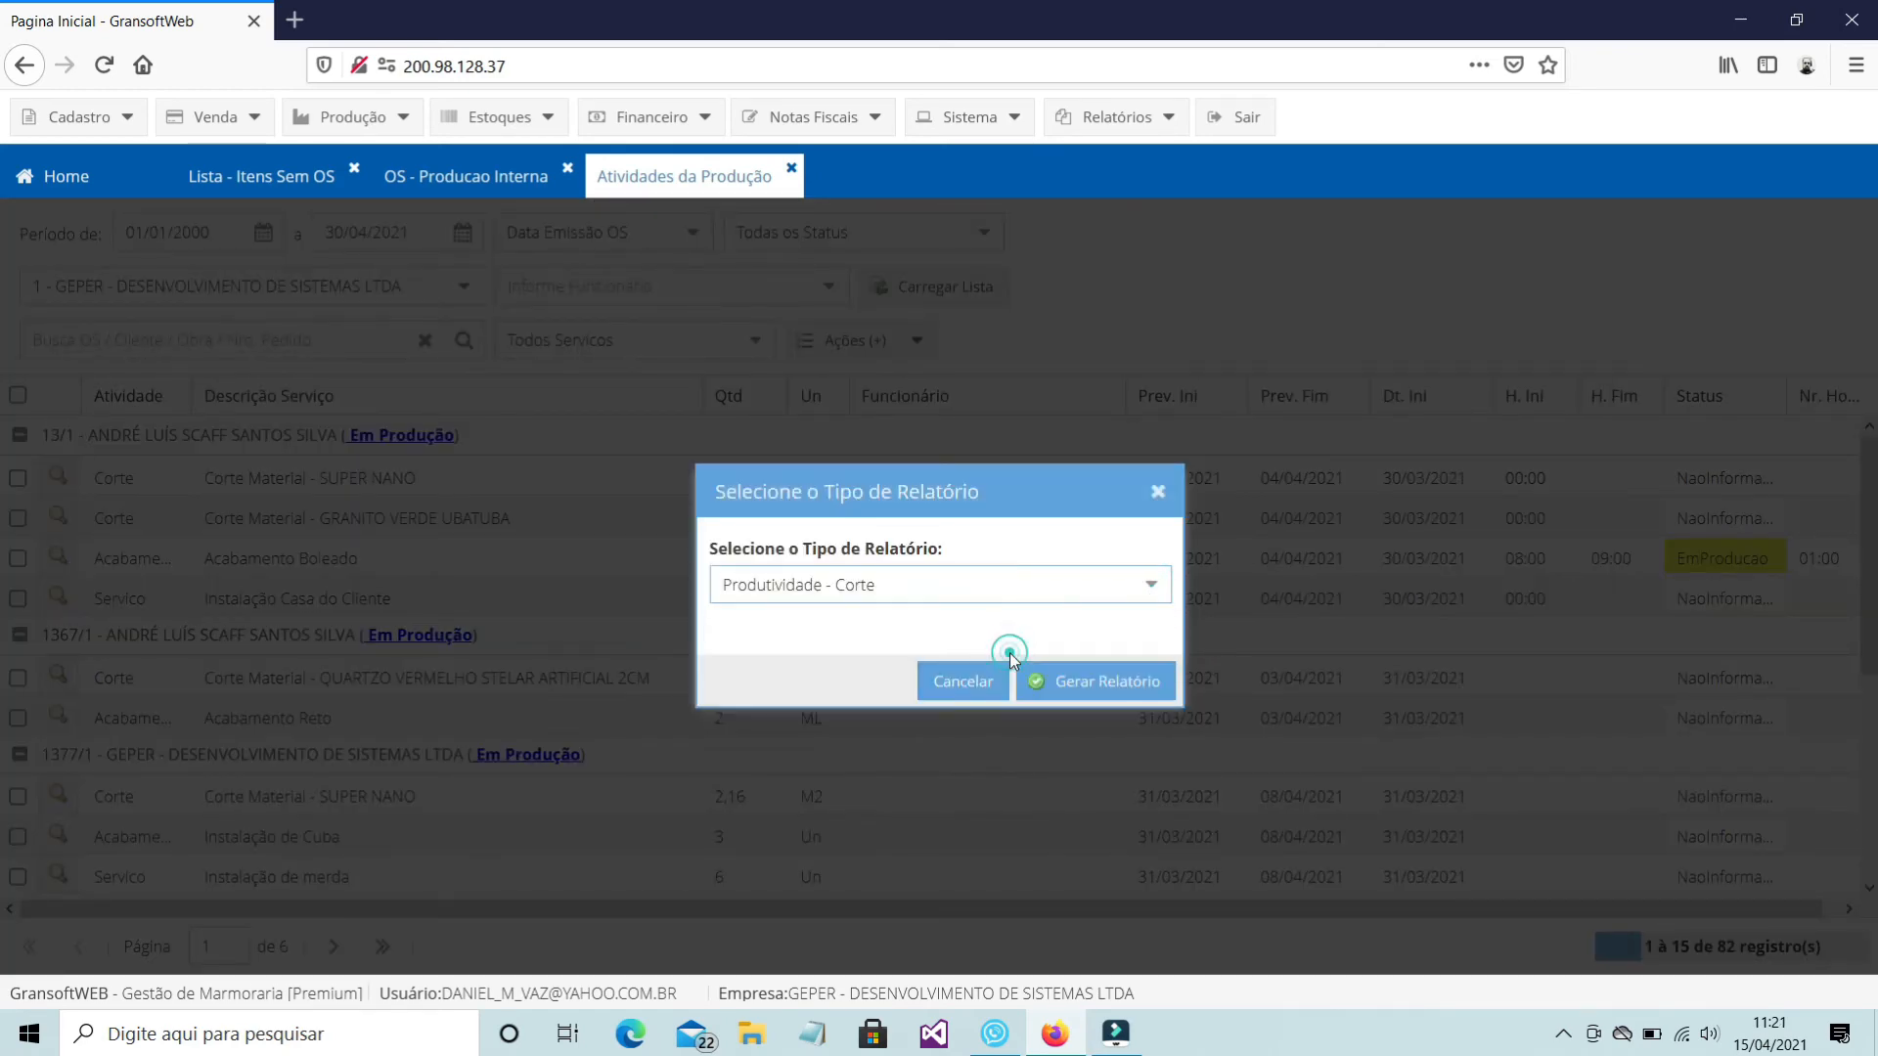
{"action": "left_click", "coordinate": [1111, 685]}
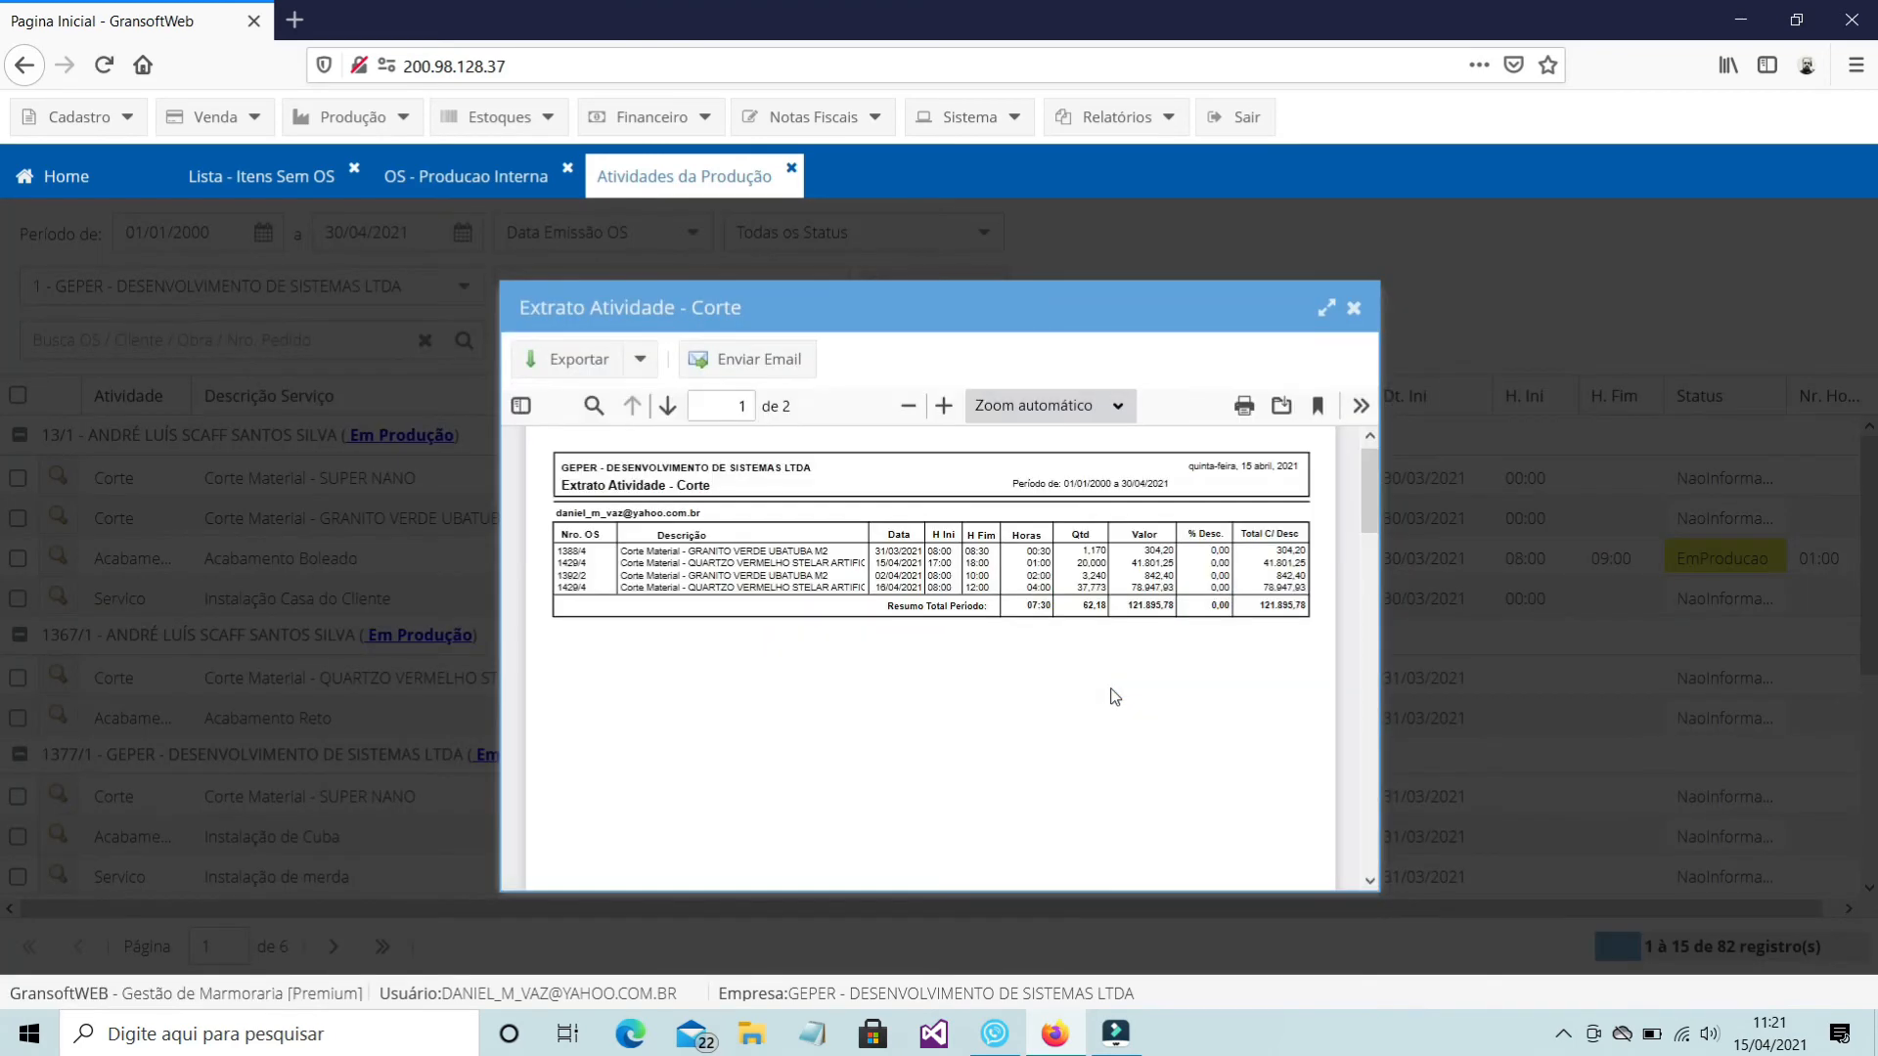
Enlarge the cutting activity report and examine its values and the % Desc. column
{"action": "left_click", "coordinate": [1326, 307]}
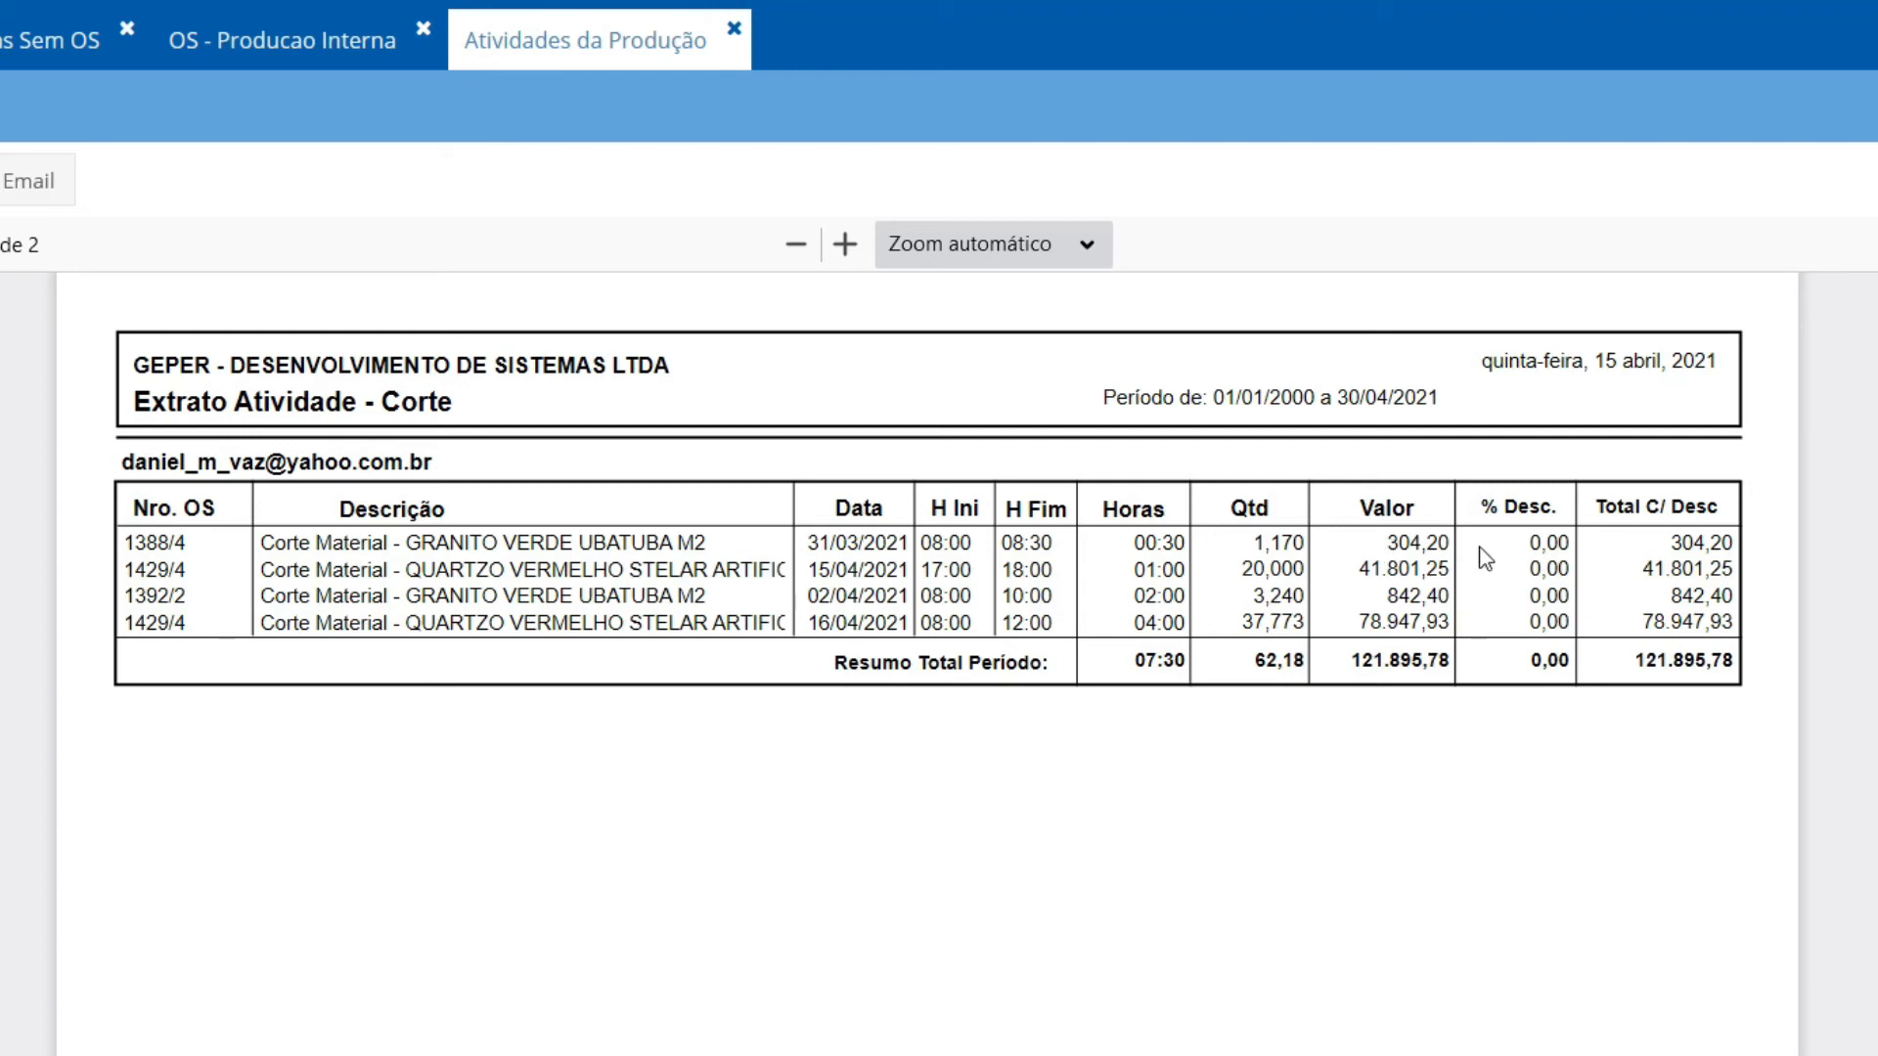
{"action": "left_click", "coordinate": [1489, 504]}
{"action": "left_click_drag", "start_coordinate": [1488, 503], "coordinate": [1535, 504]}
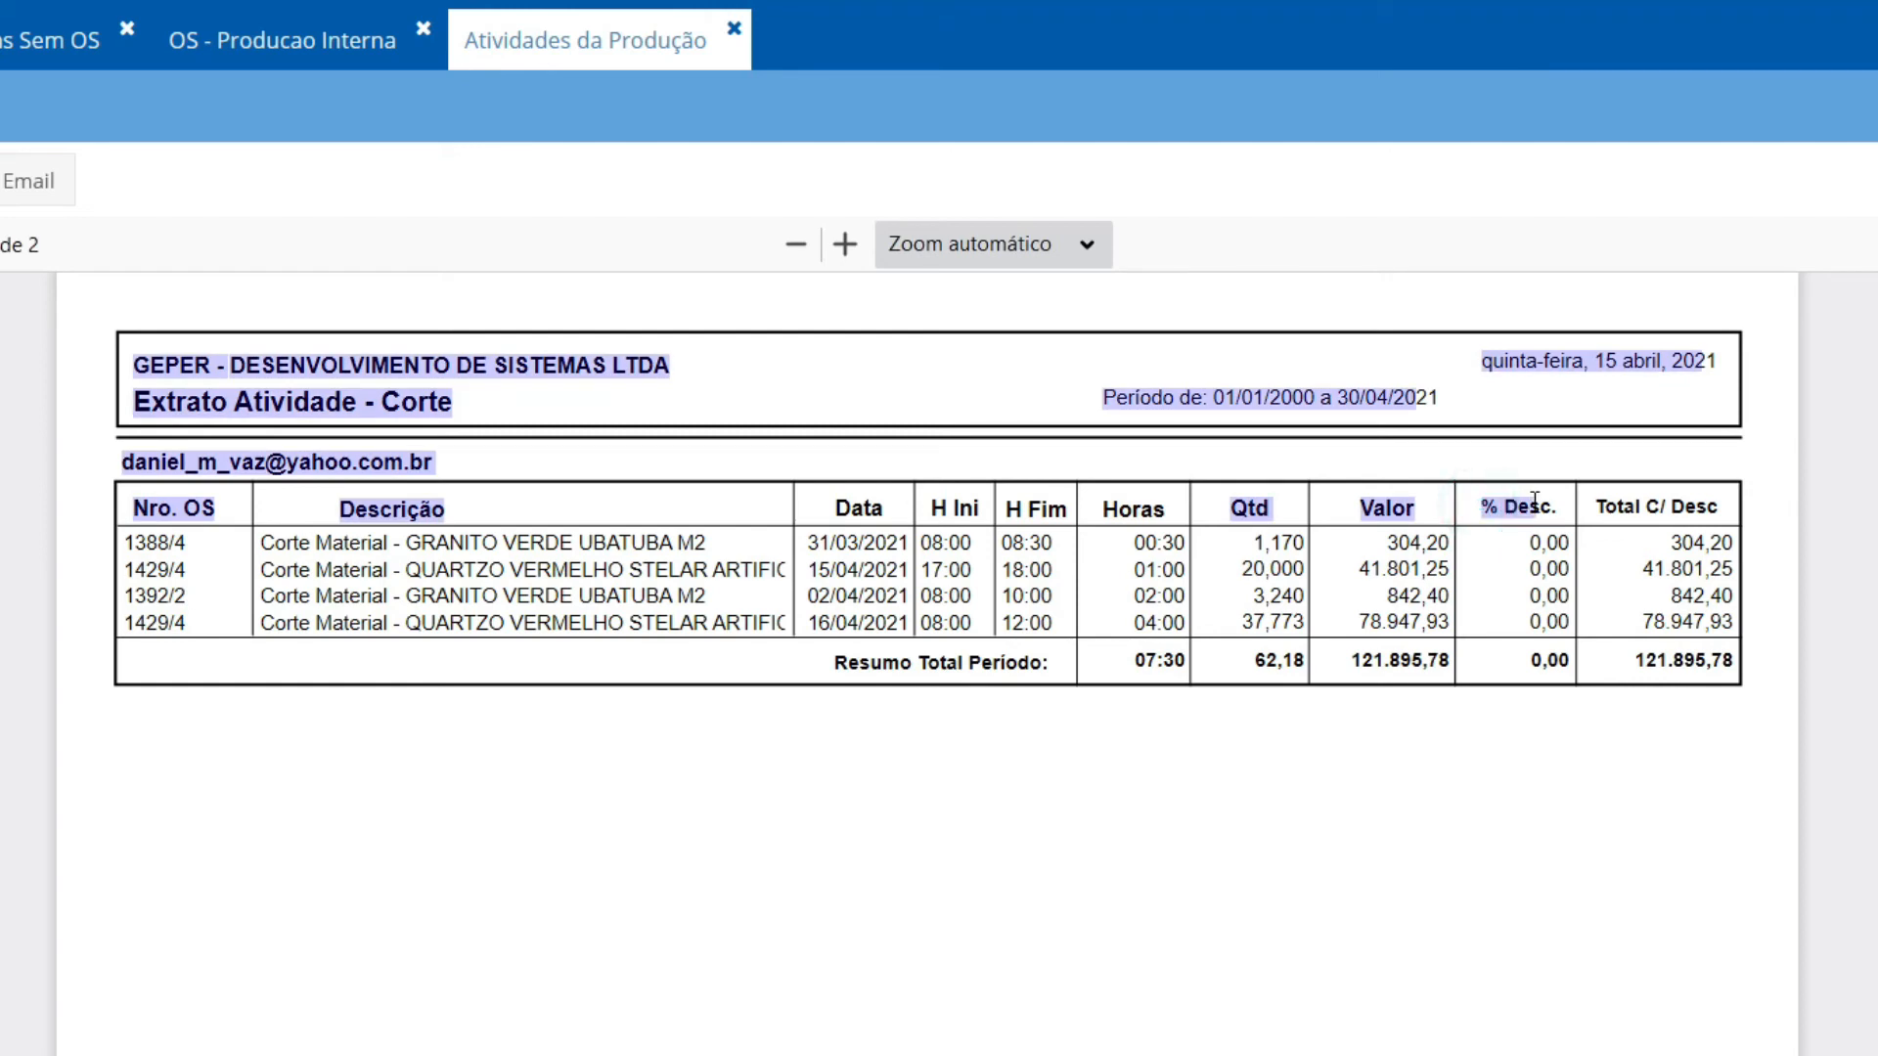
Close the cutting activity report and bring up the available report options for the activities list
{"action": "left_click", "coordinate": [1523, 532]}
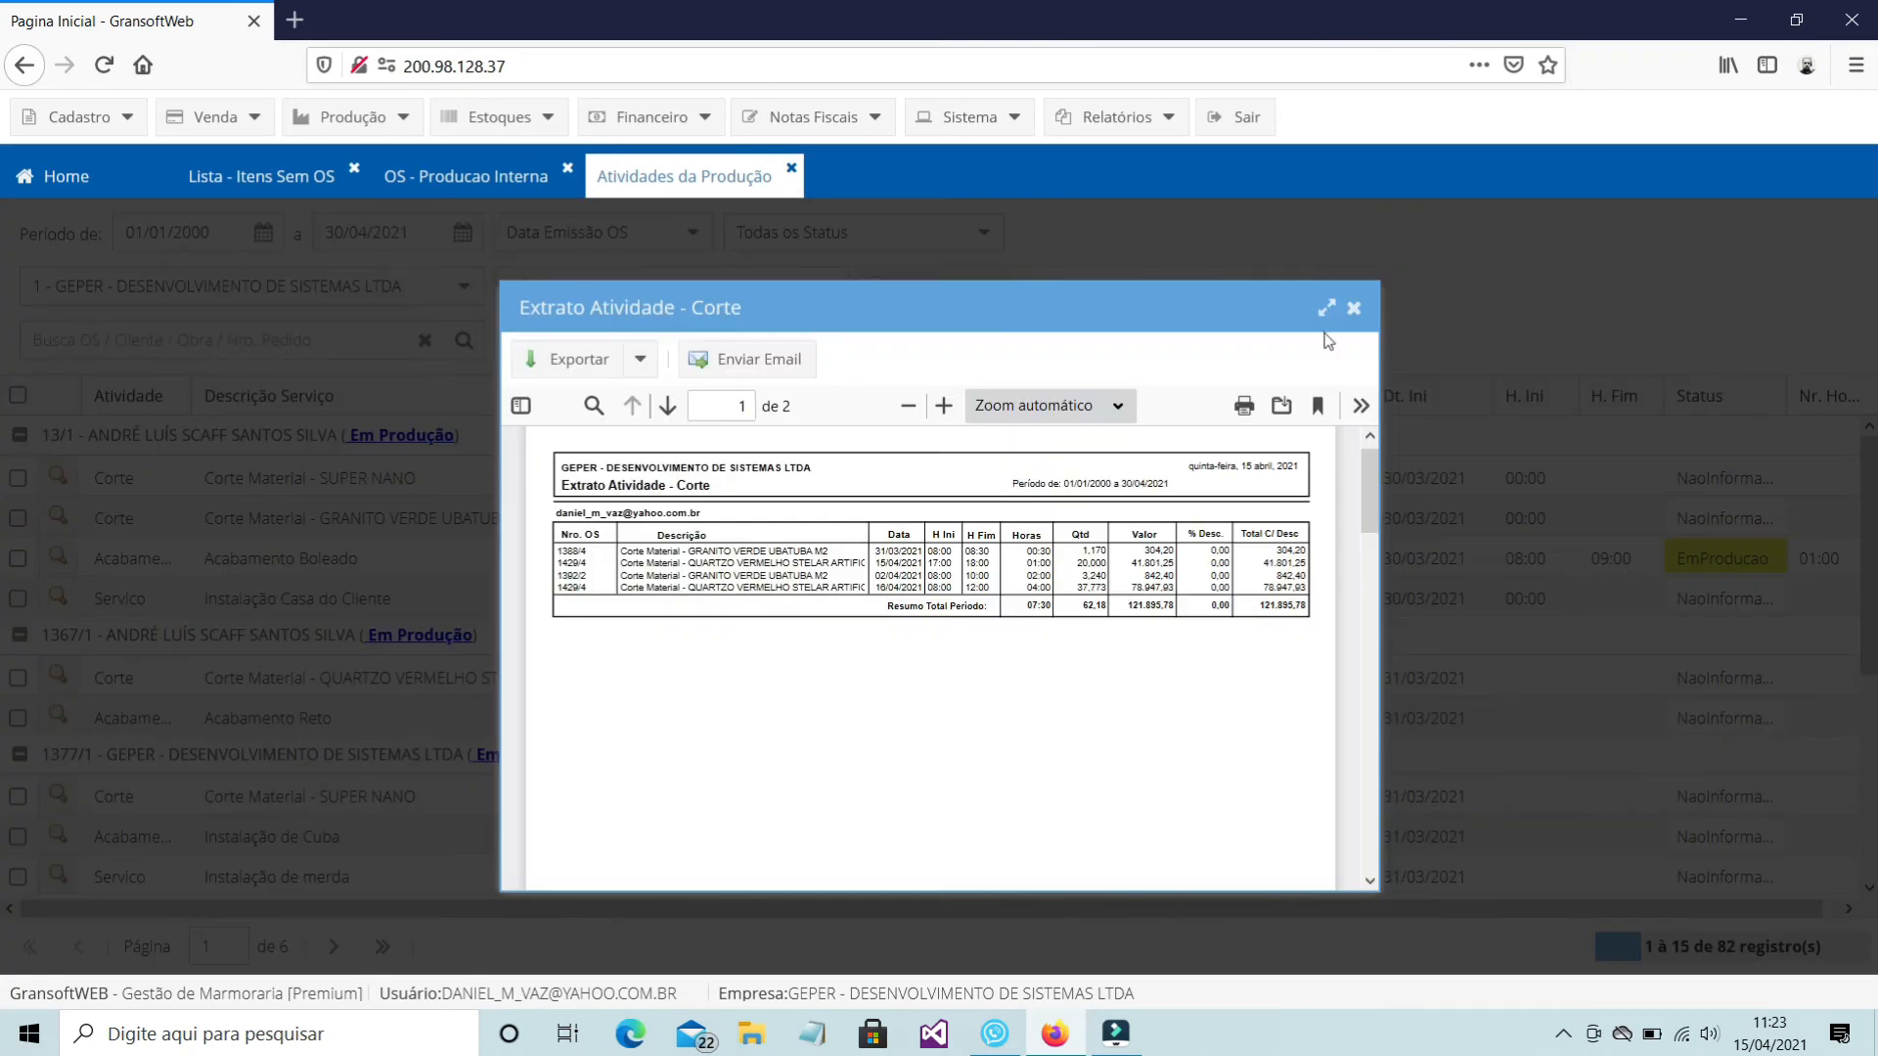
{"action": "left_click", "coordinate": [1353, 308]}
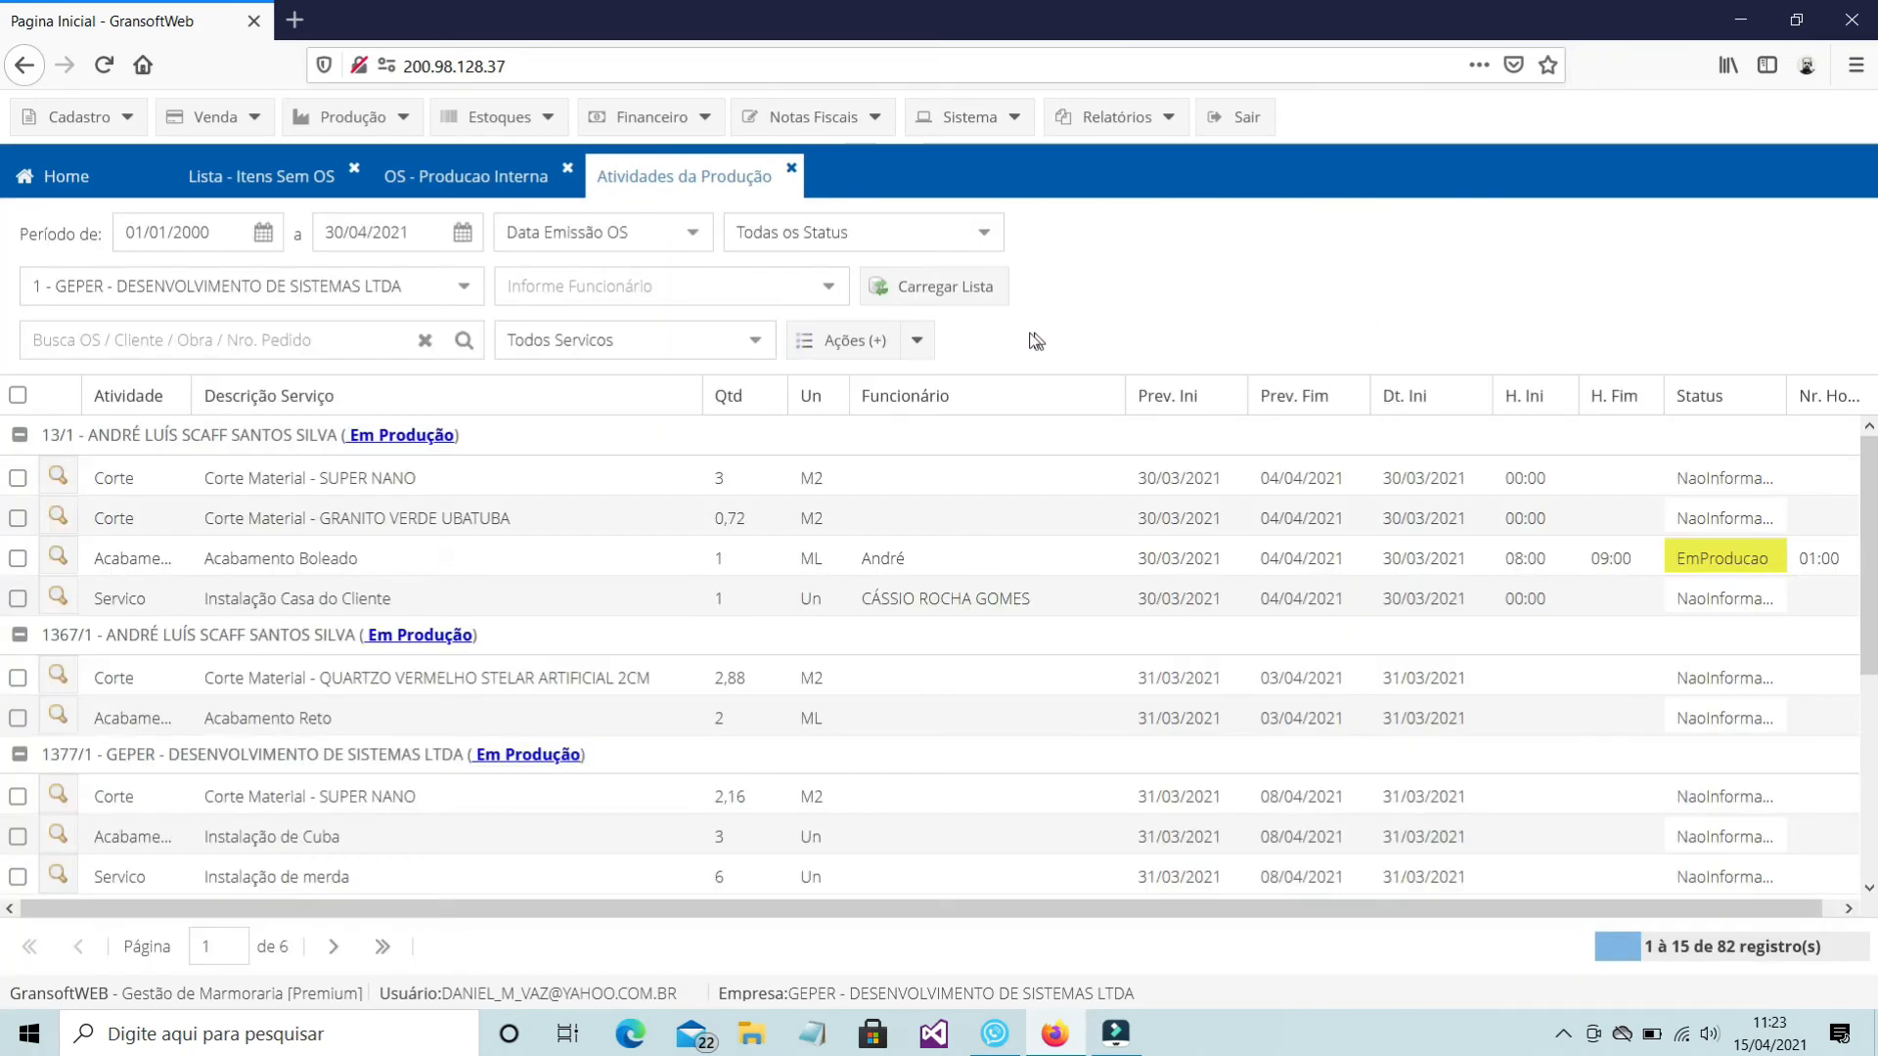
{"action": "left_click", "coordinate": [917, 341]}
{"action": "mouse_move", "coordinate": [978, 599]}
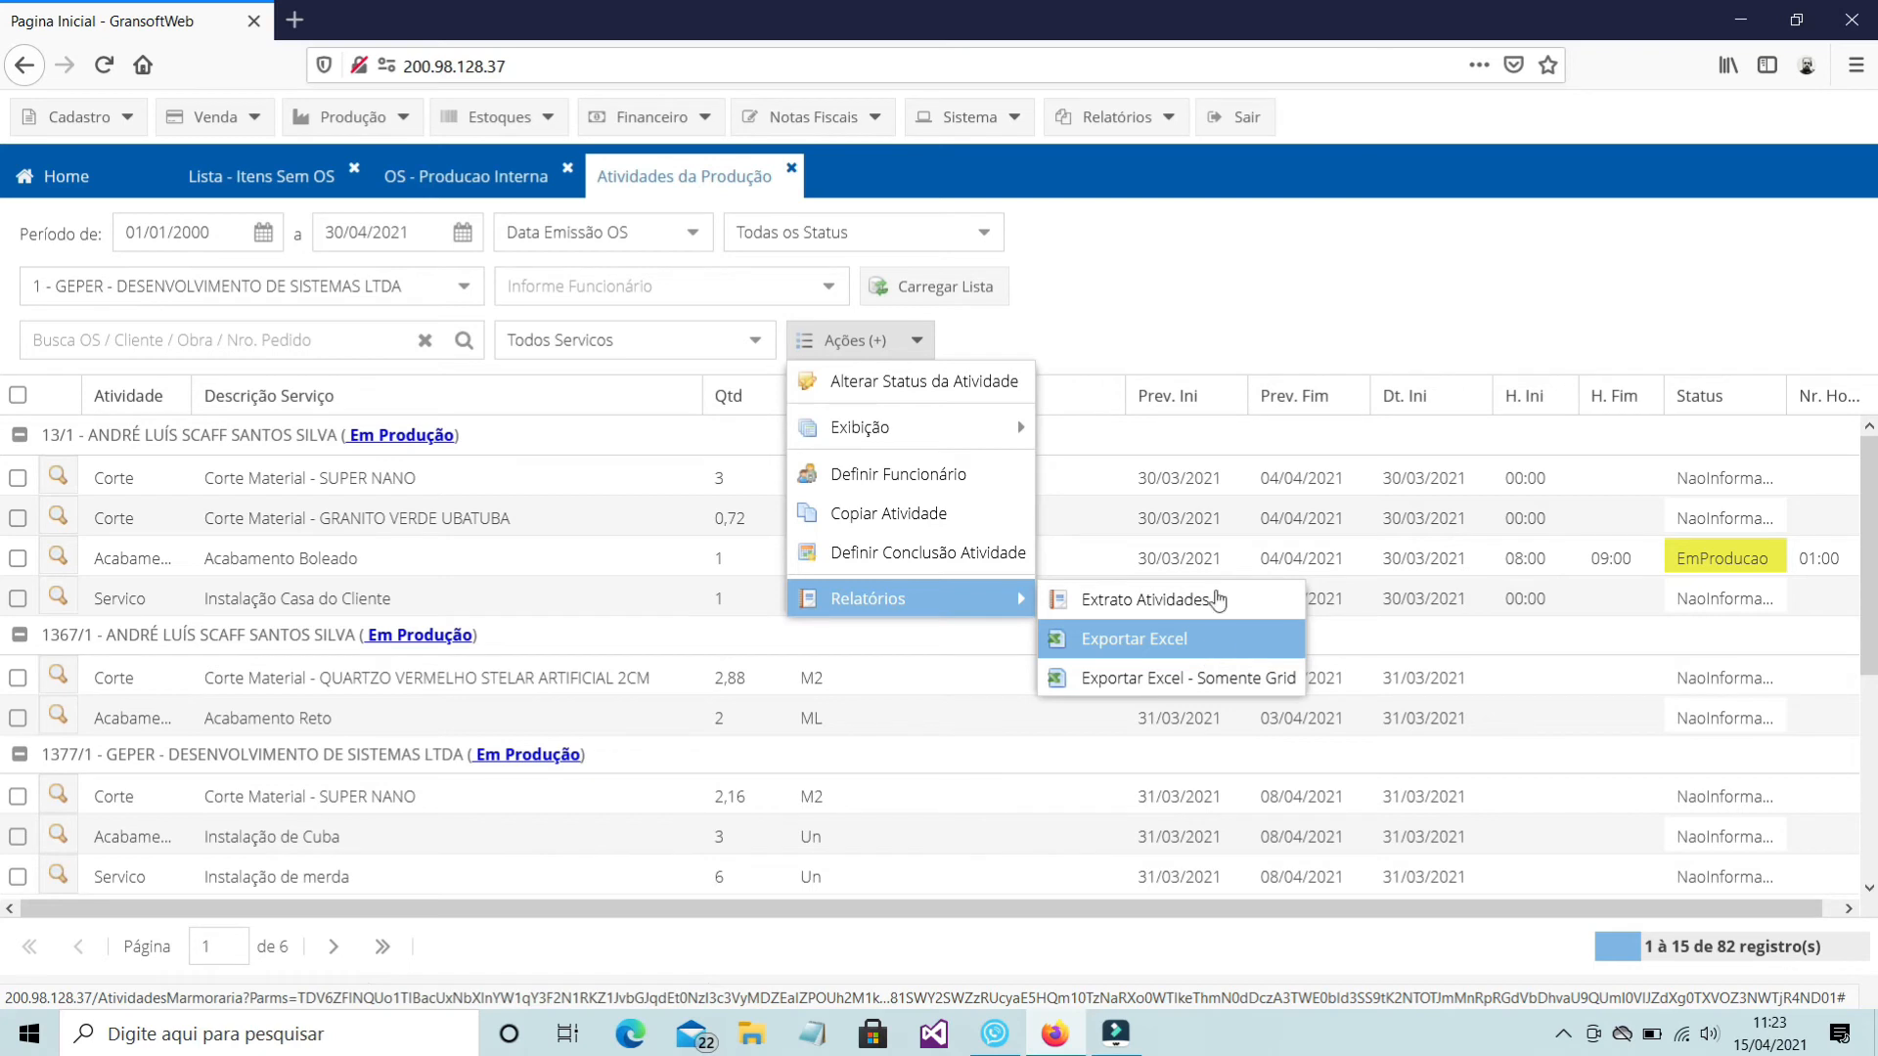
Define the completion of the first order's two Corte activities with date 15/04/2021 and start time 08:00
{"action": "left_click", "coordinate": [18, 477]}
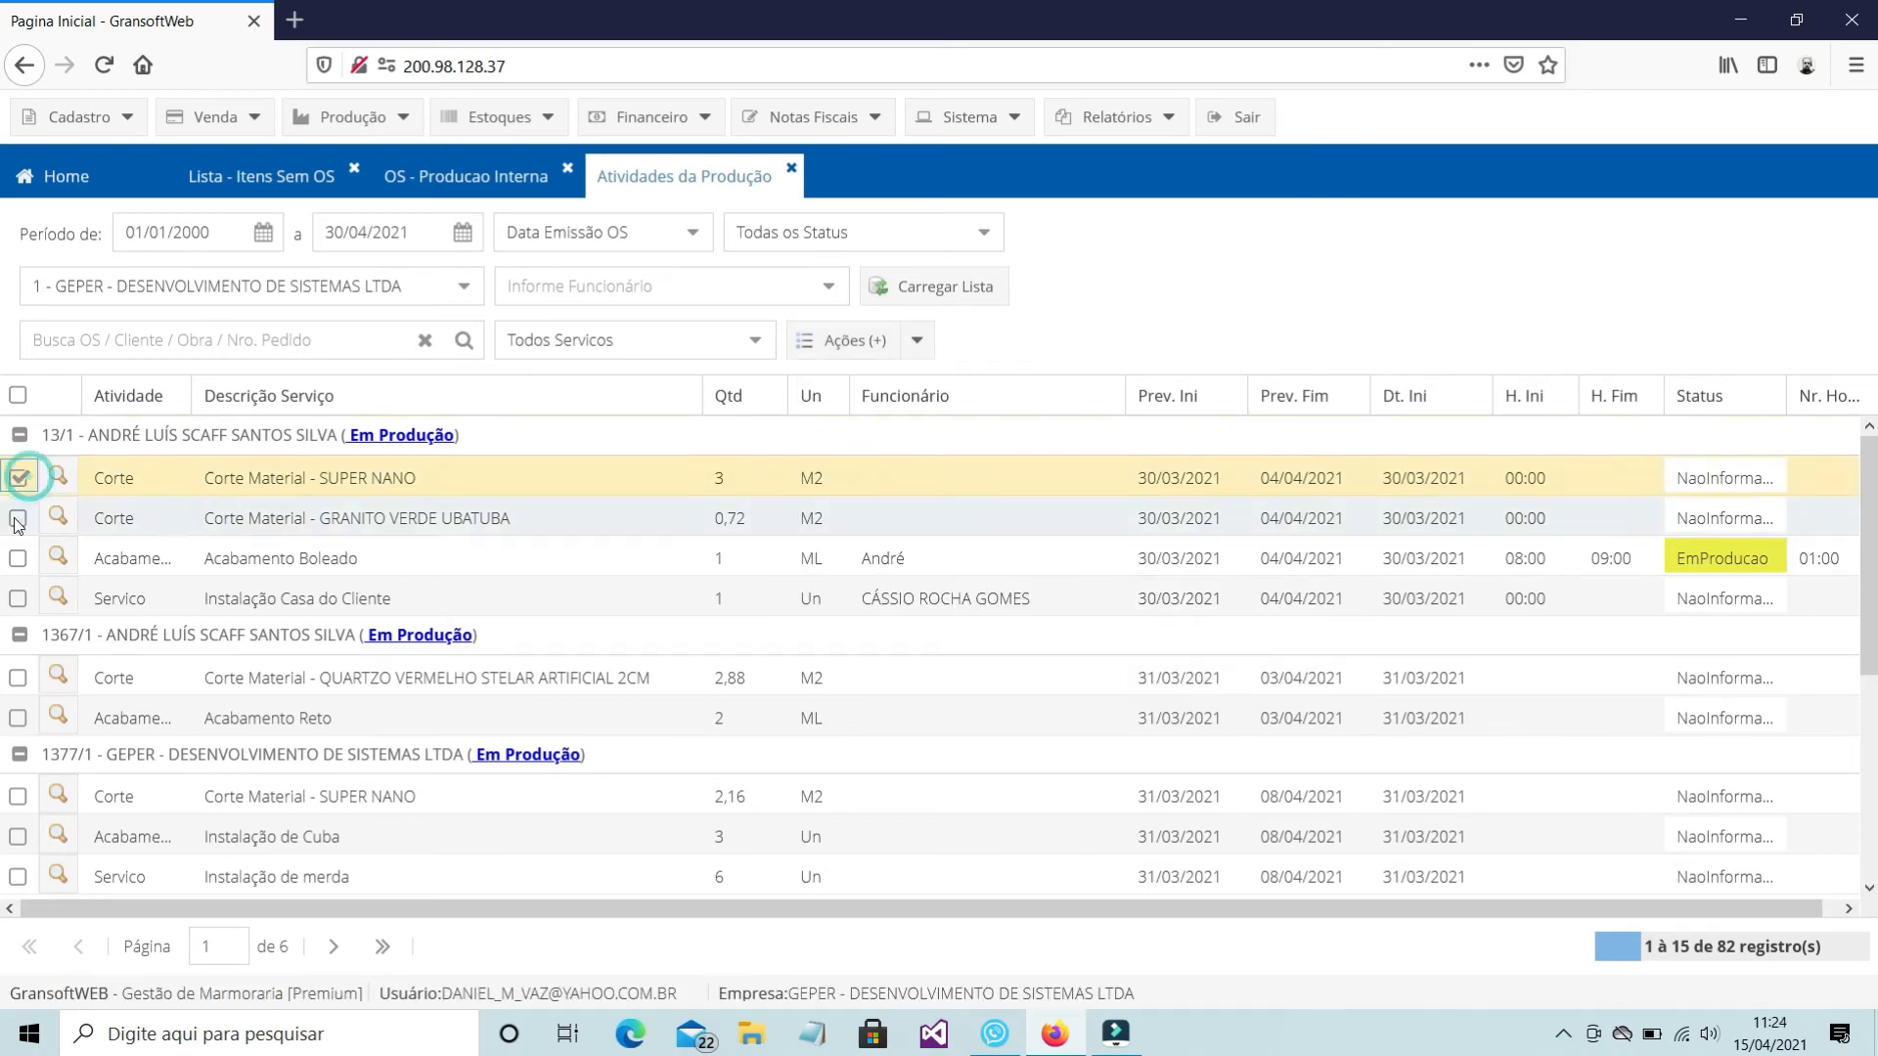
{"action": "left_click", "coordinate": [18, 518]}
{"action": "left_click", "coordinate": [17, 558]}
{"action": "left_click", "coordinate": [18, 559]}
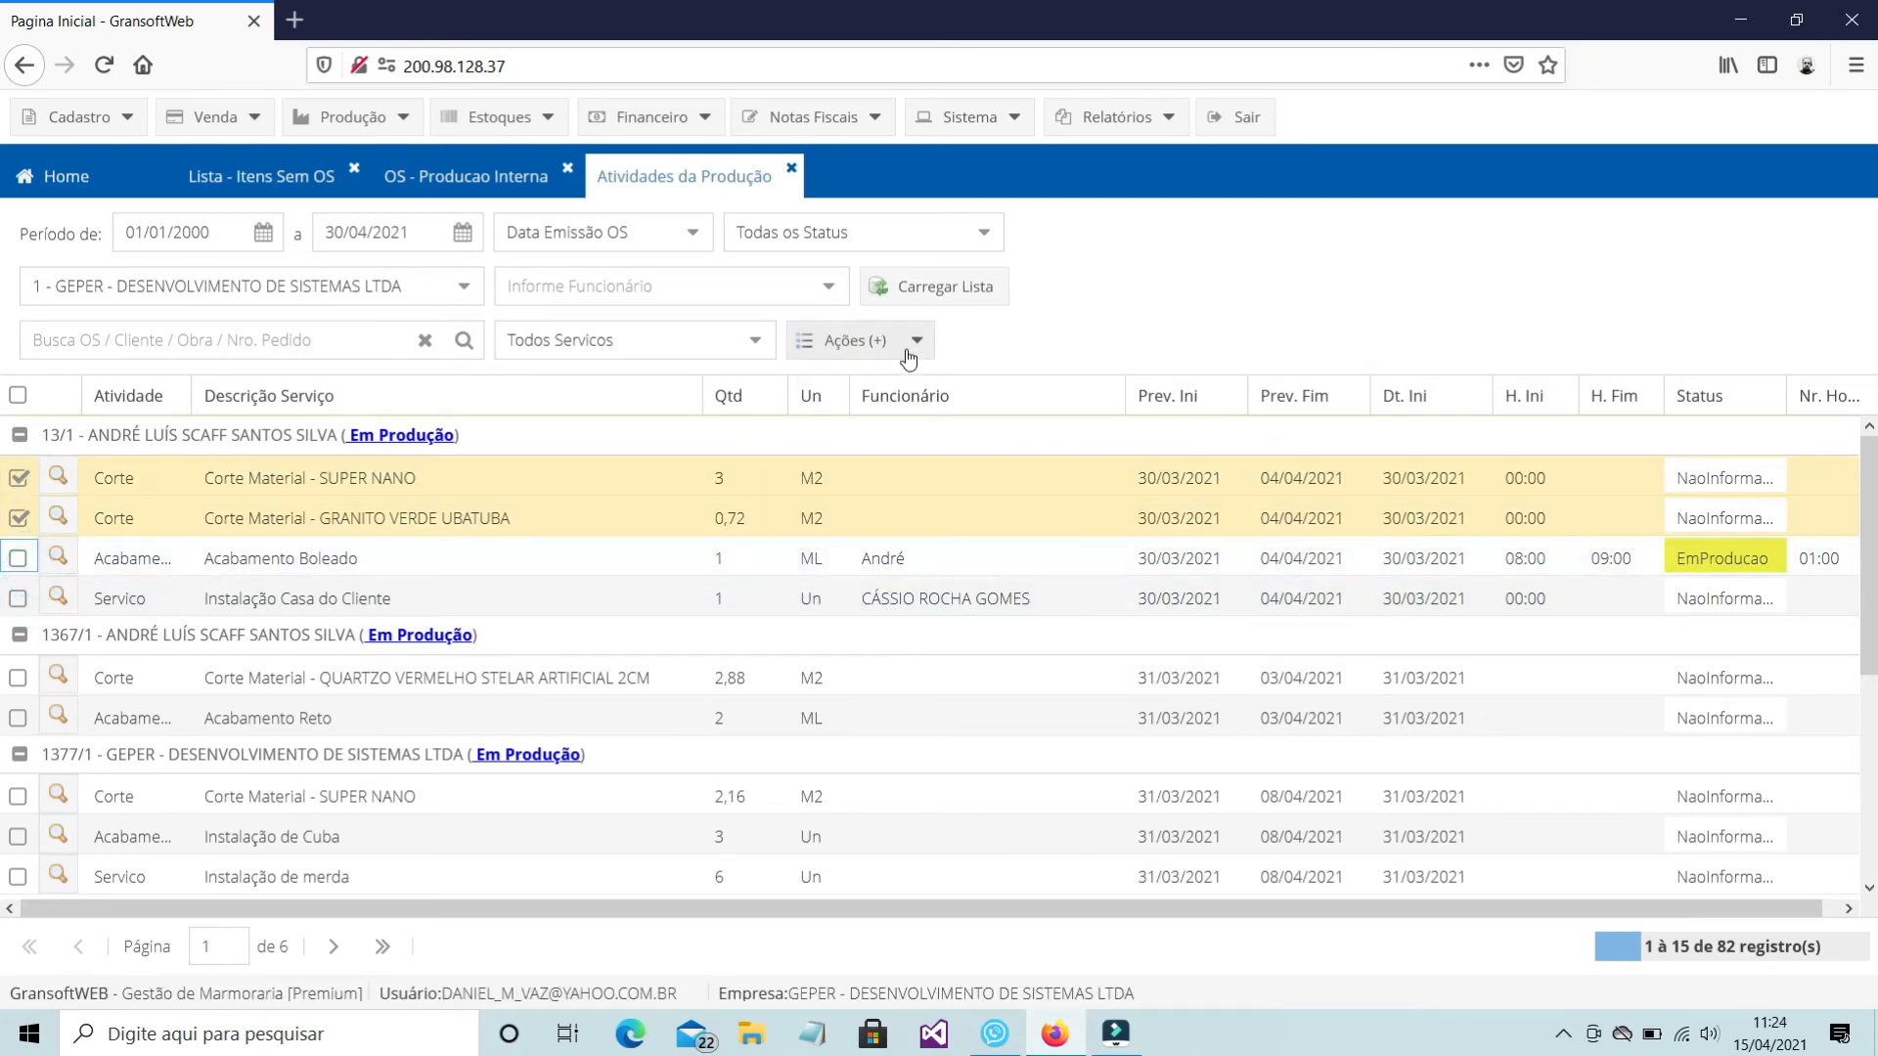
{"action": "left_click", "coordinate": [851, 339]}
{"action": "left_click", "coordinate": [978, 560]}
{"action": "left_click", "coordinate": [1076, 510]}
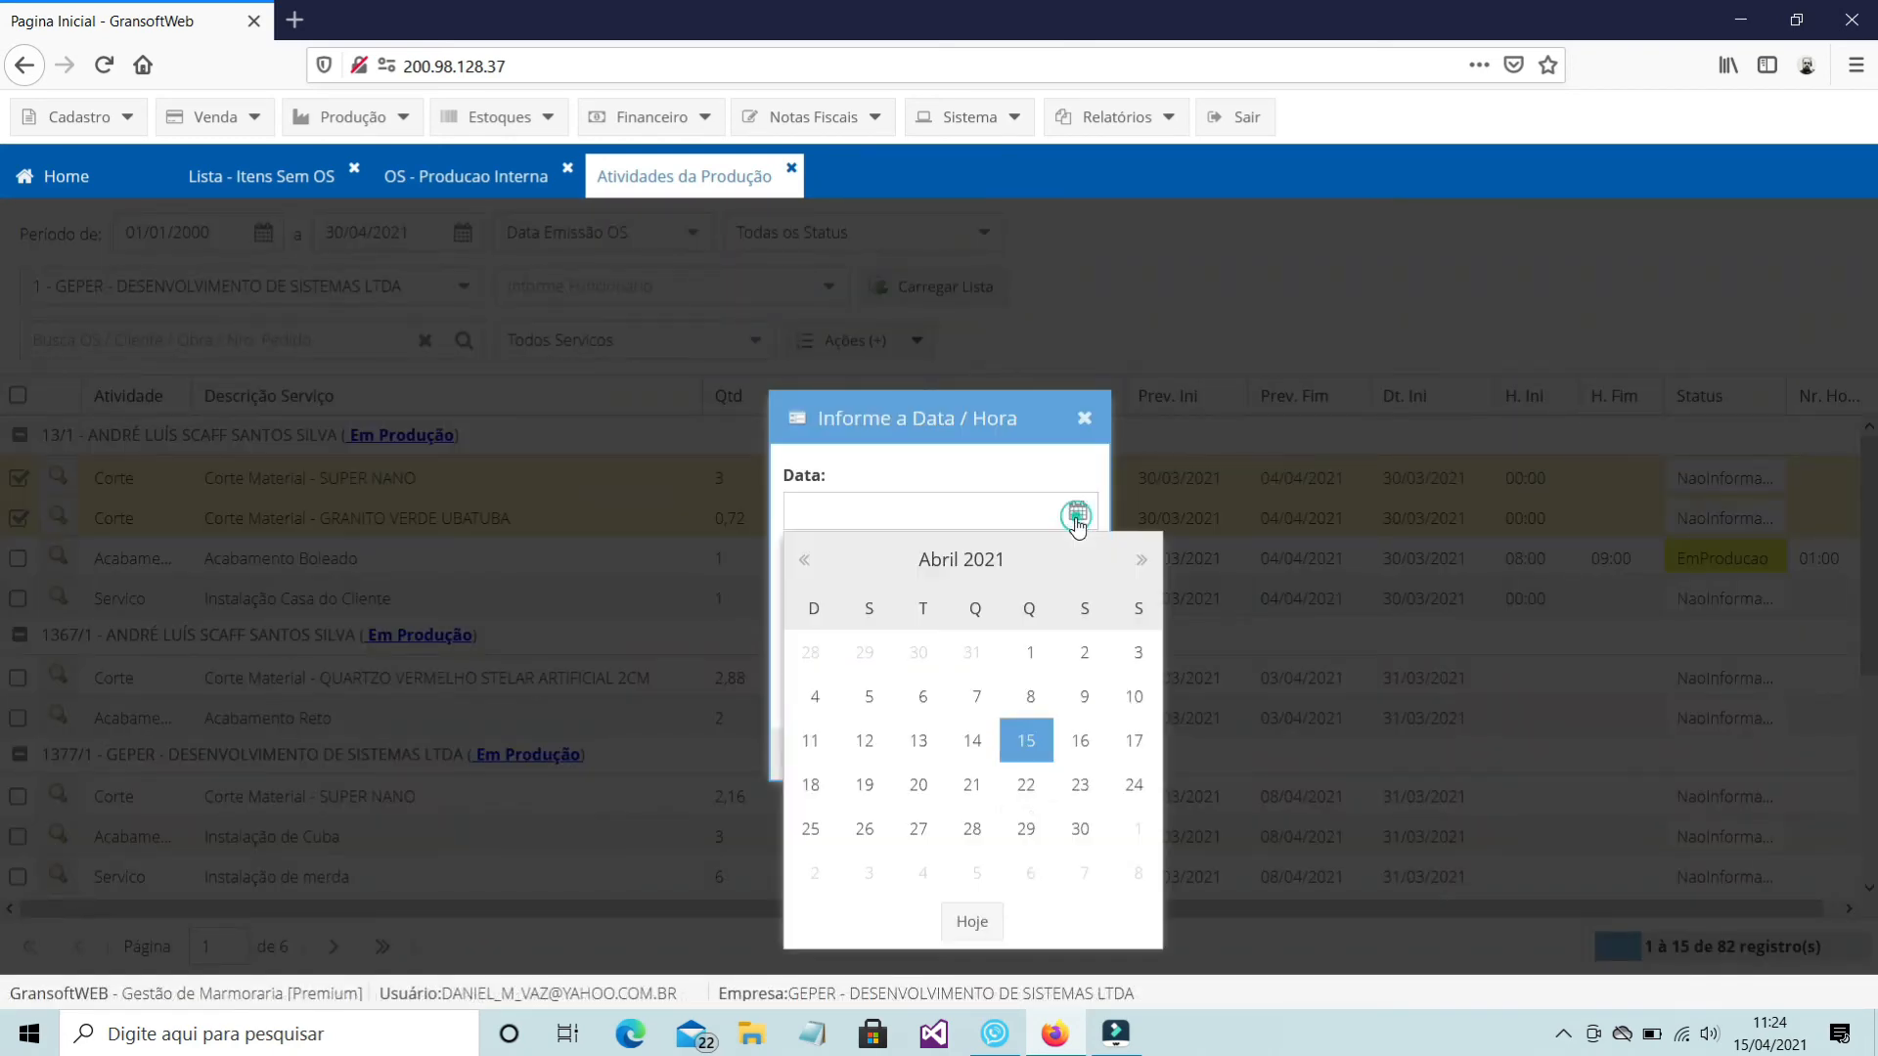
{"action": "left_click", "coordinate": [1023, 738]}
{"action": "type", "text": "0800"}
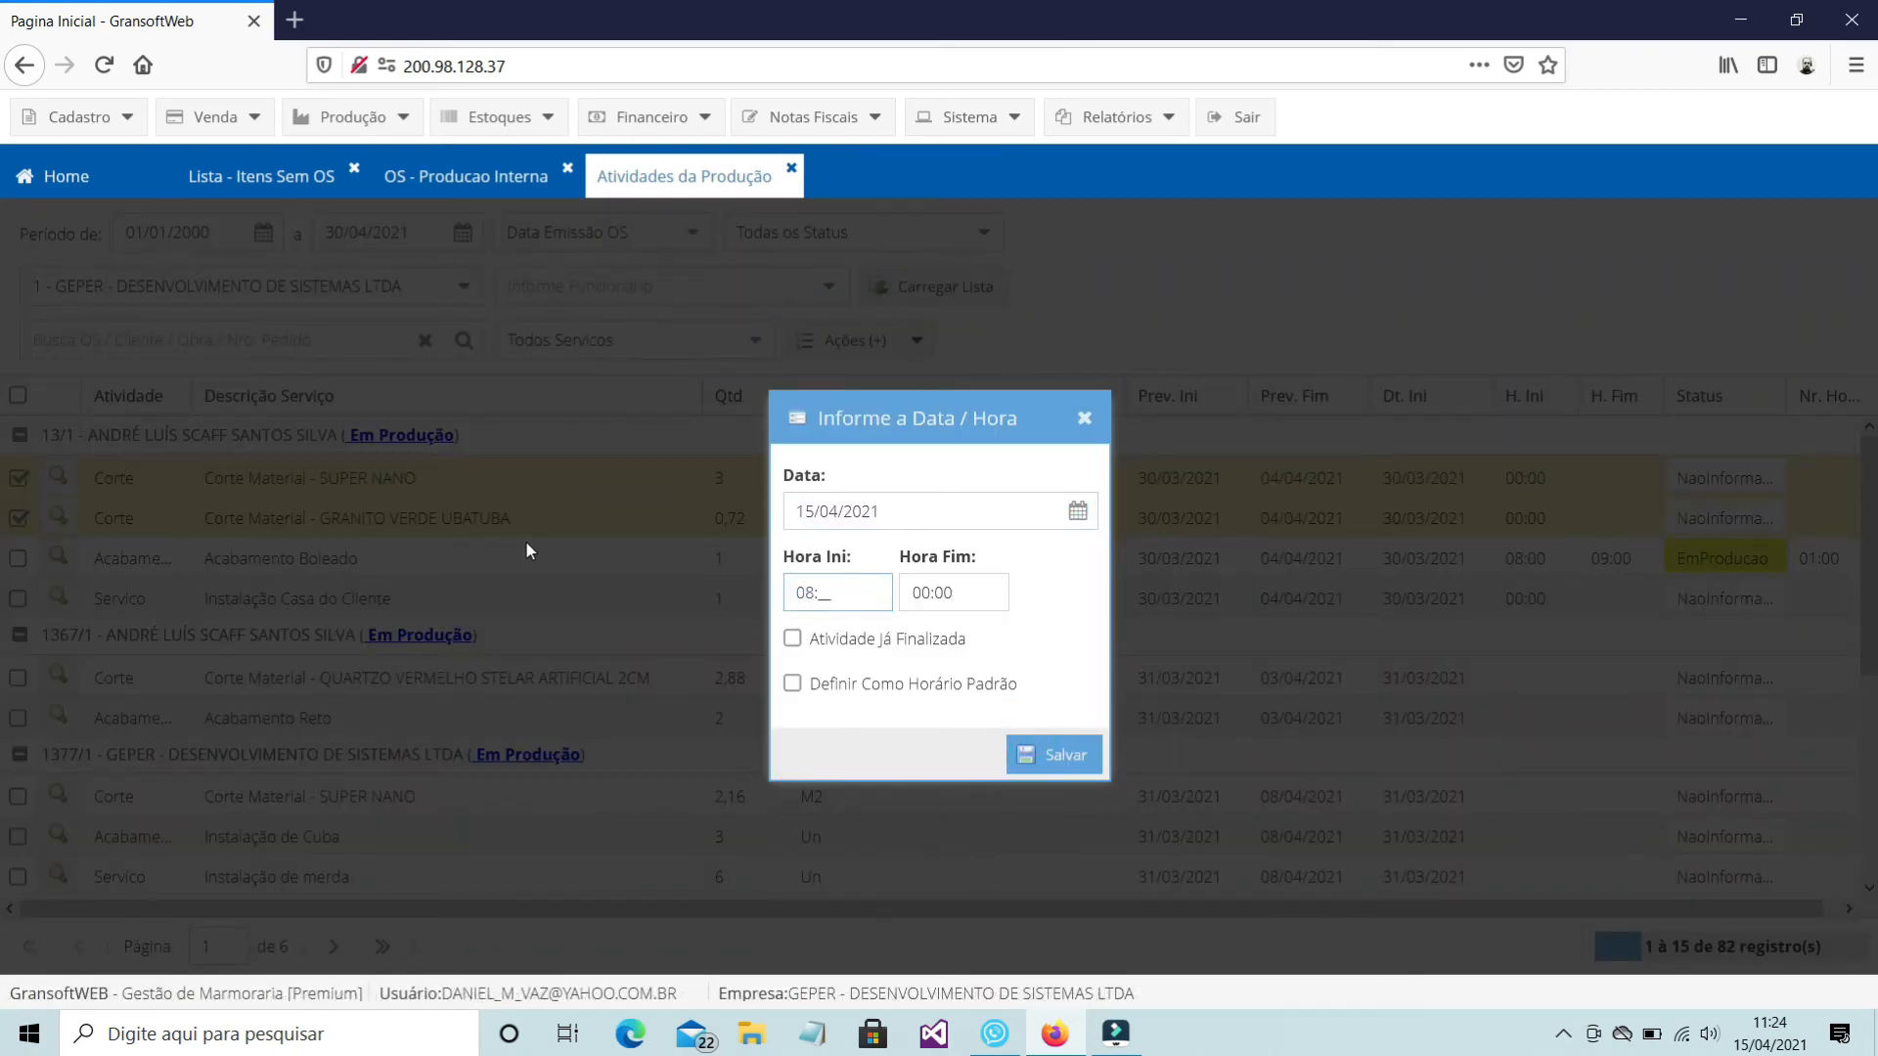
{"action": "key", "text": "Tab"}
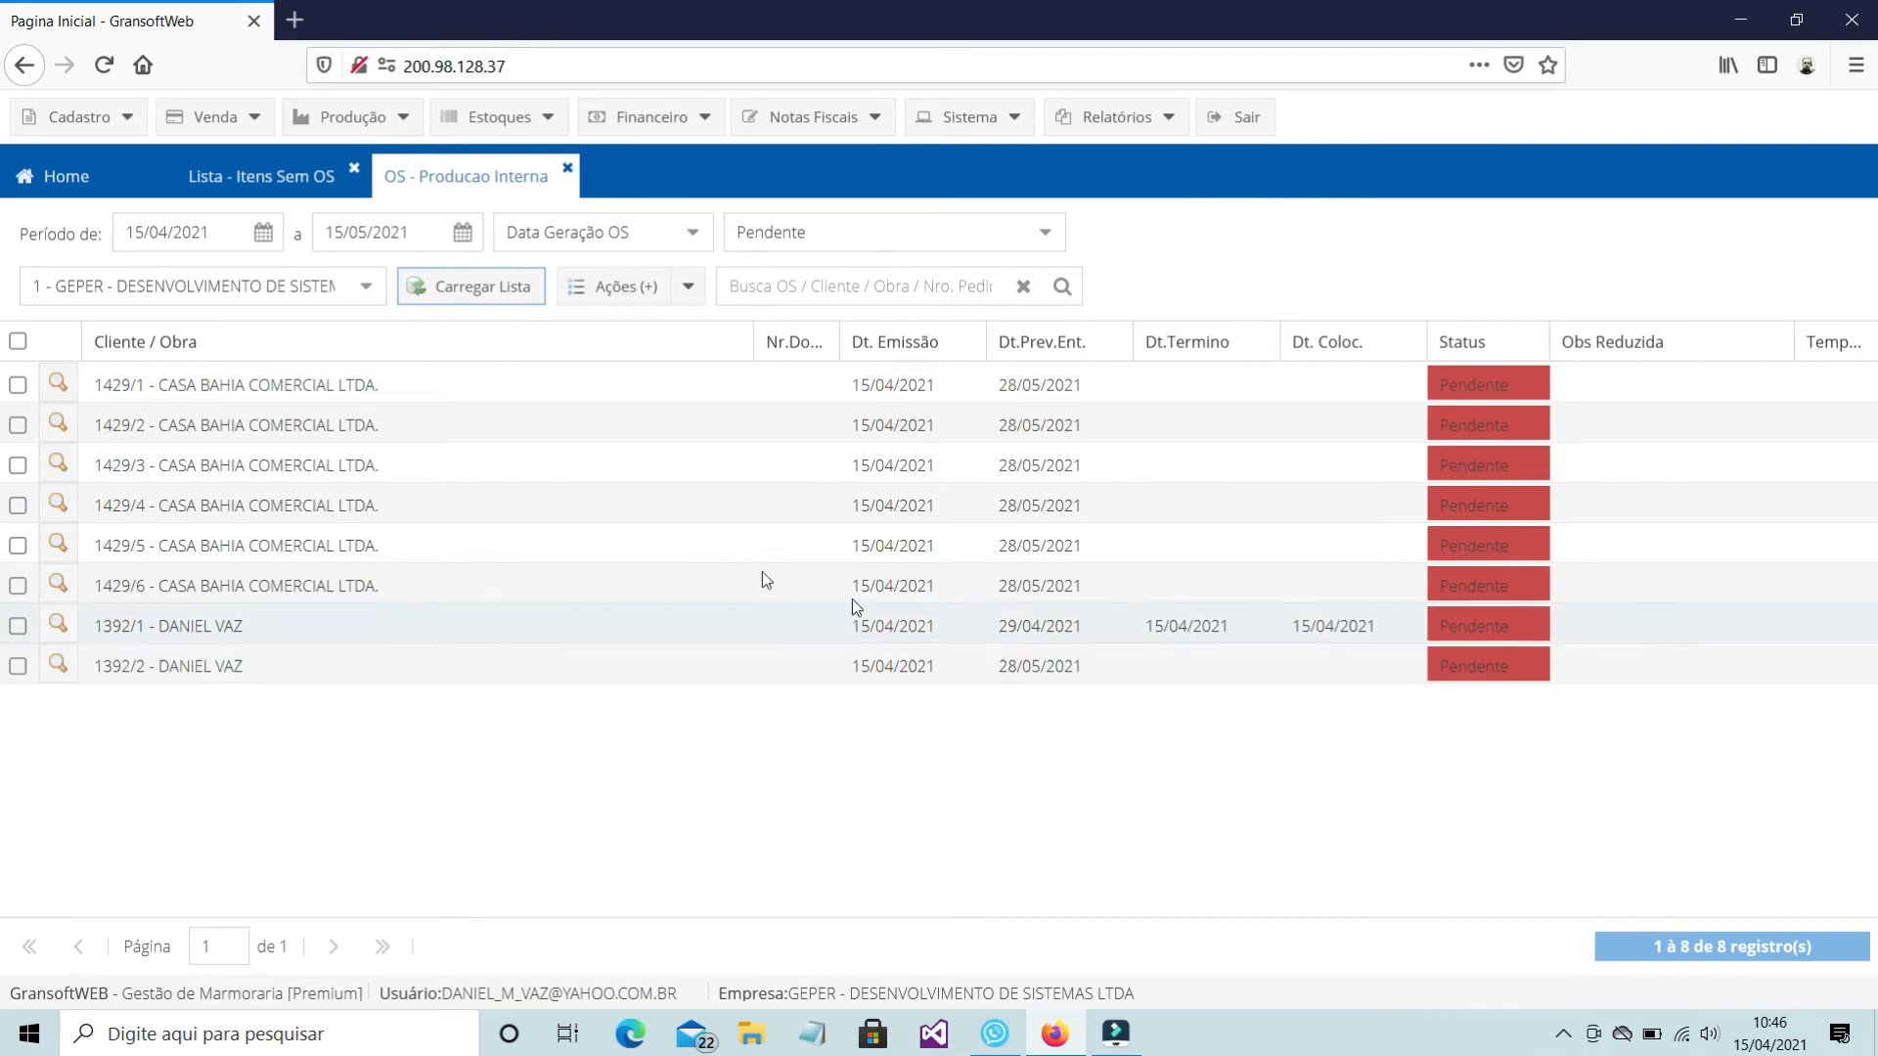
Change the production status of the fifth and seventh listed internal production orders to Em Produção
{"action": "left_click", "coordinate": [18, 625]}
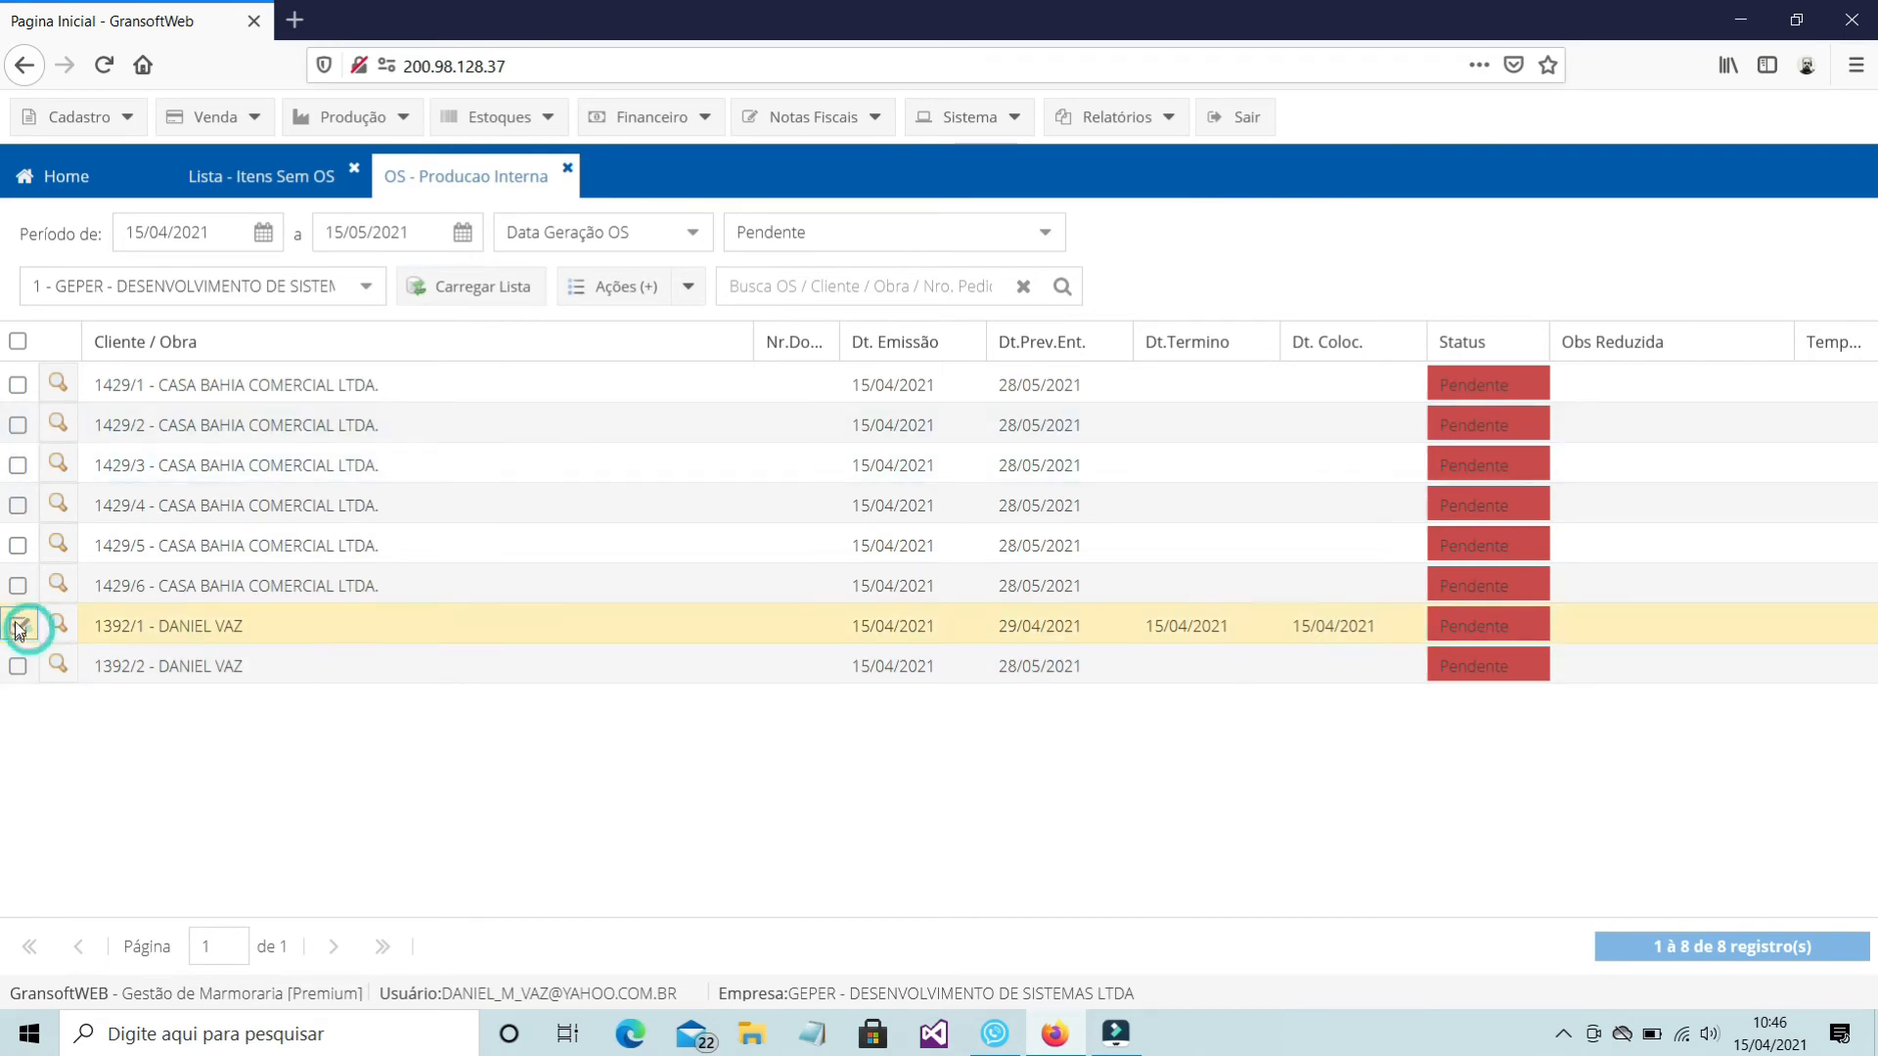
{"action": "left_click", "coordinate": [17, 544]}
{"action": "left_click", "coordinate": [688, 287]}
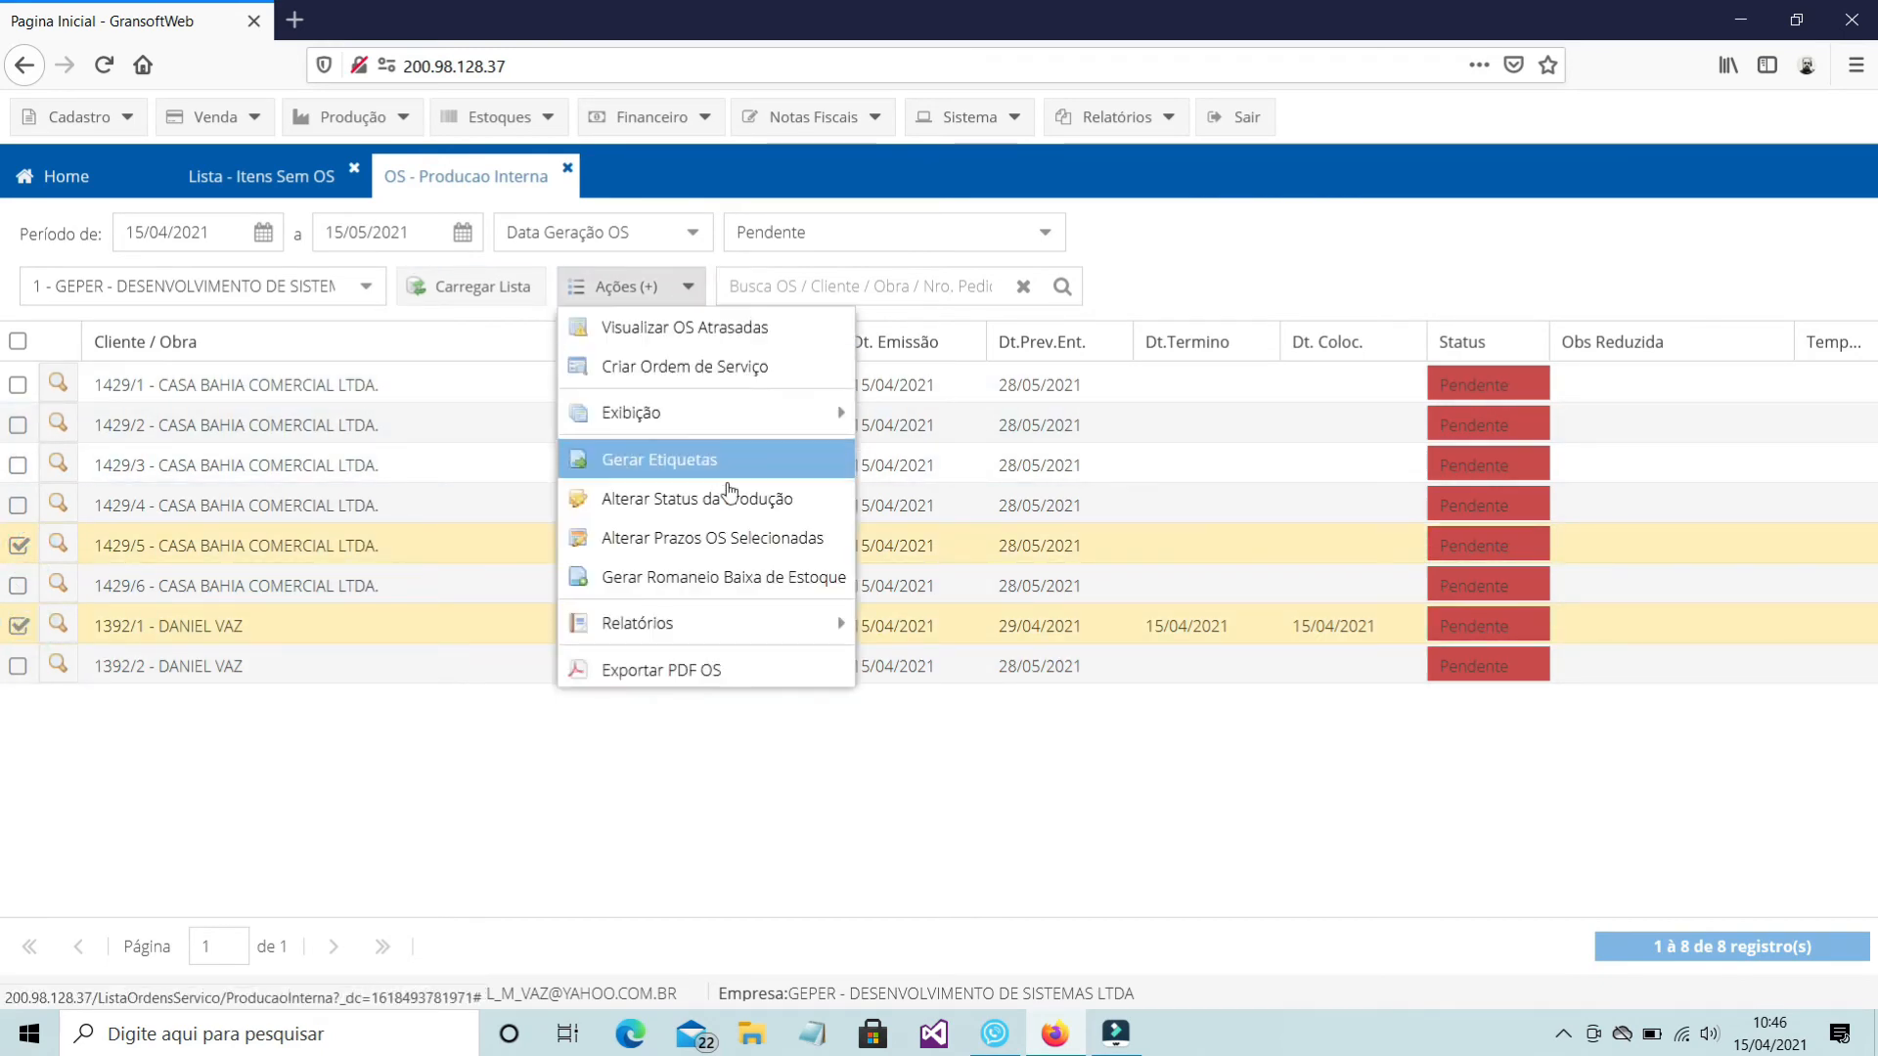
{"action": "left_click", "coordinate": [727, 492]}
{"action": "left_click", "coordinate": [882, 652]}
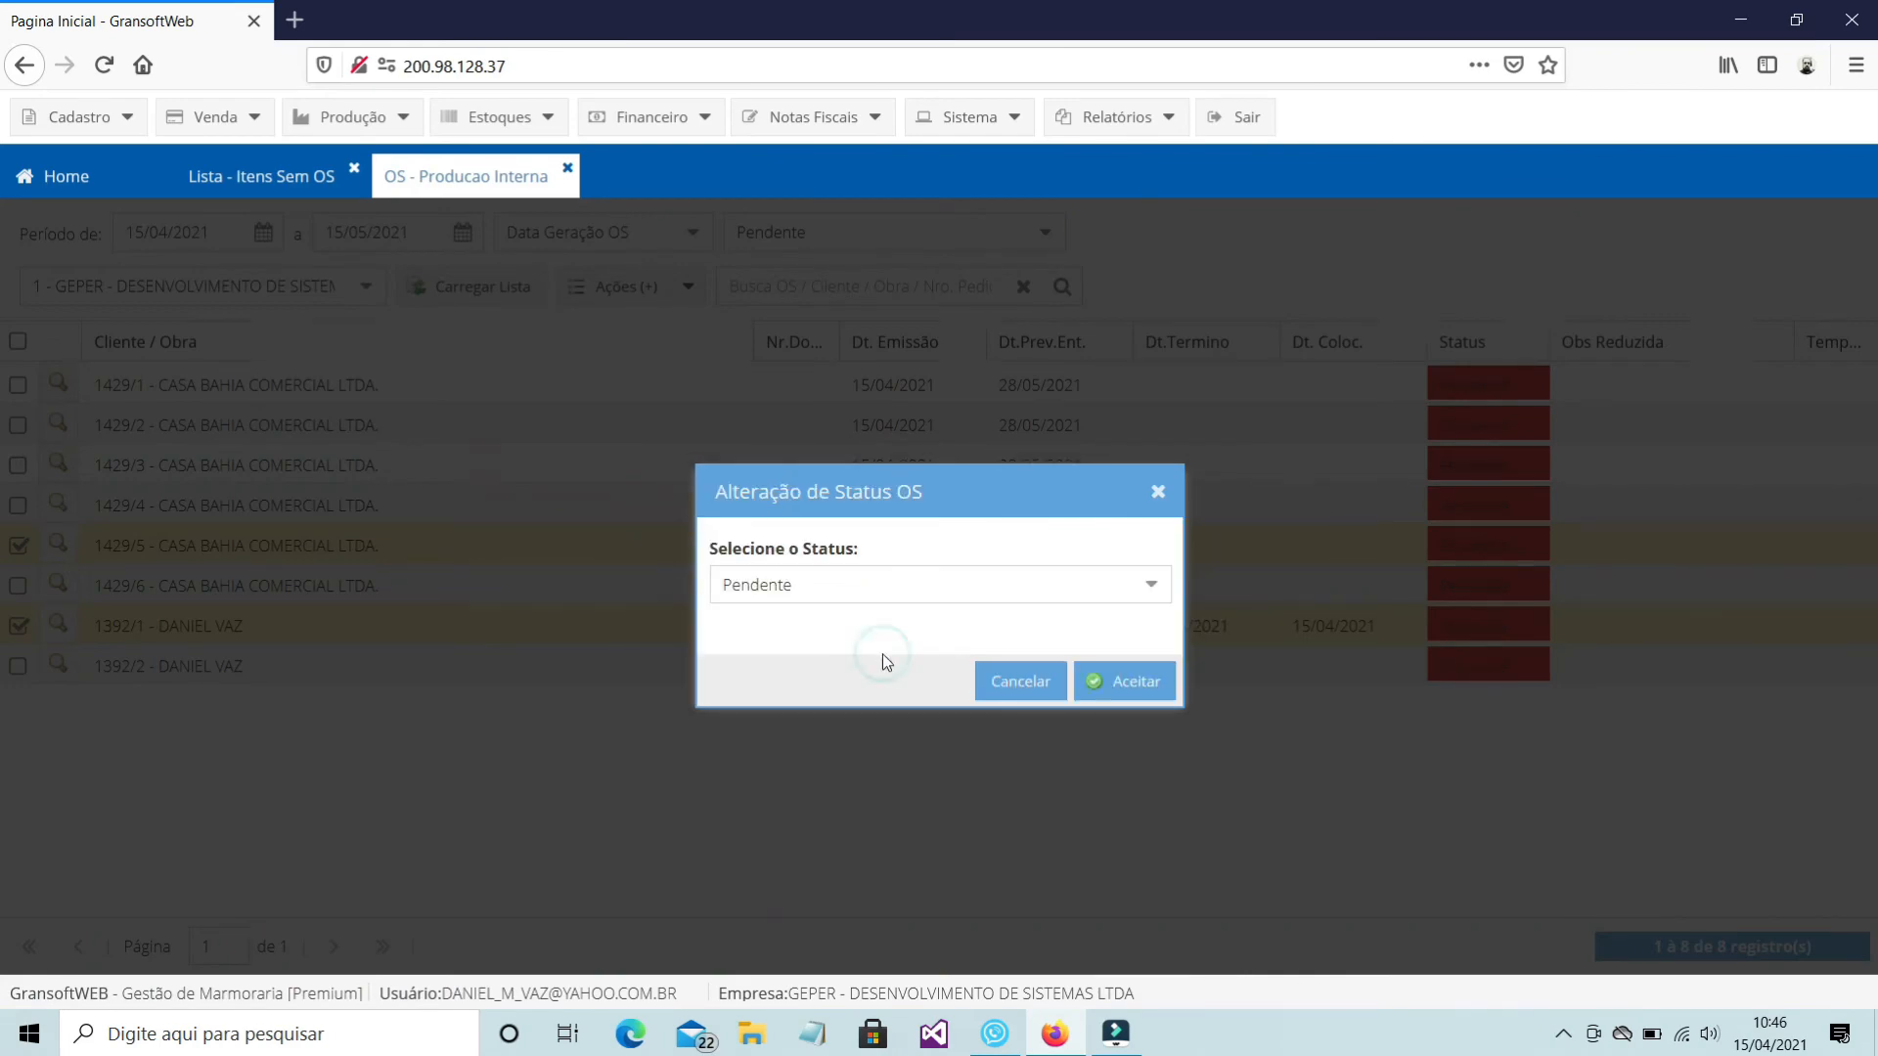
{"action": "left_click", "coordinate": [1135, 587]}
{"action": "left_click", "coordinate": [997, 658]}
{"action": "left_click", "coordinate": [1123, 685]}
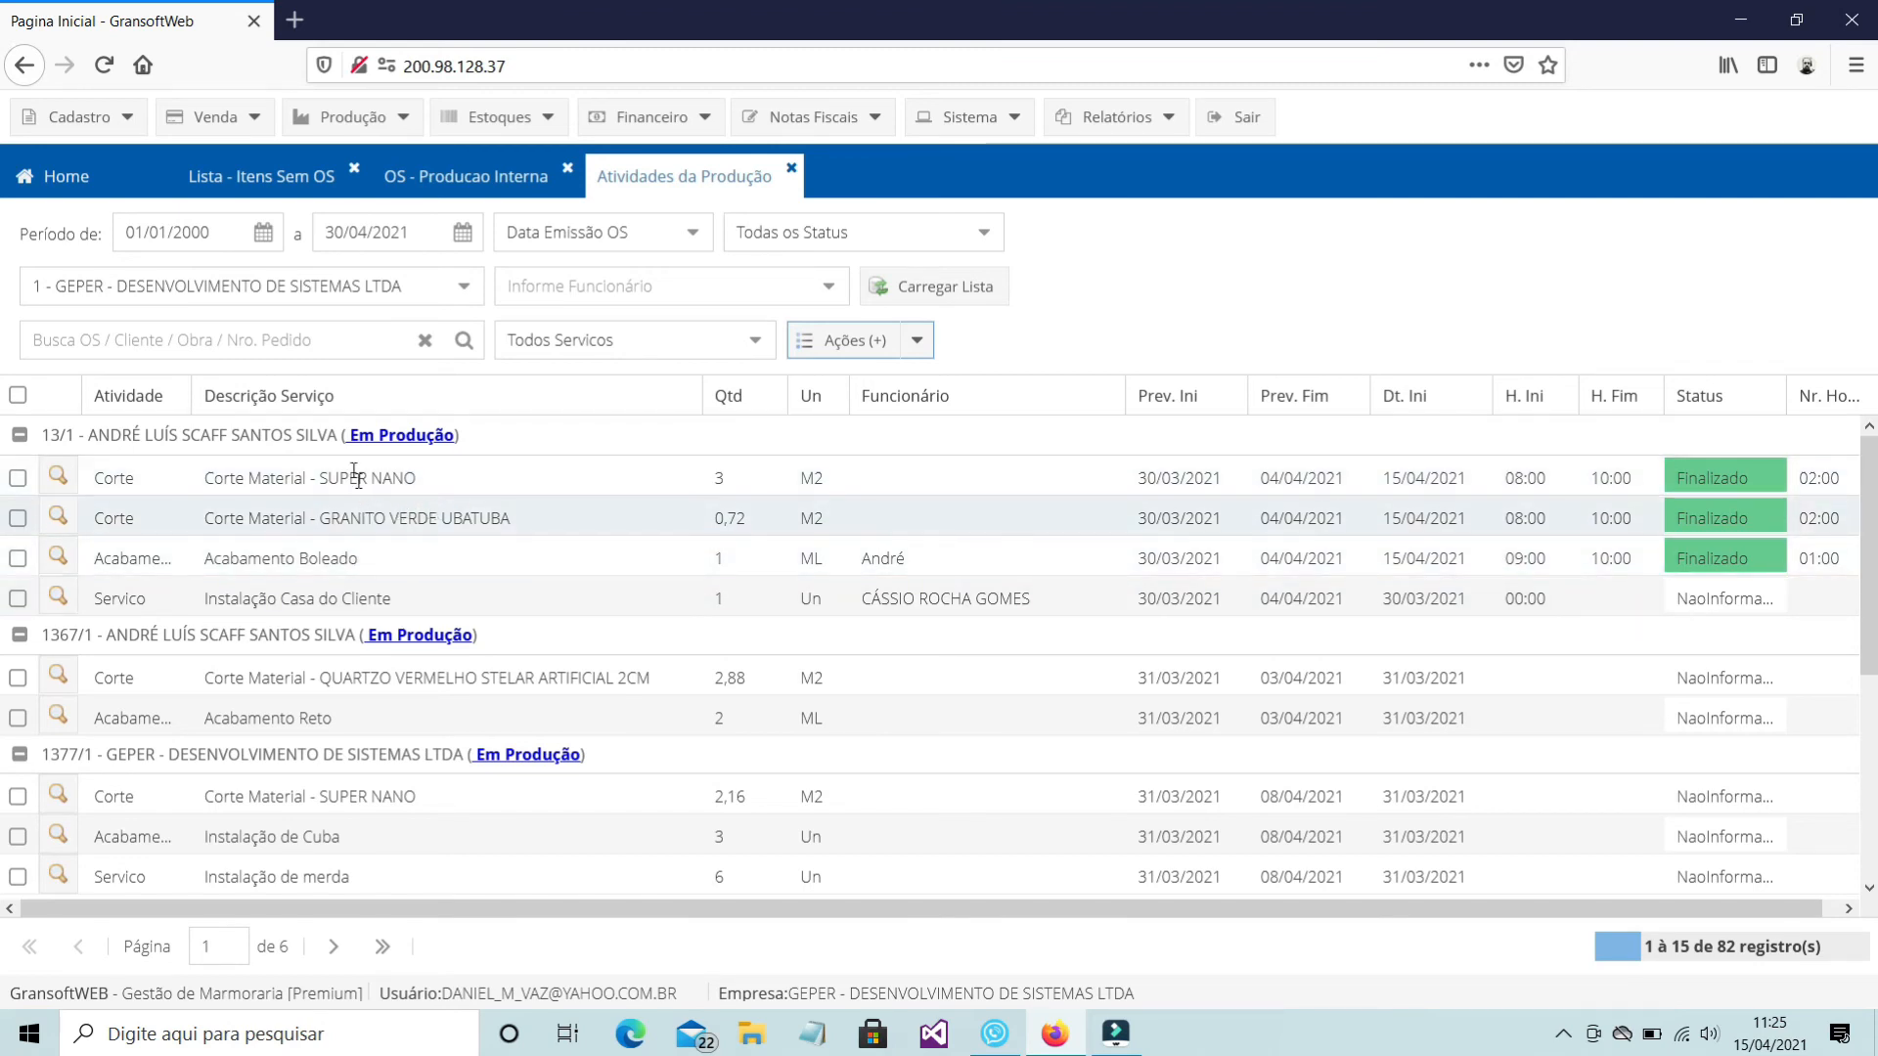
Change the first order's status to Executado (Produção OK), reload the activities list and expand that order's group
{"action": "left_click", "coordinate": [392, 438]}
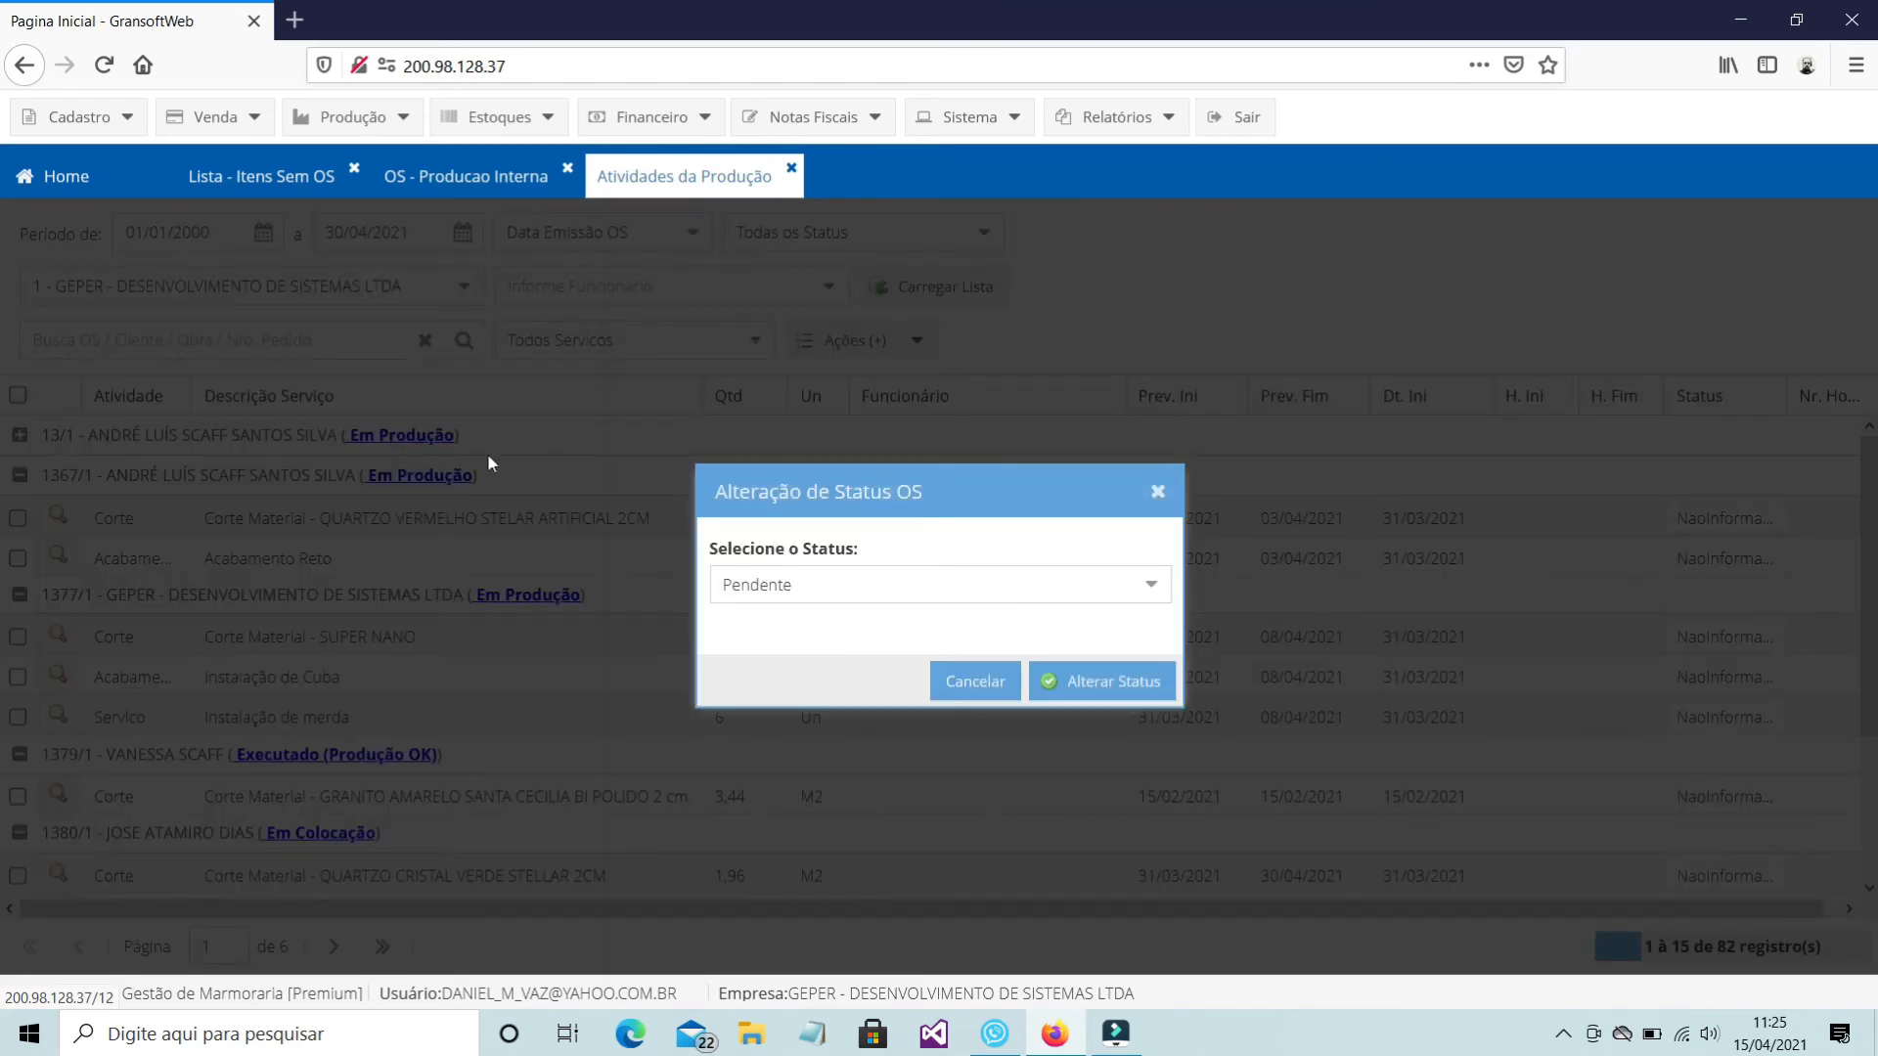
{"action": "left_click", "coordinate": [1150, 587]}
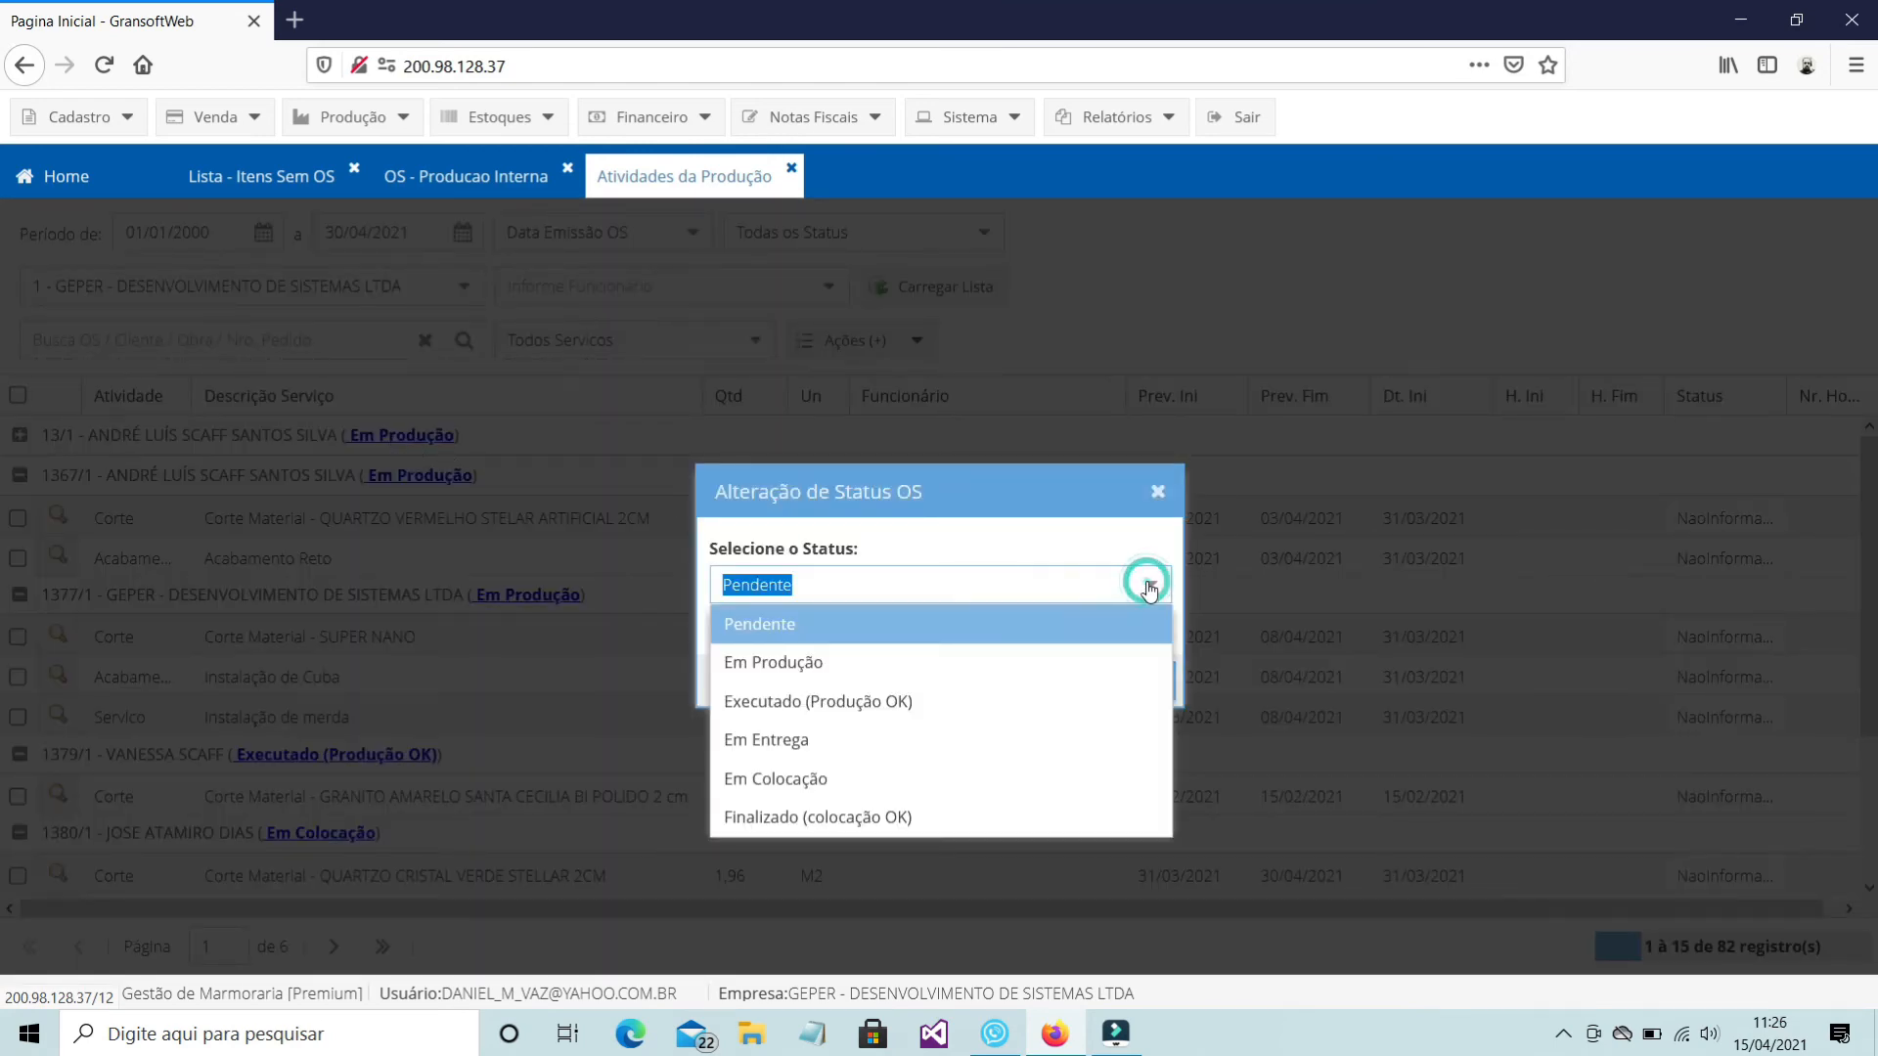
{"action": "left_click", "coordinate": [926, 721]}
{"action": "left_click", "coordinate": [1086, 682]}
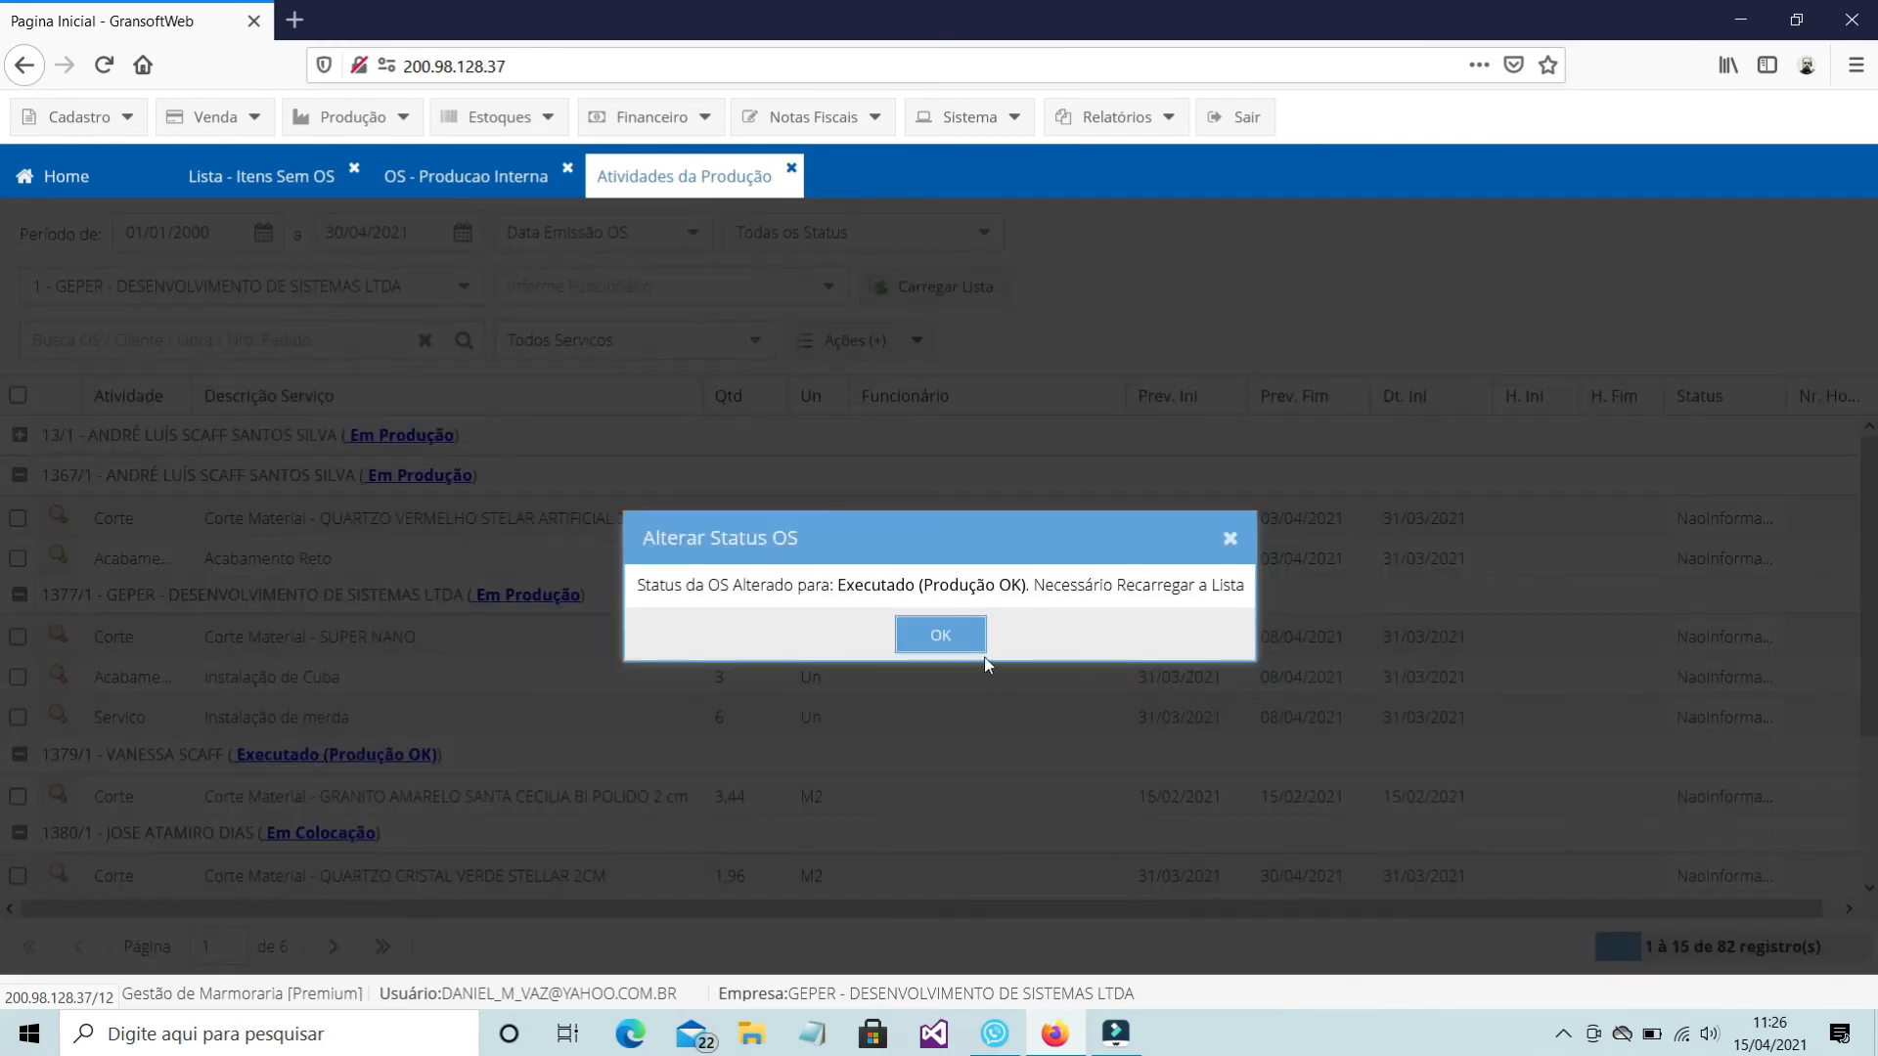
{"action": "left_click", "coordinate": [945, 636]}
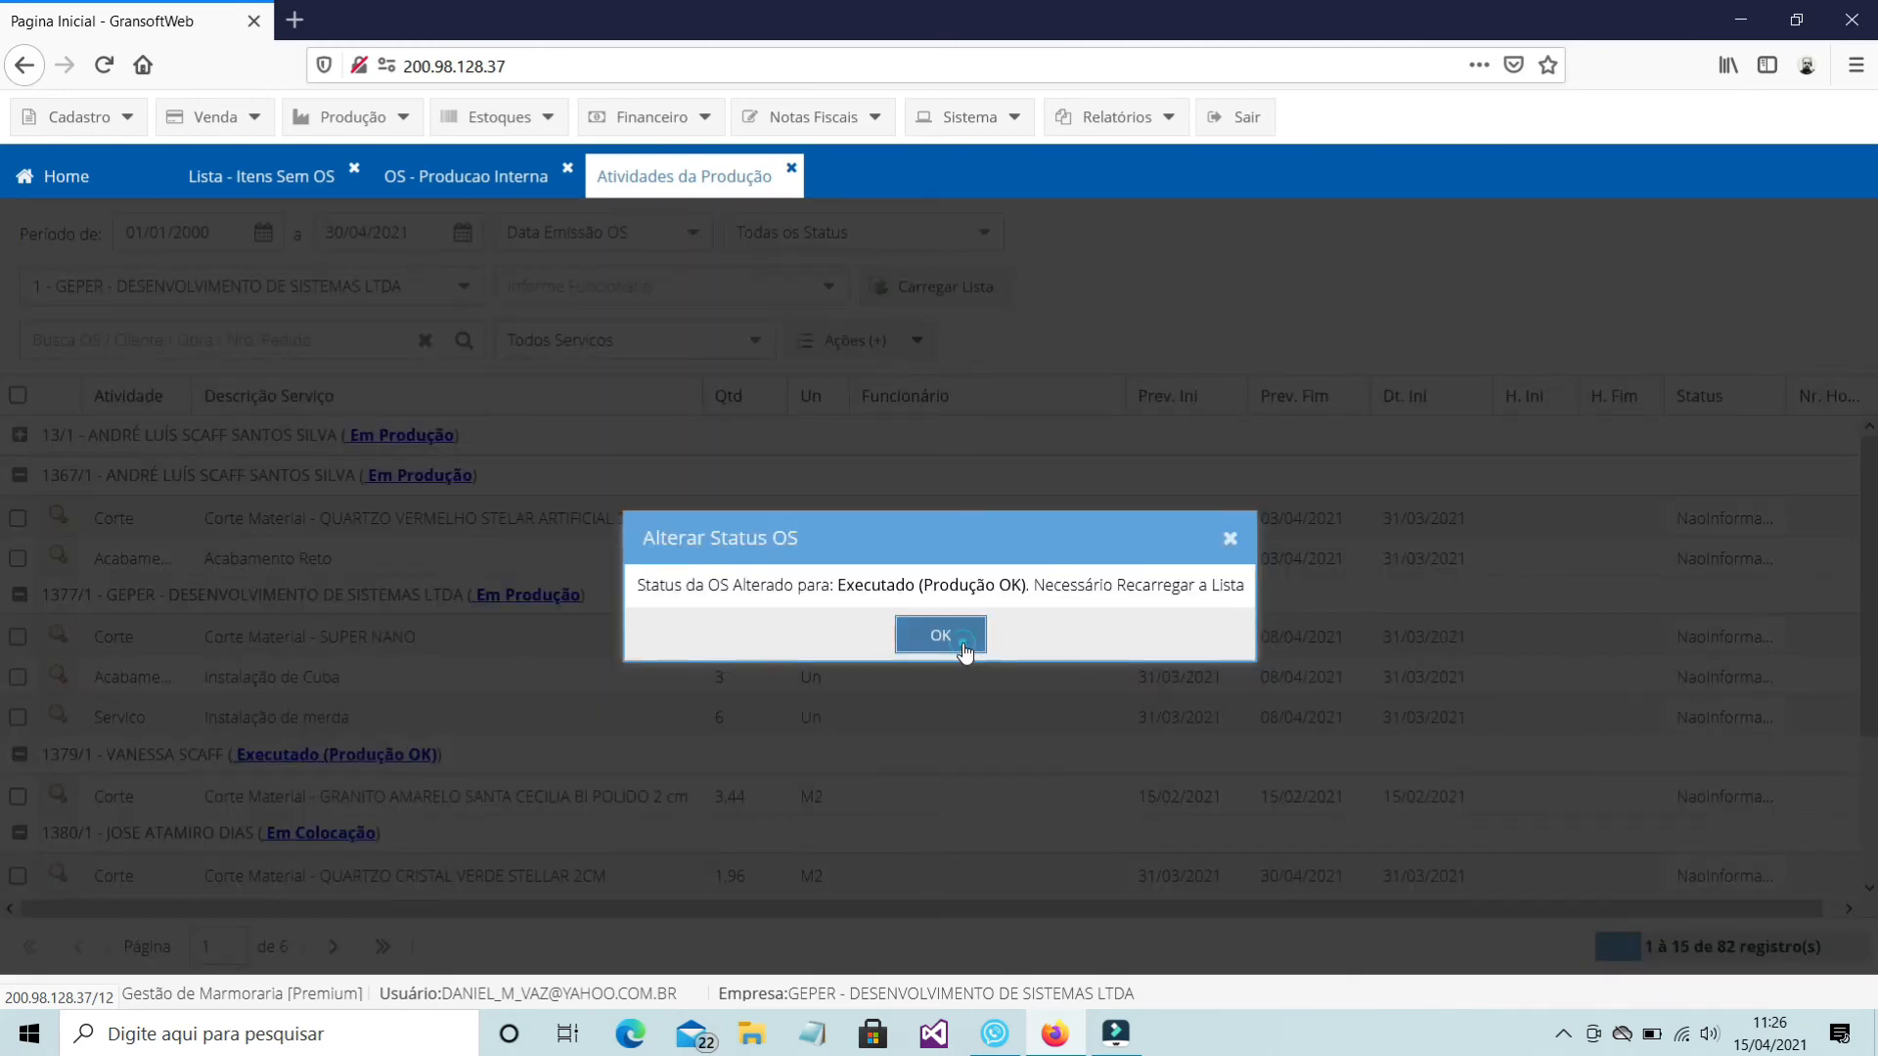
{"action": "left_click", "coordinate": [941, 286]}
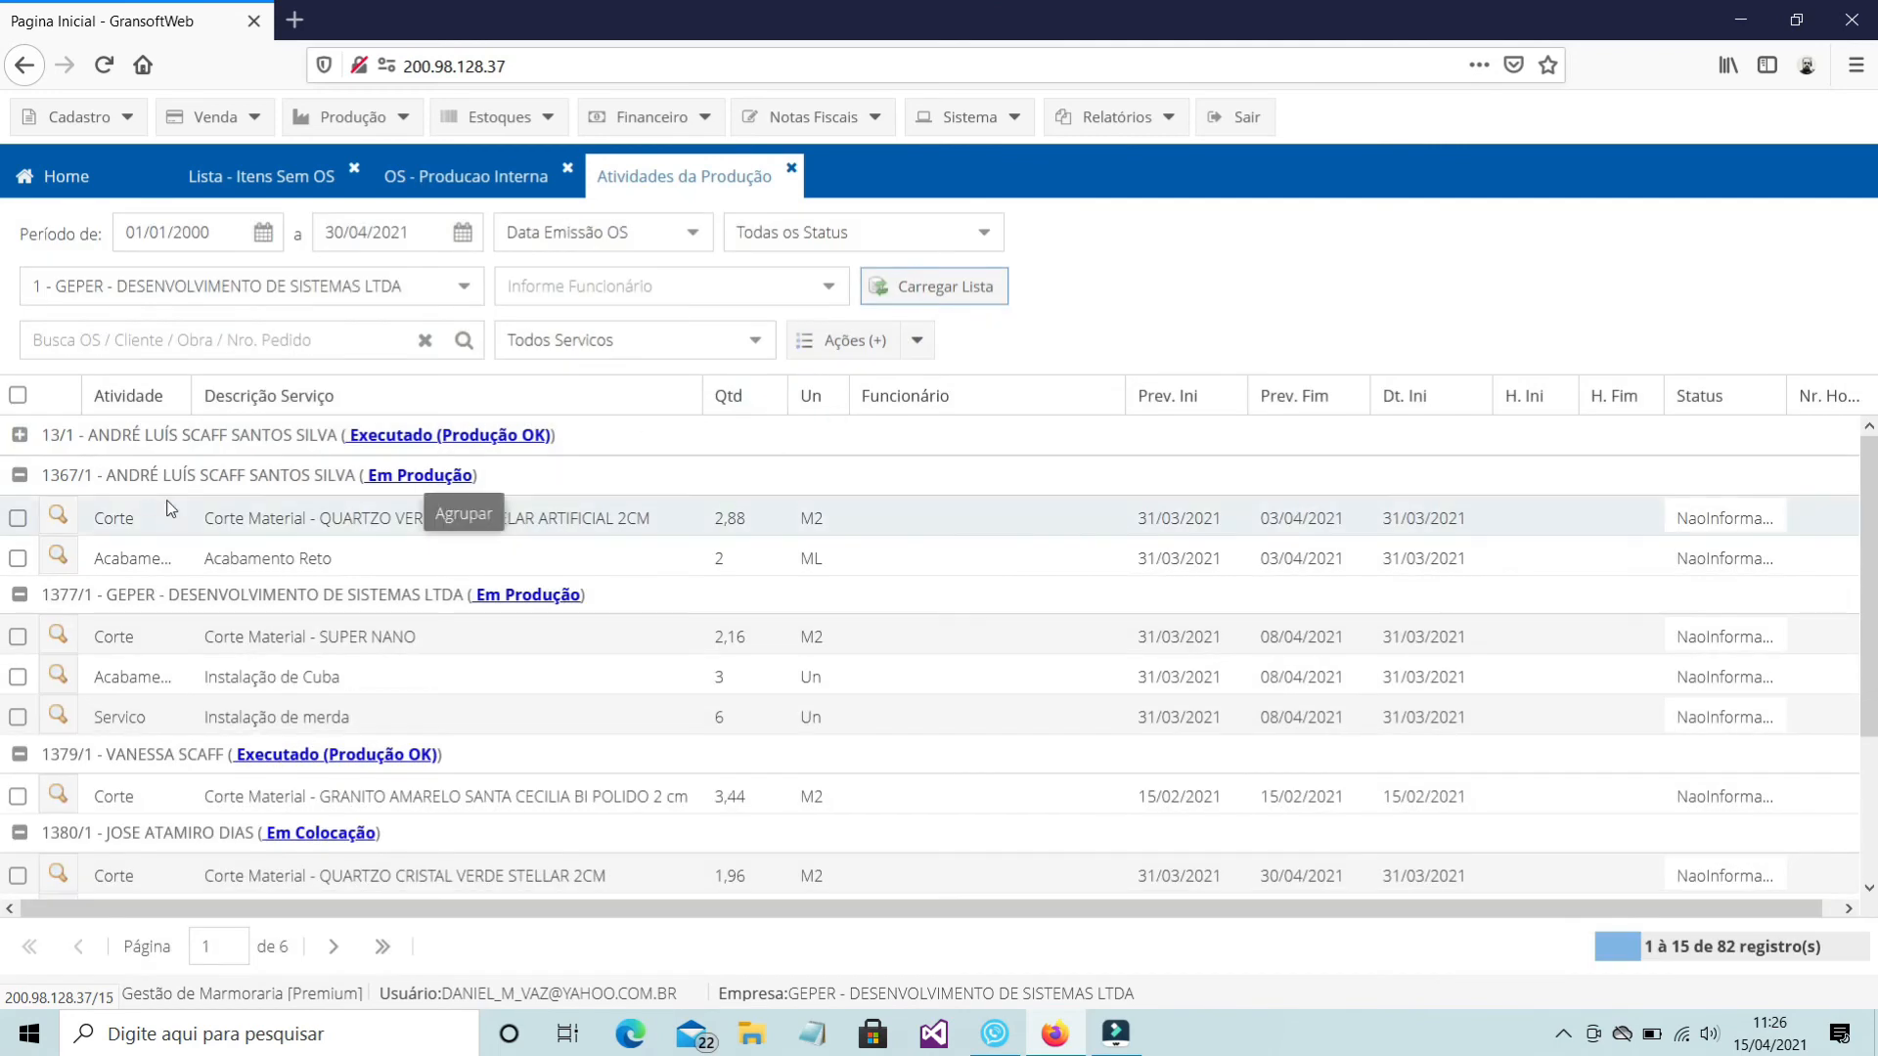
{"action": "left_click", "coordinate": [18, 434]}
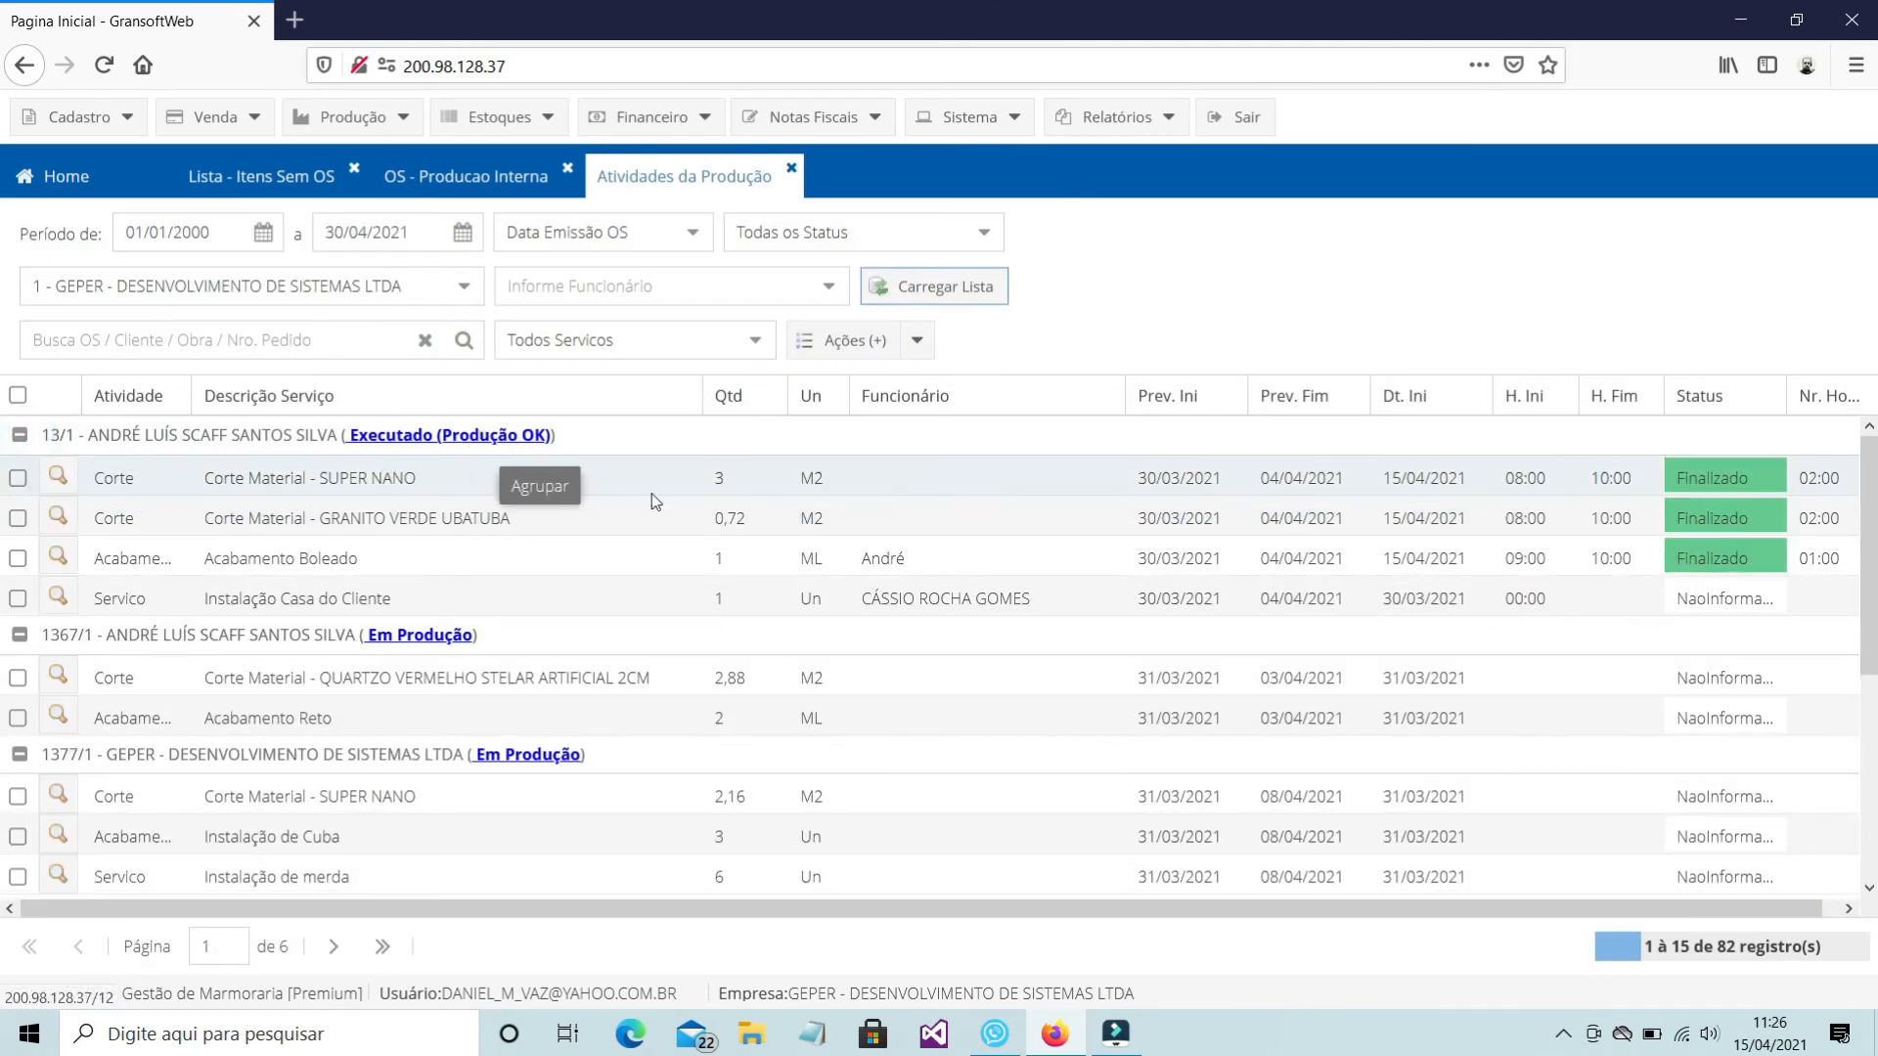
{"action": "left_click", "coordinate": [430, 635]}
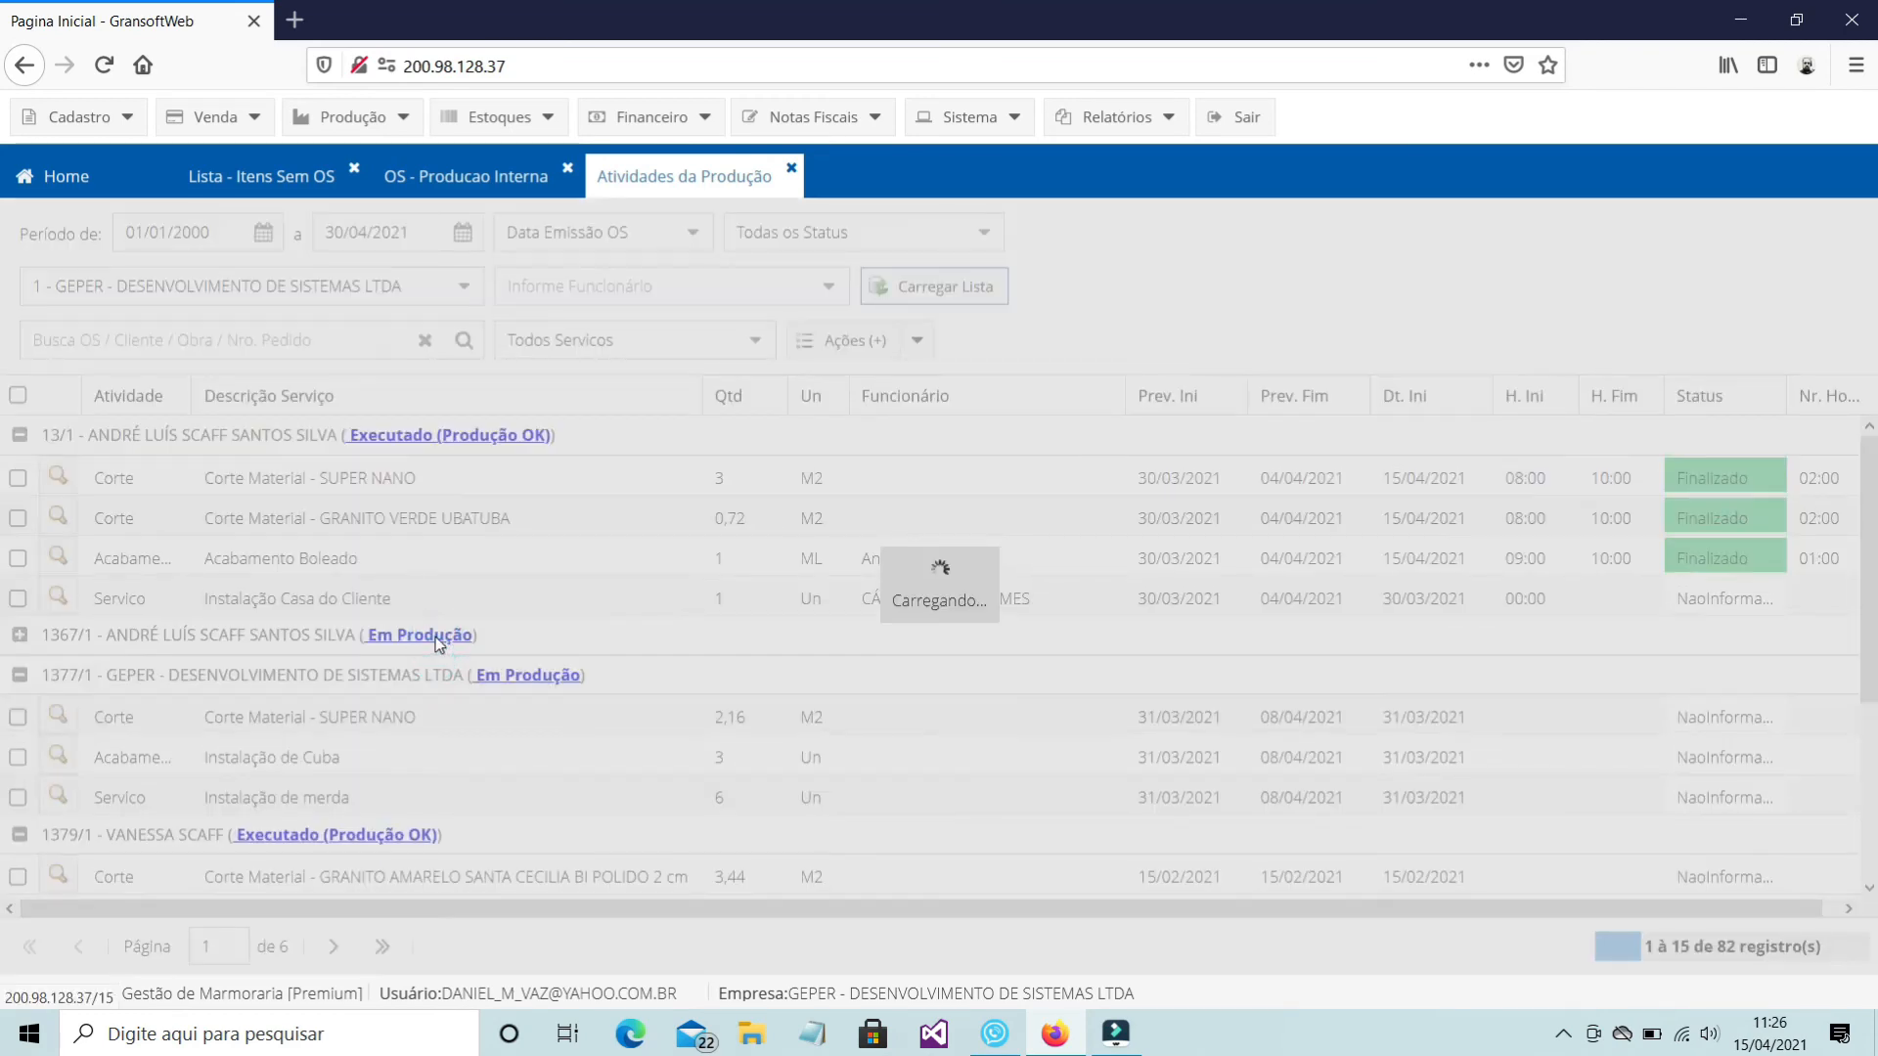
{"action": "left_click", "coordinate": [1148, 589]}
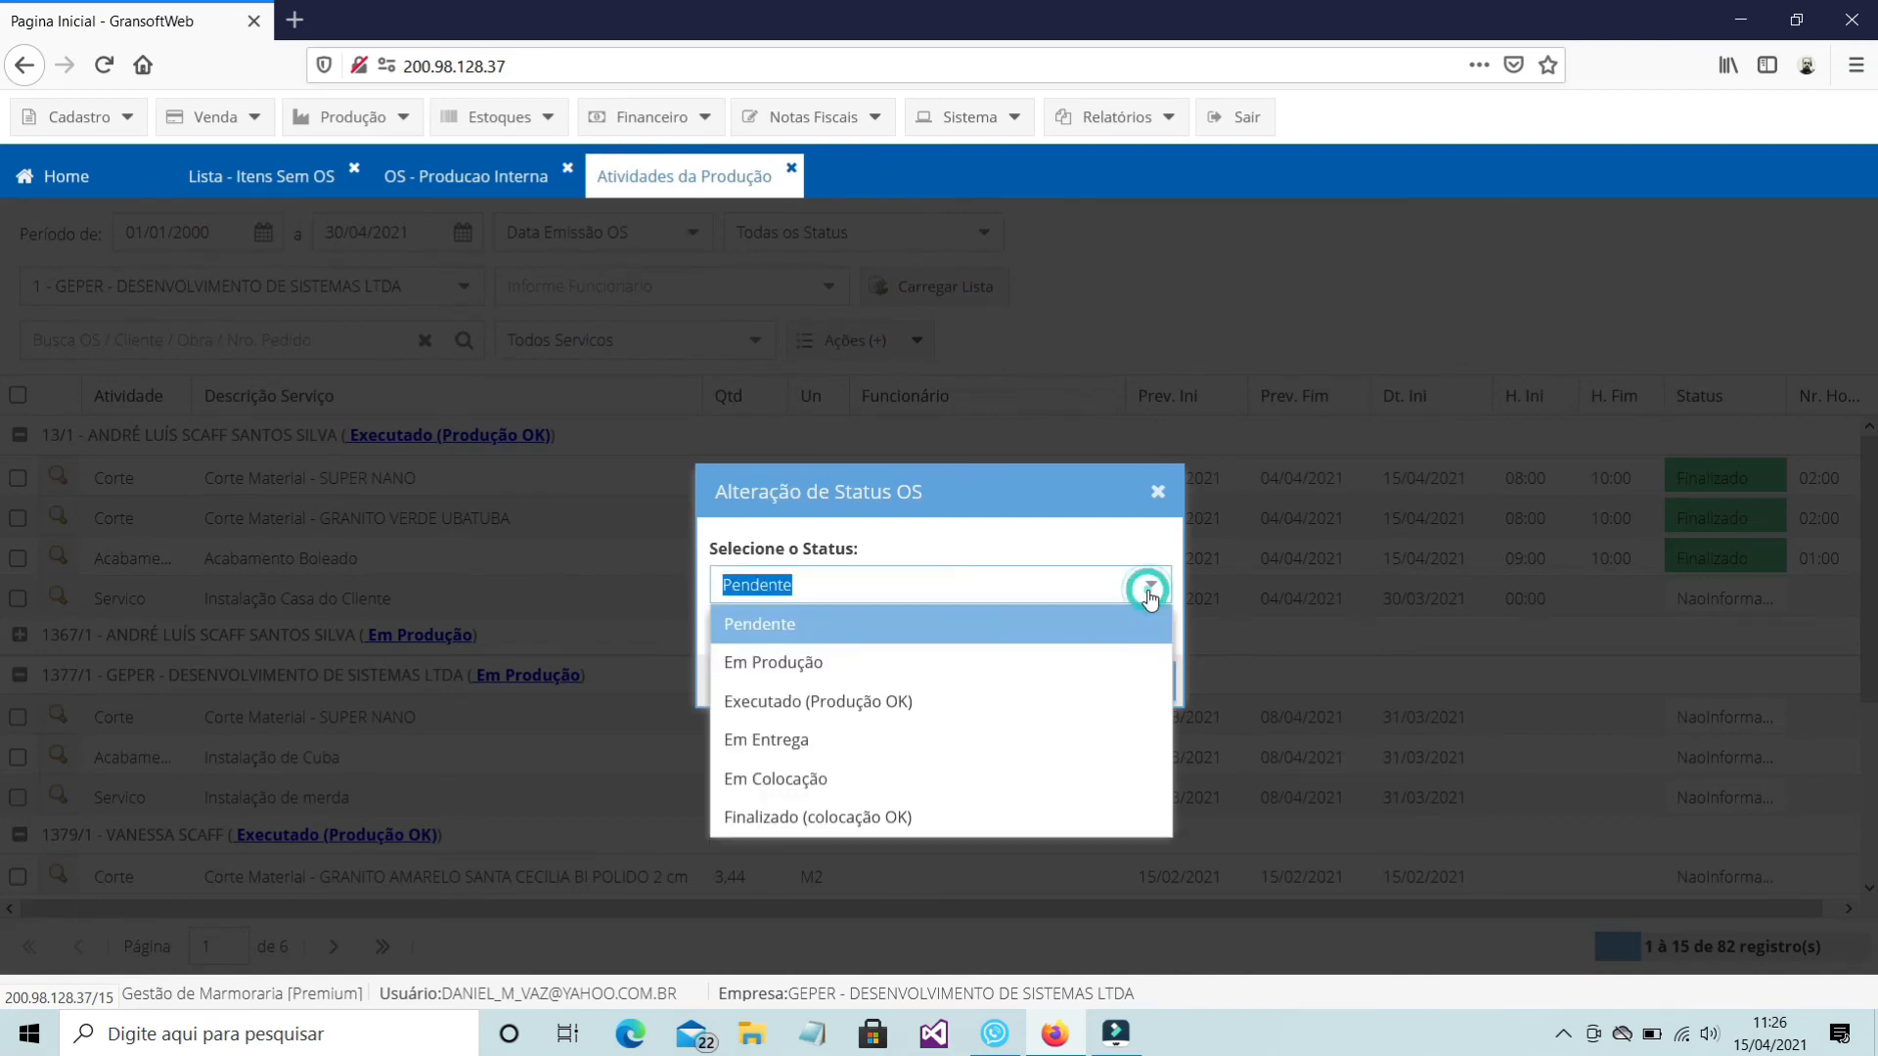
{"action": "left_click", "coordinate": [926, 704]}
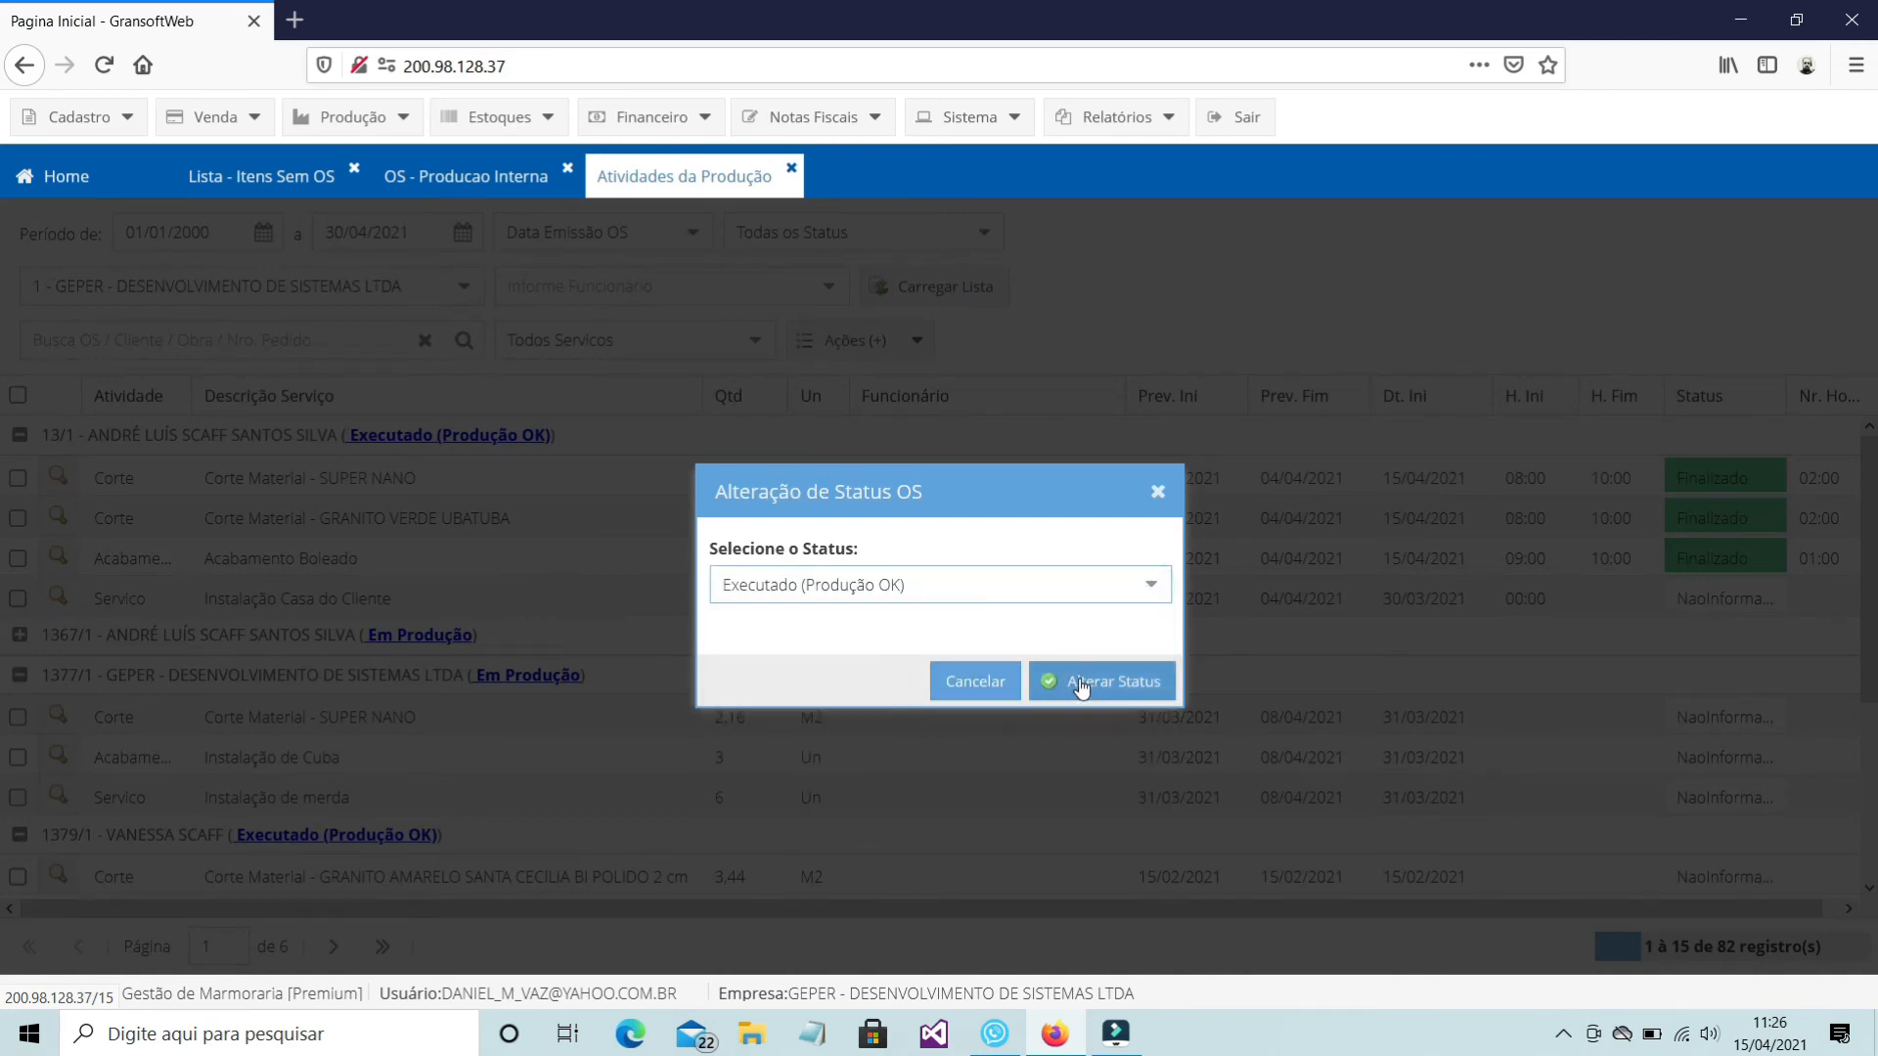
{"action": "left_click", "coordinate": [1157, 494]}
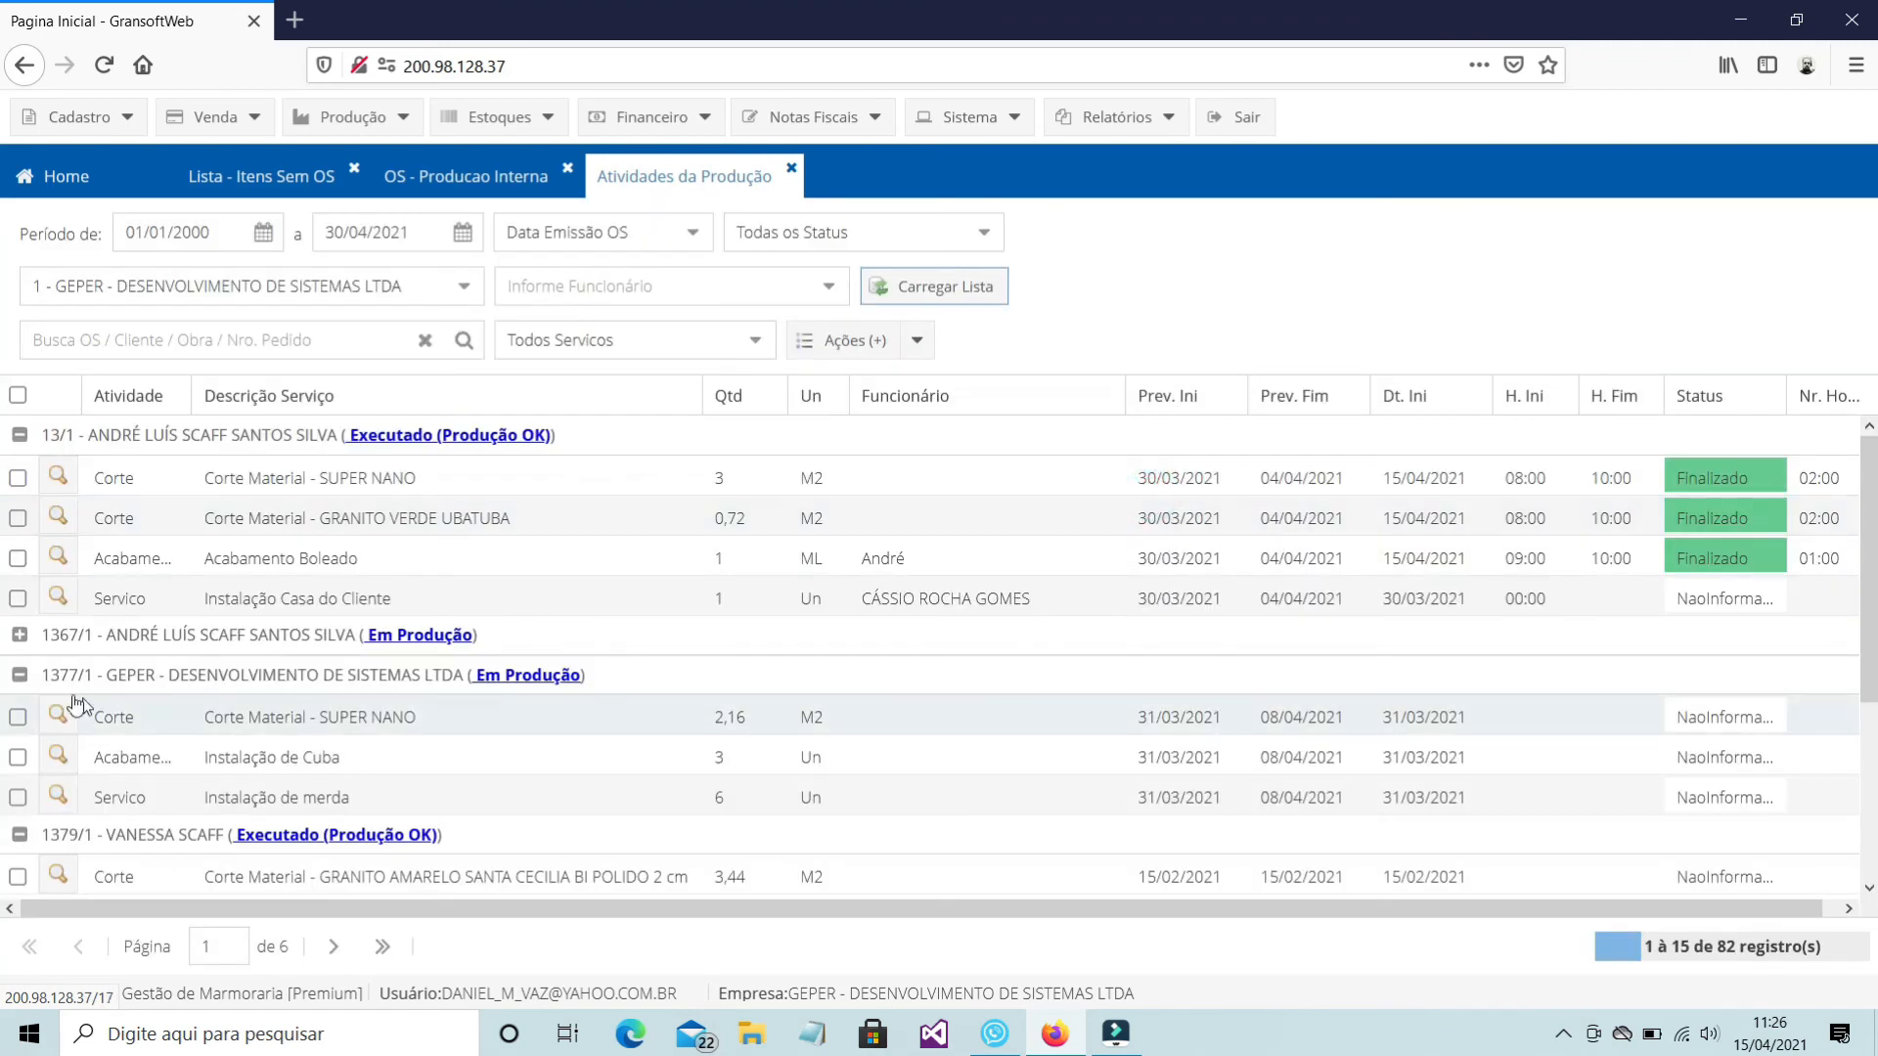
{"action": "left_click", "coordinate": [20, 637]}
Filter the activities by the Corte service and the employee listed under an e-mail address, and load the list
{"action": "left_click", "coordinate": [712, 339]}
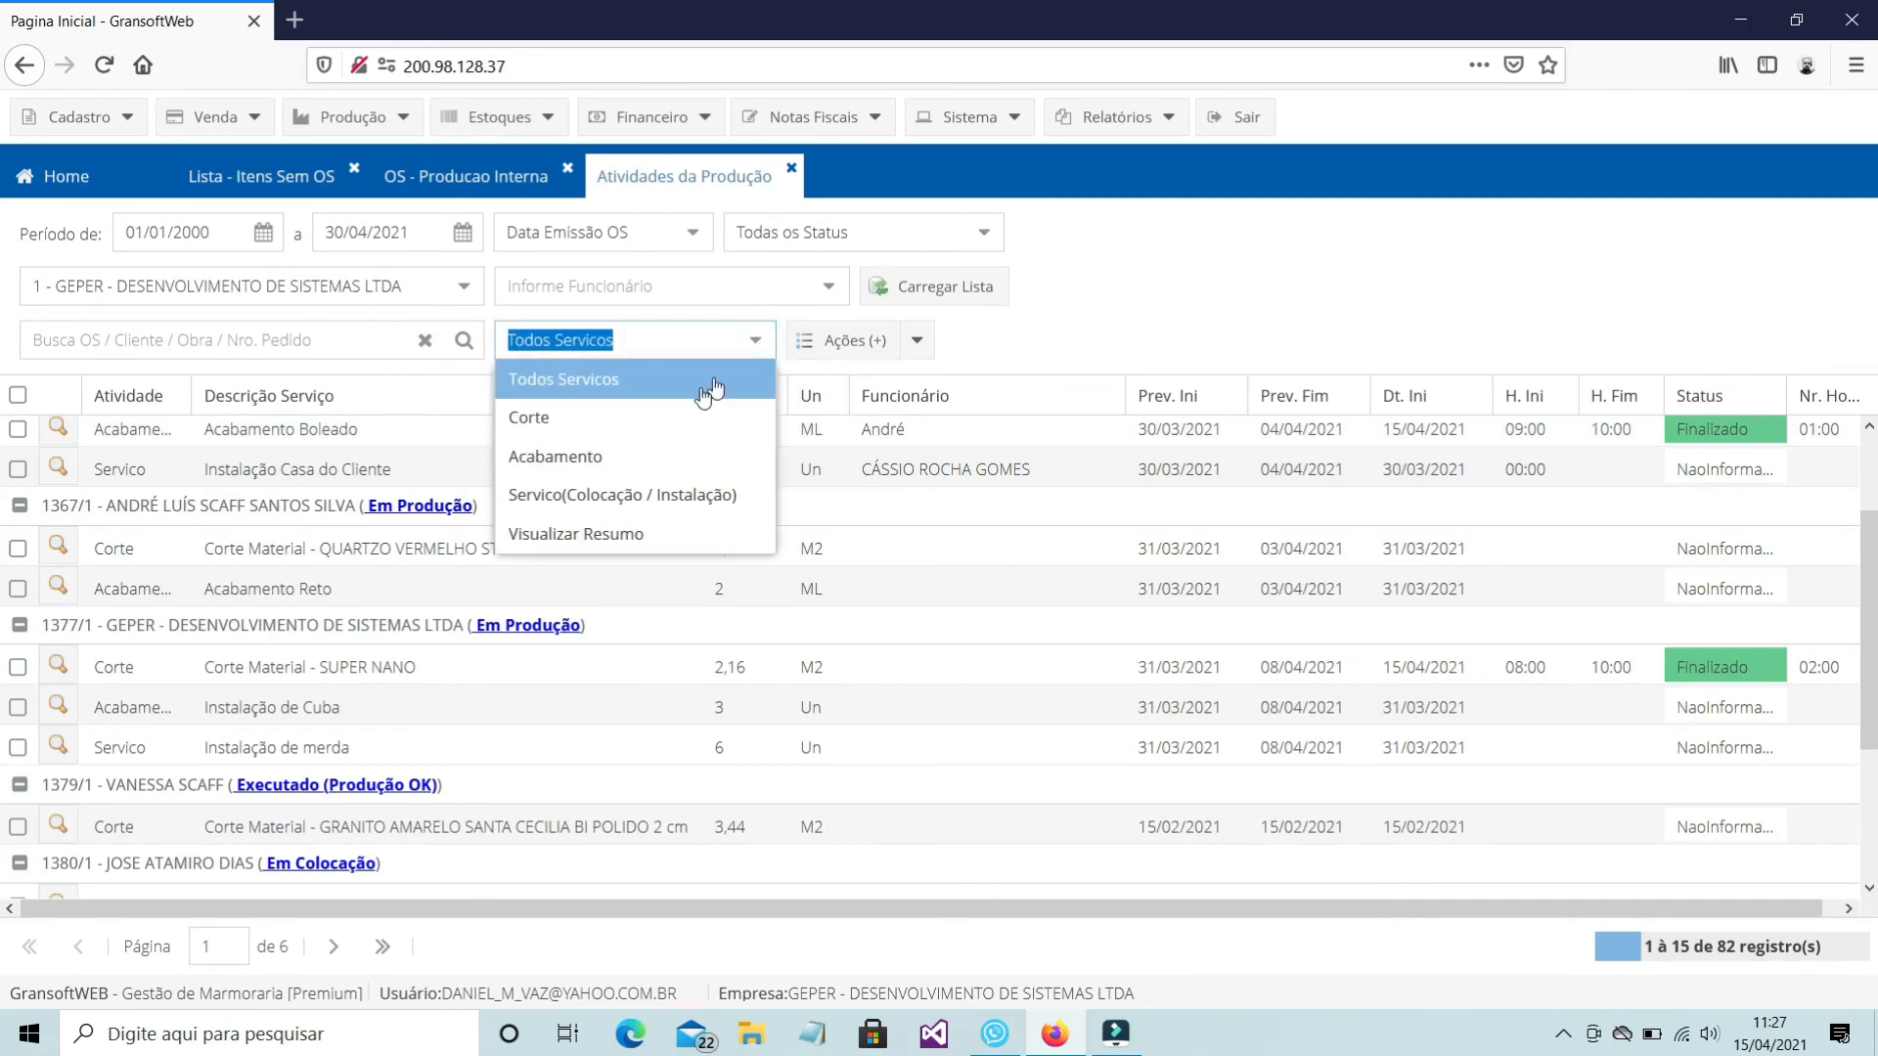
{"action": "left_click", "coordinate": [713, 414]}
{"action": "left_click", "coordinate": [829, 287]}
{"action": "left_click", "coordinate": [675, 556]}
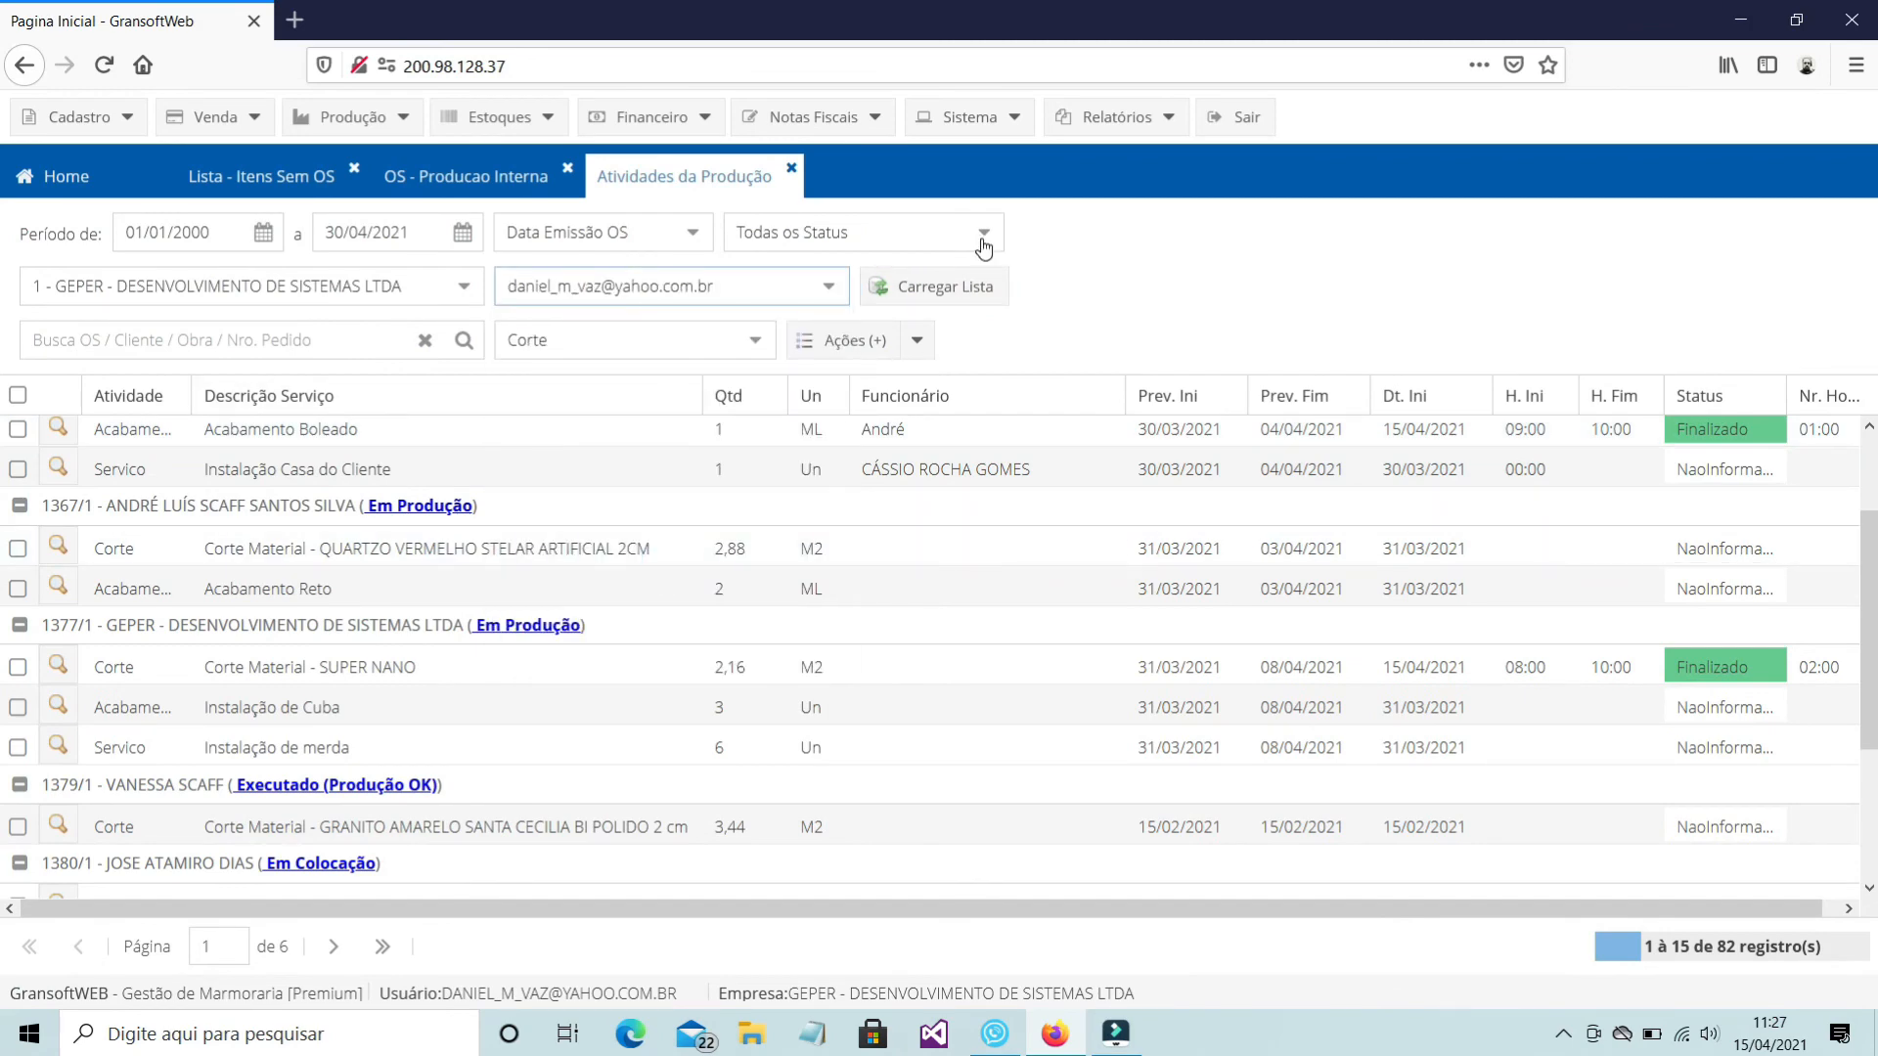
{"action": "left_click", "coordinate": [939, 287]}
Ungroup the filtered cutting activities so they are no longer arranged by service order
{"action": "left_click", "coordinate": [909, 340]}
{"action": "mouse_move", "coordinate": [939, 428]}
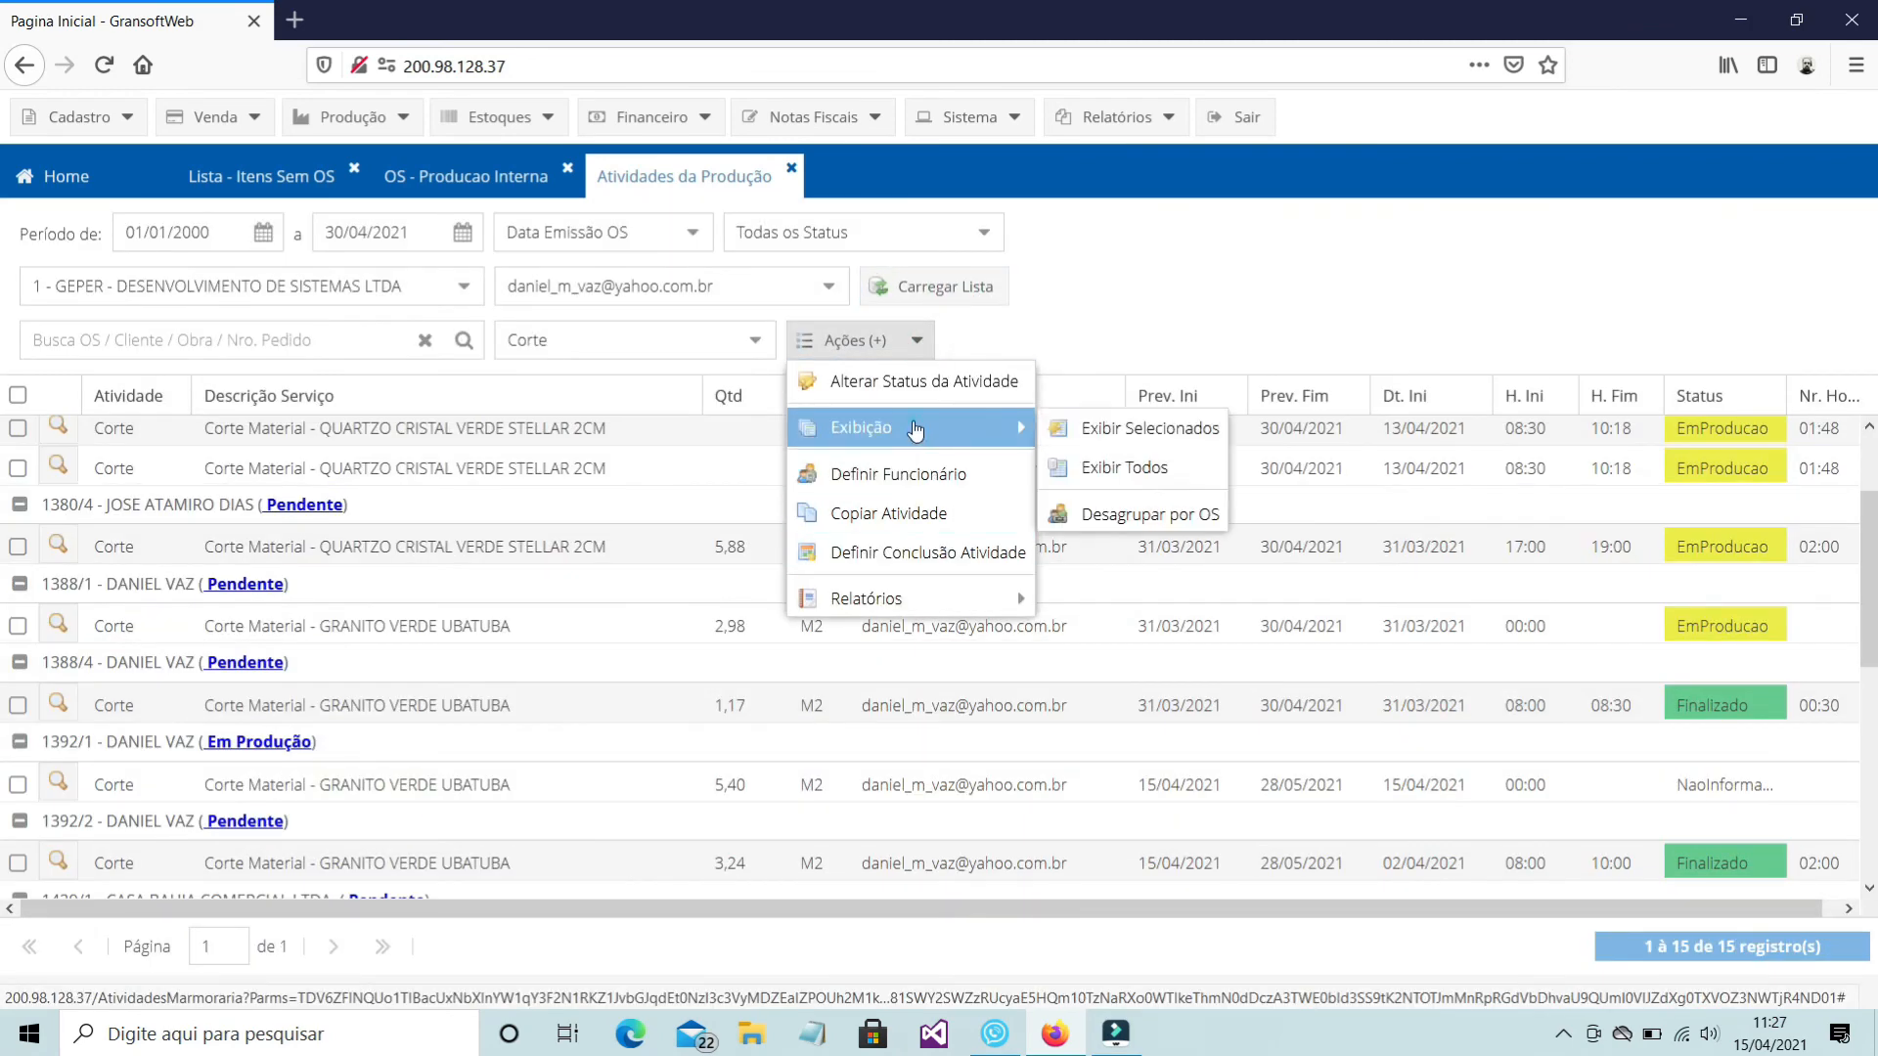
{"action": "left_click", "coordinate": [1125, 514]}
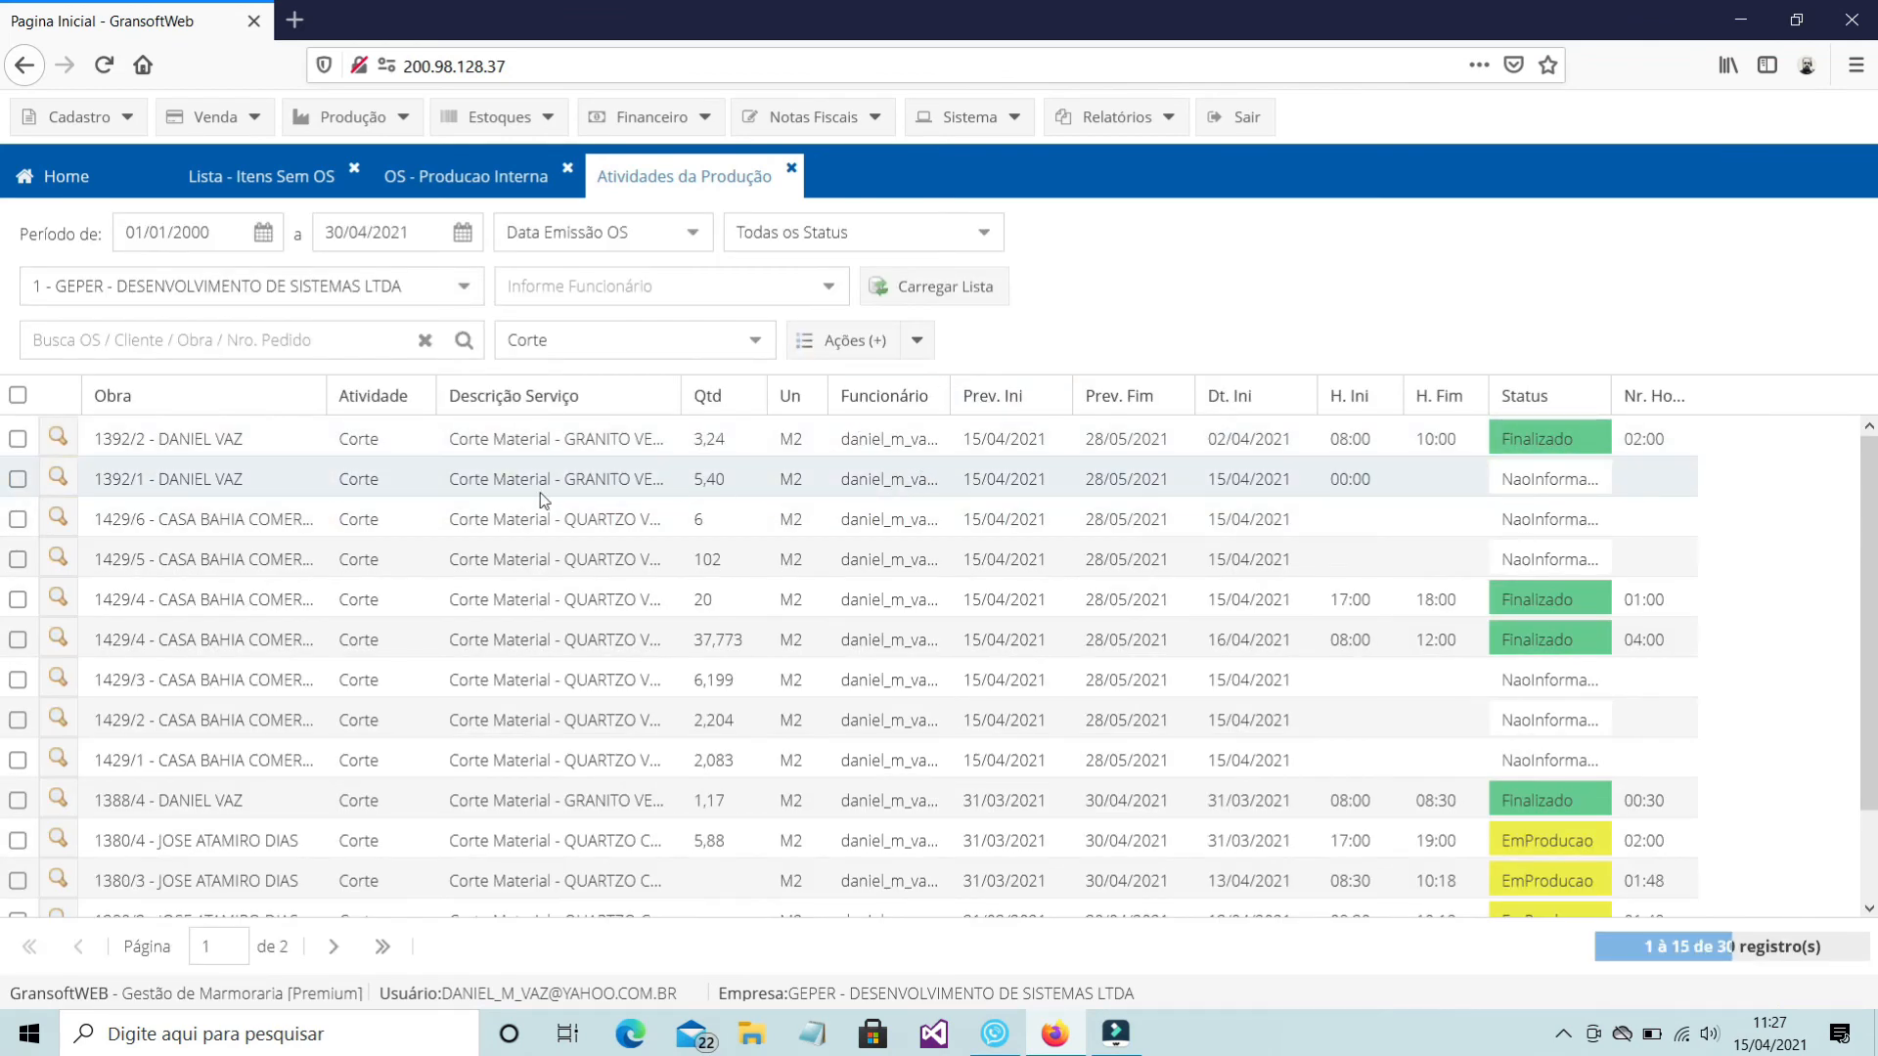
Record completion of the third and fourth listed cutting activities on 15/04/2021 from 08:00 to 10:00, marked as Atividade Já Finalizada
{"action": "left_click", "coordinate": [19, 480]}
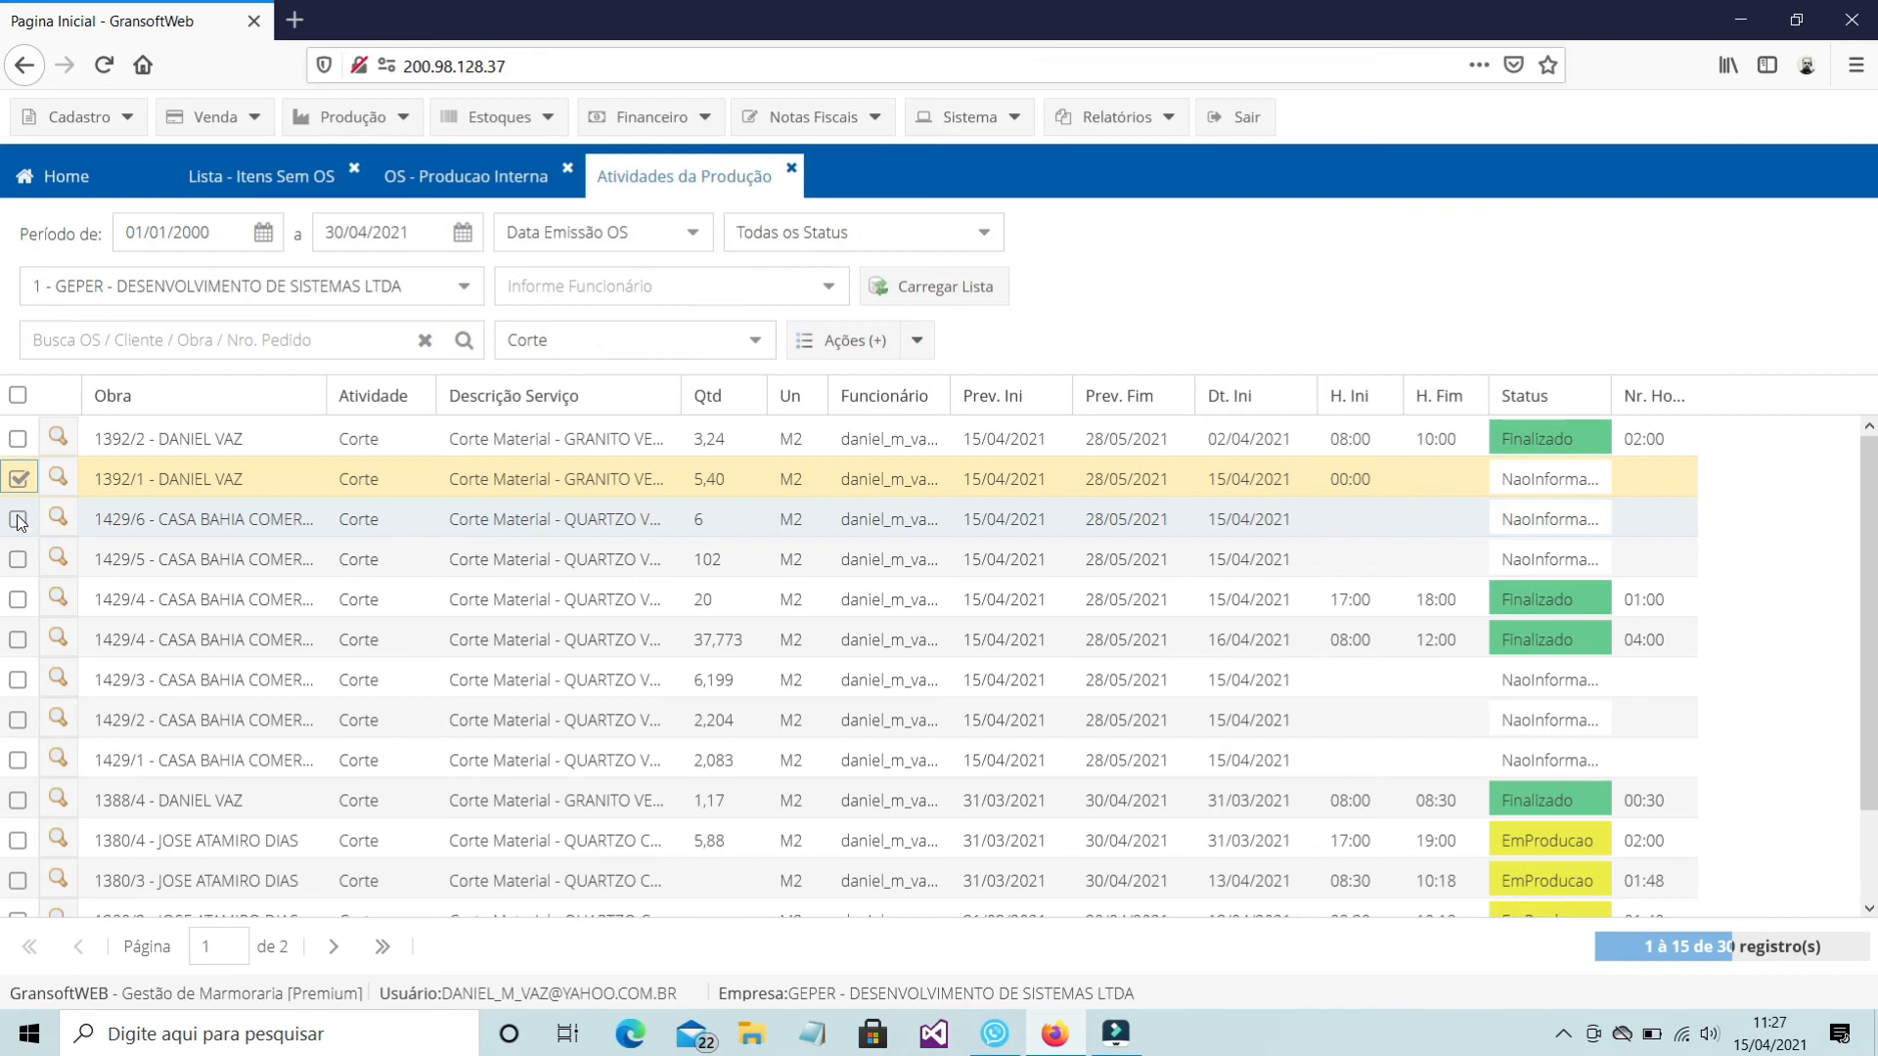
{"action": "left_click", "coordinate": [20, 519]}
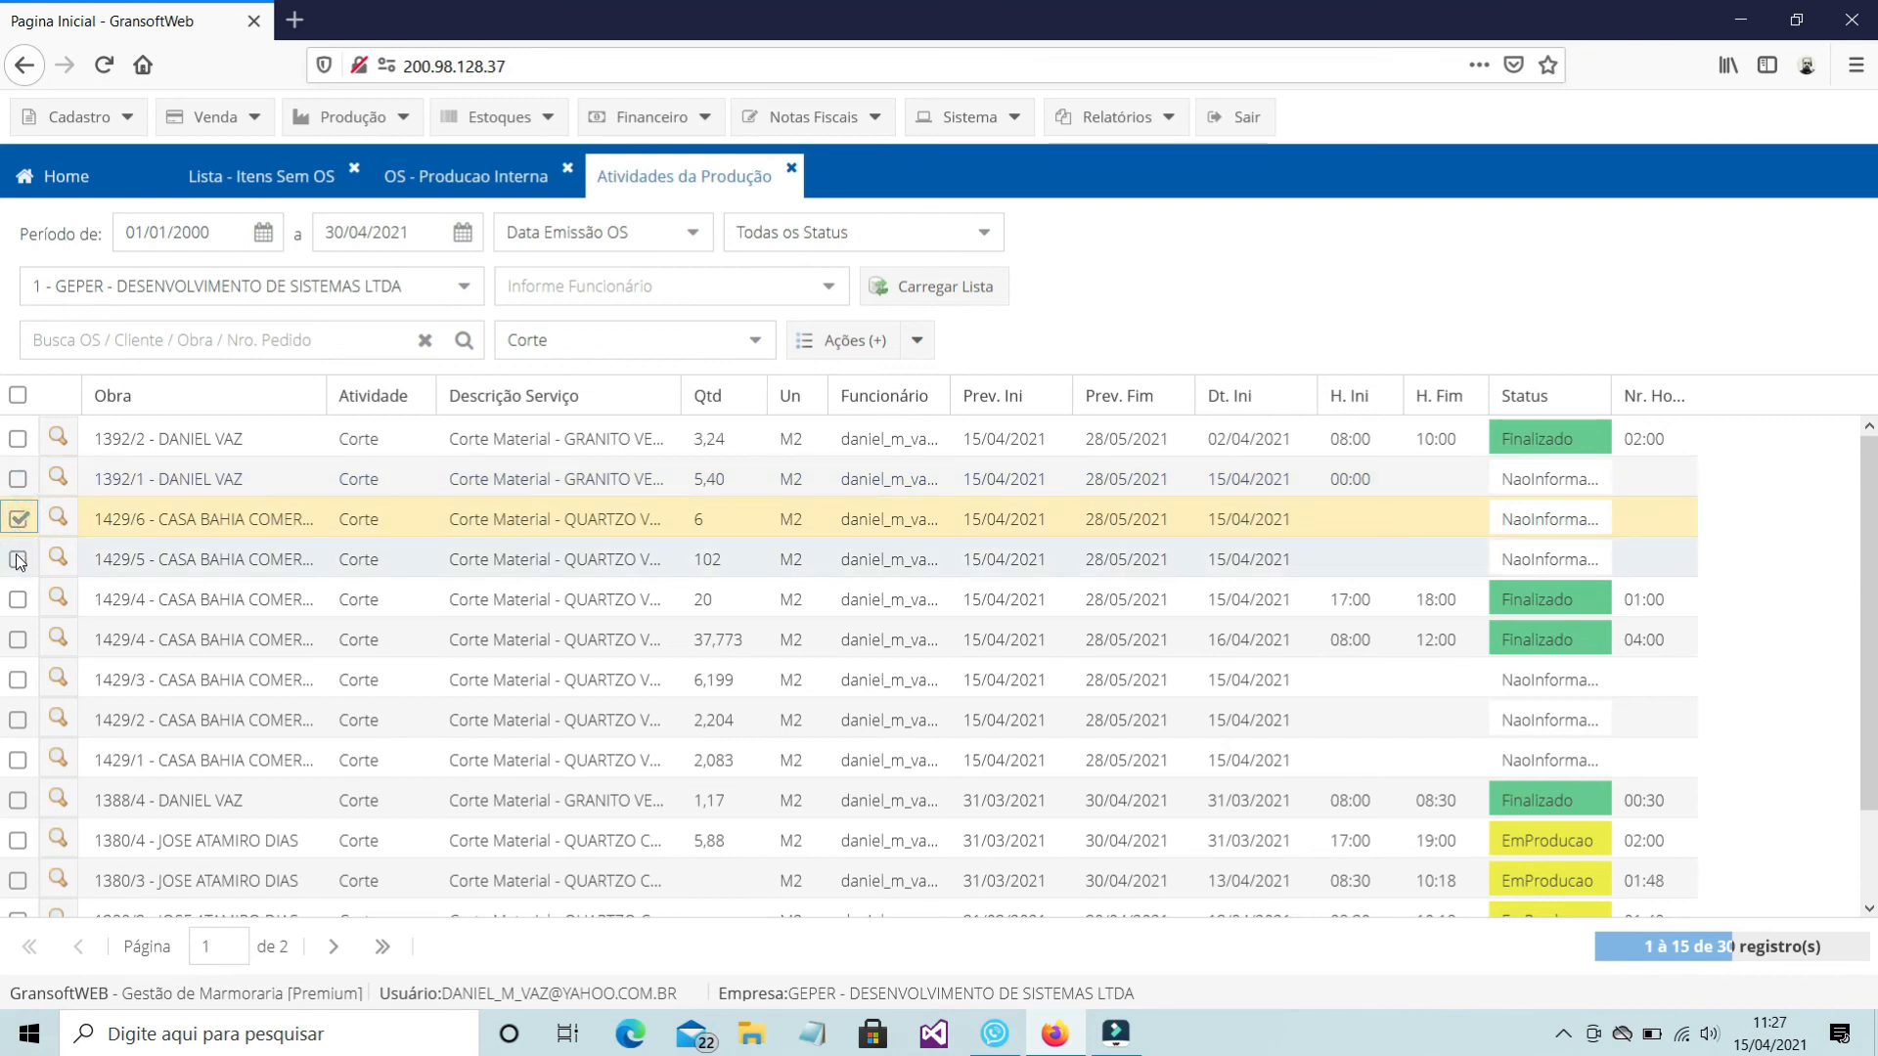
{"action": "left_click", "coordinate": [20, 559]}
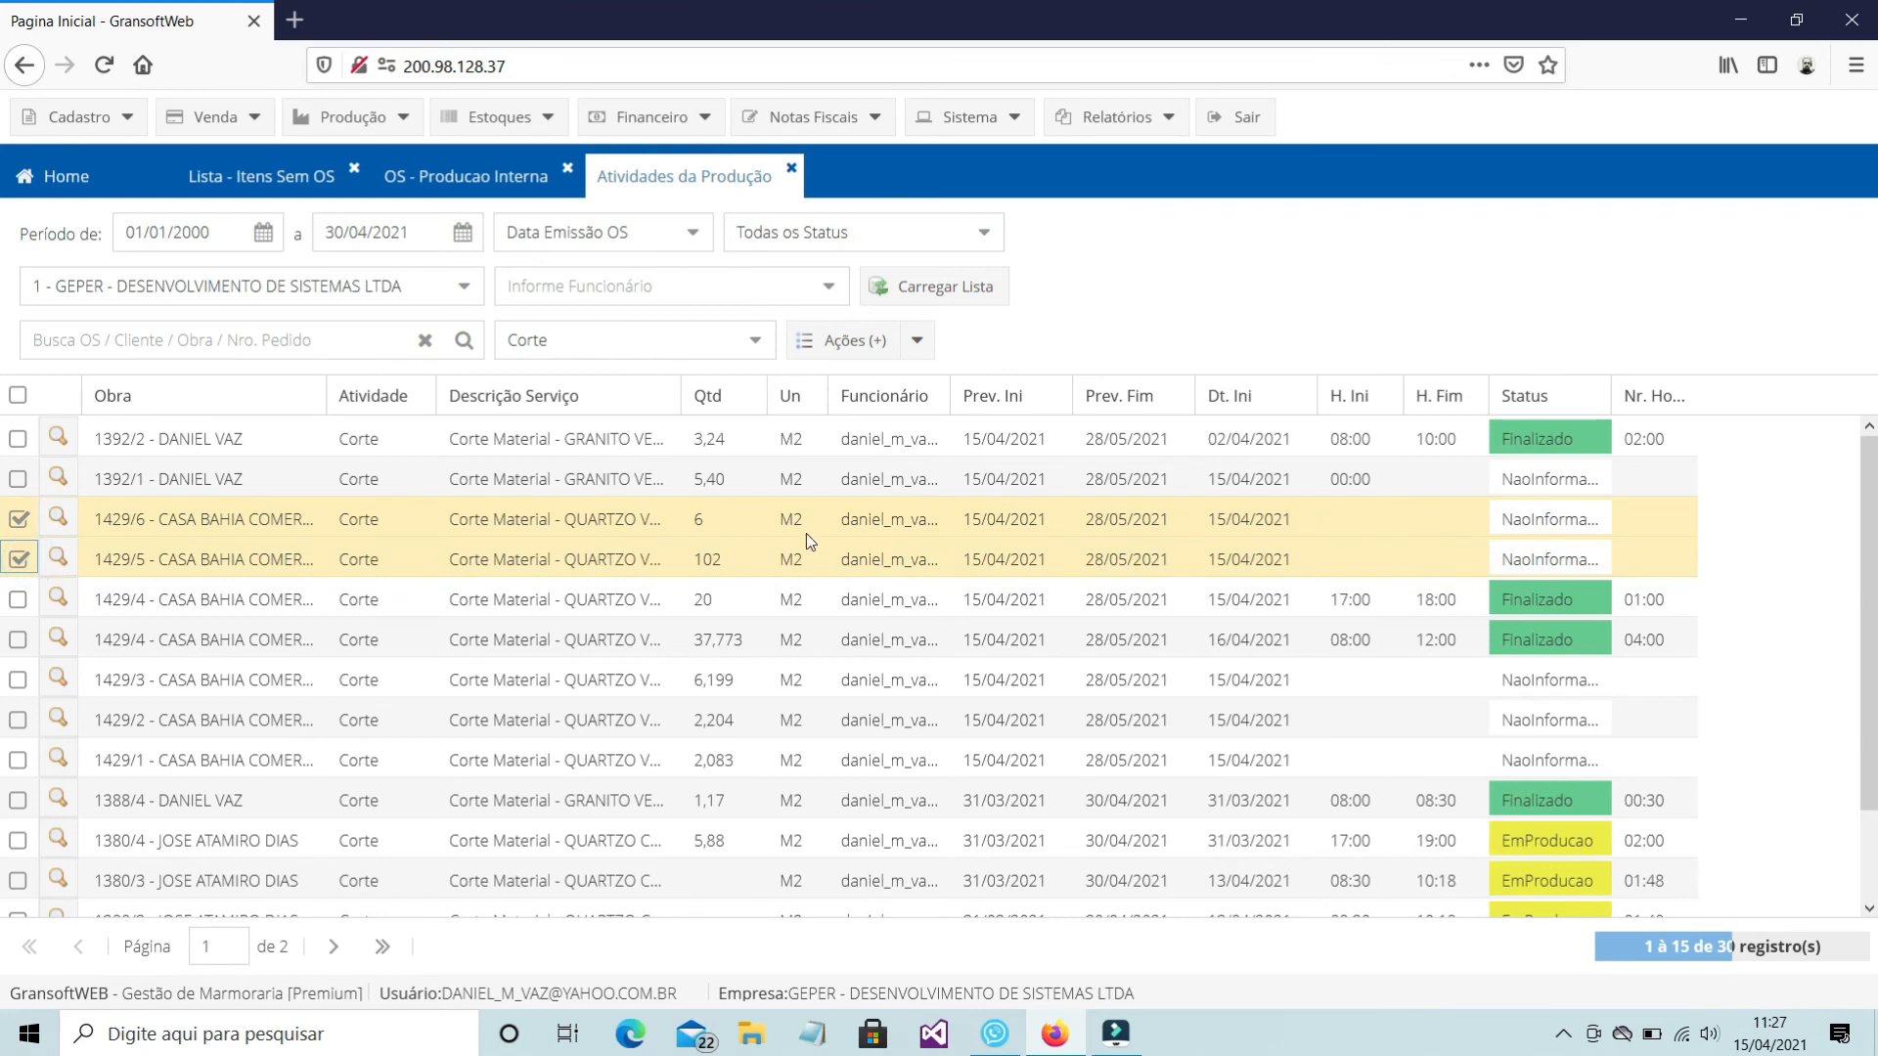
{"action": "left_click", "coordinate": [919, 342]}
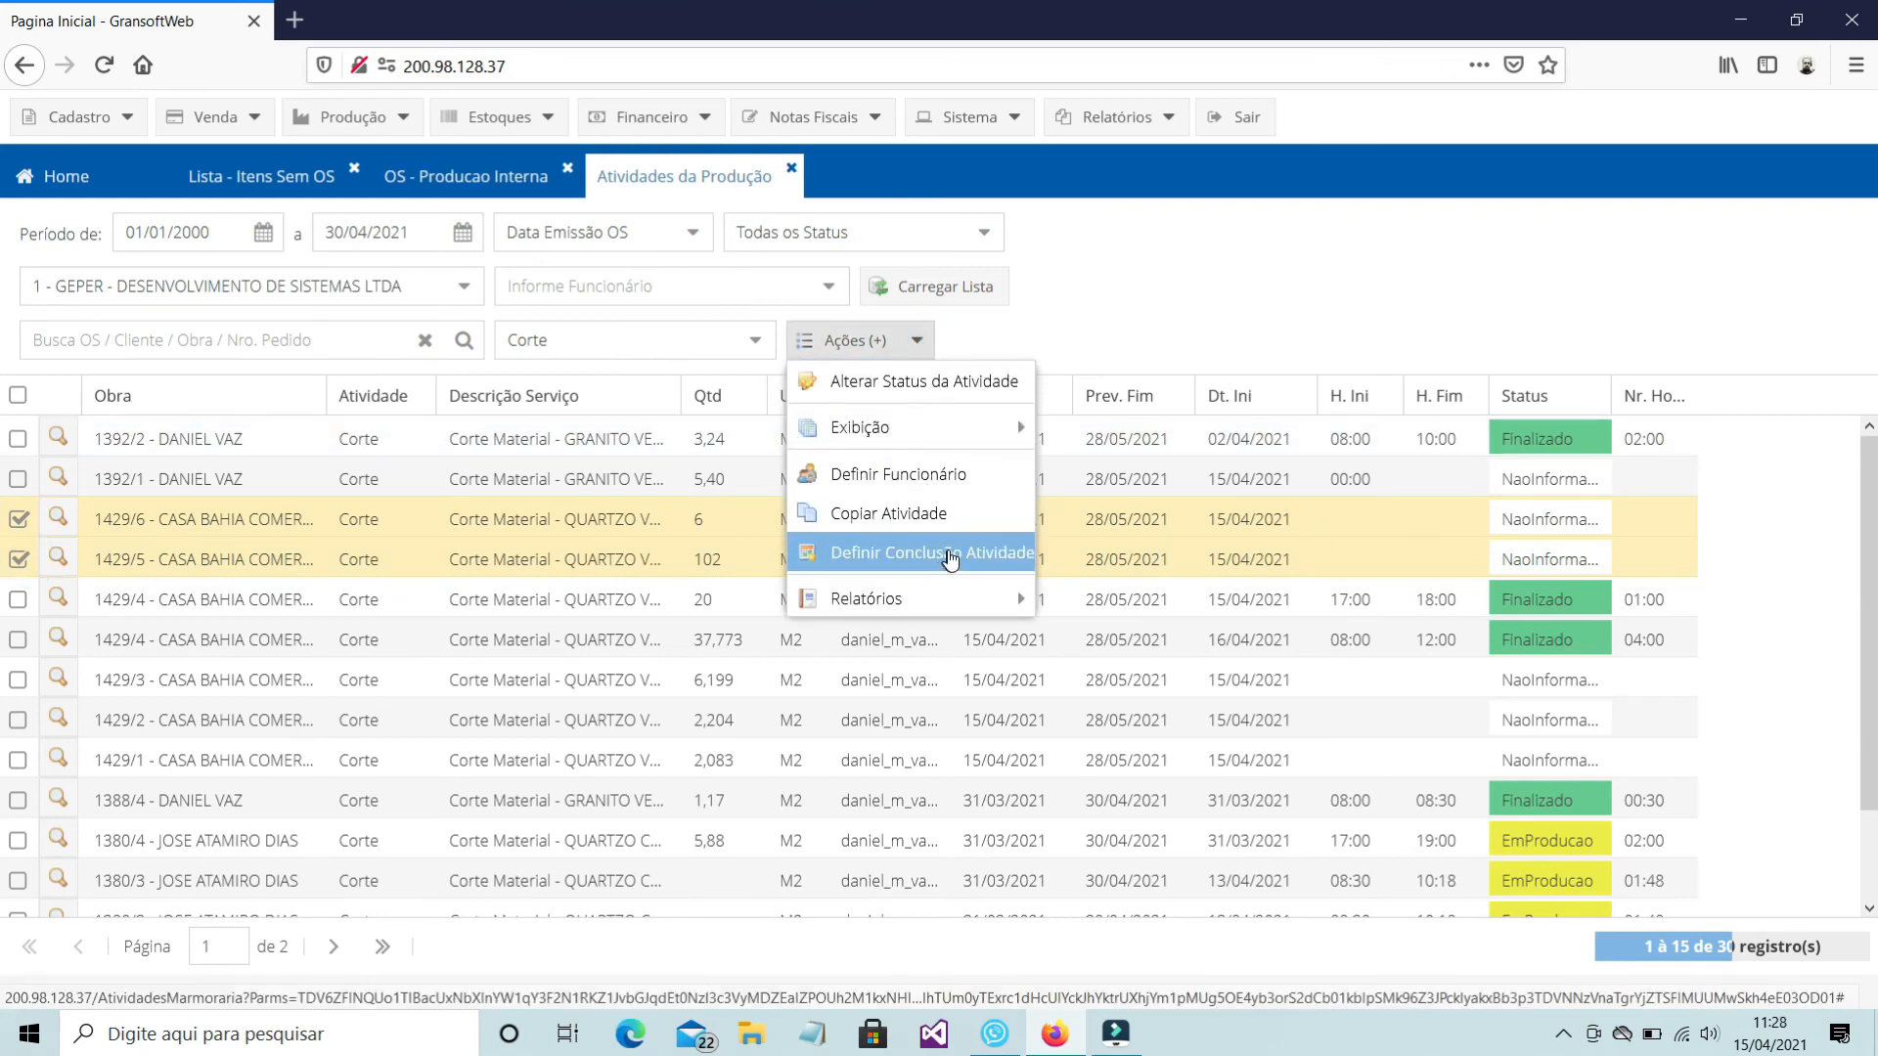
{"action": "left_click", "coordinate": [946, 553]}
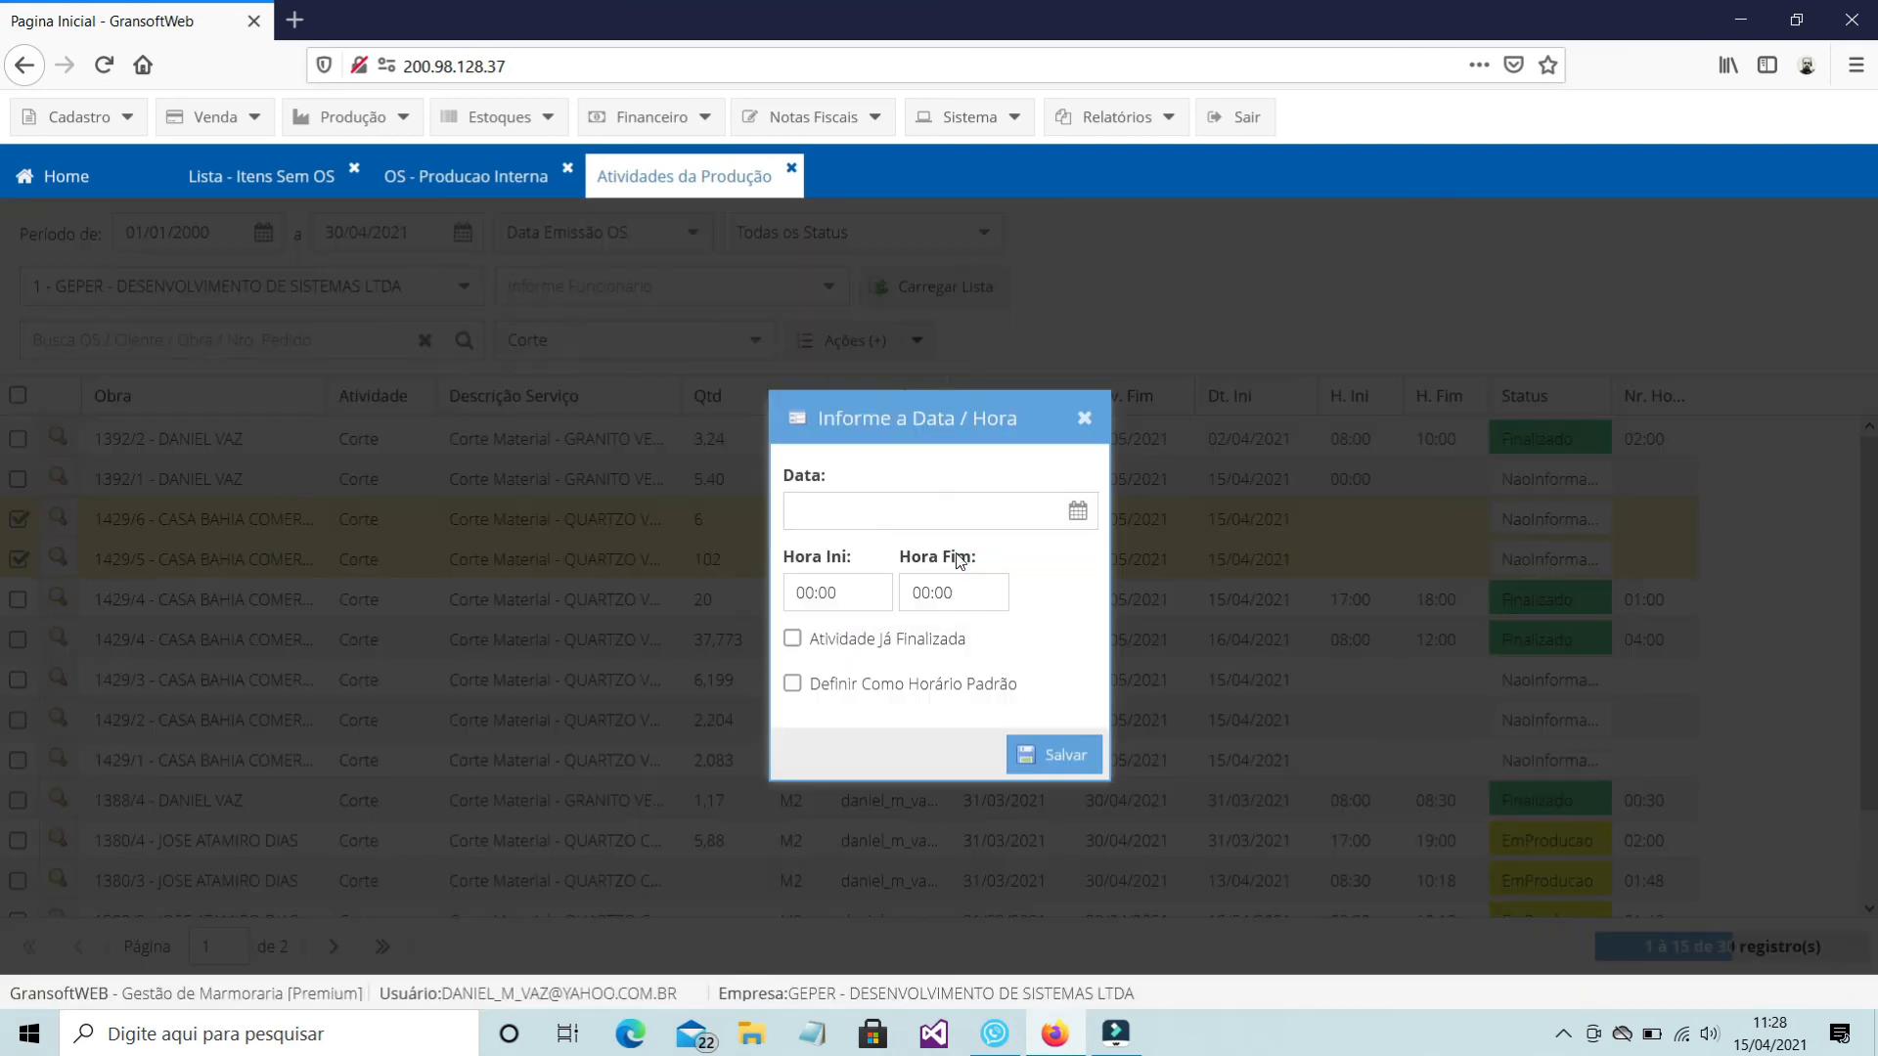
{"action": "left_click", "coordinate": [1076, 512]}
{"action": "left_click", "coordinate": [1026, 741]}
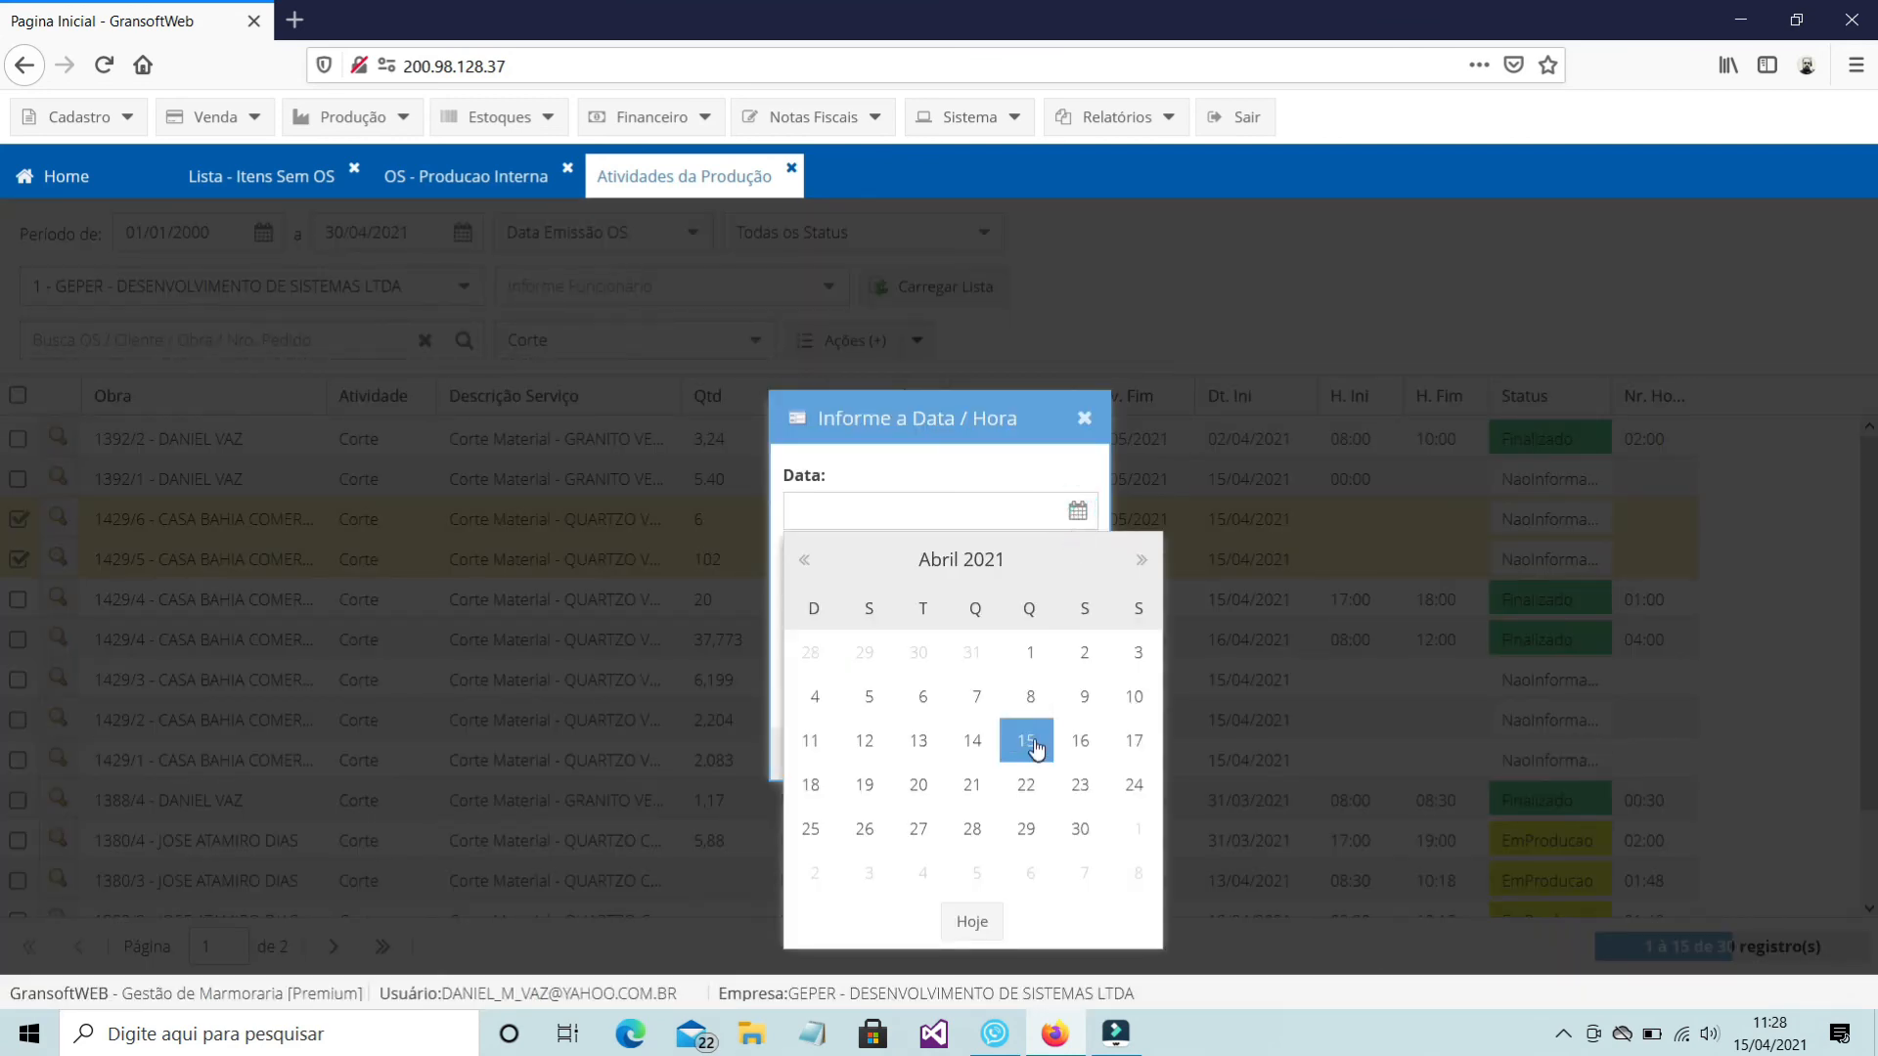
{"action": "left_click", "coordinate": [865, 590]}
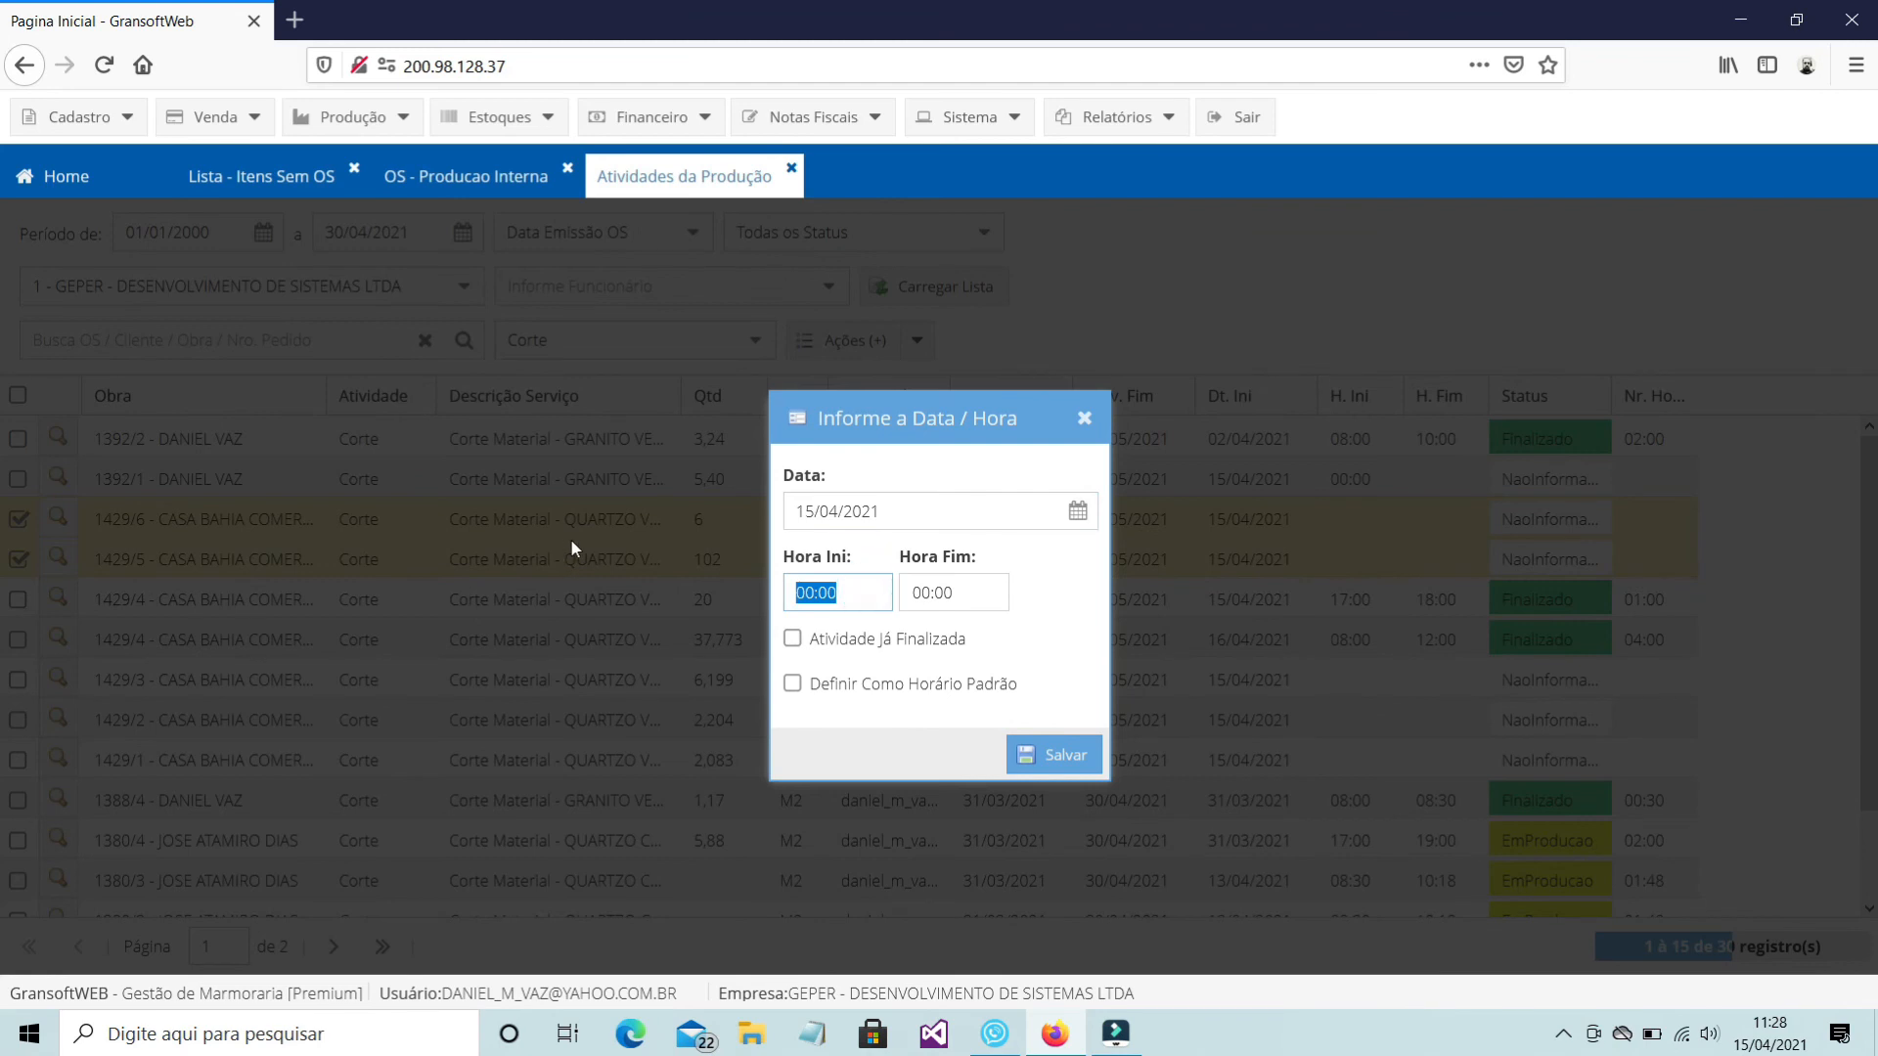
{"action": "type", "text": "0800"}
{"action": "key", "text": "Tab"}
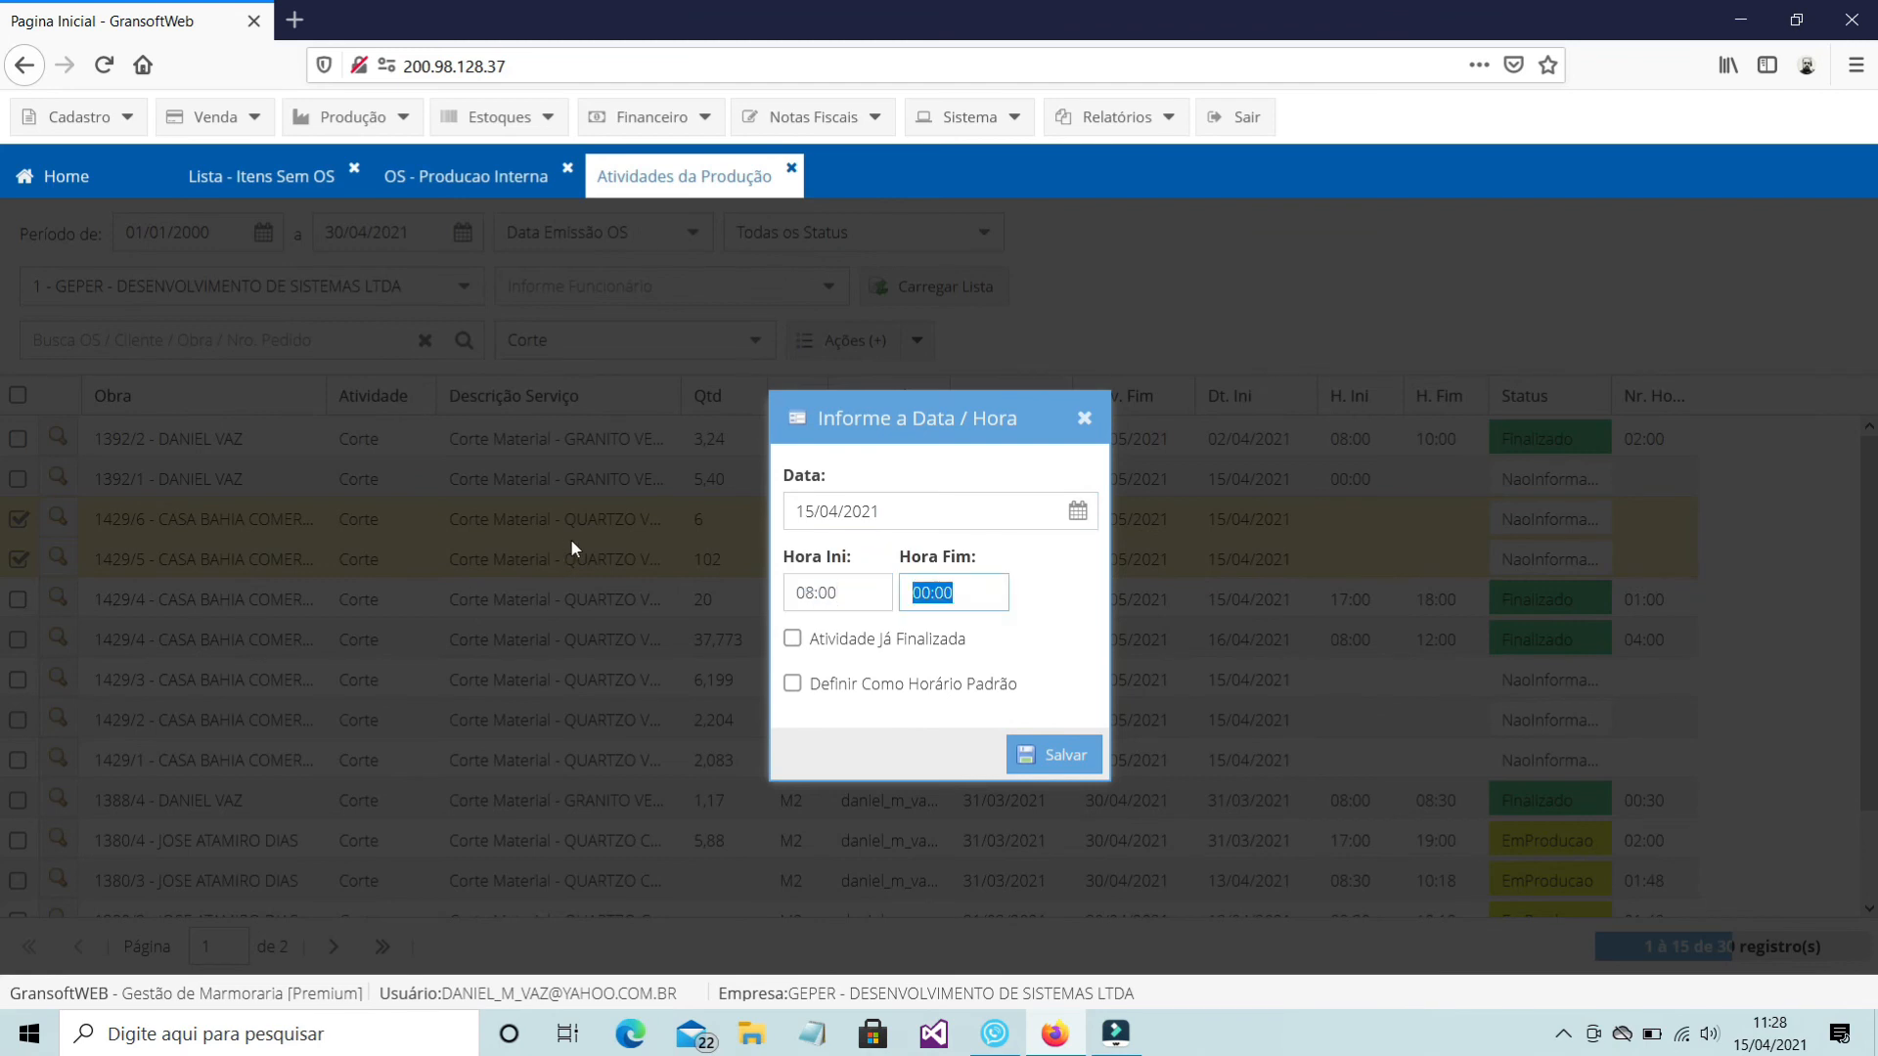
{"action": "type", "text": "100"}
{"action": "left_click", "coordinate": [792, 638]}
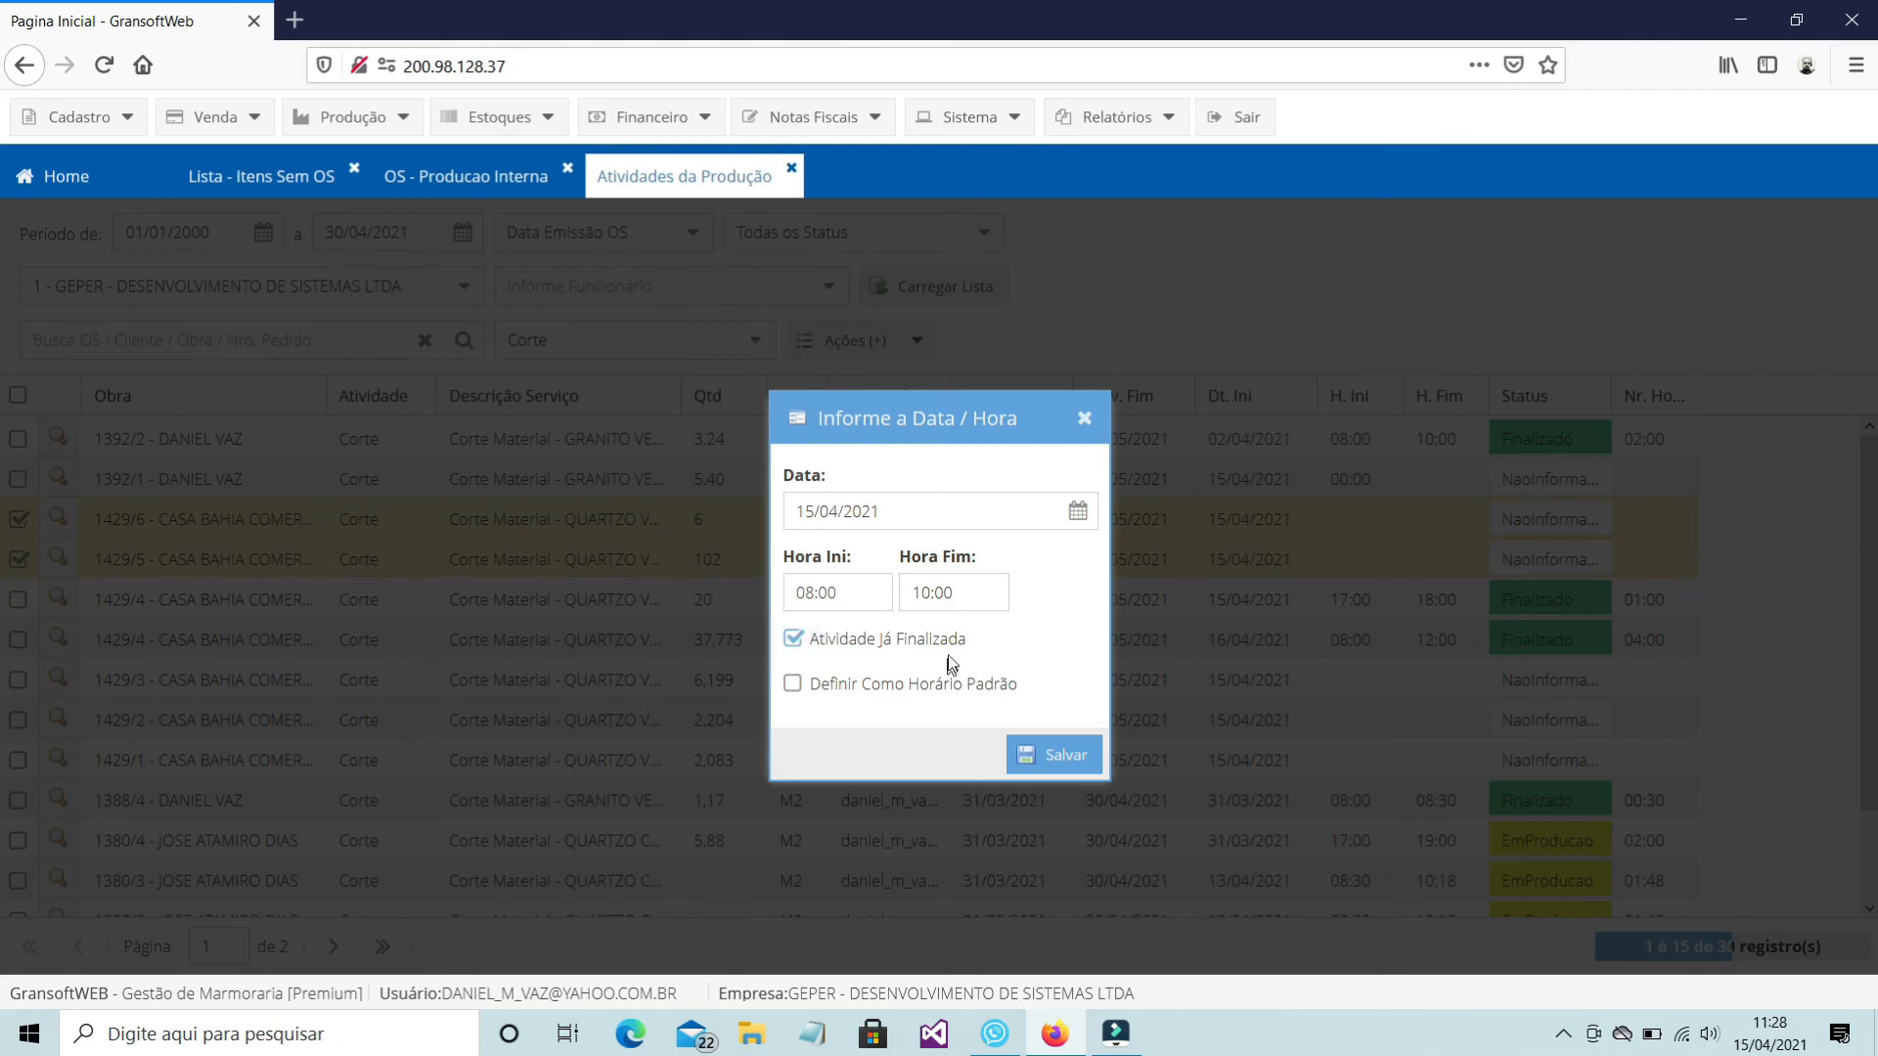
{"action": "left_click", "coordinate": [1062, 757]}
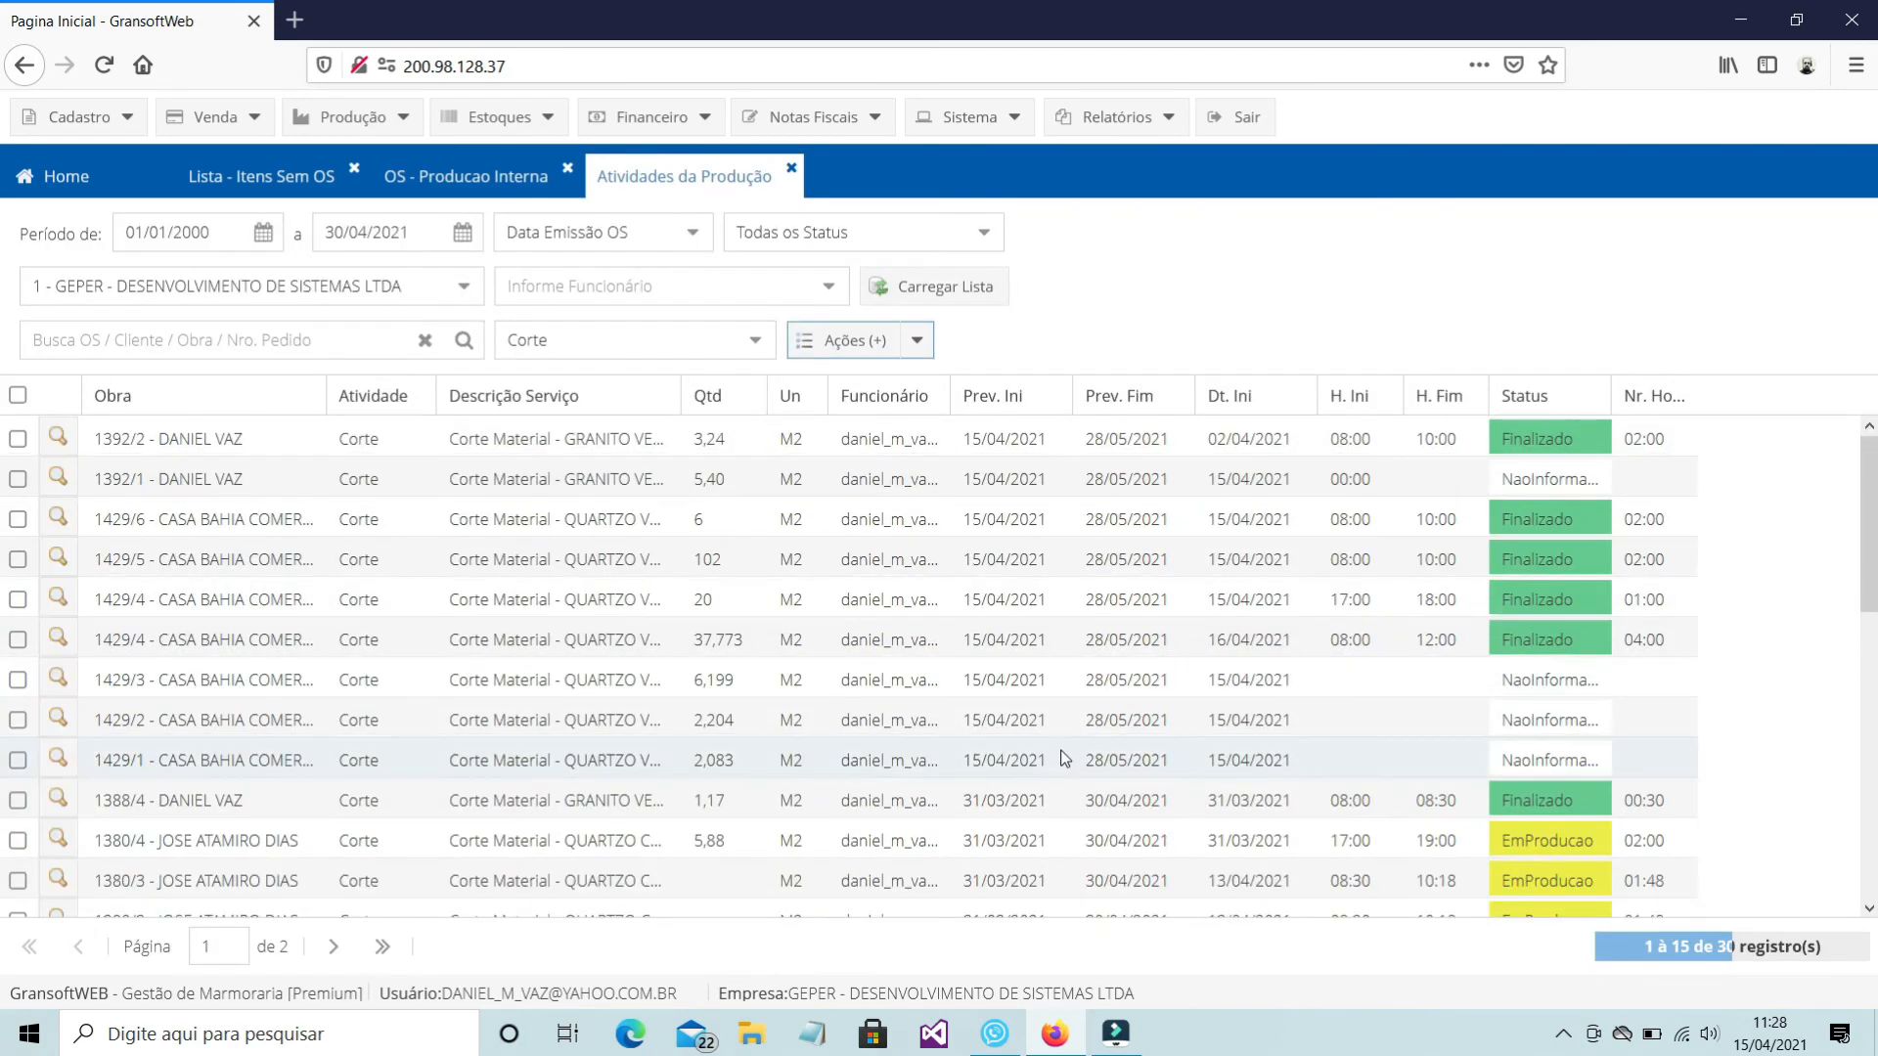
Record completion of the seventh and eighth listed cutting activities on 15/04/2021 from 09:00 to 12:00, marked as Atividade Já Finalizada
{"action": "left_click", "coordinate": [1446, 679]}
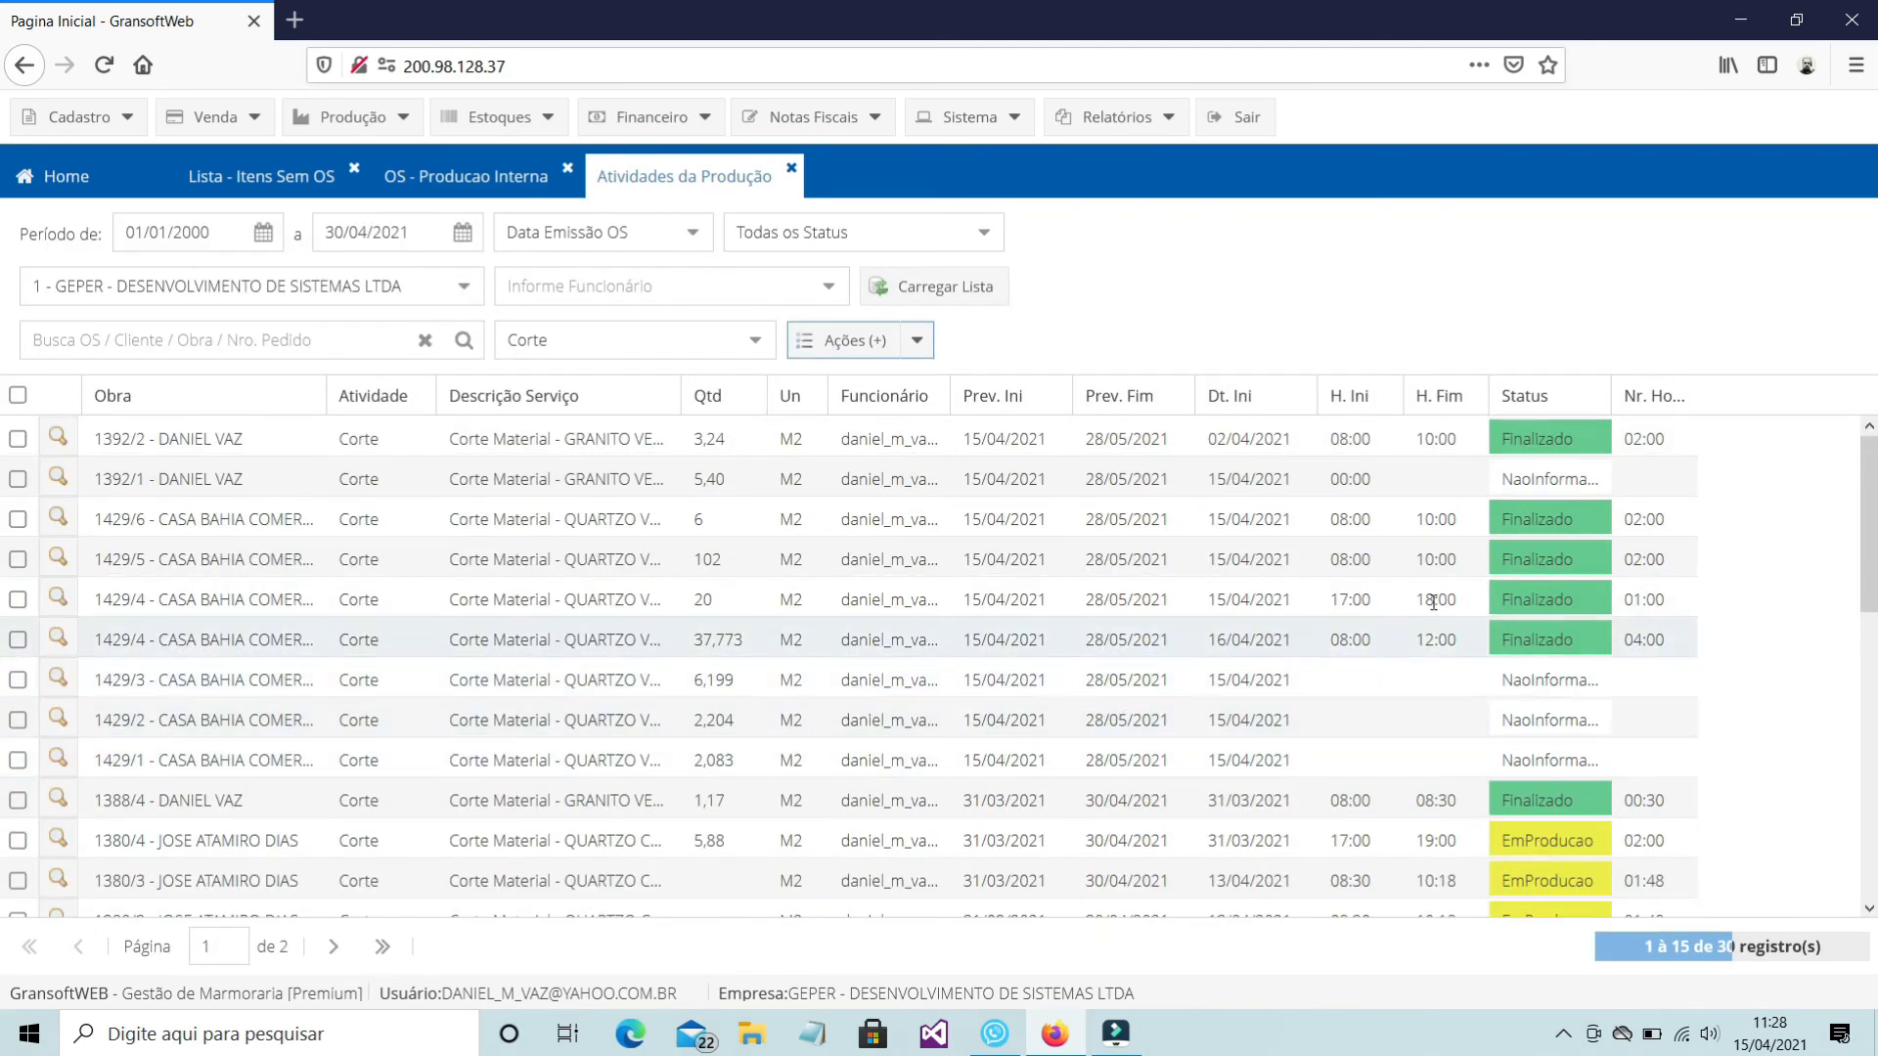
{"action": "left_click", "coordinate": [17, 721]}
{"action": "left_click", "coordinate": [919, 340]}
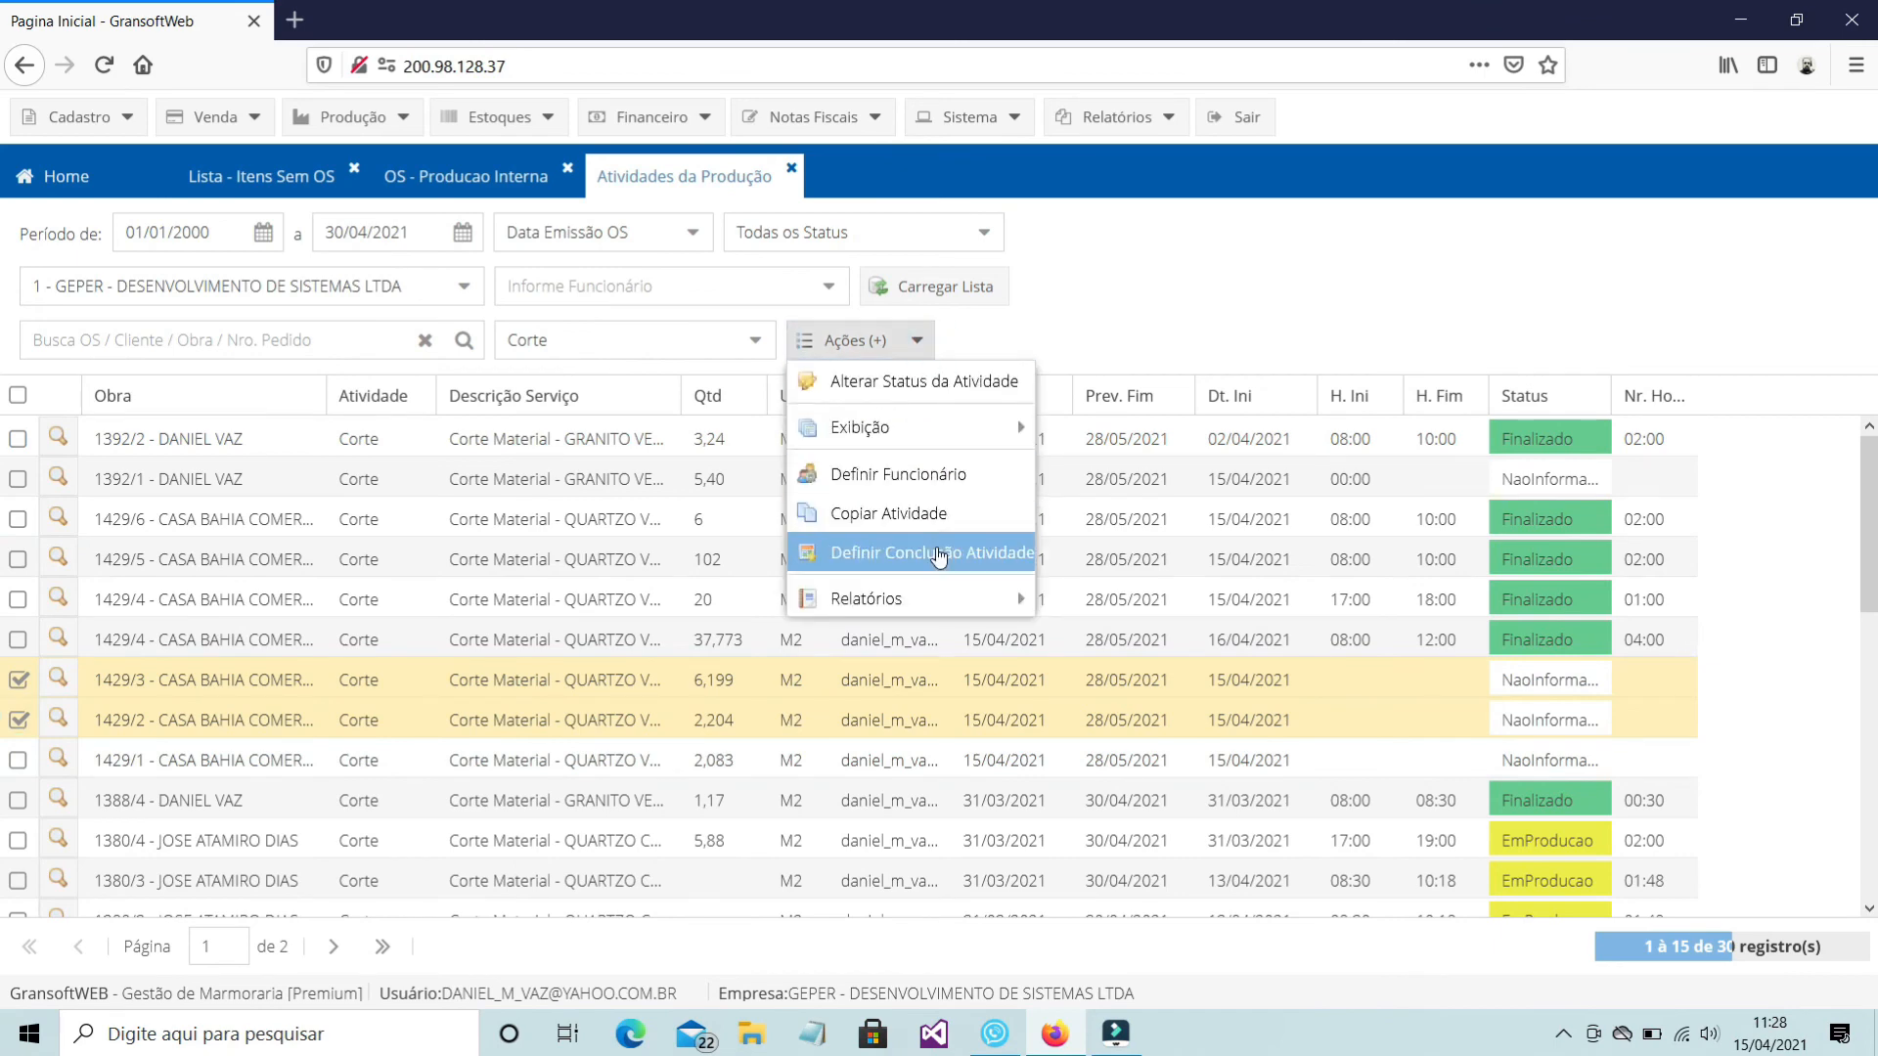
{"action": "left_click", "coordinate": [945, 555]}
{"action": "key", "text": "Tab"}
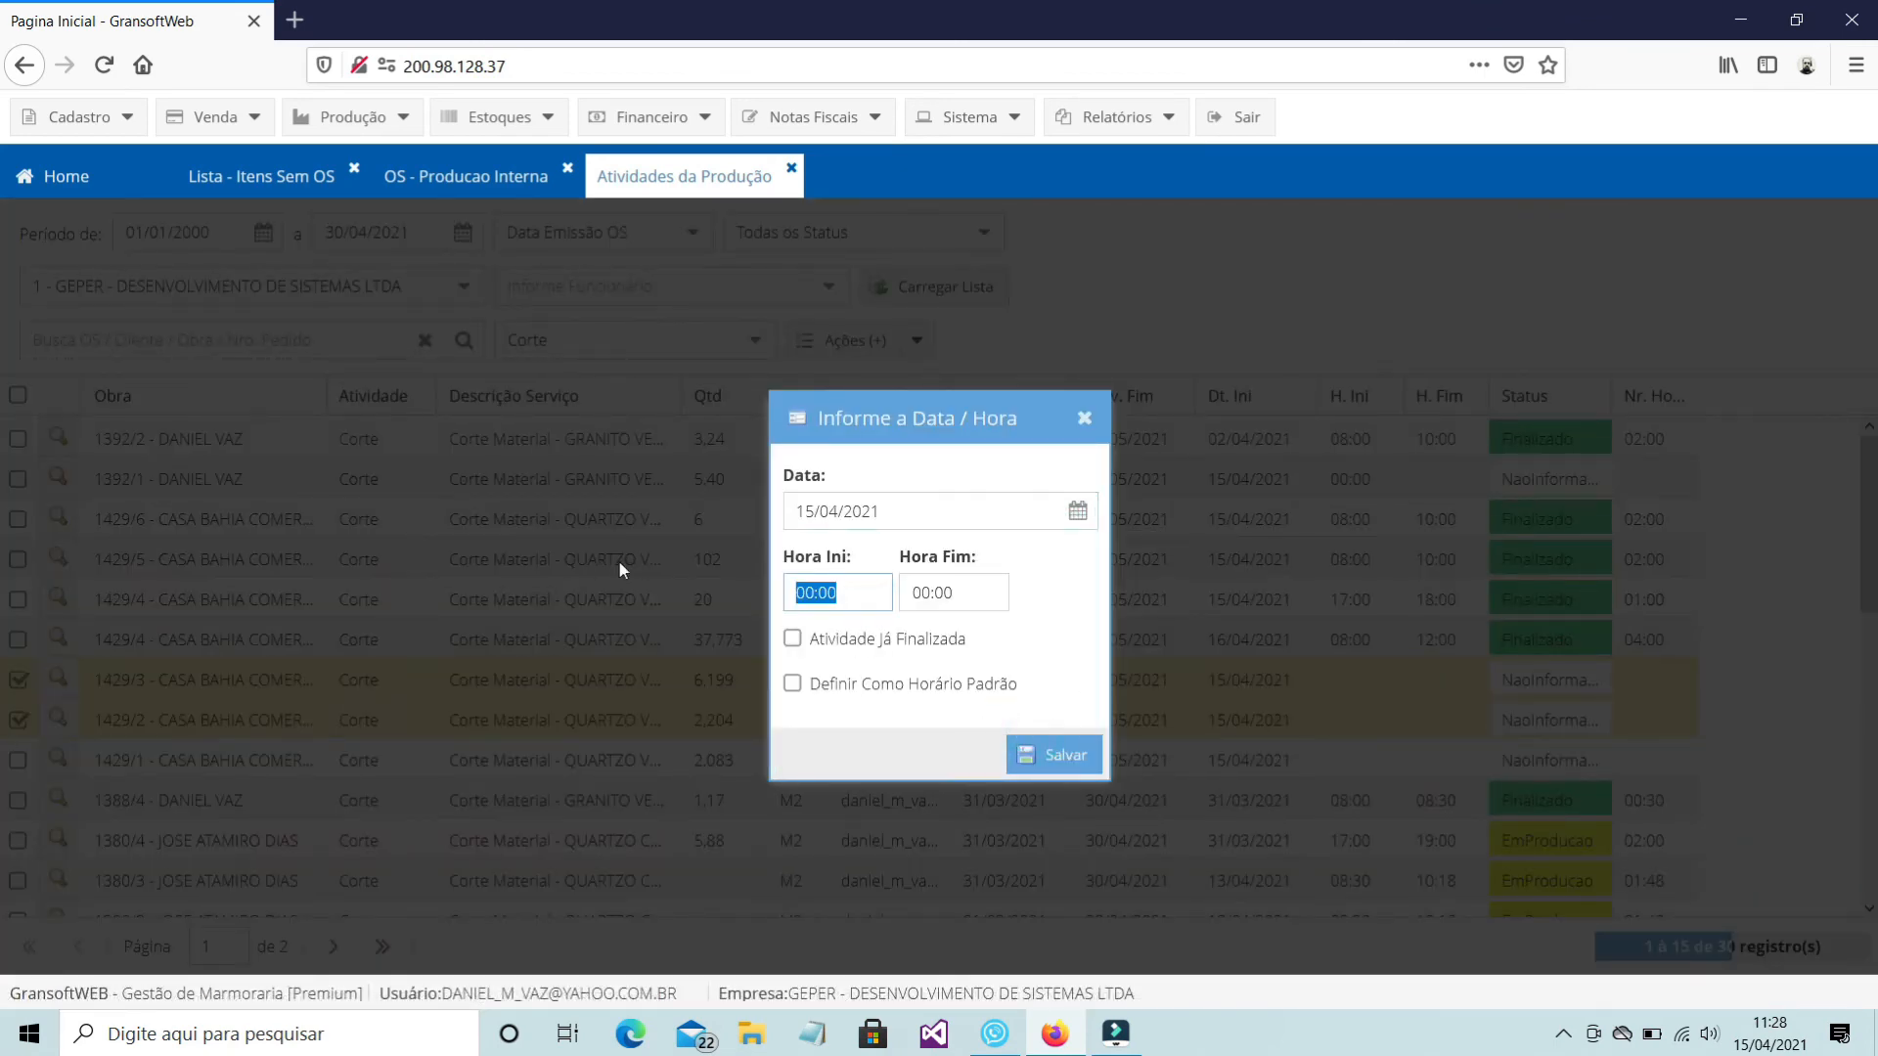
{"action": "type", "text": "080"}
{"action": "key", "text": "BackSpace"}
{"action": "key", "text": "BackSpace"}
{"action": "key", "text": "BackSpace"}
{"action": "type", "text": "0900"}
{"action": "key", "text": "Tab"}
{"action": "type", "text": "1200"}
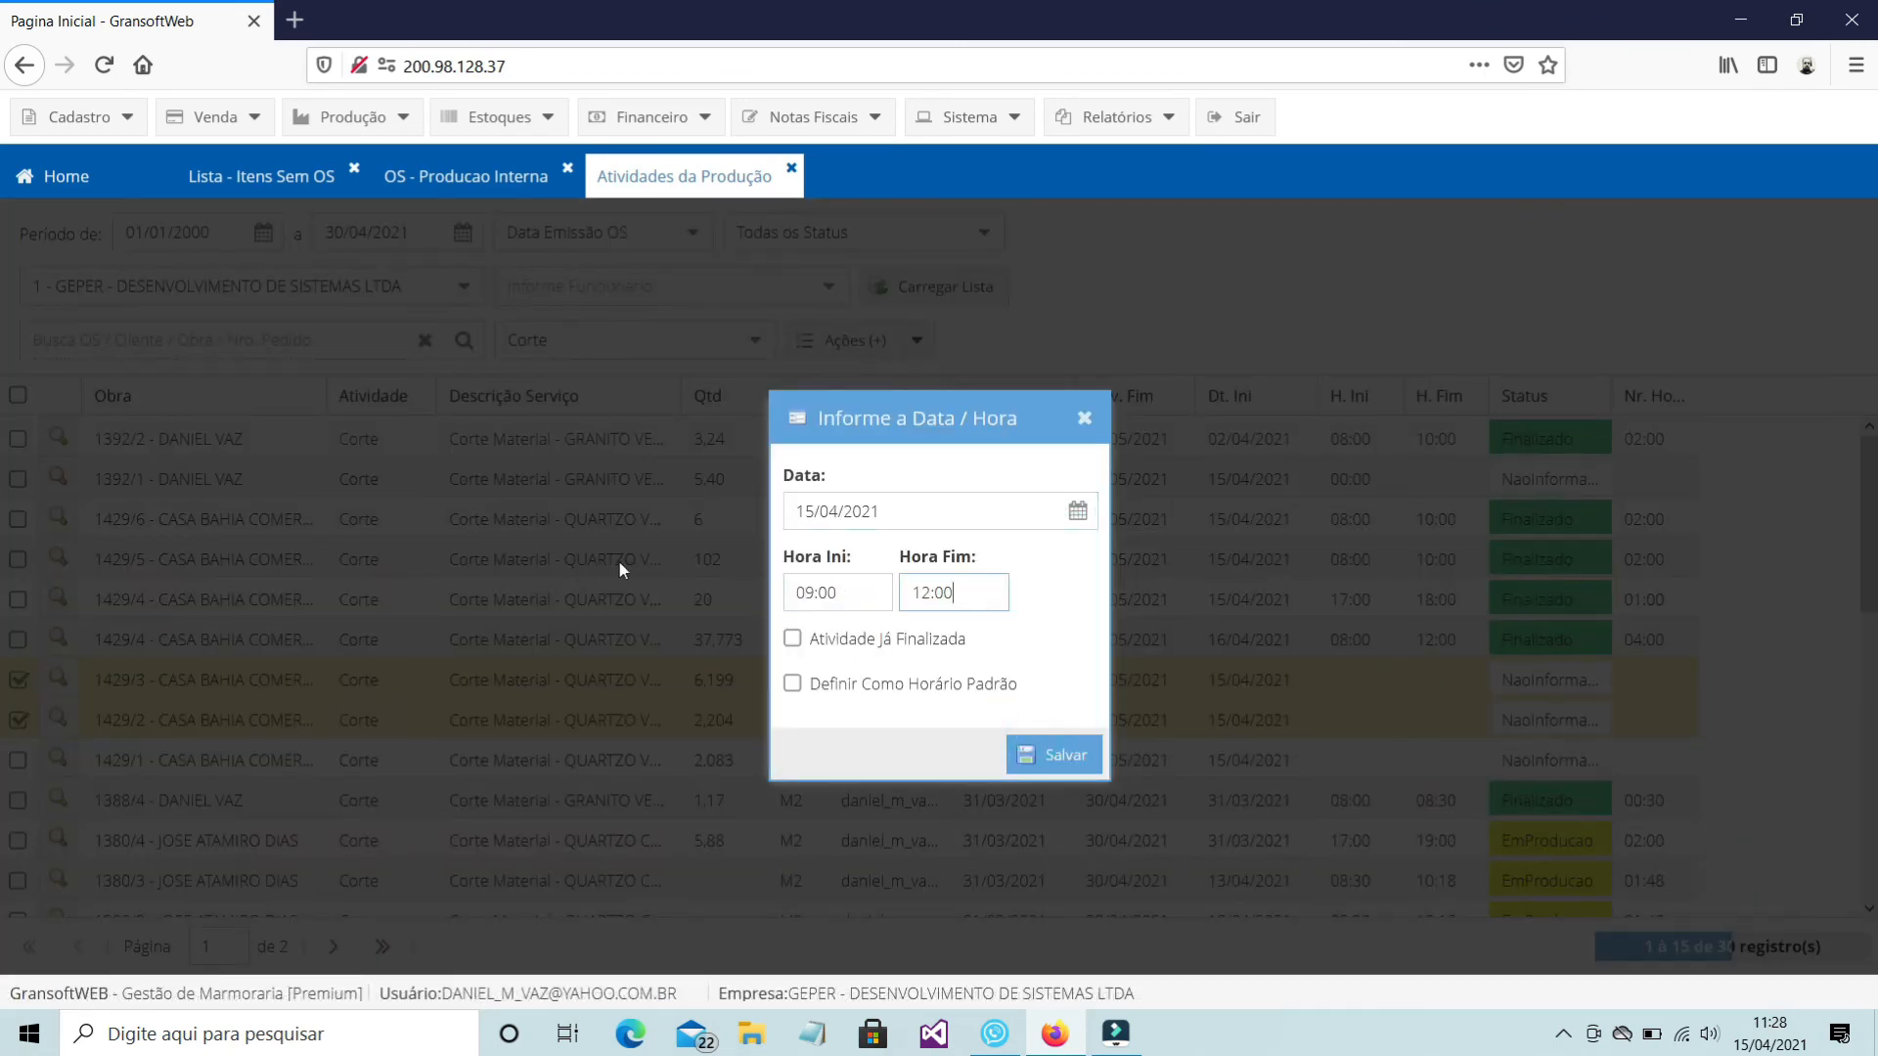
{"action": "left_click", "coordinate": [792, 639]}
{"action": "left_click", "coordinate": [1027, 754]}
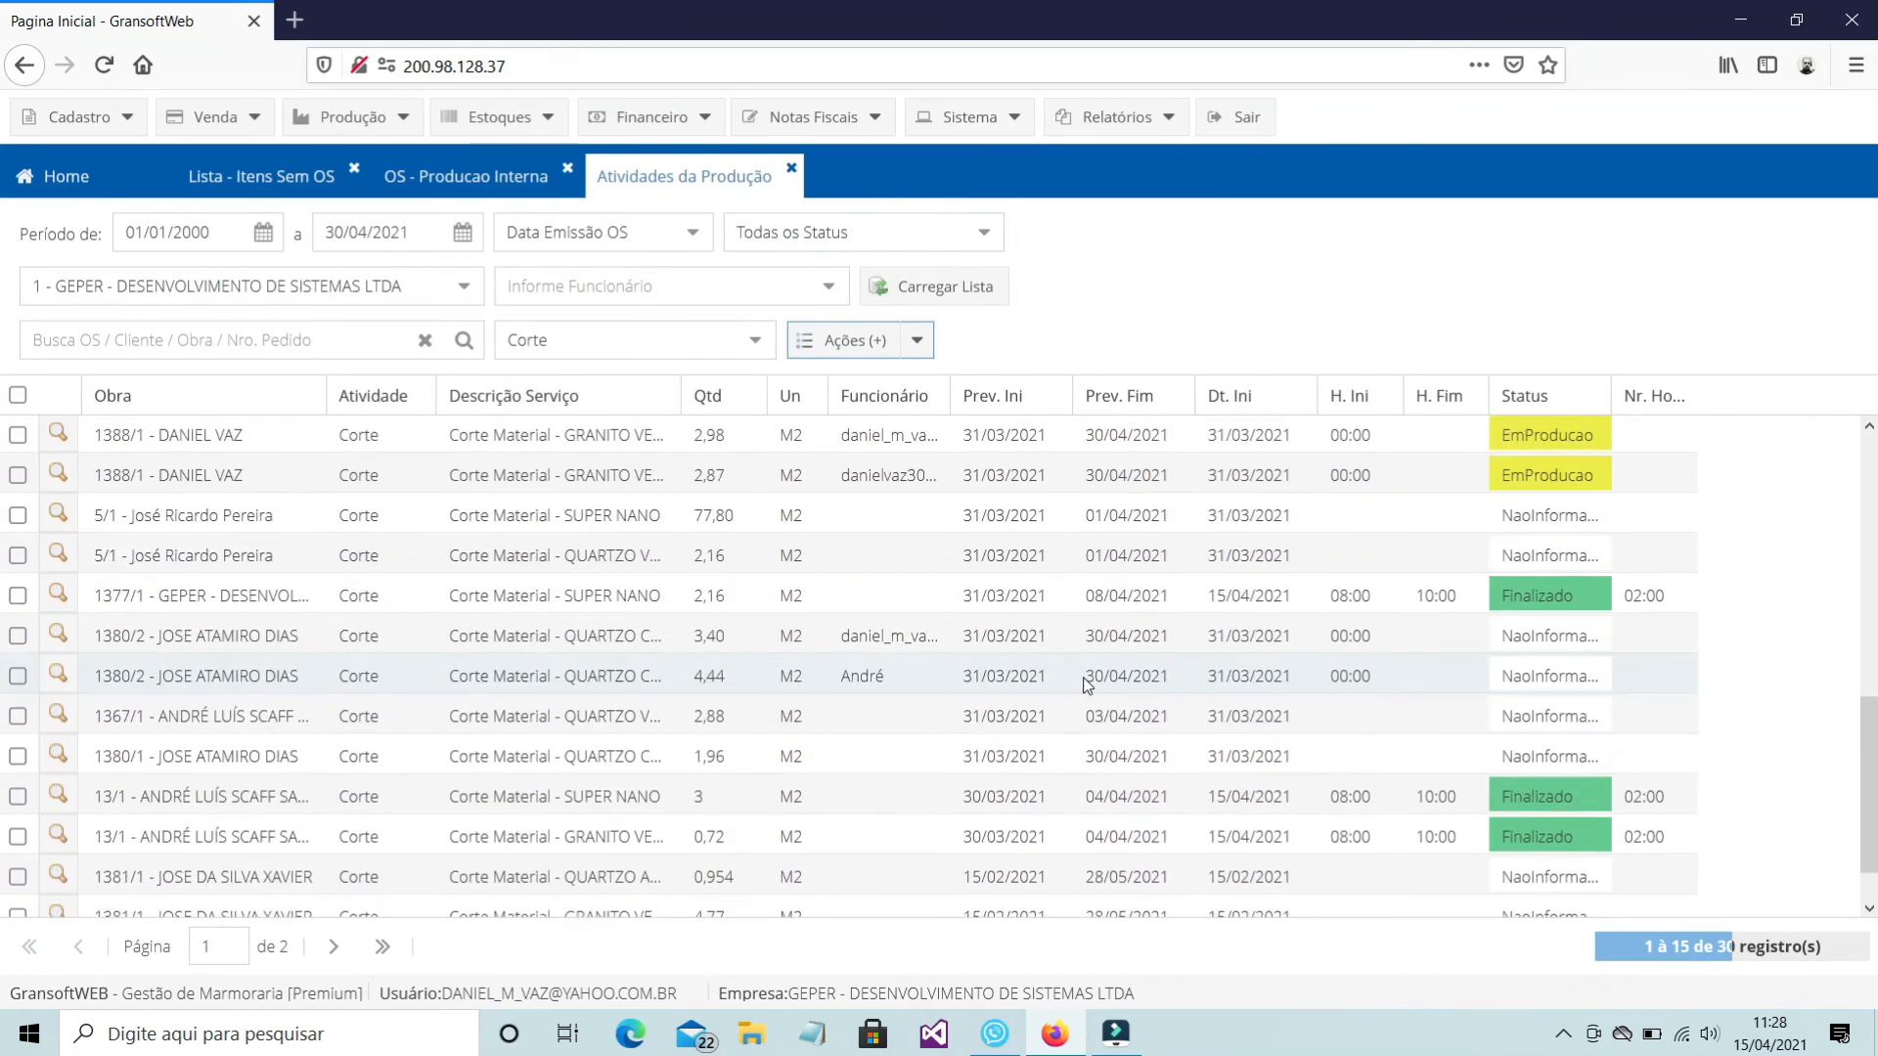
{"action": "scroll", "coordinate": [1086, 684], "scroll_direction": "up", "scroll_amount": 5}
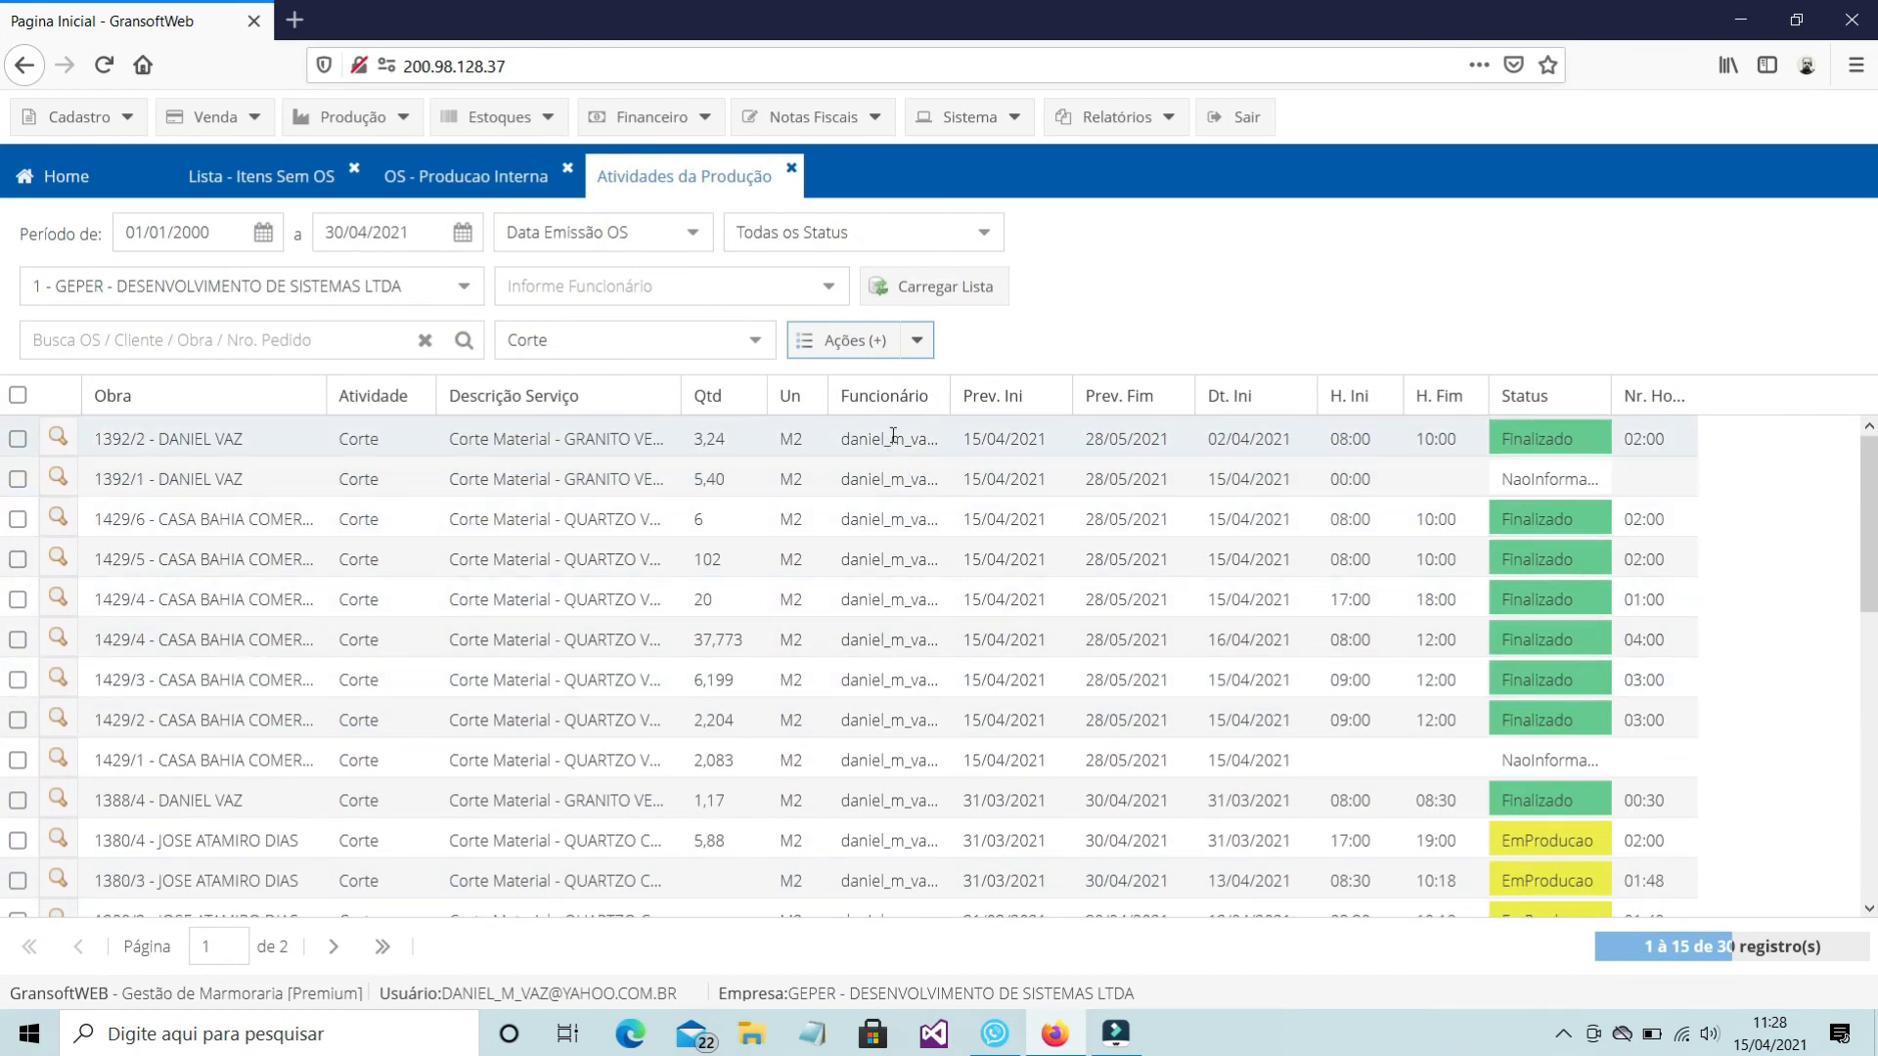
{"action": "left_click", "coordinate": [917, 341]}
{"action": "mouse_move", "coordinate": [911, 410]}
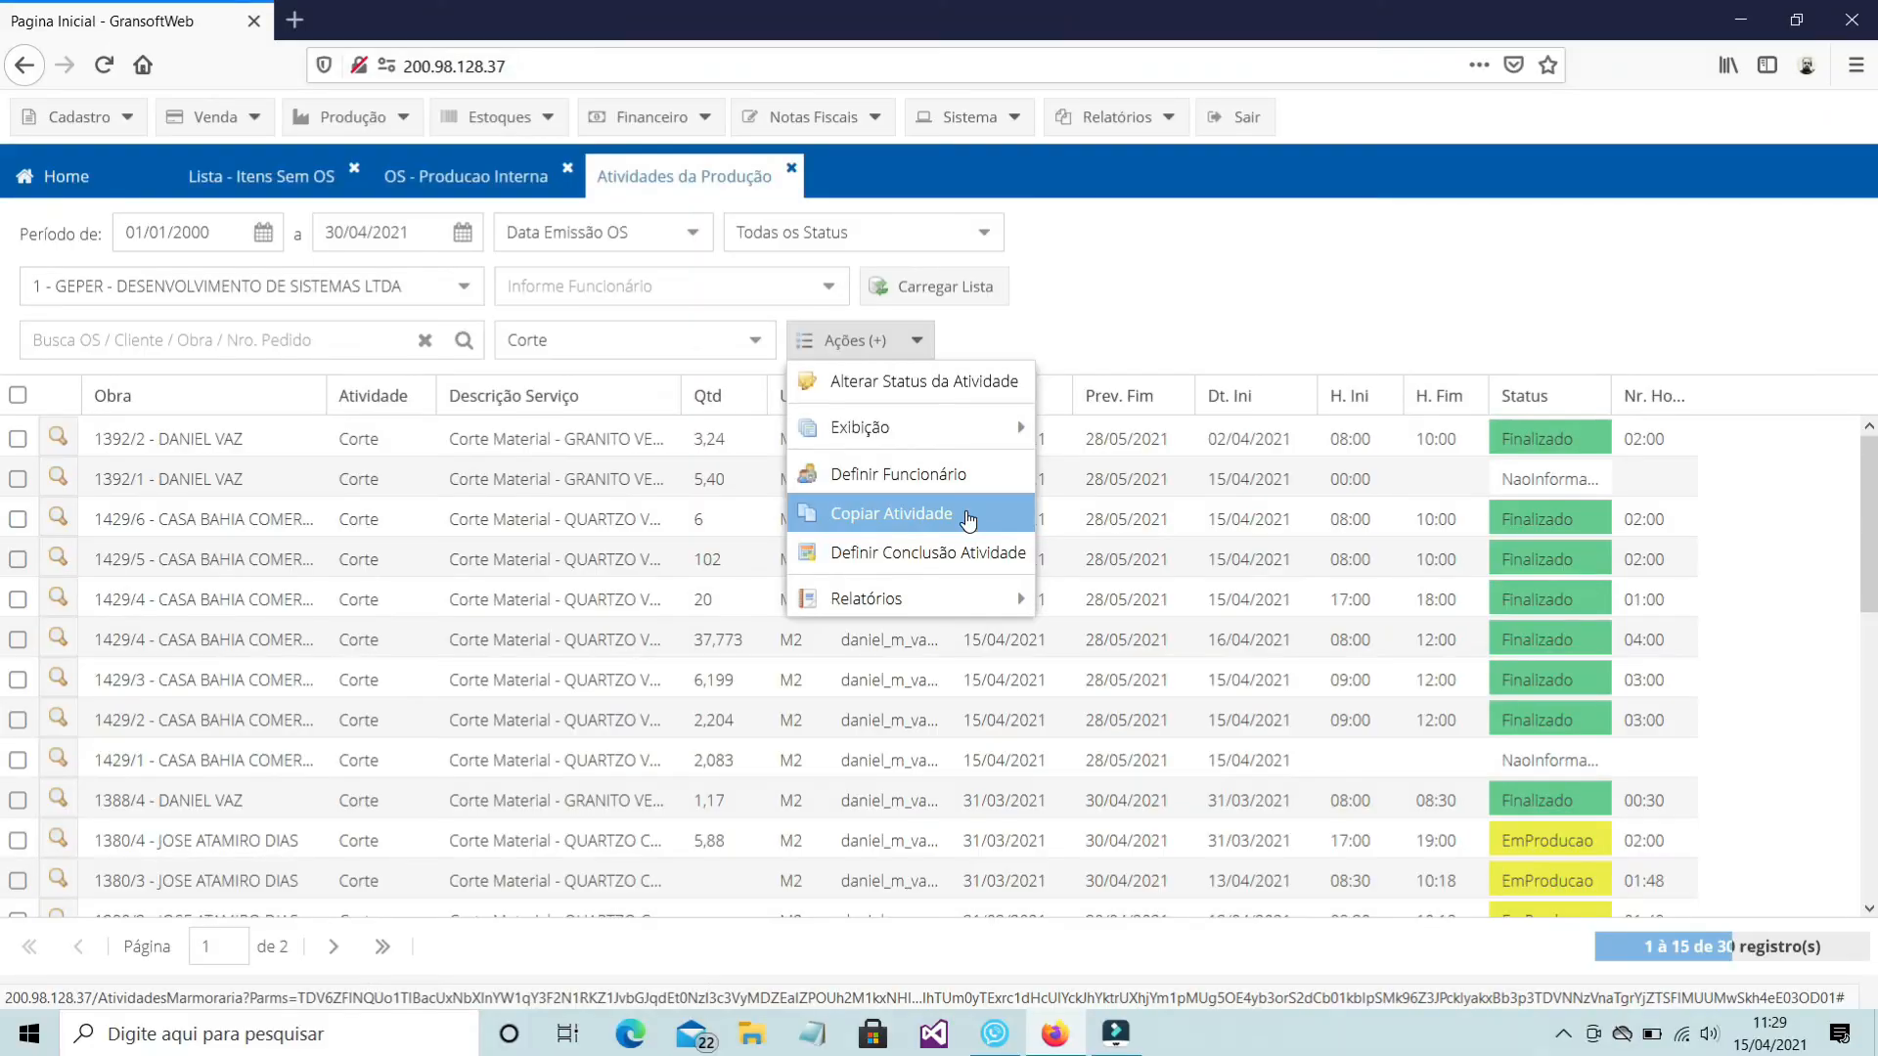
{"action": "left_click", "coordinate": [1155, 586]}
{"action": "scroll", "coordinate": [1214, 598], "scroll_direction": "down", "scroll_amount": 3}
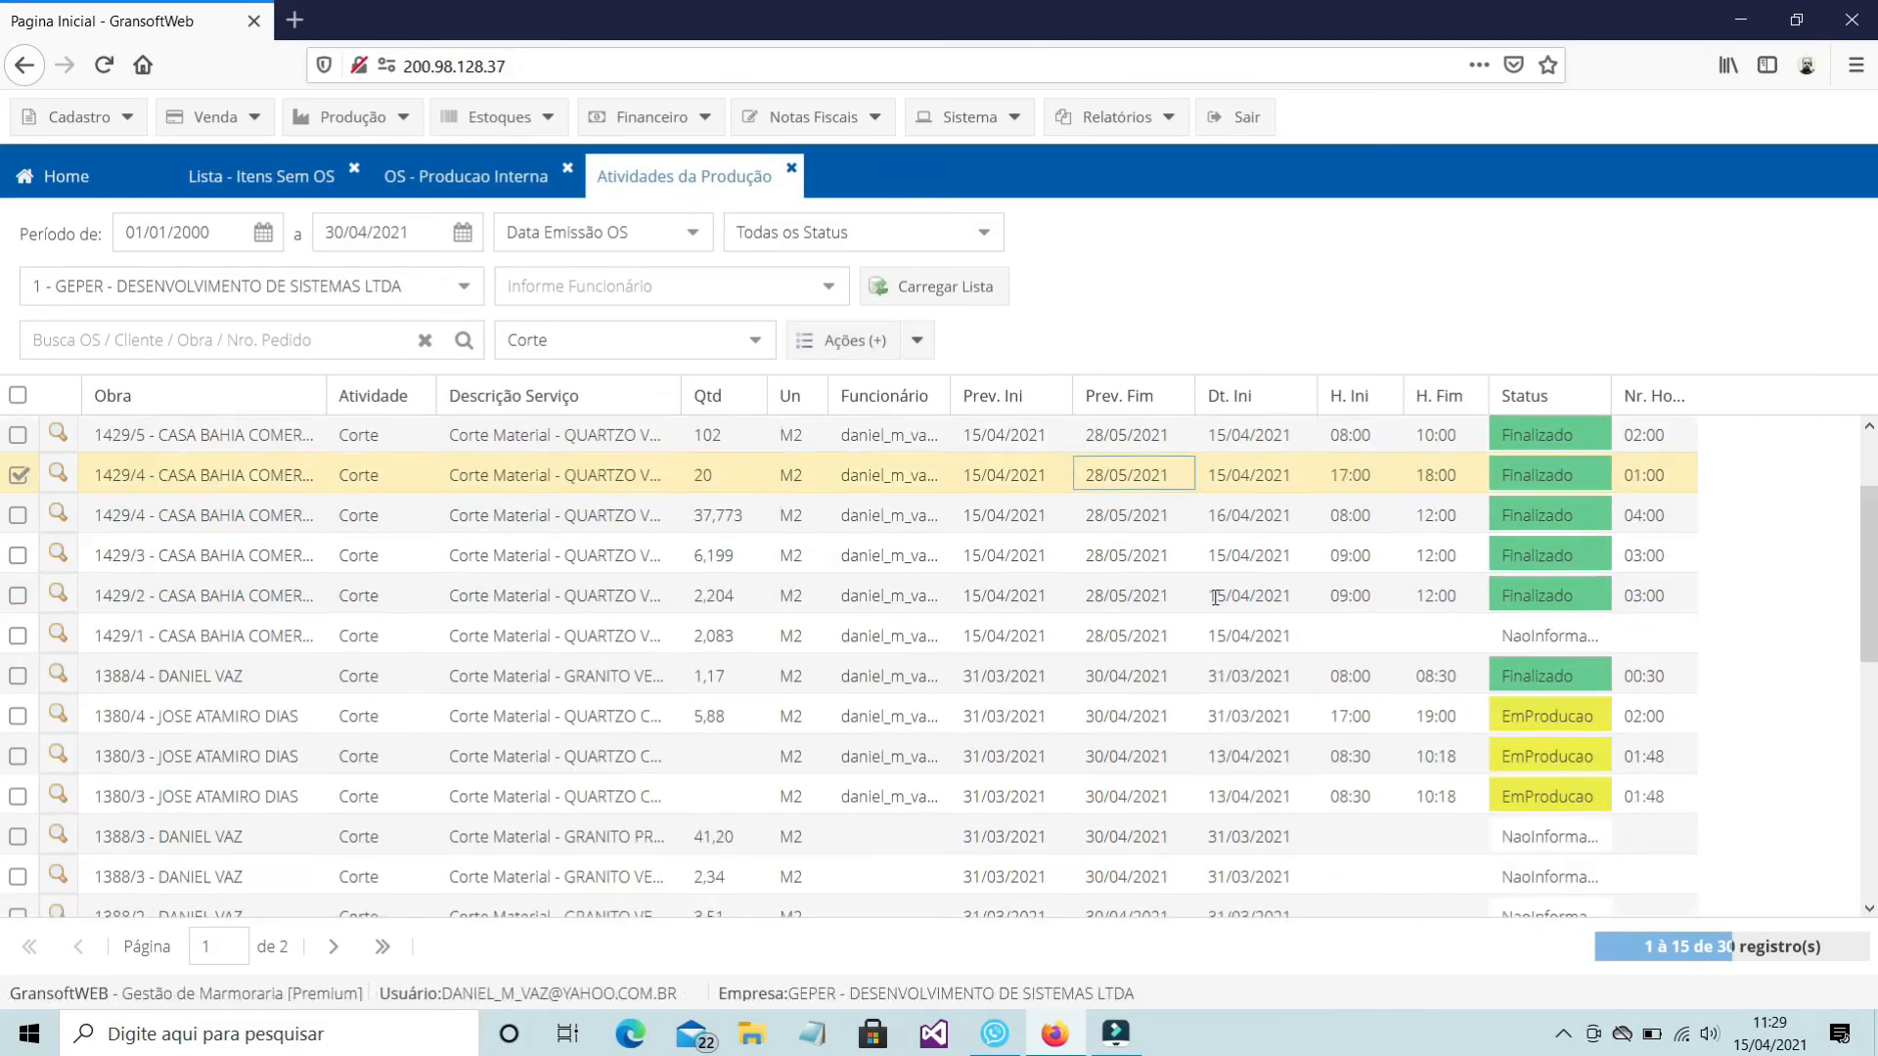
{"action": "left_click", "coordinate": [1271, 574]}
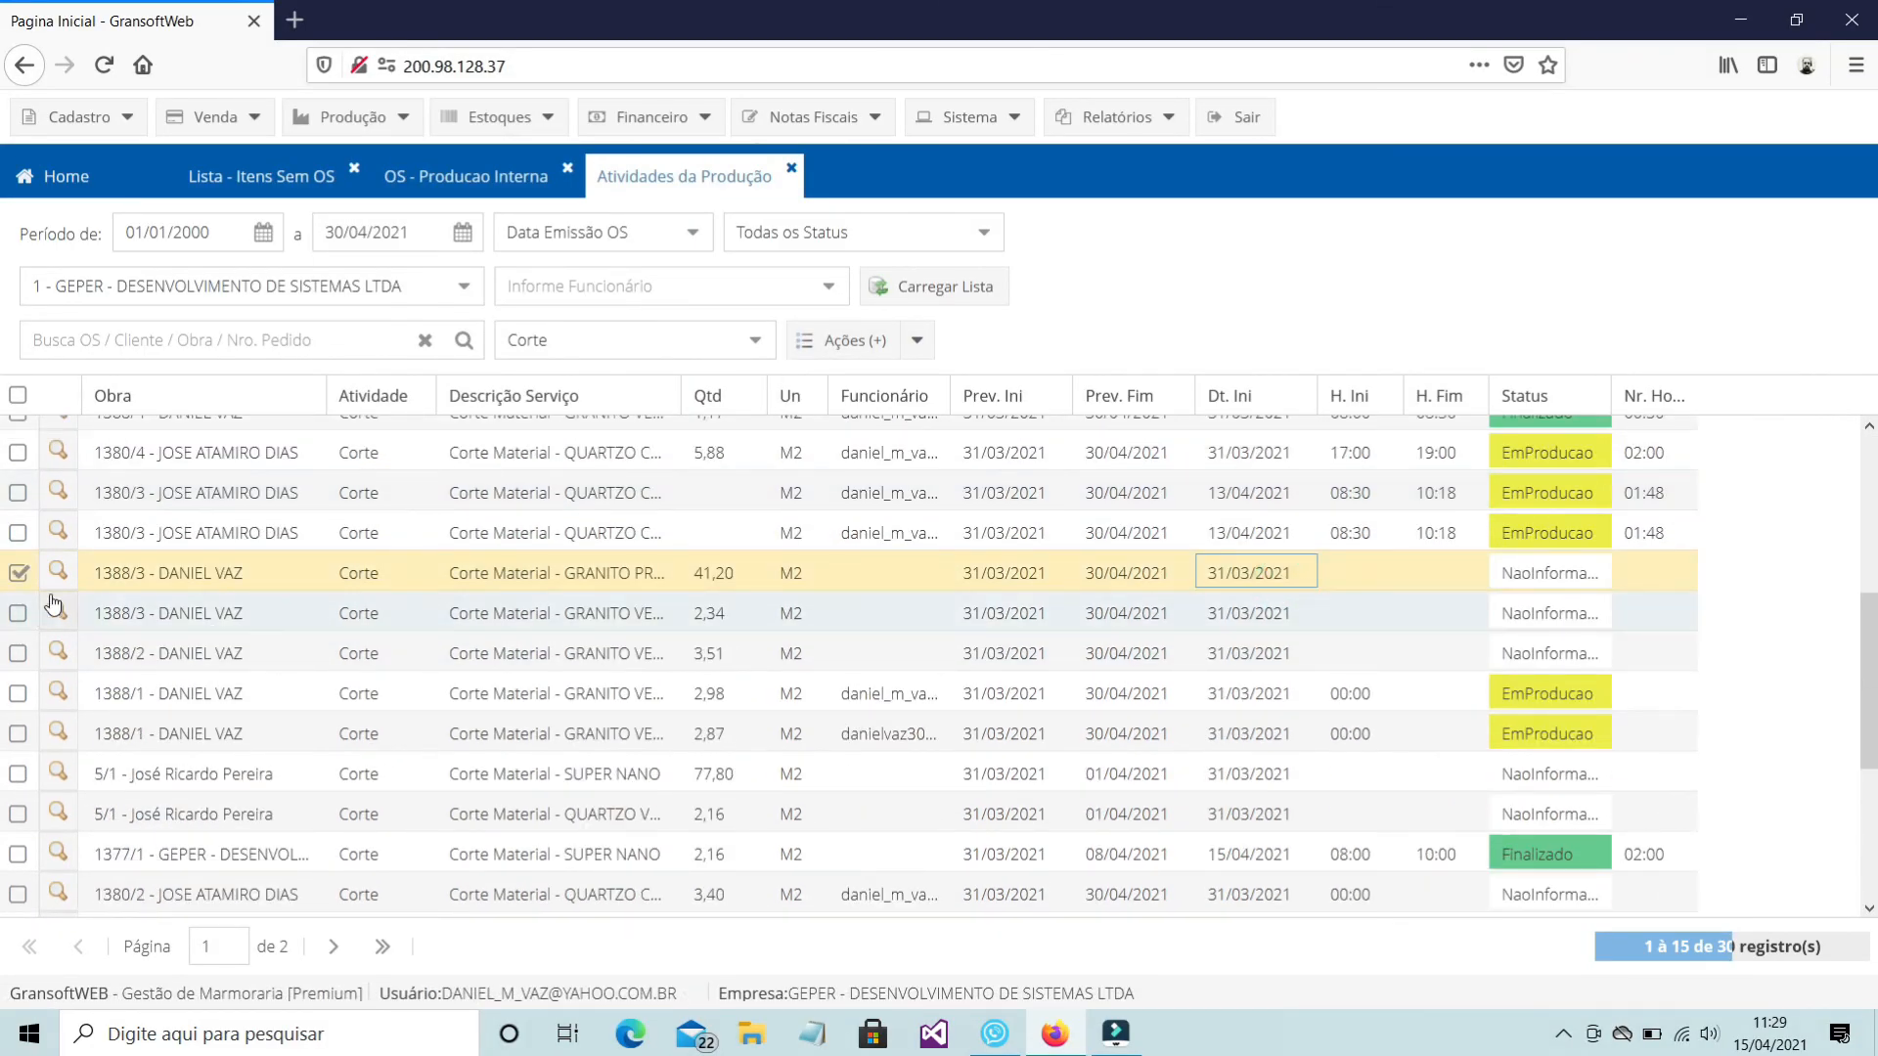
{"action": "left_click", "coordinate": [19, 614]}
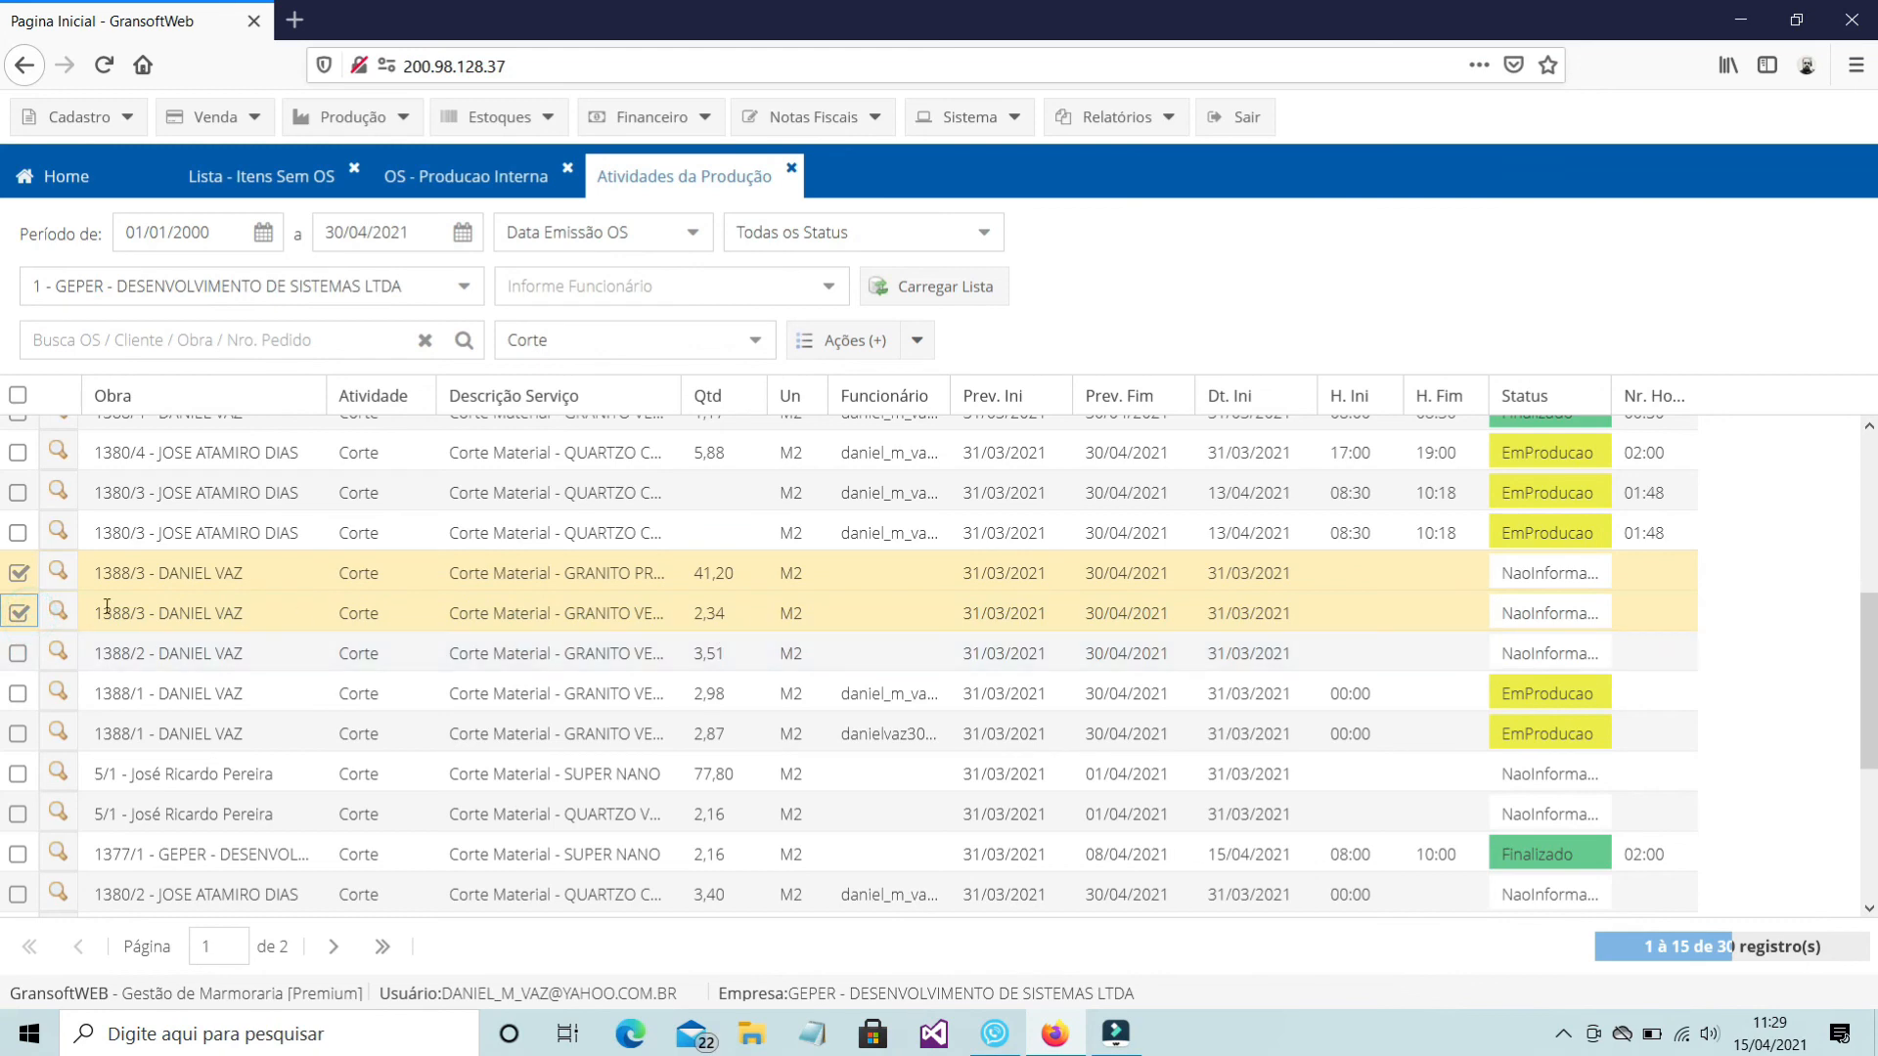
Close the production activities and reload the internal production orders with the status filter set to Exibir Todos
{"action": "left_click", "coordinate": [792, 172]}
{"action": "left_click", "coordinate": [490, 291]}
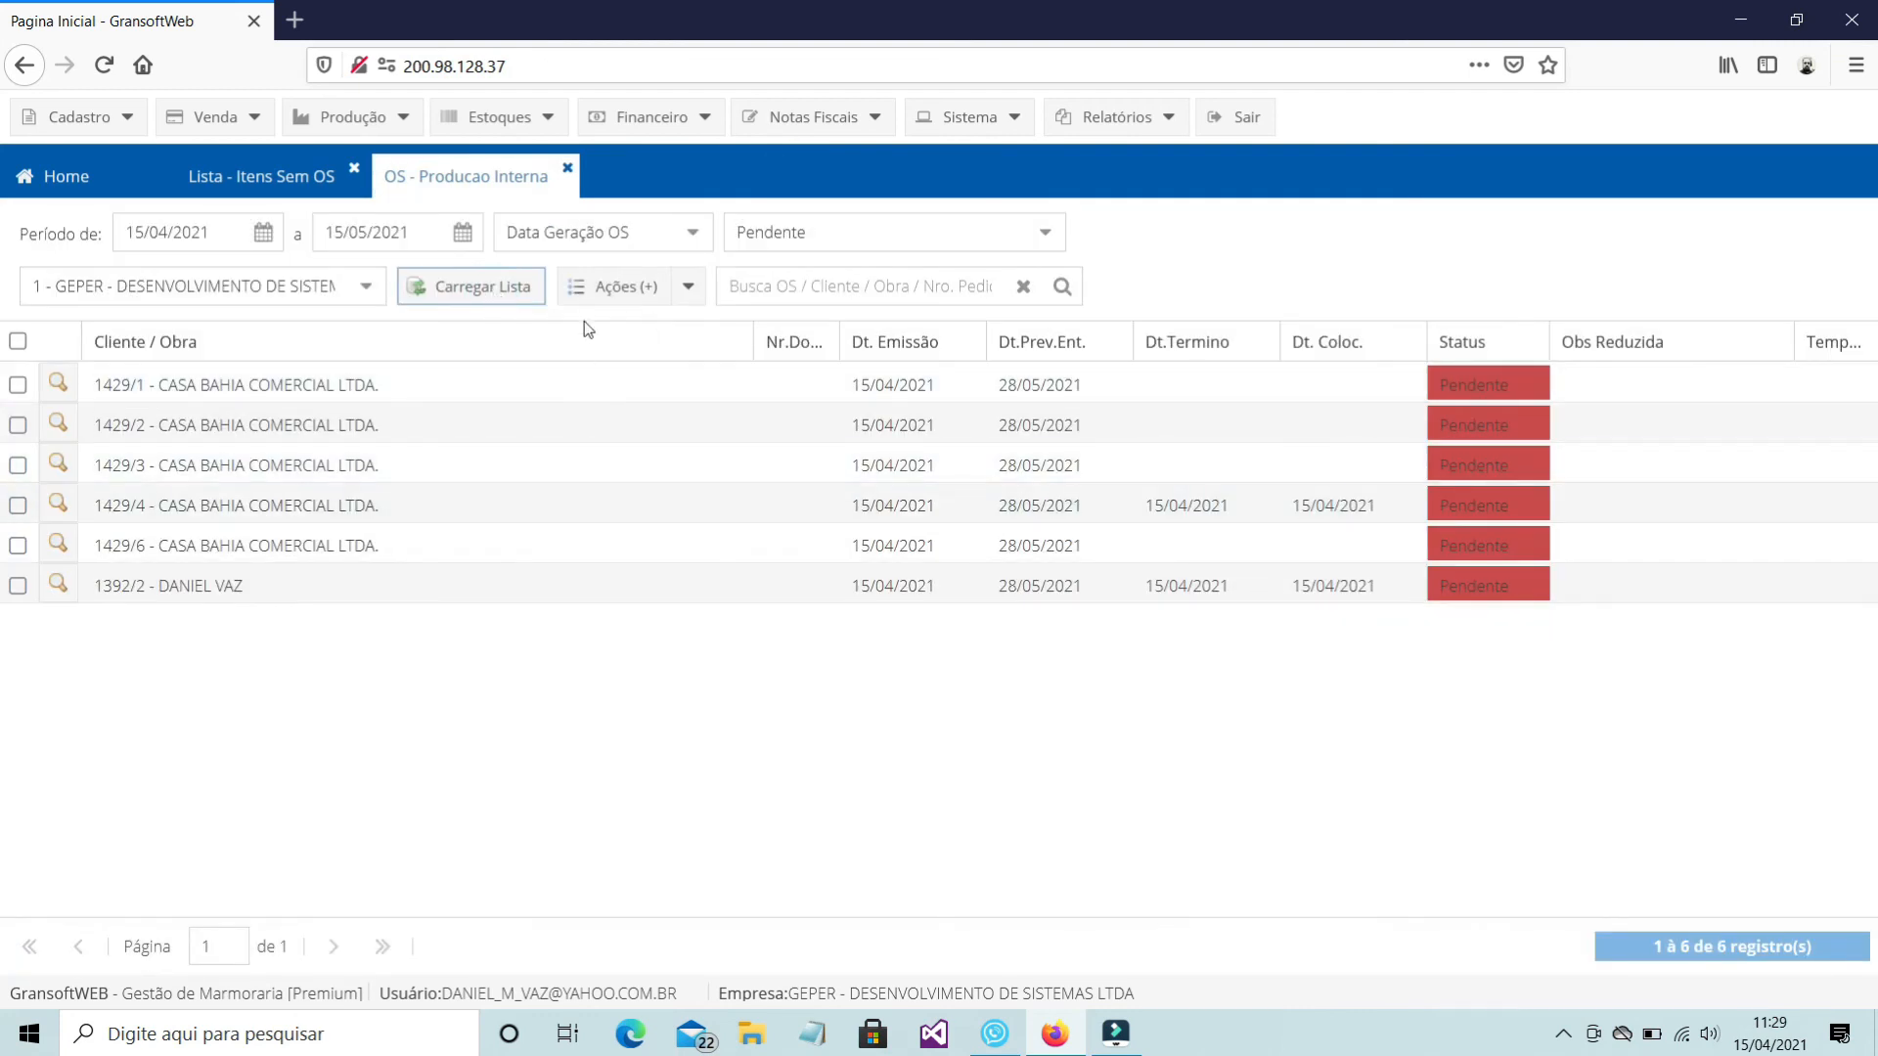
{"action": "left_click", "coordinate": [1013, 237]}
{"action": "left_click", "coordinate": [868, 271]}
{"action": "left_click", "coordinate": [487, 291]}
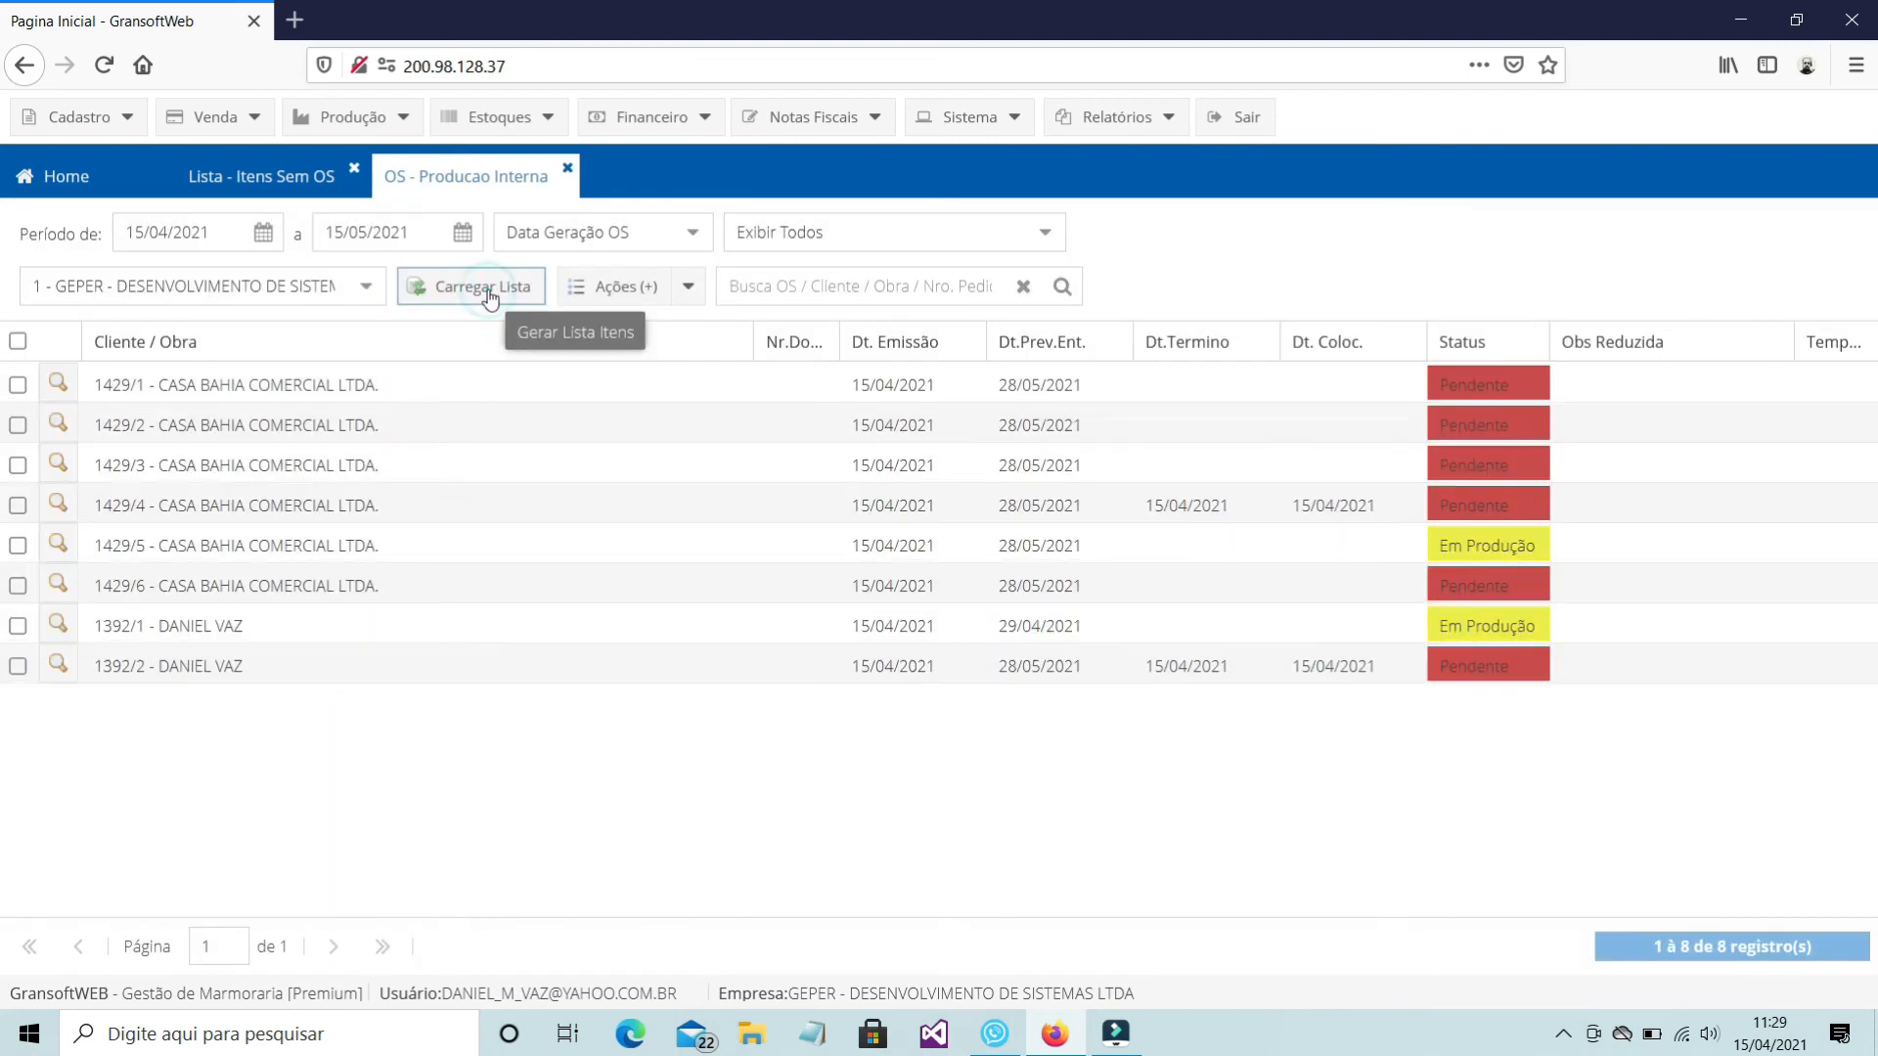
{"action": "left_click", "coordinate": [946, 626]}
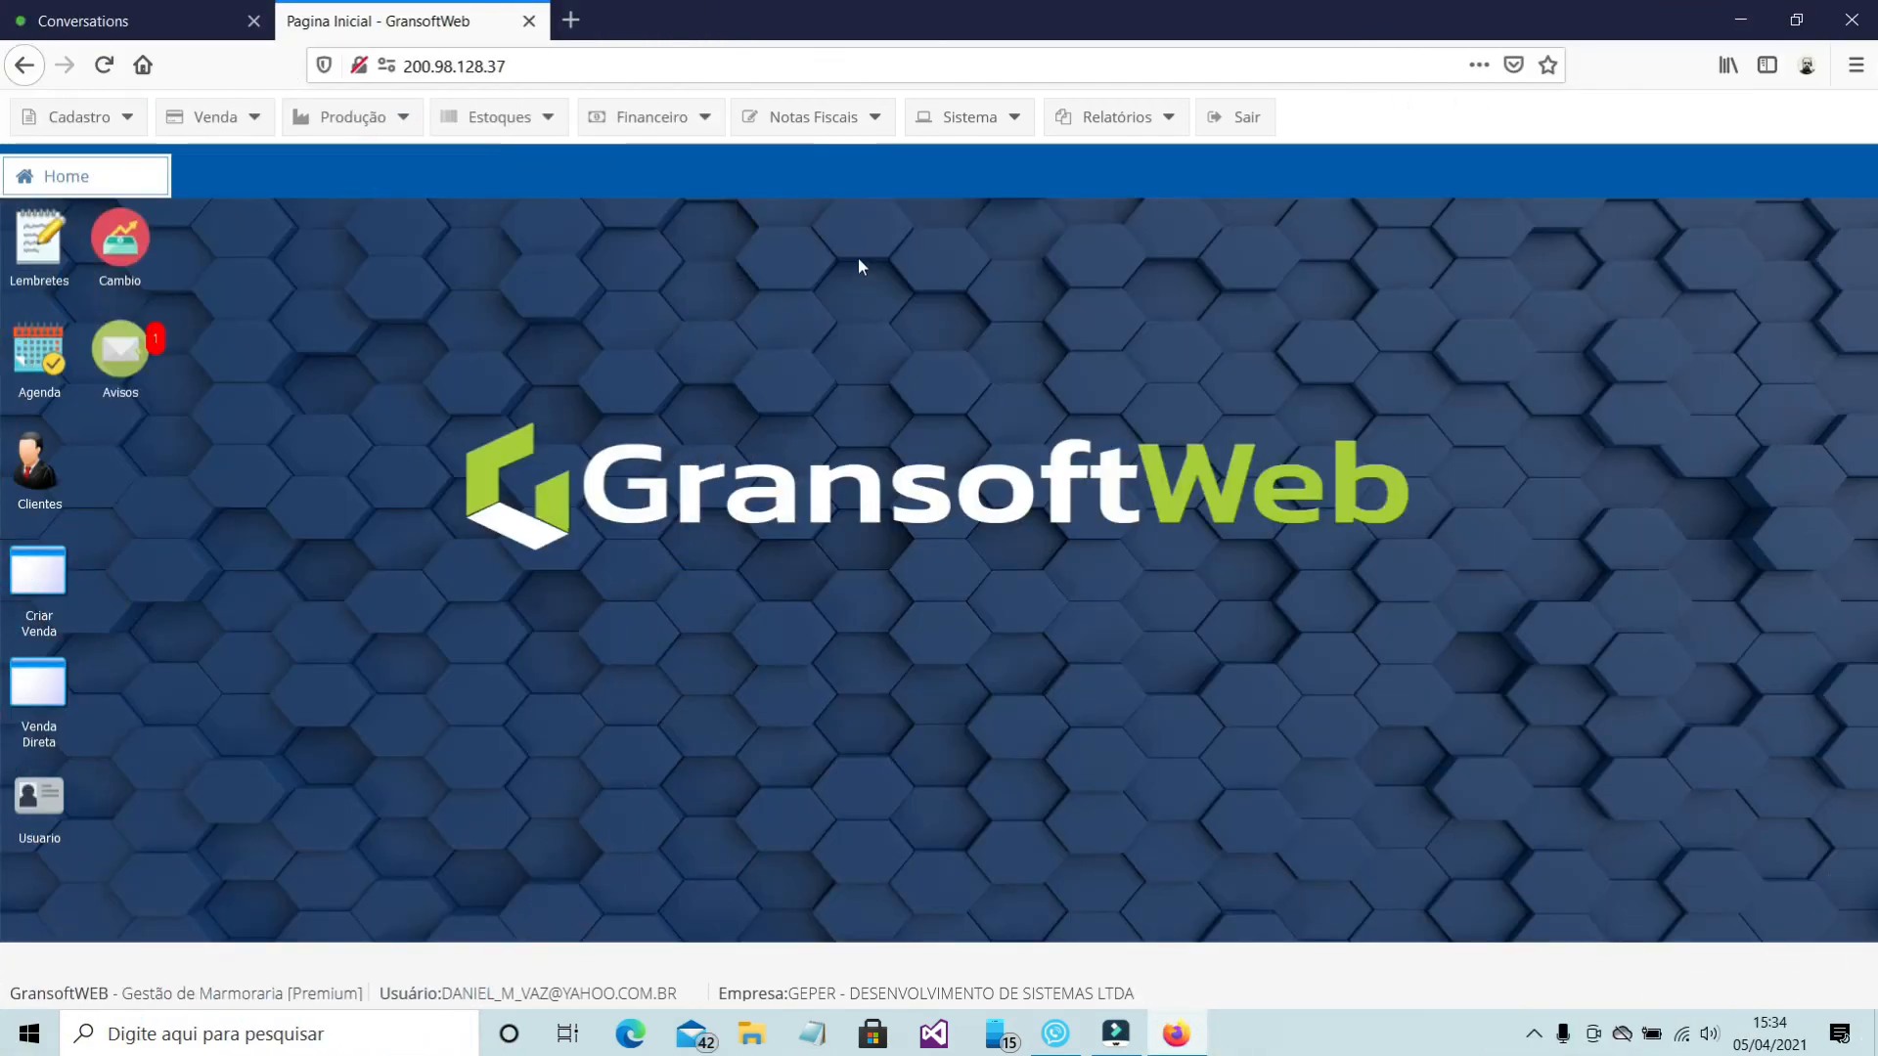
Open the support chat and send the message "preciso de ajuda"
{"action": "left_click", "coordinate": [970, 131]}
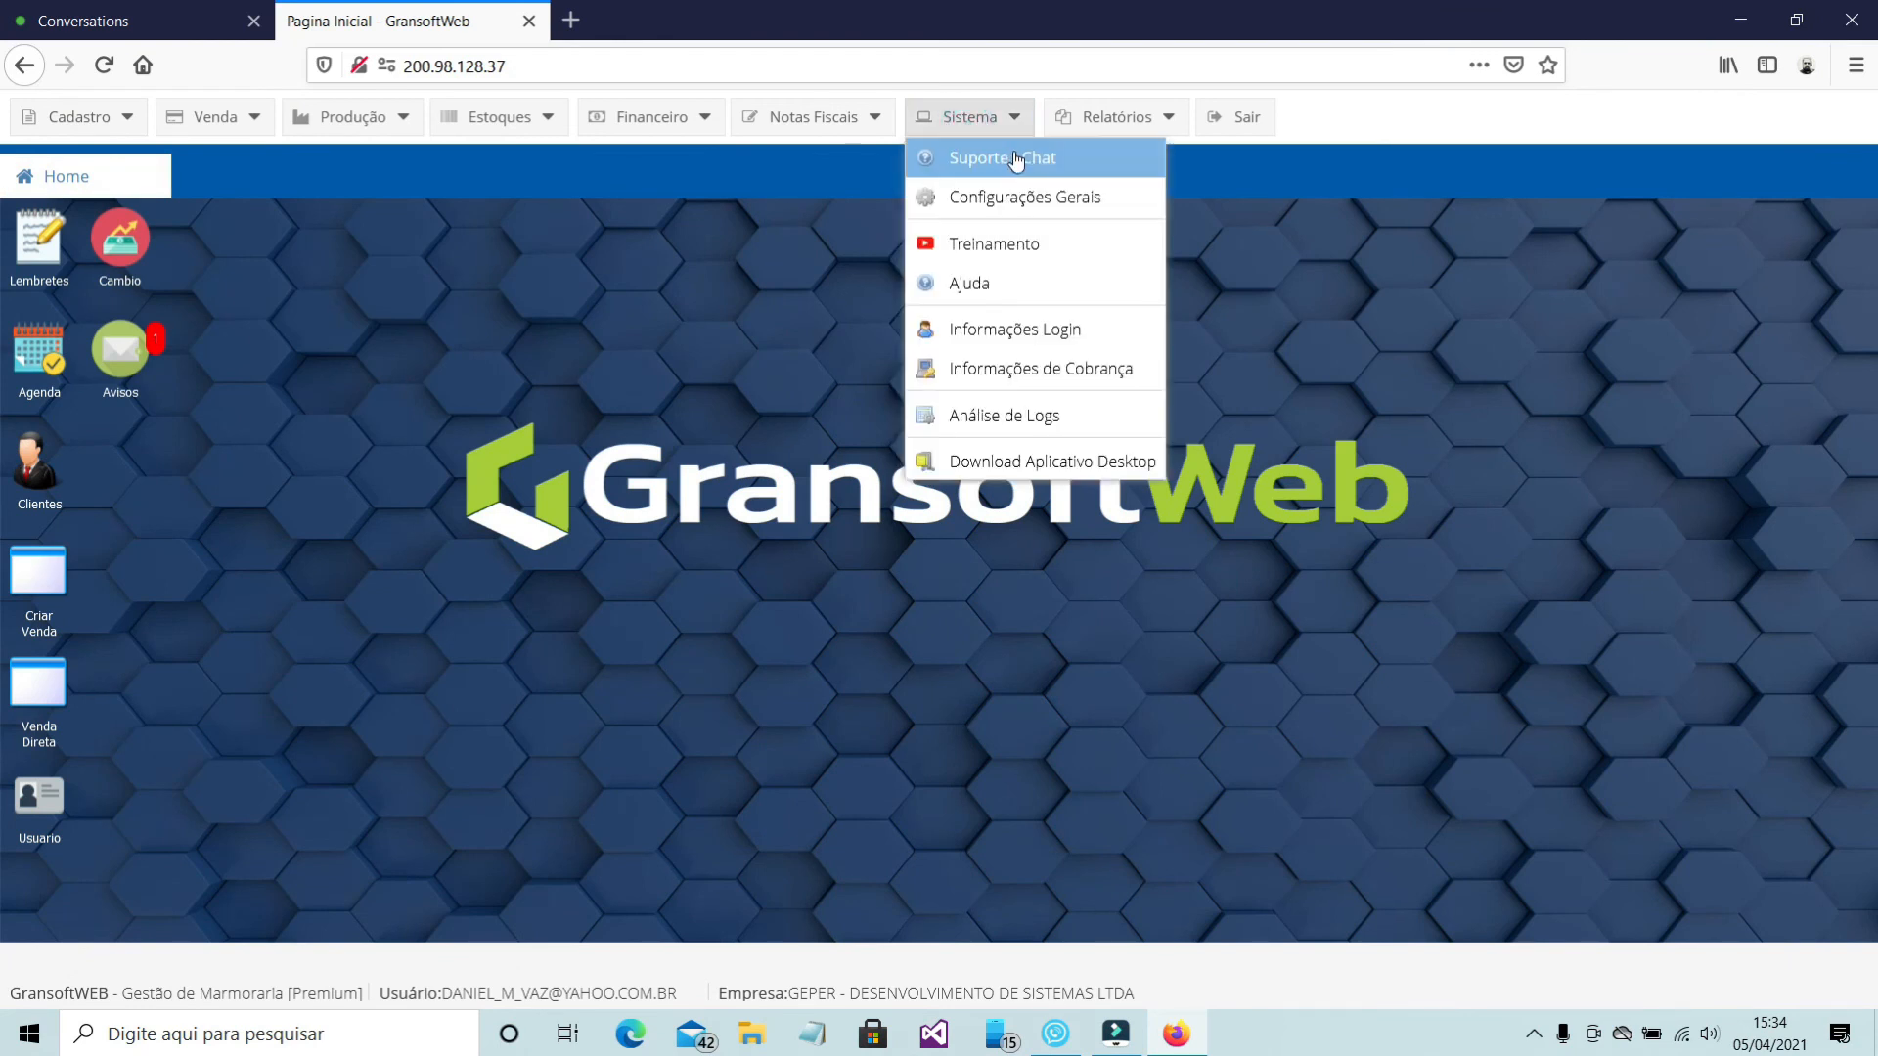
{"action": "left_click", "coordinate": [974, 157]}
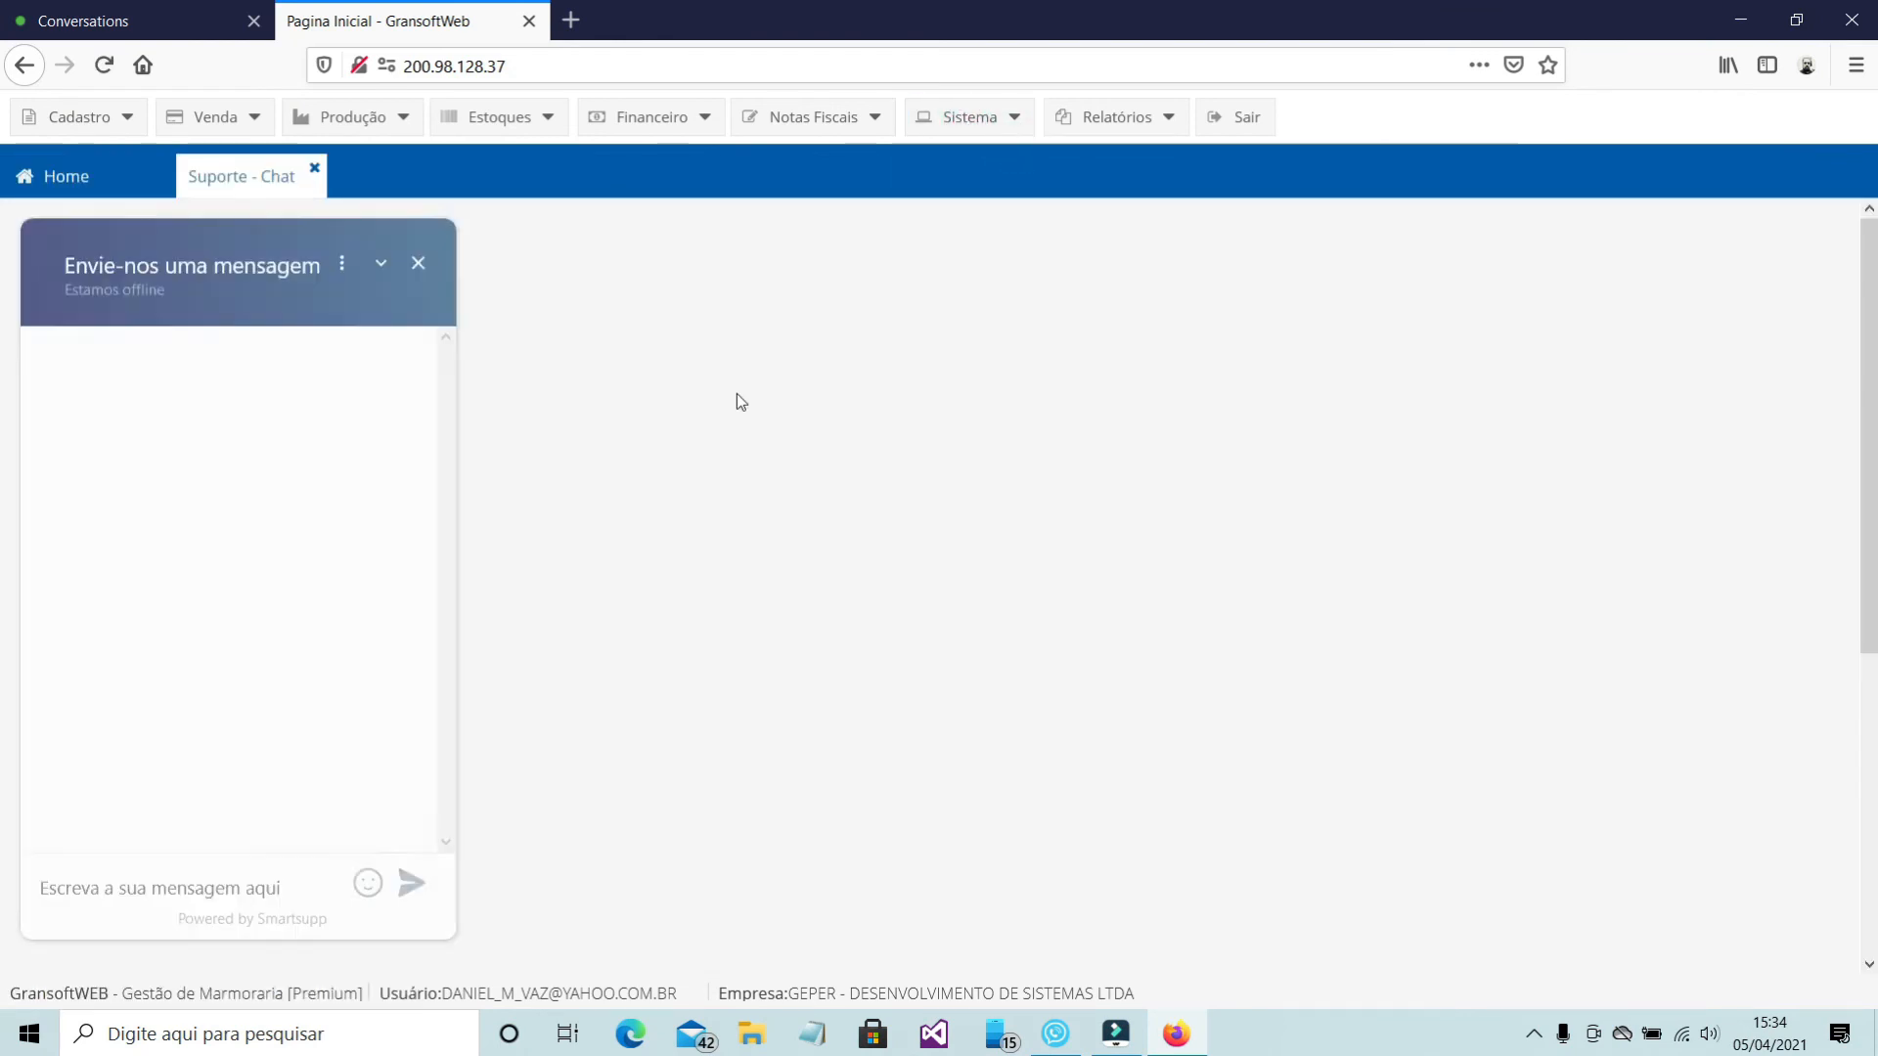
{"action": "type", "text": "preciso de aj"}
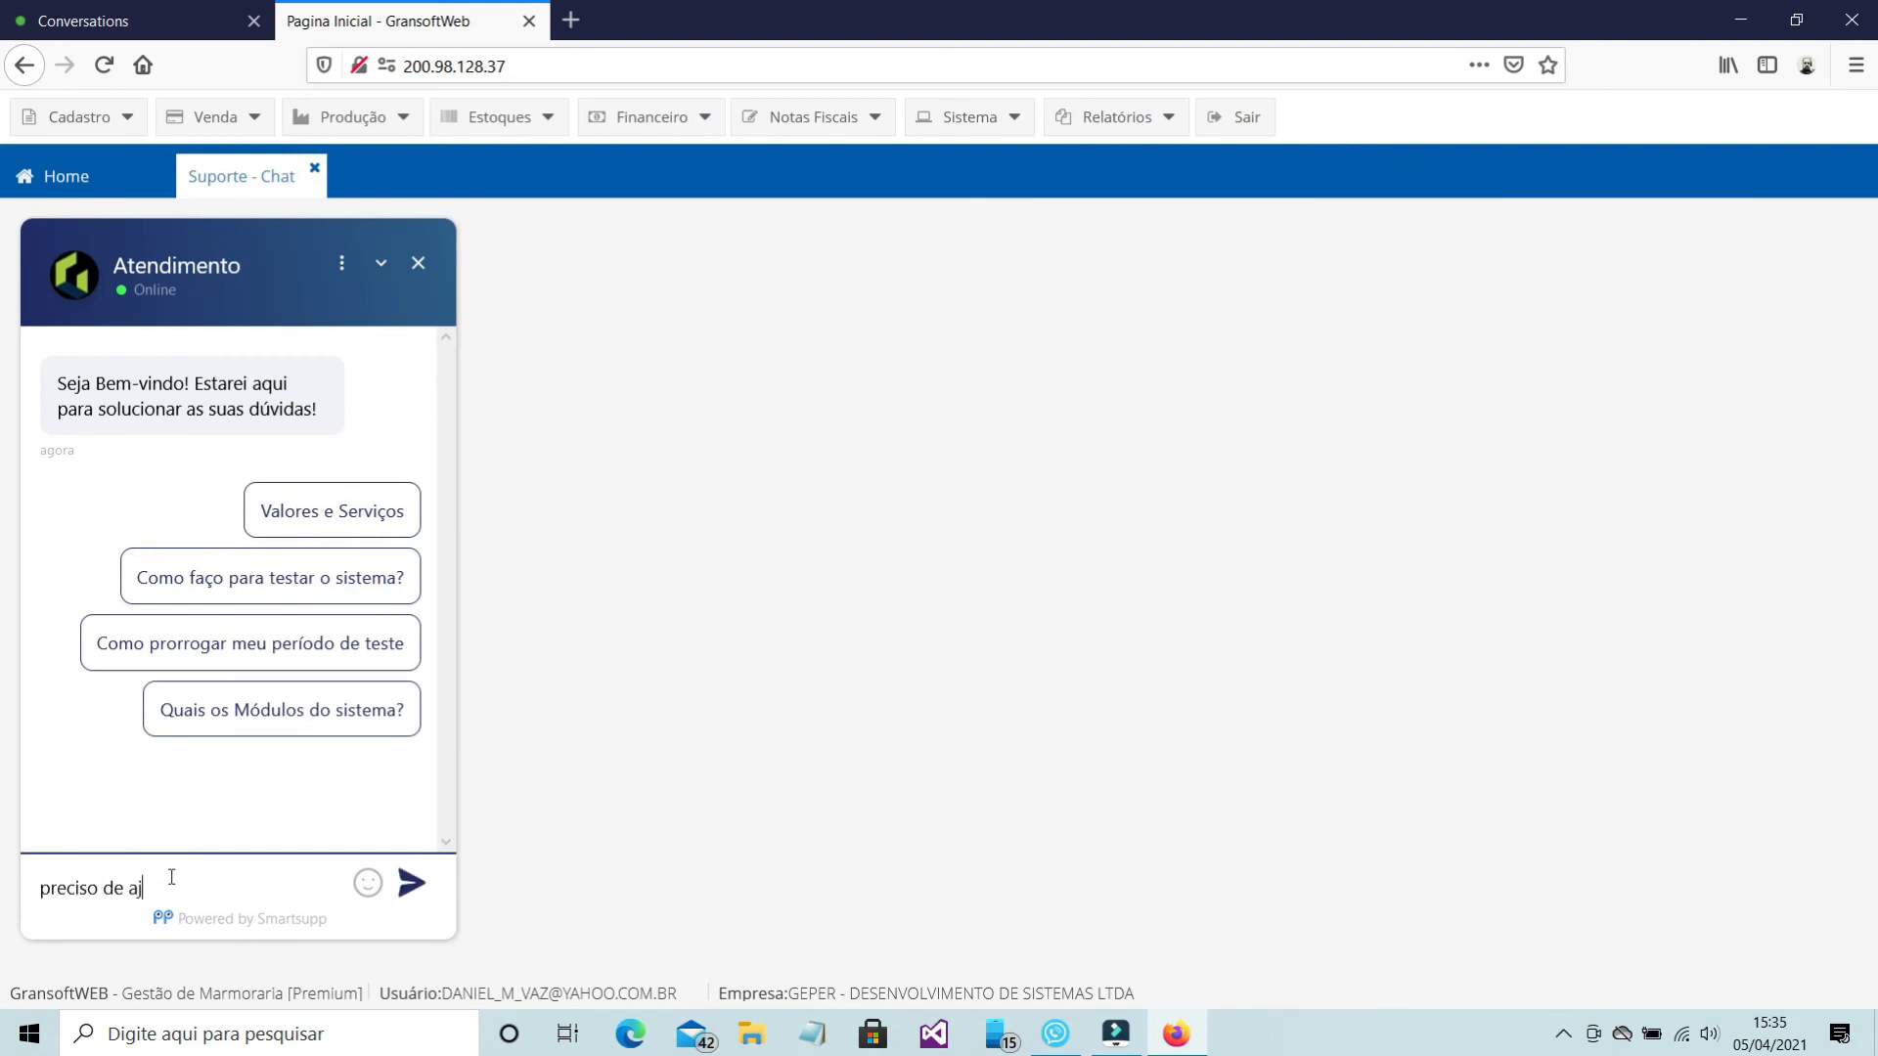
{"action": "type", "text": "uda"}
{"action": "key", "text": "Return"}
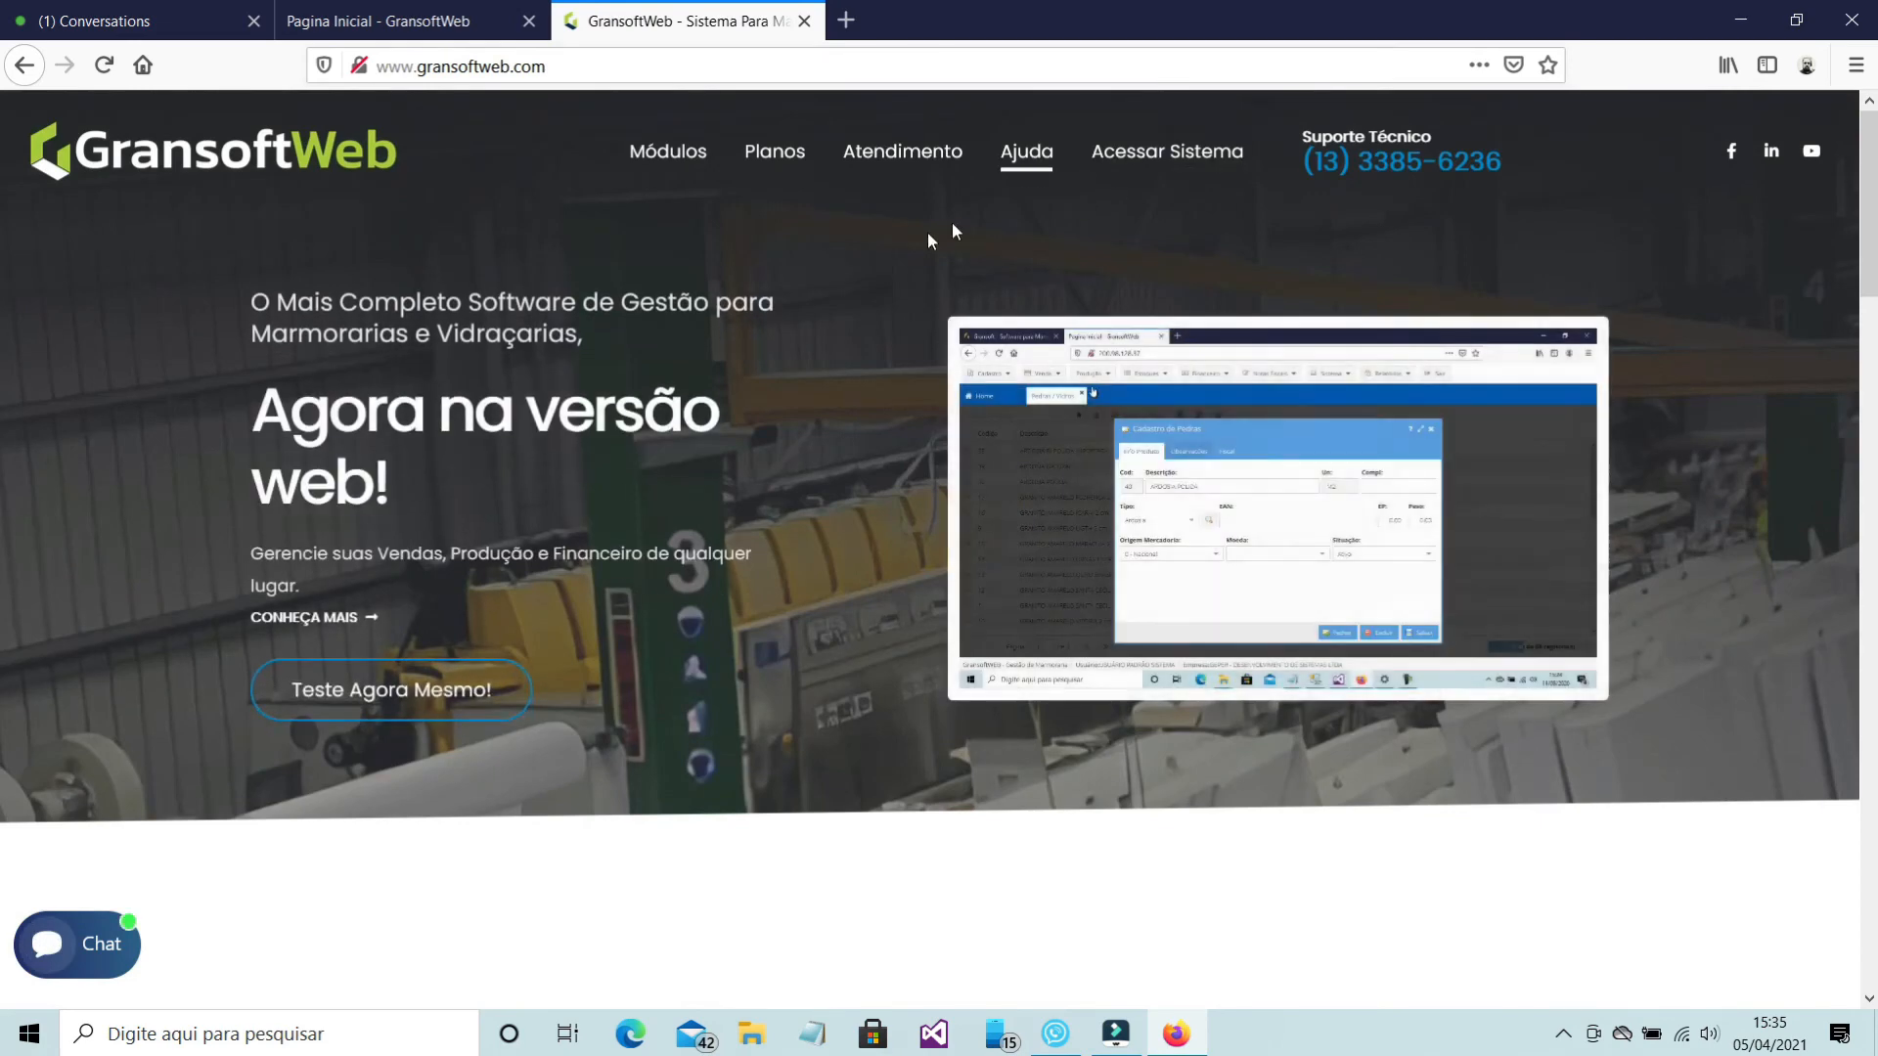
Open the GransoftWeb website's Ajuda page and search for "como gerar ordens de serviço"
{"action": "left_click", "coordinate": [1023, 151]}
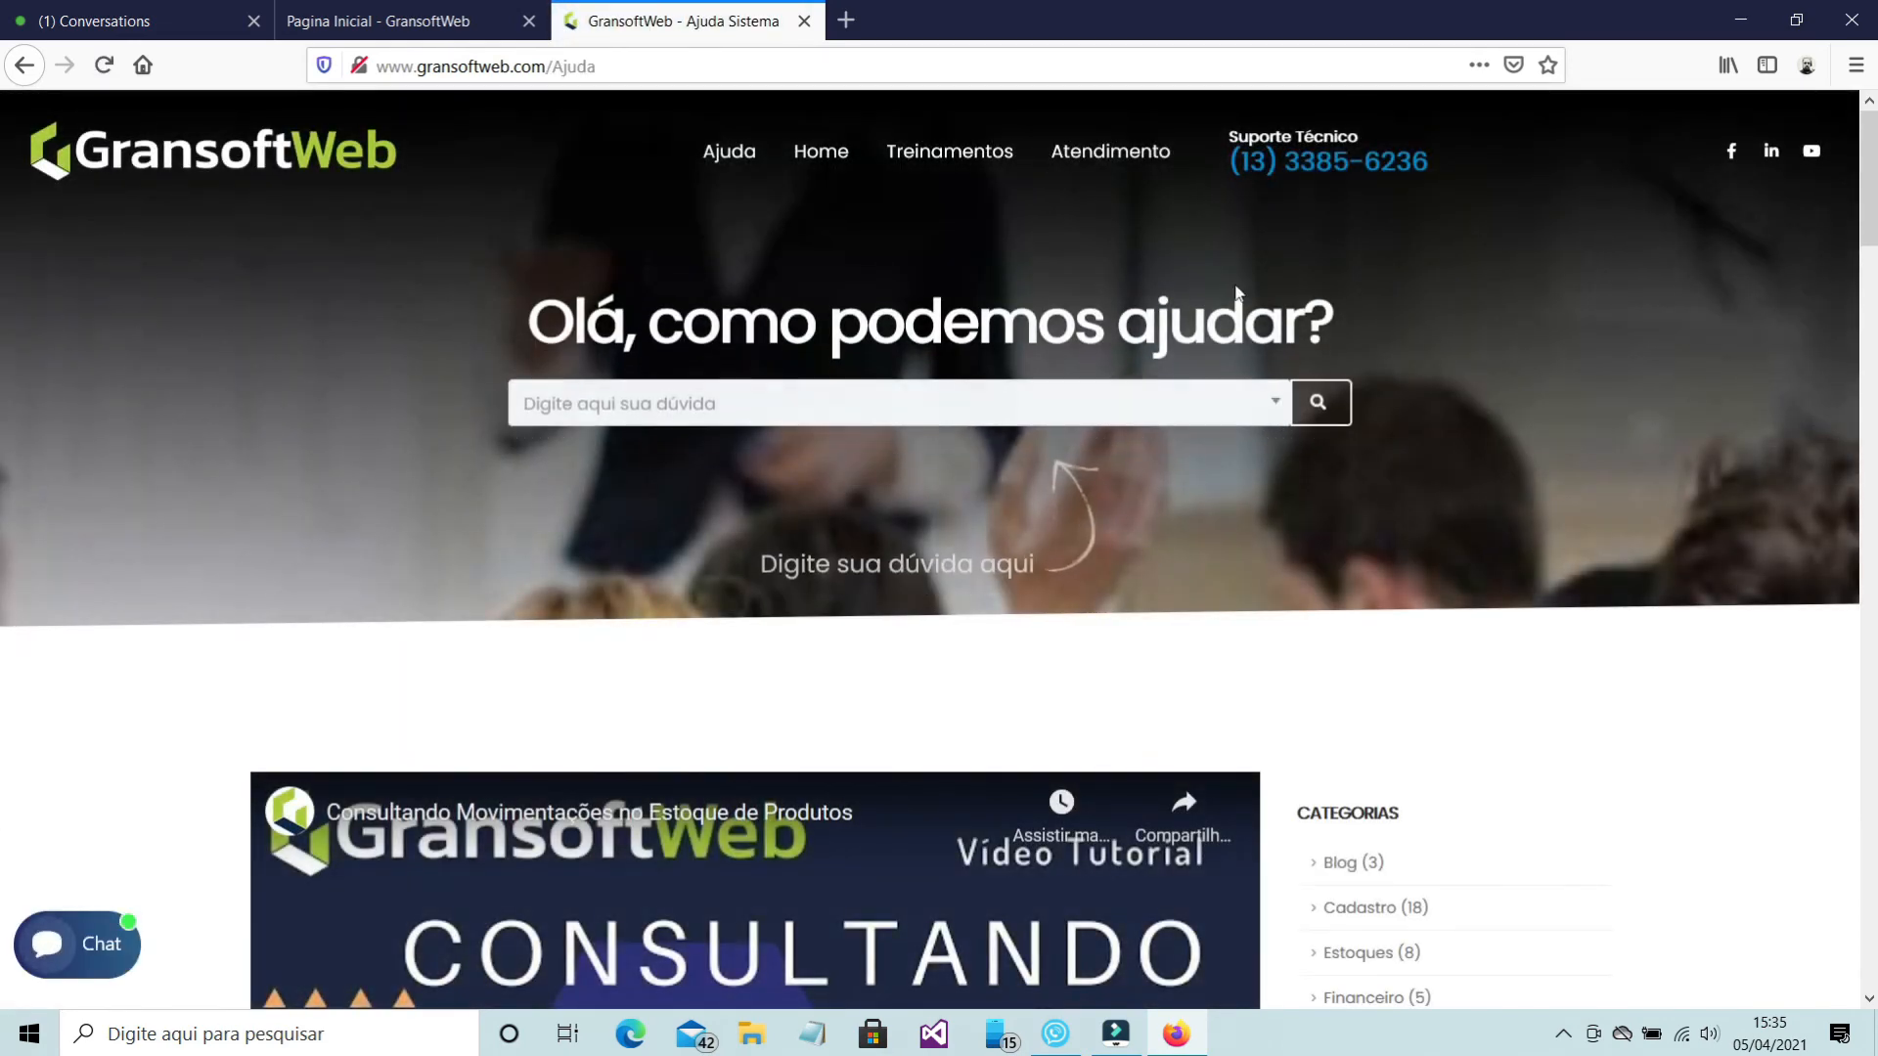
{"action": "left_click", "coordinate": [996, 407]}
{"action": "type", "text": "como gerar ordens de serviço"}
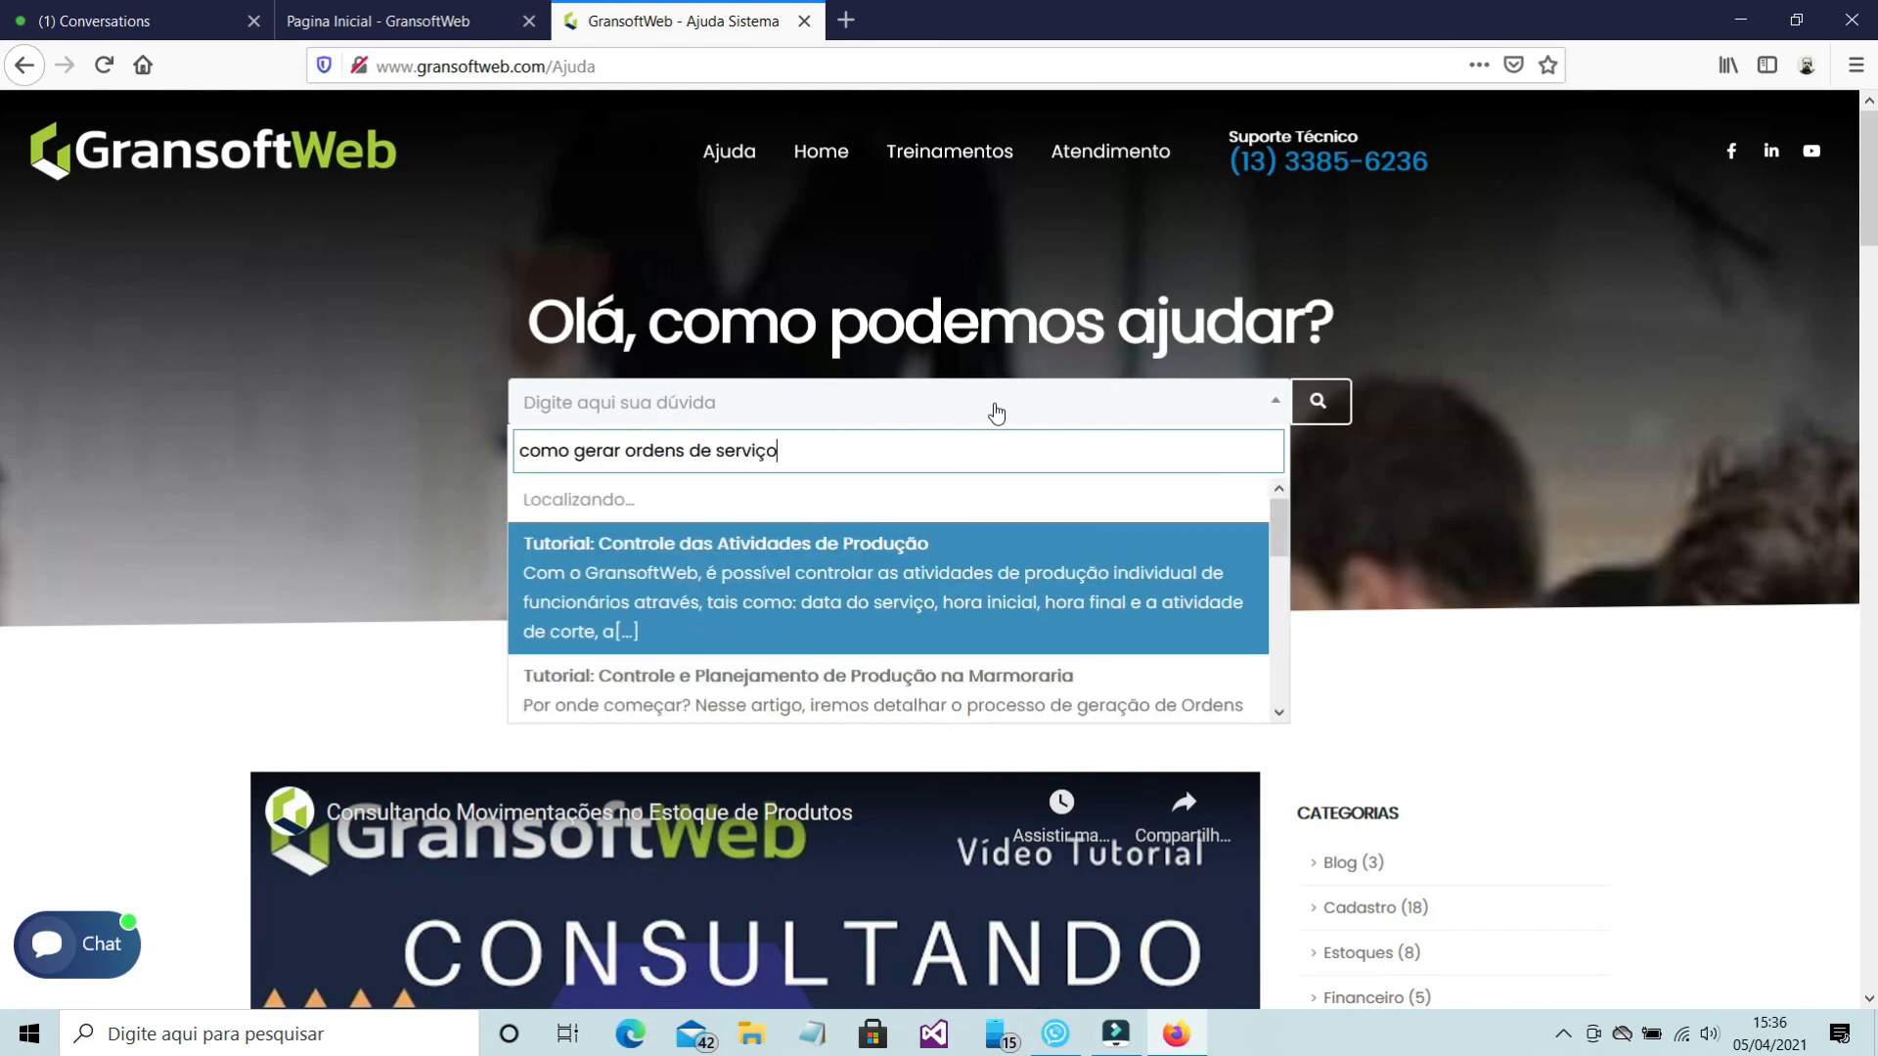